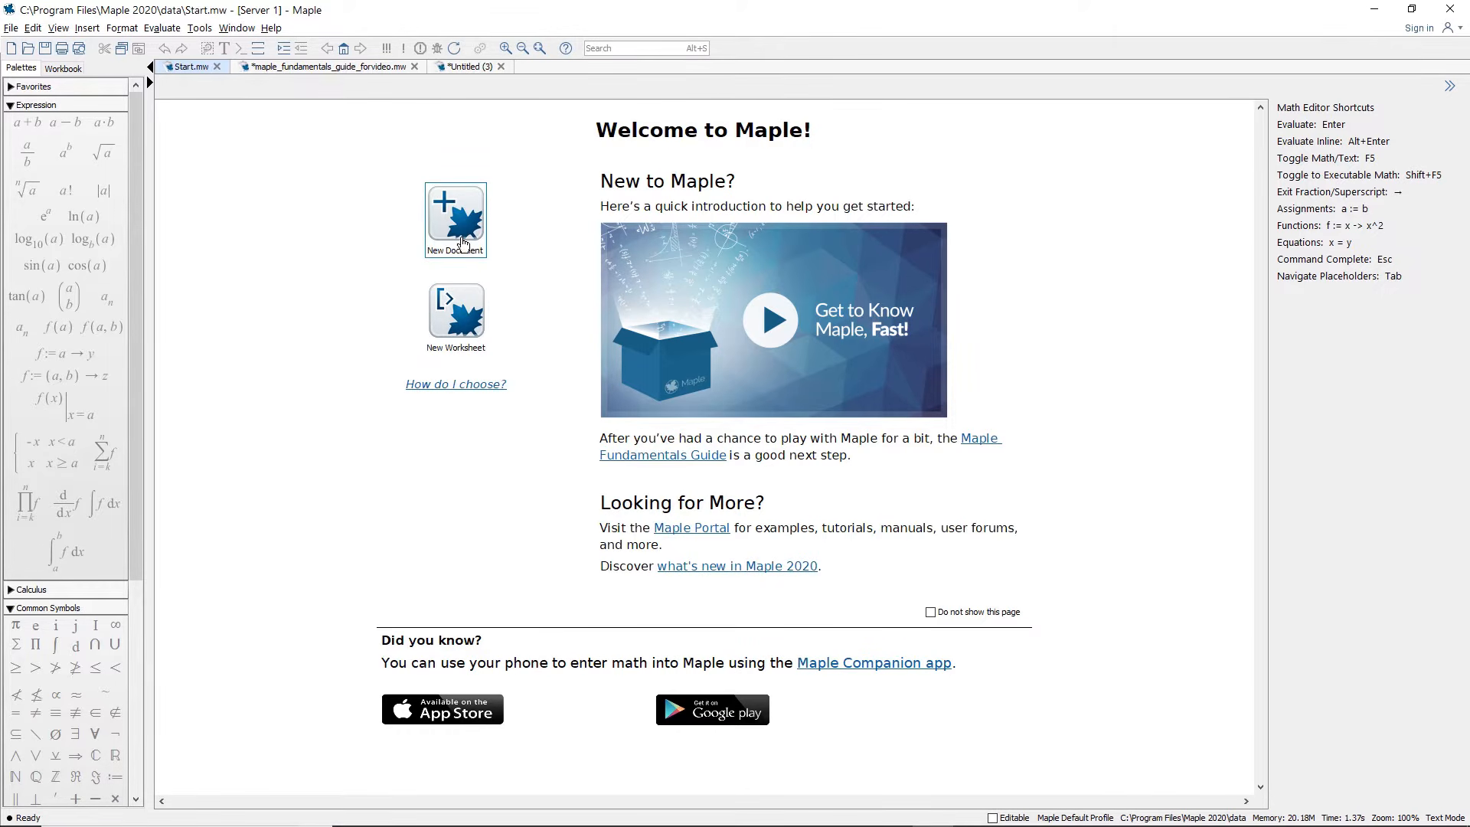
Step: Create a new blank document and switch to the open maple_fundamentals_guide_forvideo.mw document
left_click(462, 243)
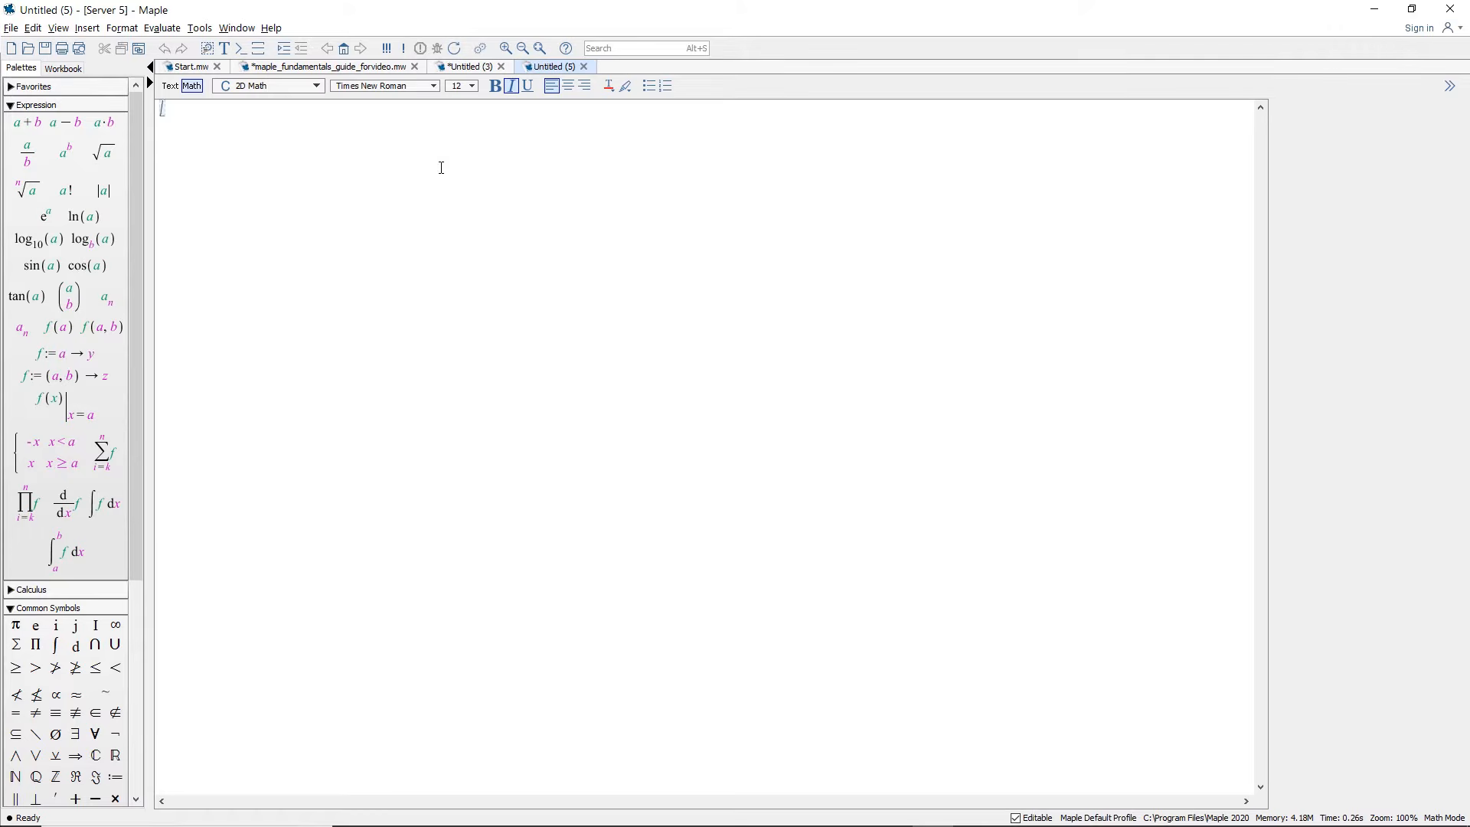
left_click(369, 67)
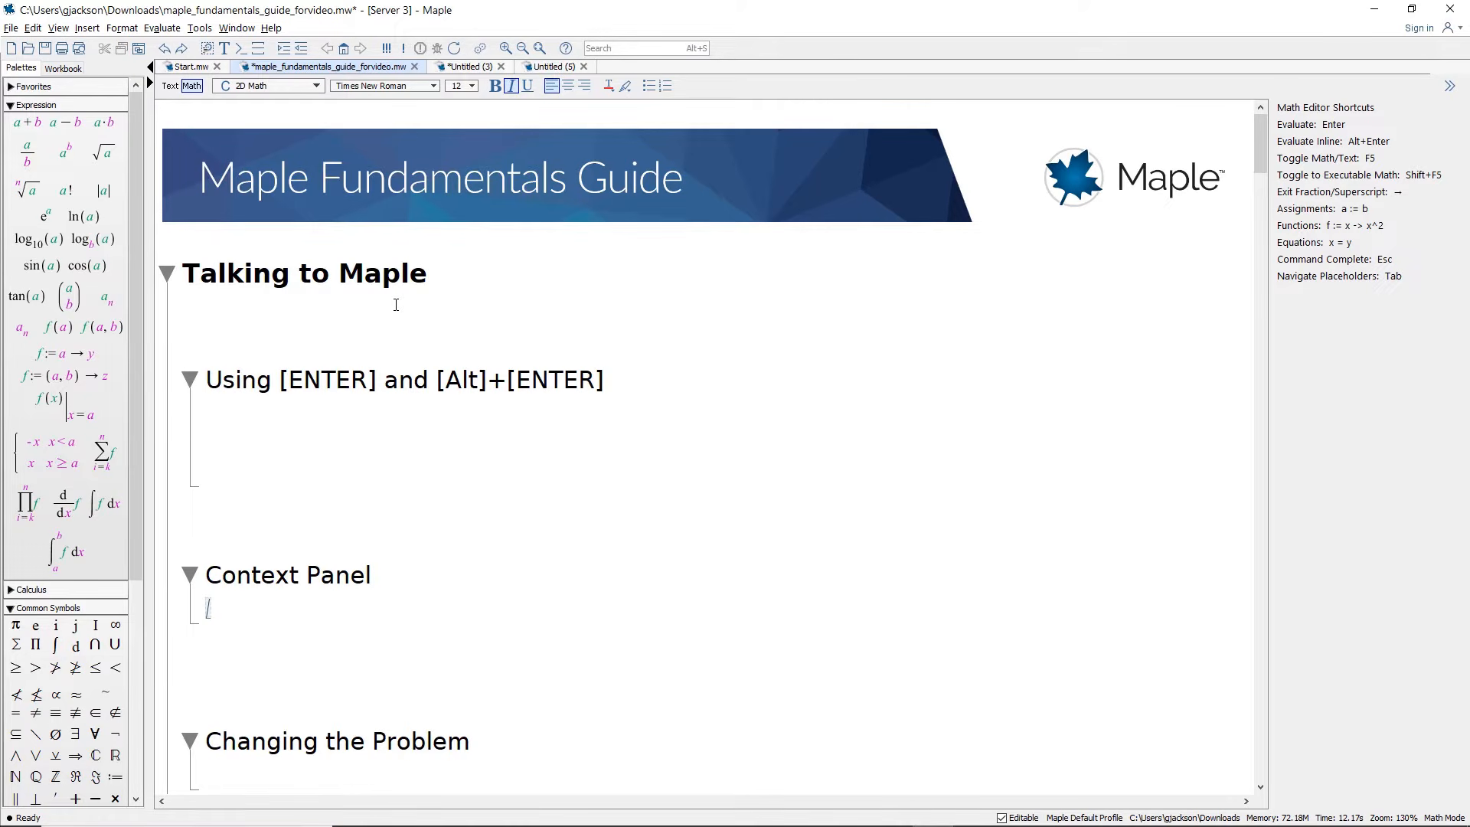
Step: In the "Using [ENTER] and [Alt]+[ENTER]" section, evaluate 1 + 2 with the output on its own line and x + 5 − 2 inline
left_click(257, 447)
type("1 + 2")
key("Return")
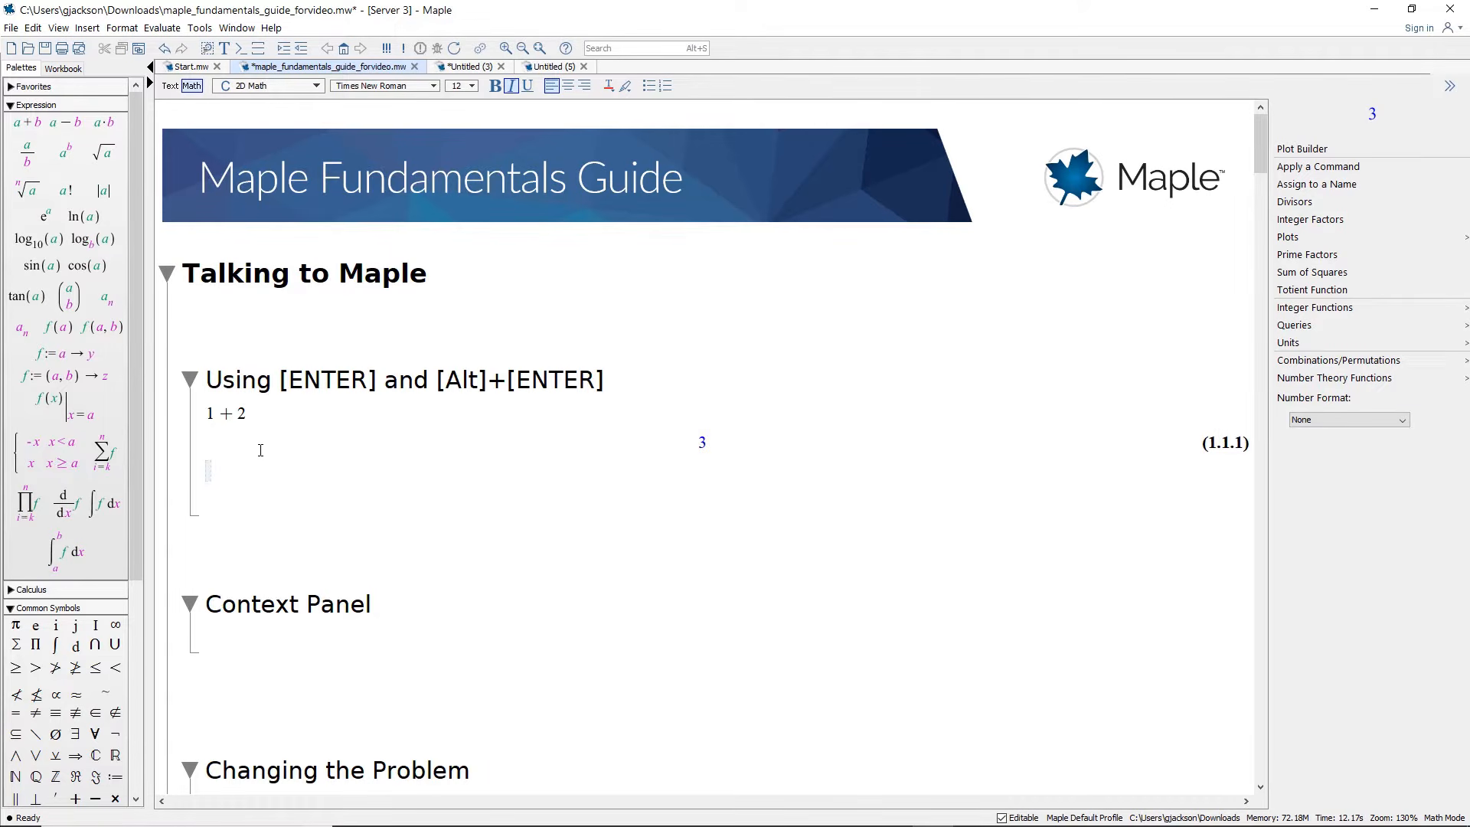
type("x+5")
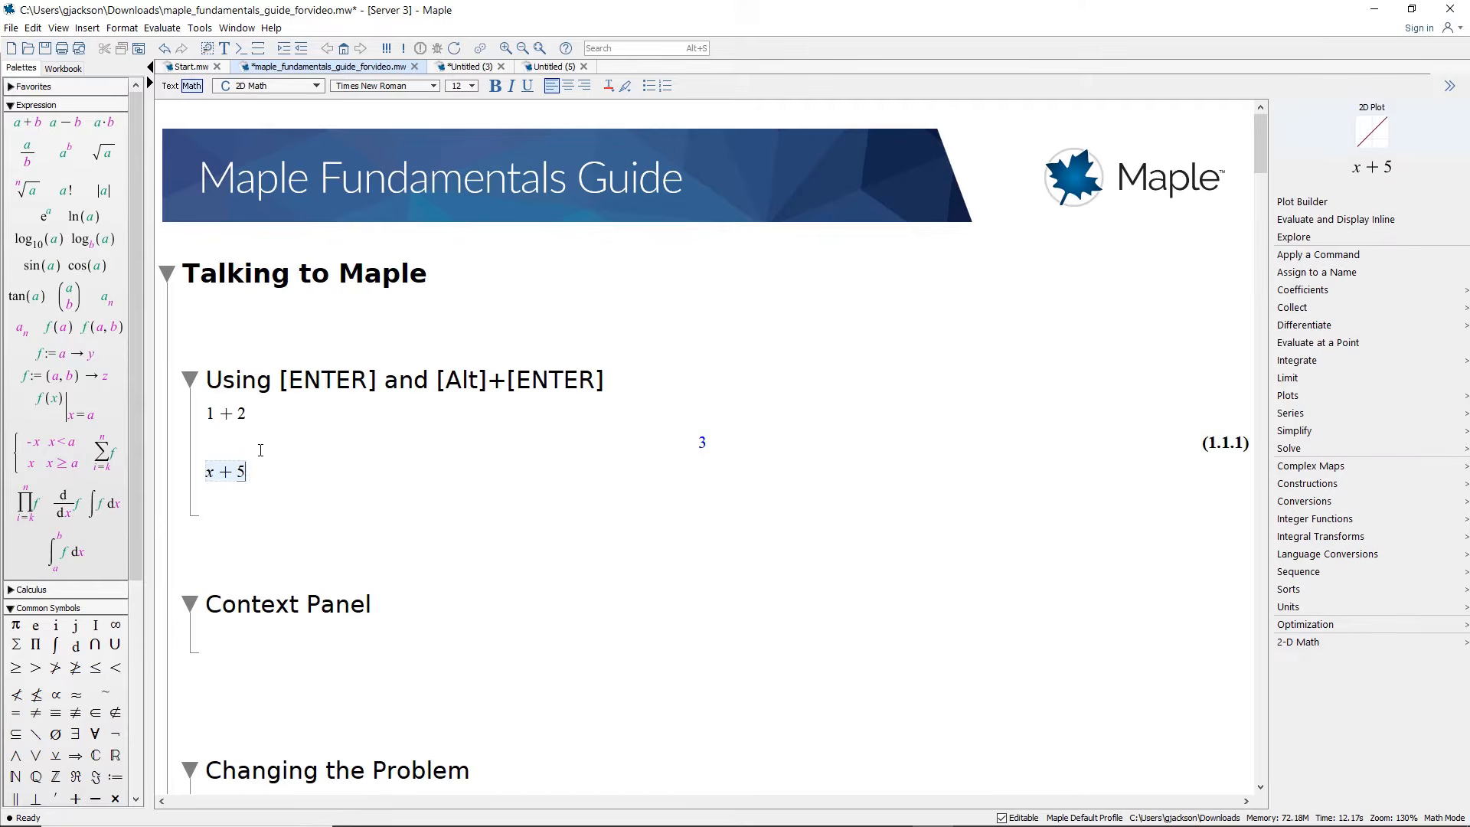
type("-2")
key("alt+Return")
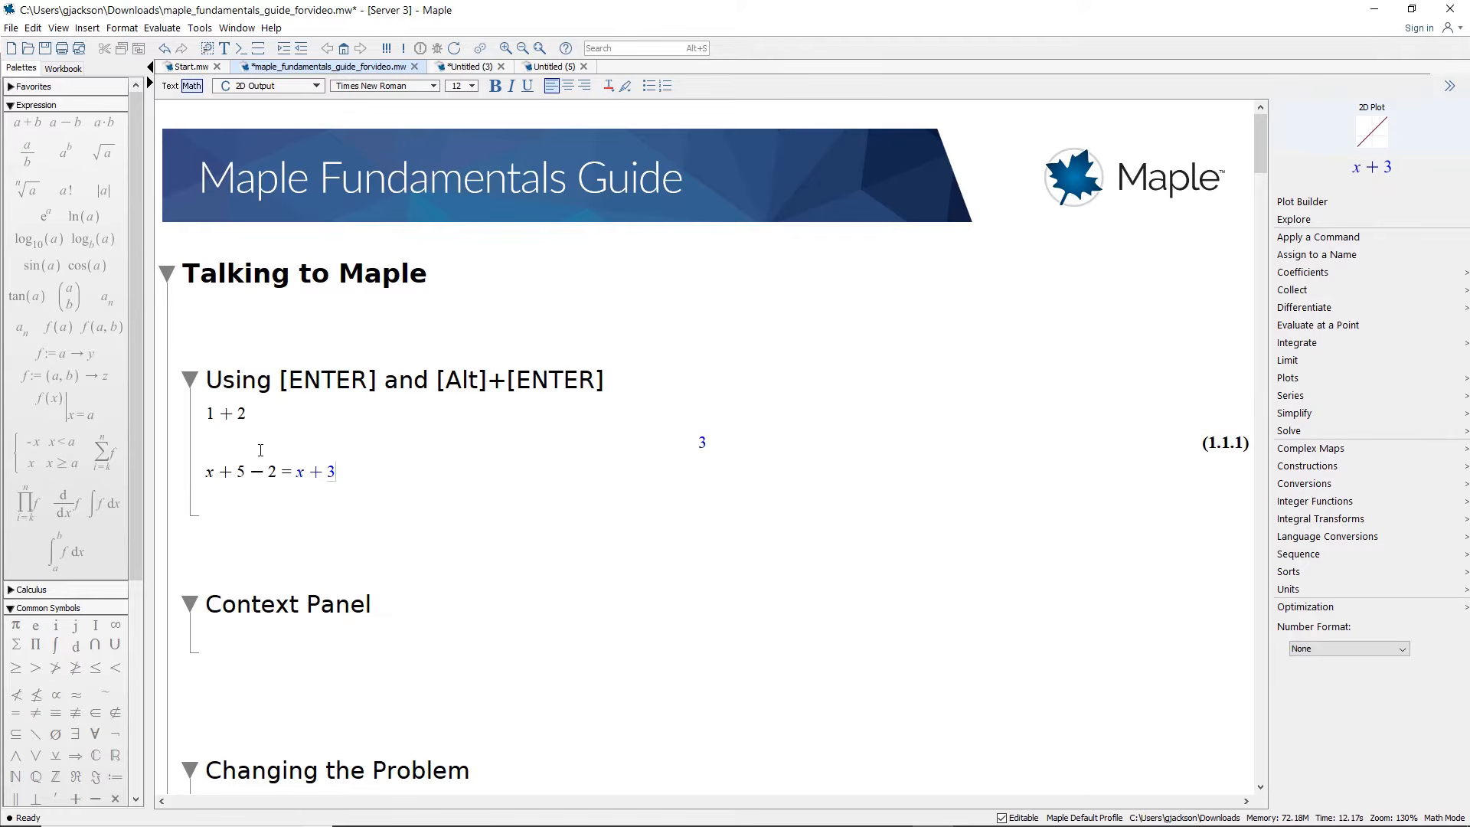
Step: Enter x + 5 − 2 in the "Context Panel" section and integrate it with respect to x
scroll(302, 545, "down", 1)
left_click(280, 543)
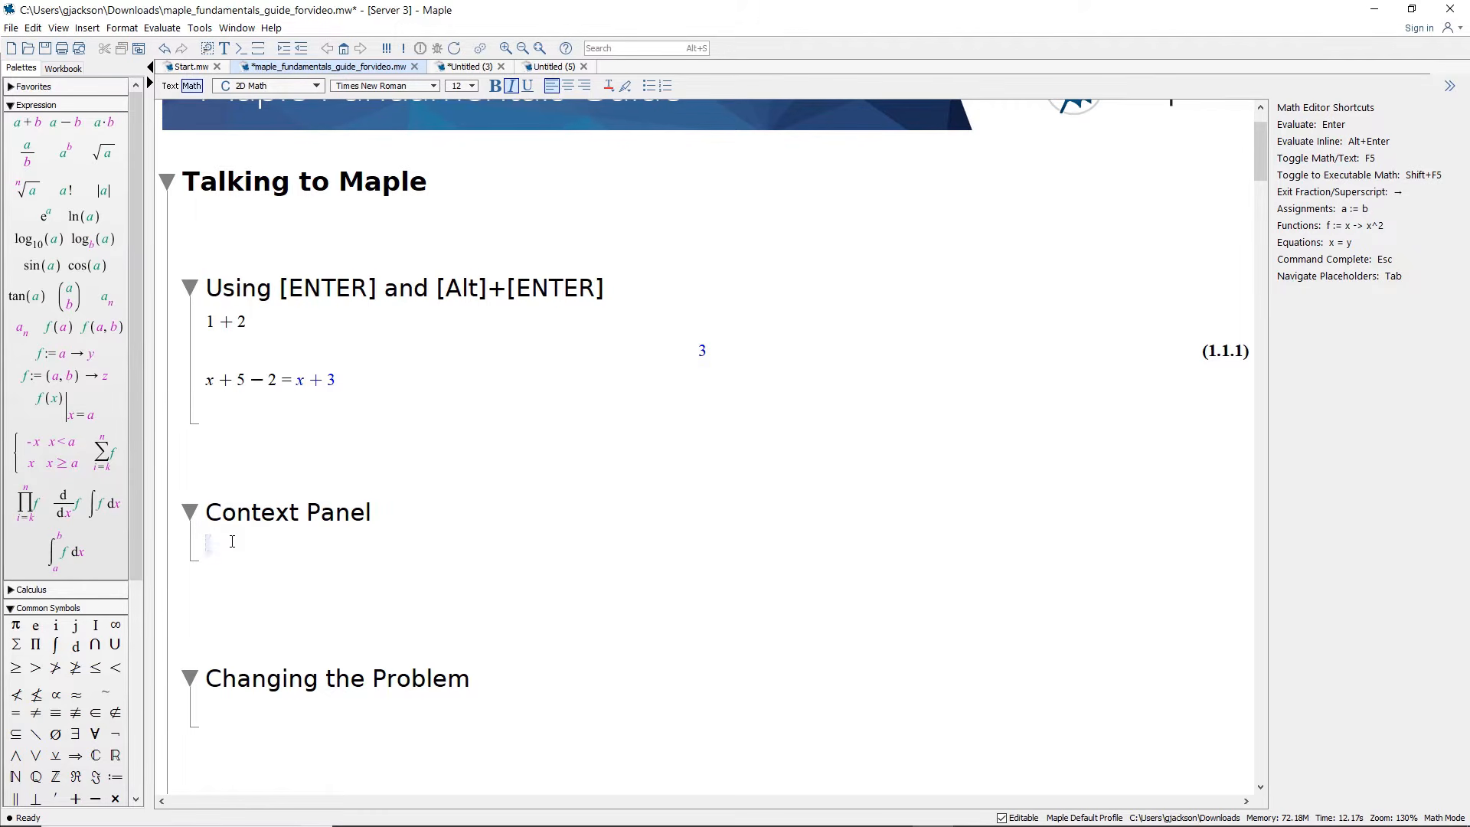
type("x+")
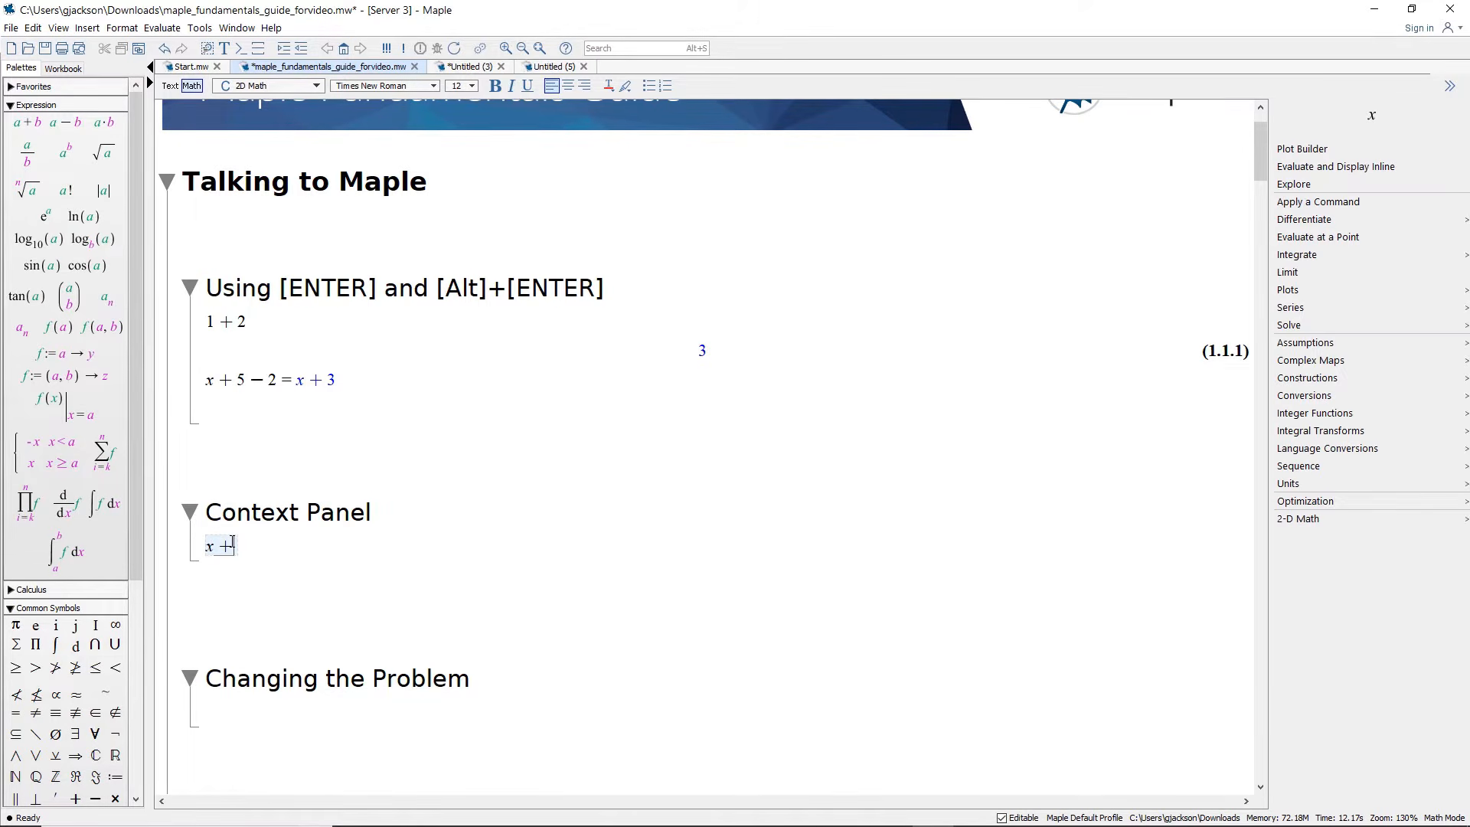
type("5-")
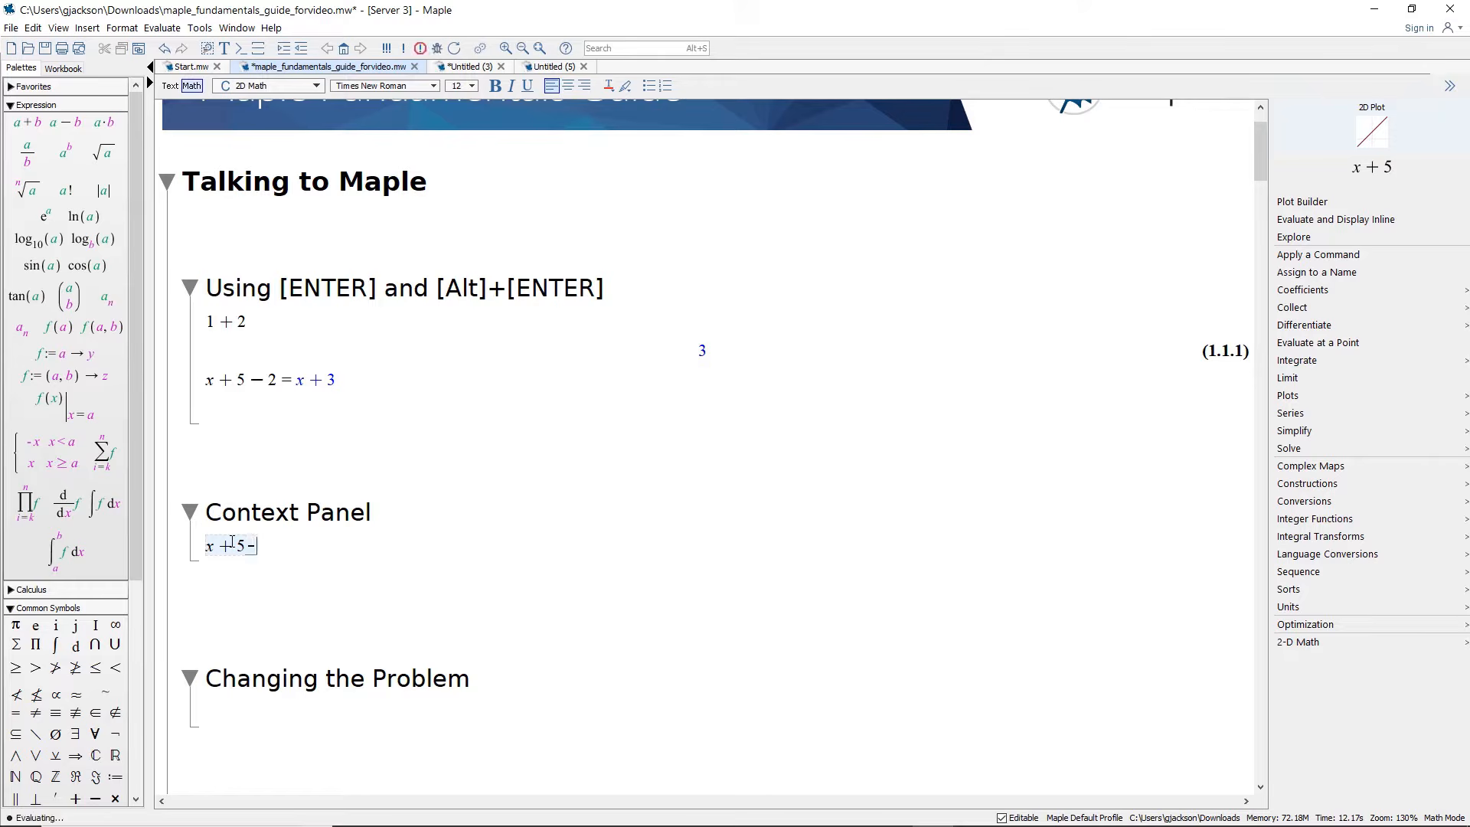
type("2")
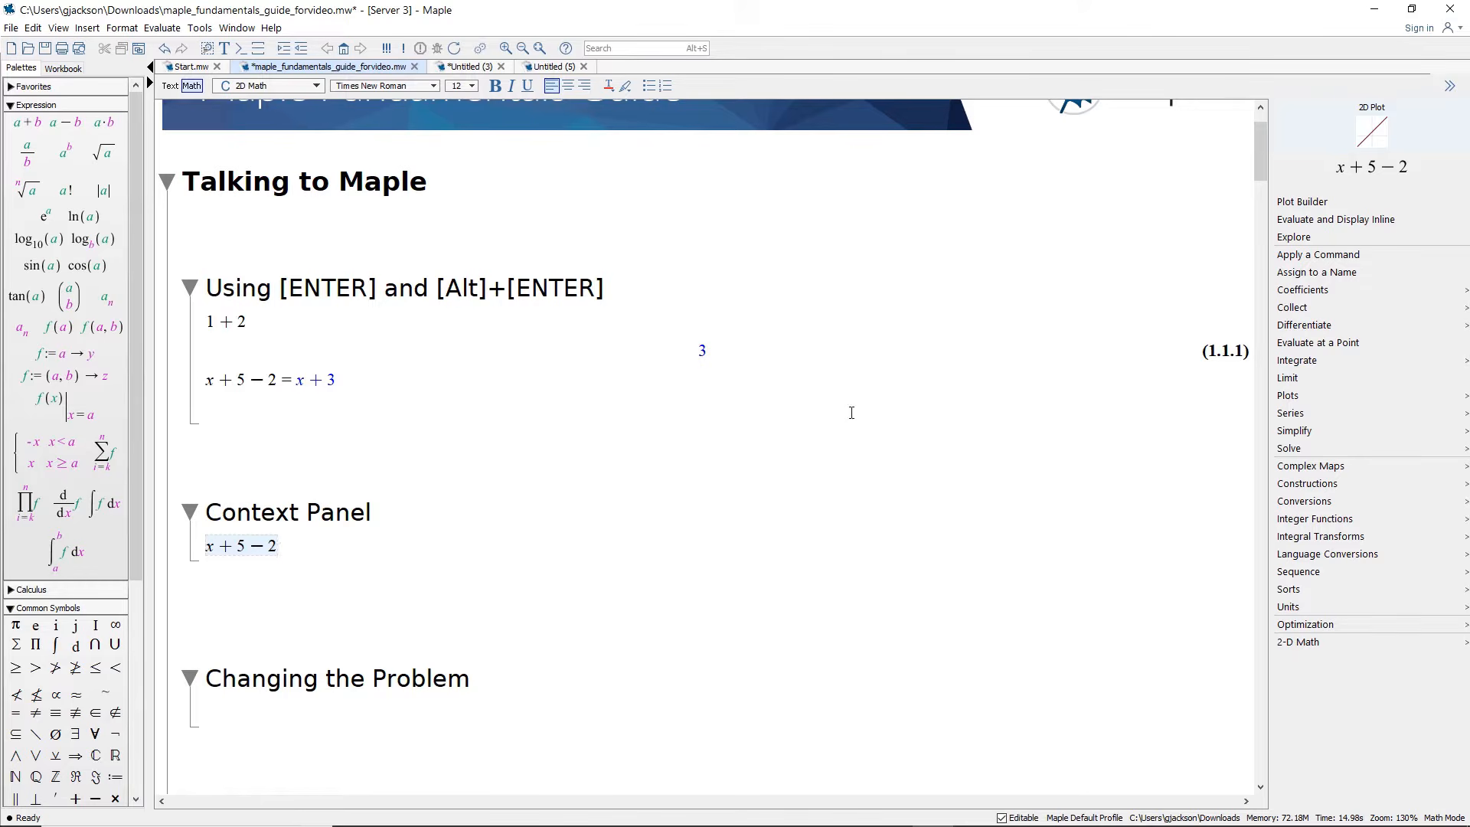
left_click(1318, 366)
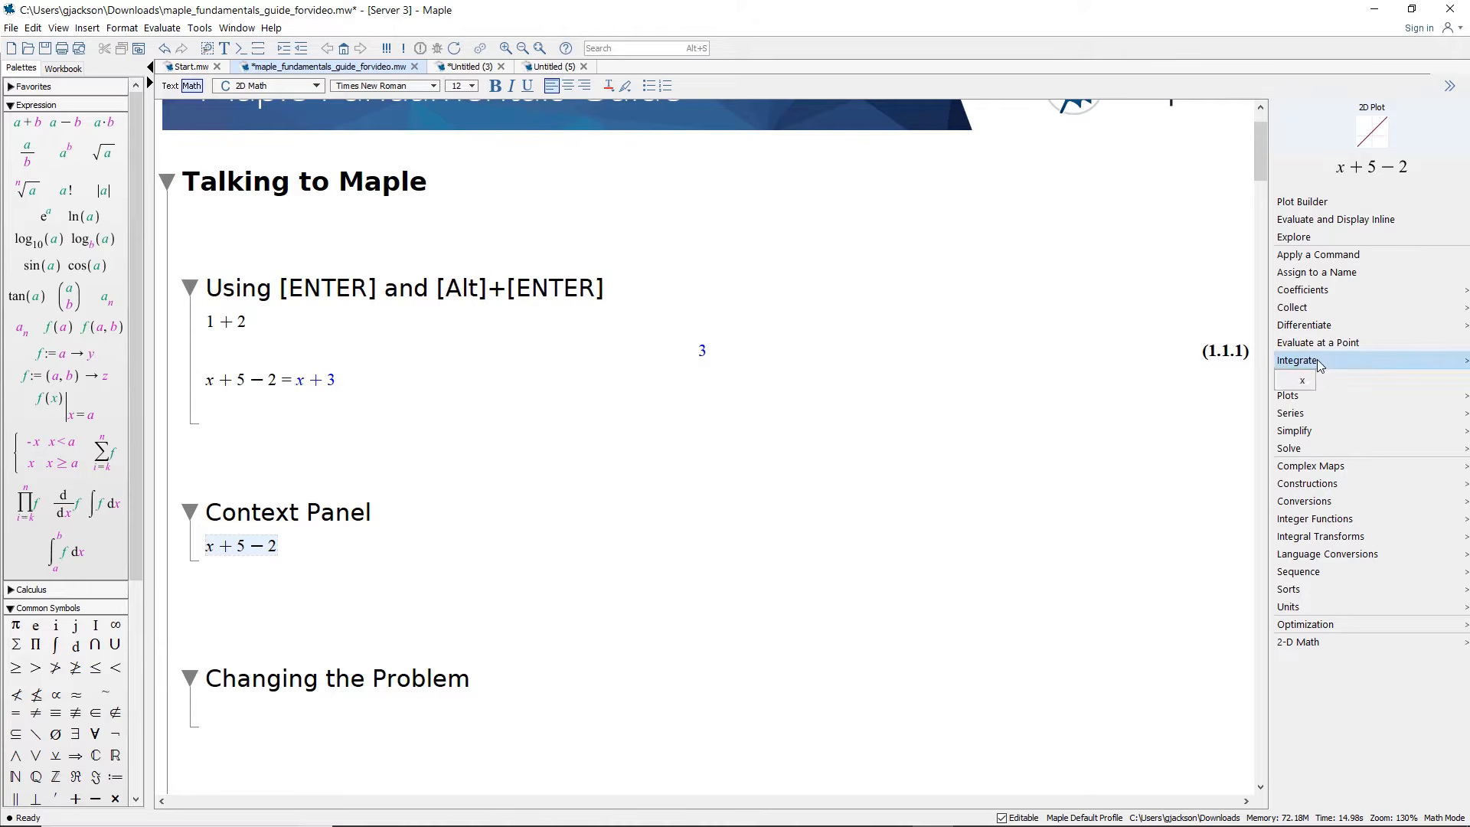
left_click(1301, 380)
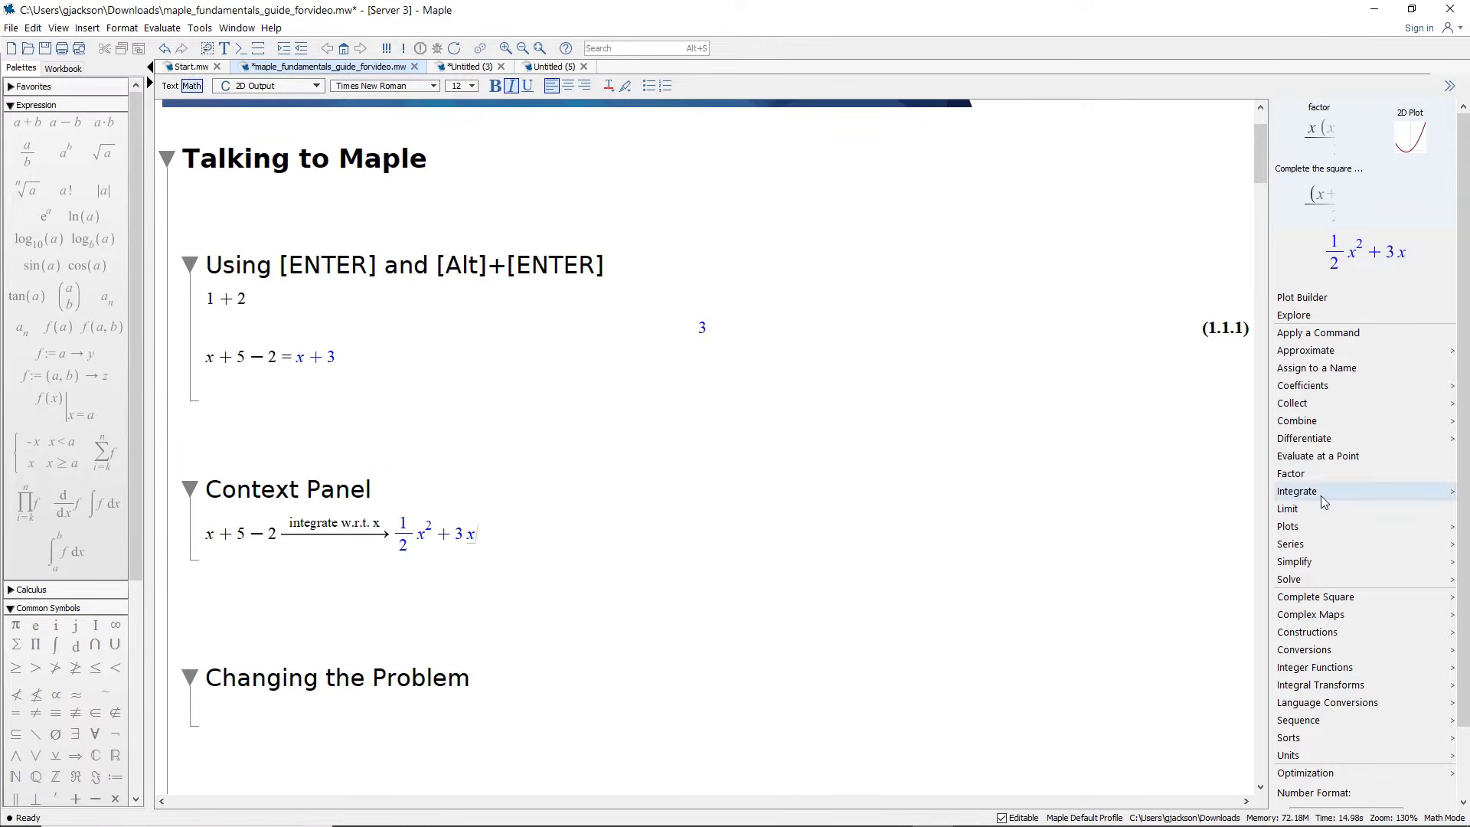
Step: Create a 2-D plot of the integration result in the "Context Panel" section
mouse_move(1320, 527)
left_click(1319, 547)
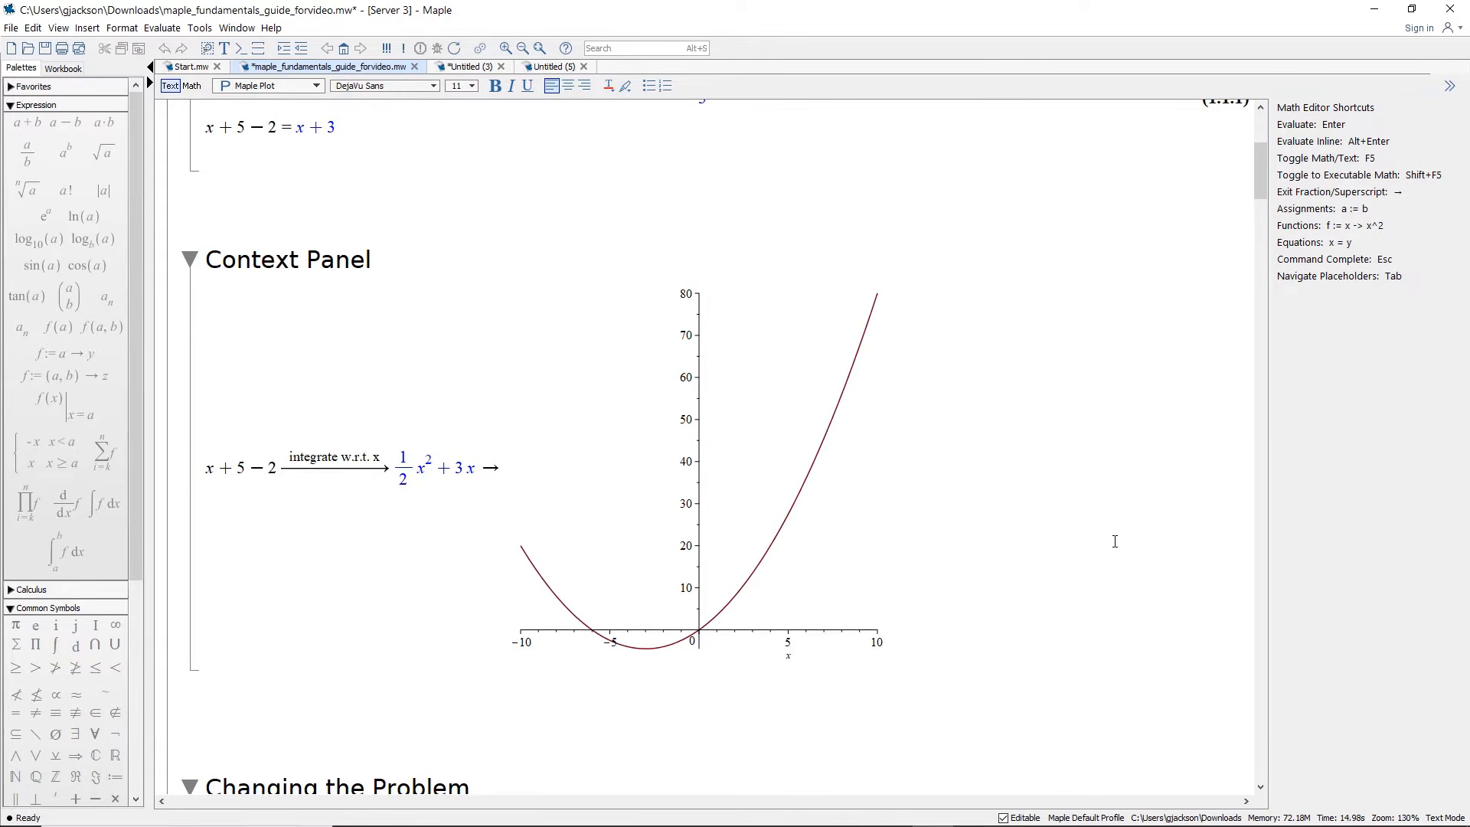
left_click(850, 536)
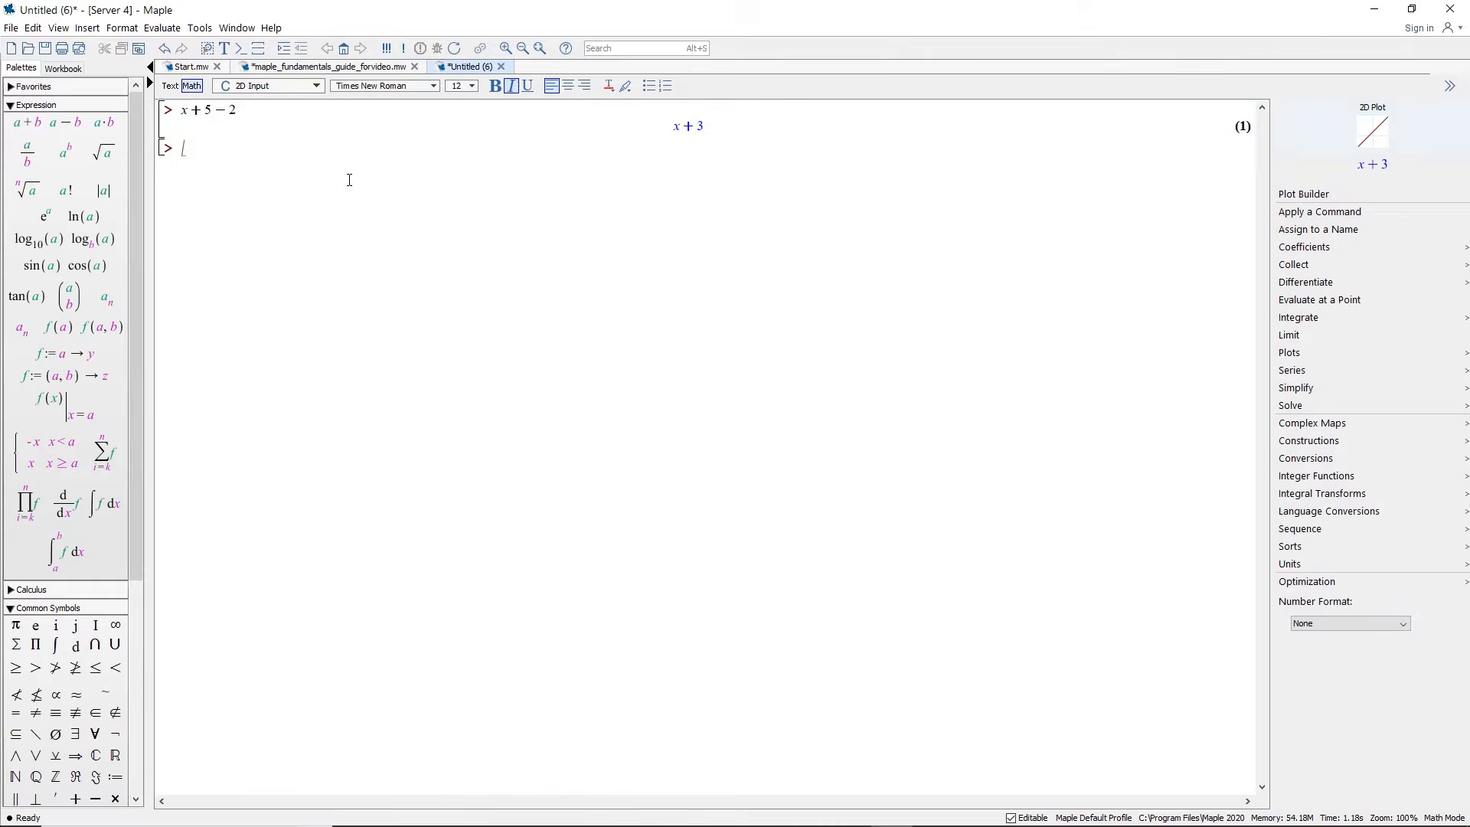
Step: Evaluate x + 5 − 2 at the empty worksheet prompt and integrate its output with respect to x
type("x+")
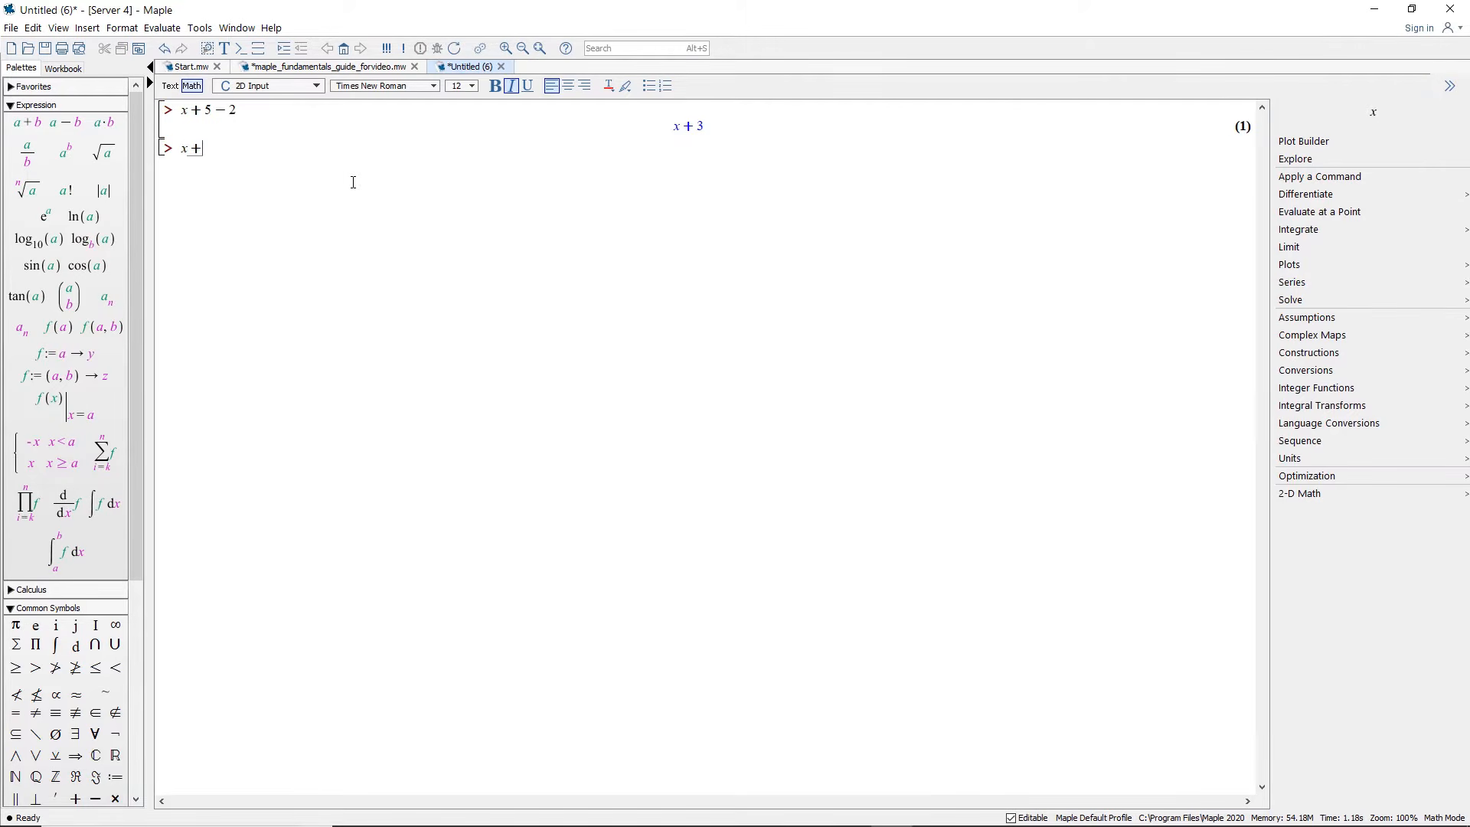
type("5-2")
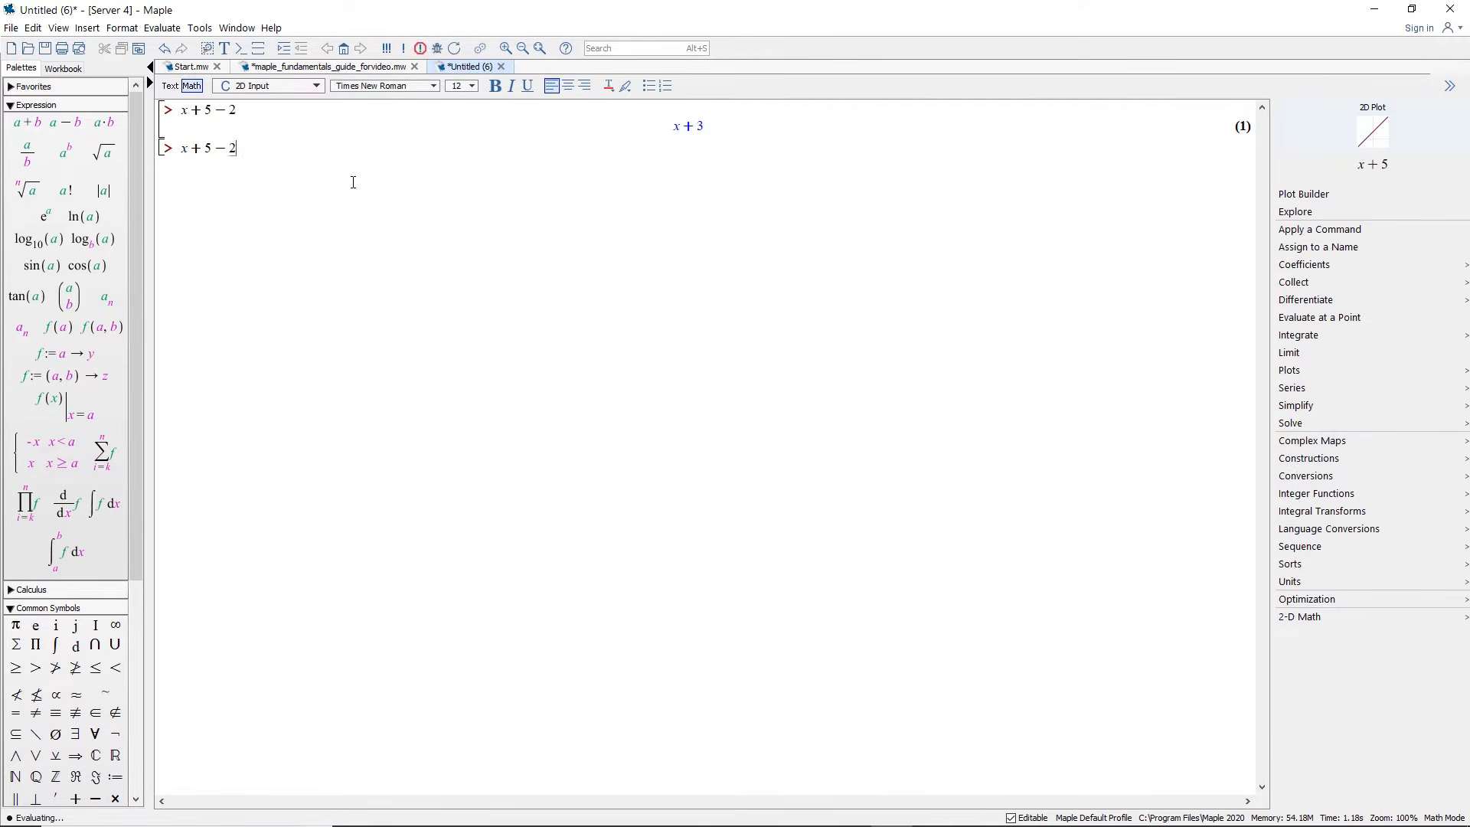
key("Return")
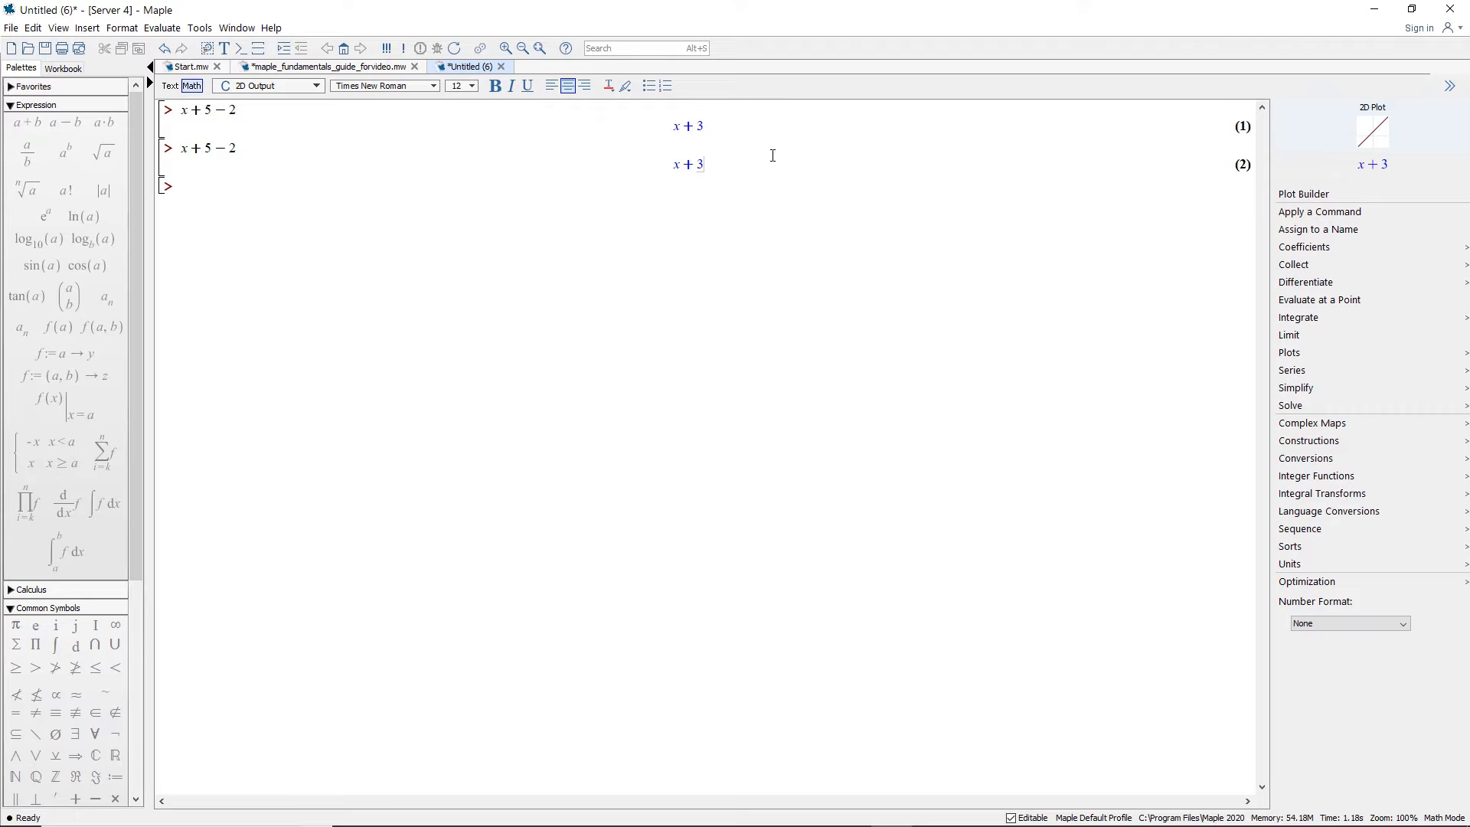
left_click(1299, 319)
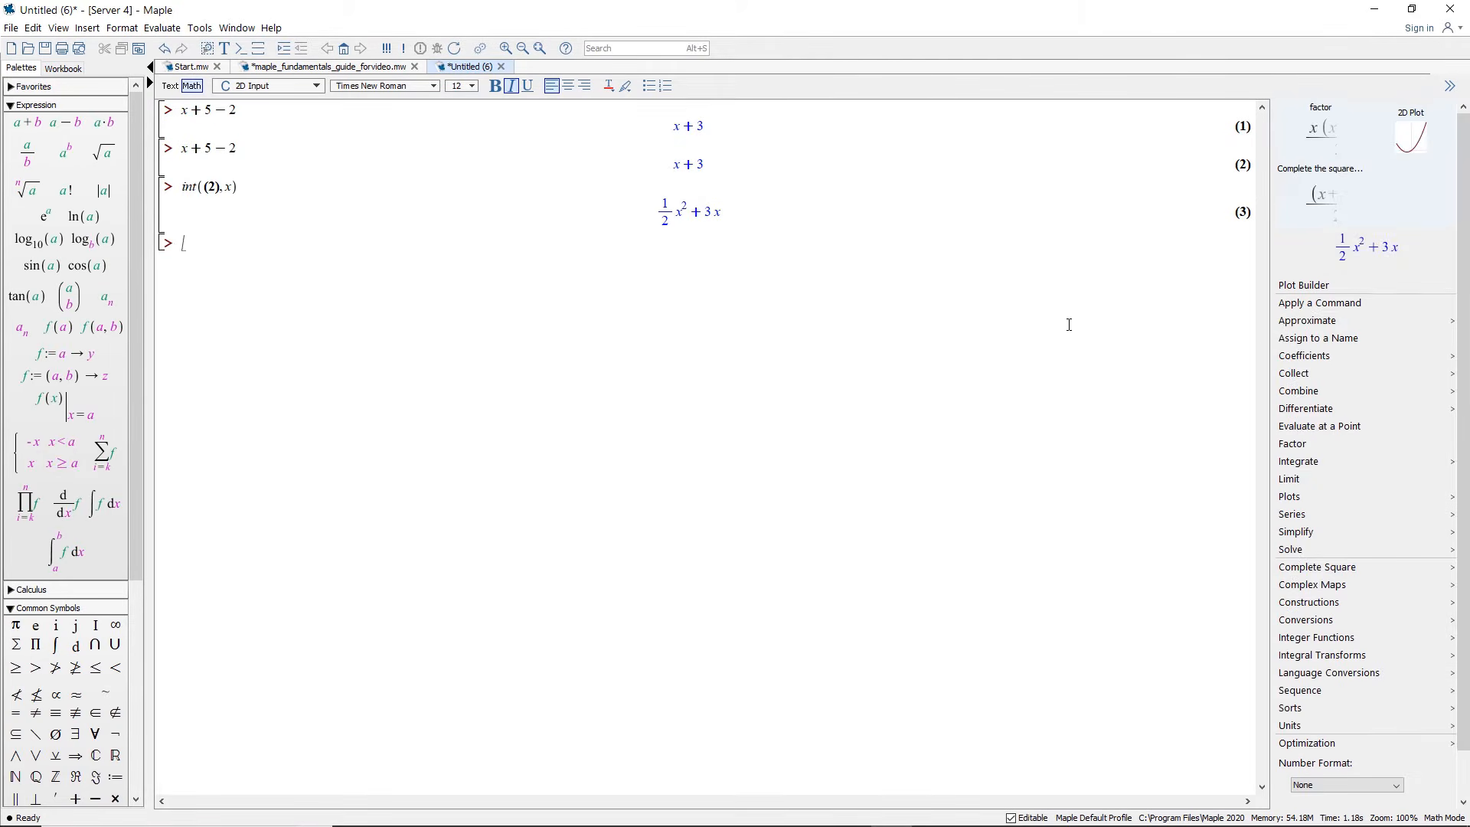
left_click_drag(181, 189, 240, 189)
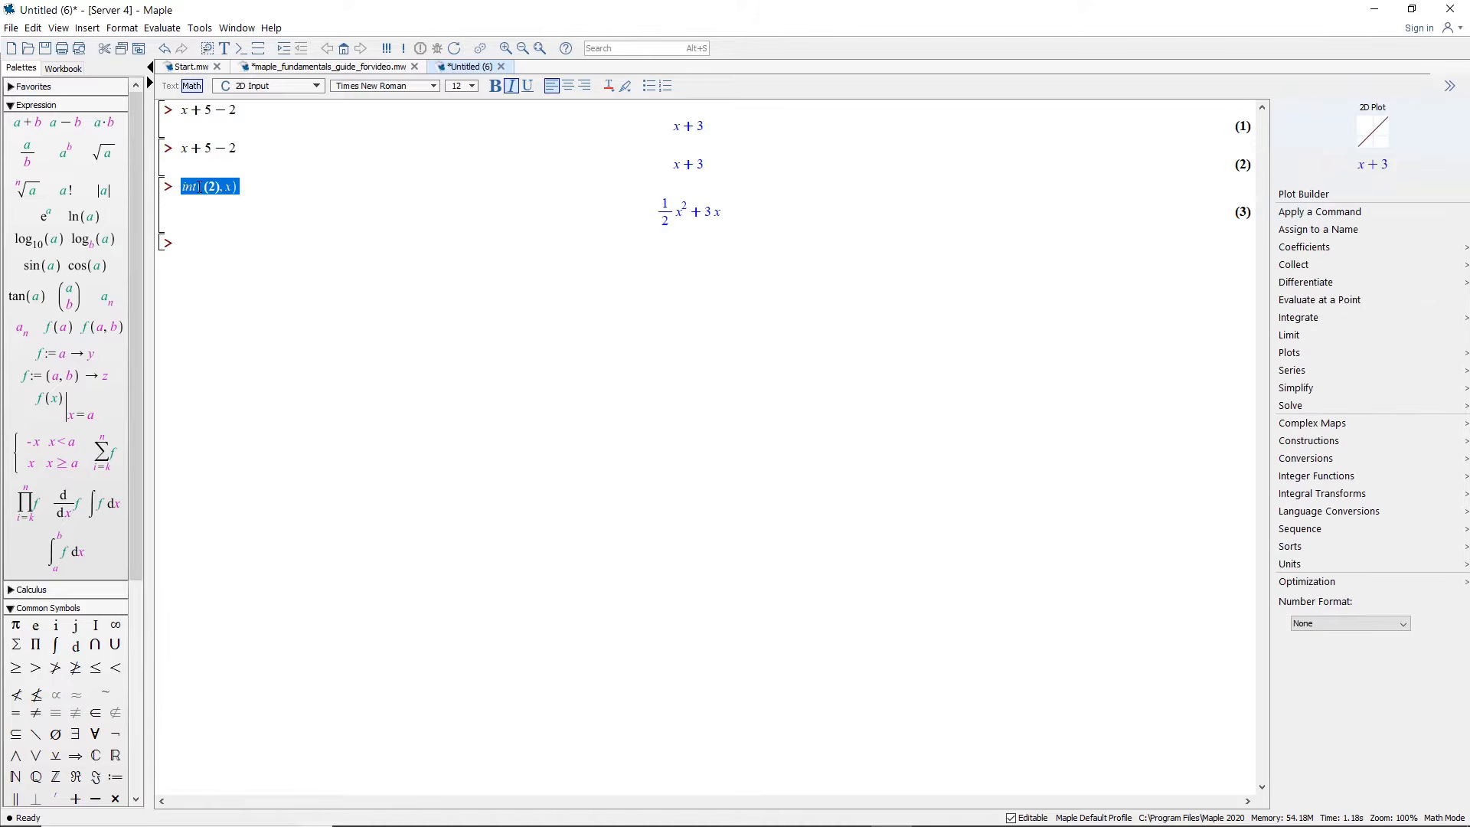
left_click(223, 216)
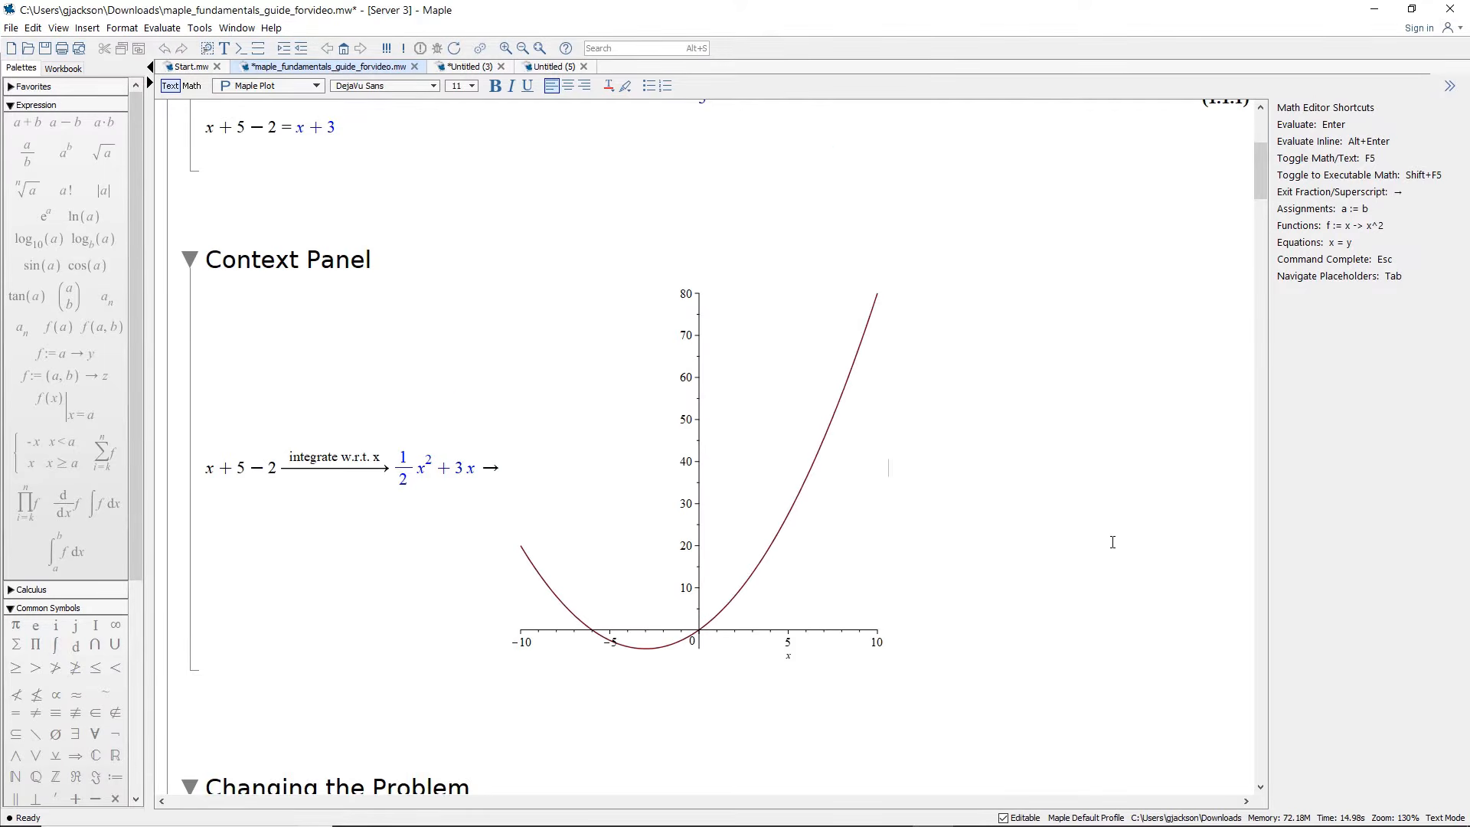
Step: Enter and evaluate 1 + 2 in the guide's "Changing the Problem" section
scroll(1112, 542, "down", 10)
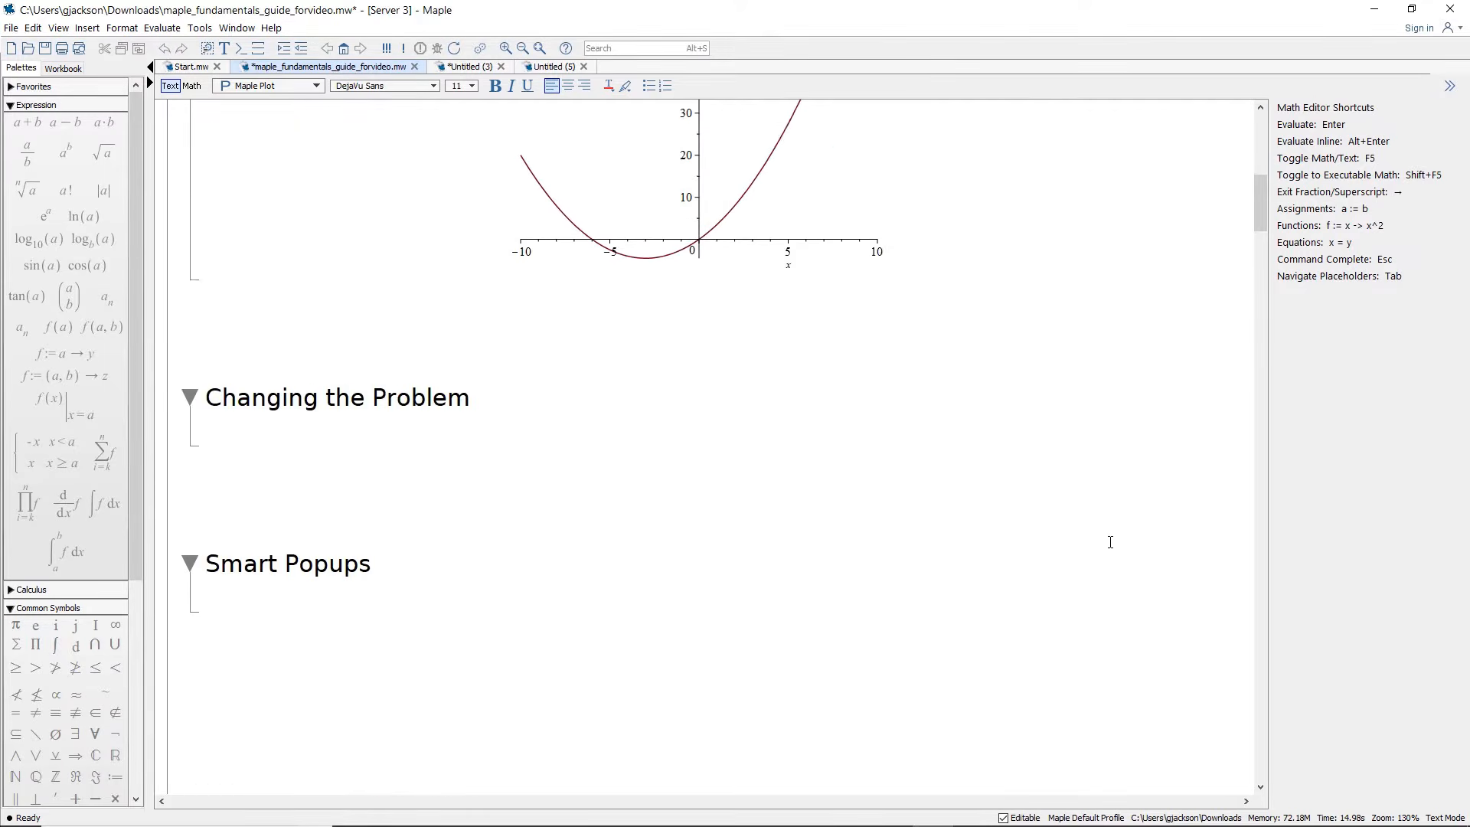
left_click(869, 319)
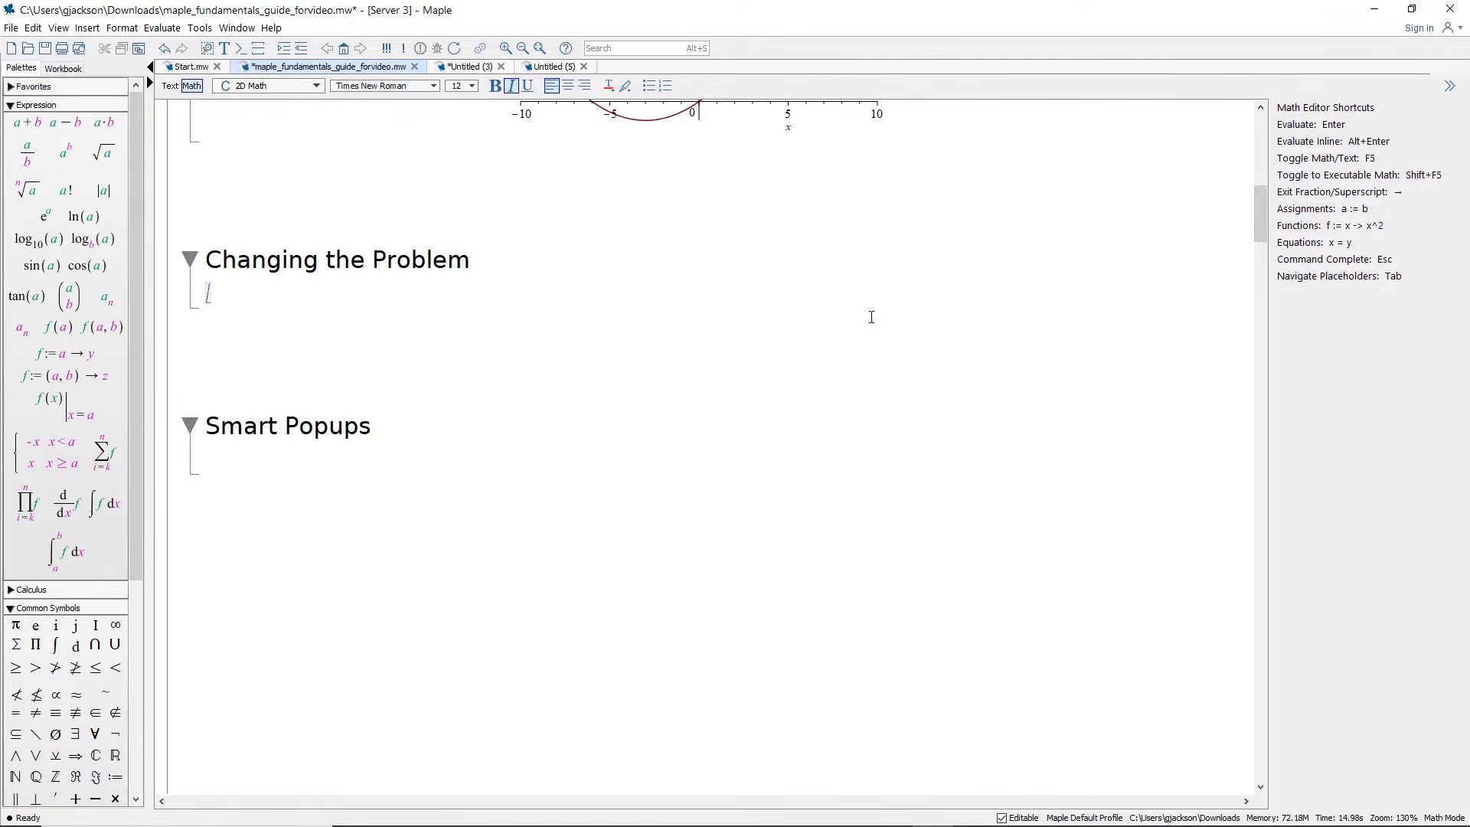
type("1+2")
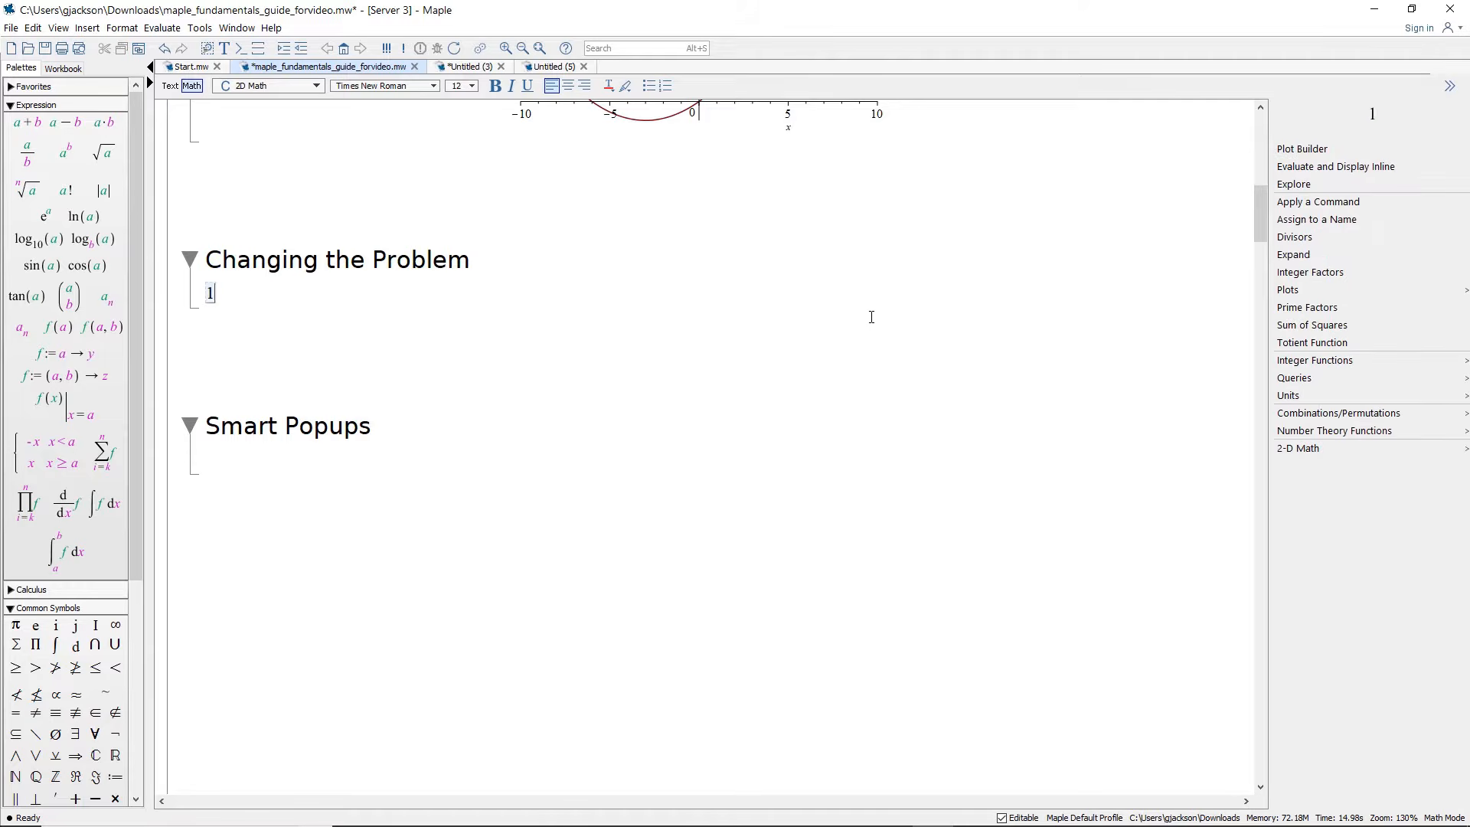
key("Return")
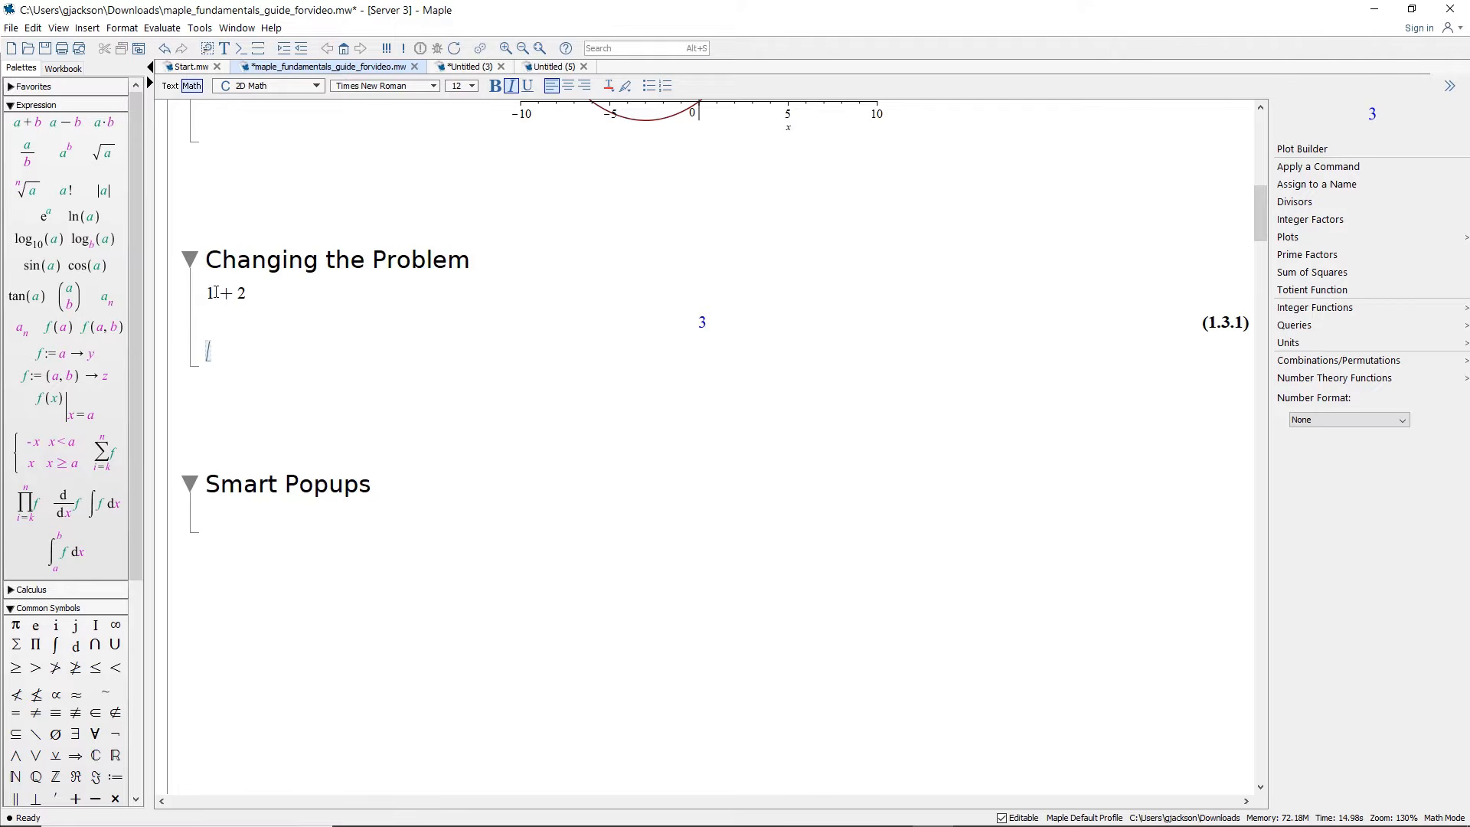
Step: Change the first number of the sum under "Changing the Problem" to 3 and re-evaluate it
left_click(216, 293)
key("BackSpace")
type("3")
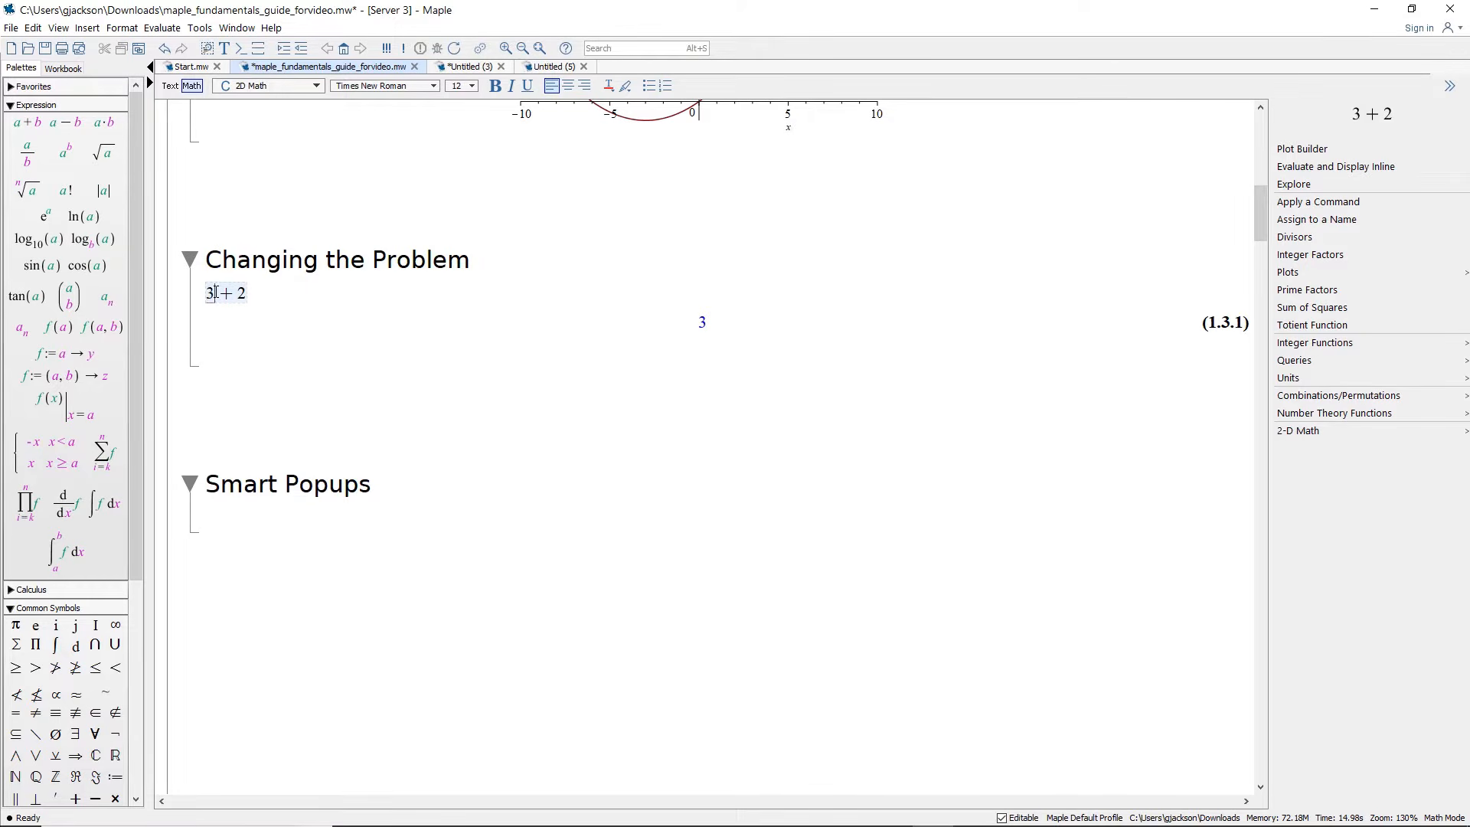
key("Return")
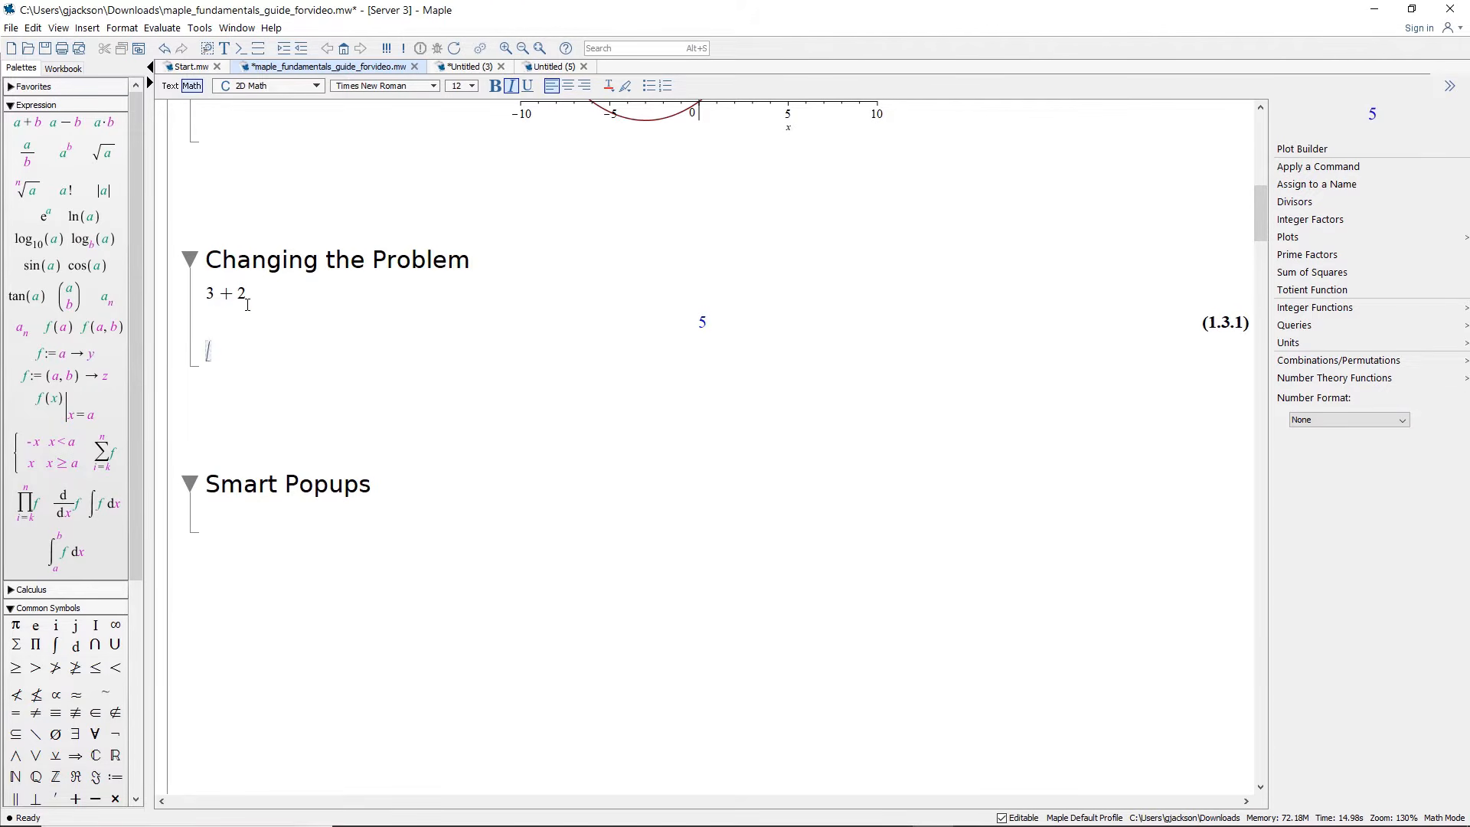
Step: Copy the integration and plot line from "Context Panel" to the empty line below 3 + 2 under "Changing the Problem"
scroll(251, 326, "up", 3)
scroll(251, 326, "up", 6)
left_click_drag(1023, 291, 222, 344)
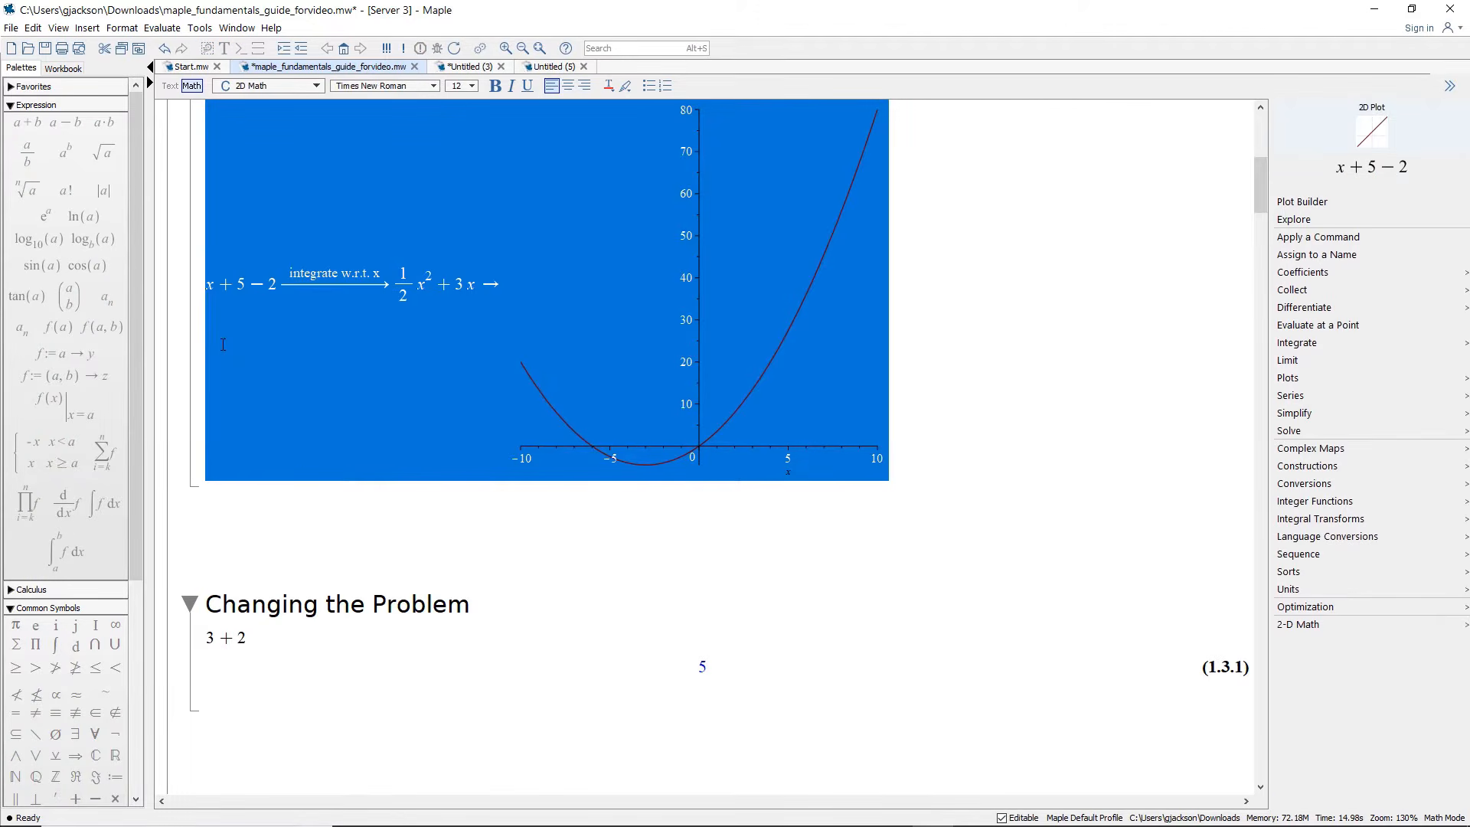
key("ctrl+c")
scroll(284, 488, "down", 8)
left_click(240, 604)
key("ctrl+v")
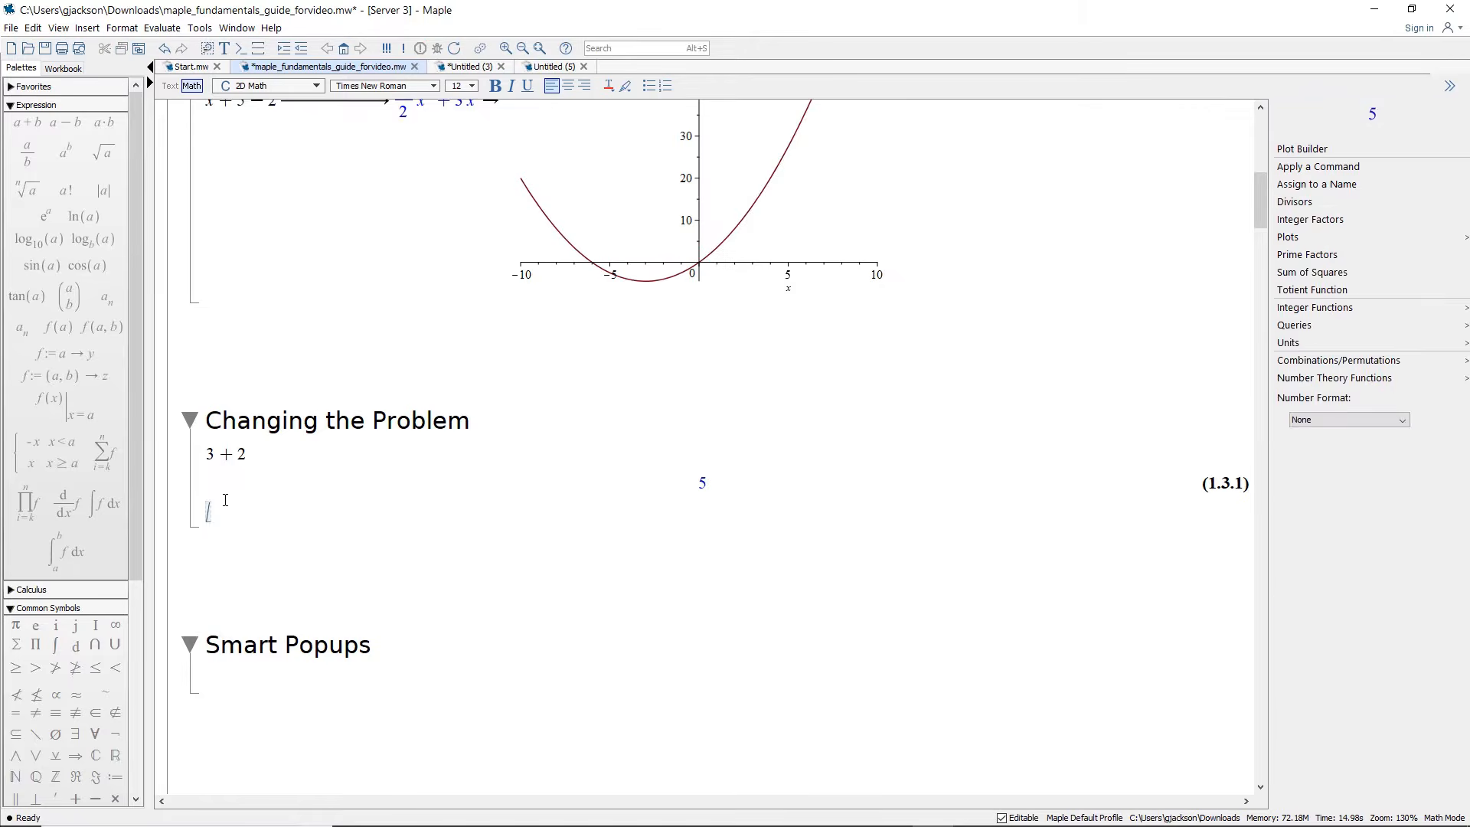
Step: Change the copied expression to 10x + 5 − 2 and re-execute the whole selected integration and plot line
scroll(328, 522, "down", 4)
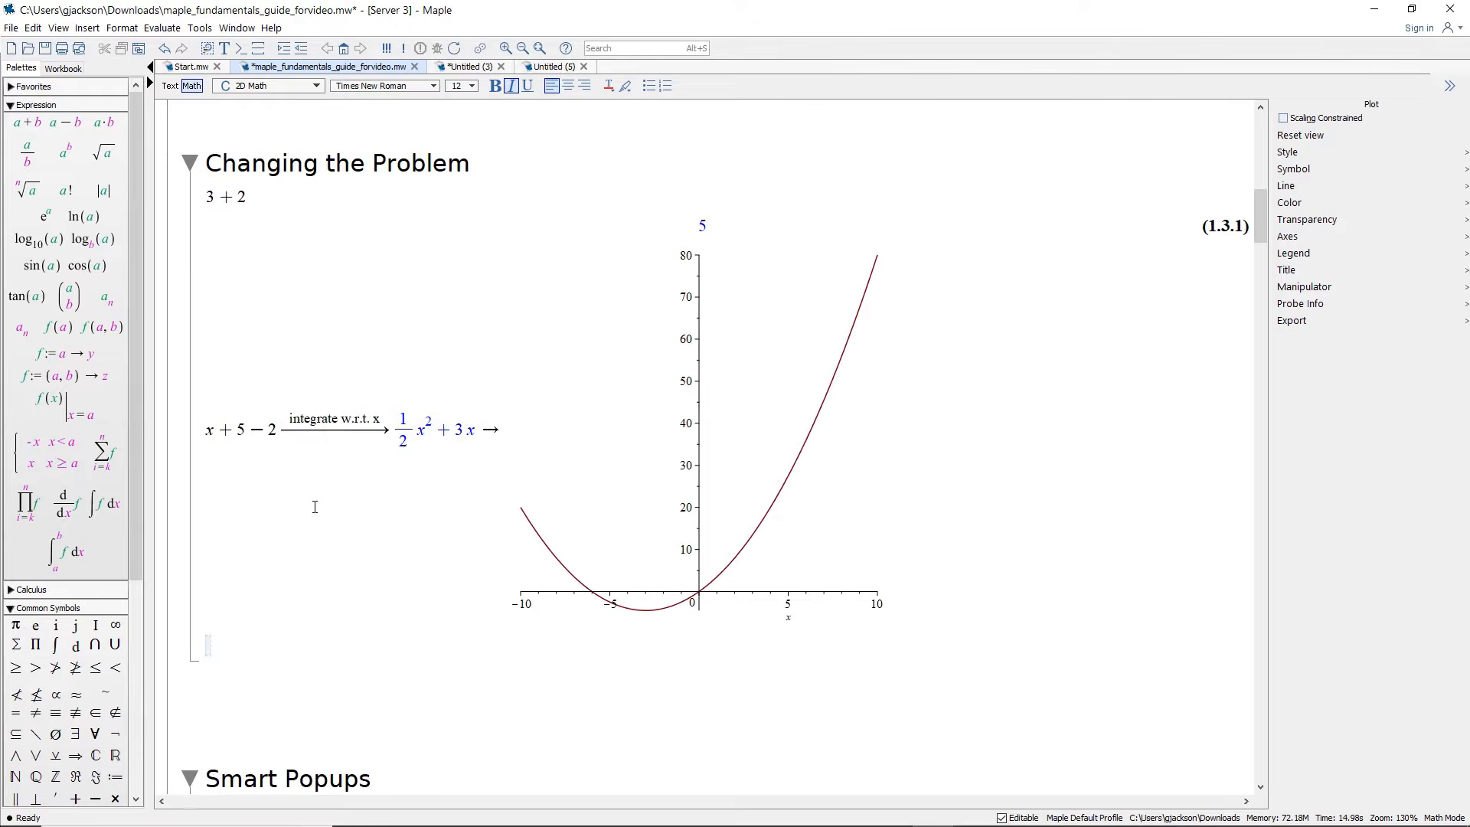
left_click(211, 431)
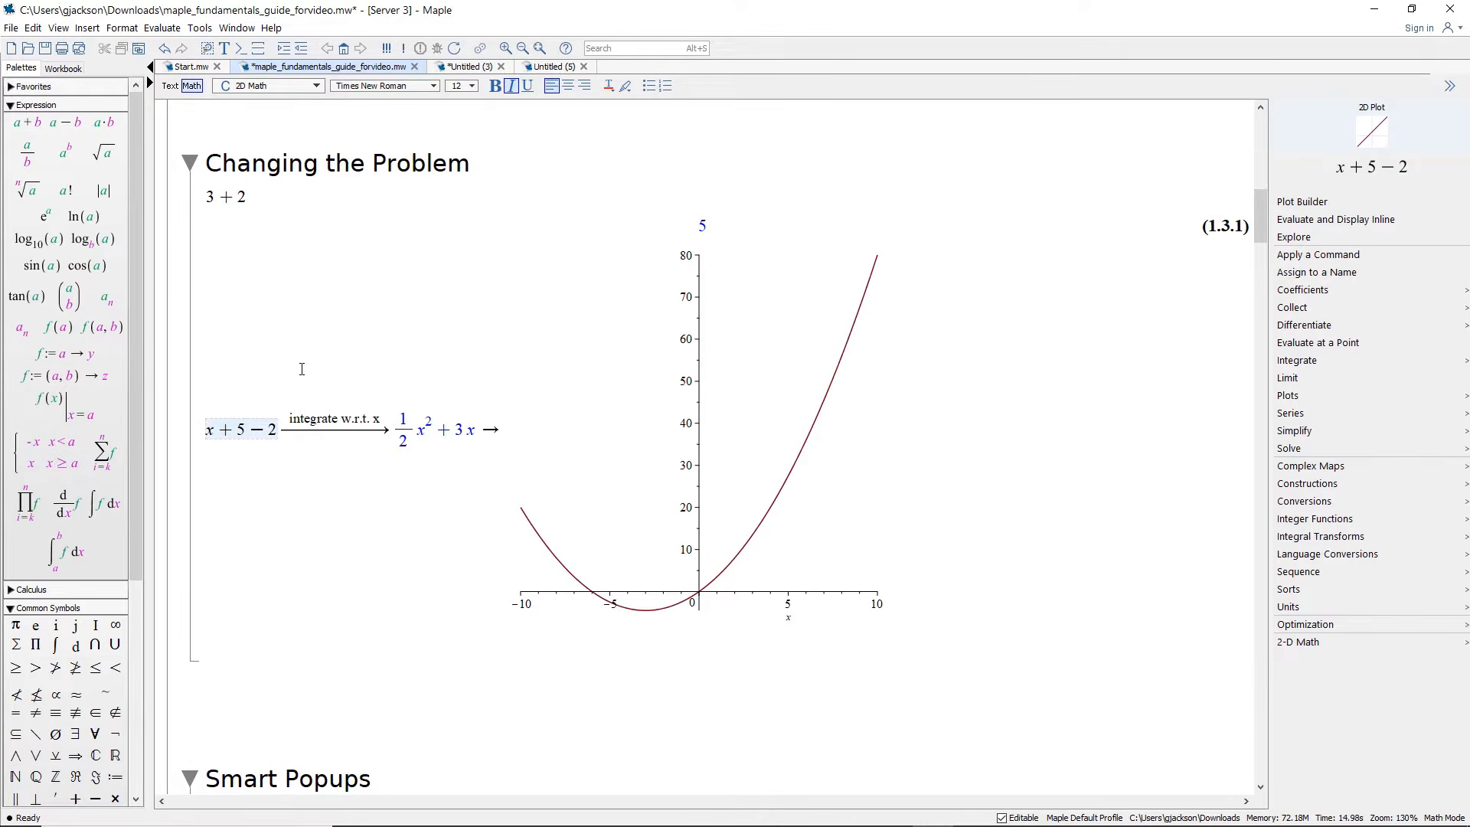
type("10")
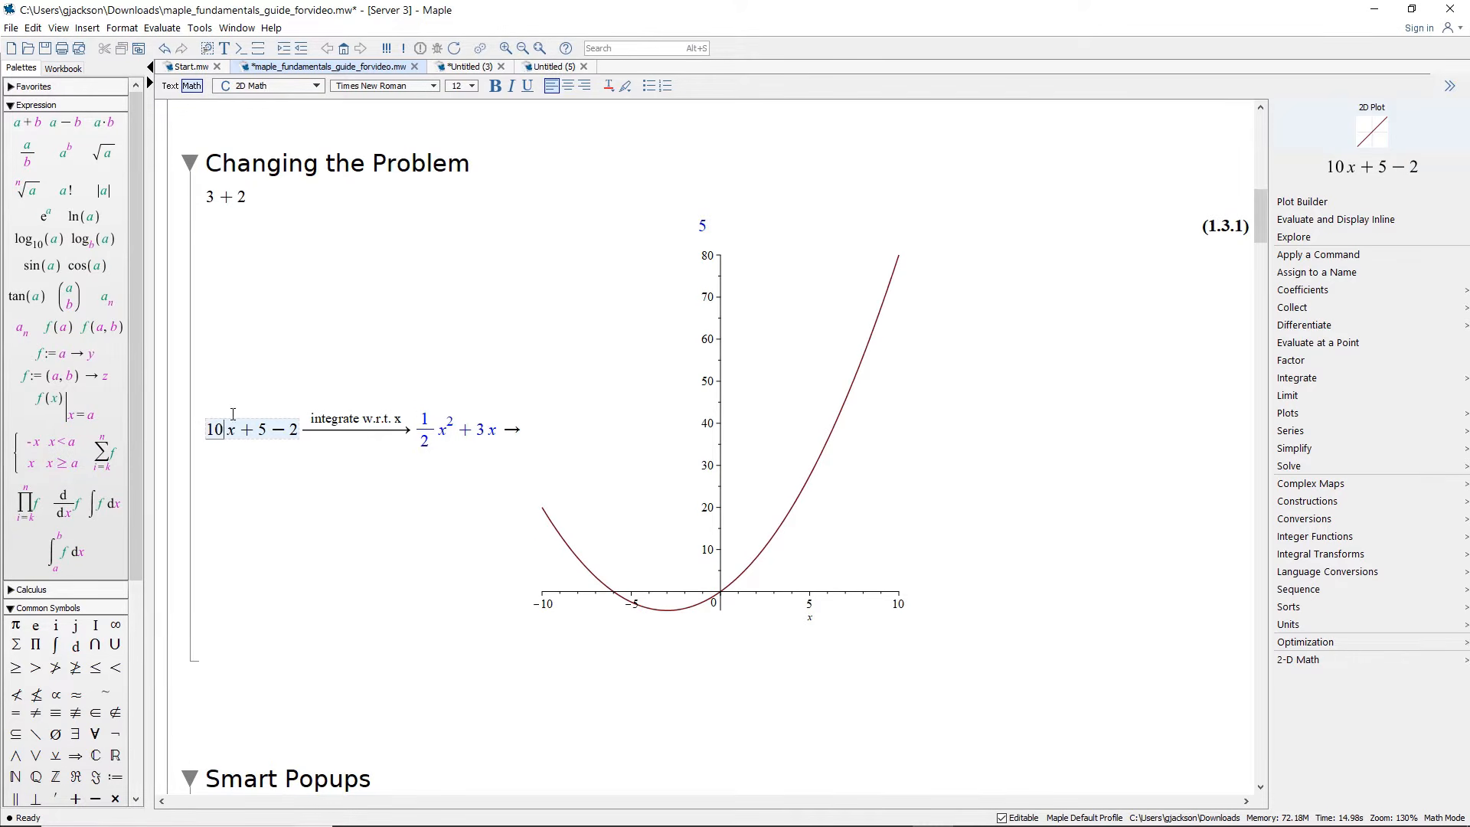
left_click_drag(208, 429, 641, 407)
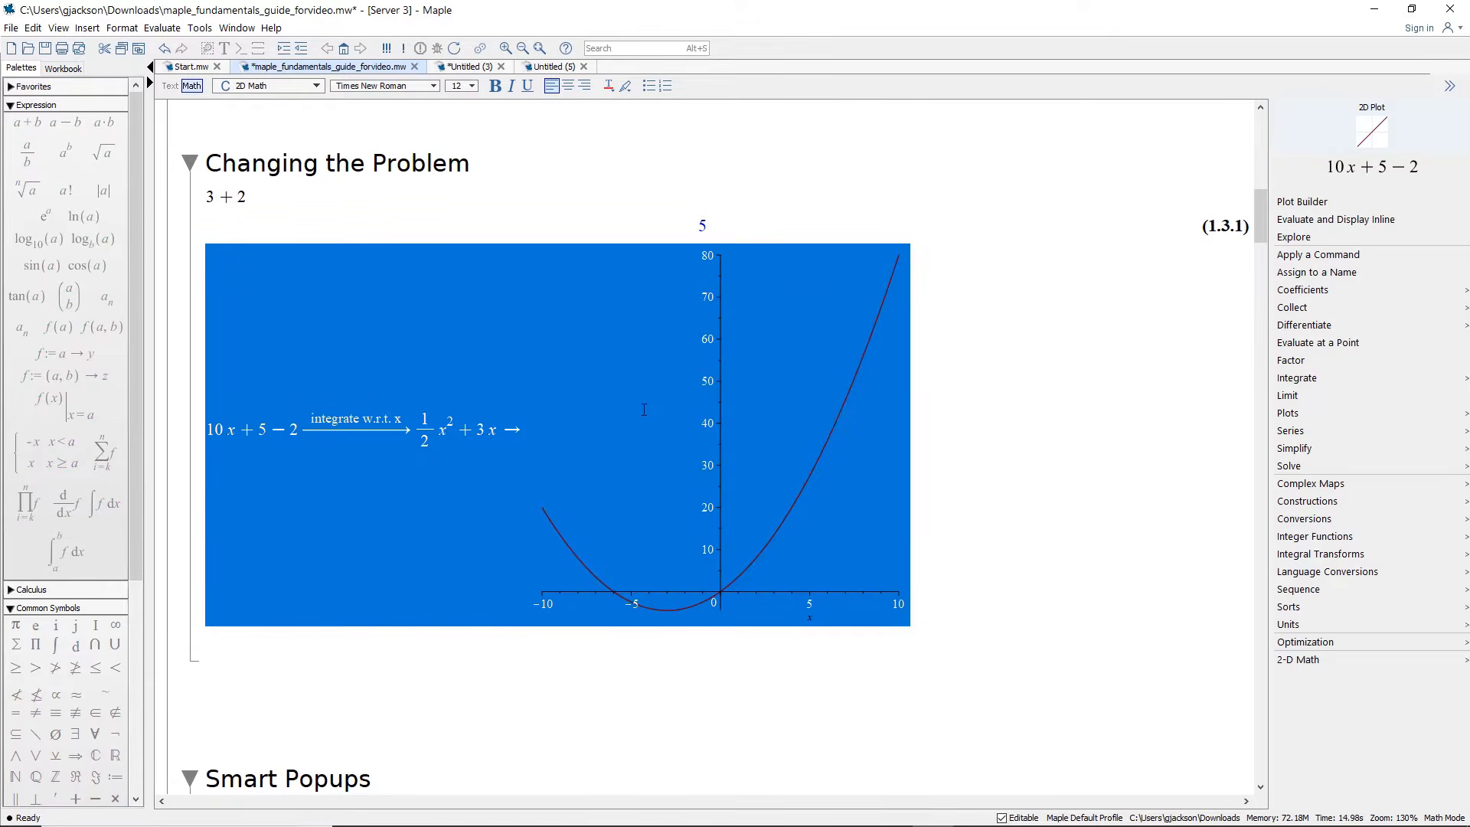
left_click(403, 48)
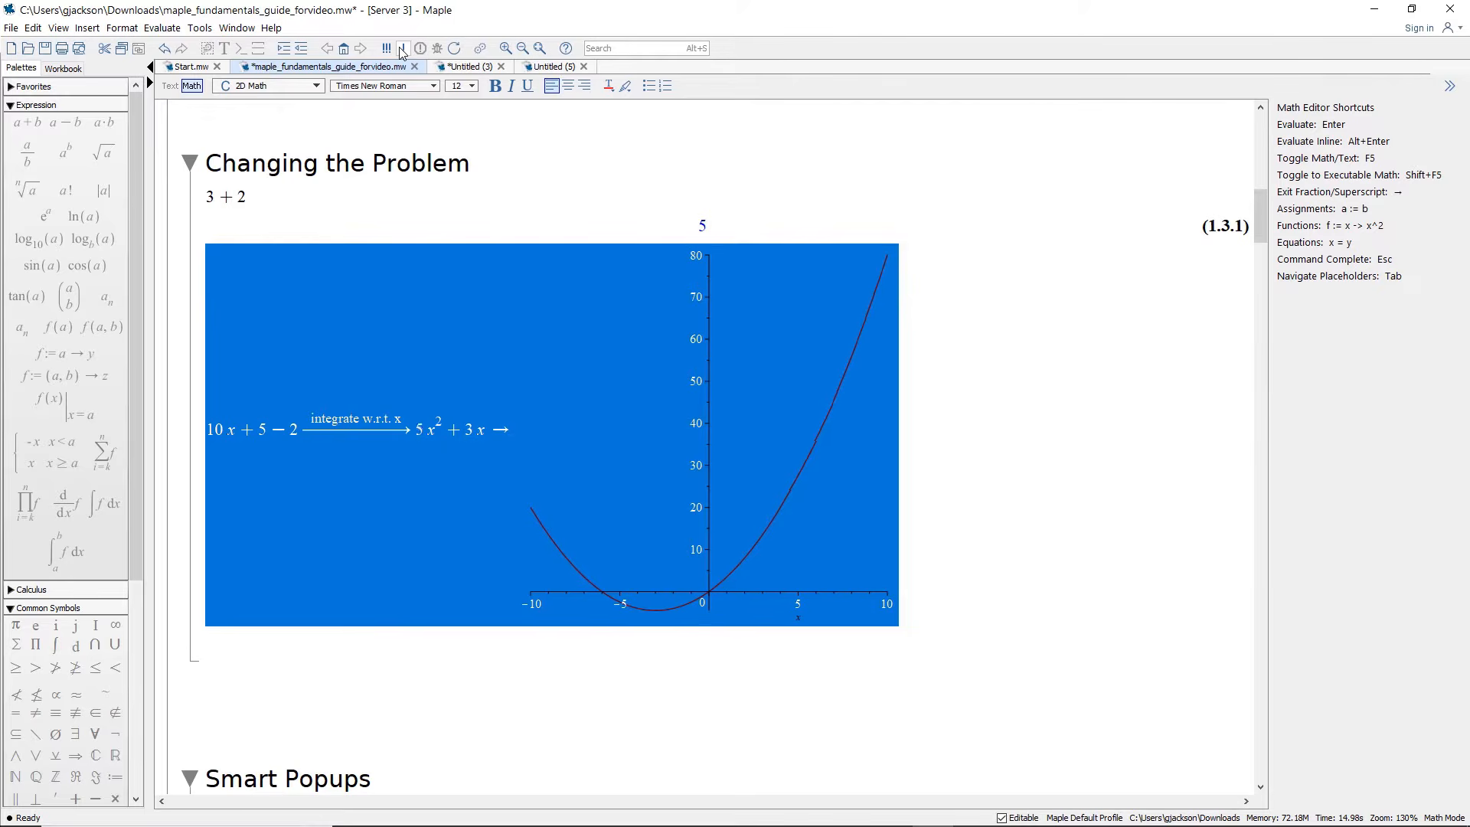
left_click(368, 647)
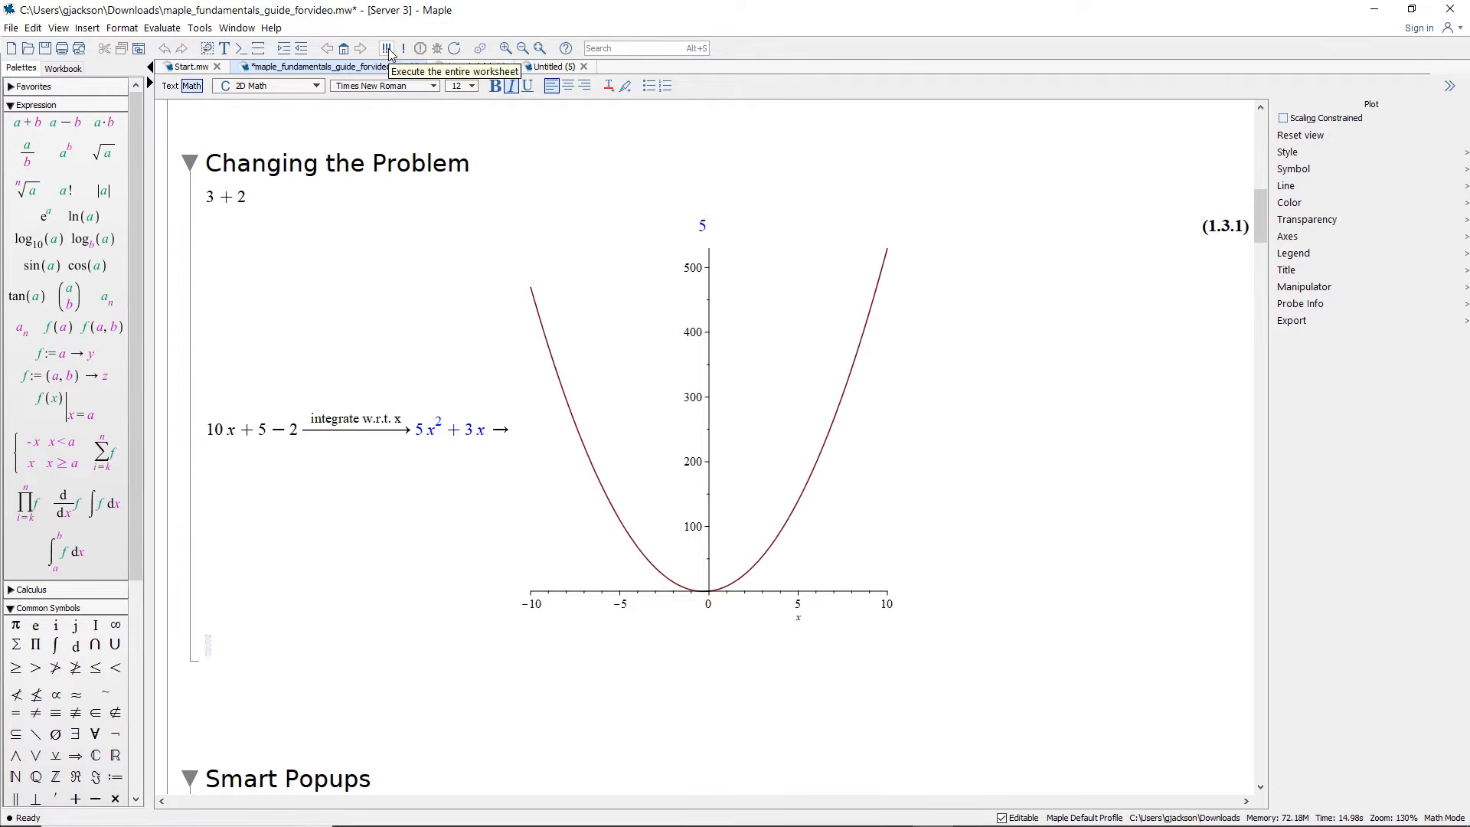
Step: Enter sin(2x) under "Smart Popups" and apply the suggested trig identity 2 sin(x) cos(x) to it
scroll(357, 607, "down", 3)
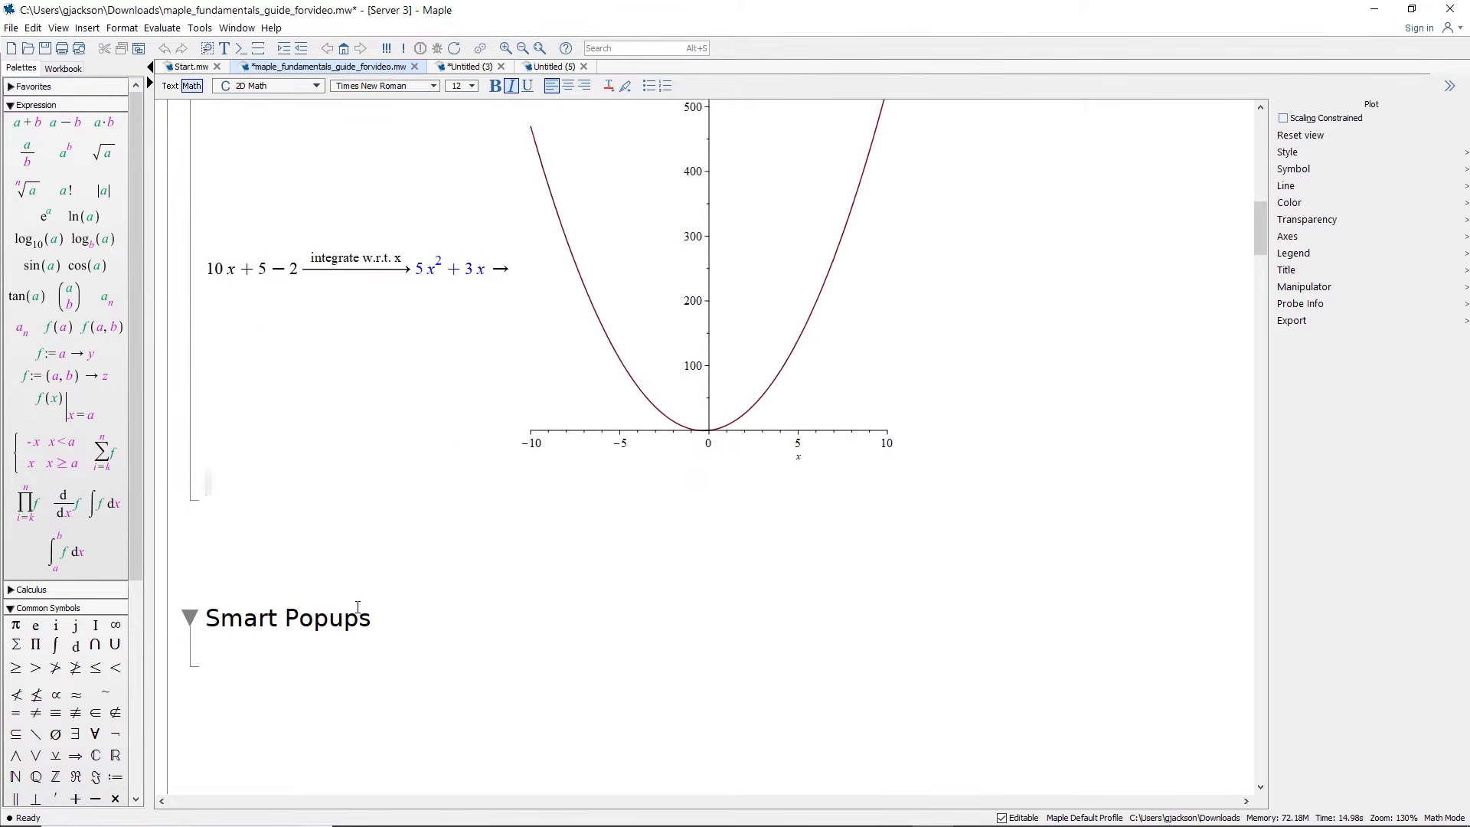
scroll(357, 607, "down", 6)
left_click(235, 309)
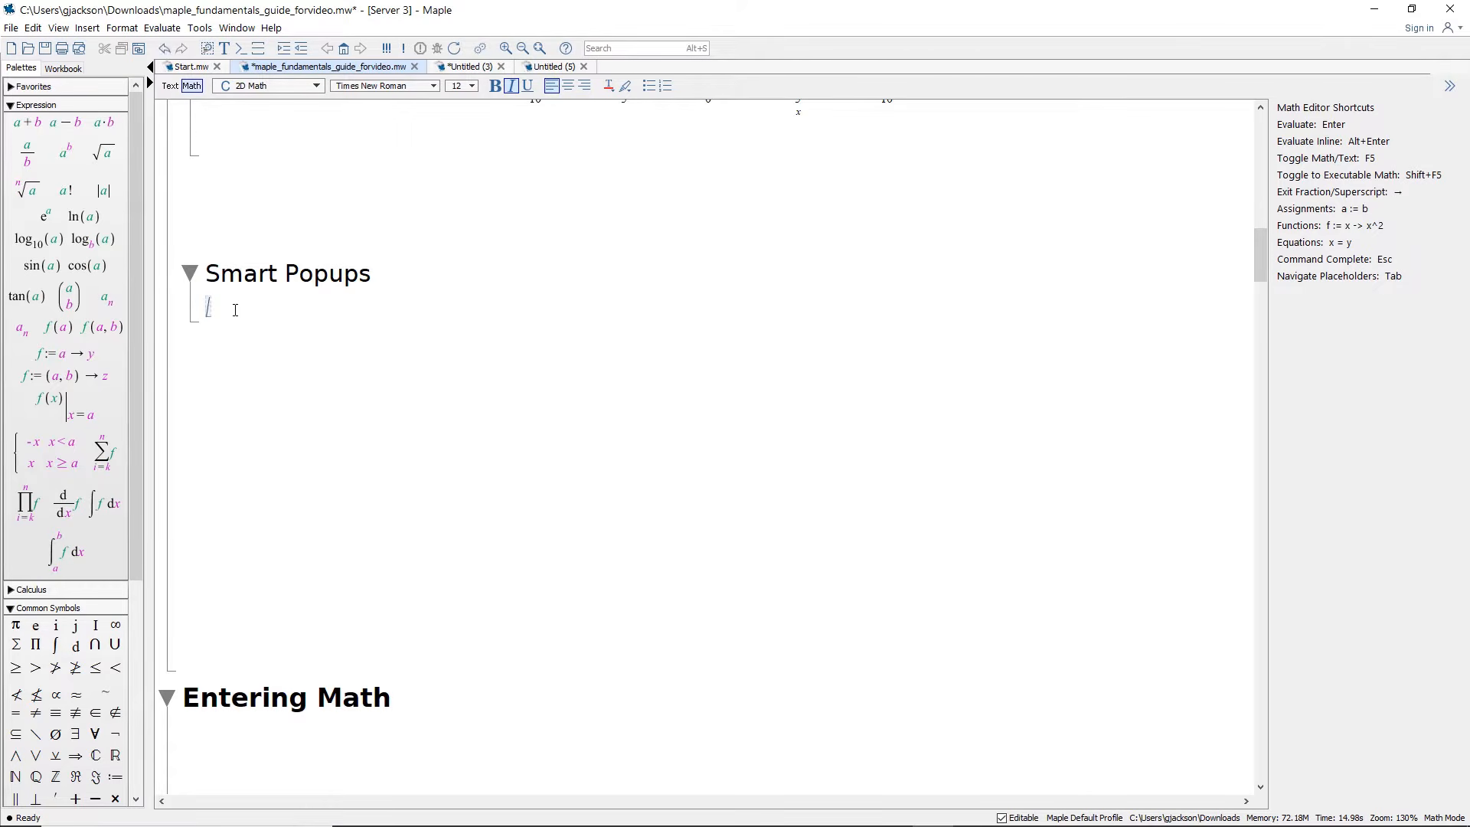
type("sin(")
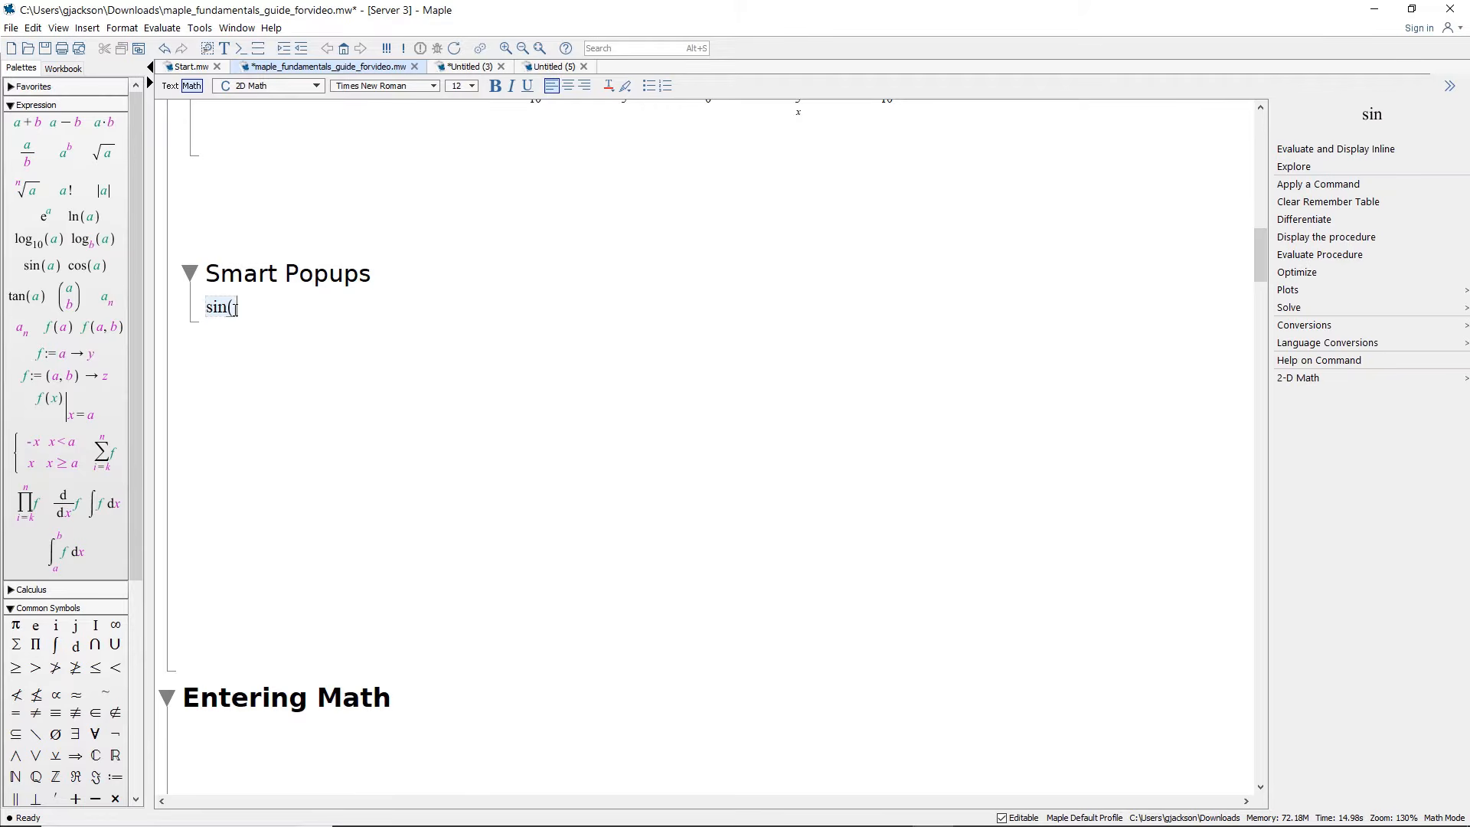
type("2 x")
type(")")
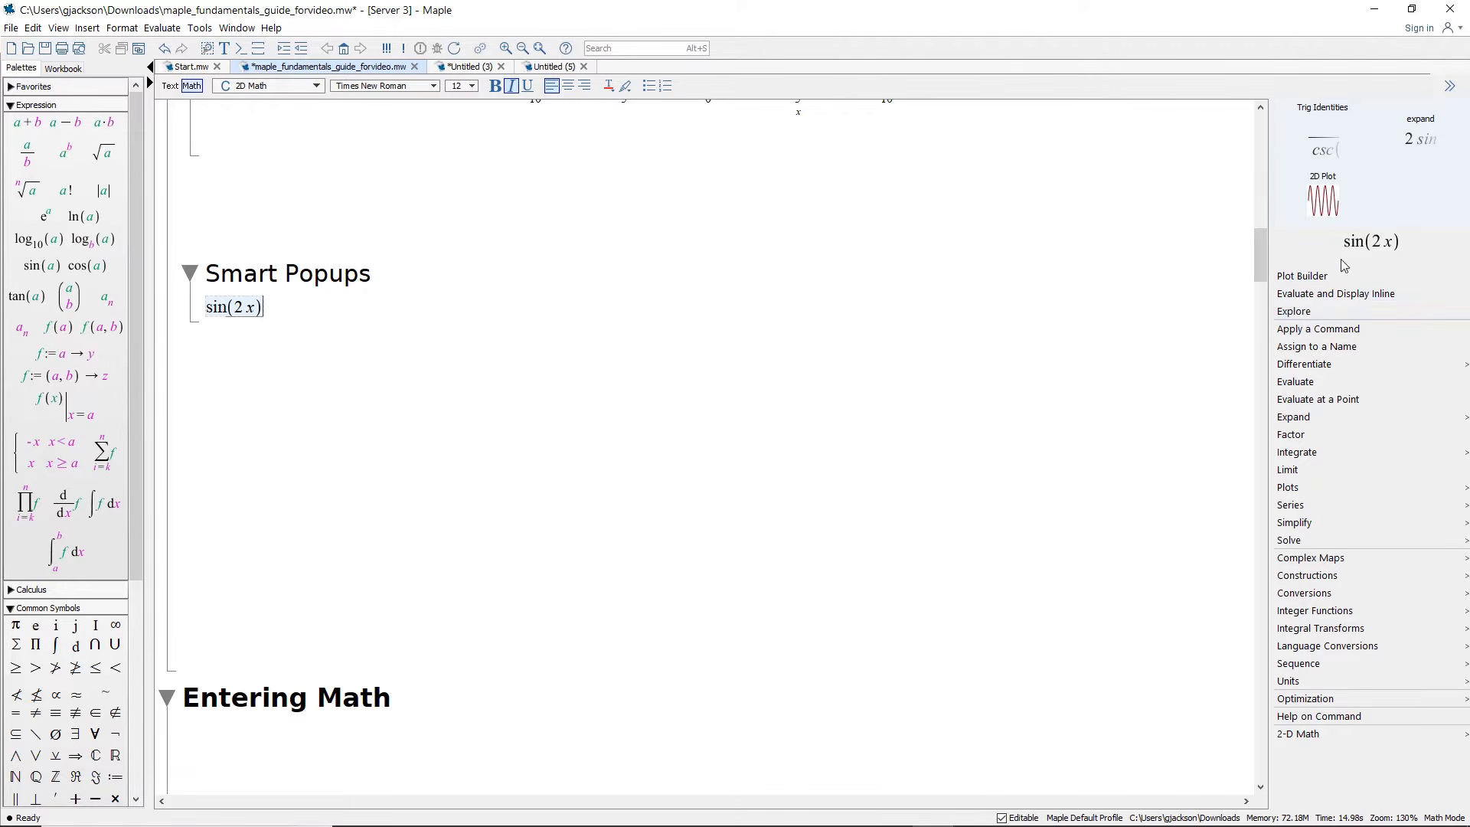
mouse_move(1336, 134)
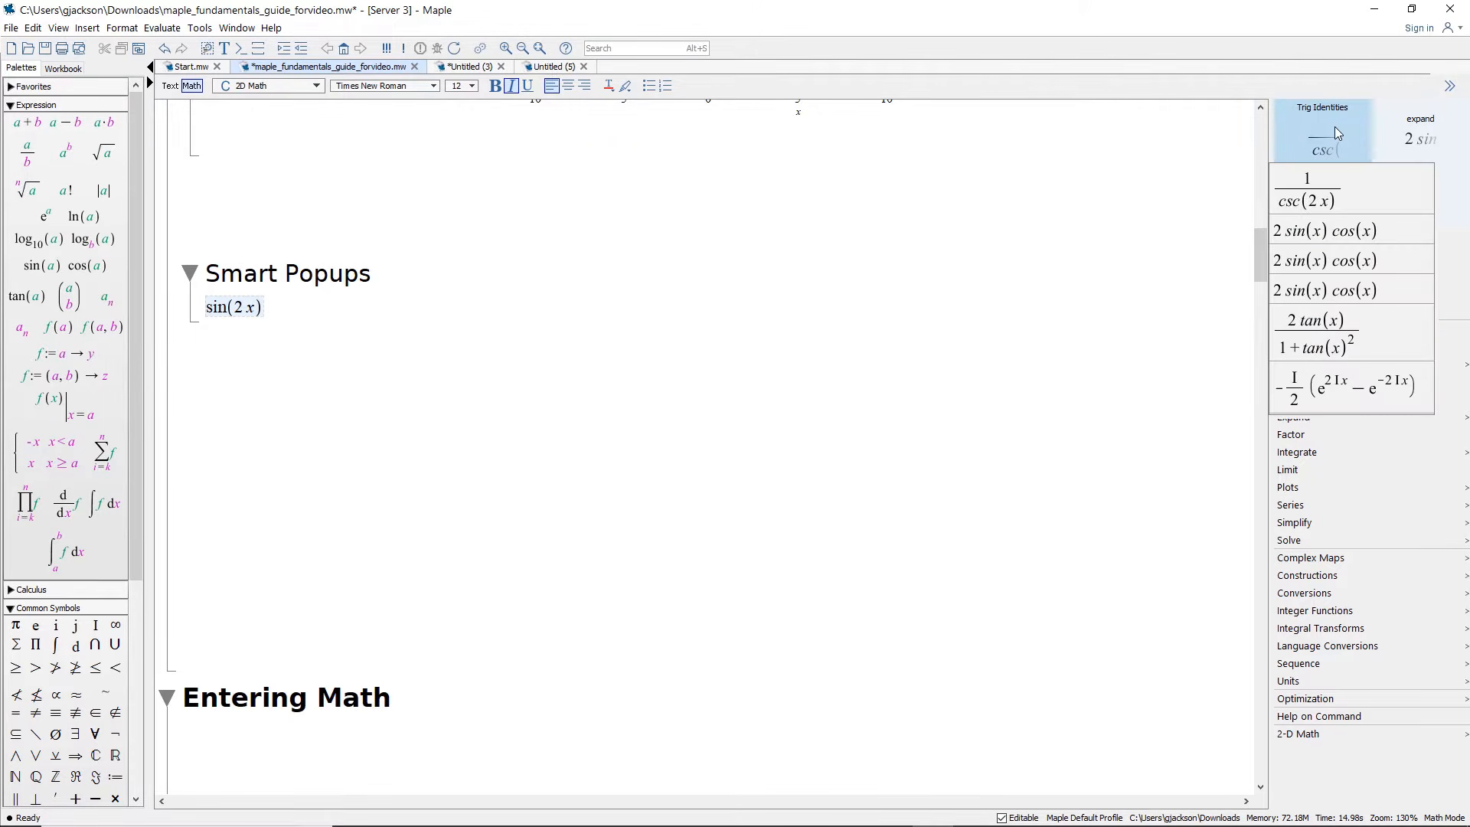
left_click(1384, 228)
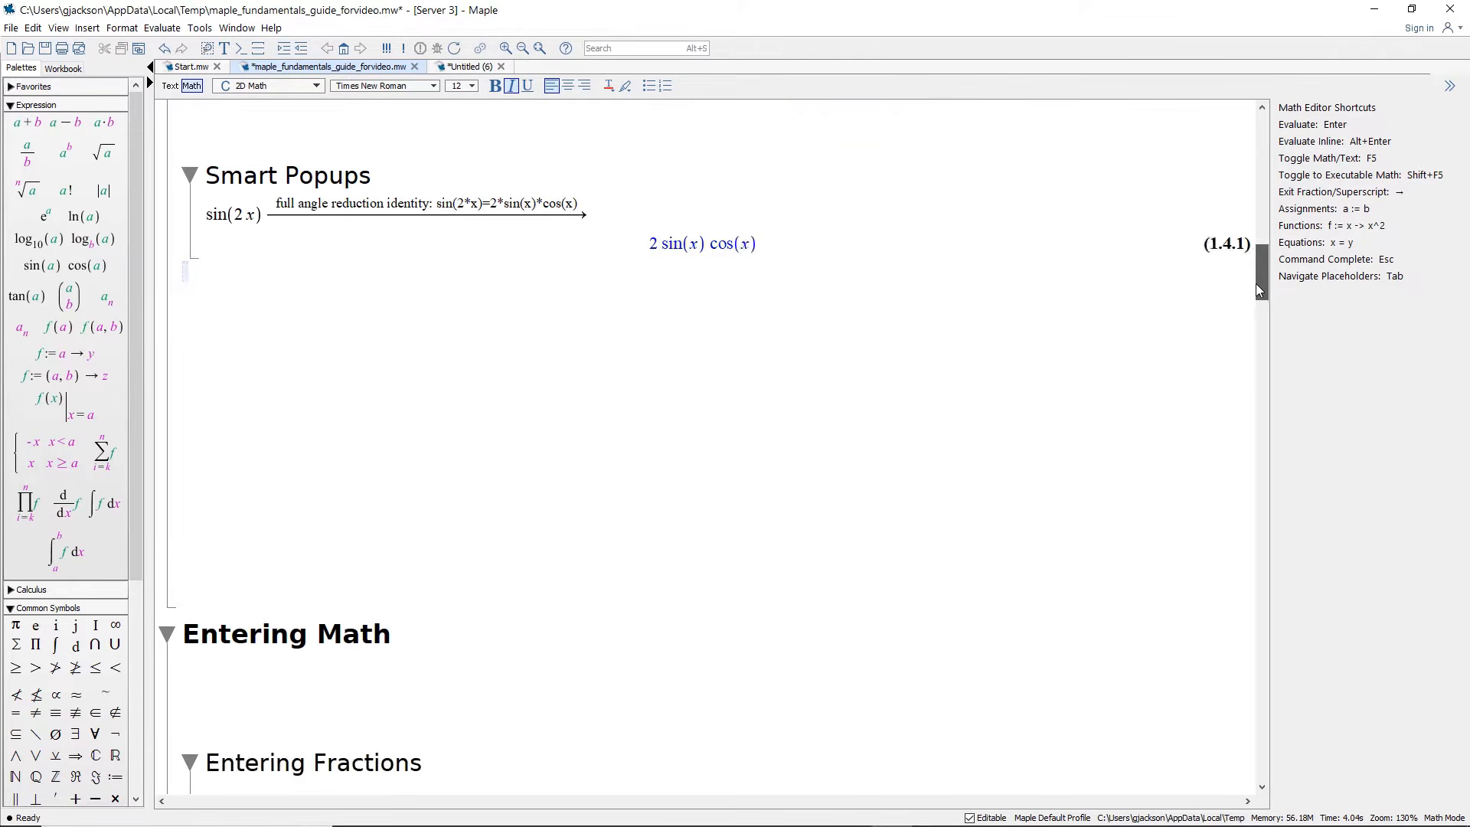
Step: Enter the fraction a/b under "Entering Fractions" and evaluate it
left_click_drag(1256, 283, 1257, 316)
left_click(237, 276)
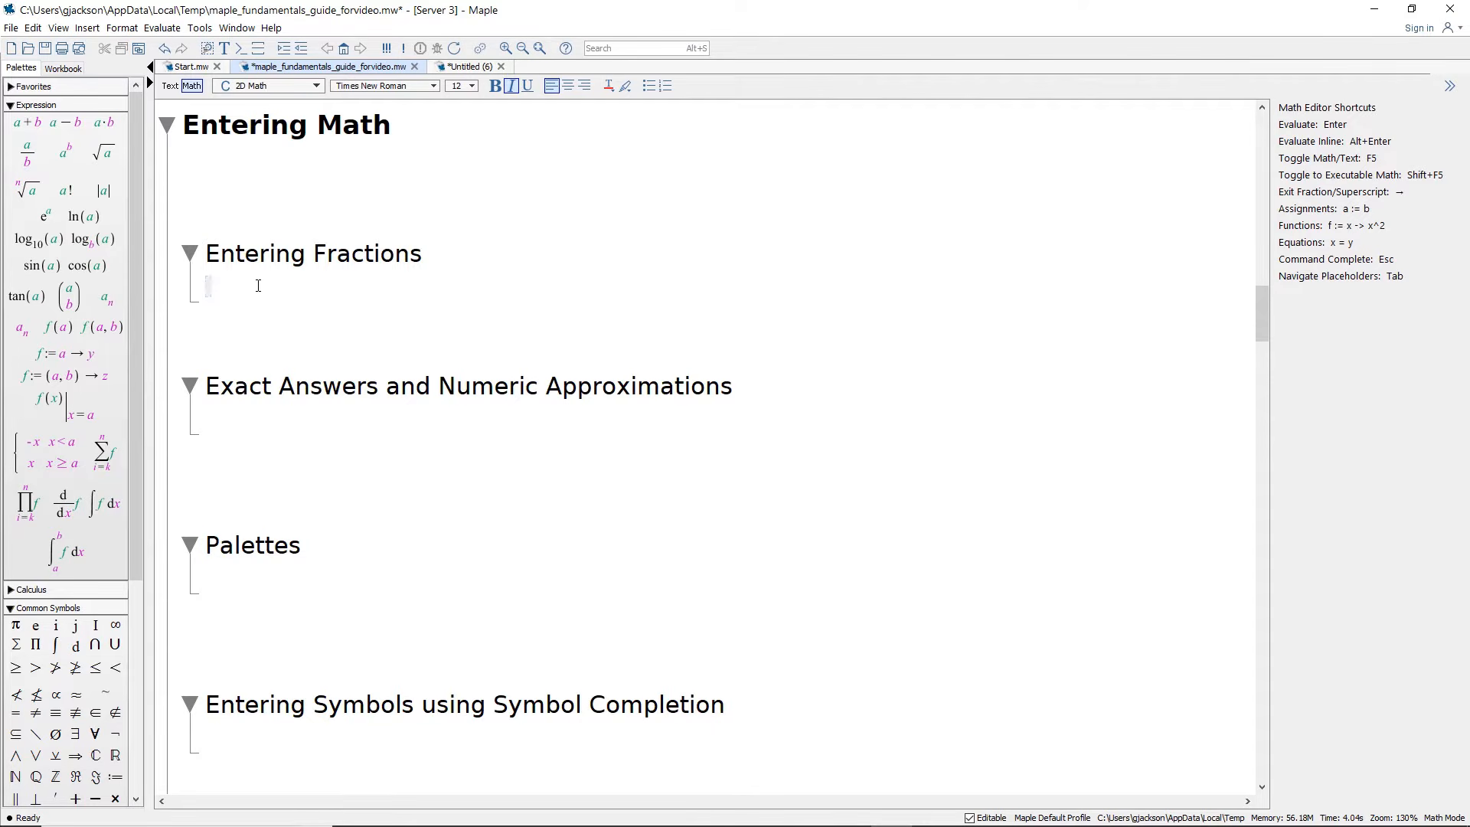
type("a")
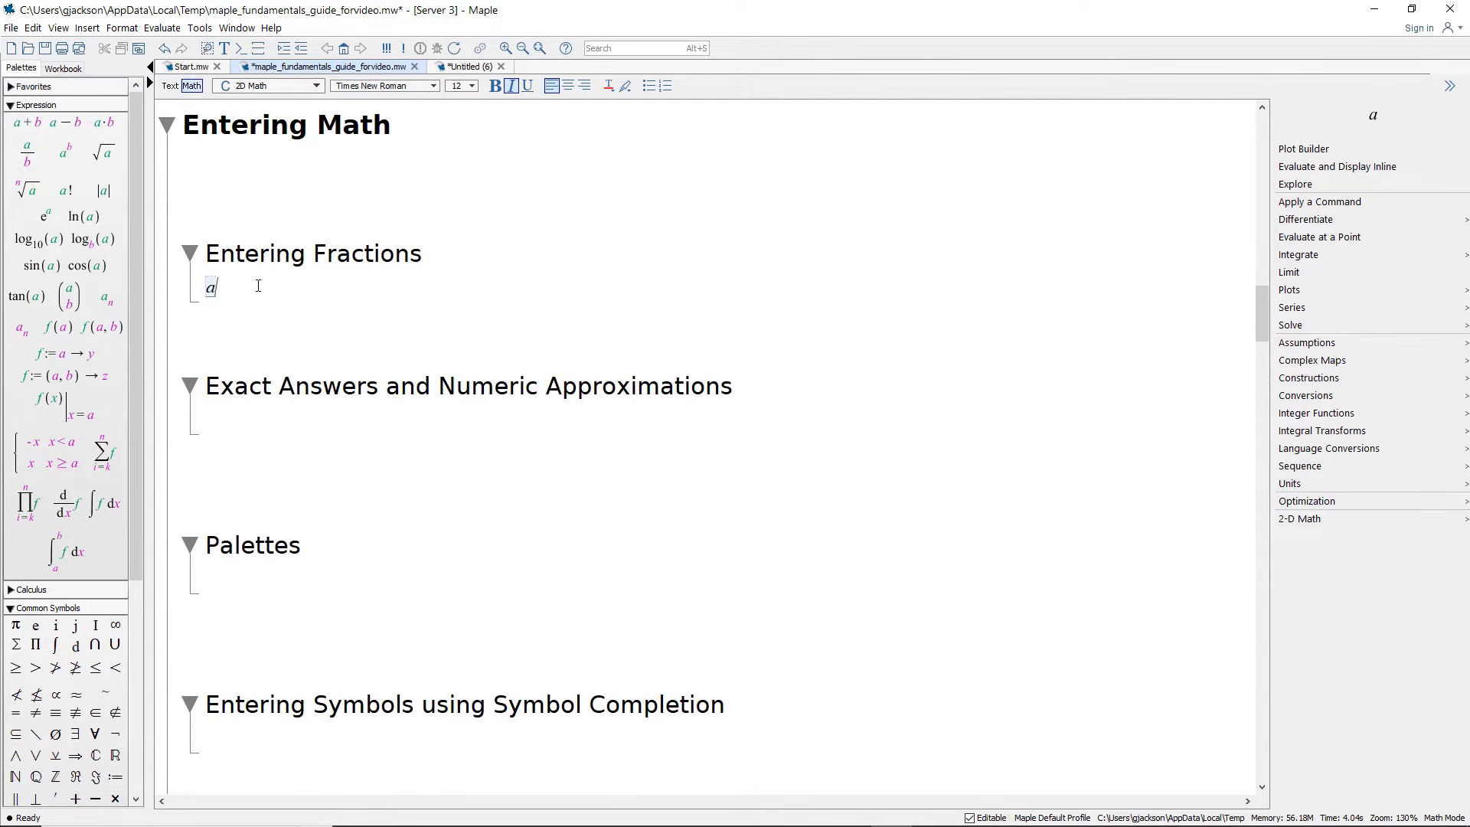
type("/b")
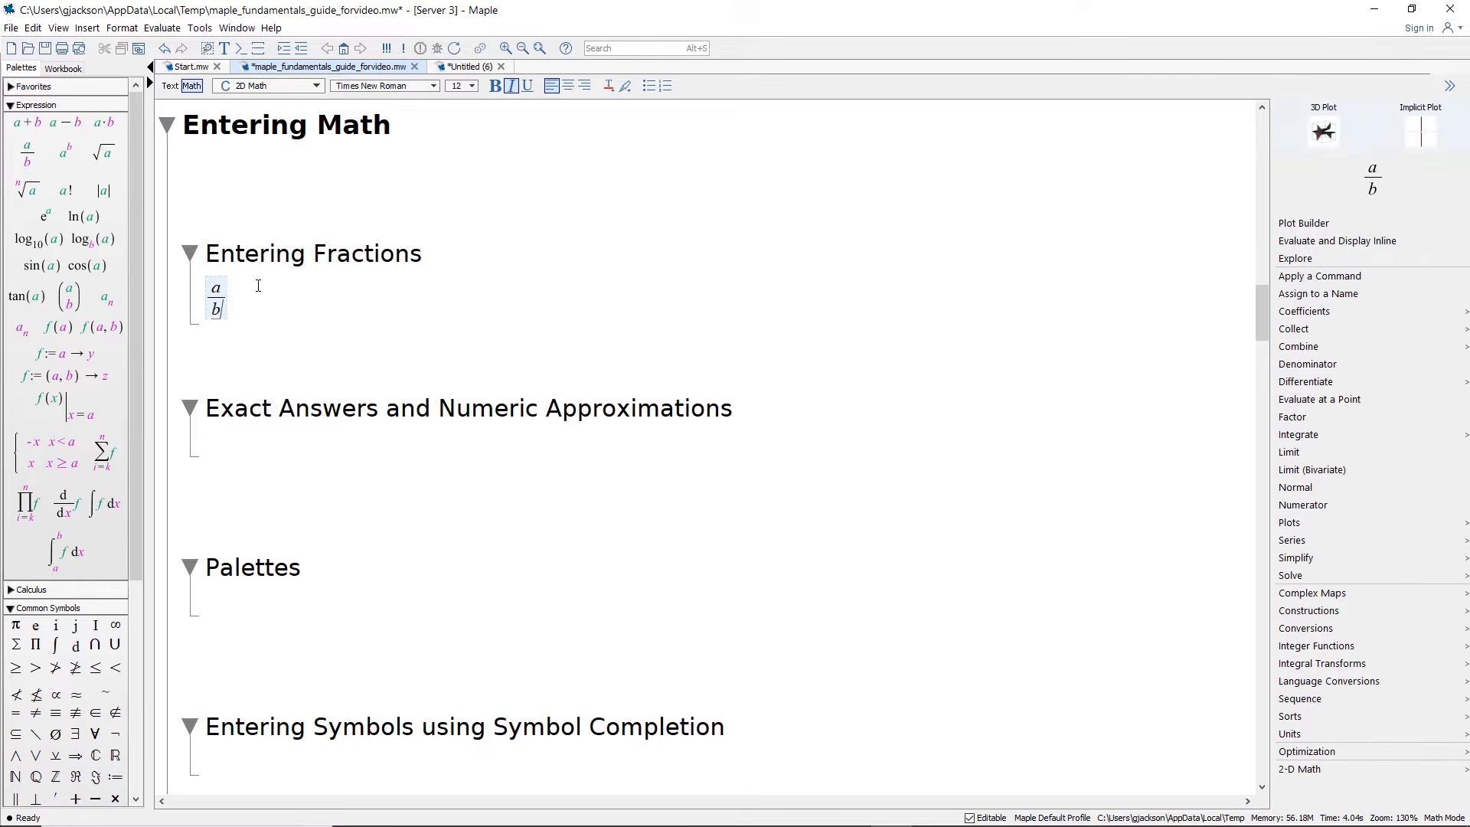
key("Return")
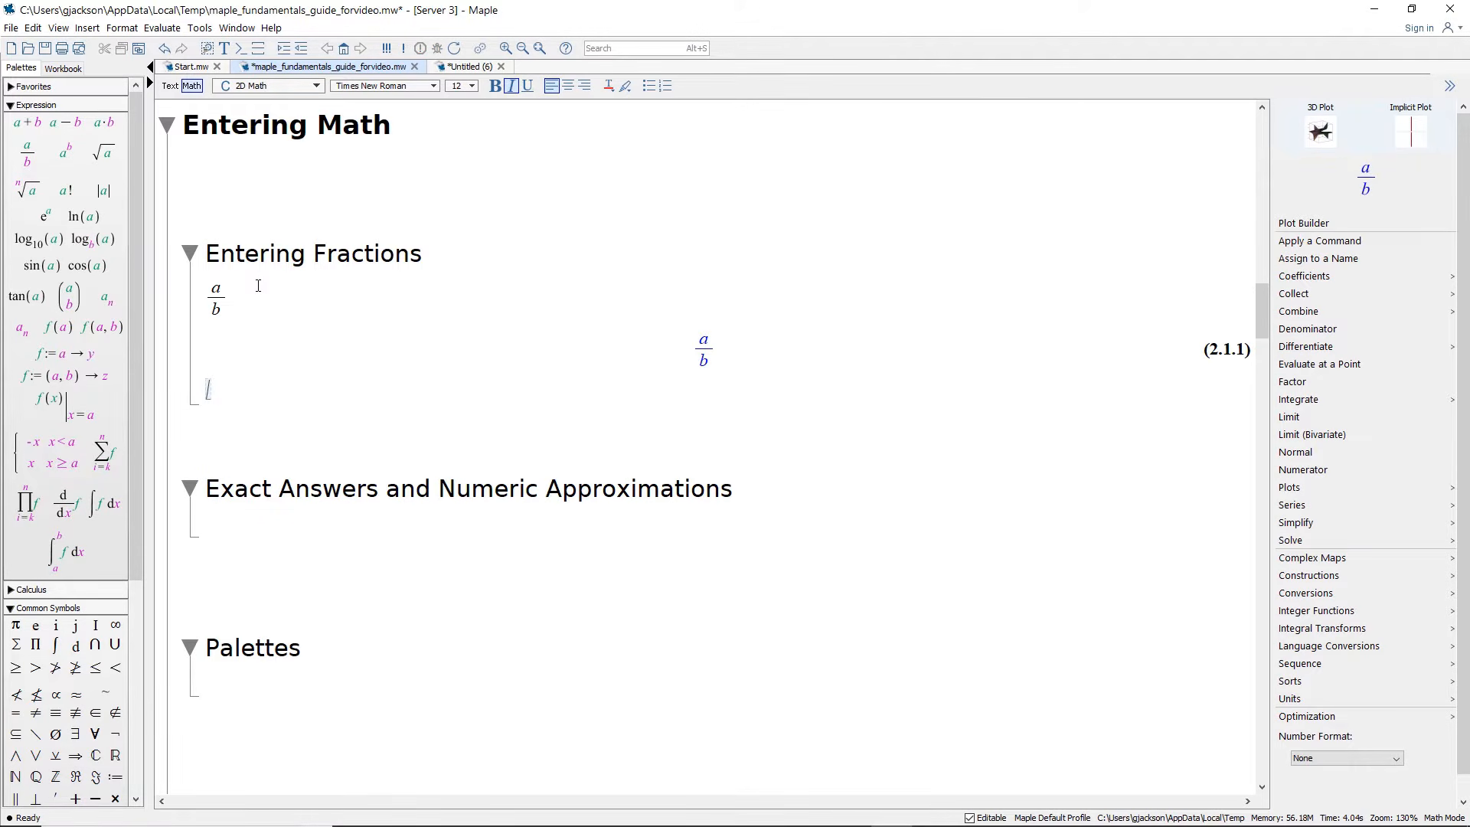
Step: Enter the fraction (a + 2)/b with a parenthesized numerator on the next line and evaluate it
type("(a")
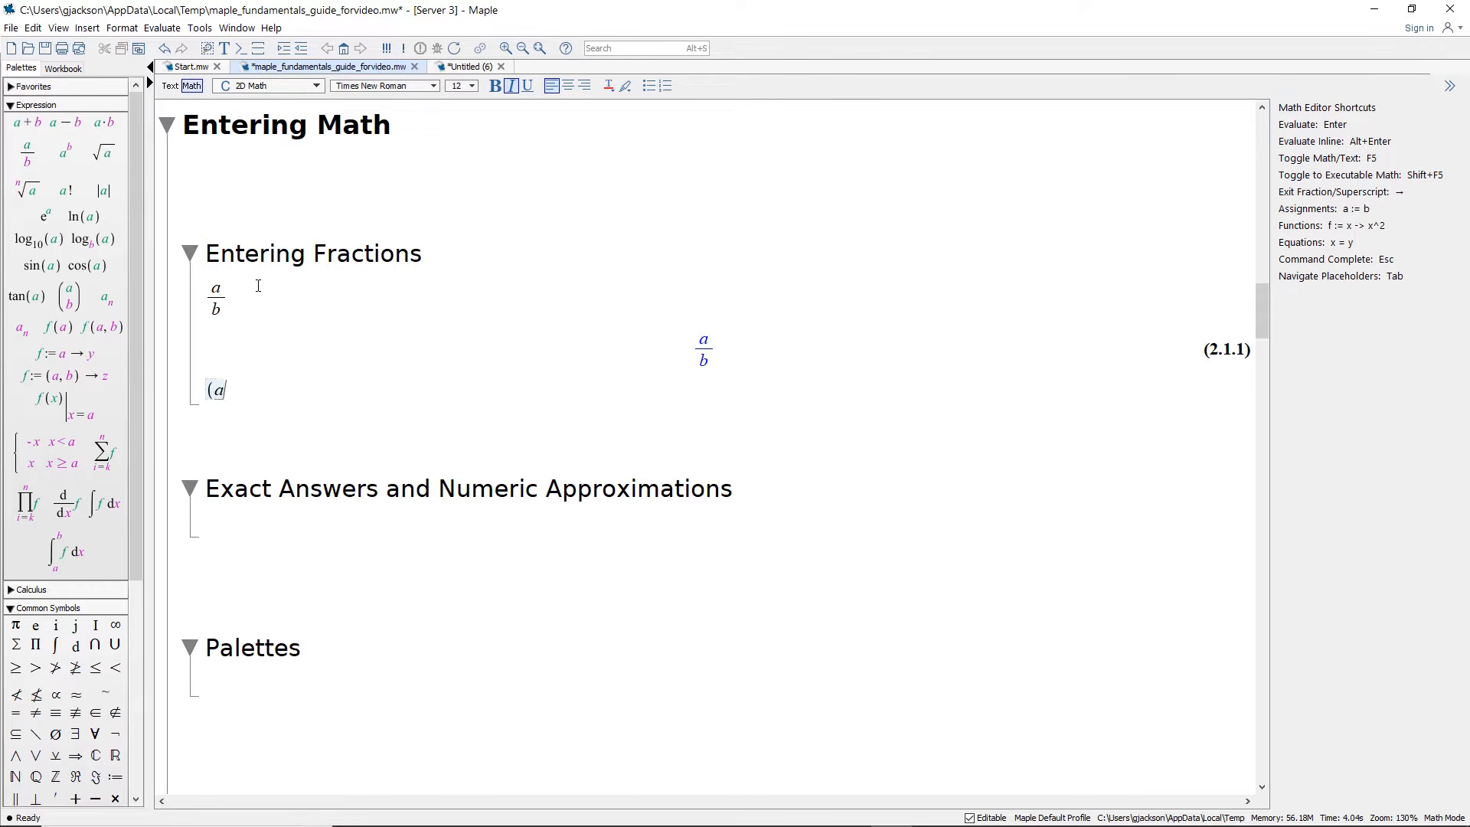
type("+2)/b")
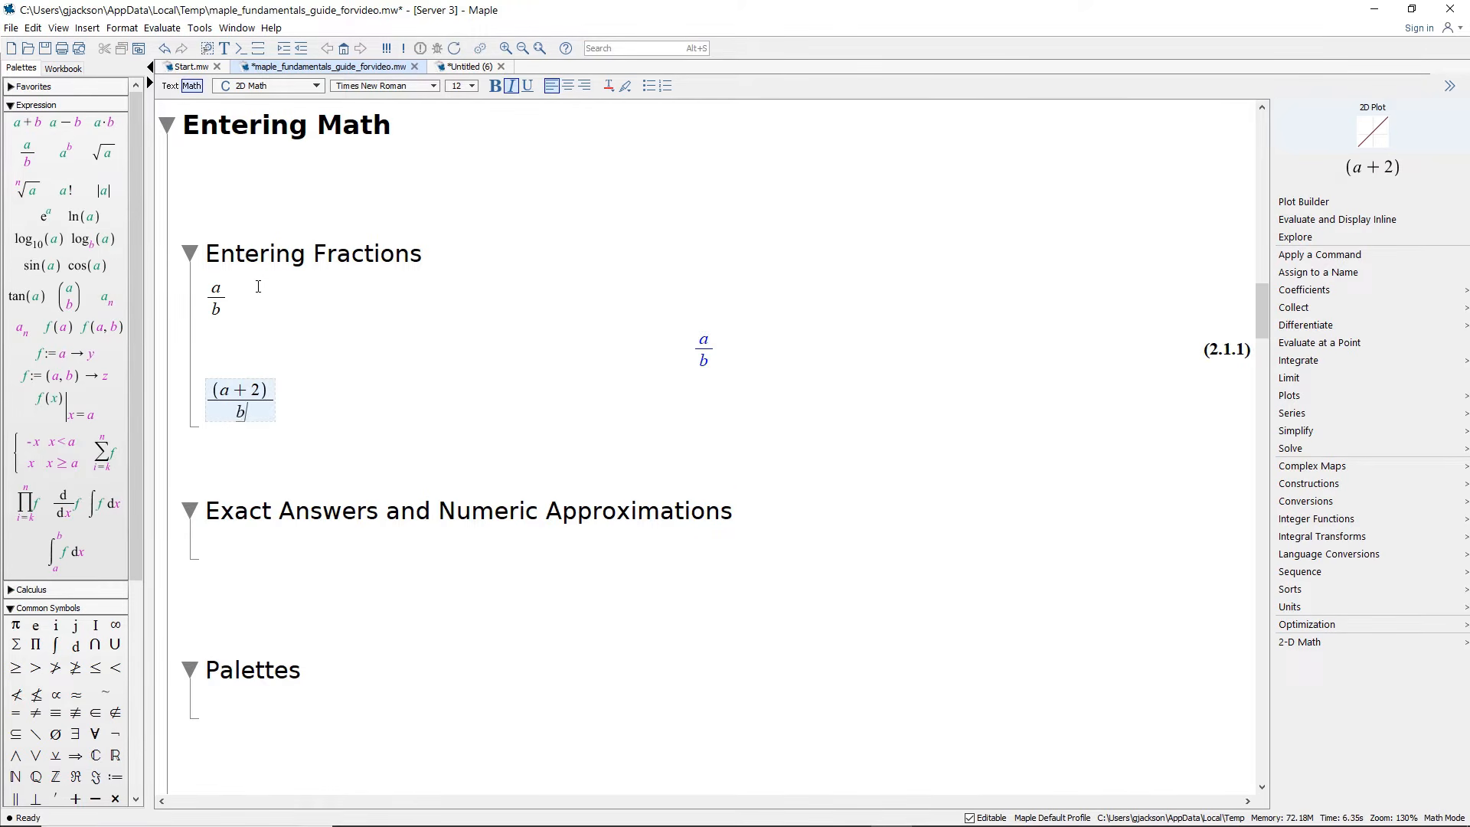
key("Return")
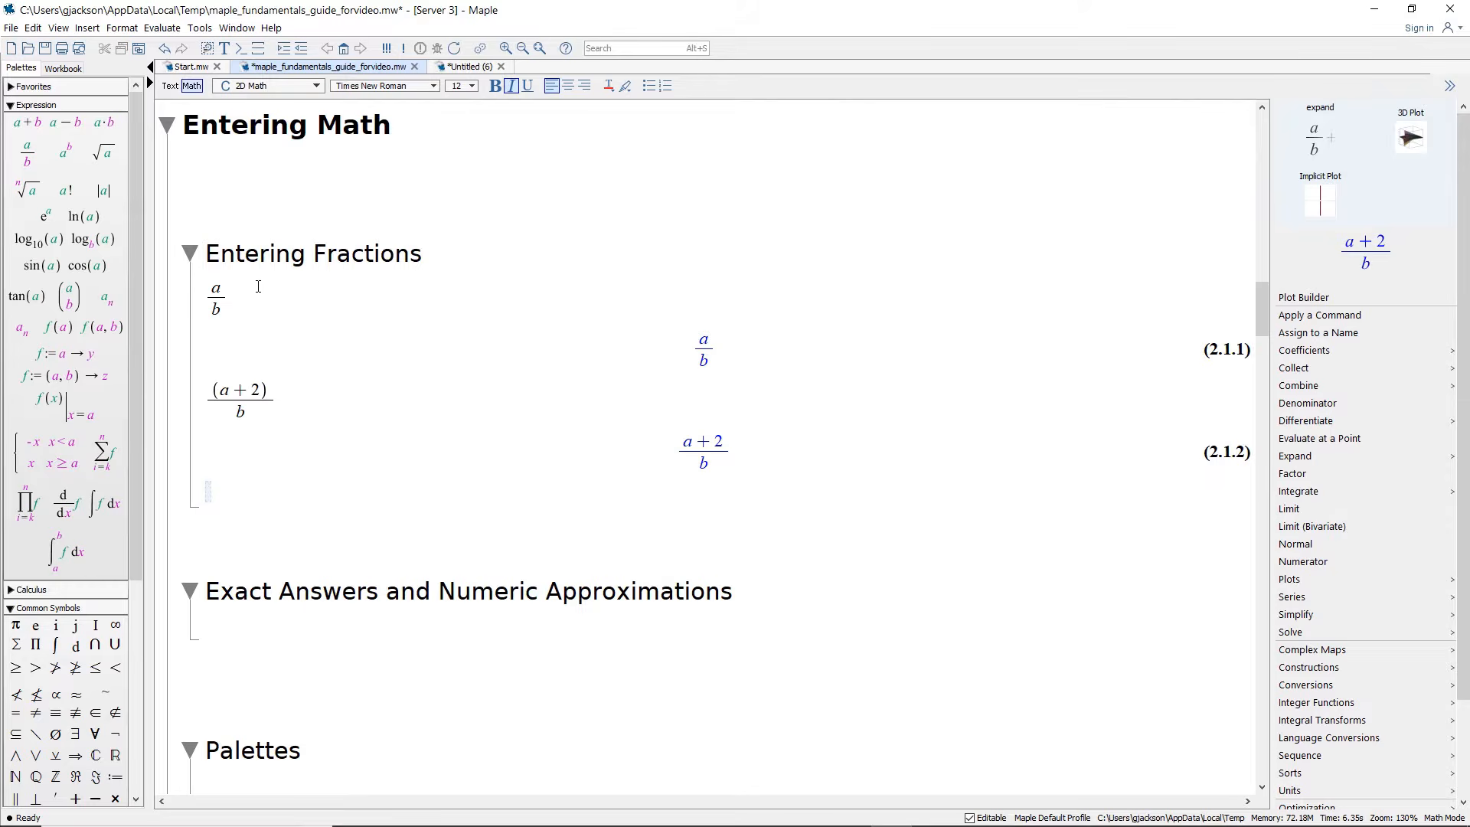
Step: Enter a + 2 on the new line, turn the whole selected sum into a numerator over b, and evaluate the fraction
type("a+2")
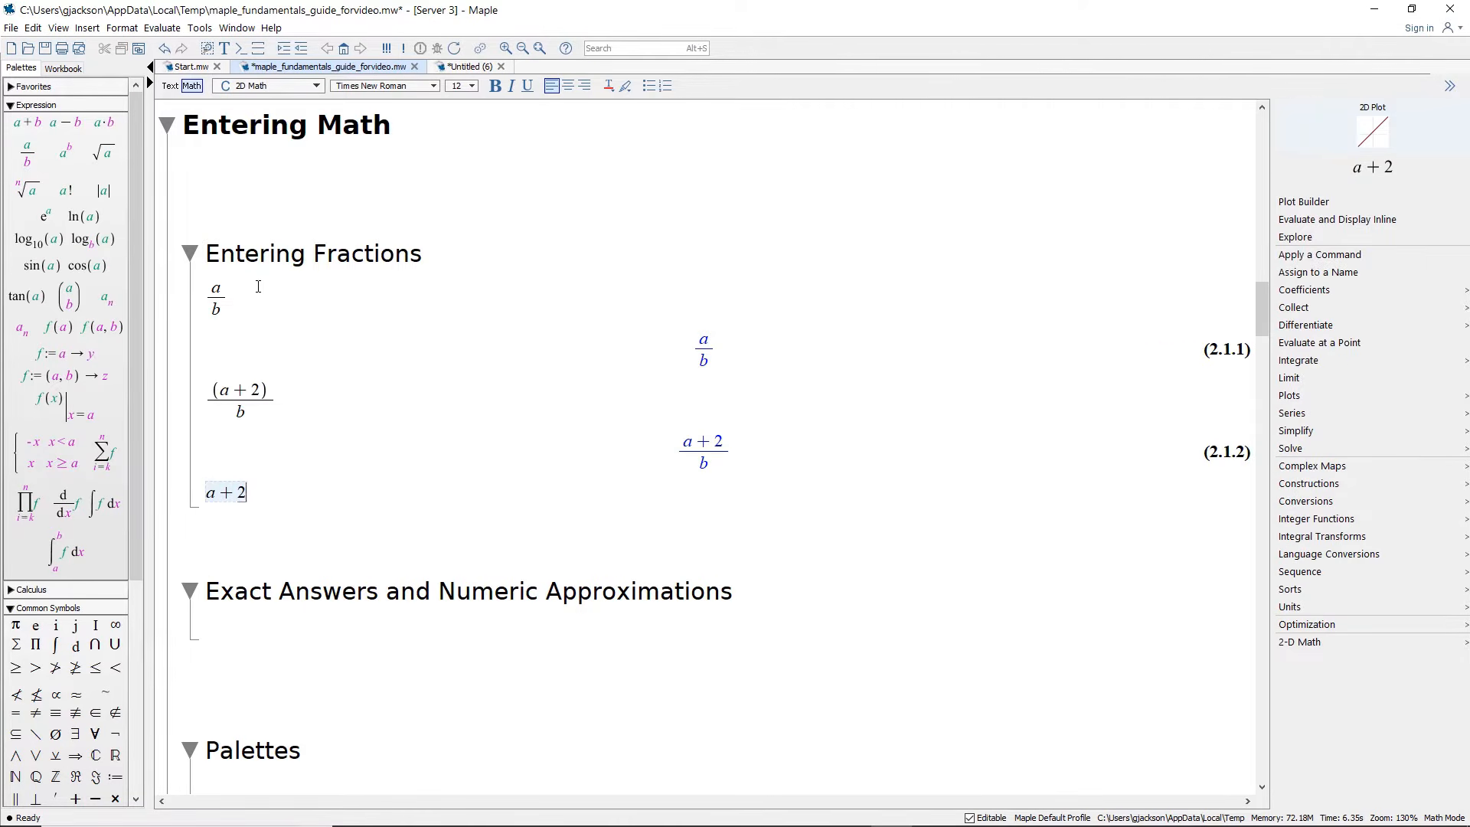
key("shift+Left")
key("shift+Left")
key("shift+Left")
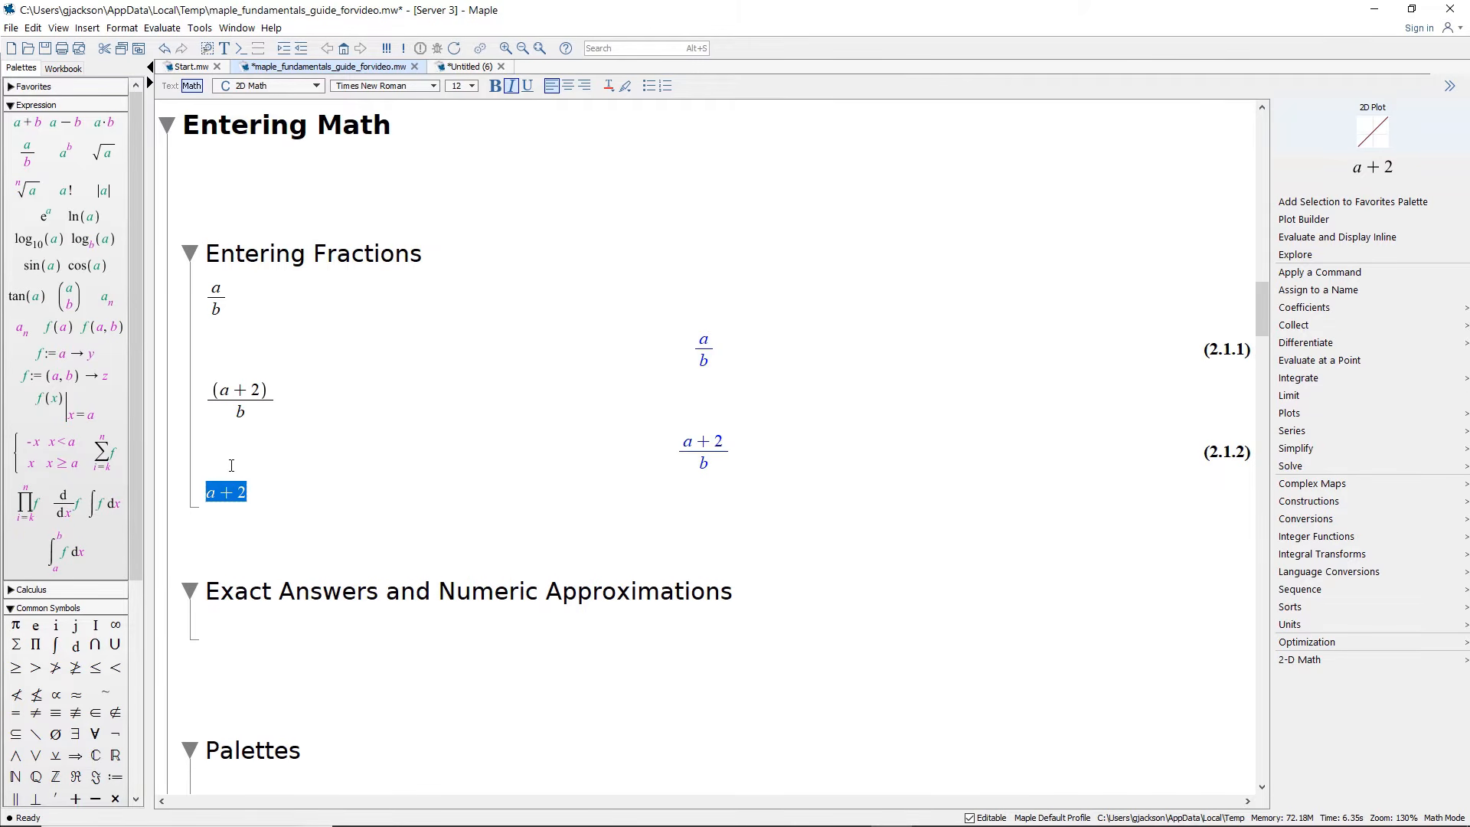
type("/2")
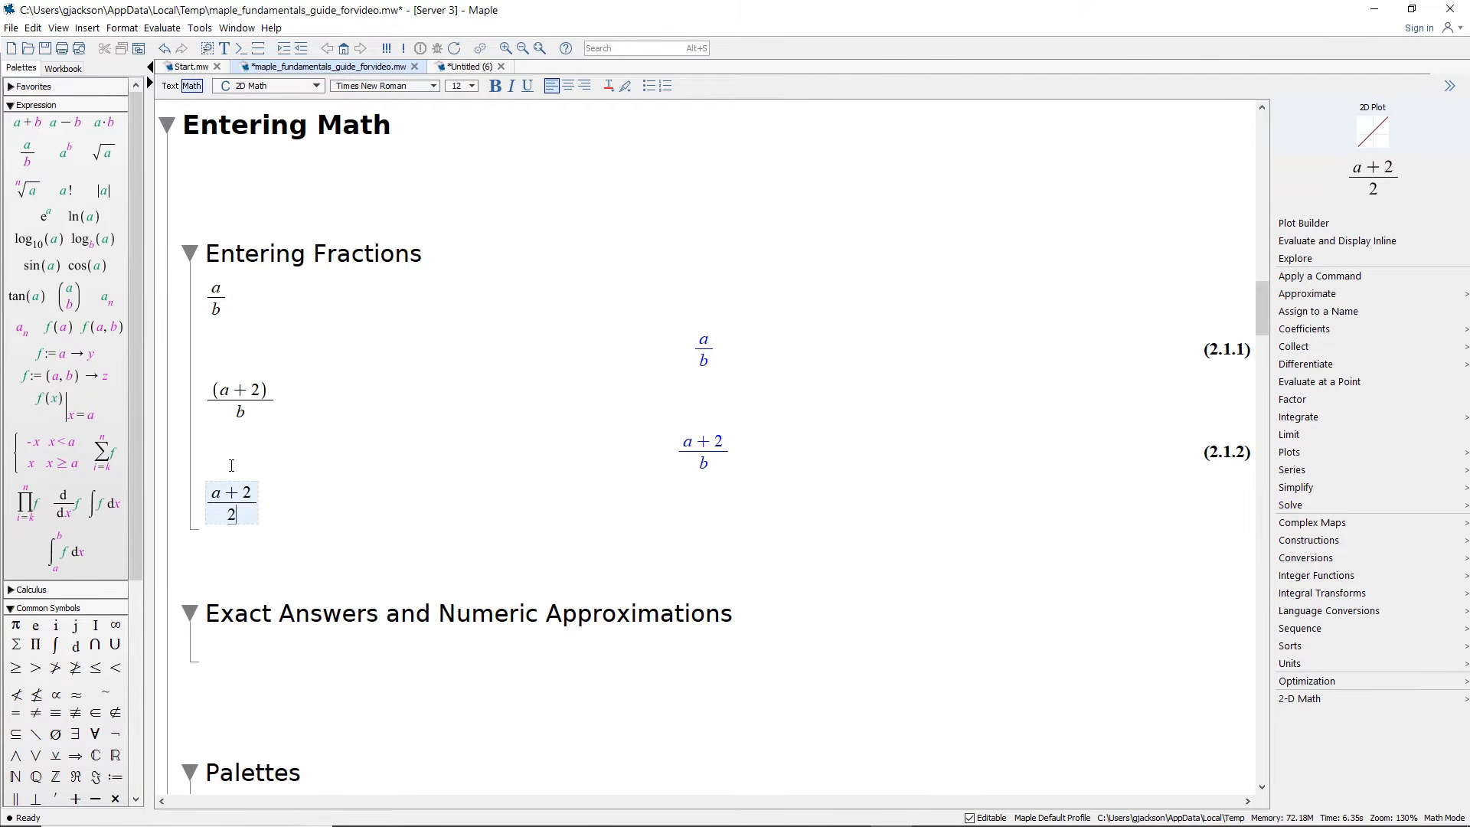
key("BackSpace")
type("b")
key("Return")
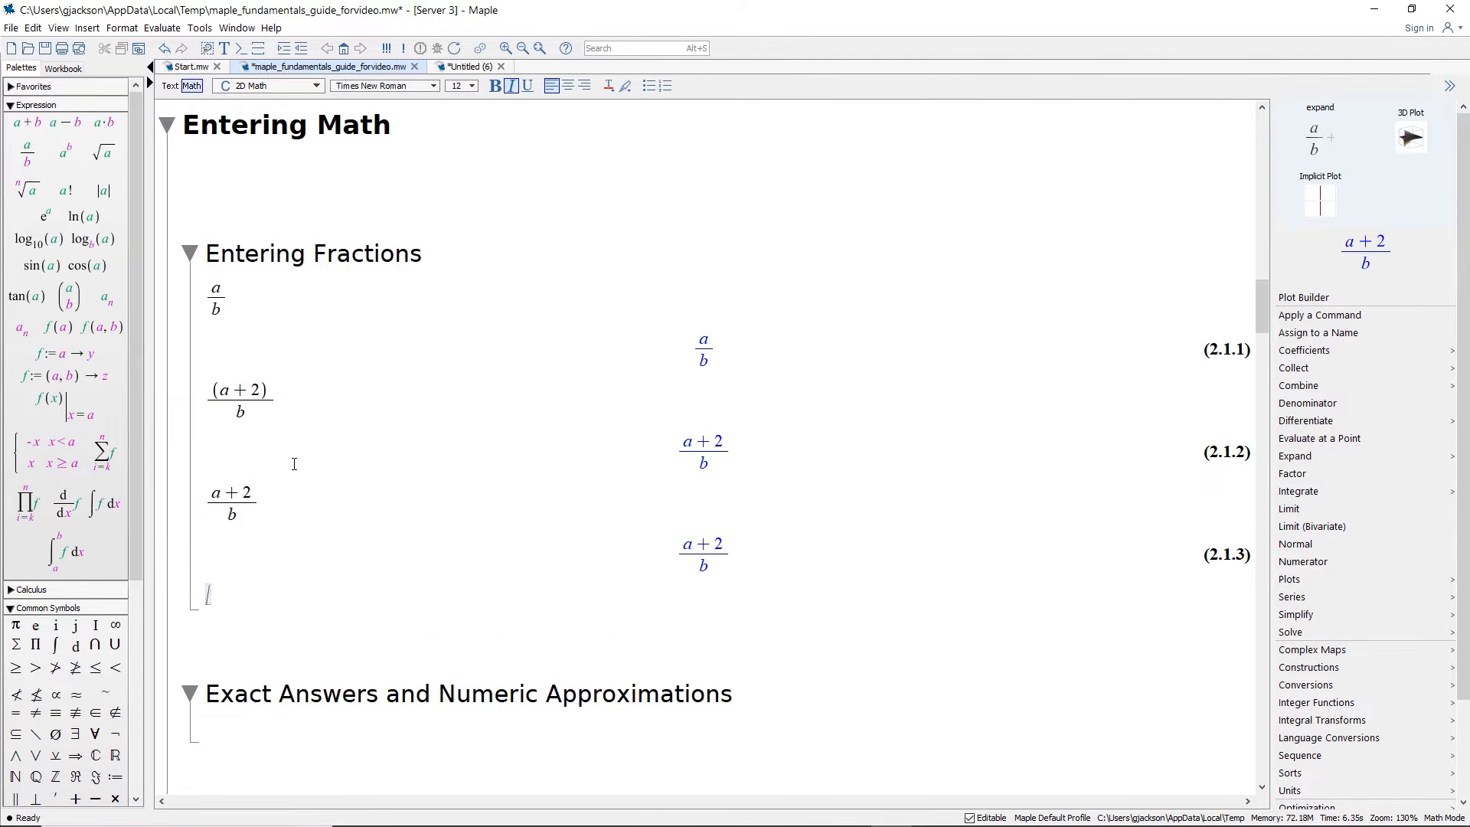
Step: Insert the π symbol from the common symbols on the empty line under "Exact Answers and Numeric Approximations"
scroll(279, 483, "down", 3)
scroll(281, 482, "down", 3)
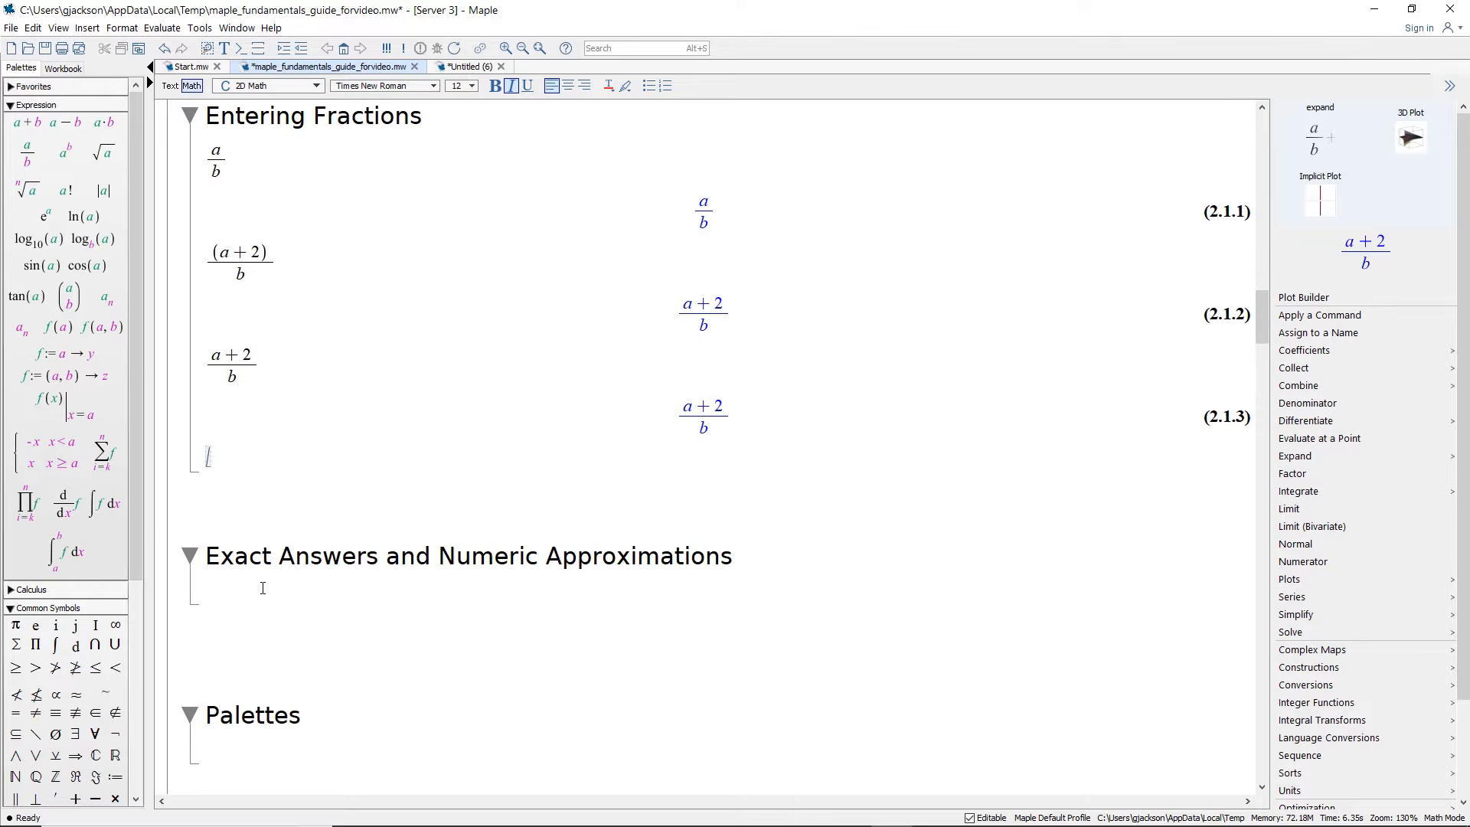
left_click(228, 517)
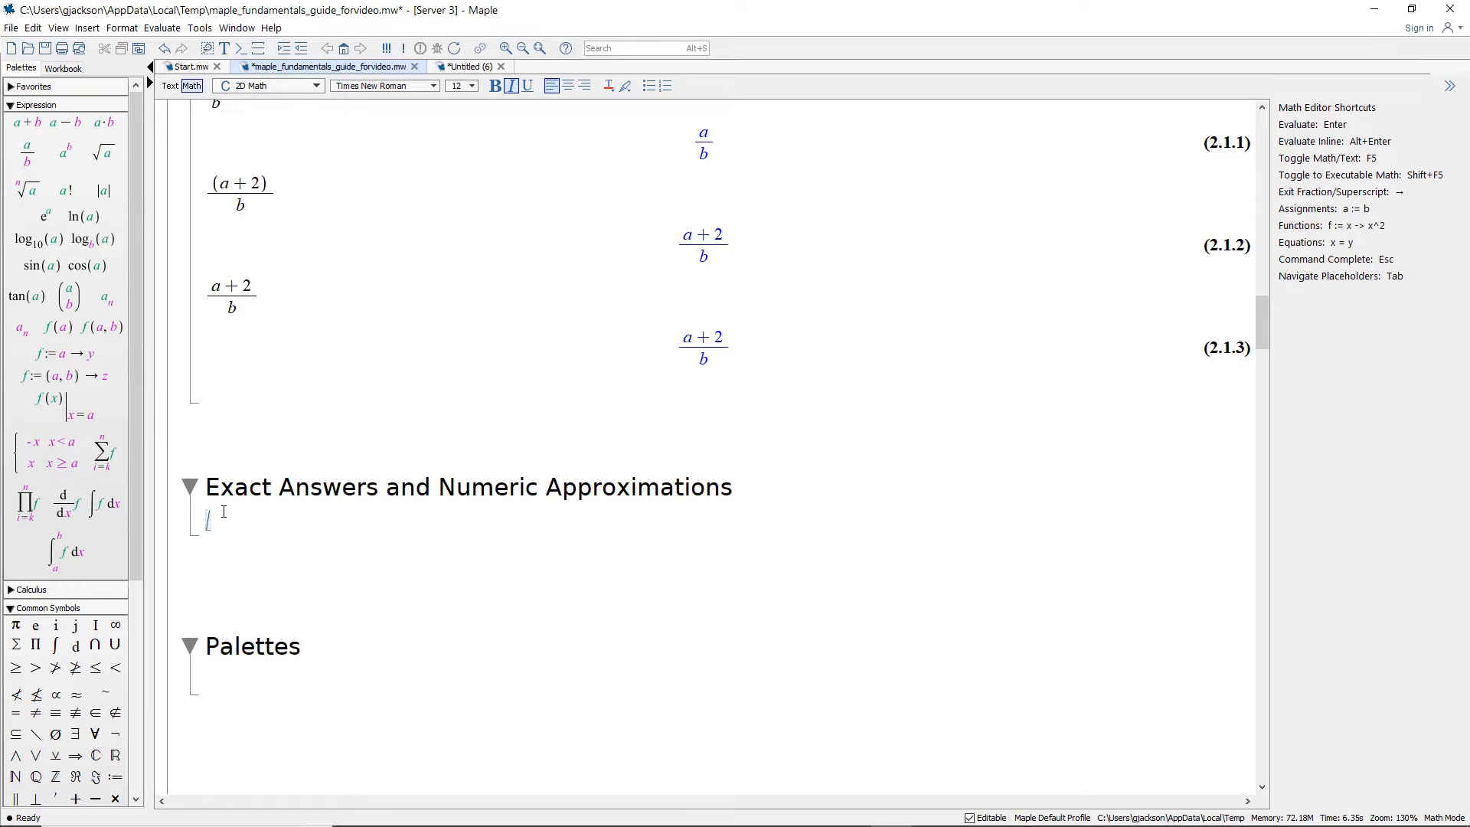
left_click_drag(137, 488, 137, 556)
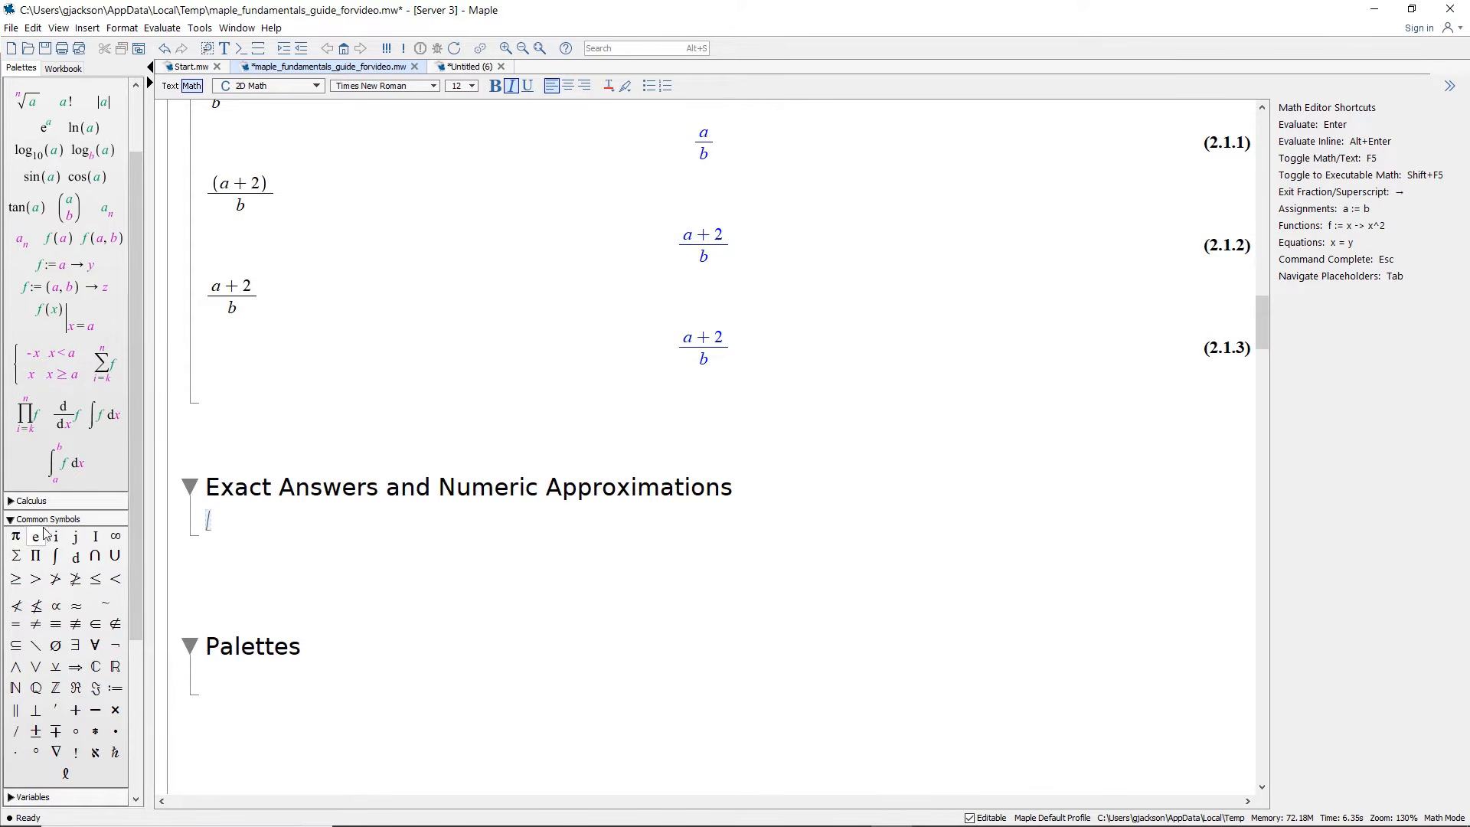
scroll(74, 333, "up", 1)
scroll(75, 332, "down", 1)
left_click(18, 510)
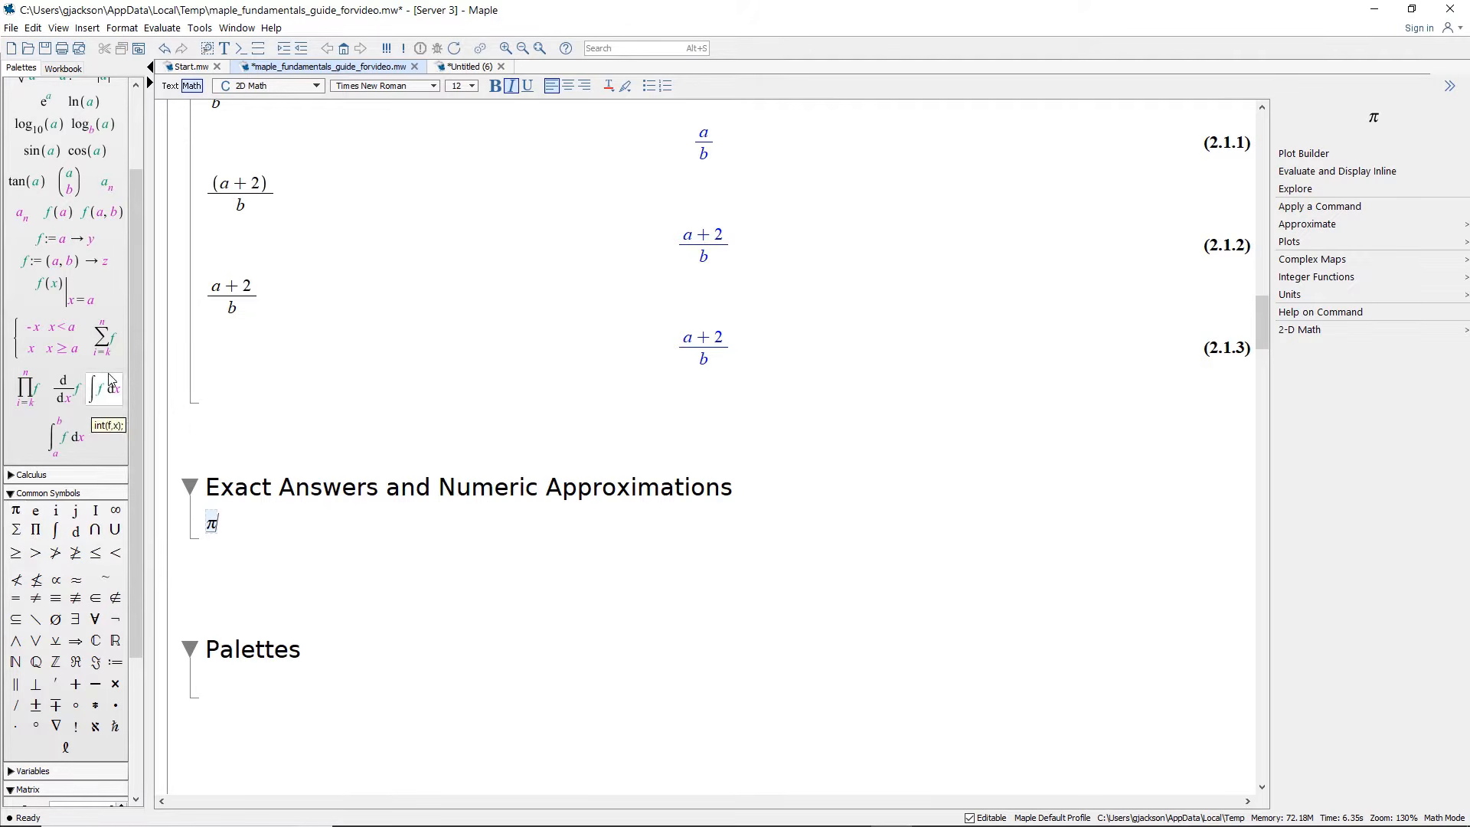
Step: Extend the expression to π + 1/2 + 1/3 and evaluate it inline
type("+")
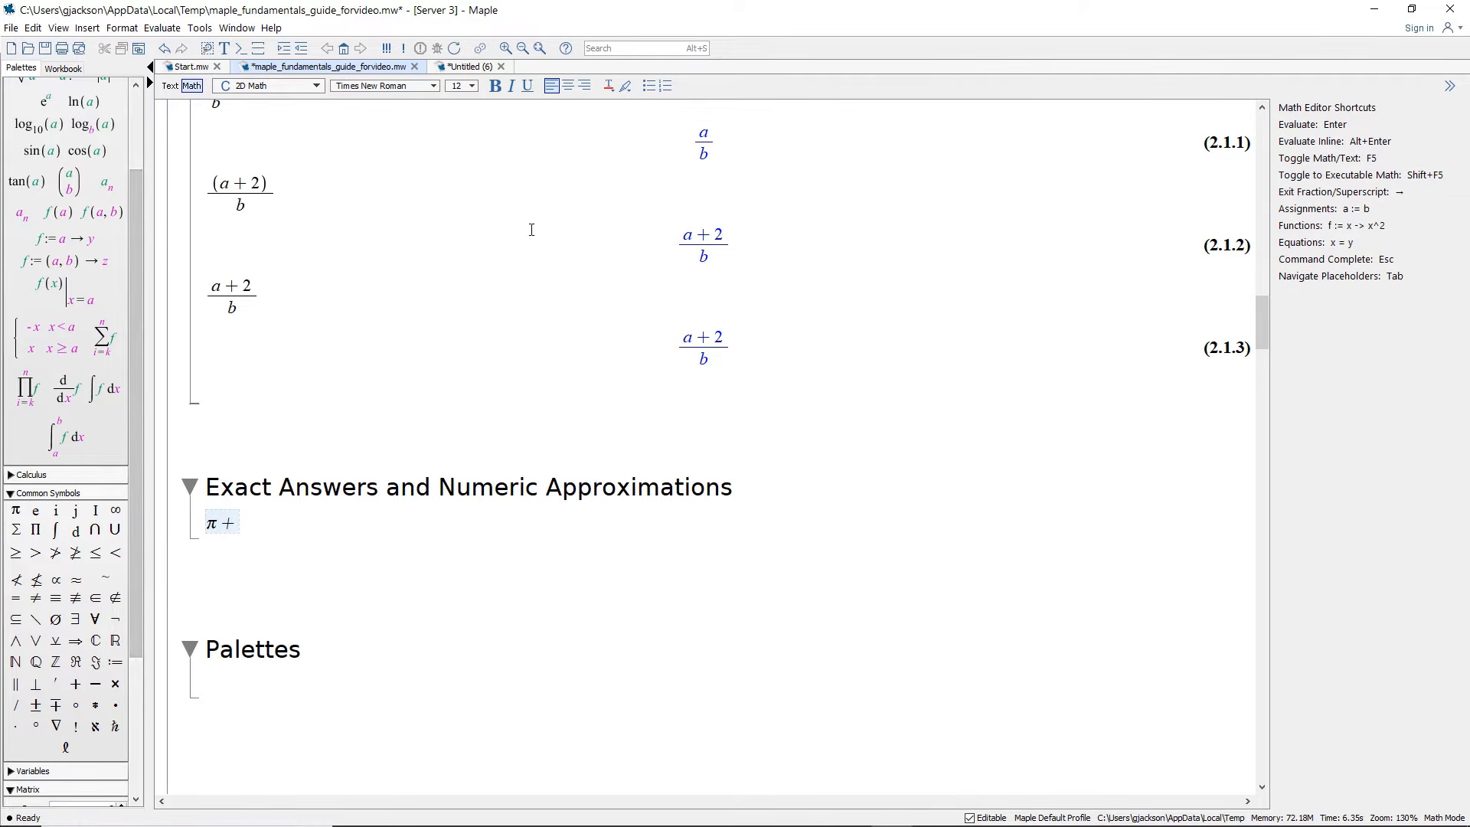
type("1")
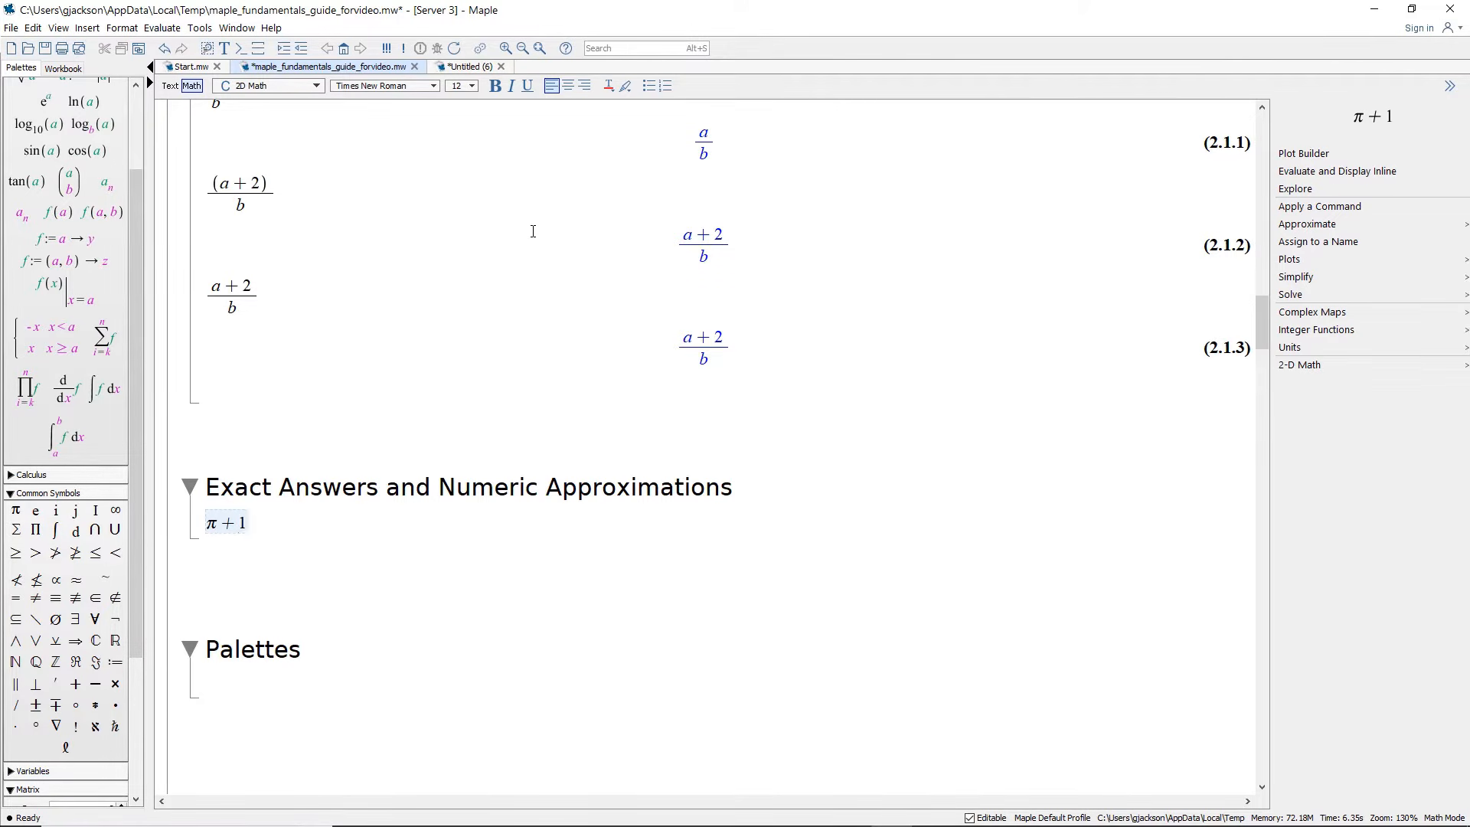
type("/2")
key("Right")
type("+ 1/3")
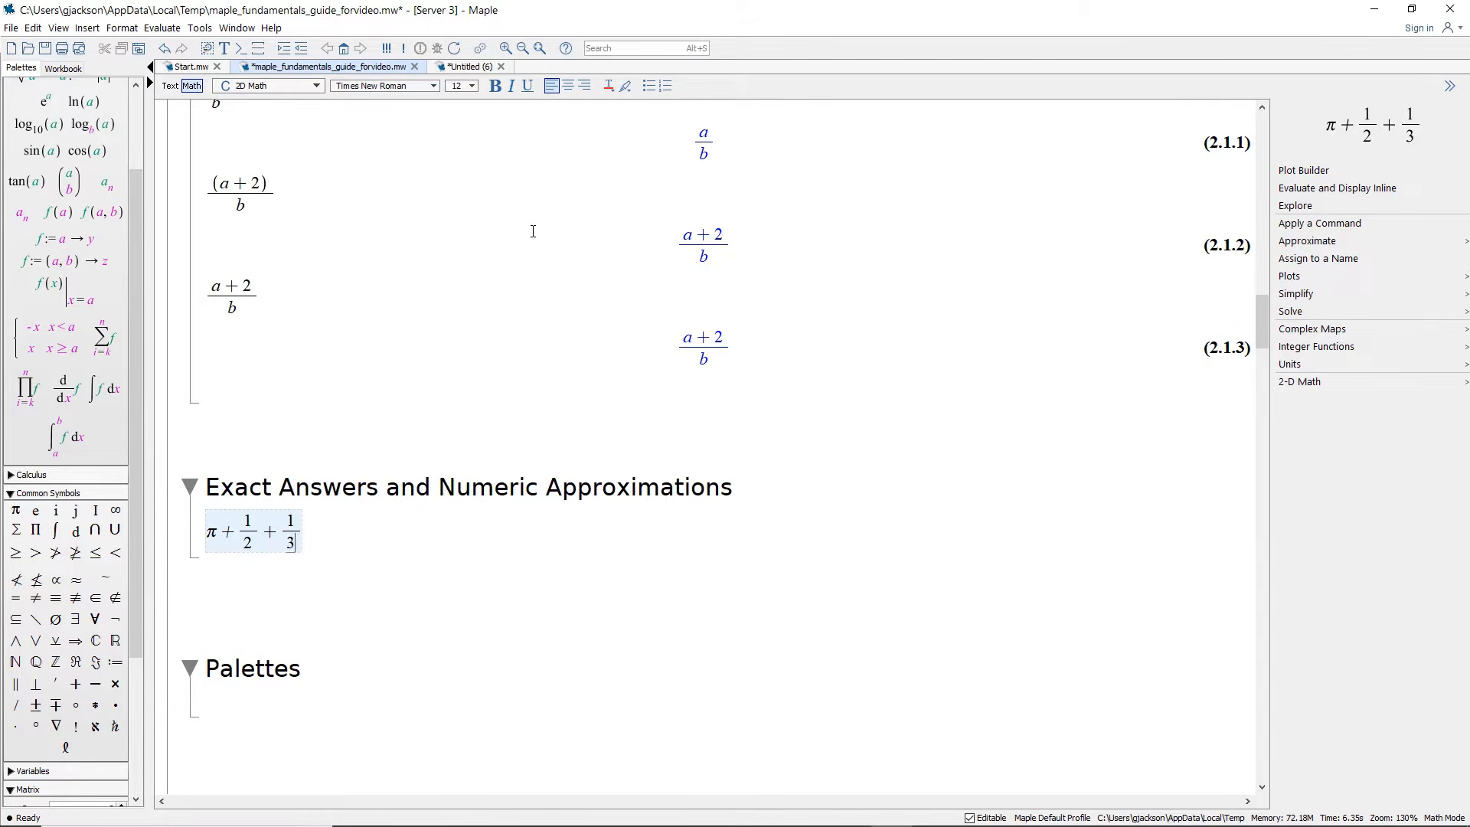
key("alt+Return")
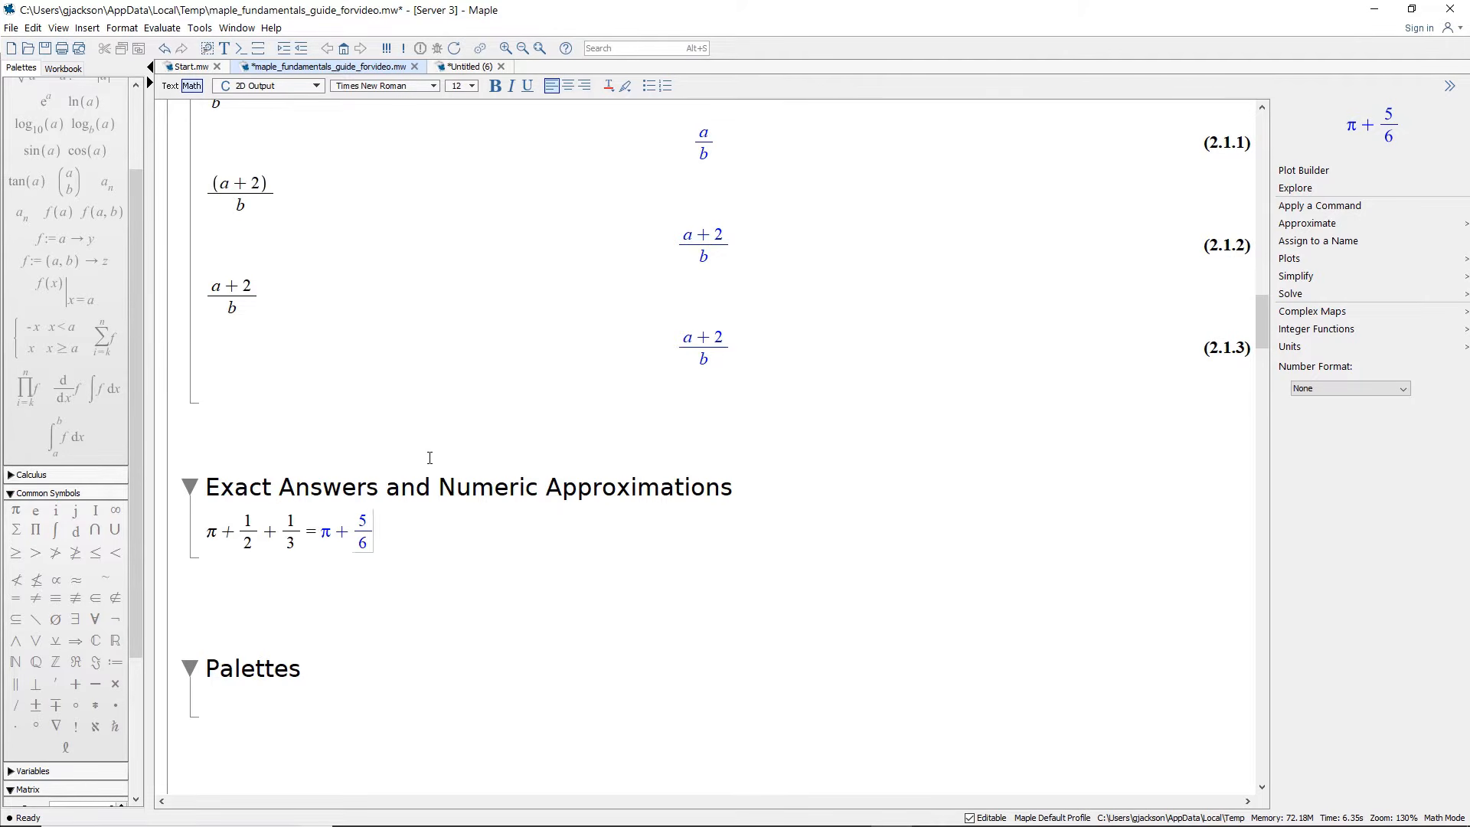
Step: Approximate the inline result of π + 1/2 + 1/3 to 5 digits
scroll(424, 435, "down", 1)
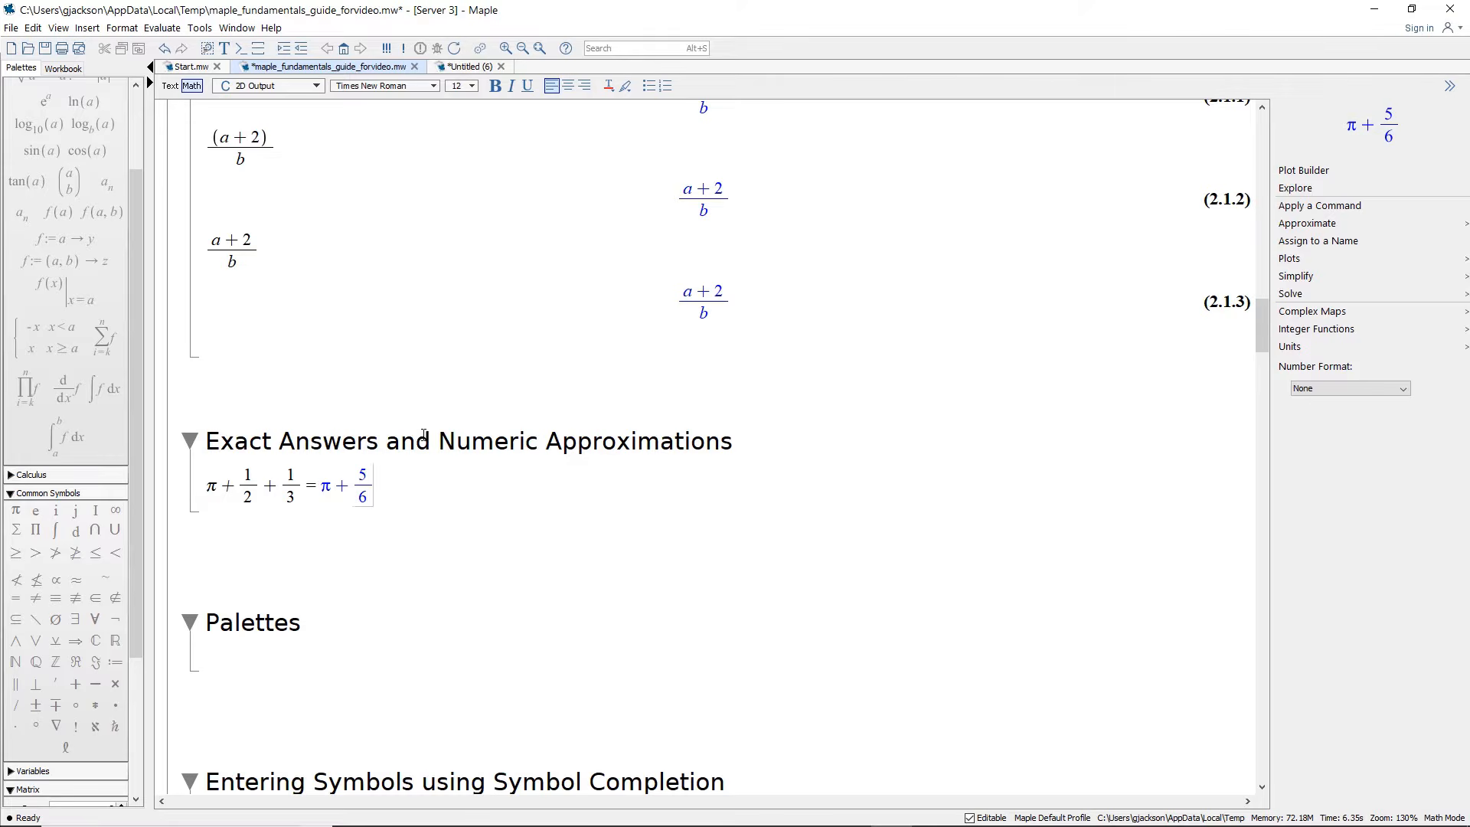
double_click(373, 489)
left_click(380, 485)
mouse_move(1341, 226)
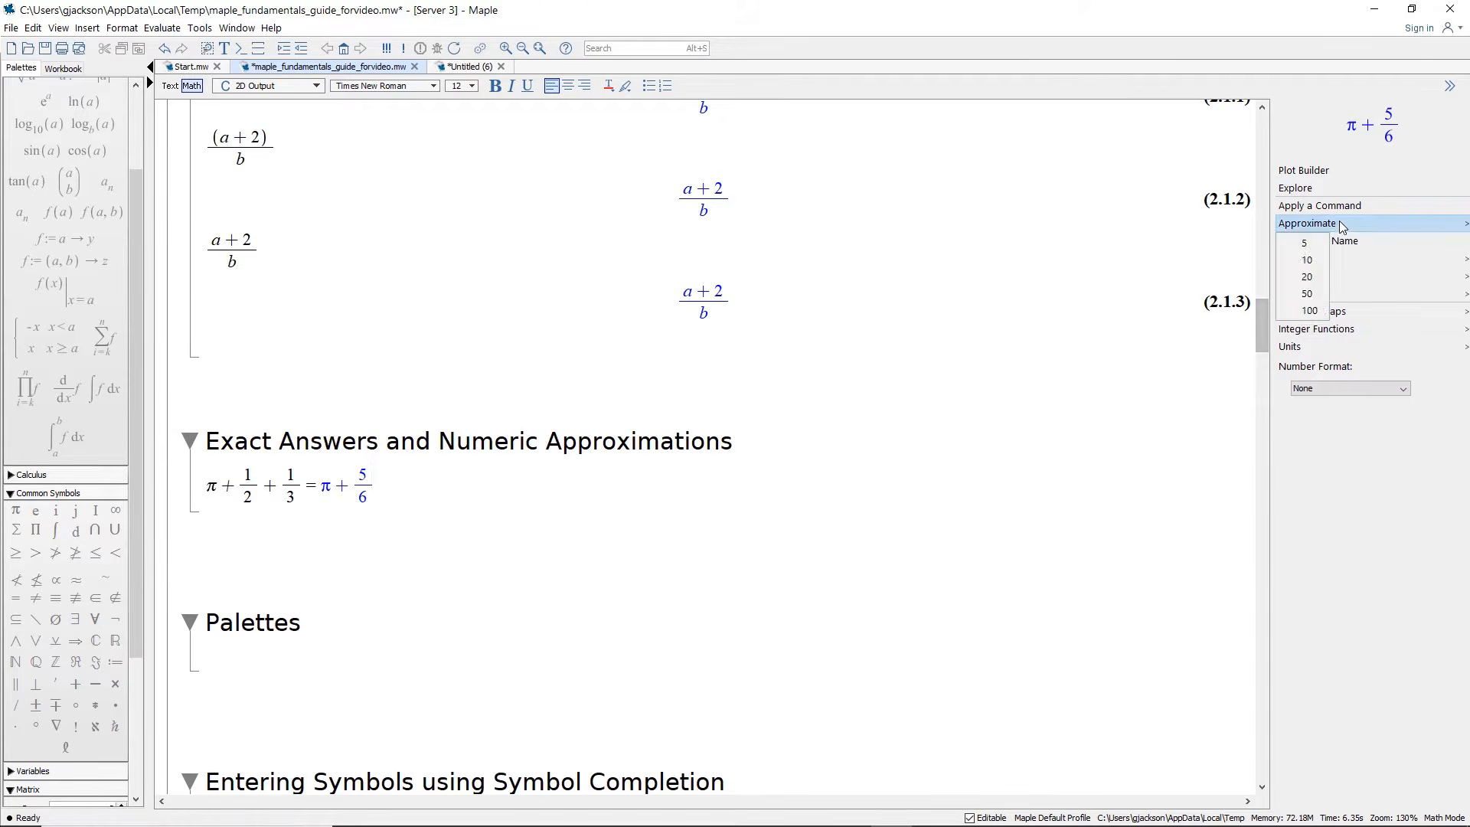
left_click(1302, 244)
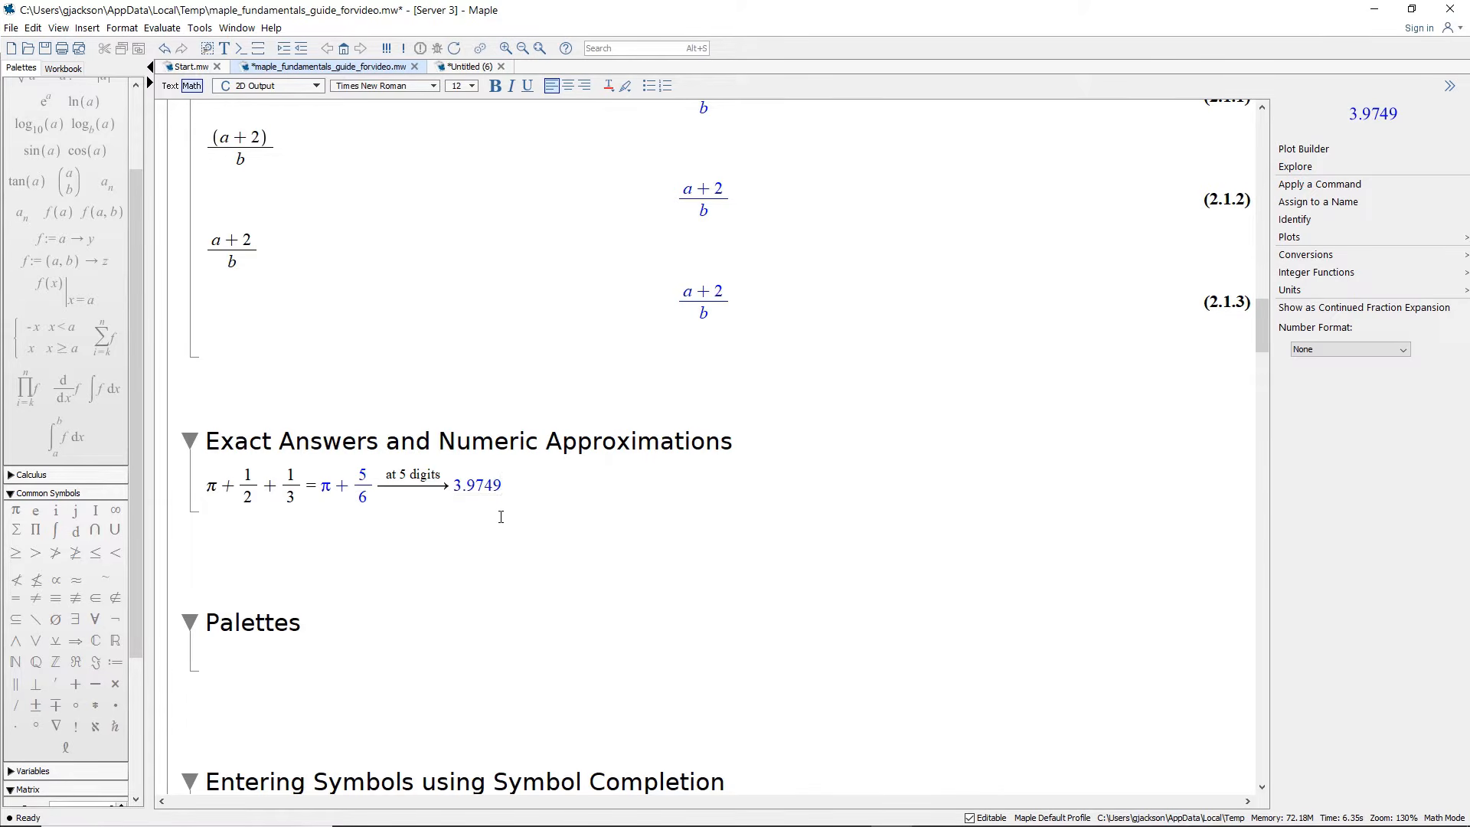
Step: Enter 0.33x + 1/3 x on a new line below the approximation and evaluate it inline
key("Return")
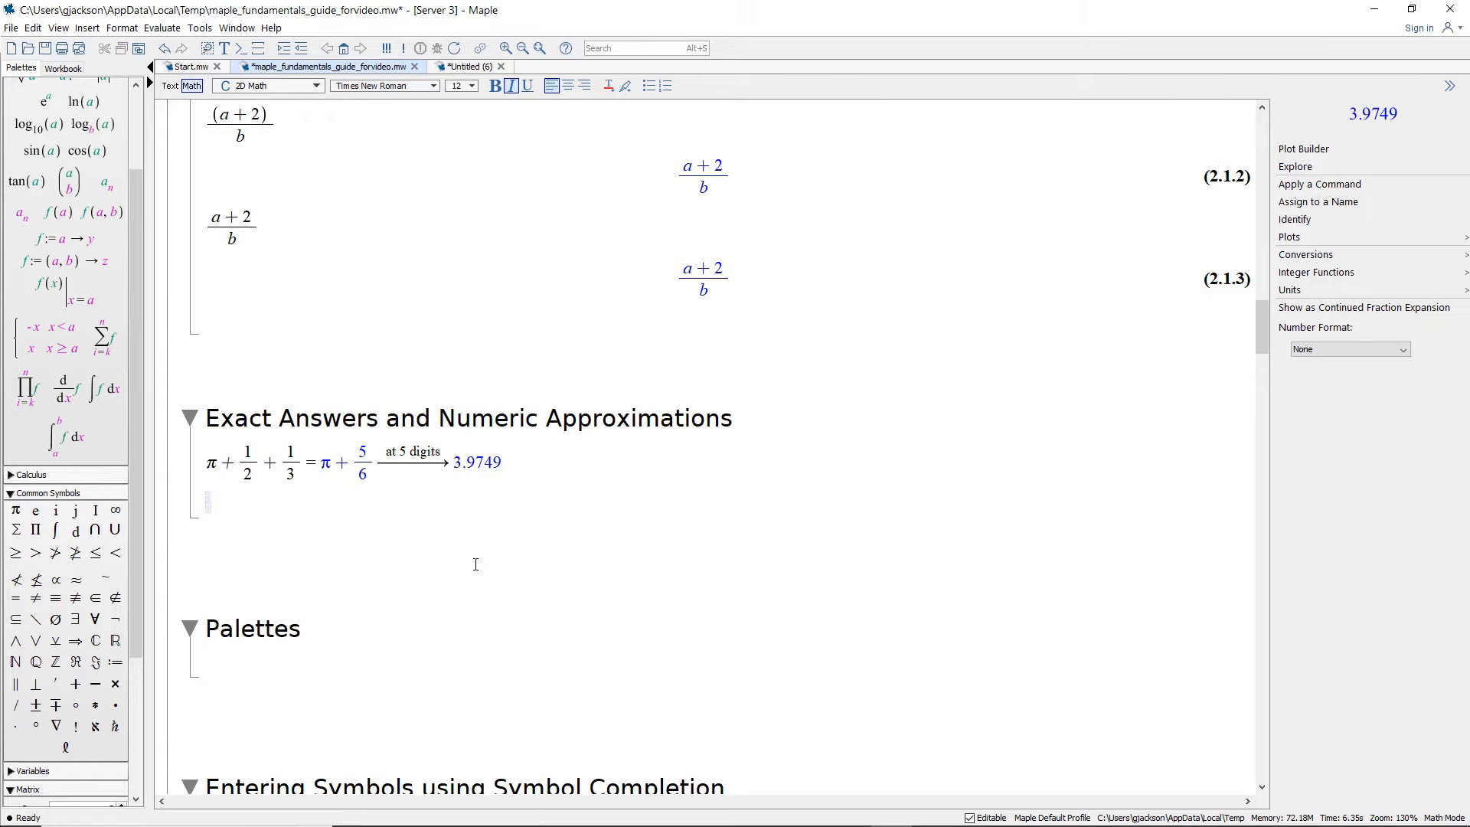
type("0.33")
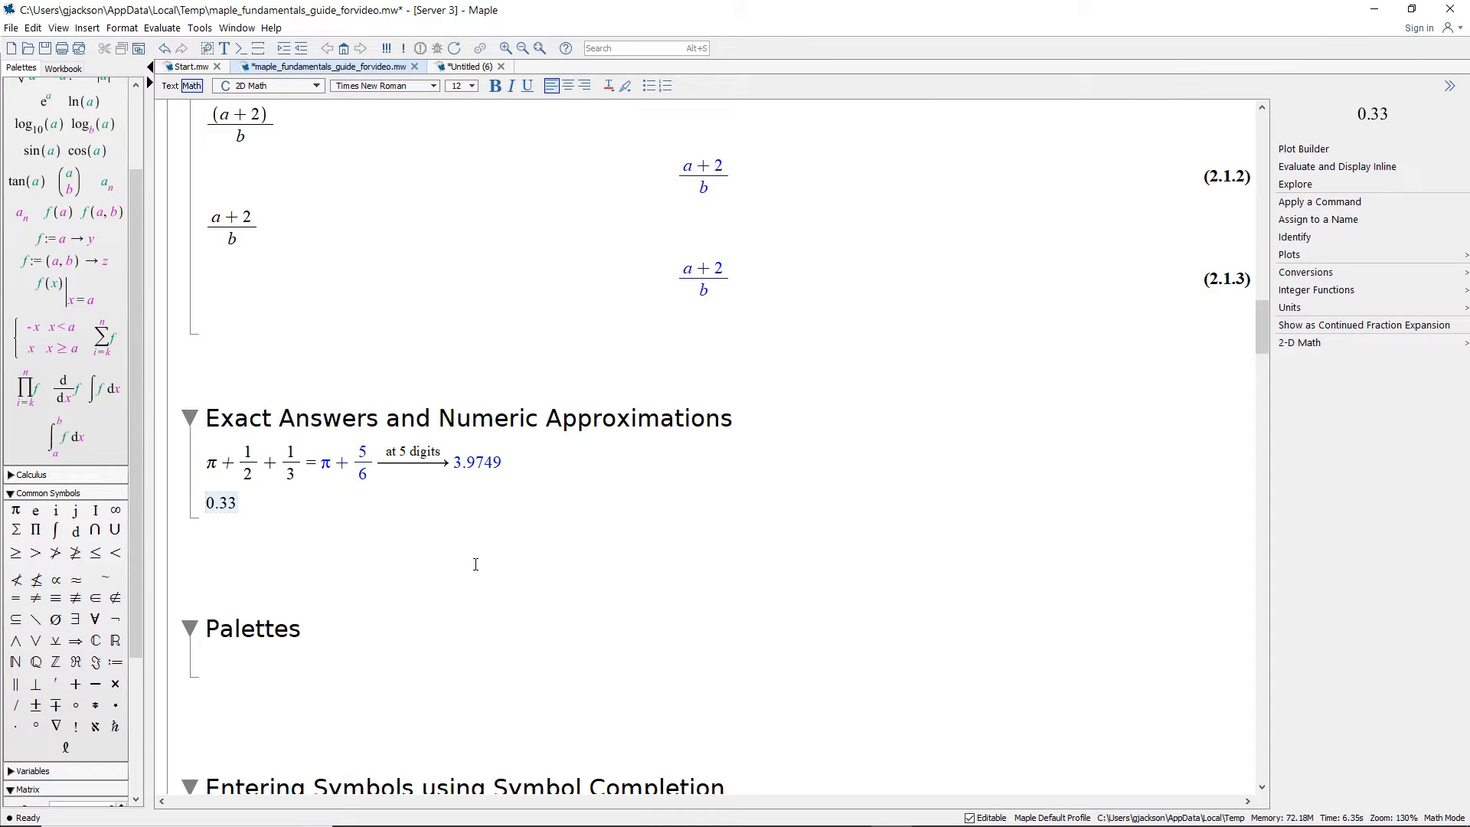
type("x + 1/3")
key("Right")
type("x")
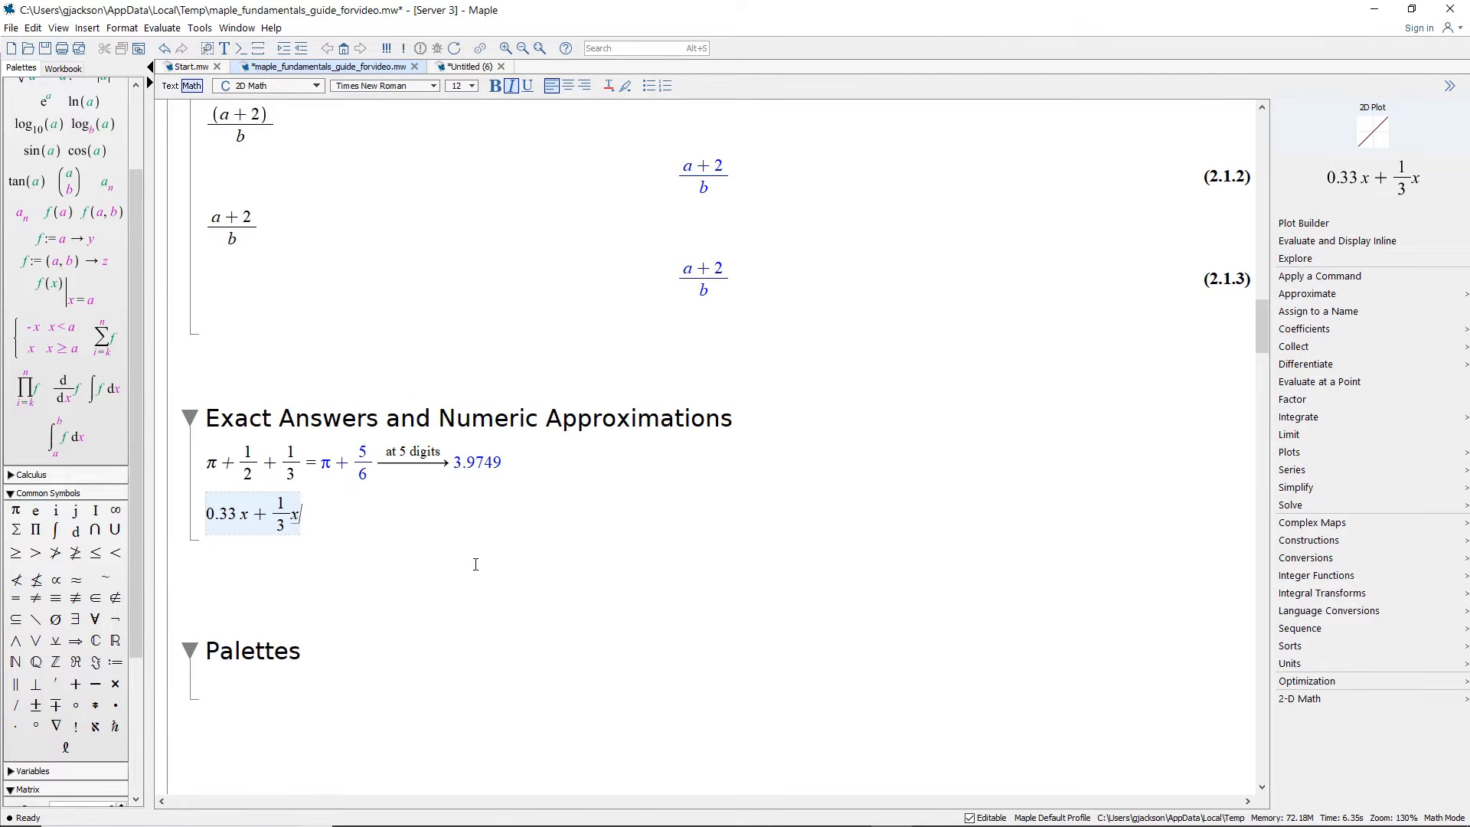
key("ctrl+equal")
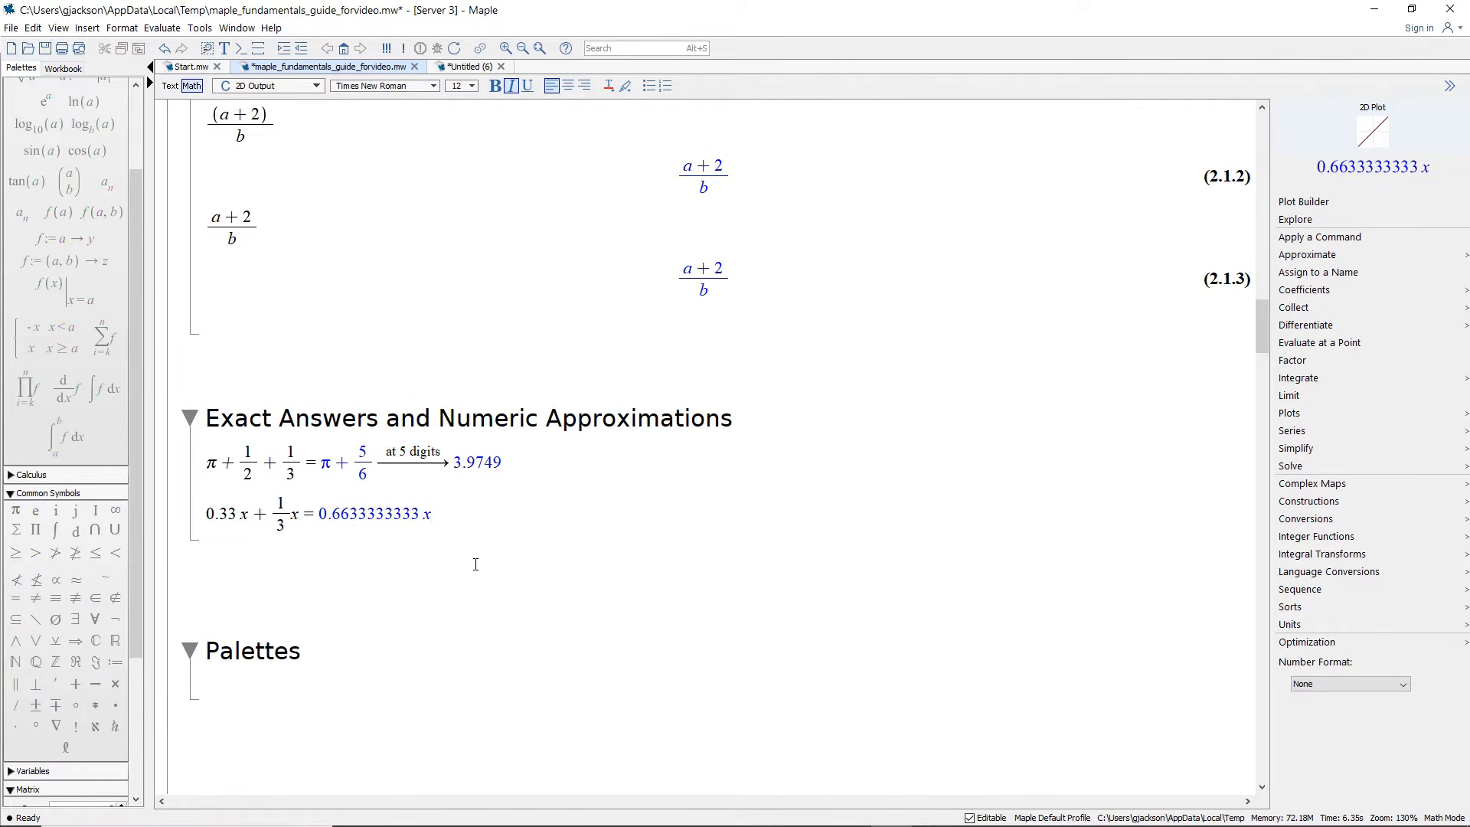
Step: Set the number format of the inline result of 0.33x + 1/3 x to Scientific
left_click_drag(239, 516, 218, 515)
left_click(215, 515)
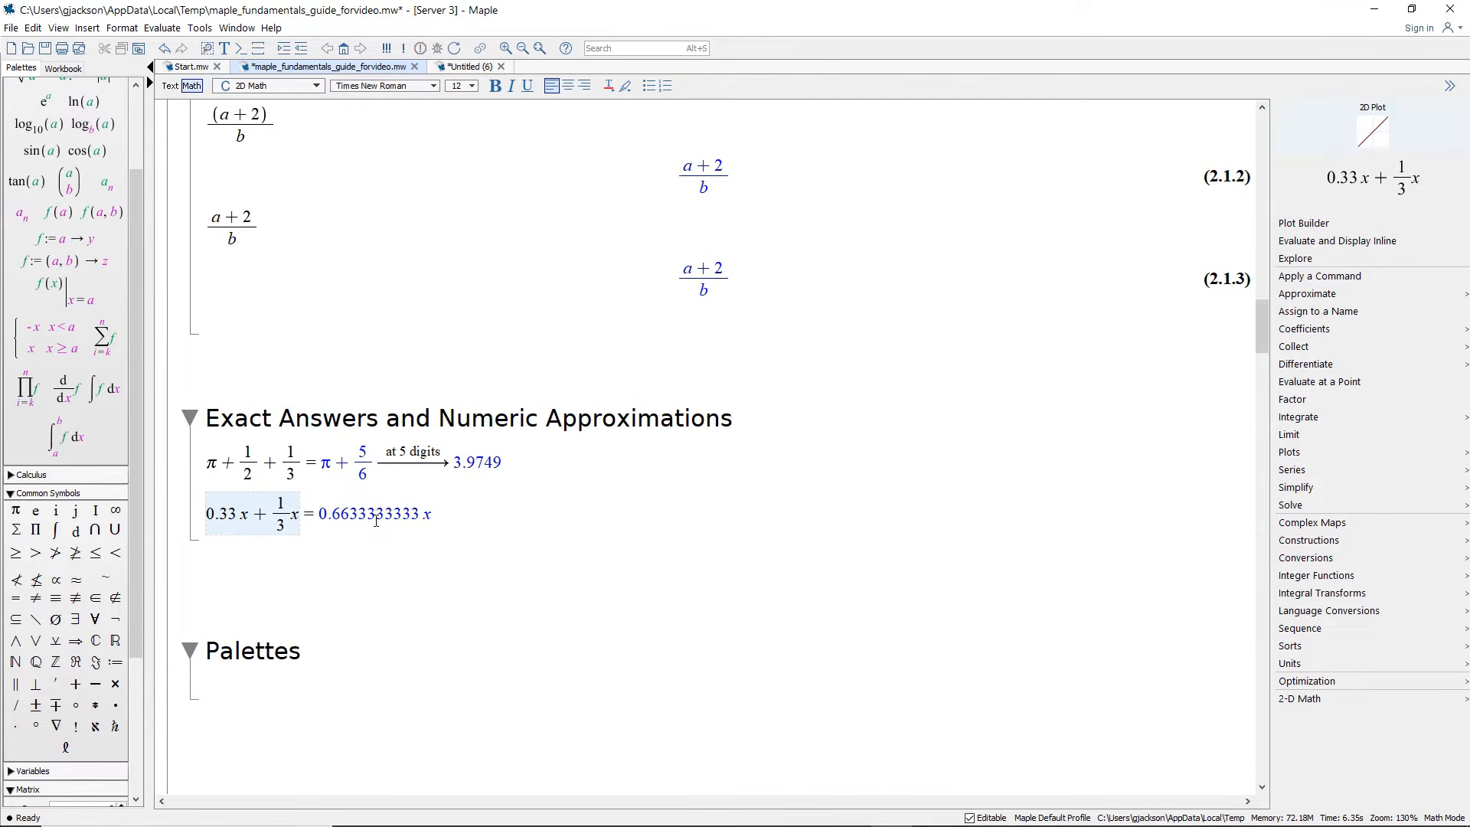
left_click_drag(322, 519, 445, 519)
left_click(446, 520)
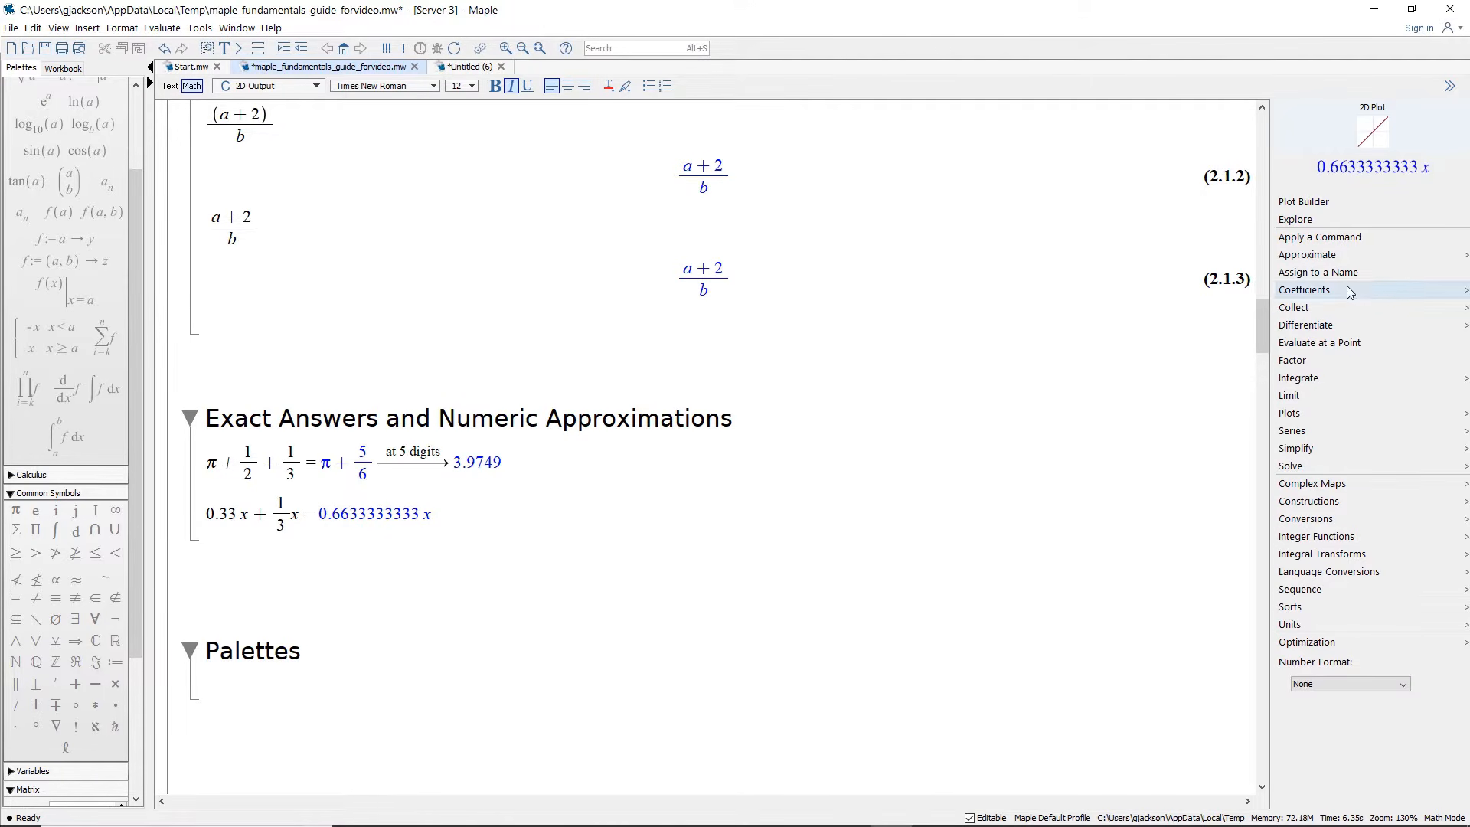
left_click(1322, 686)
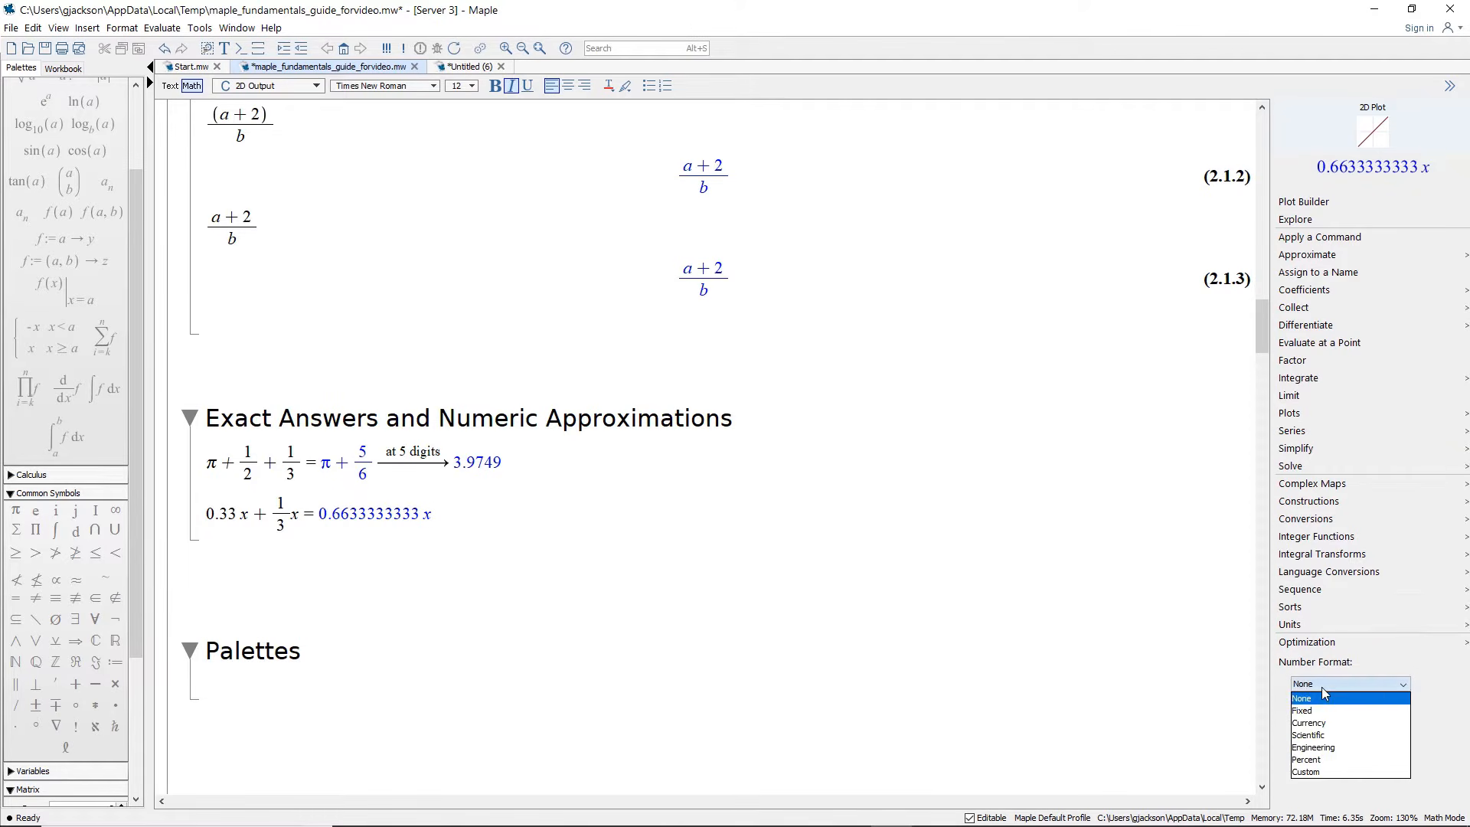
left_click(1317, 735)
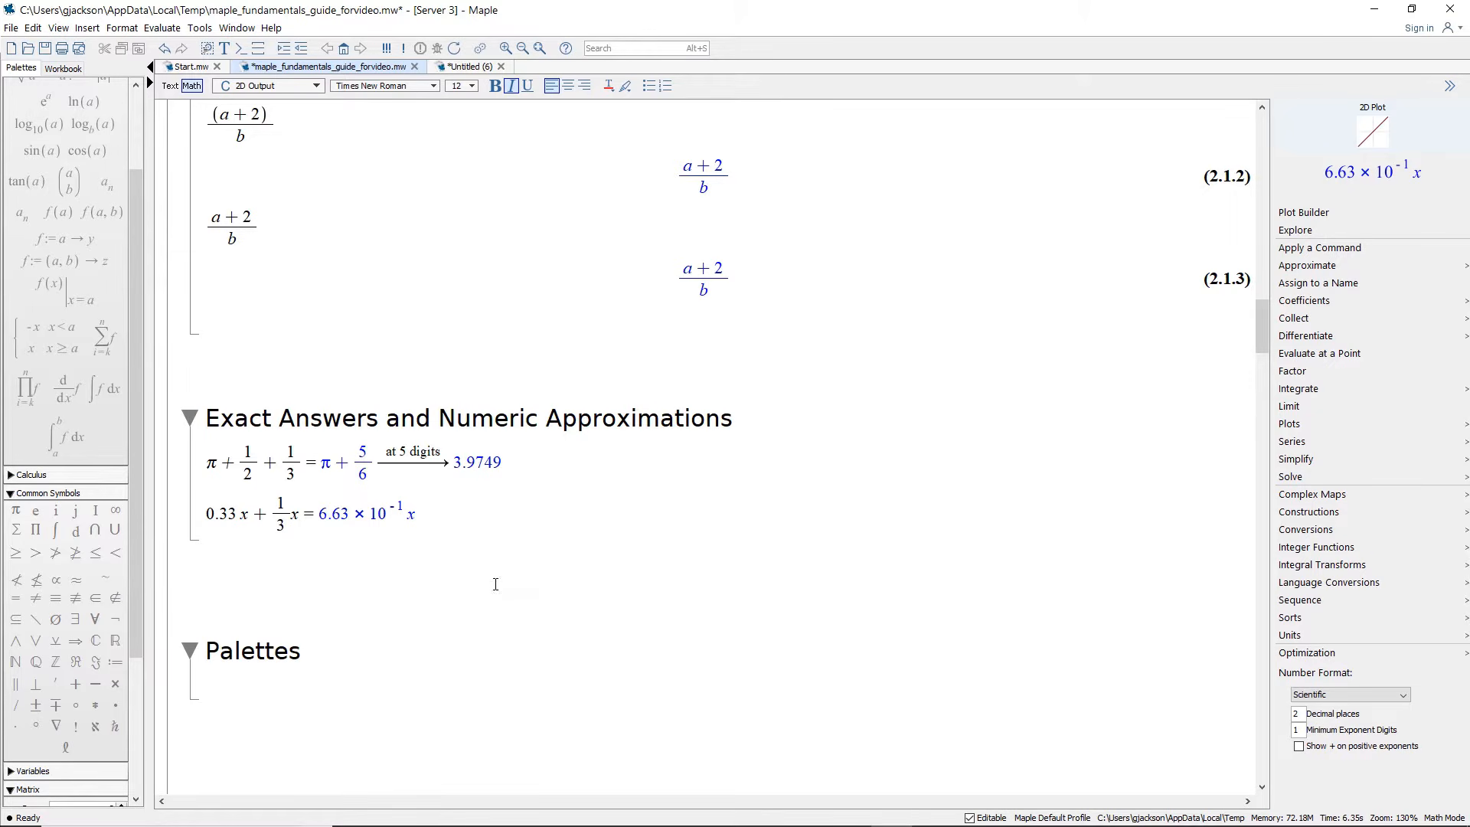
Step: Insert the definite integral template on the empty line under "Palettes"
scroll(329, 505, "down", 3)
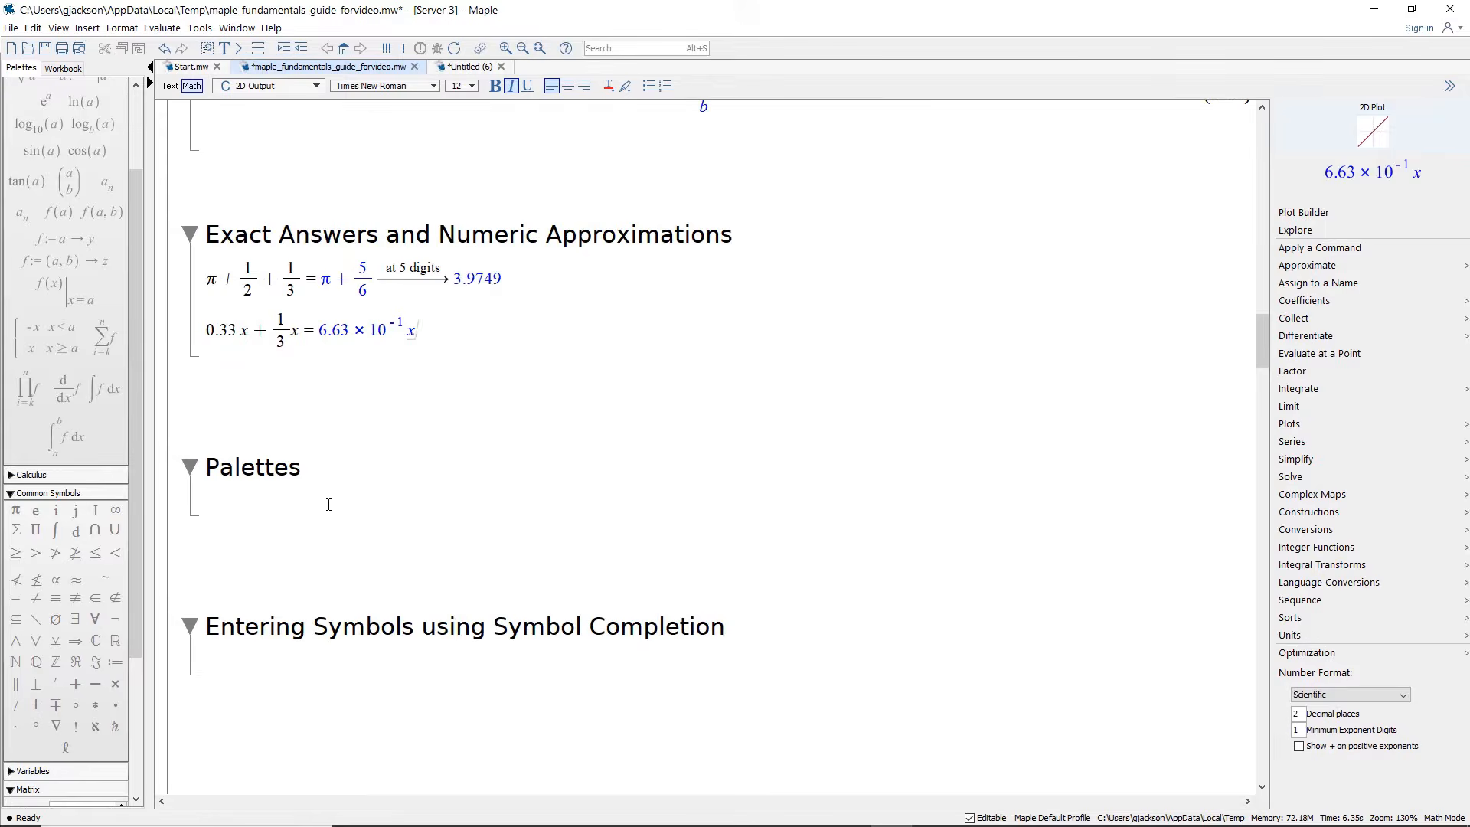
left_click(328, 504)
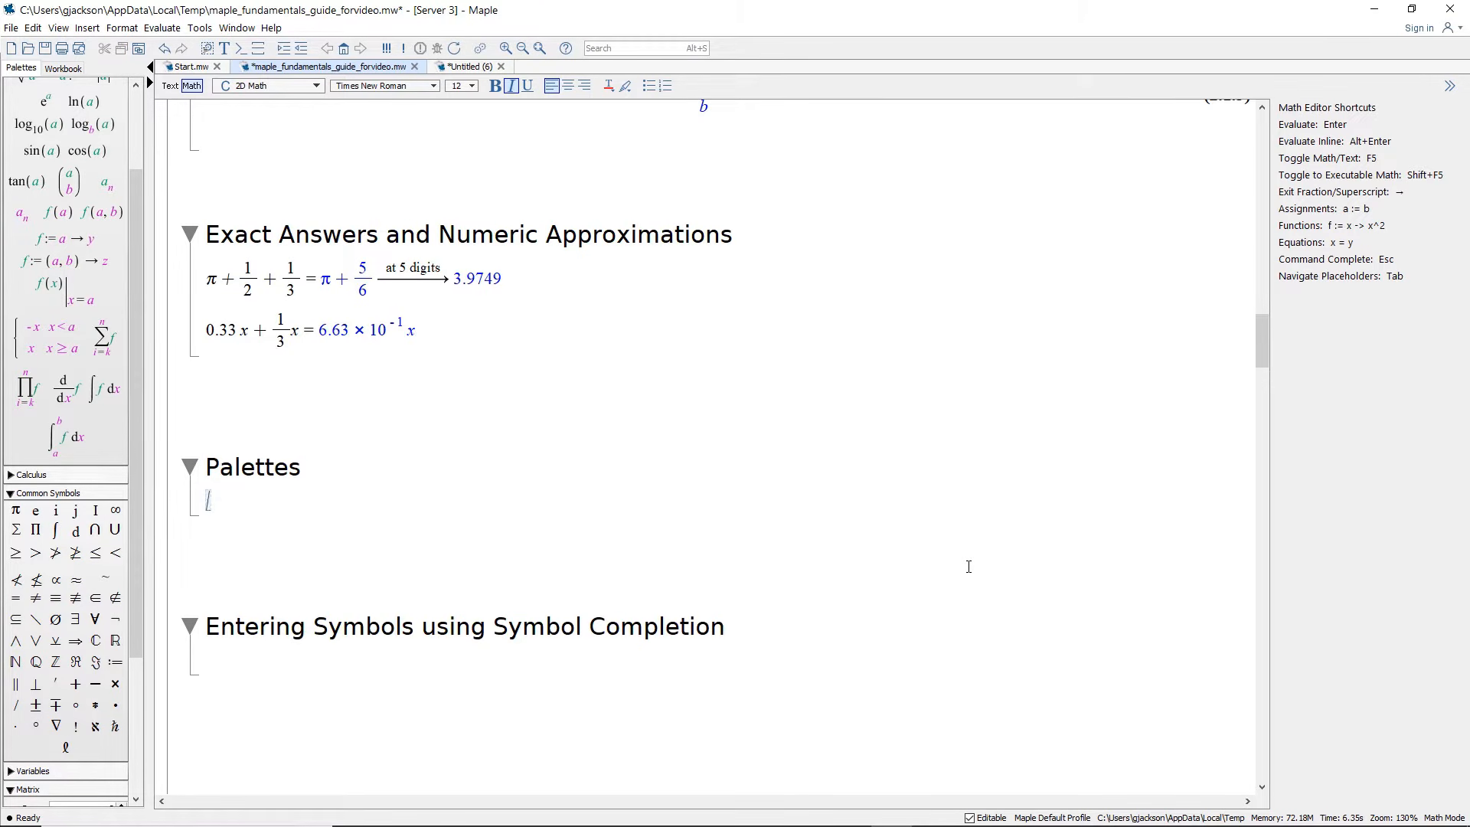
mouse_move(140, 337)
left_mouse_down()
mouse_move(145, 294)
mouse_move(144, 349)
left_mouse_up()
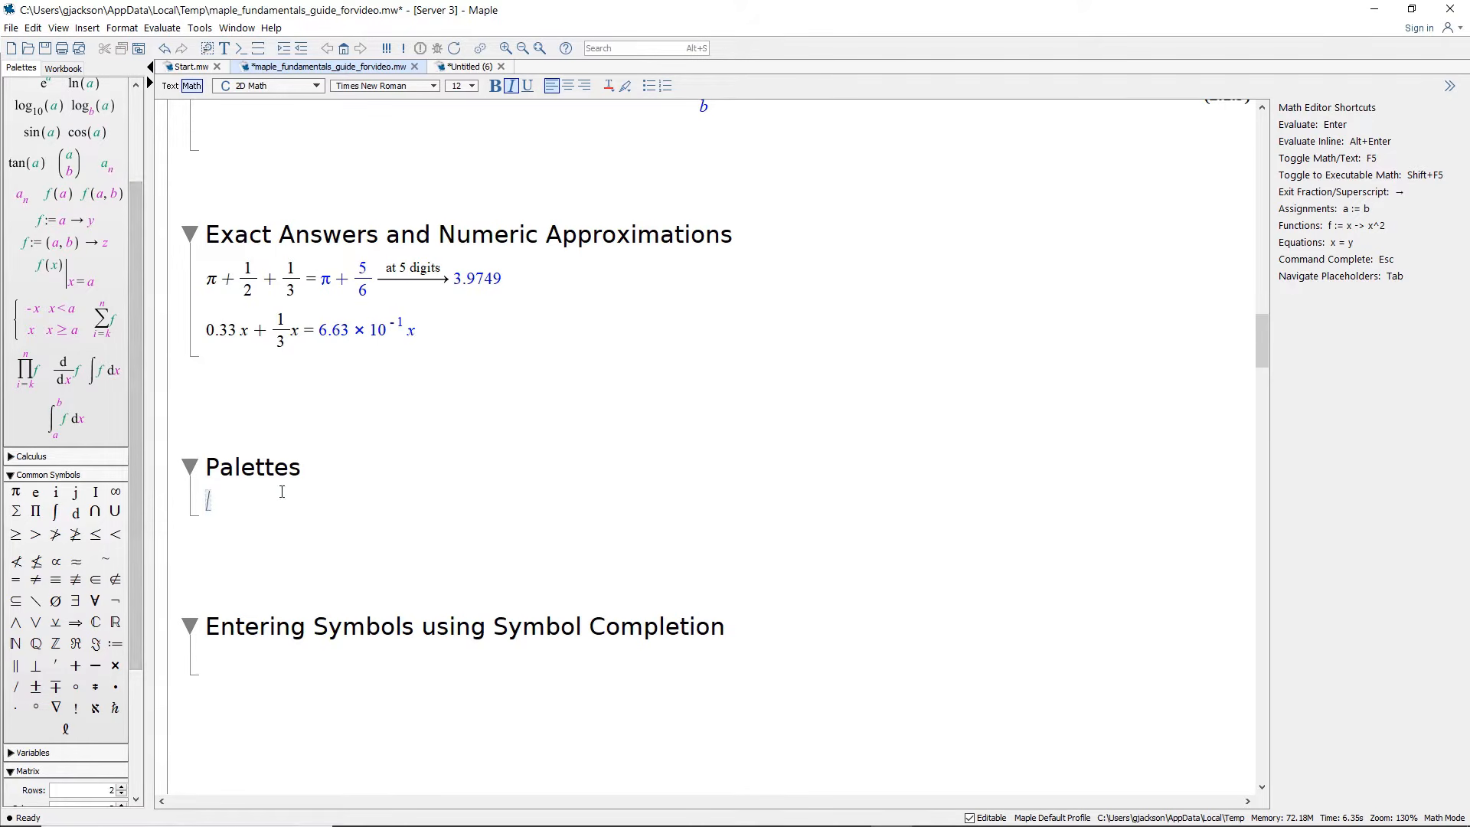
scroll(140, 416, "up", 3)
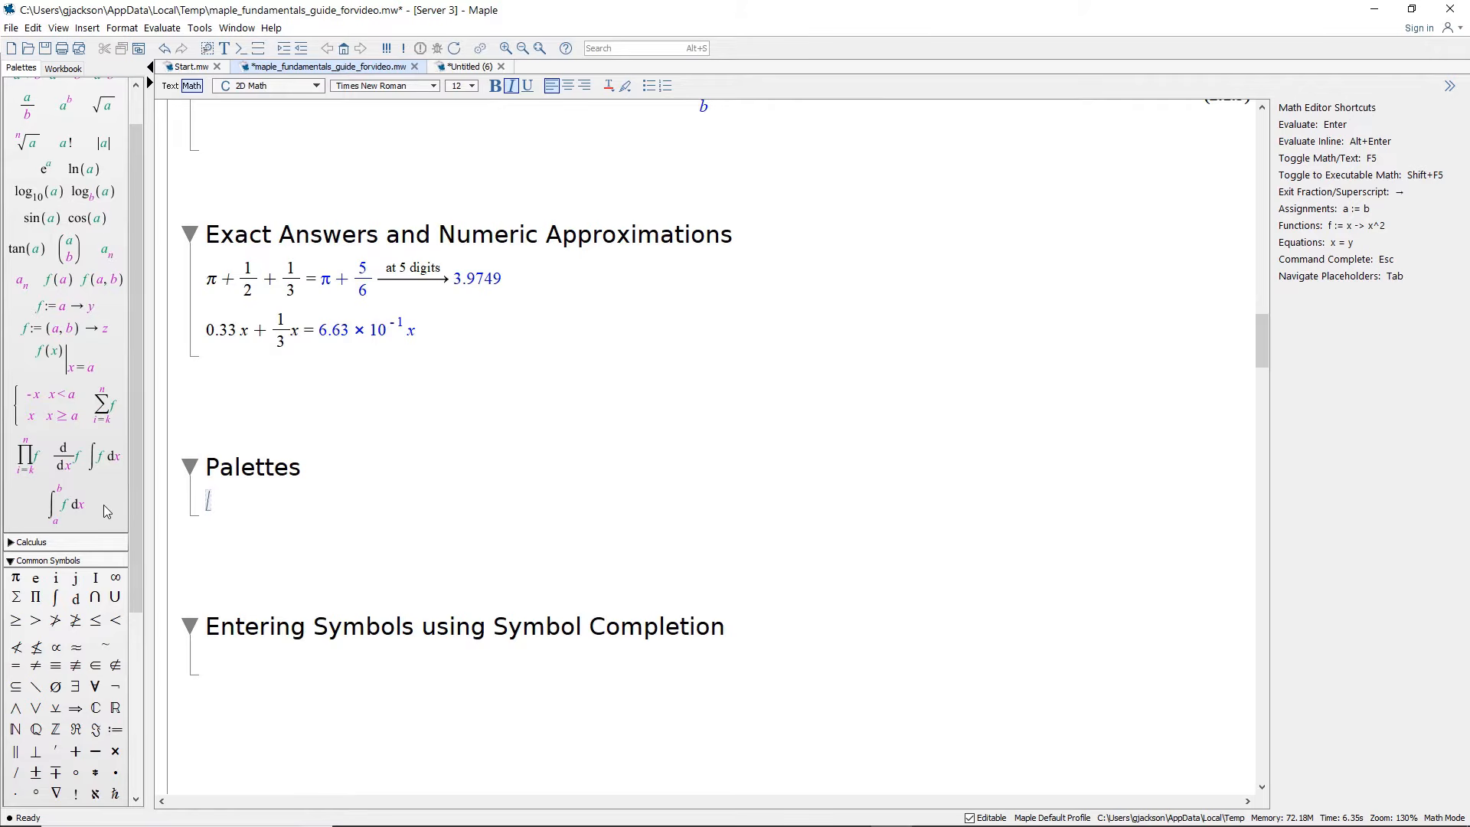
scroll(85, 507, "up", 1)
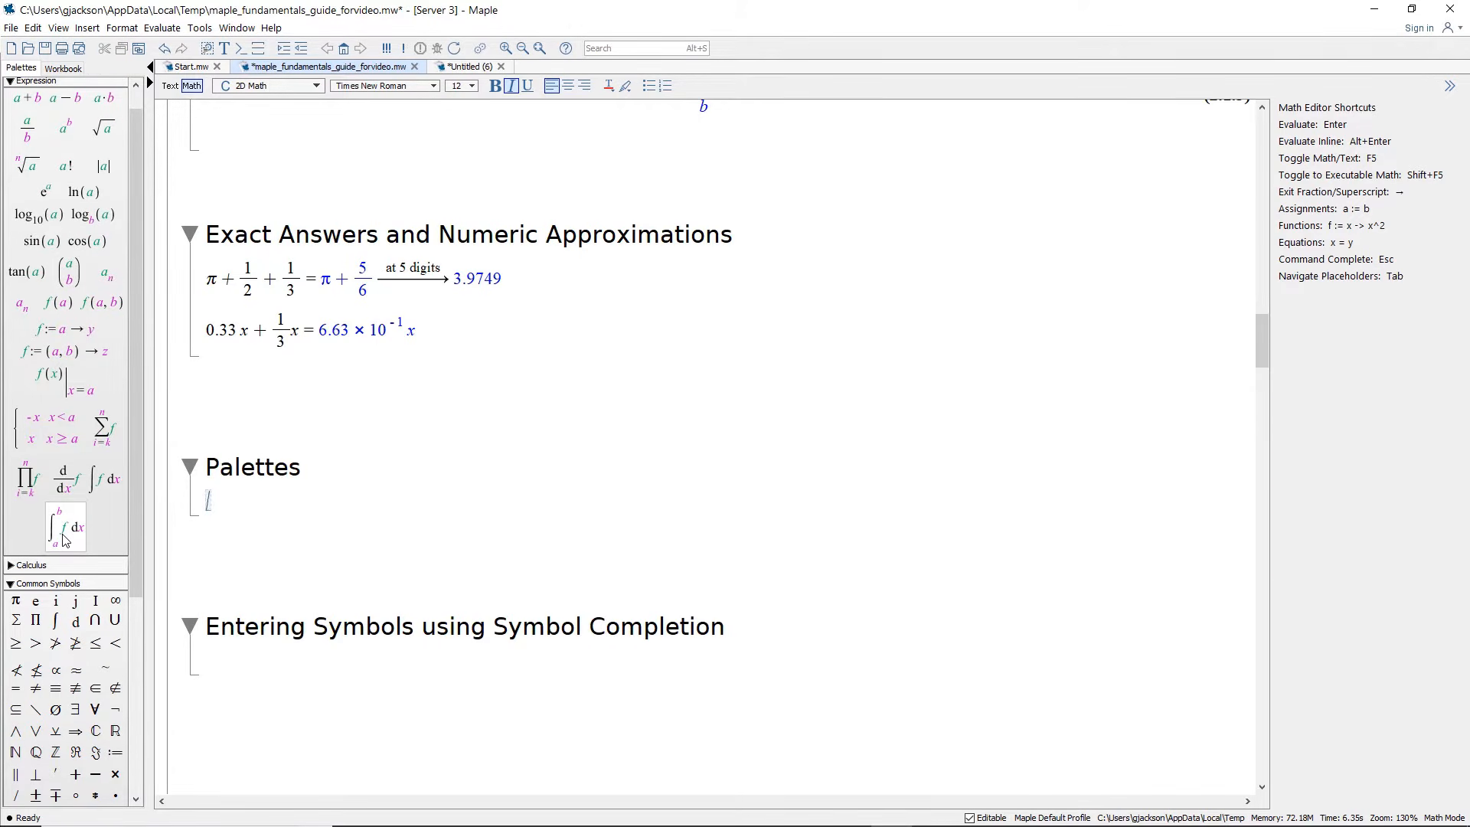
left_click(63, 539)
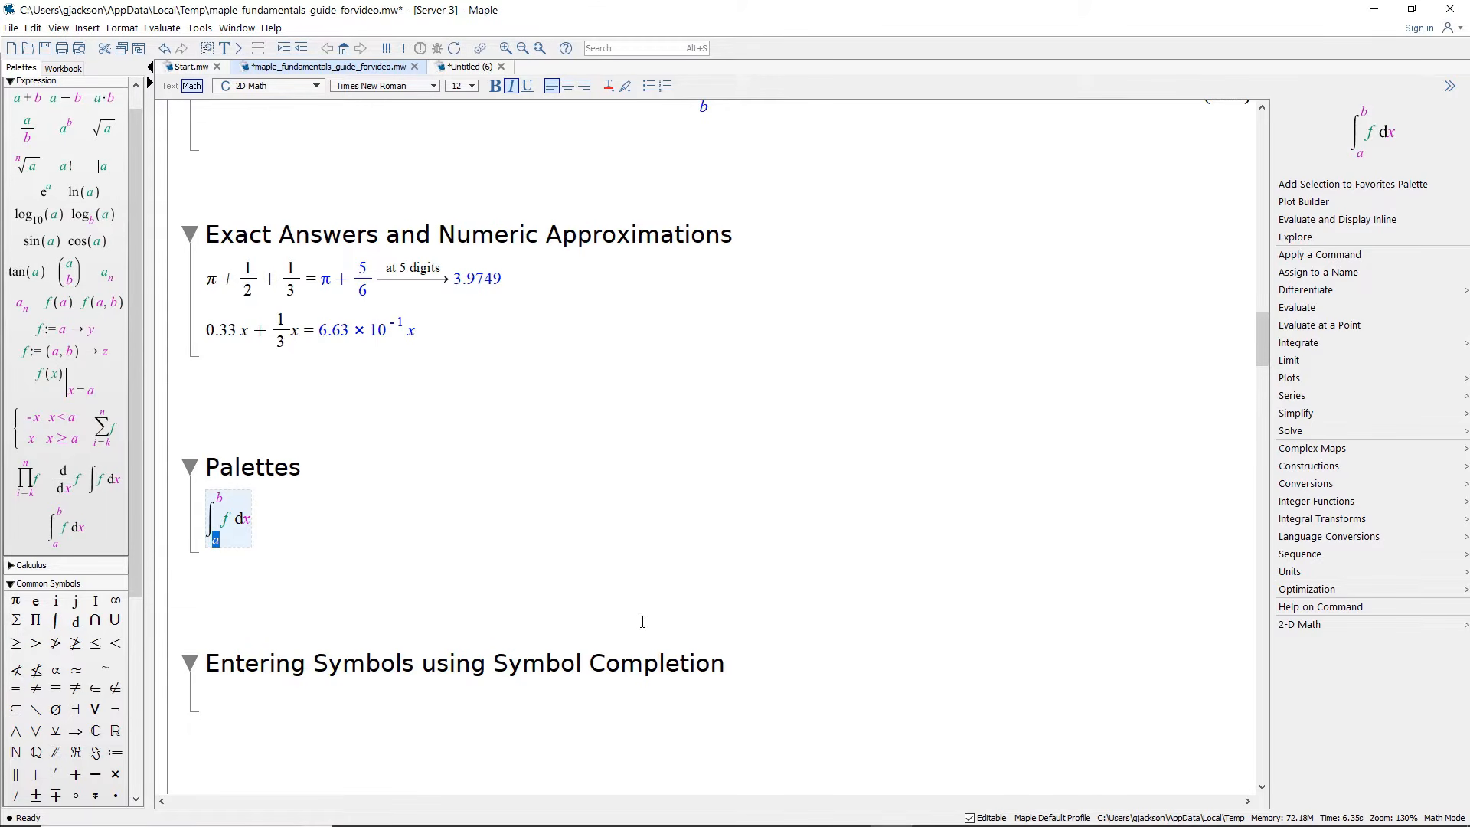
Step: Set the integral's lower limit to 0 and its upper limit to 1
type("0")
key("Tab")
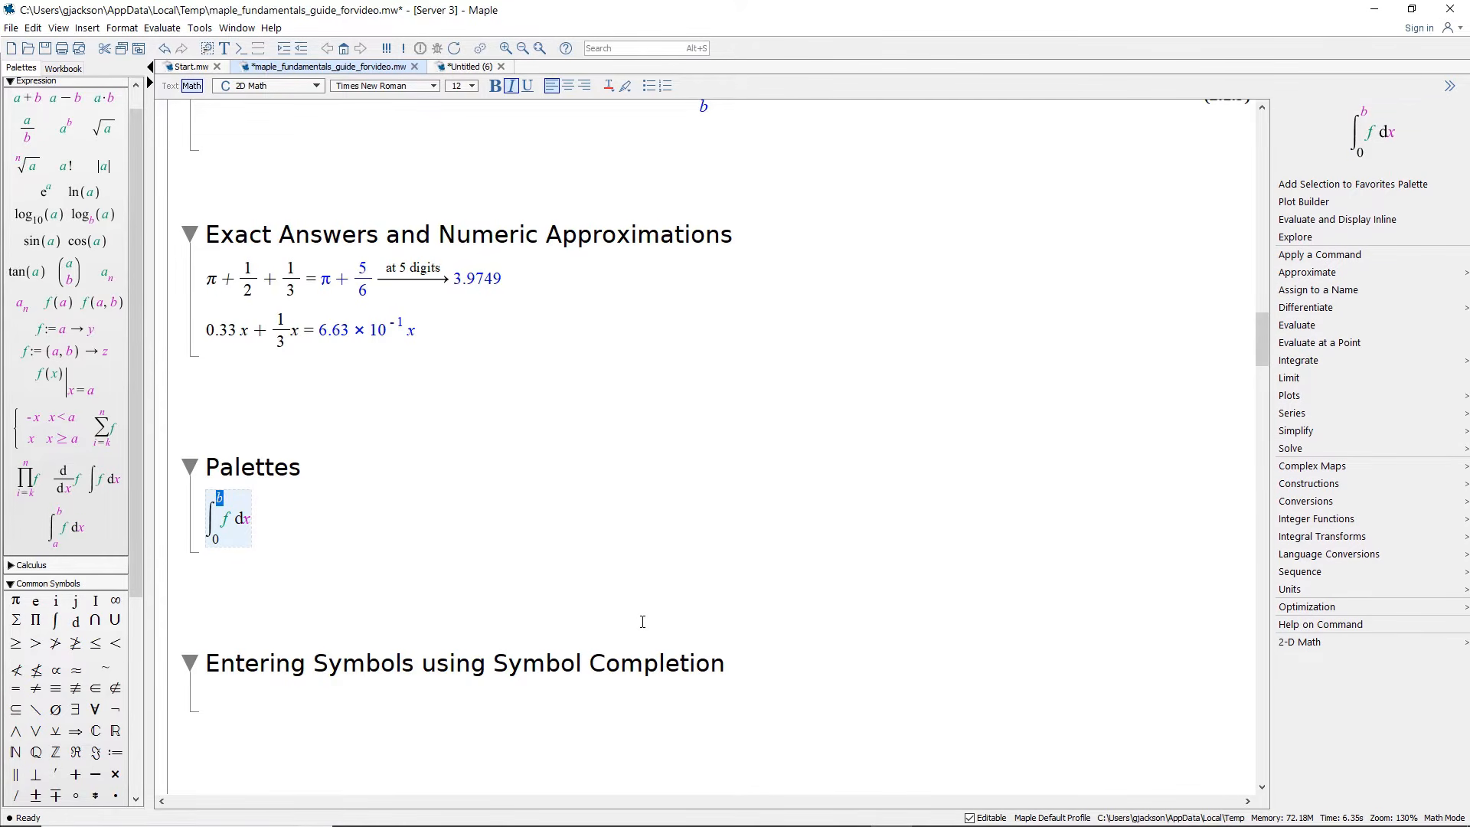
type("1")
key("Tab")
Step: Enter x^2 - 3x as the integrand, keep x as the integration variable, and evaluate the integral on a new line
type("x")
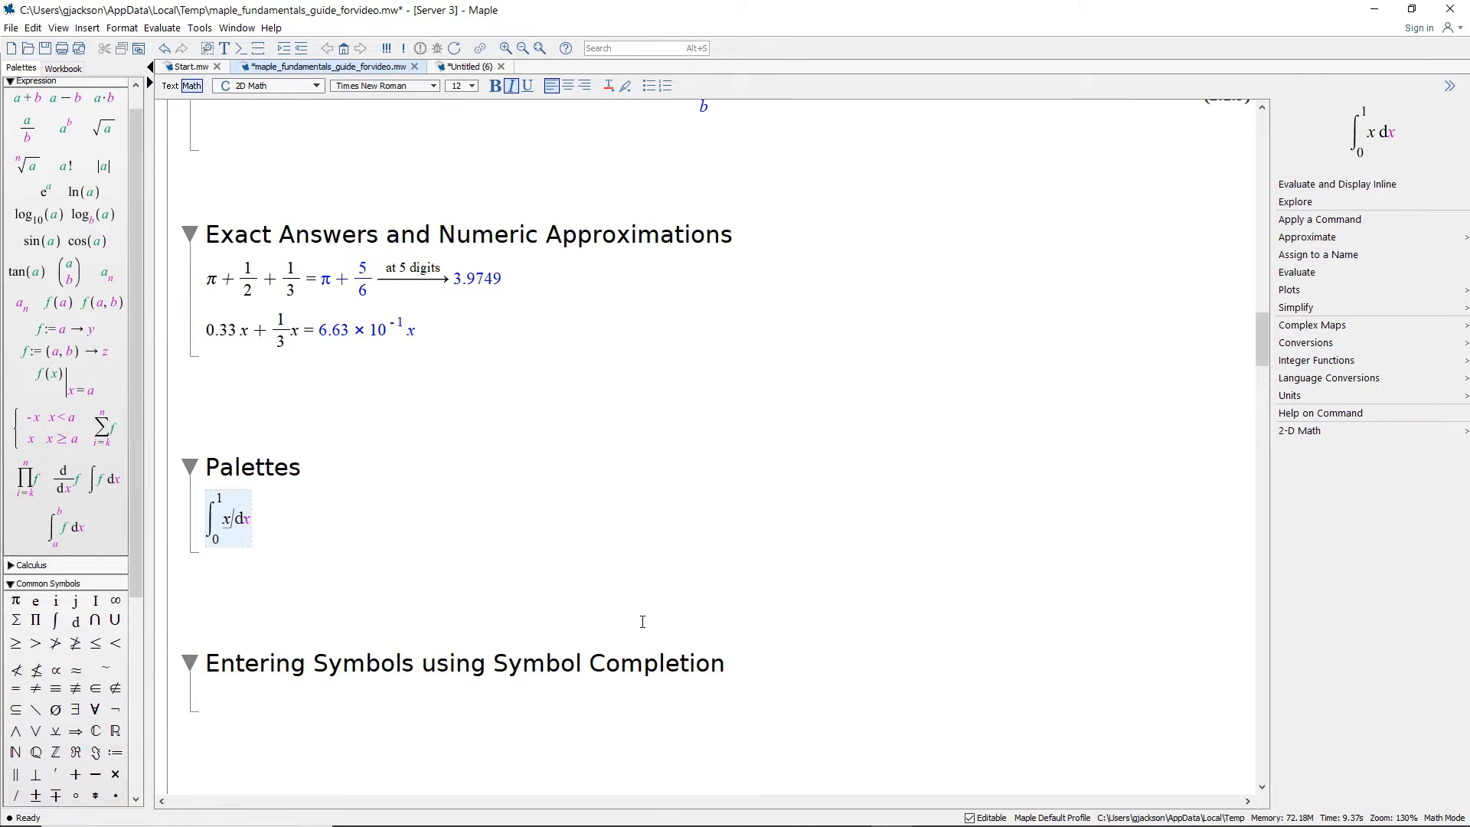
type("^2")
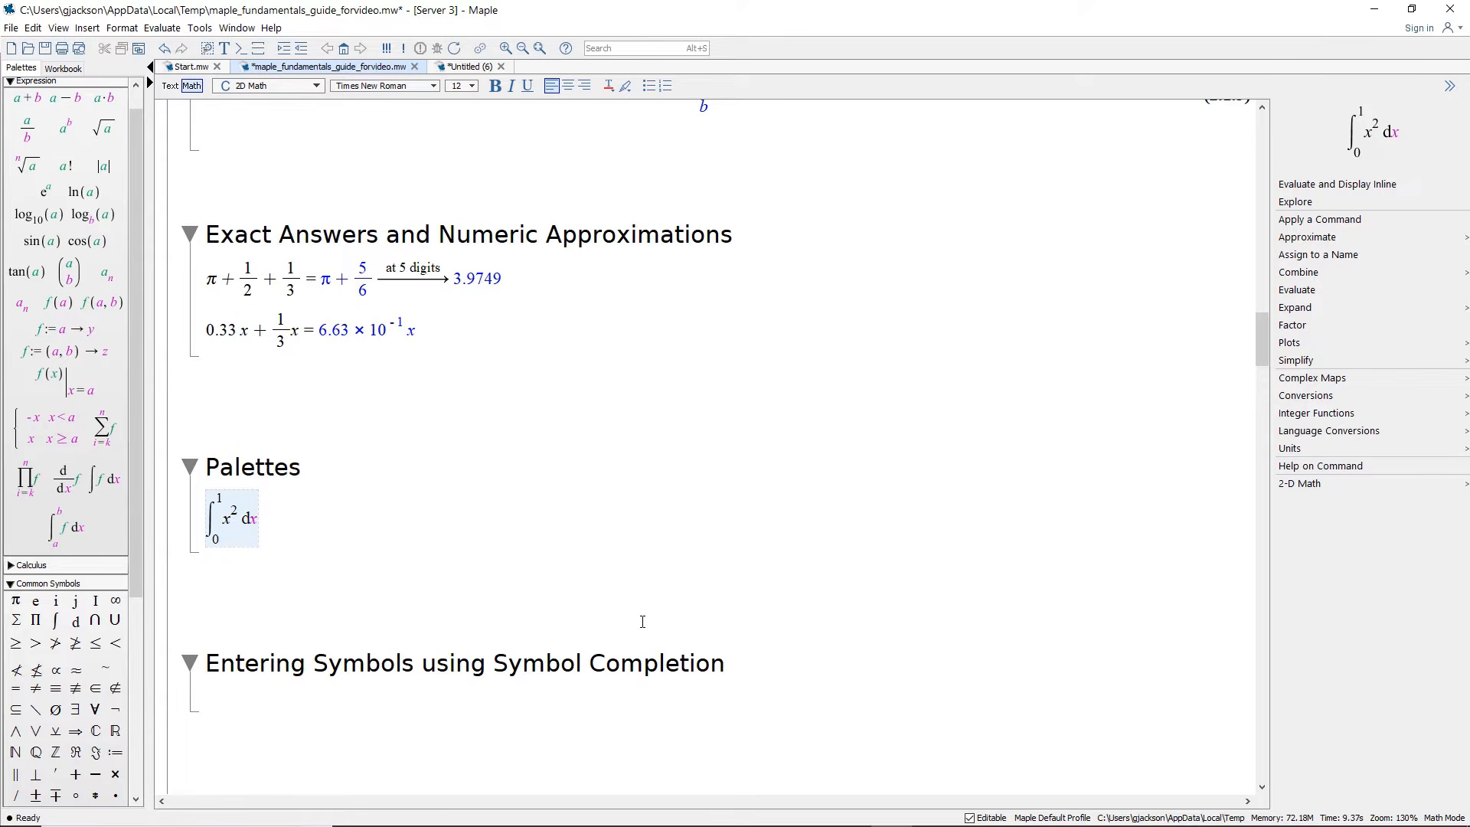
key("Right")
type("-3")
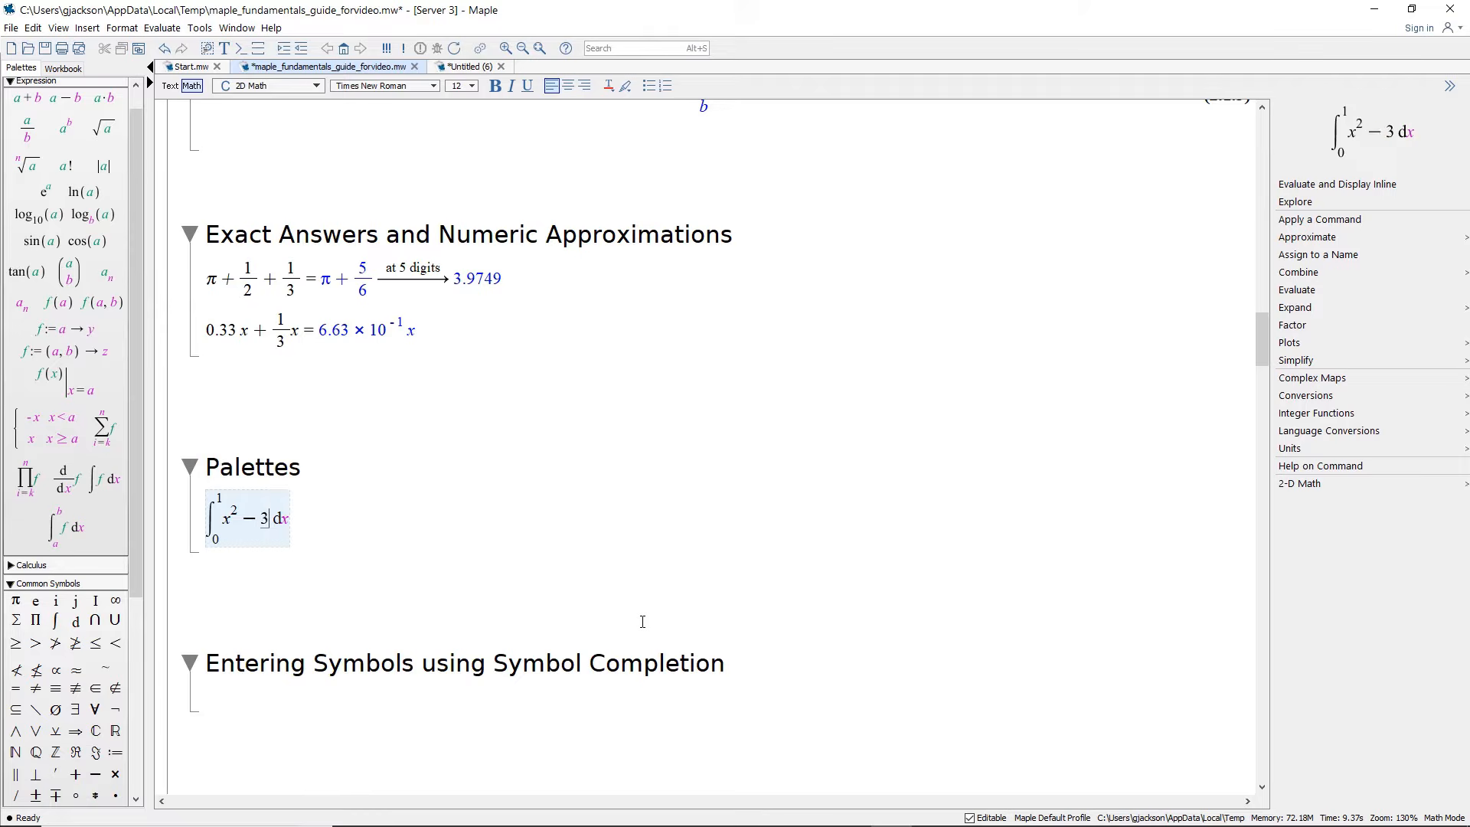
type("x")
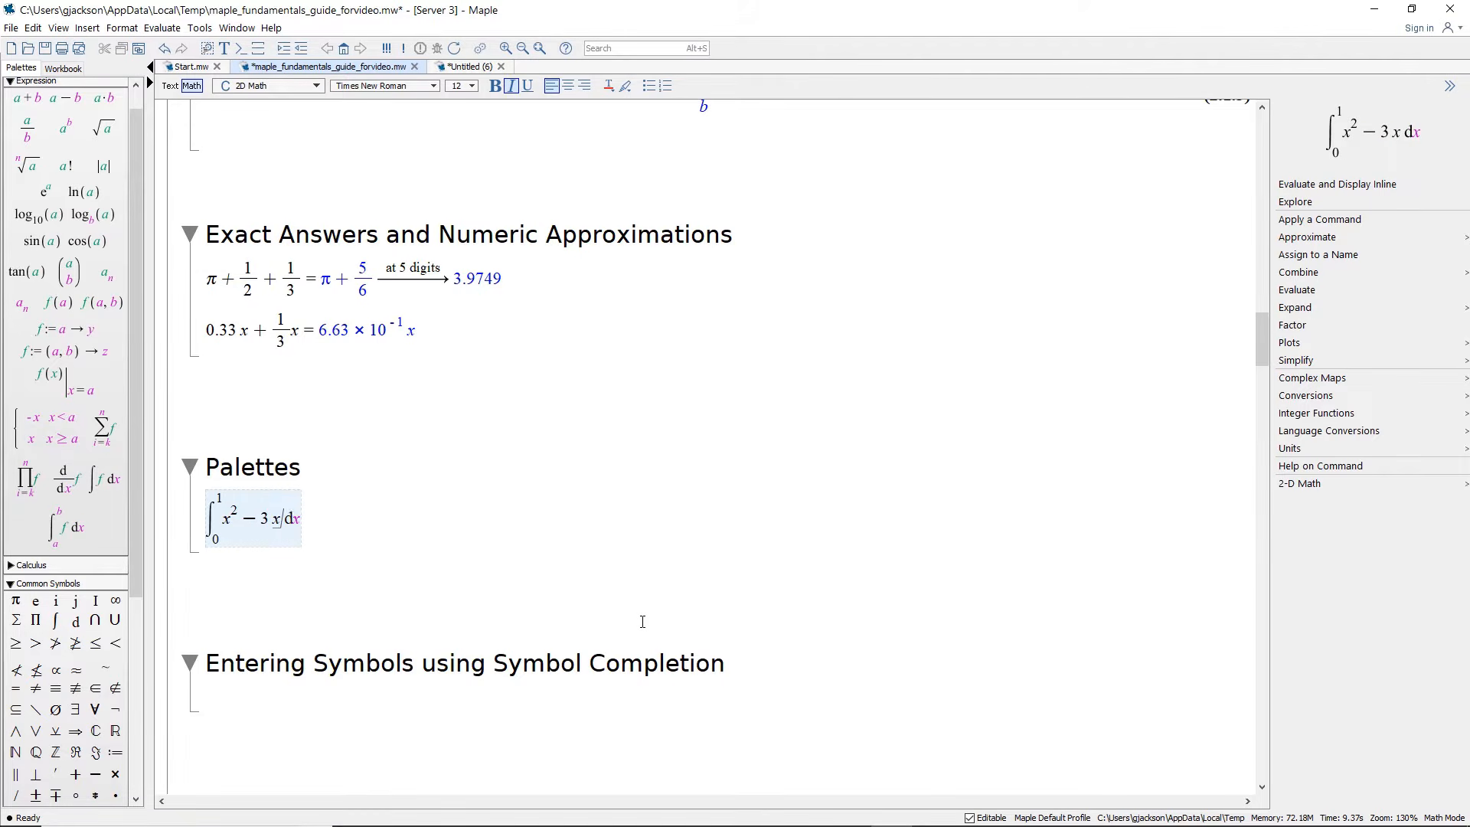
key("Tab")
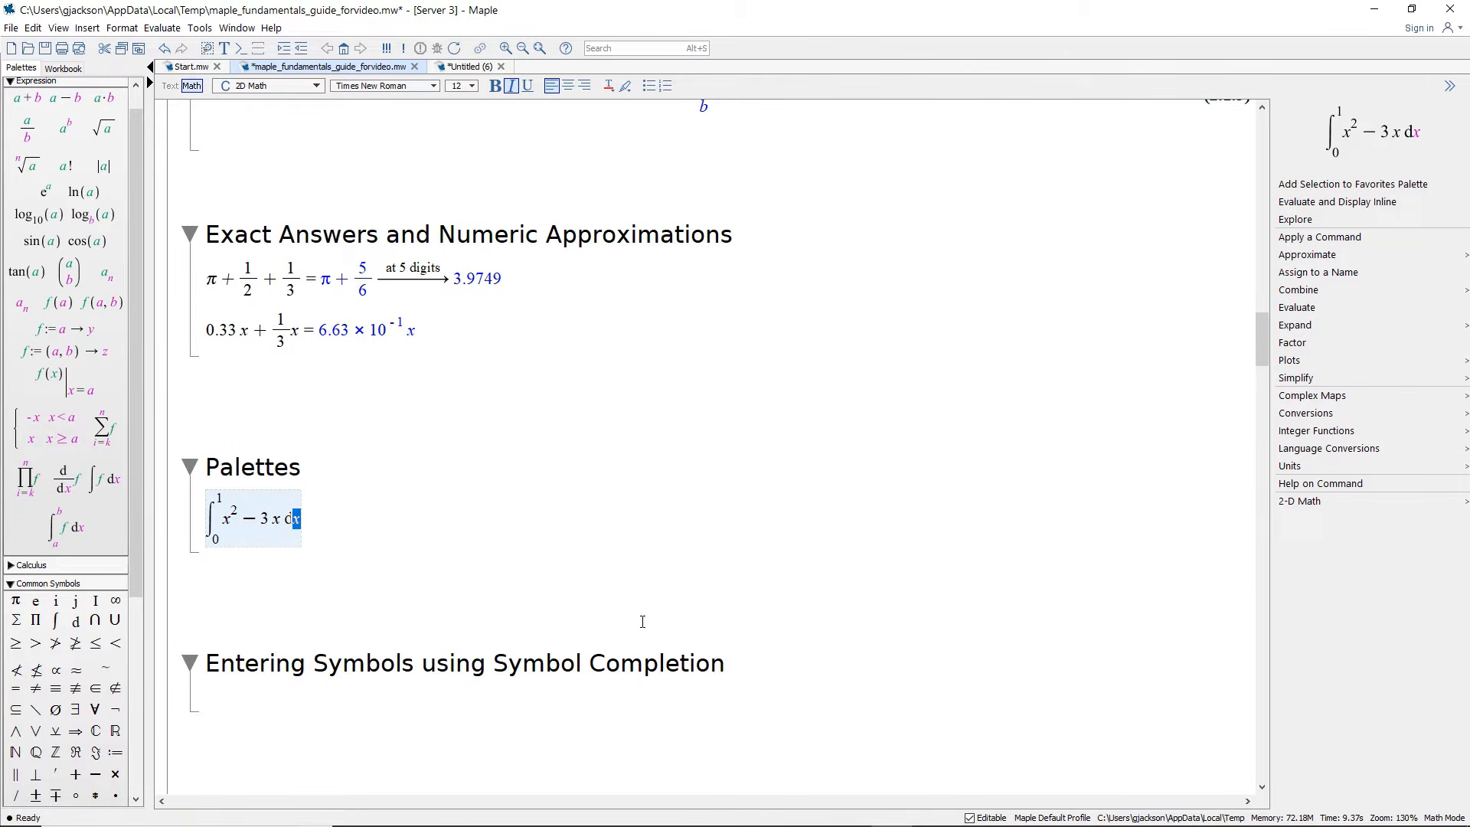
key("Right")
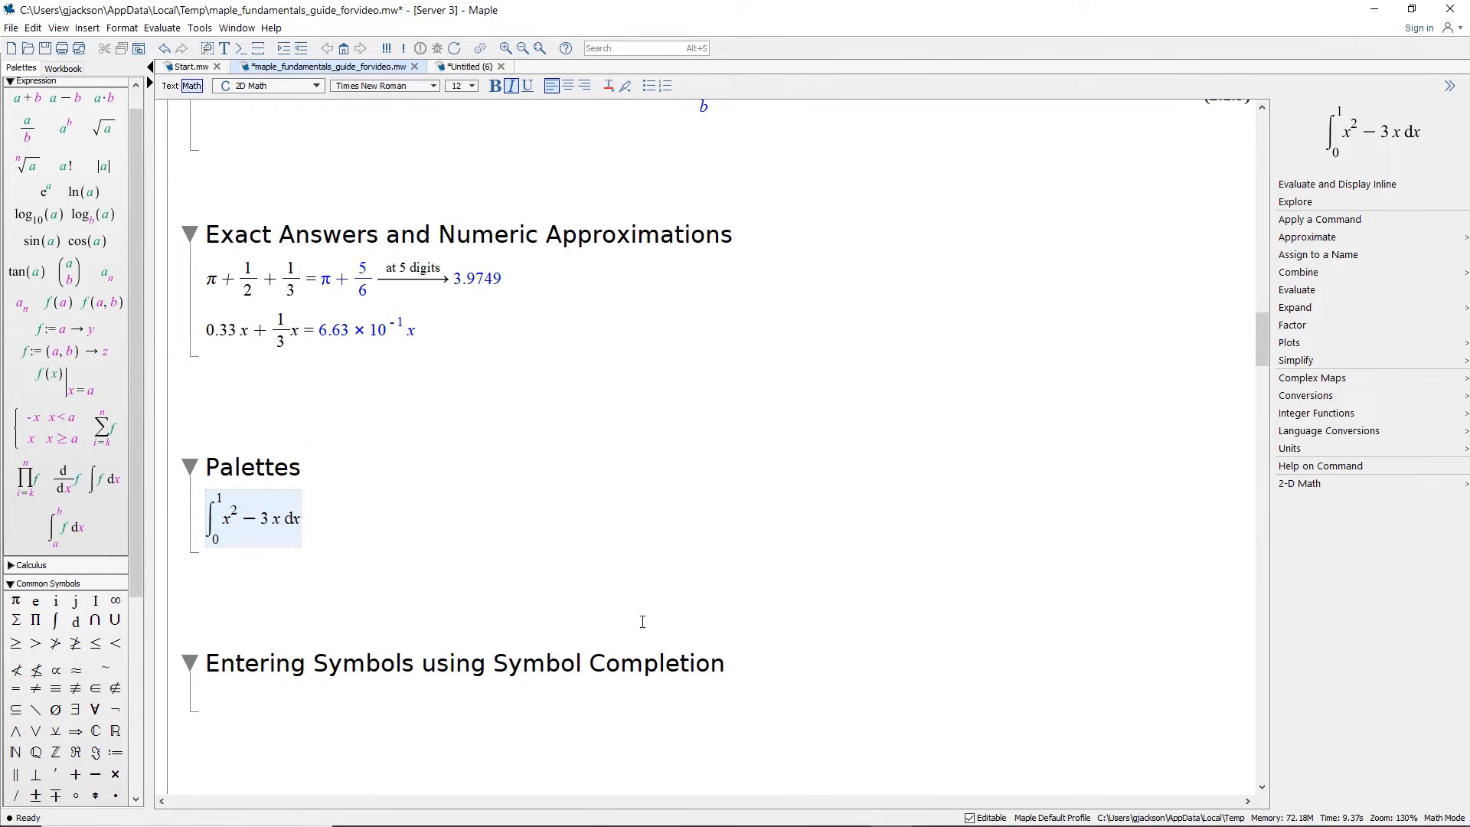
key("Return")
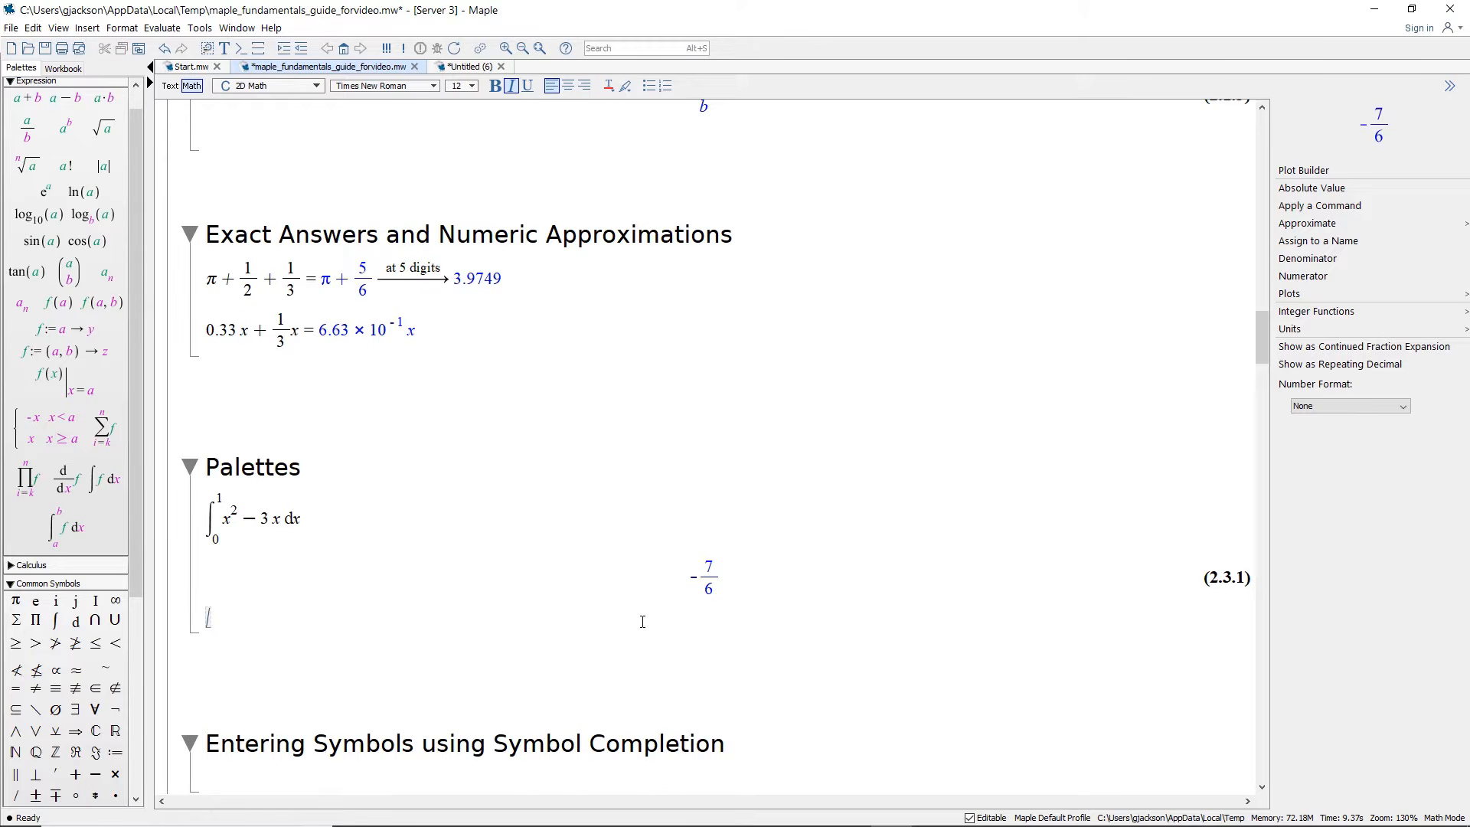
Step: Insert a square root from the sqrt symbol completion on the empty line under "Entering Symbols using Symbol Completion"
scroll(642, 622, "down", 5)
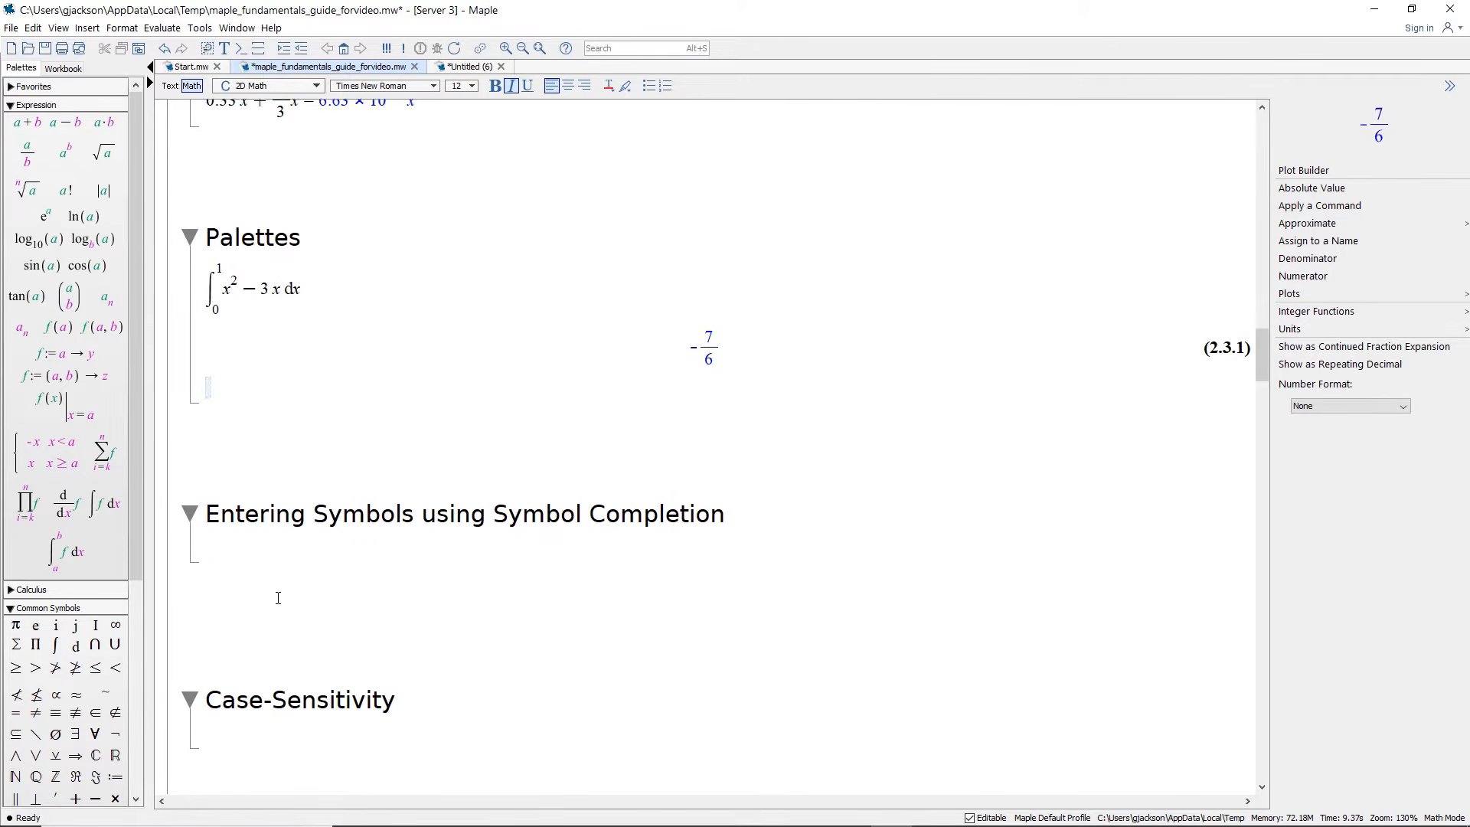
left_click(239, 460)
scroll(315, 427, "down", 1)
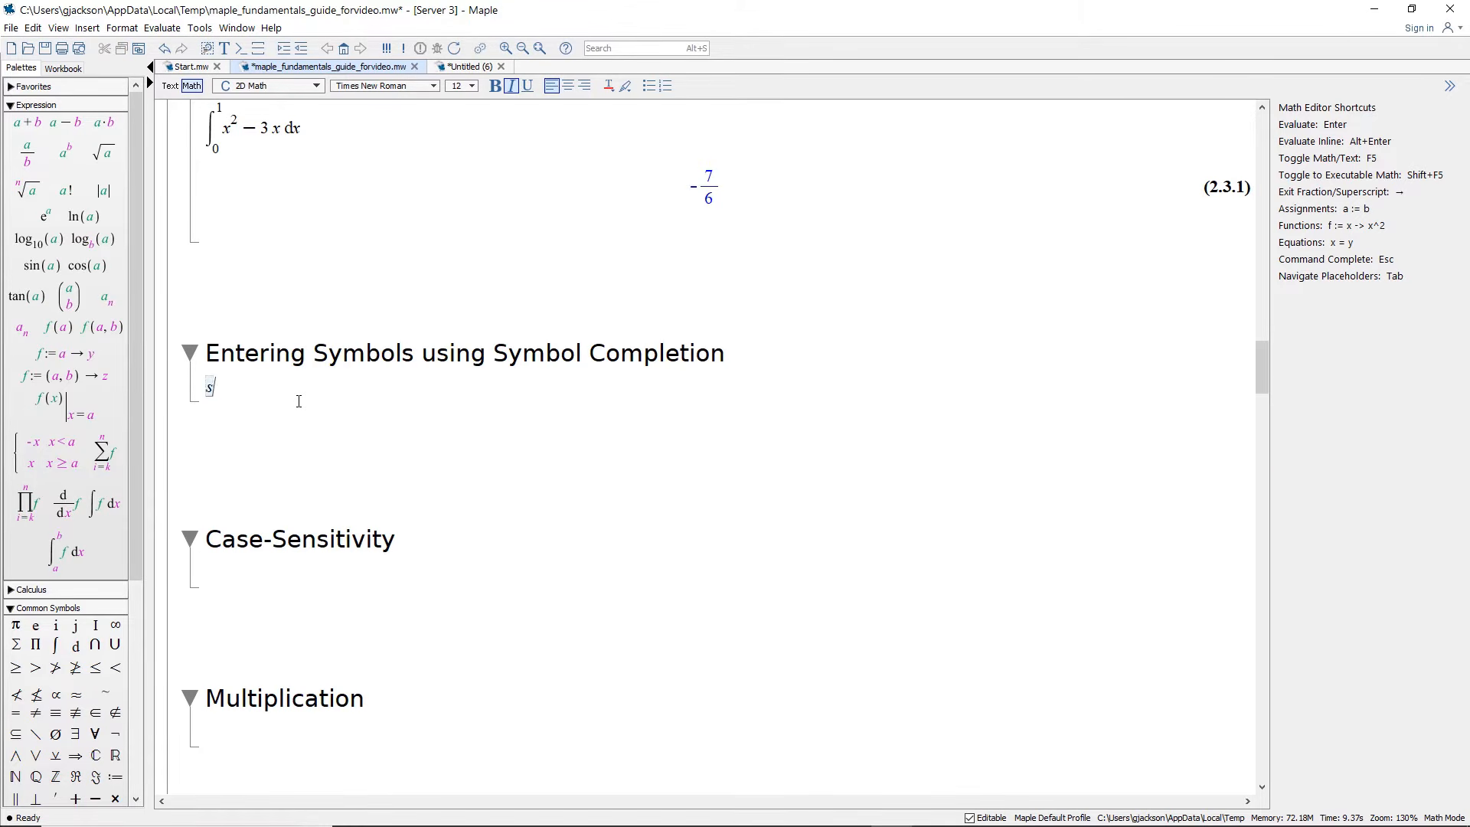
type("sqrt")
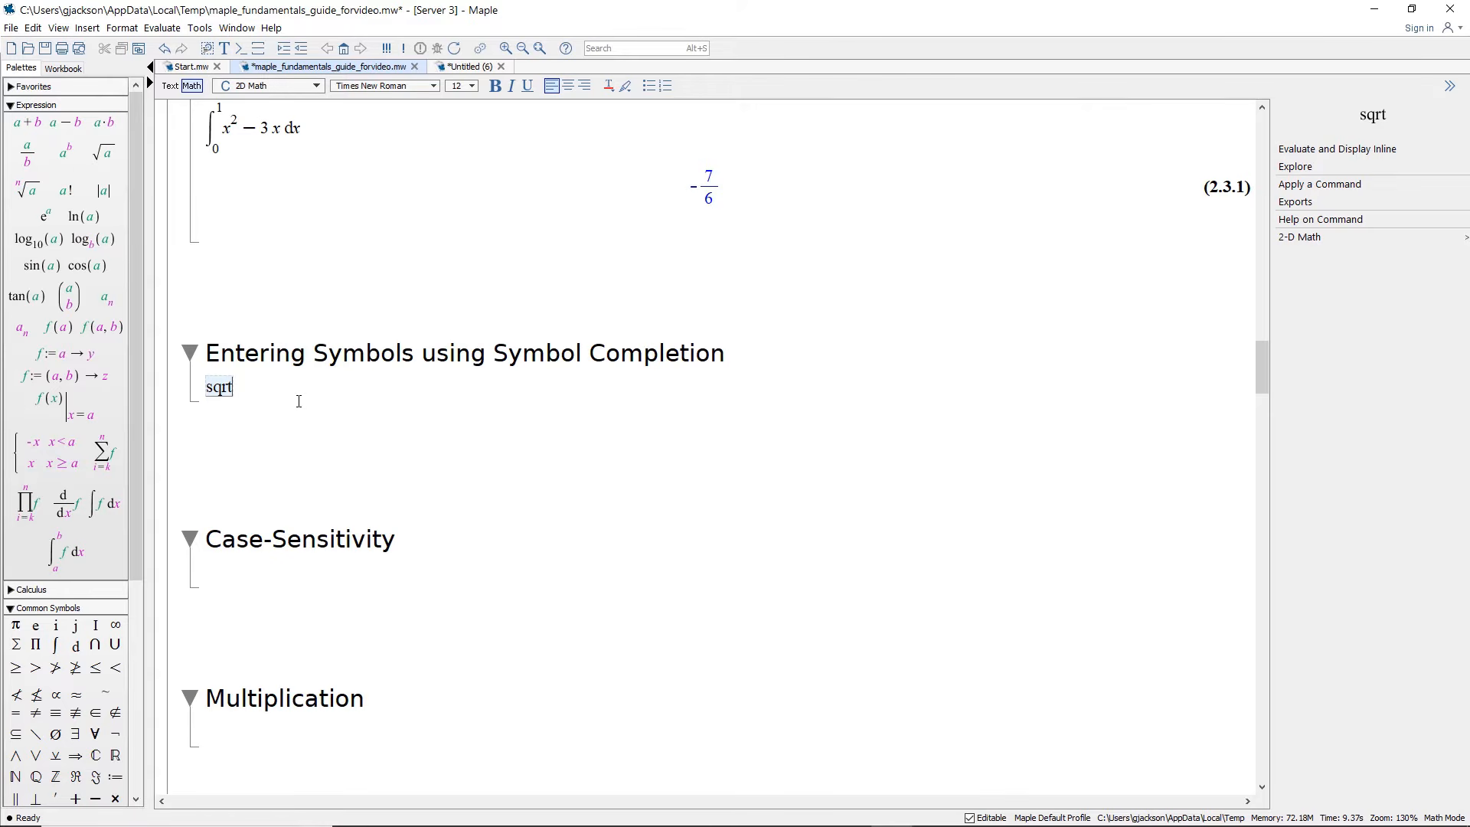
key("Escape")
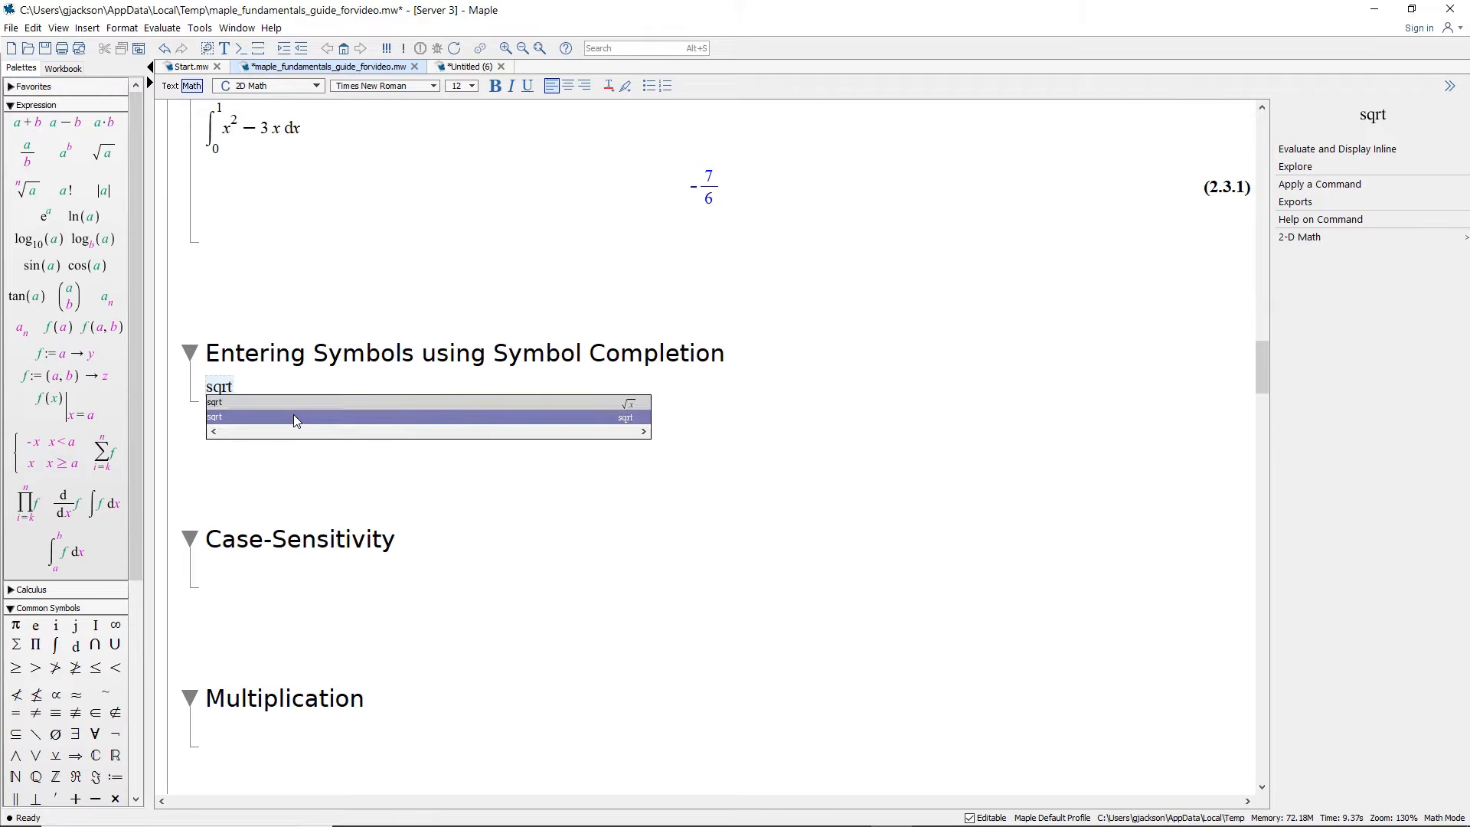
left_click(293, 408)
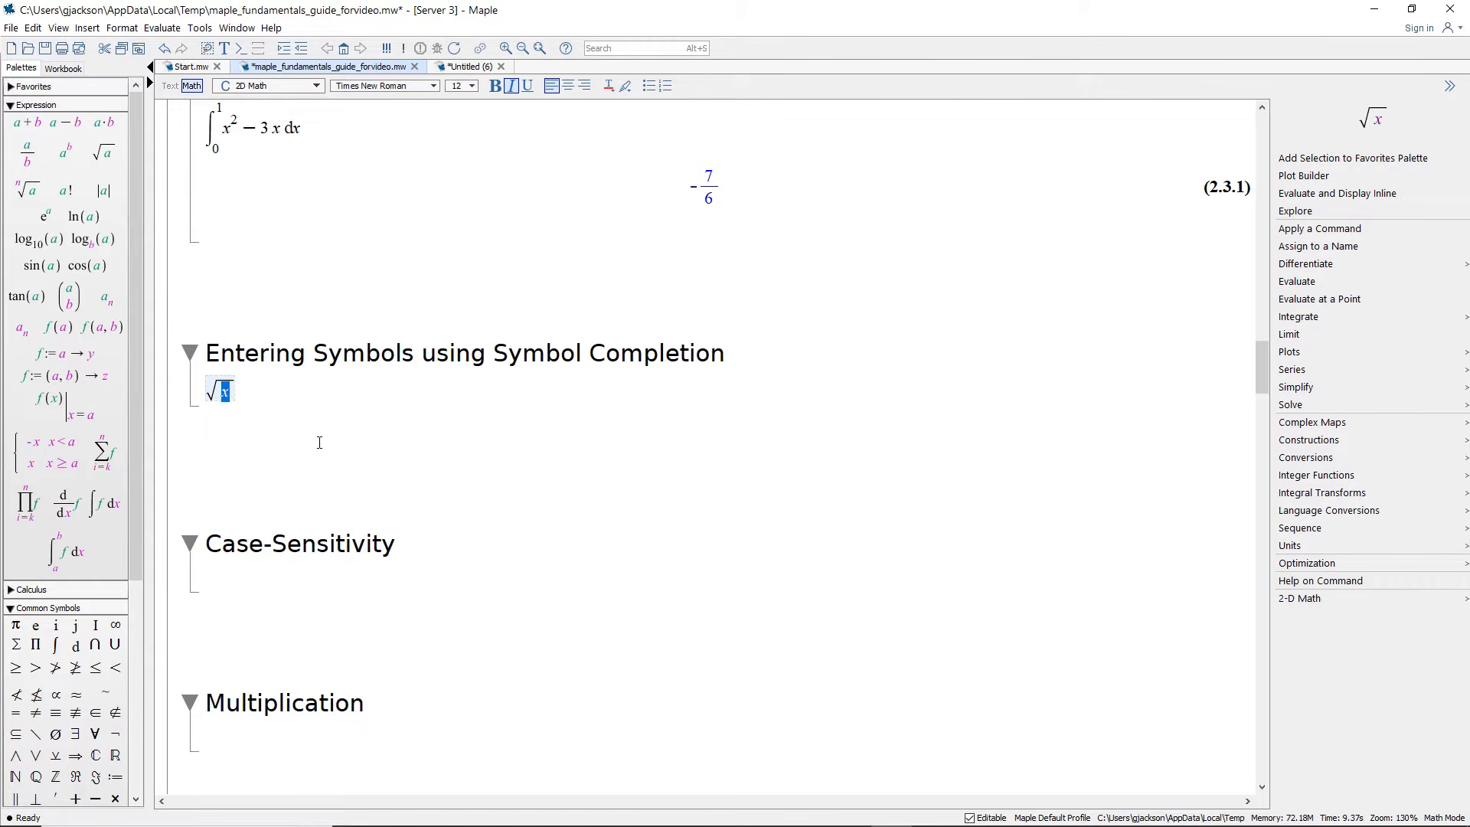
Step: Fill the square root with the exponential e, chosen through symbol completion, raised to the power x
type("e")
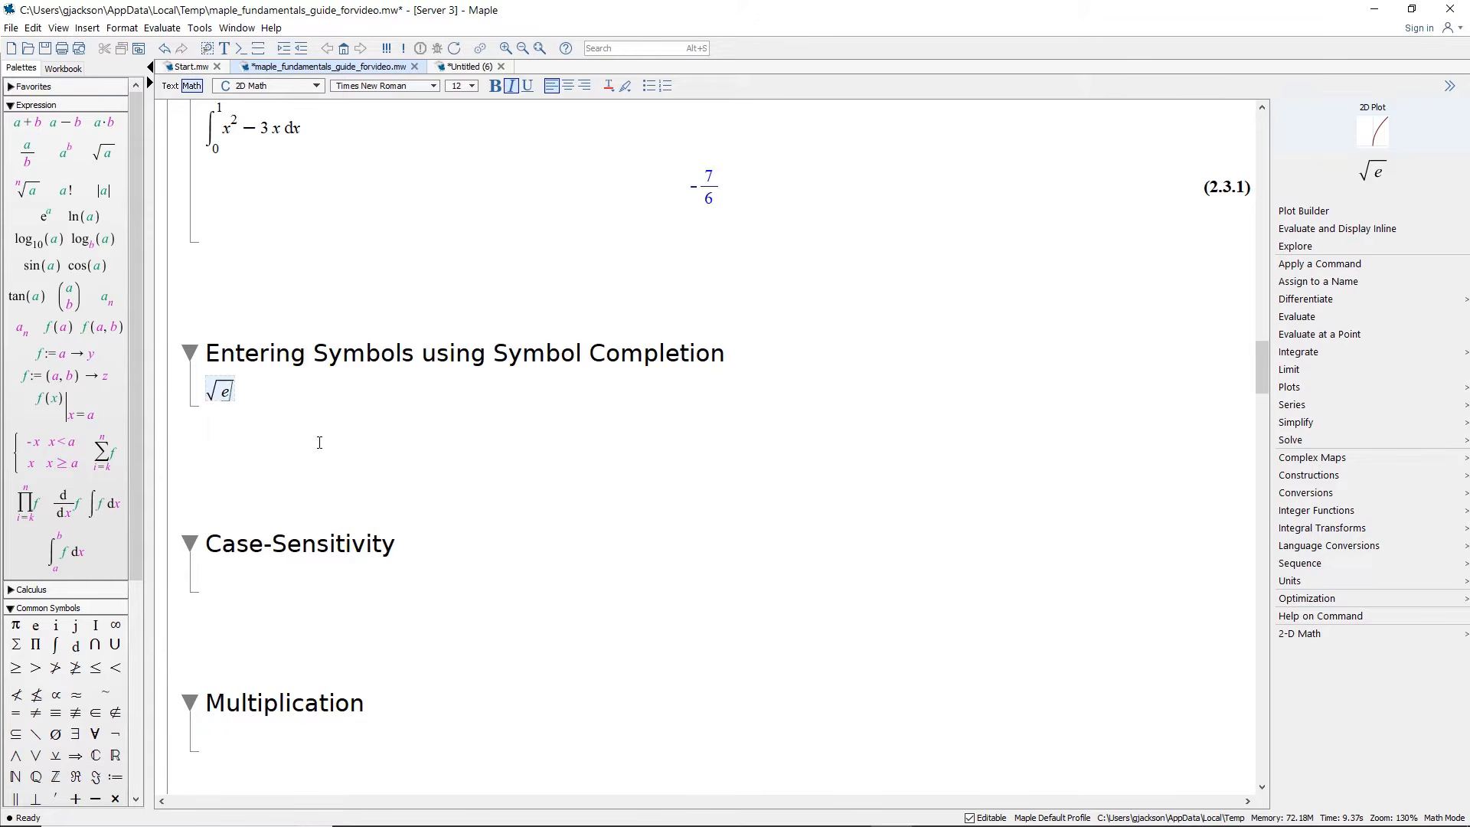
key("Escape")
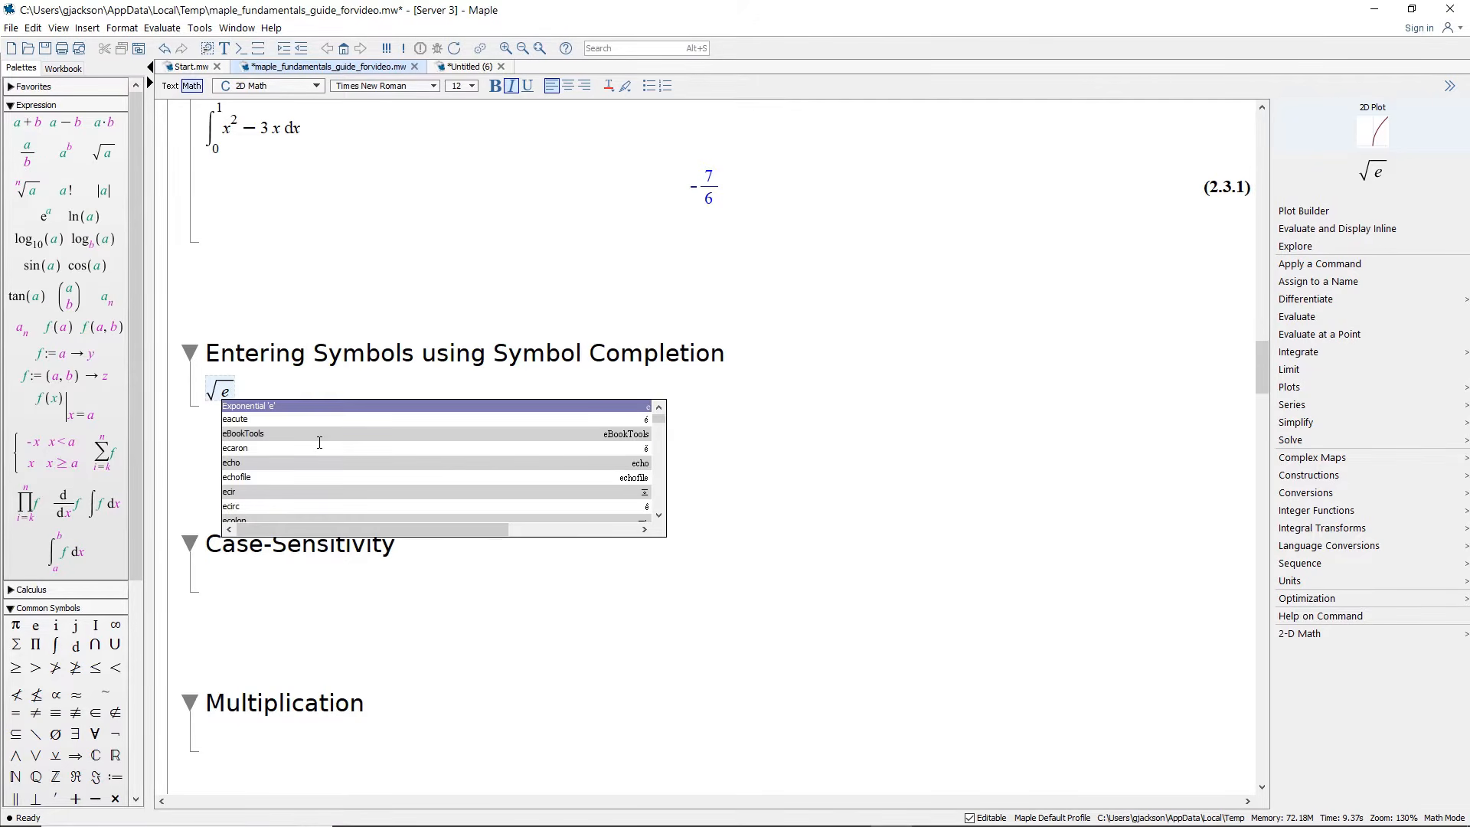
left_click(290, 407)
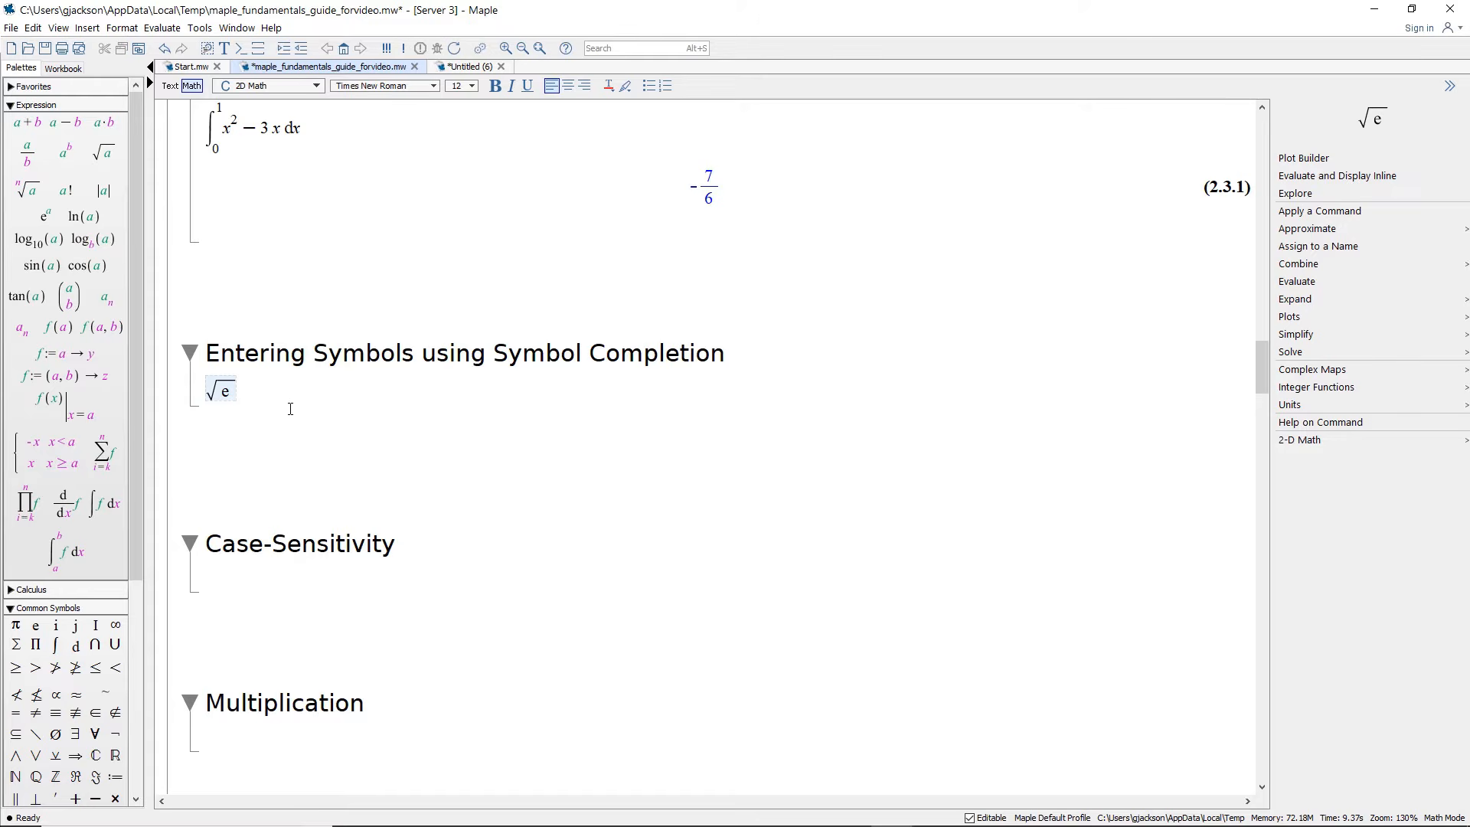
type("^")
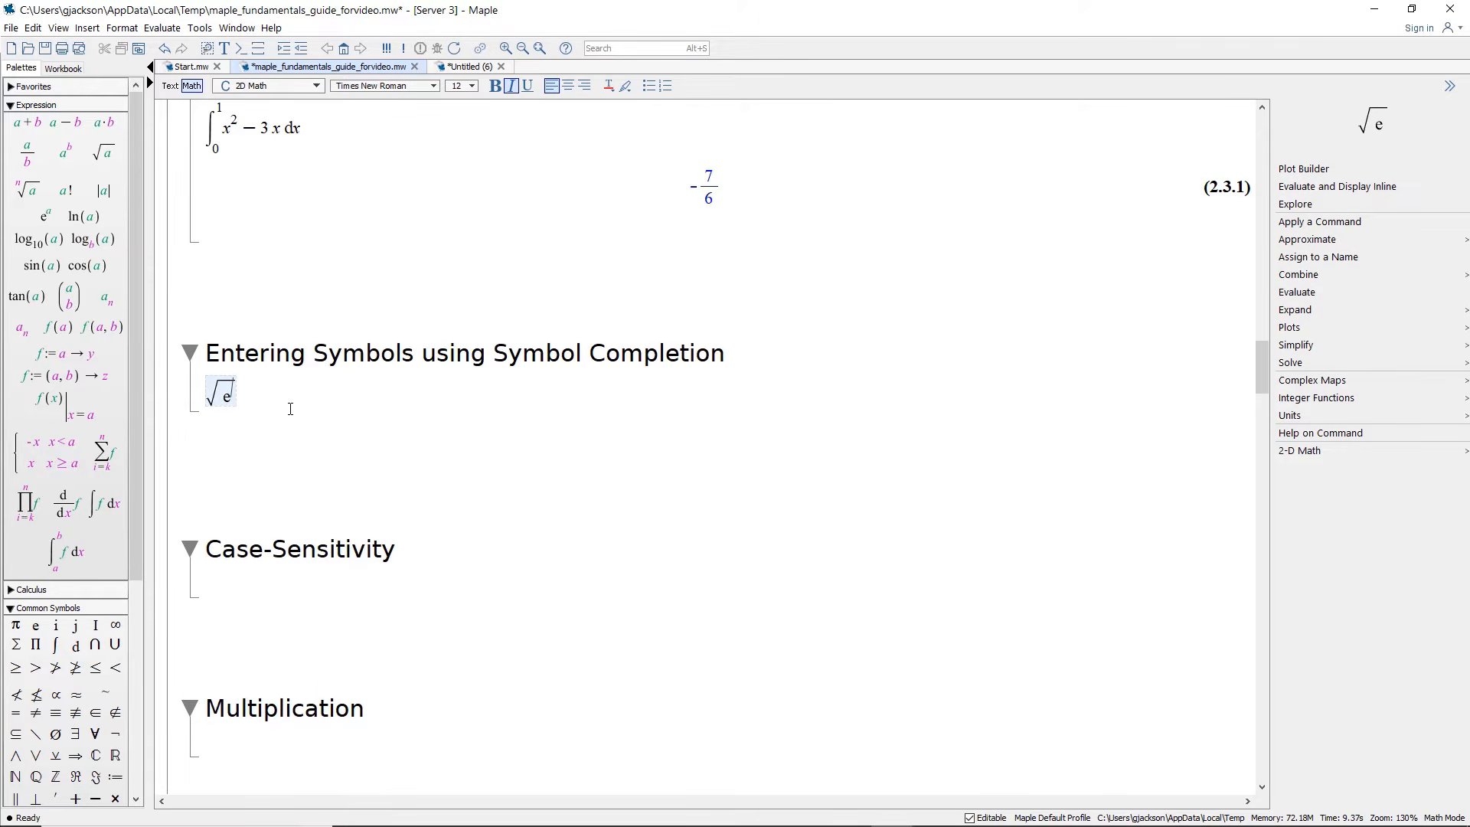
type("x")
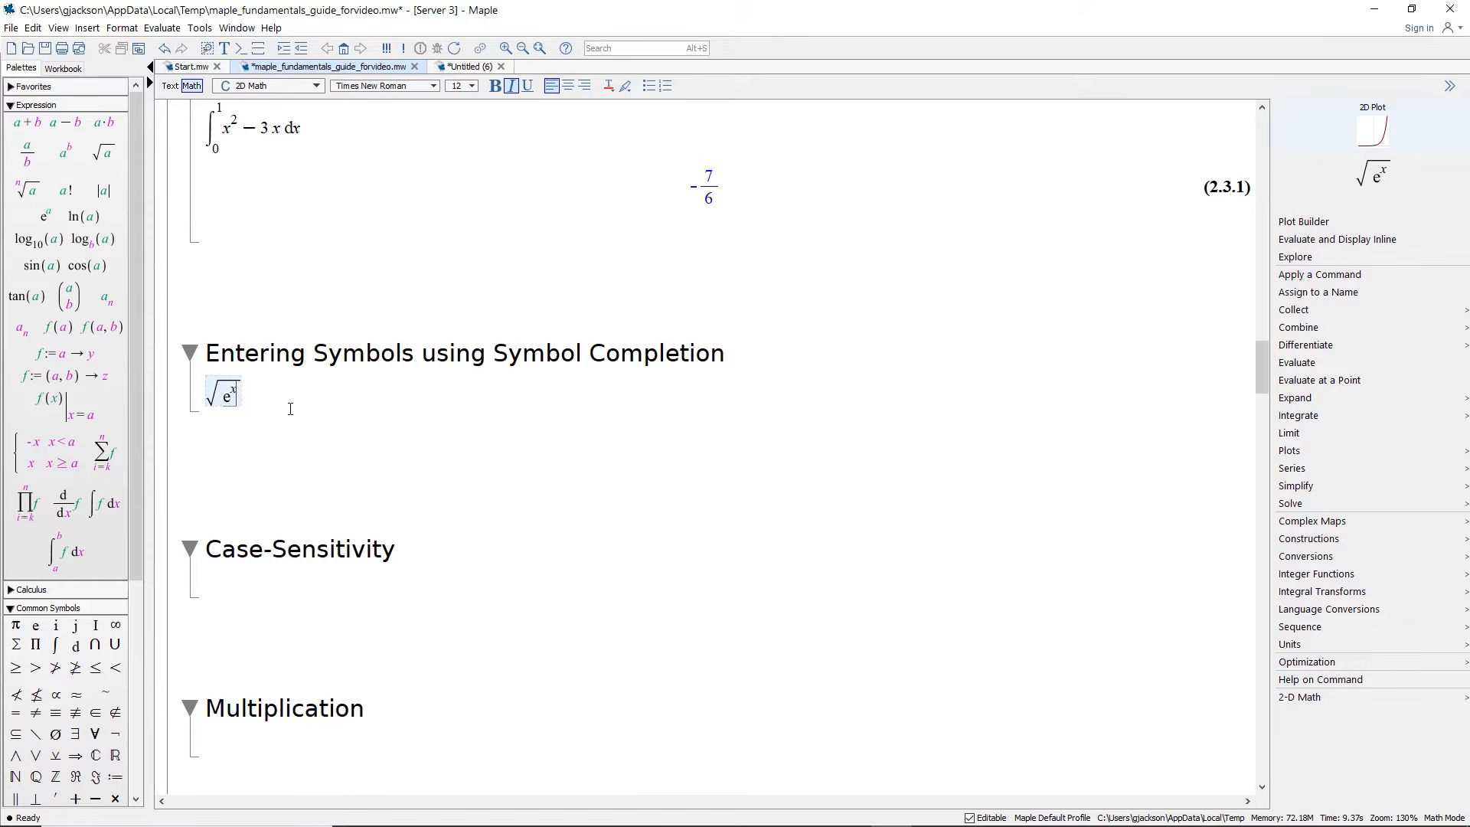
Step: Add π^2 after the square root, using symbol completion for π, and evaluate the expression
key("Right")
type("+ ")
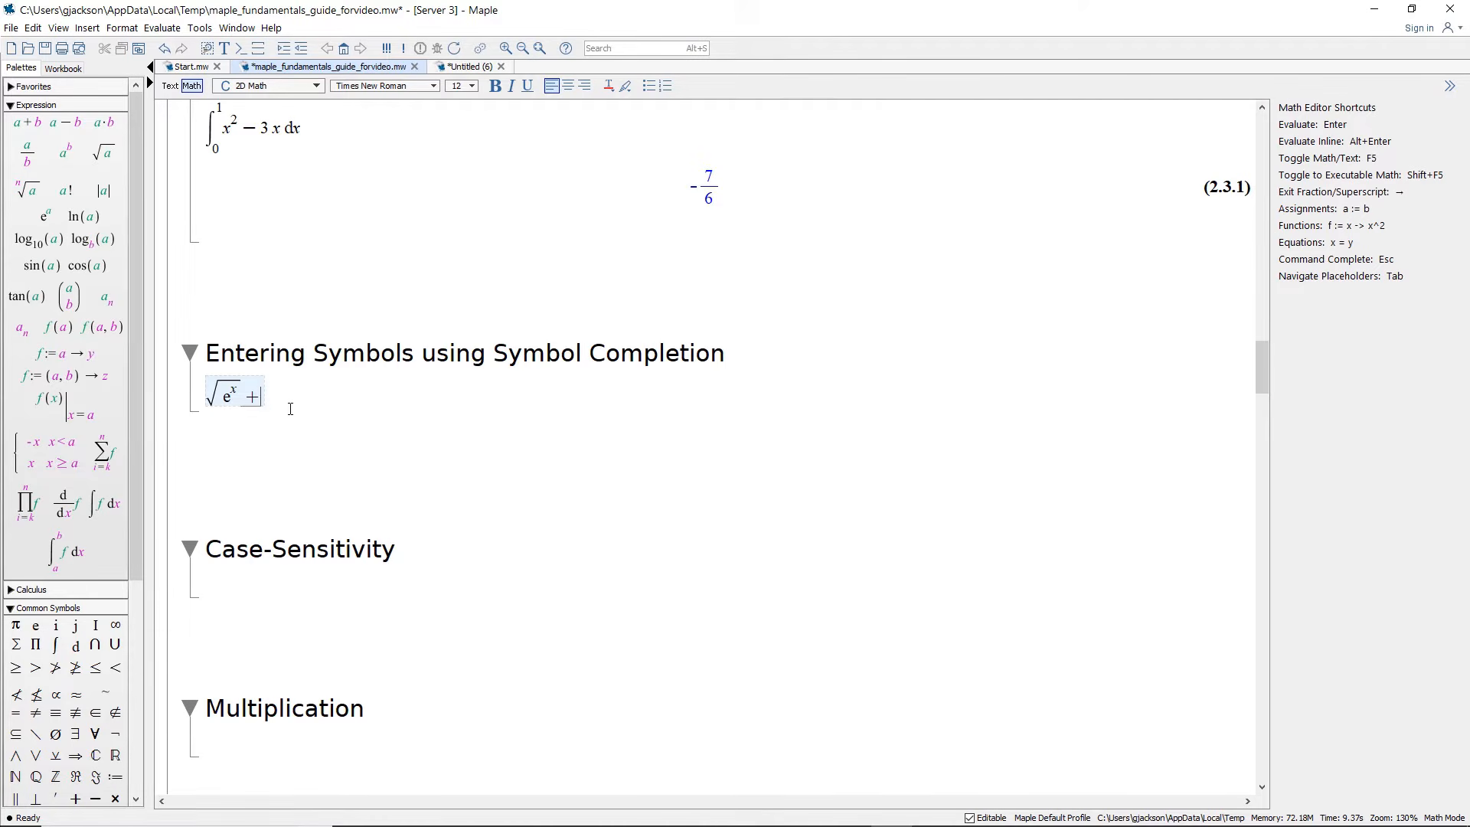
type("pi")
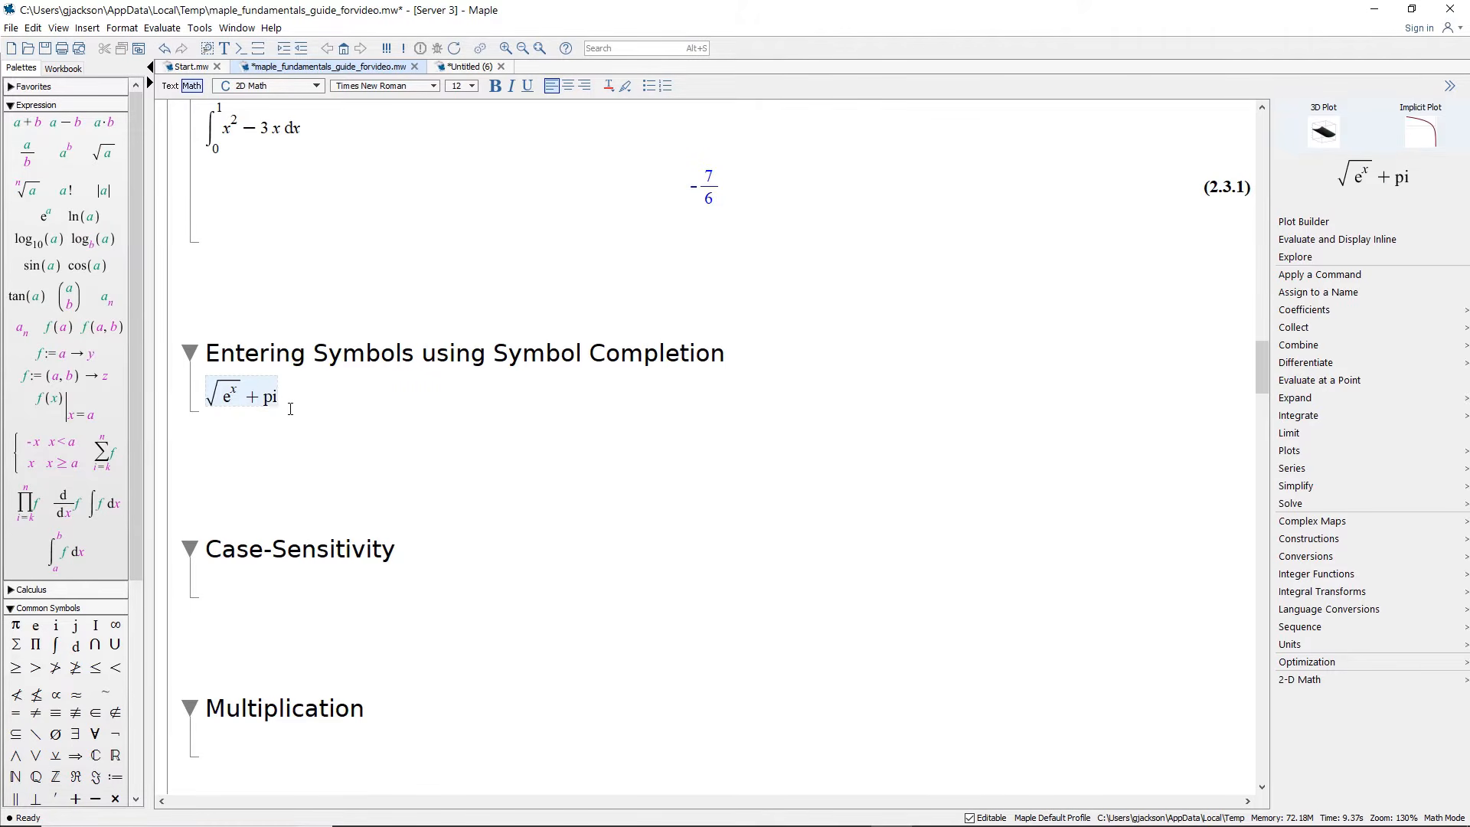
key("Escape")
key("Return")
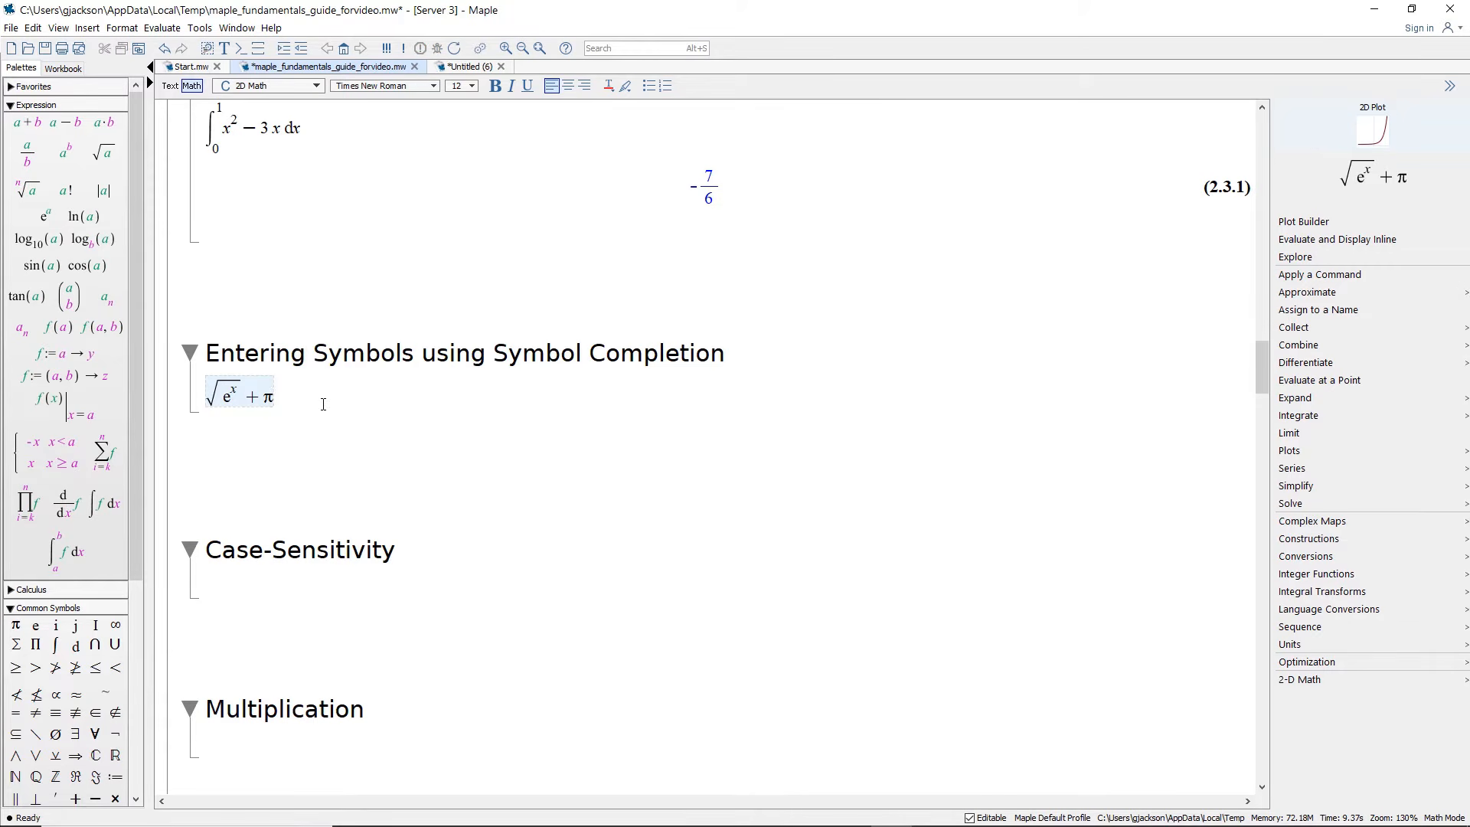
type("^2")
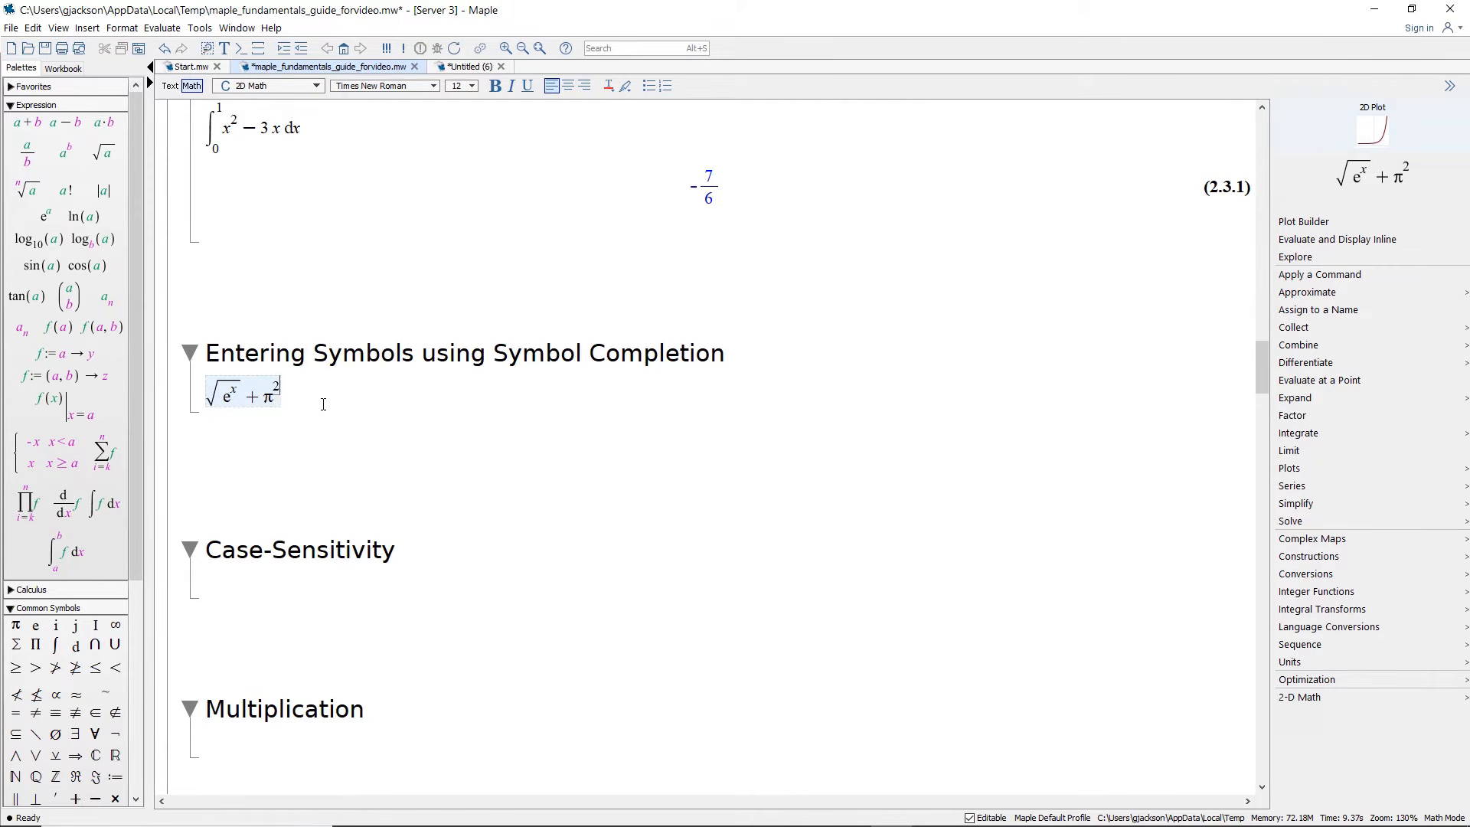
key("Return")
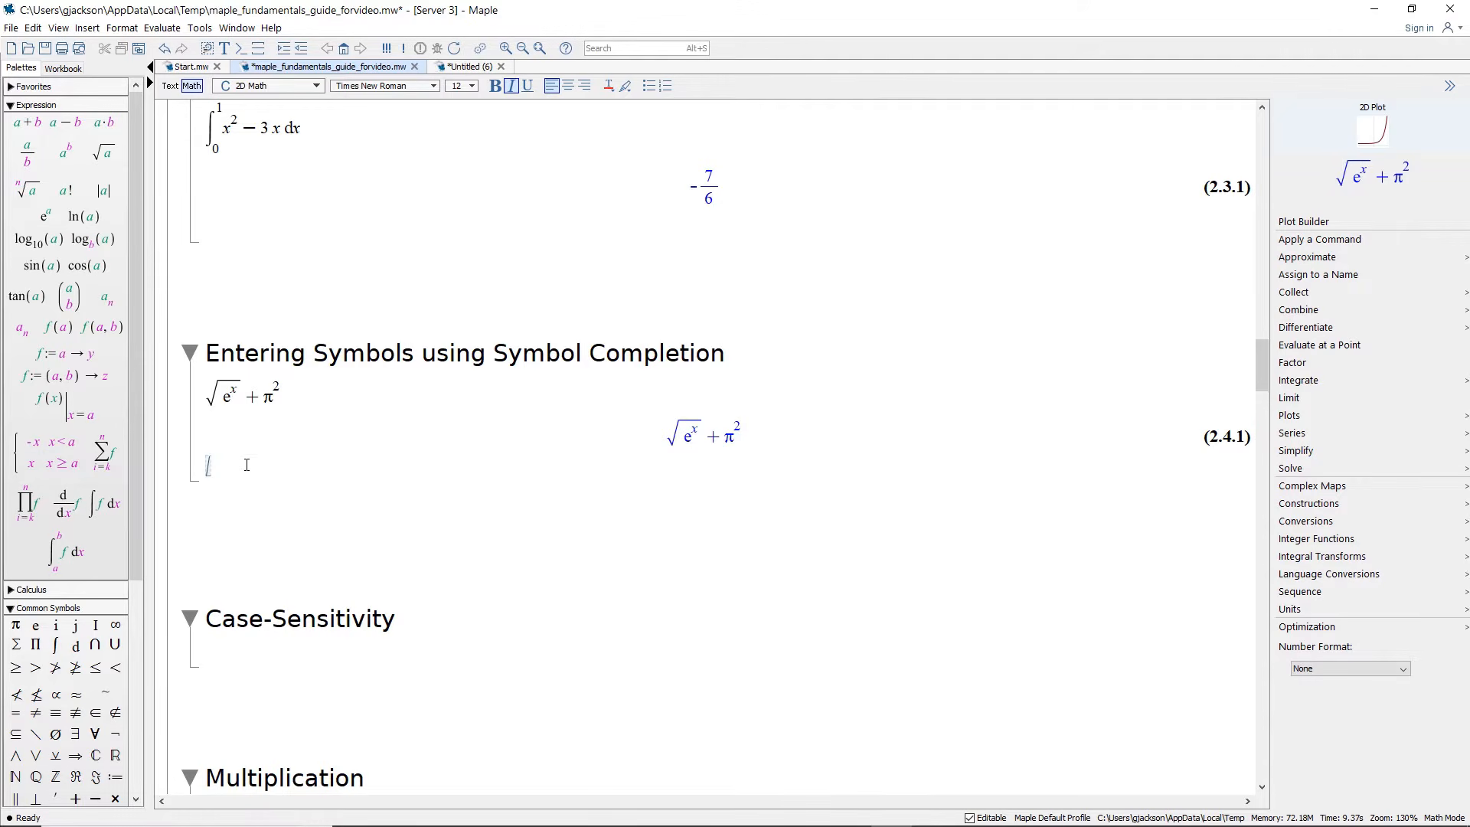
type("e")
key("Escape")
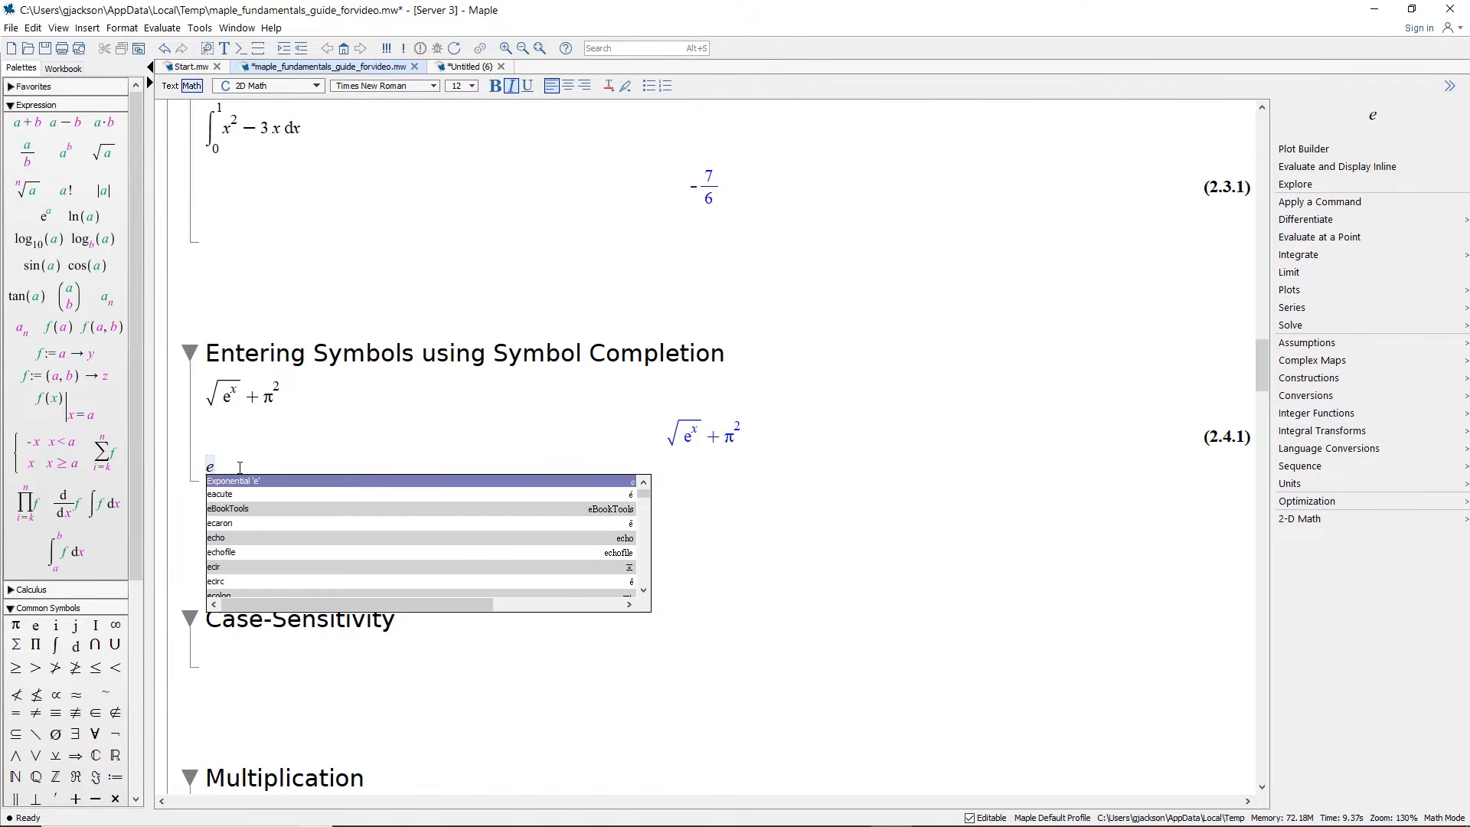
key("Return")
key("BackSpace")
Step: Try symbol completion for exp on the empty line under the evaluated square root expression, and clear the entry
type("exp")
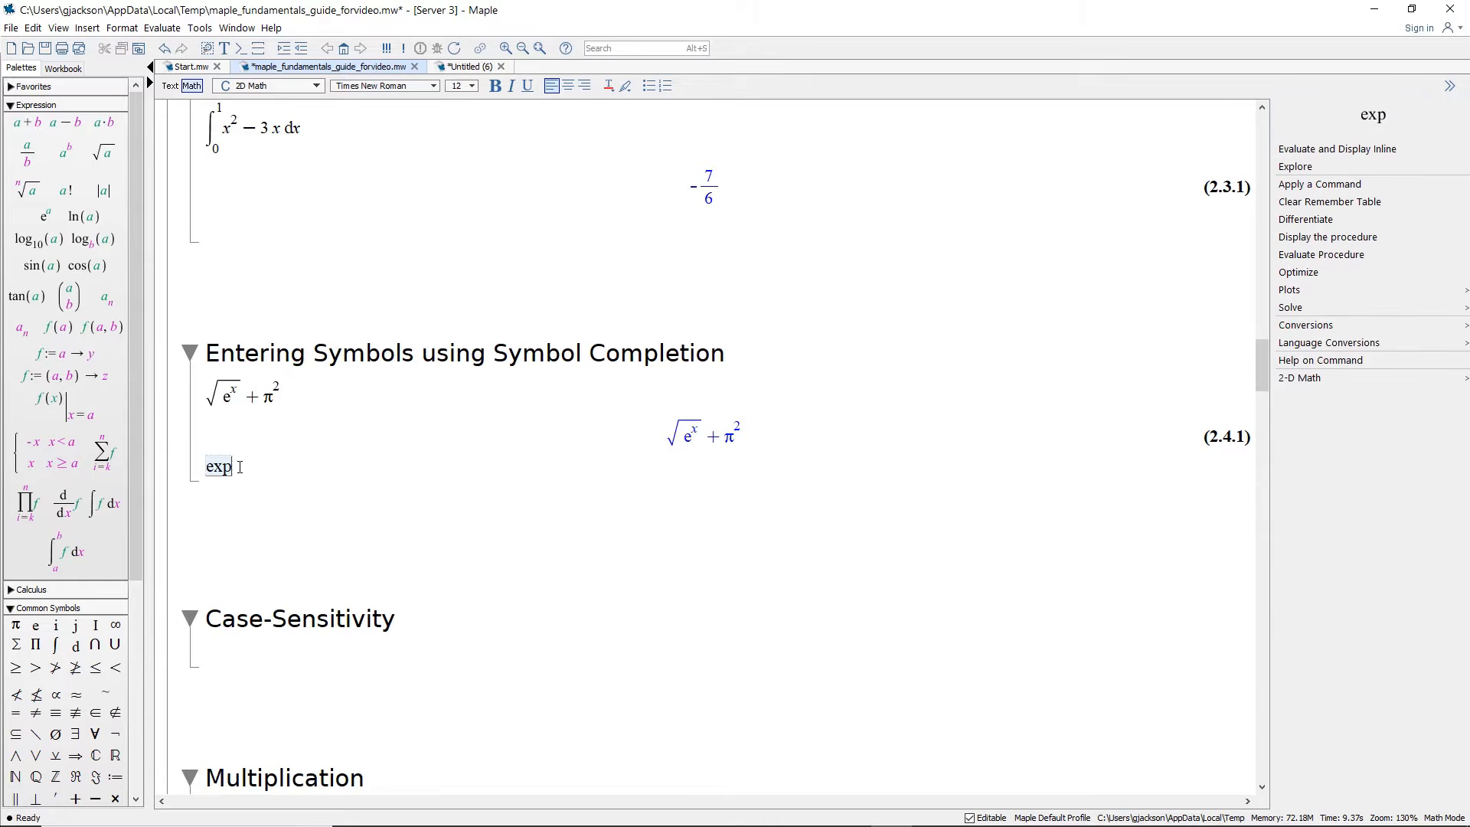
key("Escape")
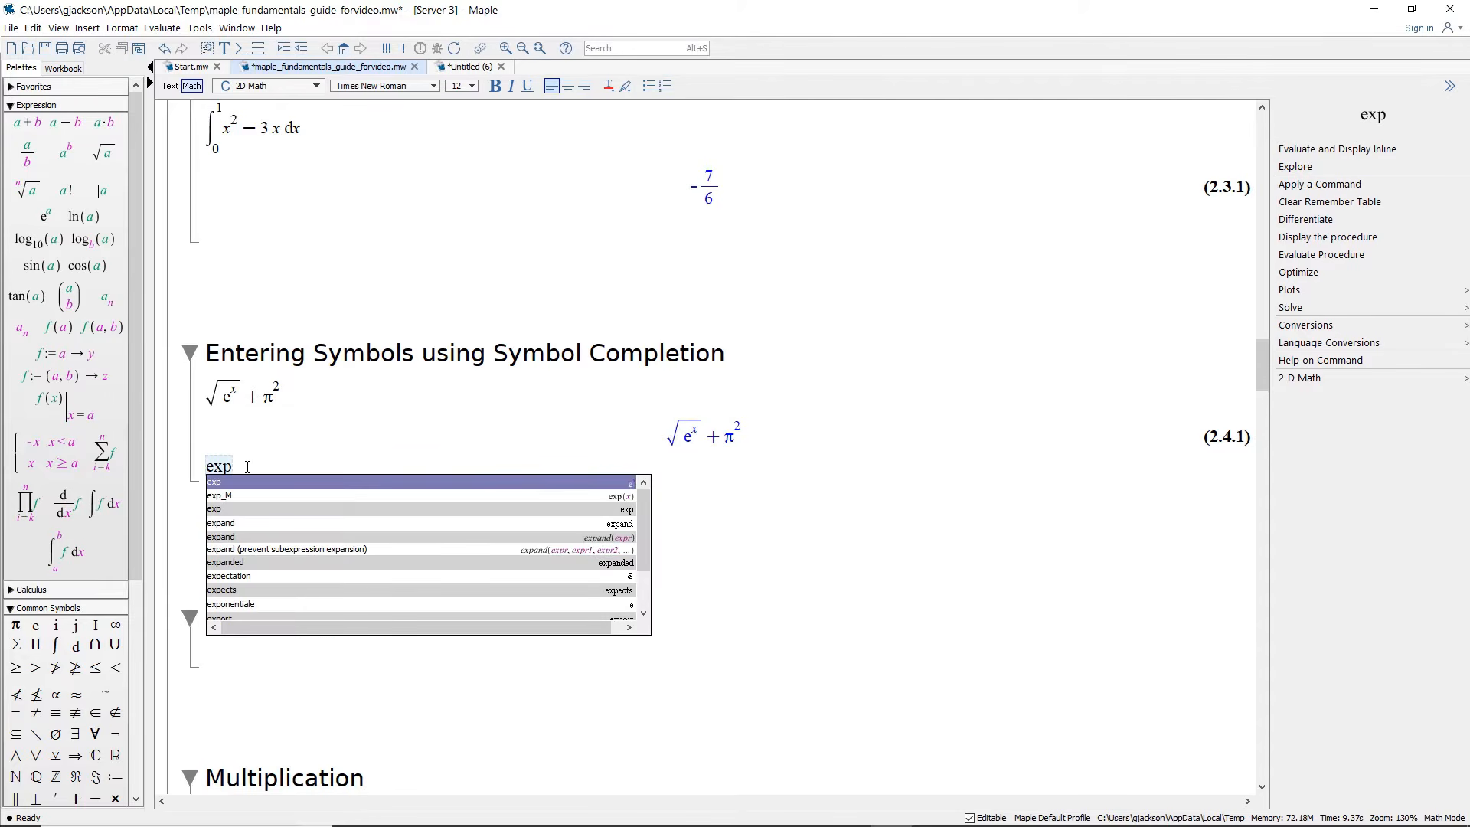
key("Return")
left_click_drag(234, 472, 208, 471)
key("BackSpace")
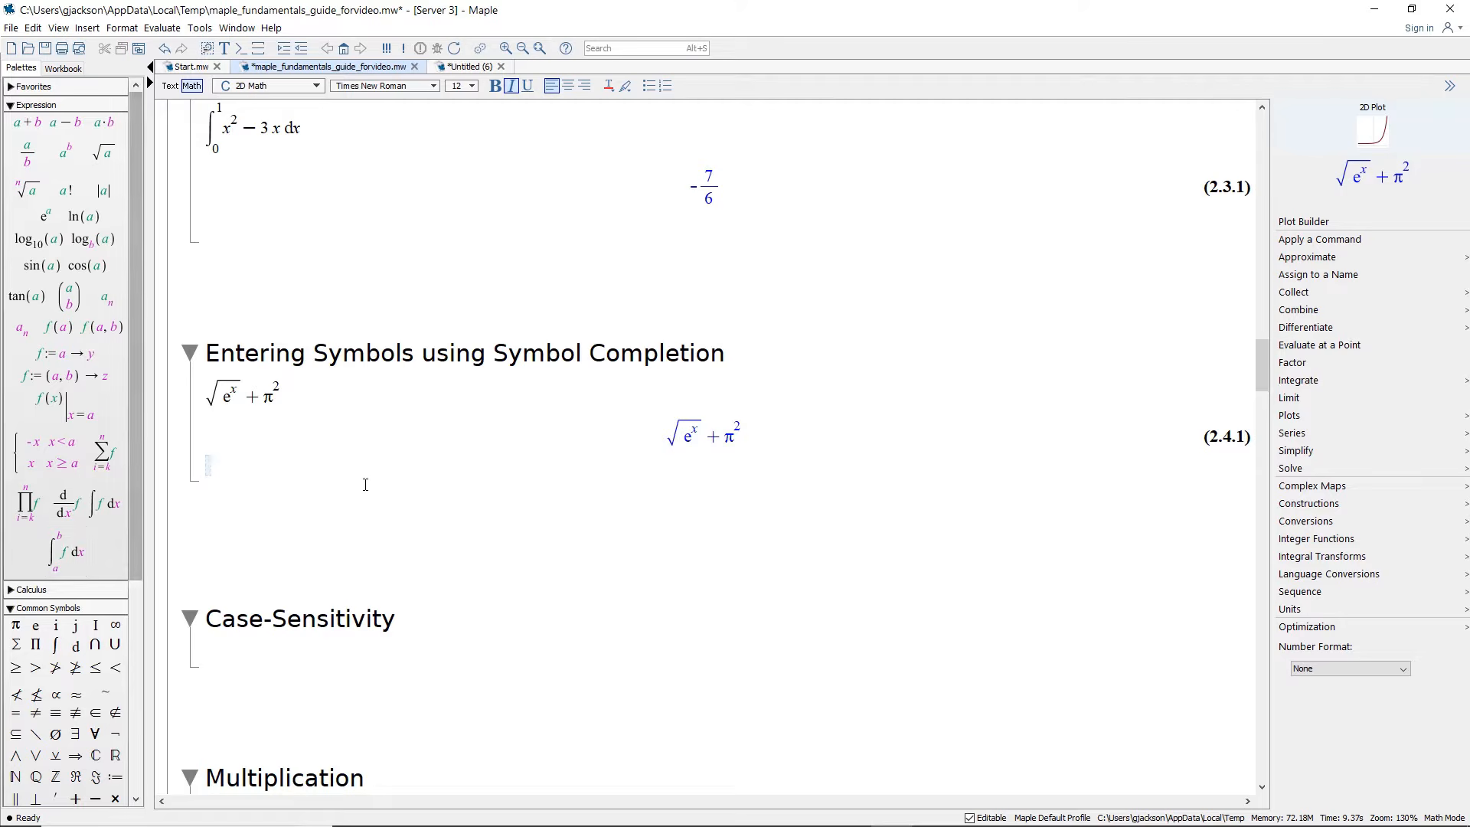
Step: Insert a definite integral template on the empty line using symbol completion for int
type("int")
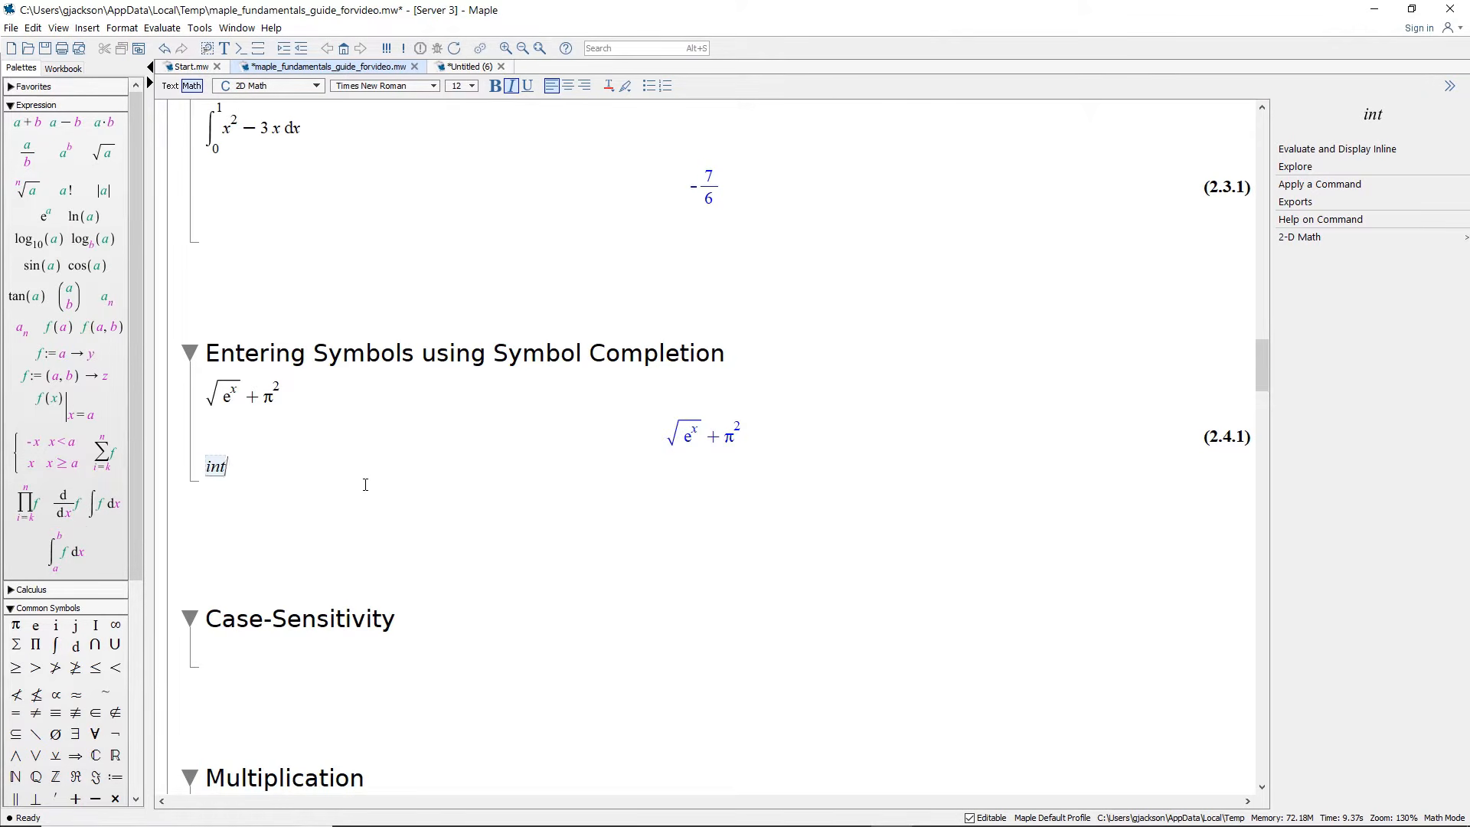
key("Escape")
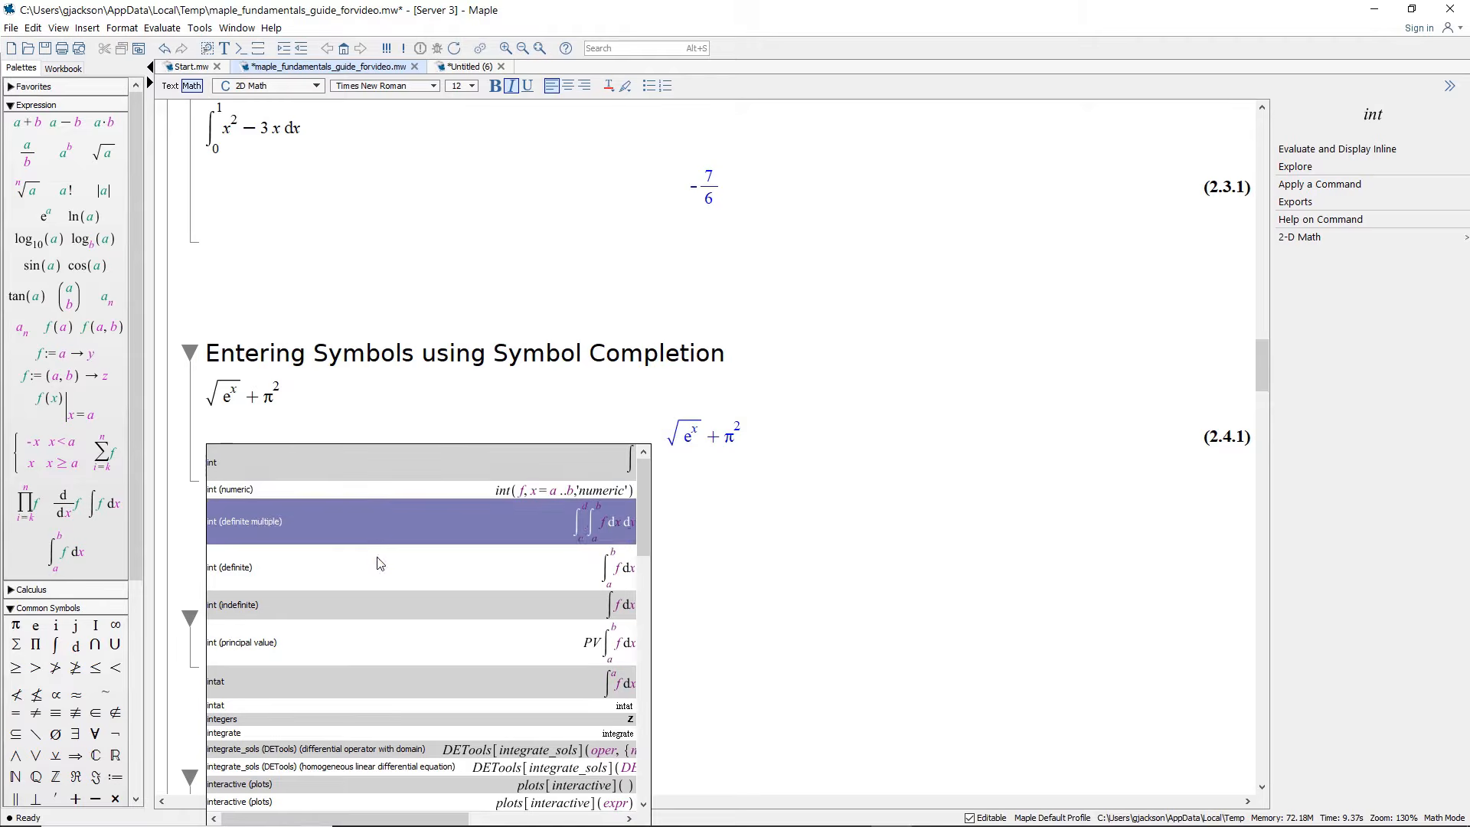
left_click(527, 567)
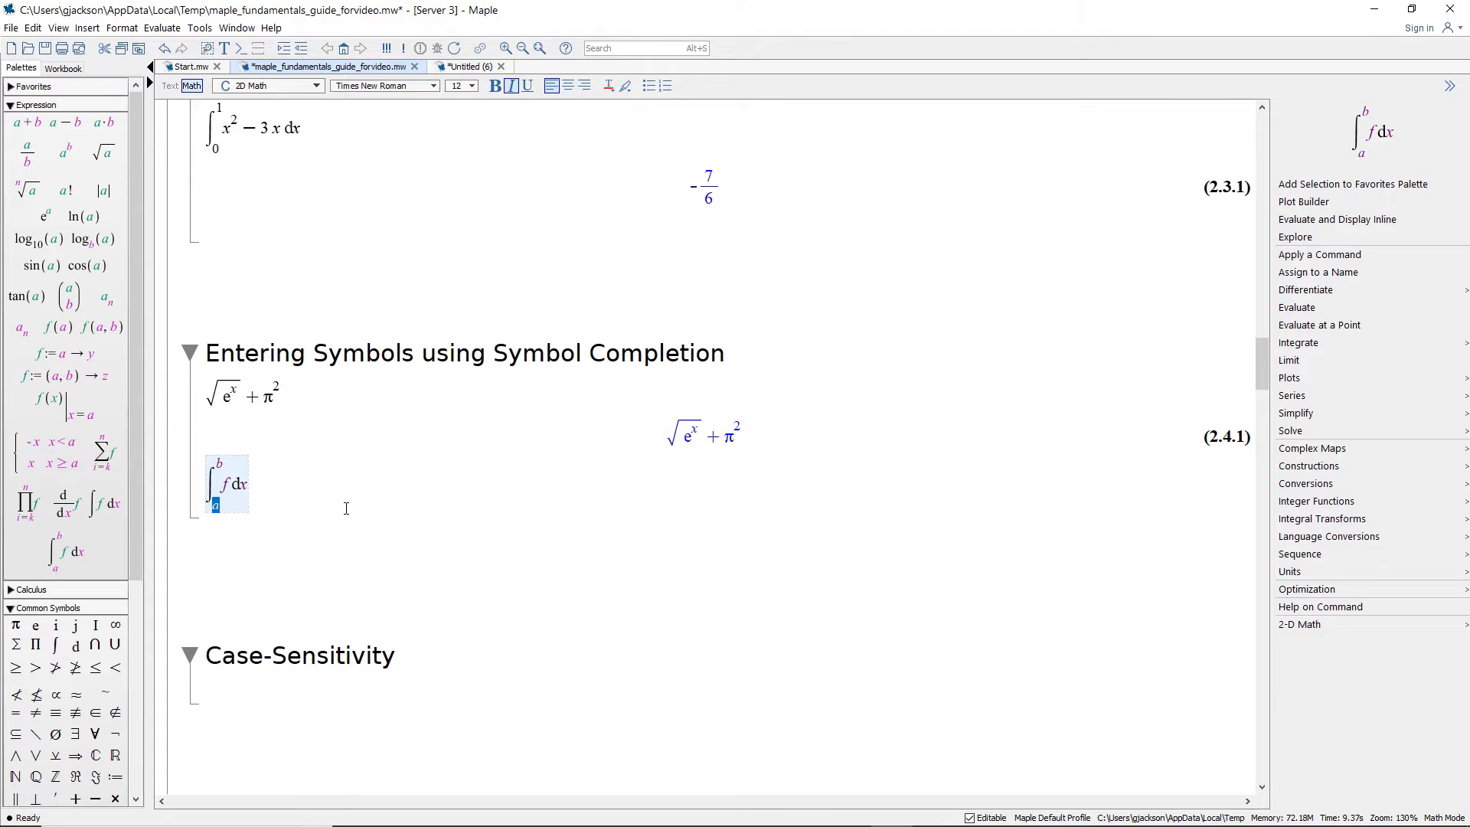
Step: Fill the definite integral with limits 0 and 1 and integrand x, keep x as the variable, and evaluate it on a new line
type("0")
key("Tab")
type("1")
key("Tab")
type("x")
key("Tab")
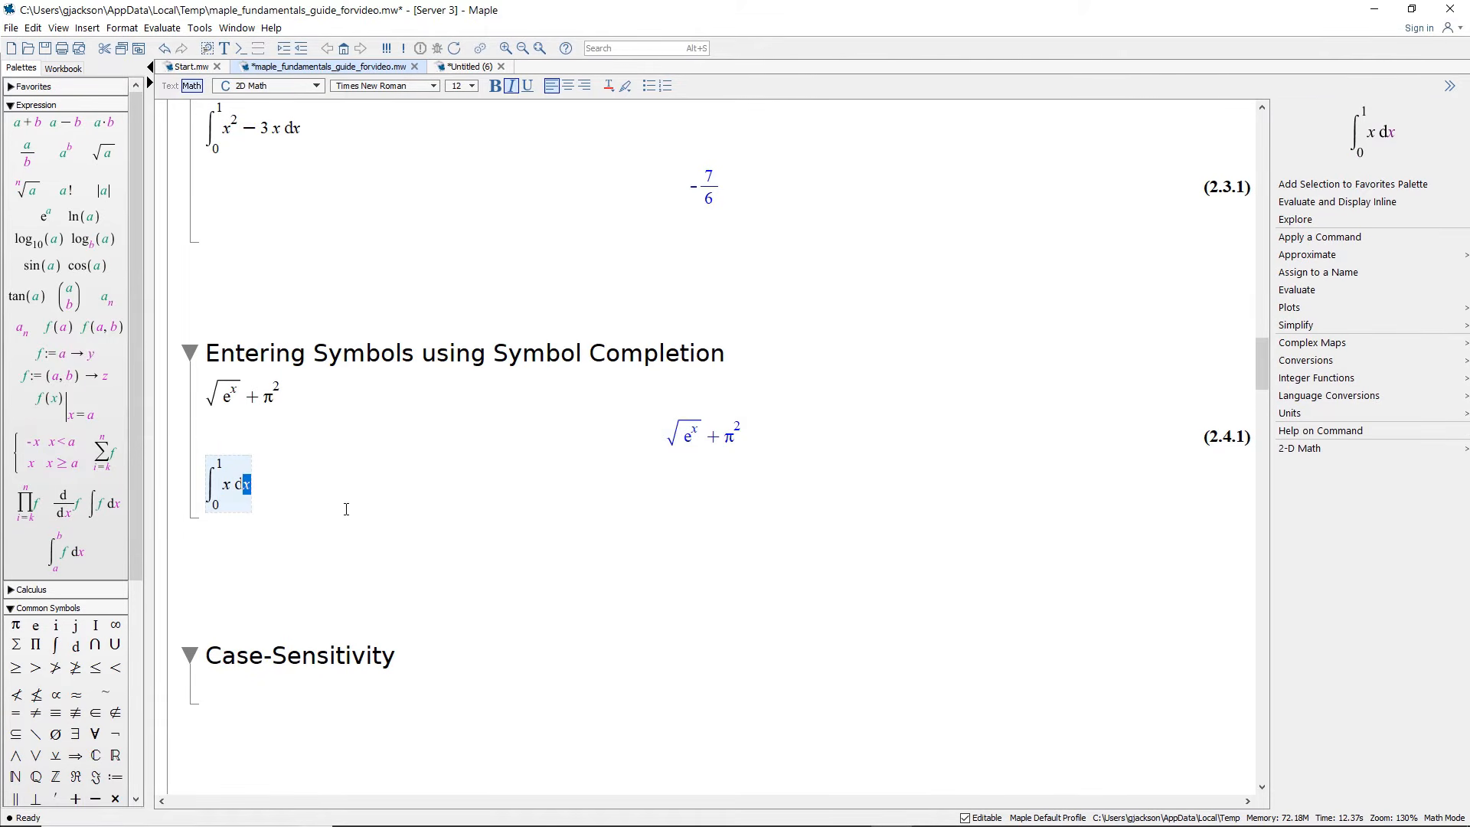
key("Return")
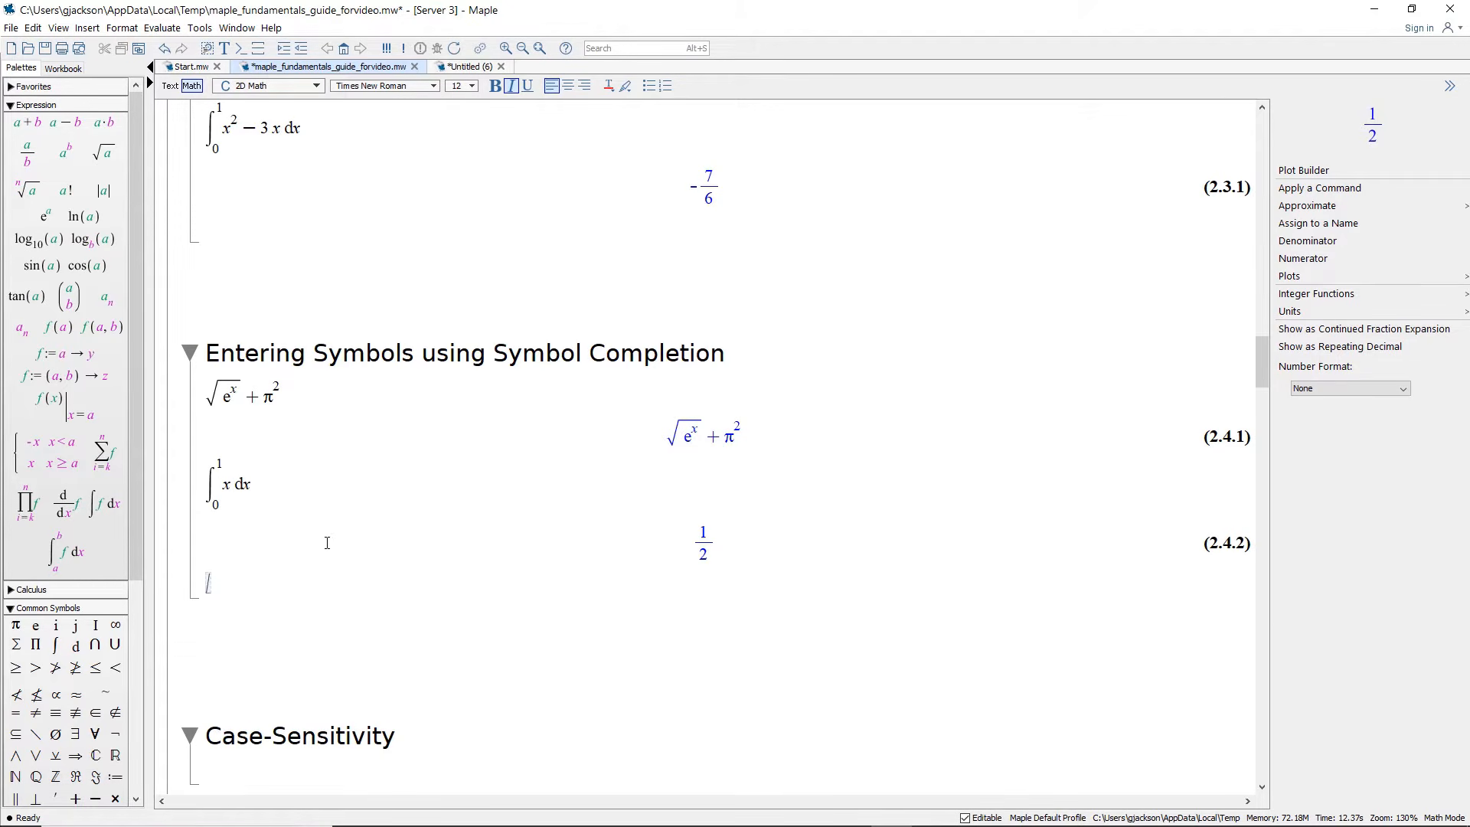
Step: Enter x + x under "Case-Sensitivity" and evaluate it inline
scroll(314, 555, "down", 5)
scroll(306, 557, "down", 2)
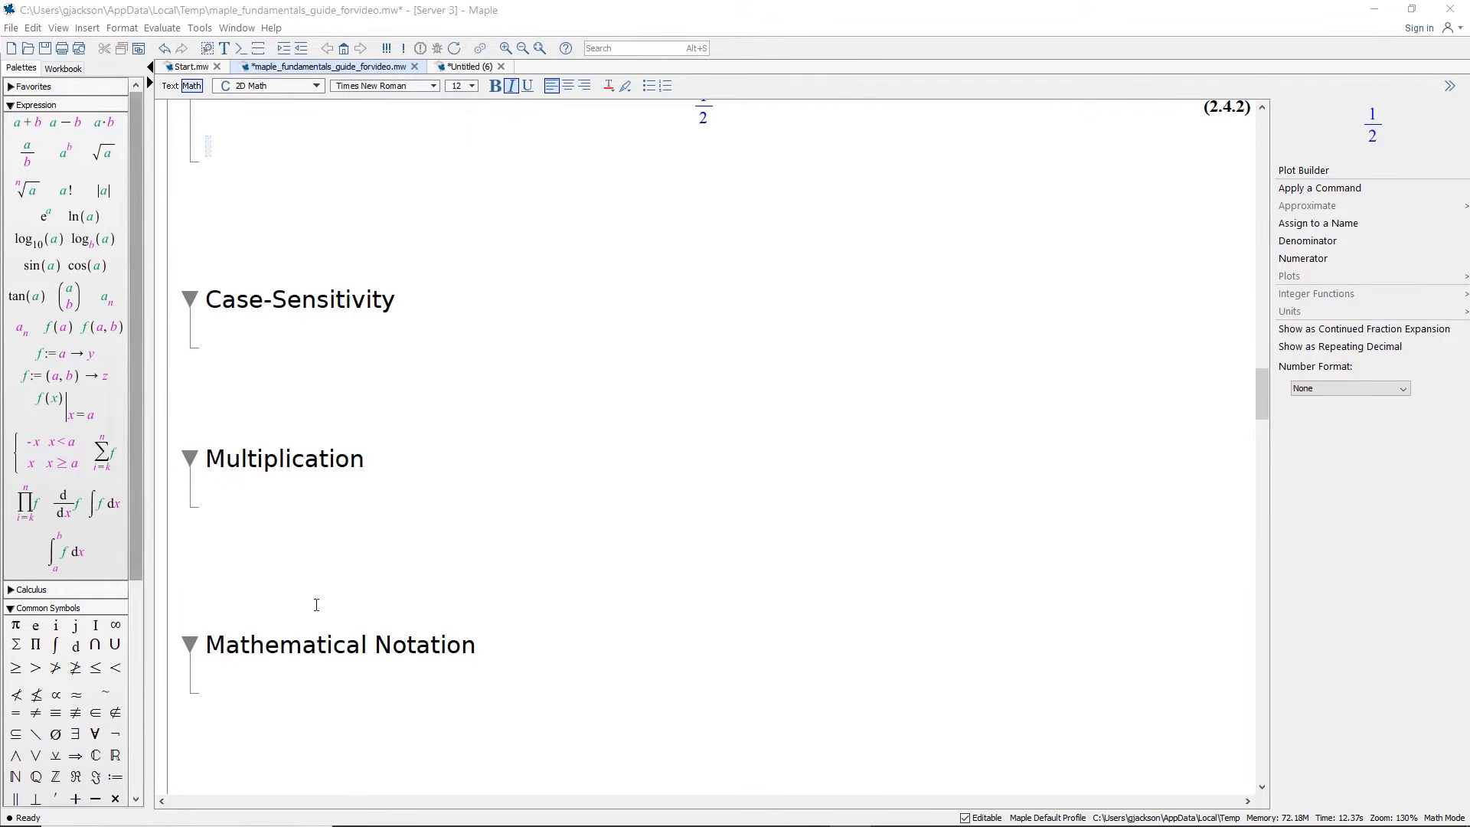
left_click(241, 329)
type("x+x")
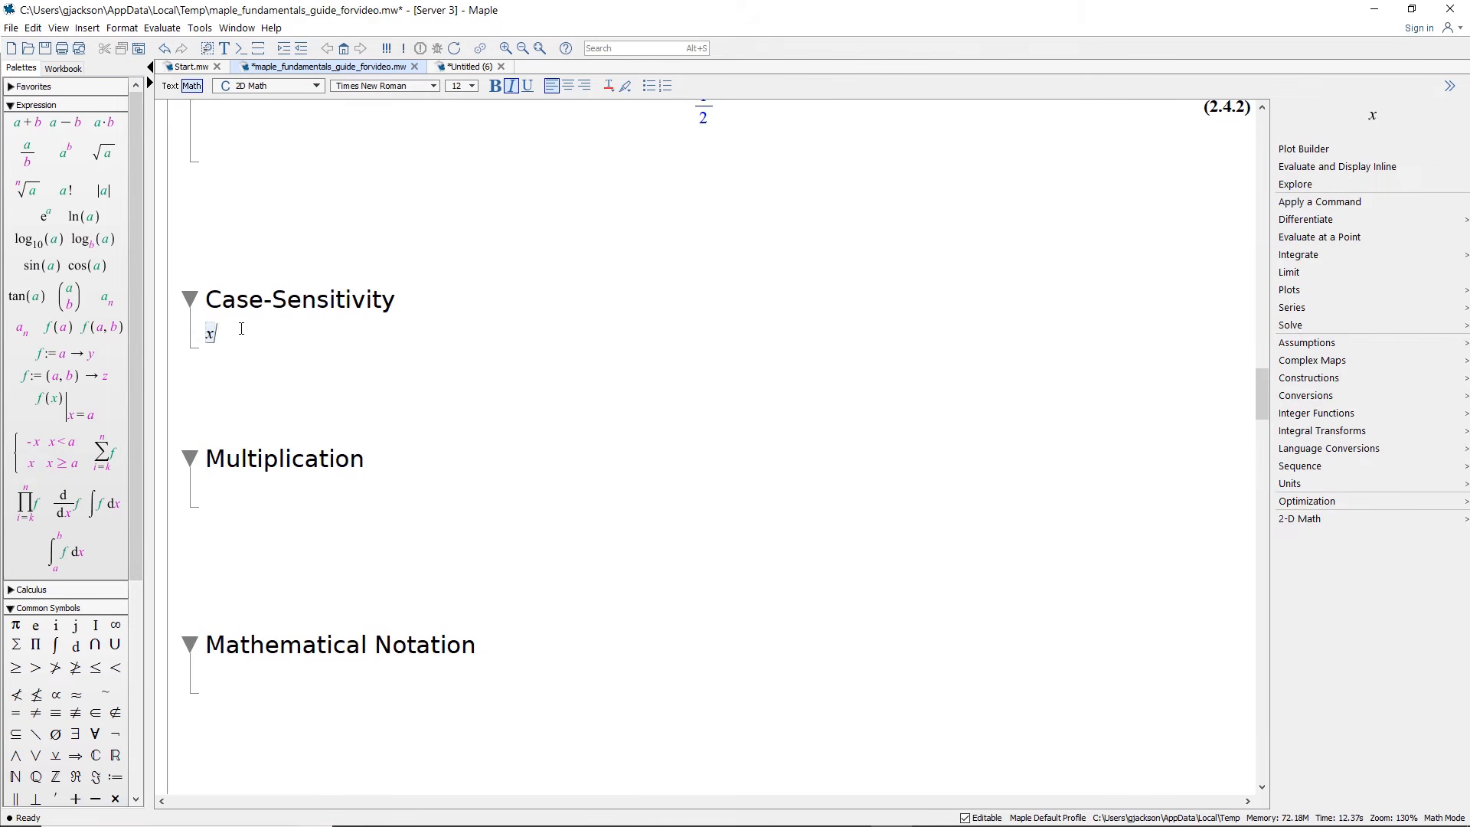
key("alt+Return")
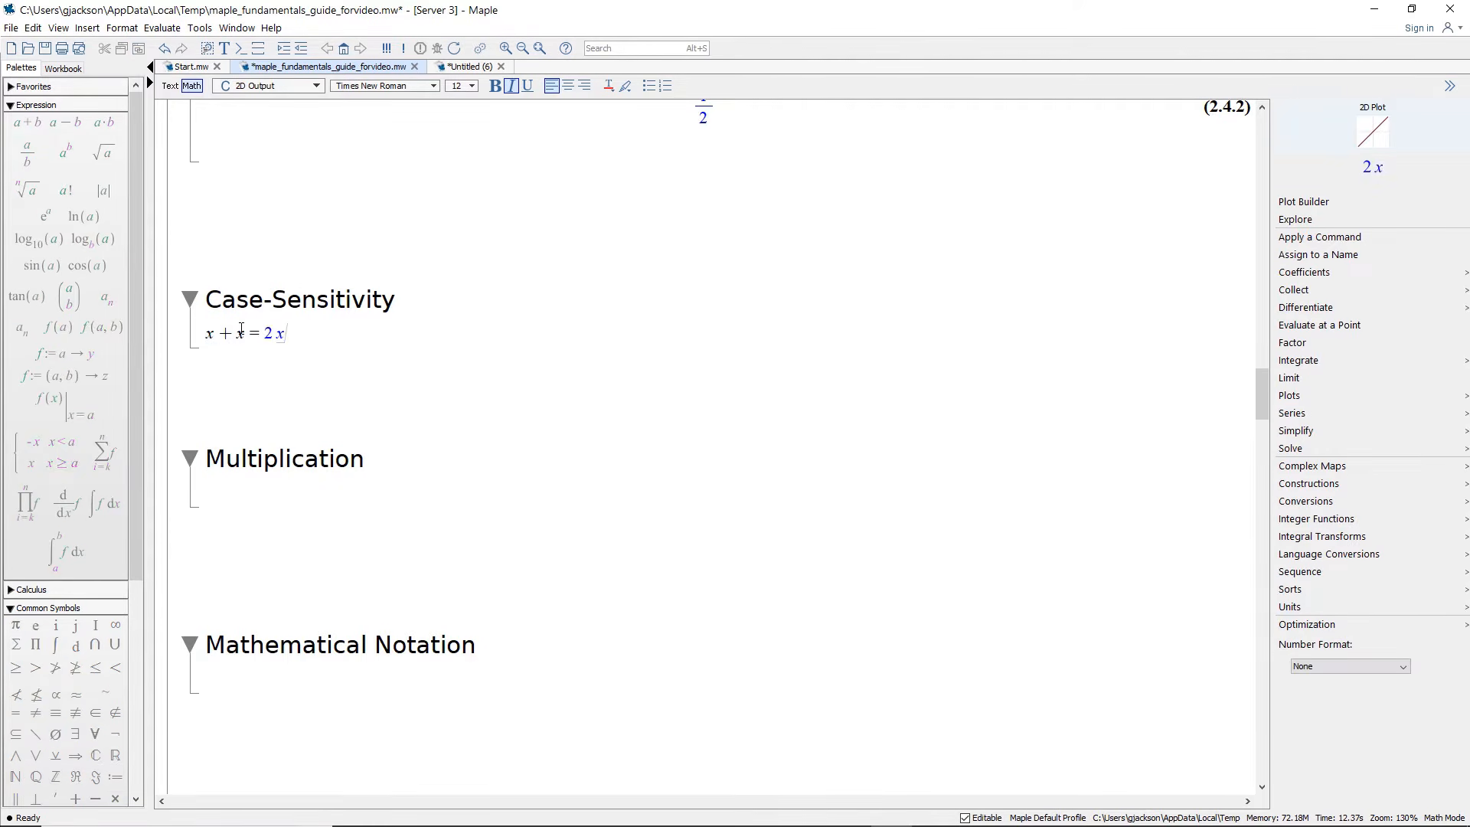
Step: Add y + Y on a new line under "Case-Sensitivity" and evaluate it inline
key("Return")
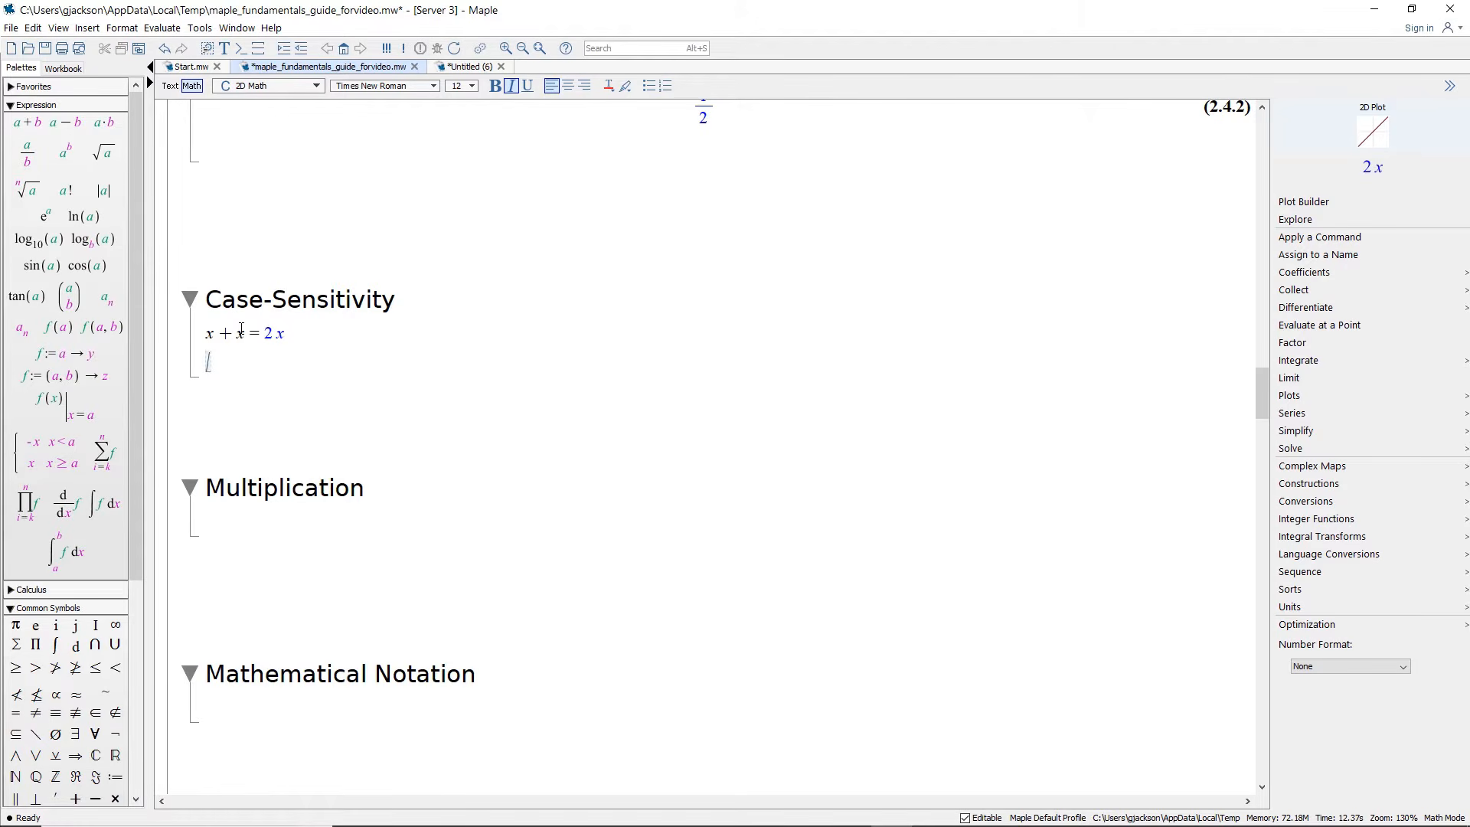
type("y + Y")
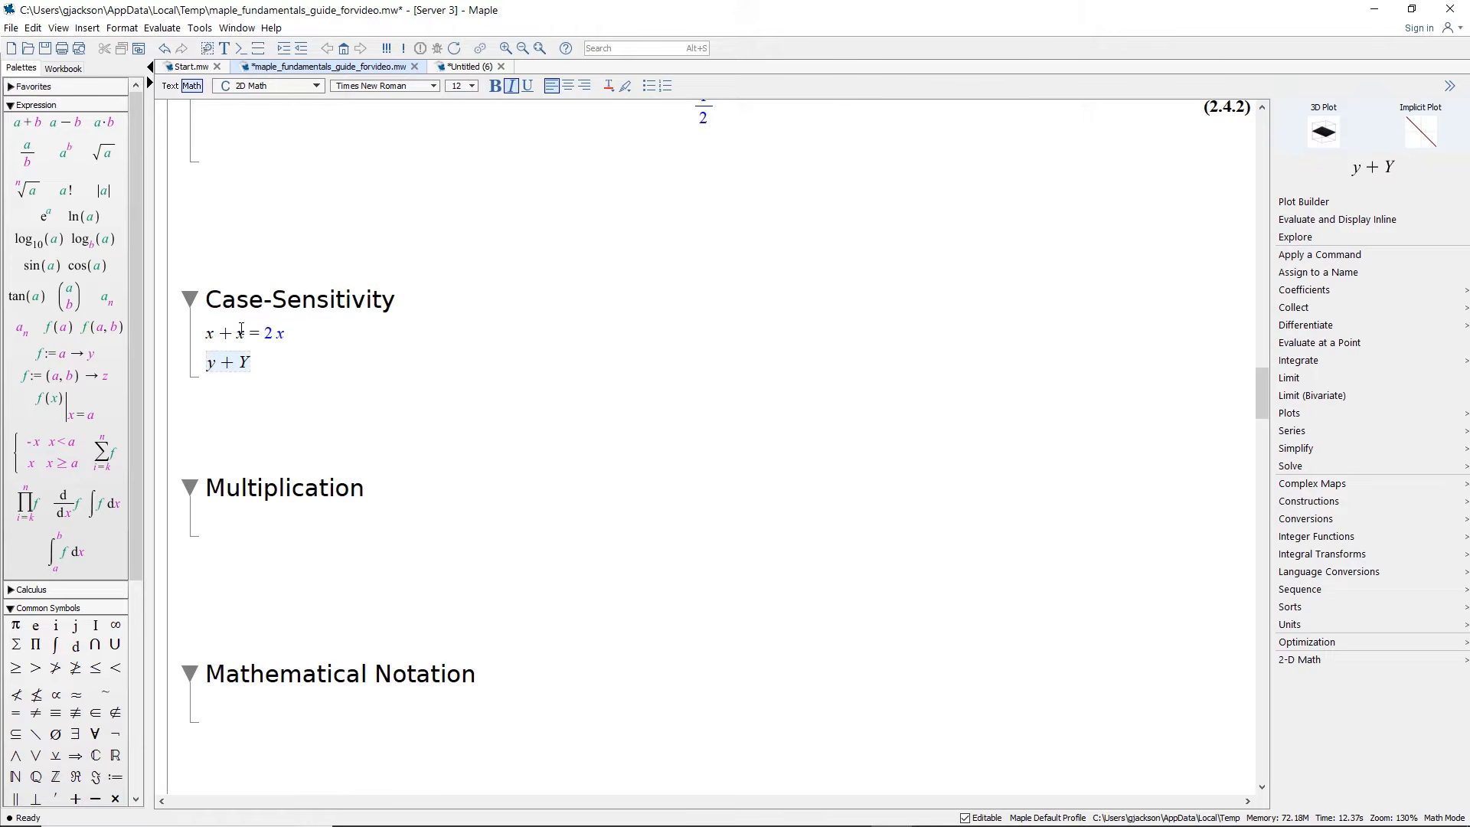
key("alt+Return")
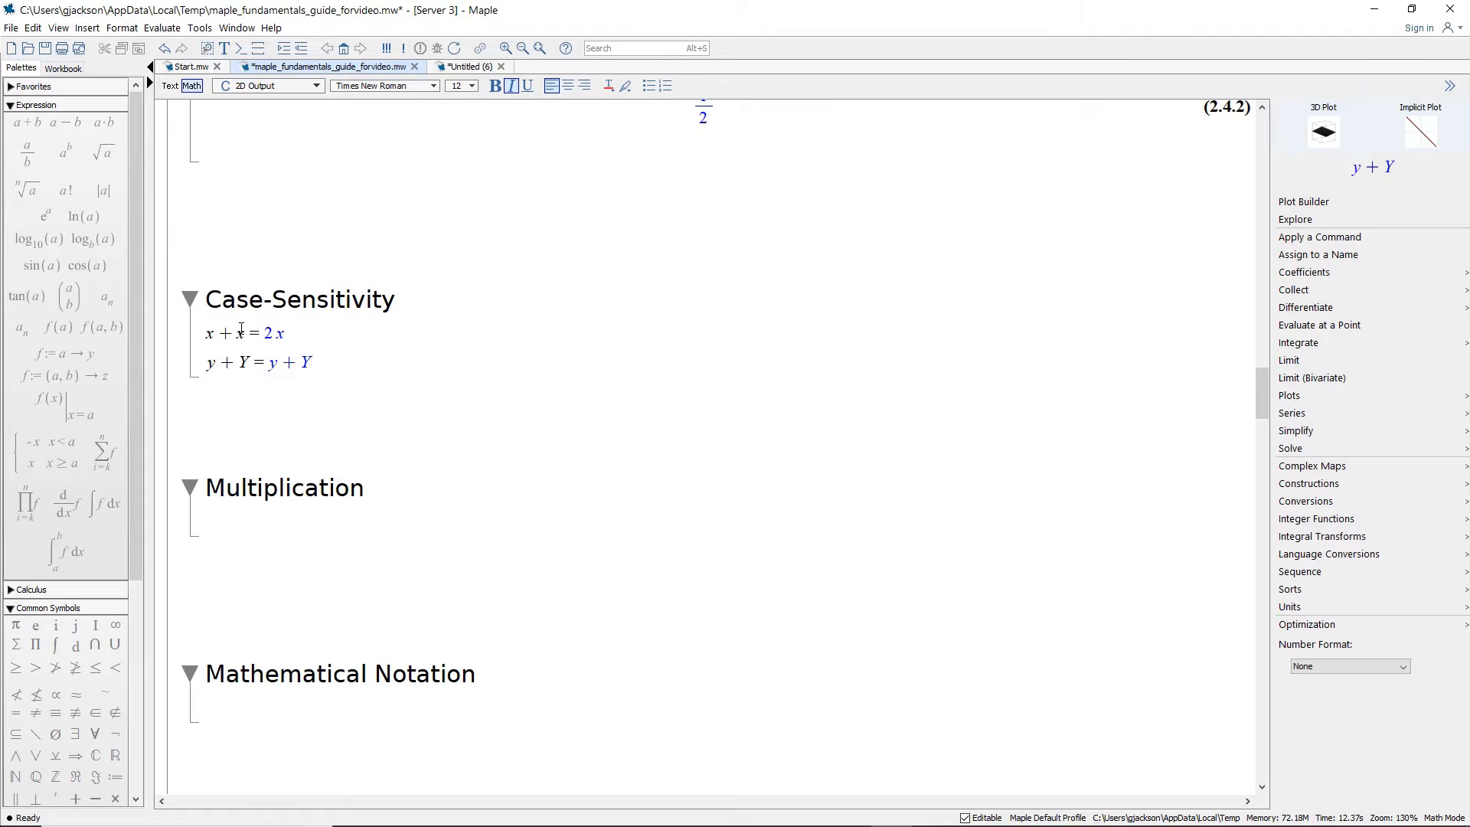
Step: Enter 3x + 4x with implicit multiplication under "Multiplication" and evaluate it inline
left_click(251, 513)
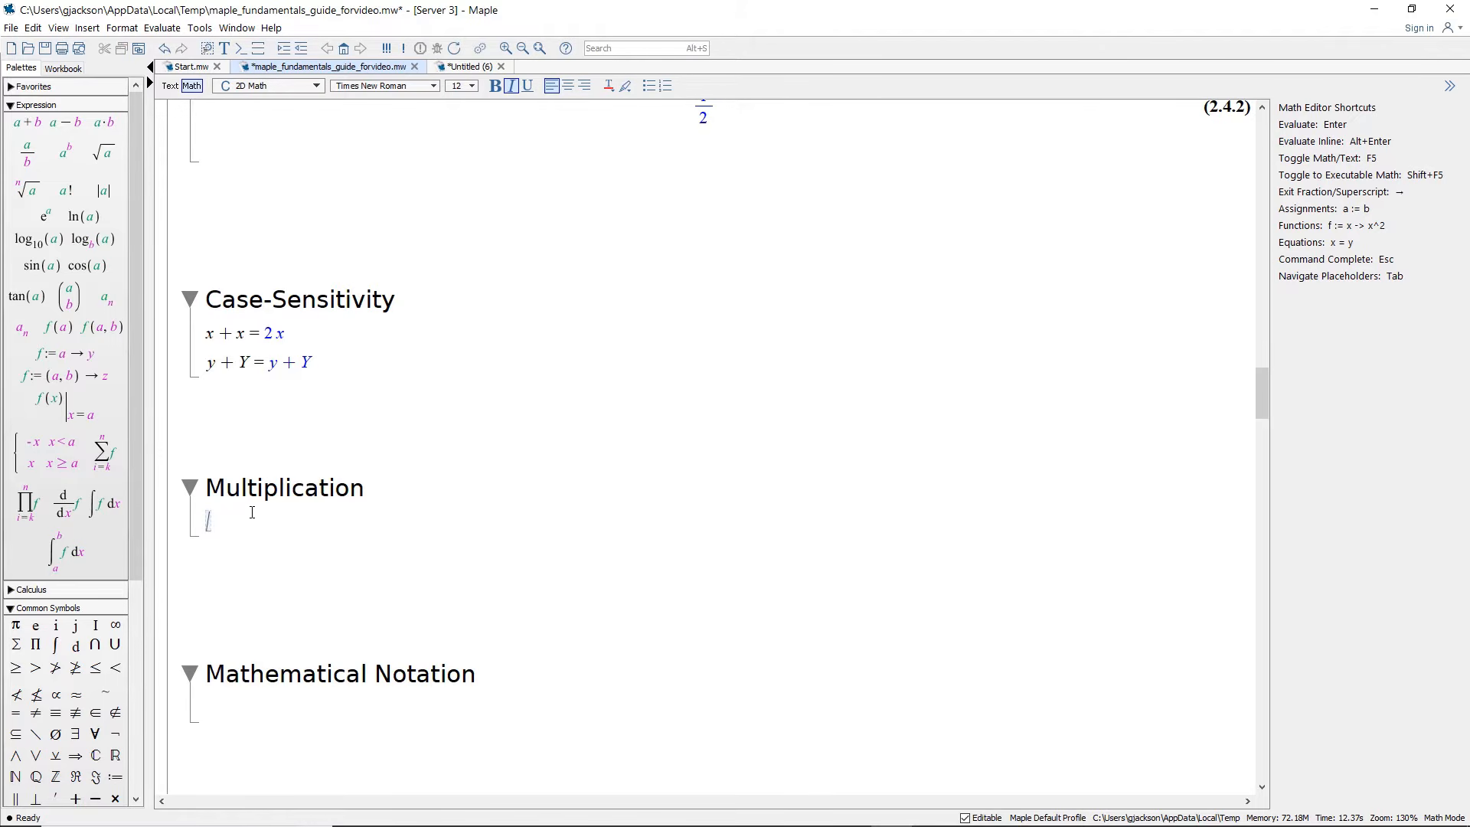
type("3")
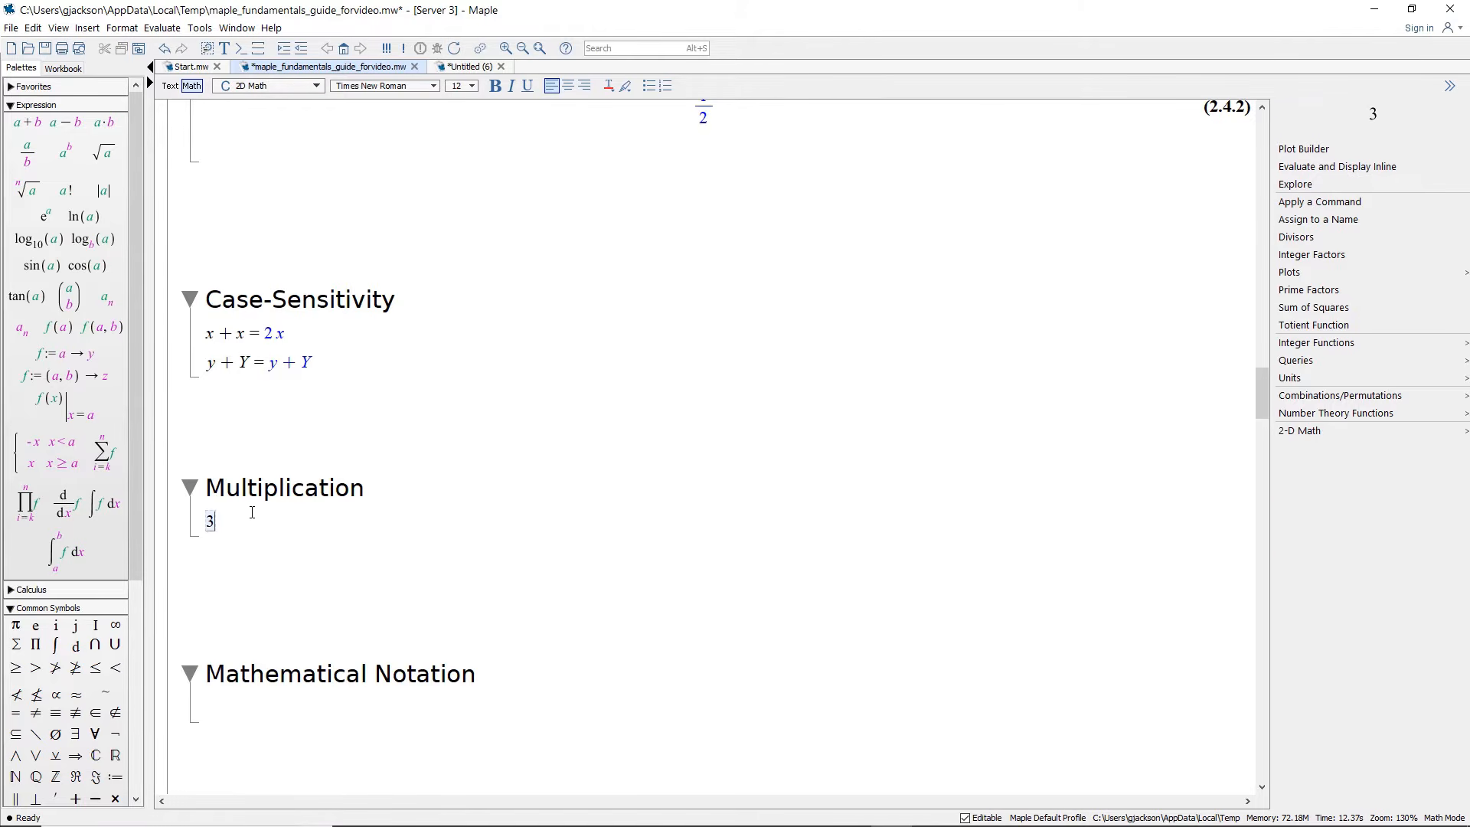
type("x+4x")
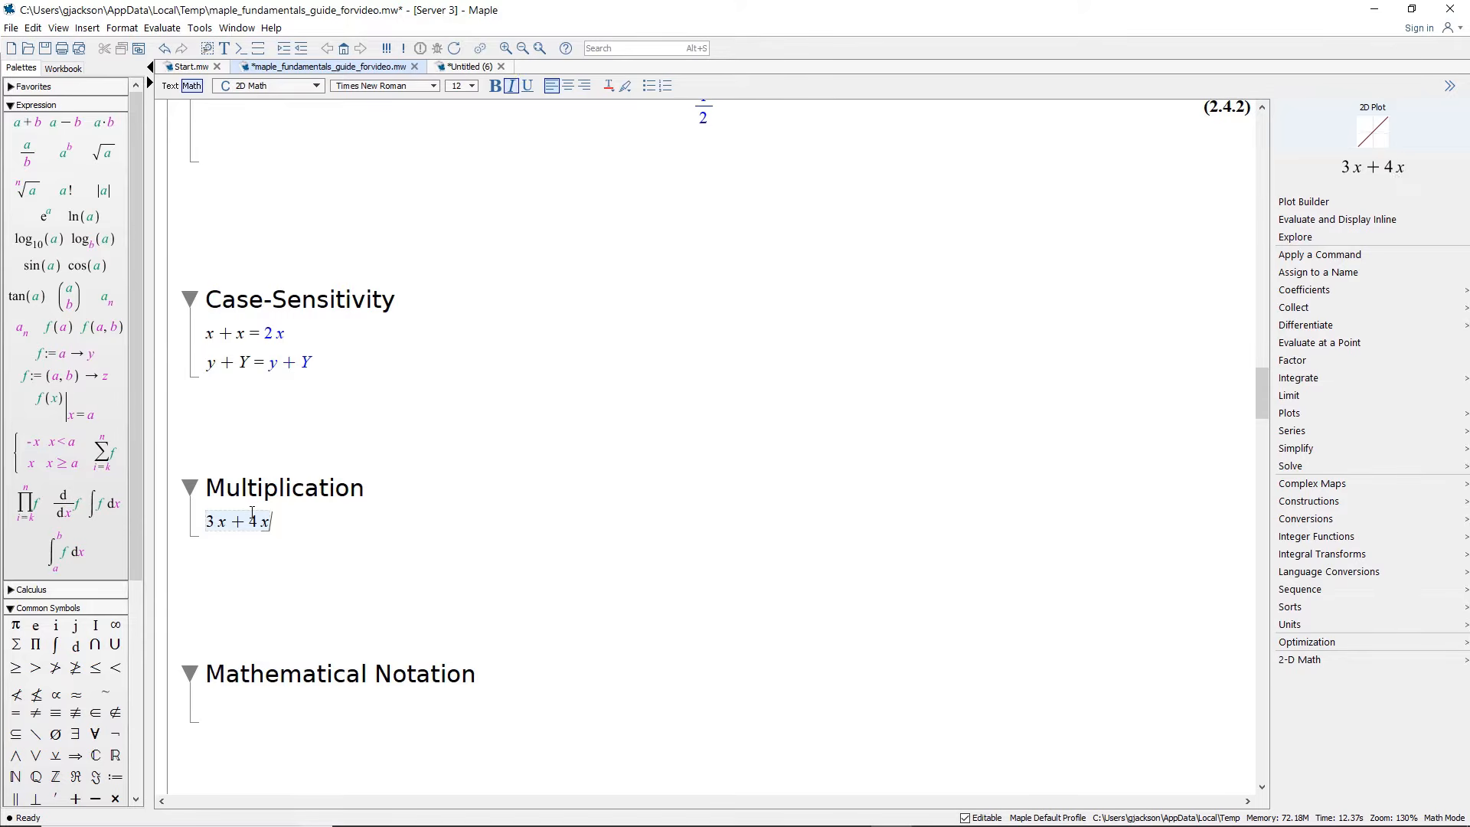
key("ctrl+equal")
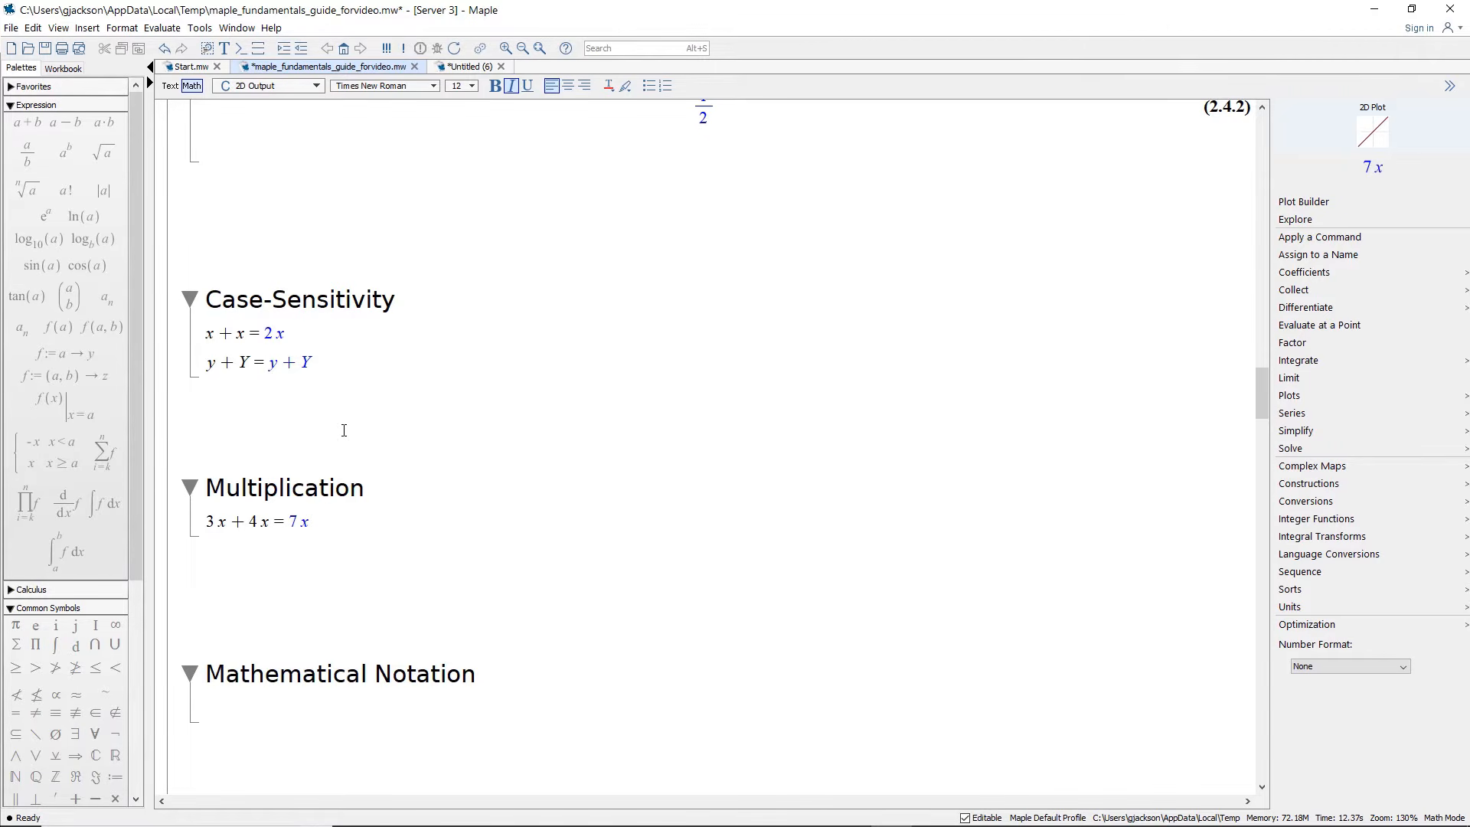
Step: On a new line under "Multiplication", enter 3·x + 5x with an explicit multiplication sign in the first term and evaluate it inline
key("Return")
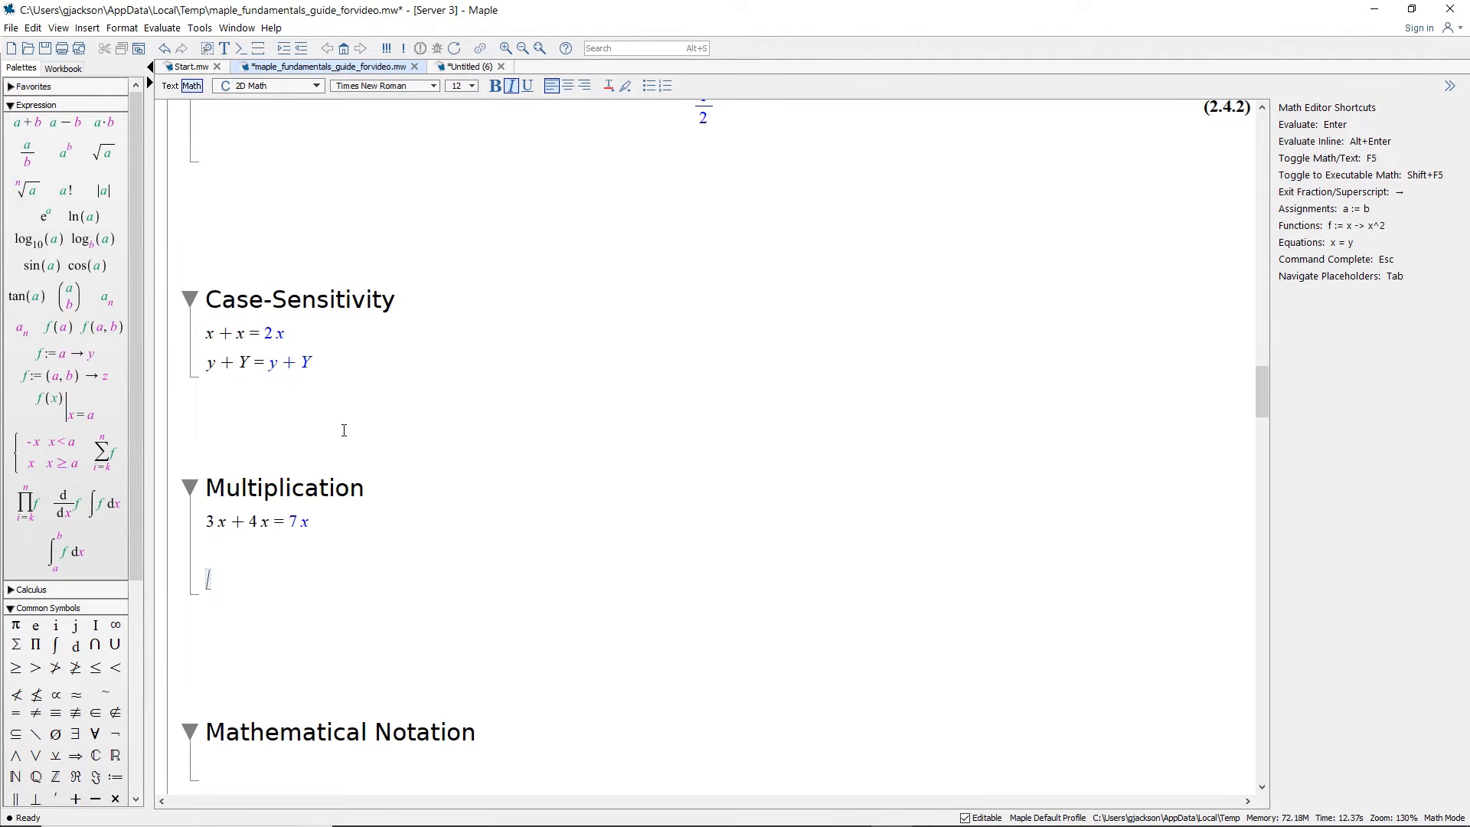
type("3")
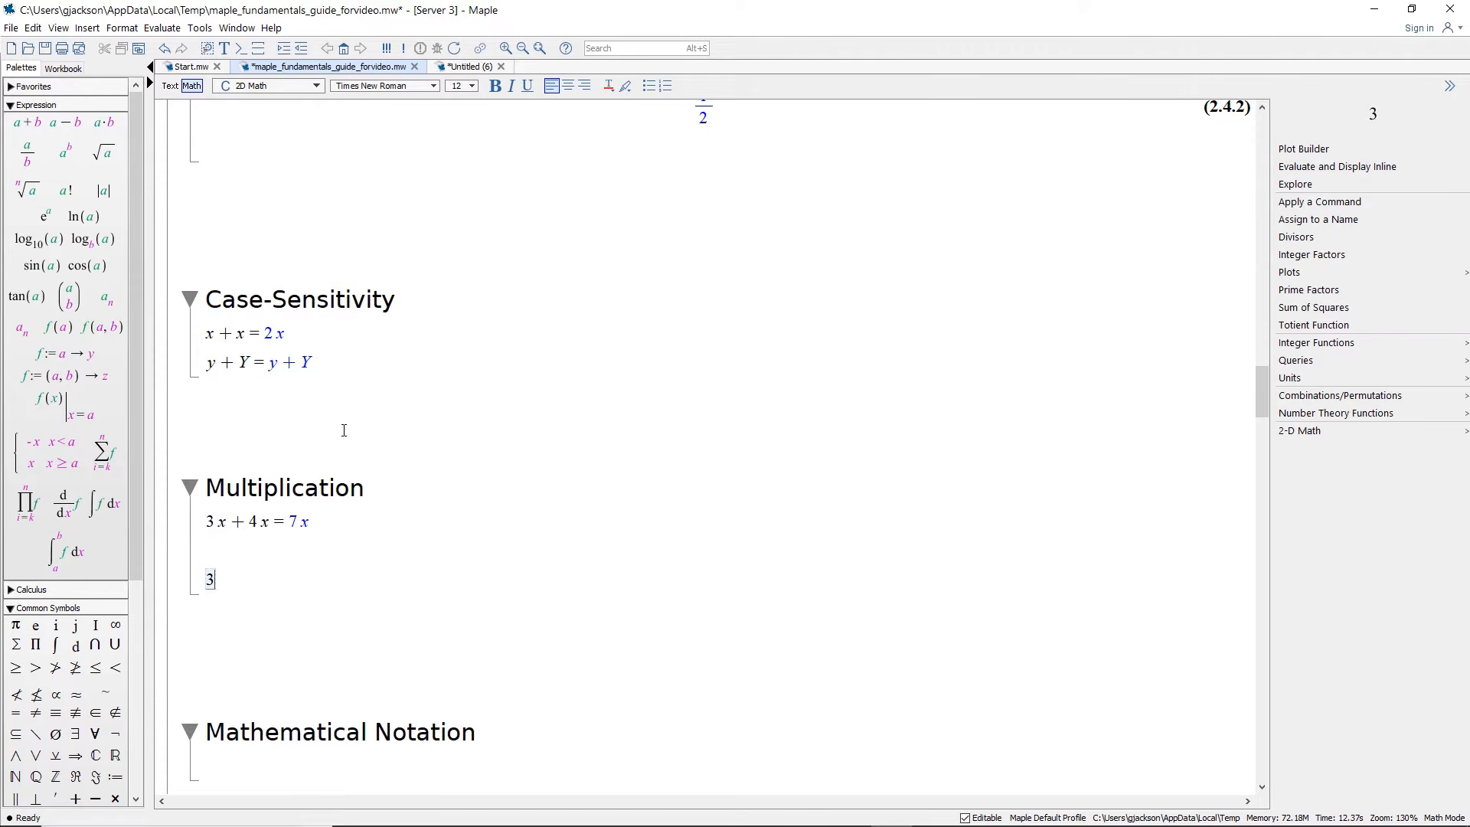
type("*")
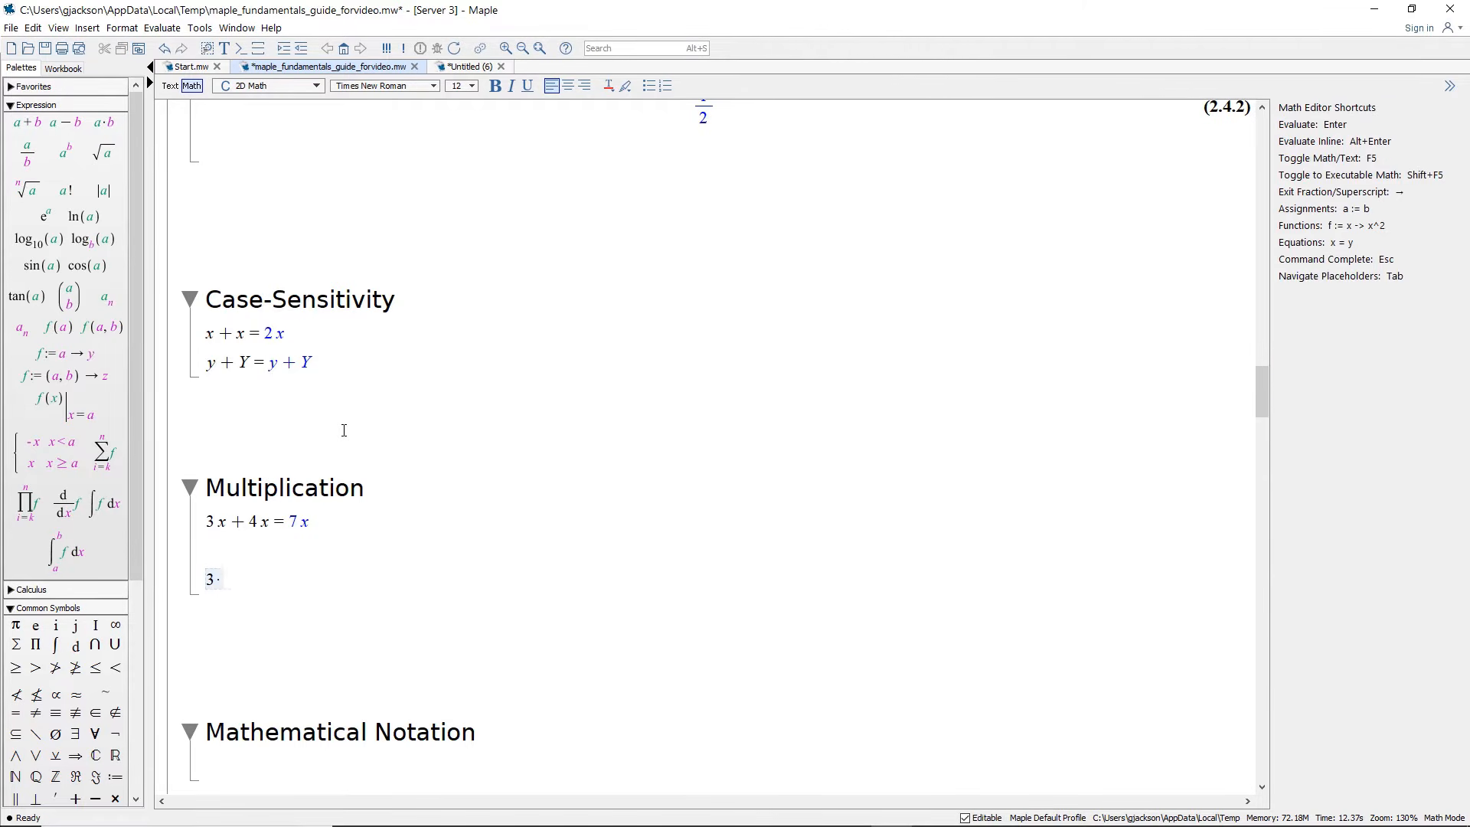
type("x+5x")
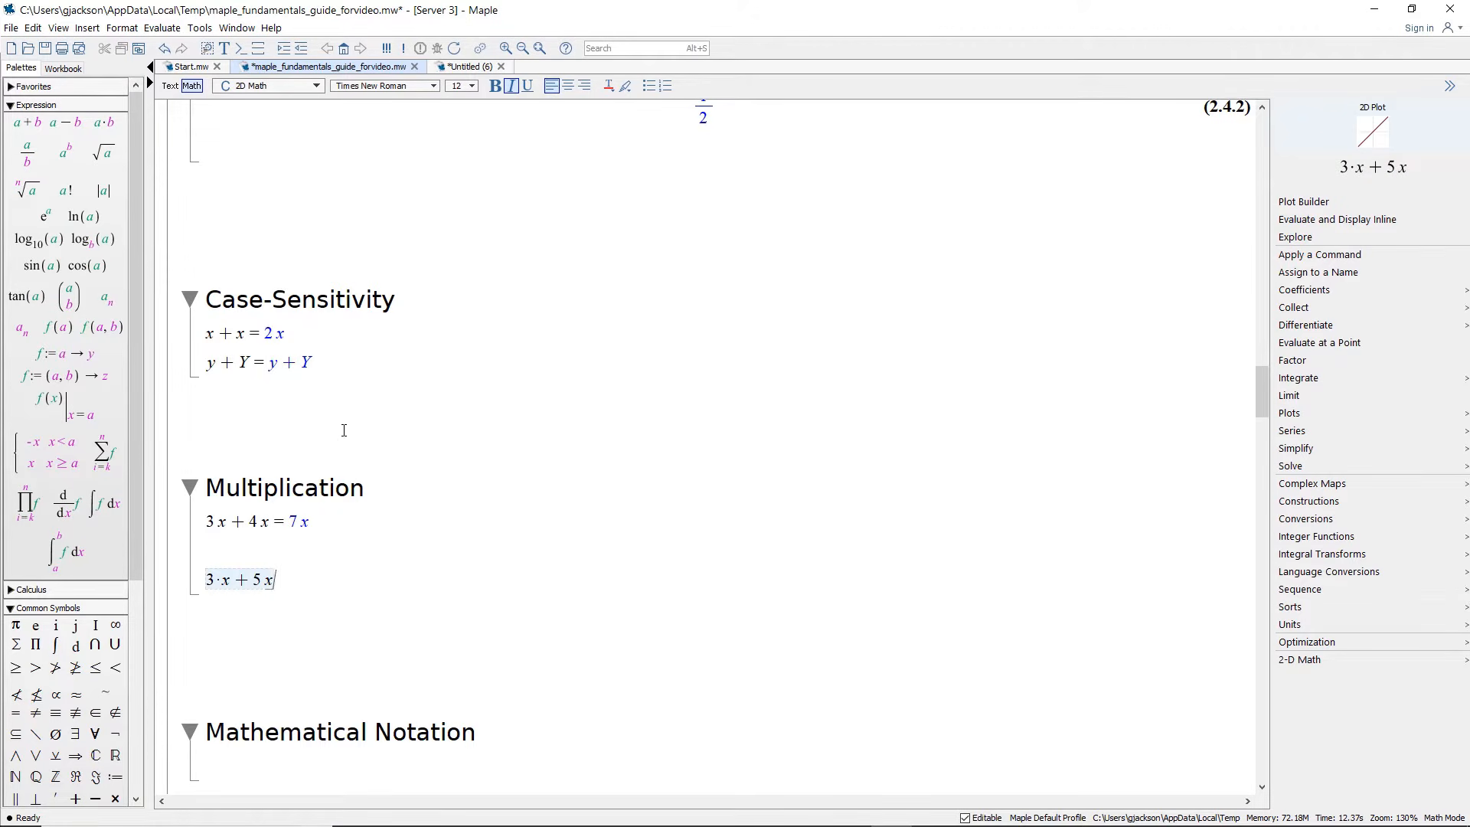
key("ctrl+equal")
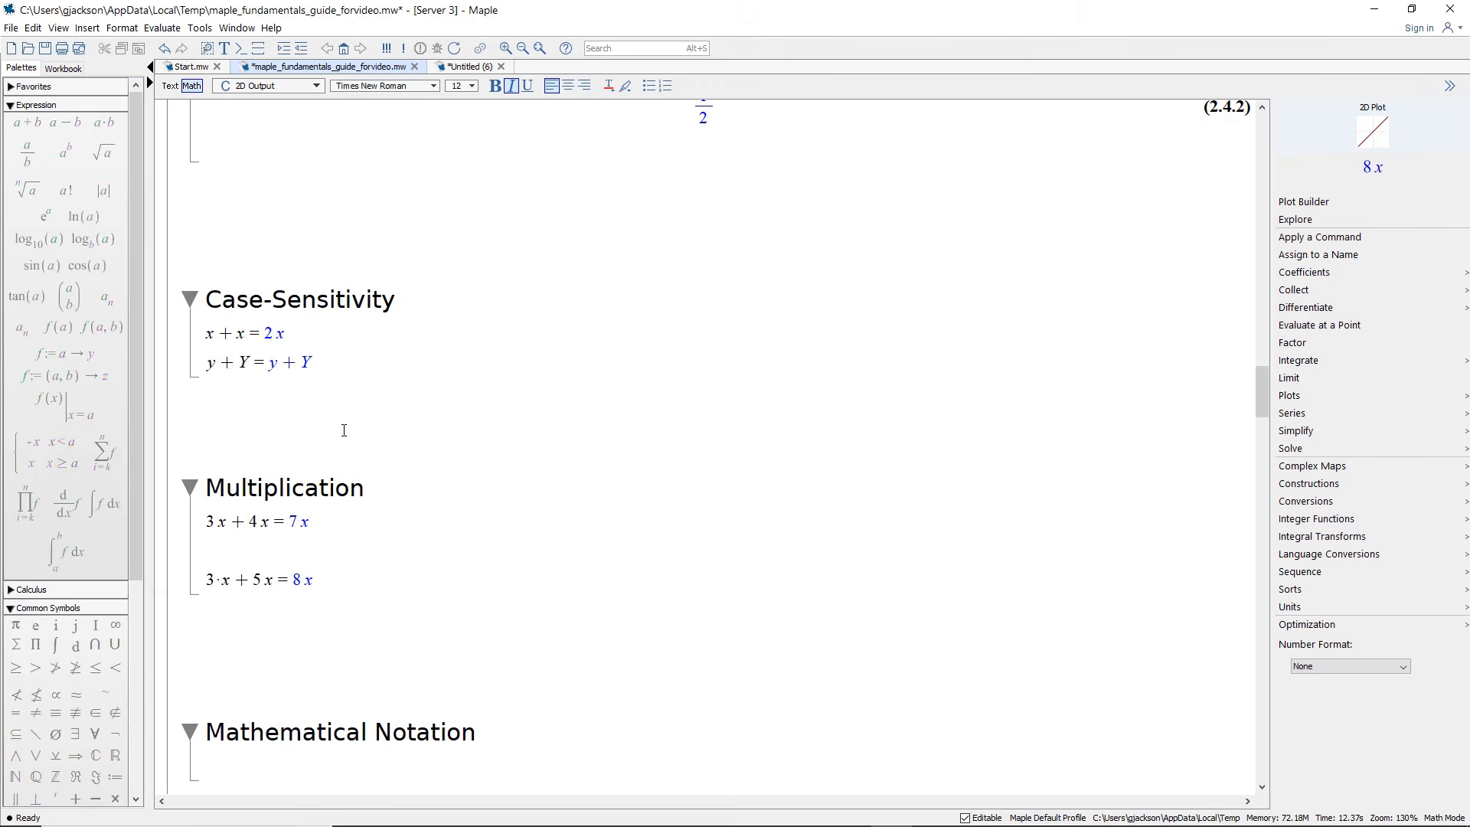
Step: On a new line, enter x y + xy, with a space only in the first product, and evaluate it inline
key("Return")
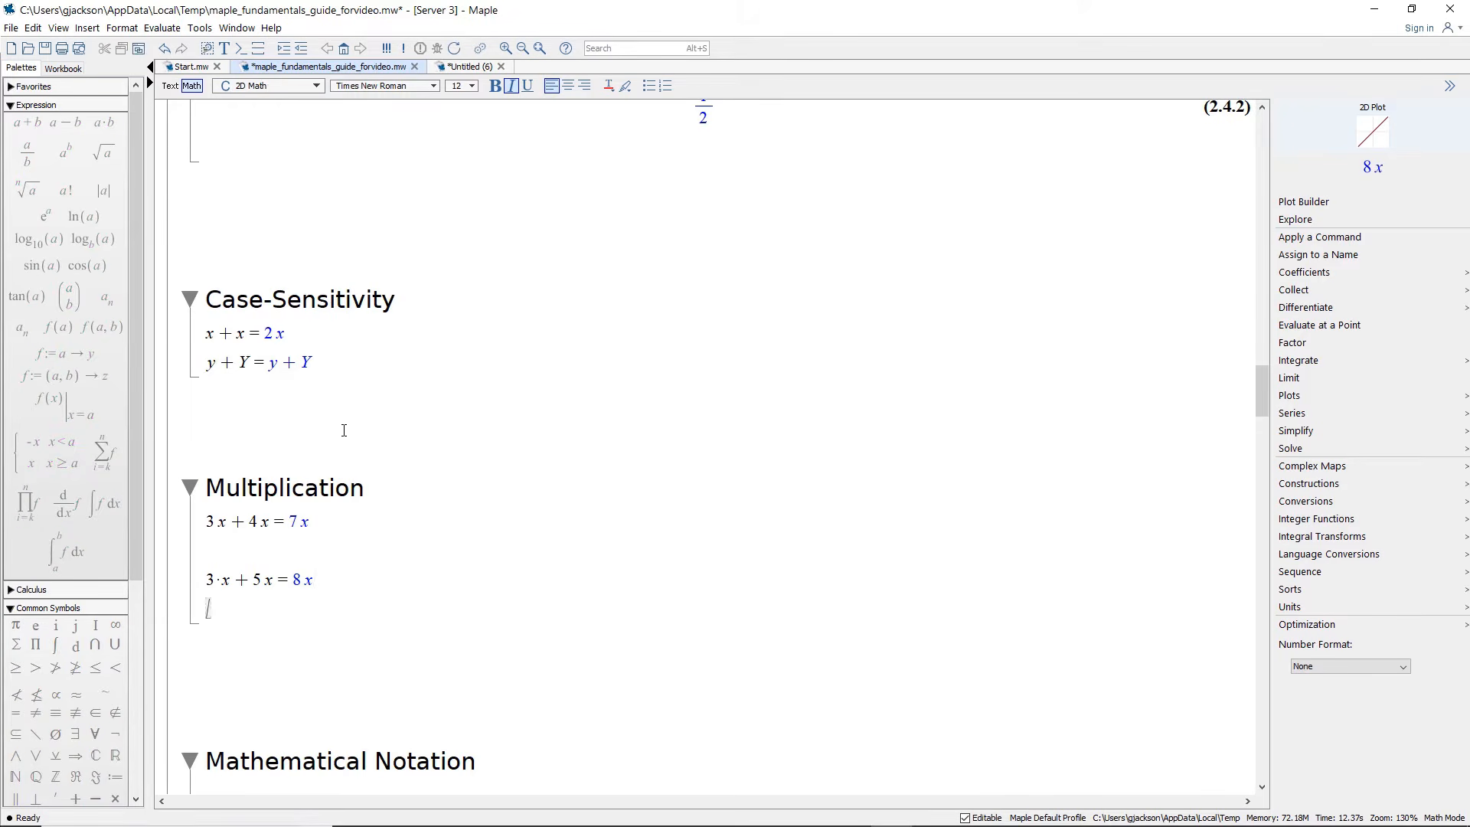
key("Return")
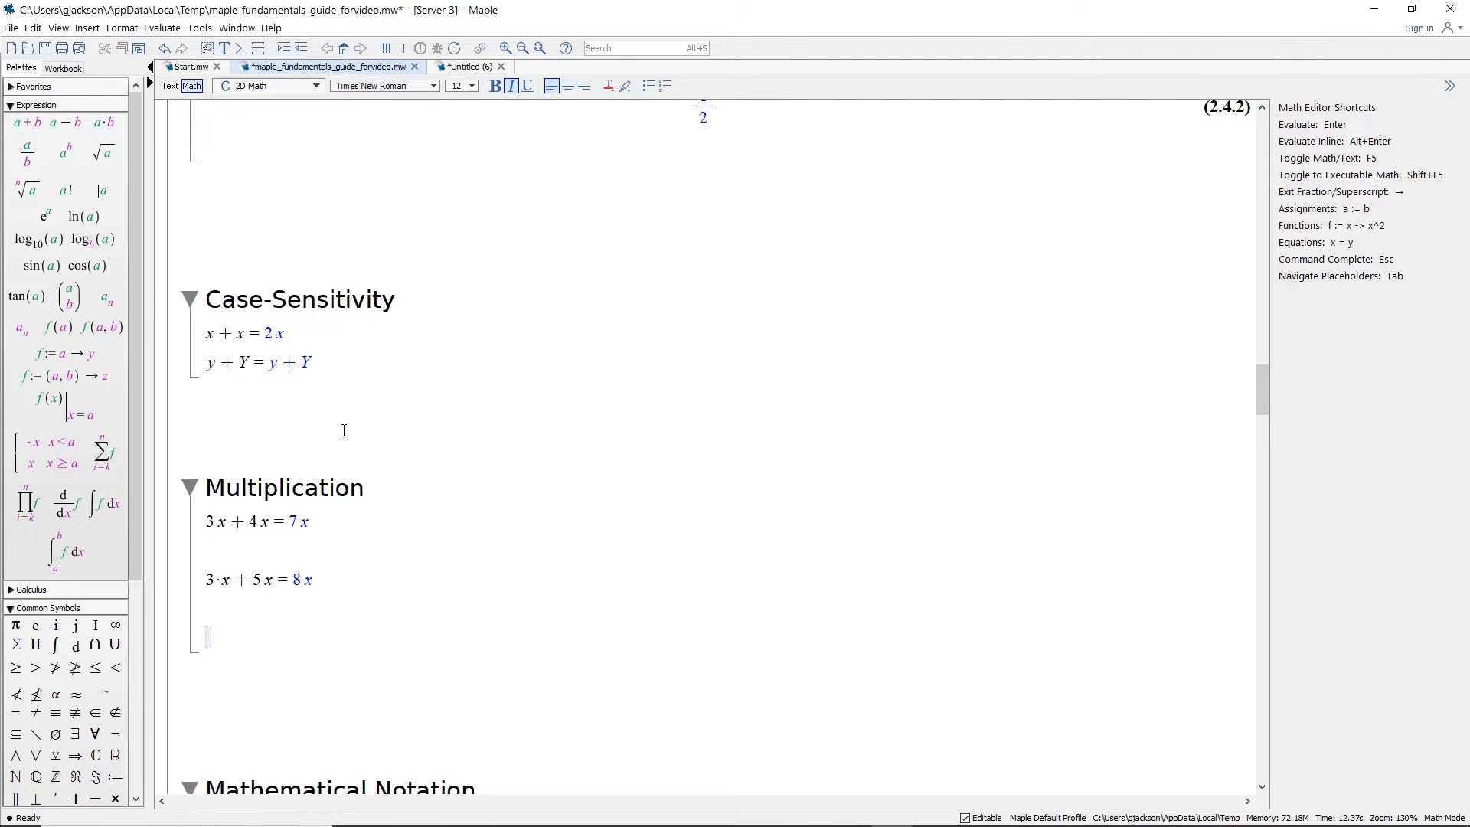
type("x y")
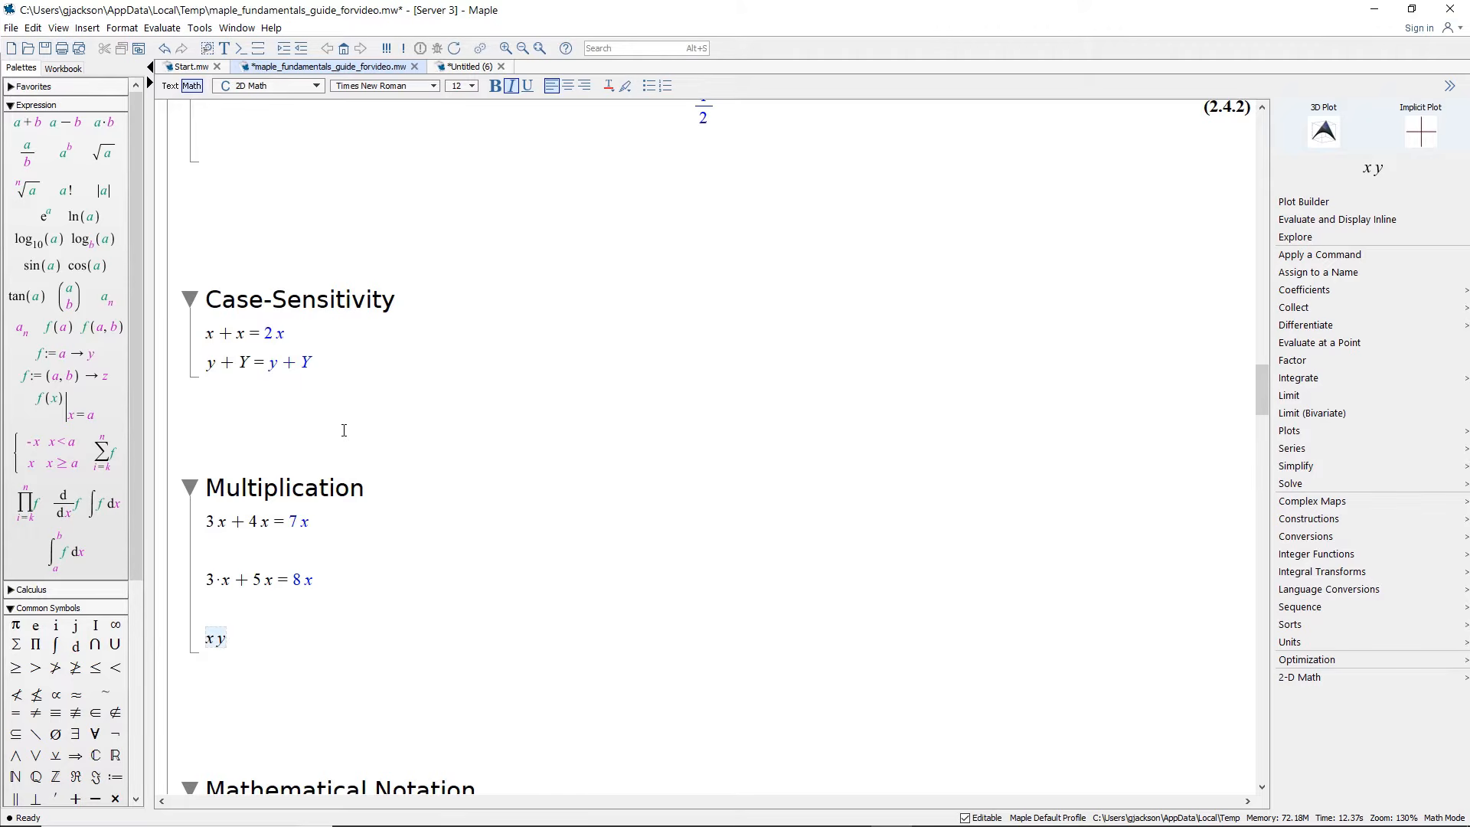
type("+ xy")
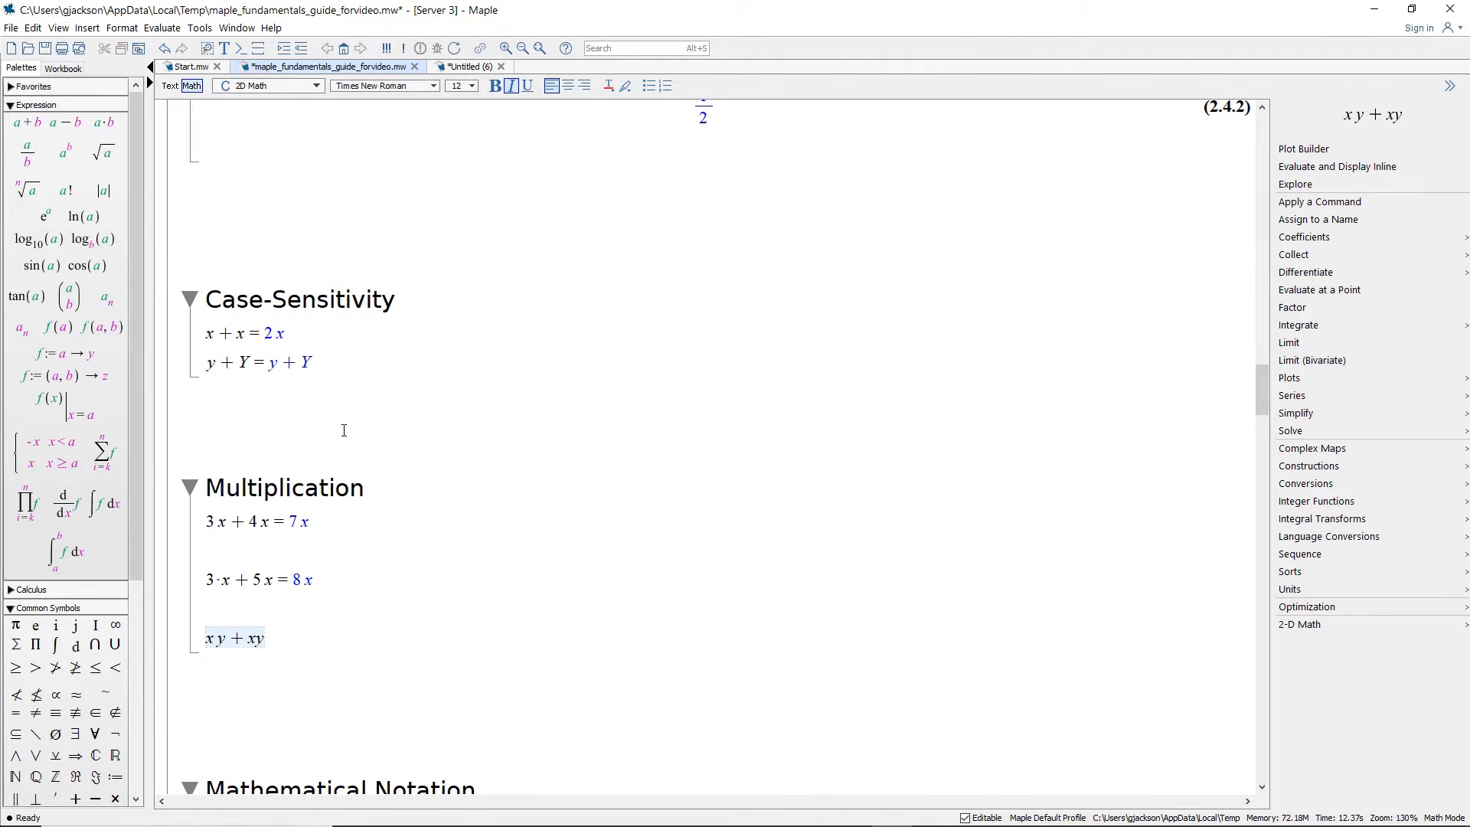
key("ctrl+equal")
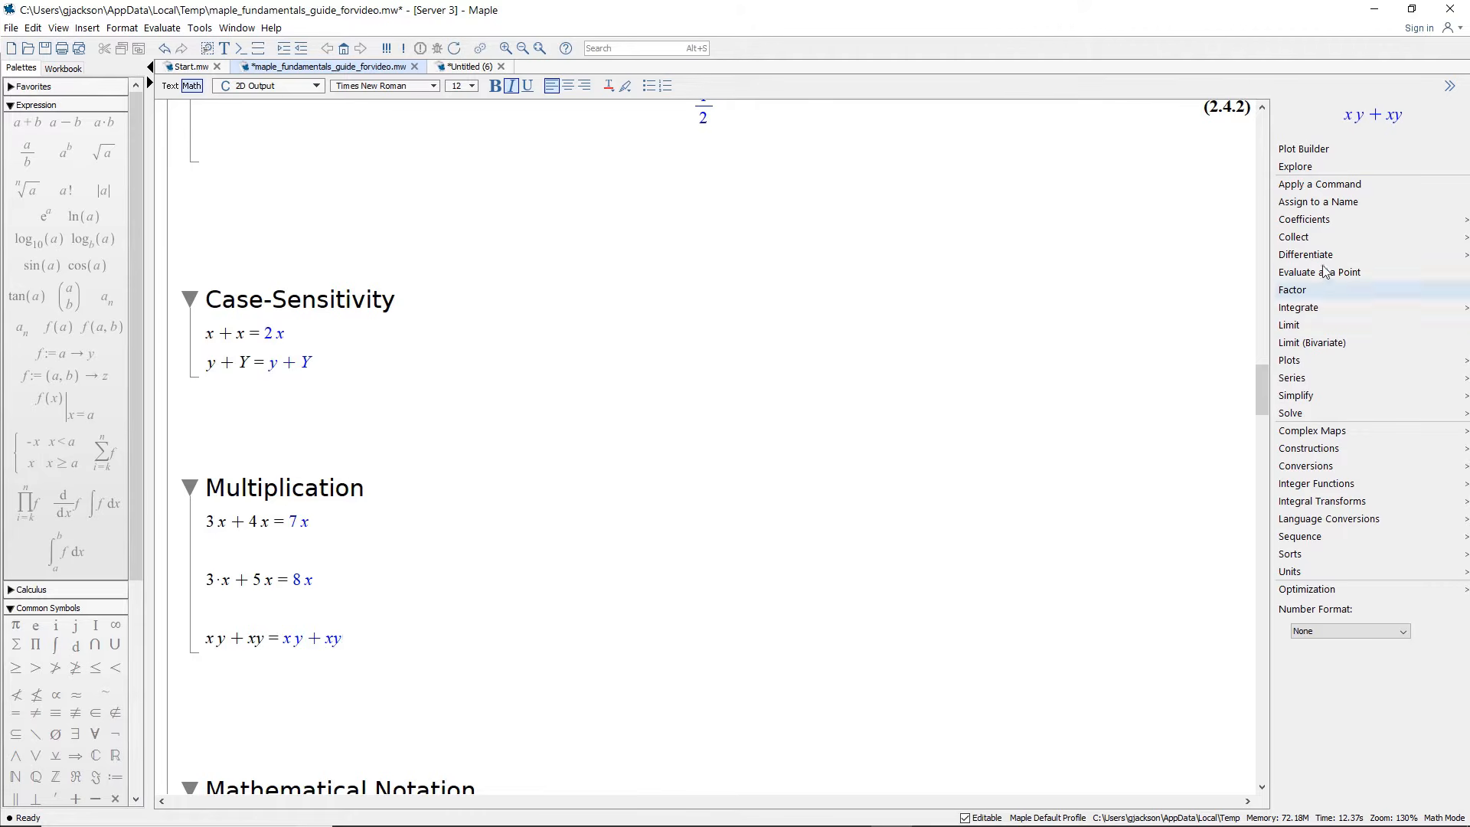
mouse_move(1330, 260)
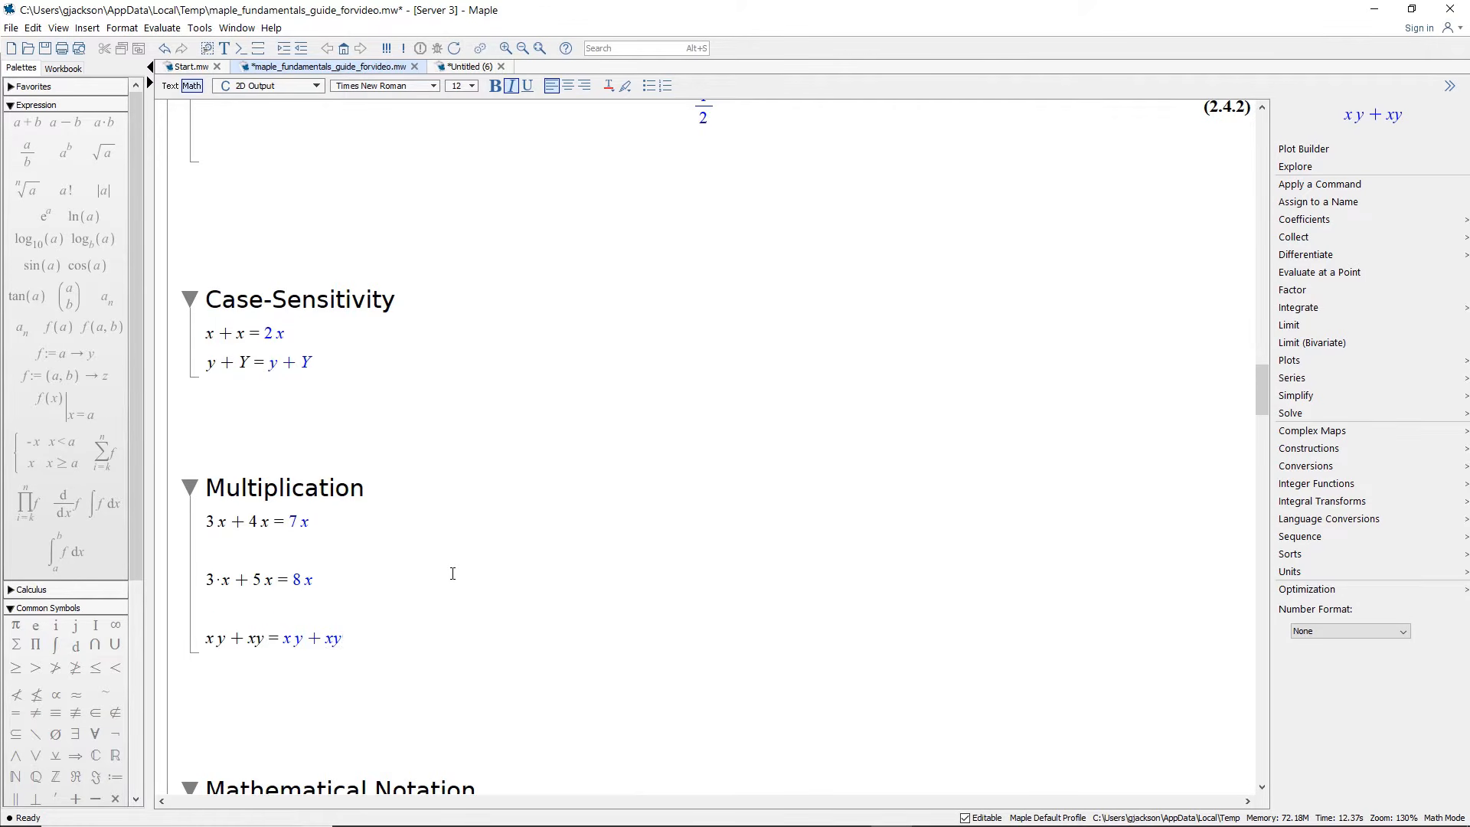
Step: Enter the expression y'' + y' + y in prime notation under "Mathematical Notation"
scroll(452, 573, "down", 2)
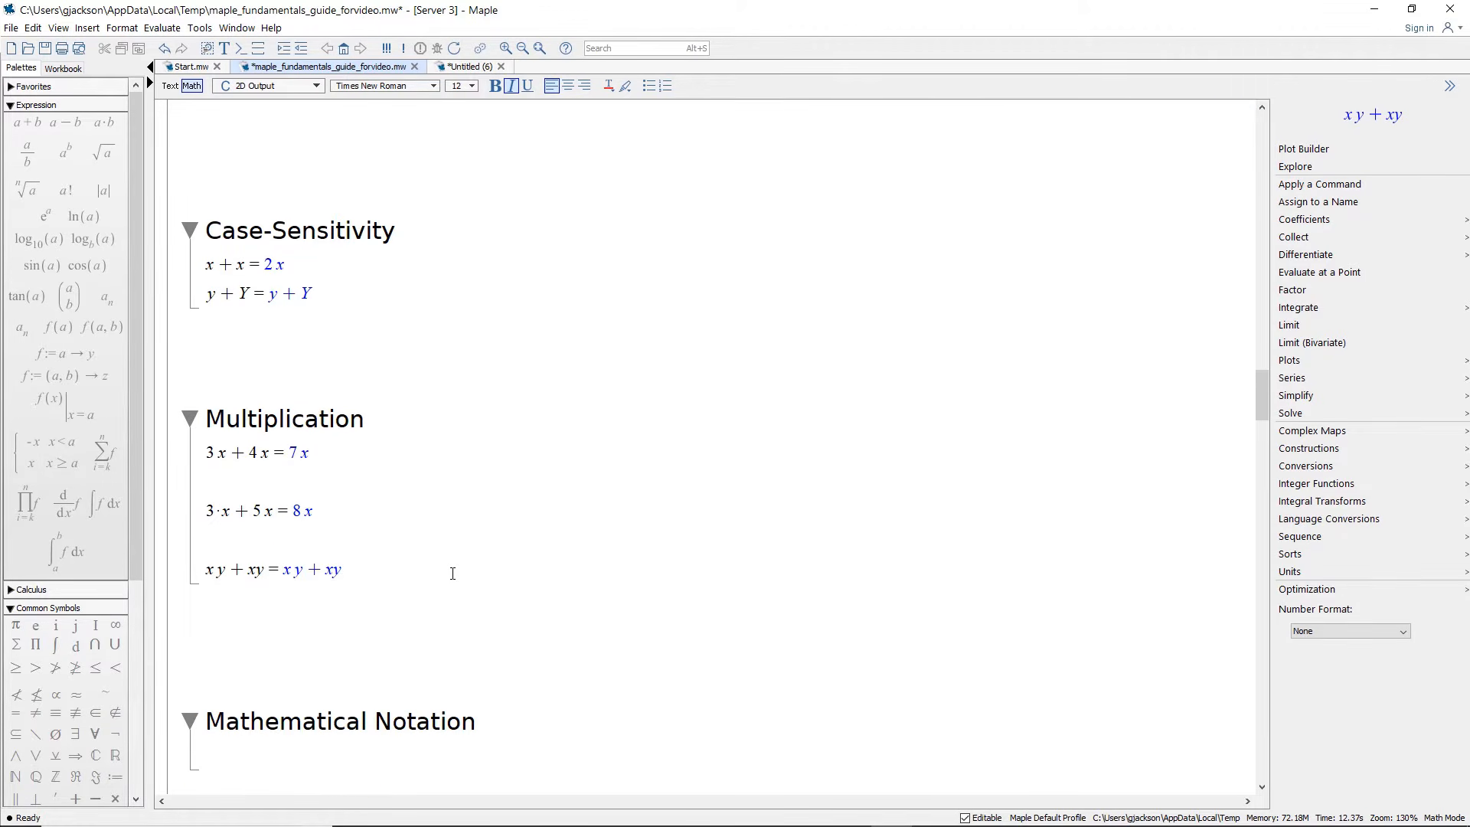
scroll(431, 590, "down", 2)
left_click(274, 684)
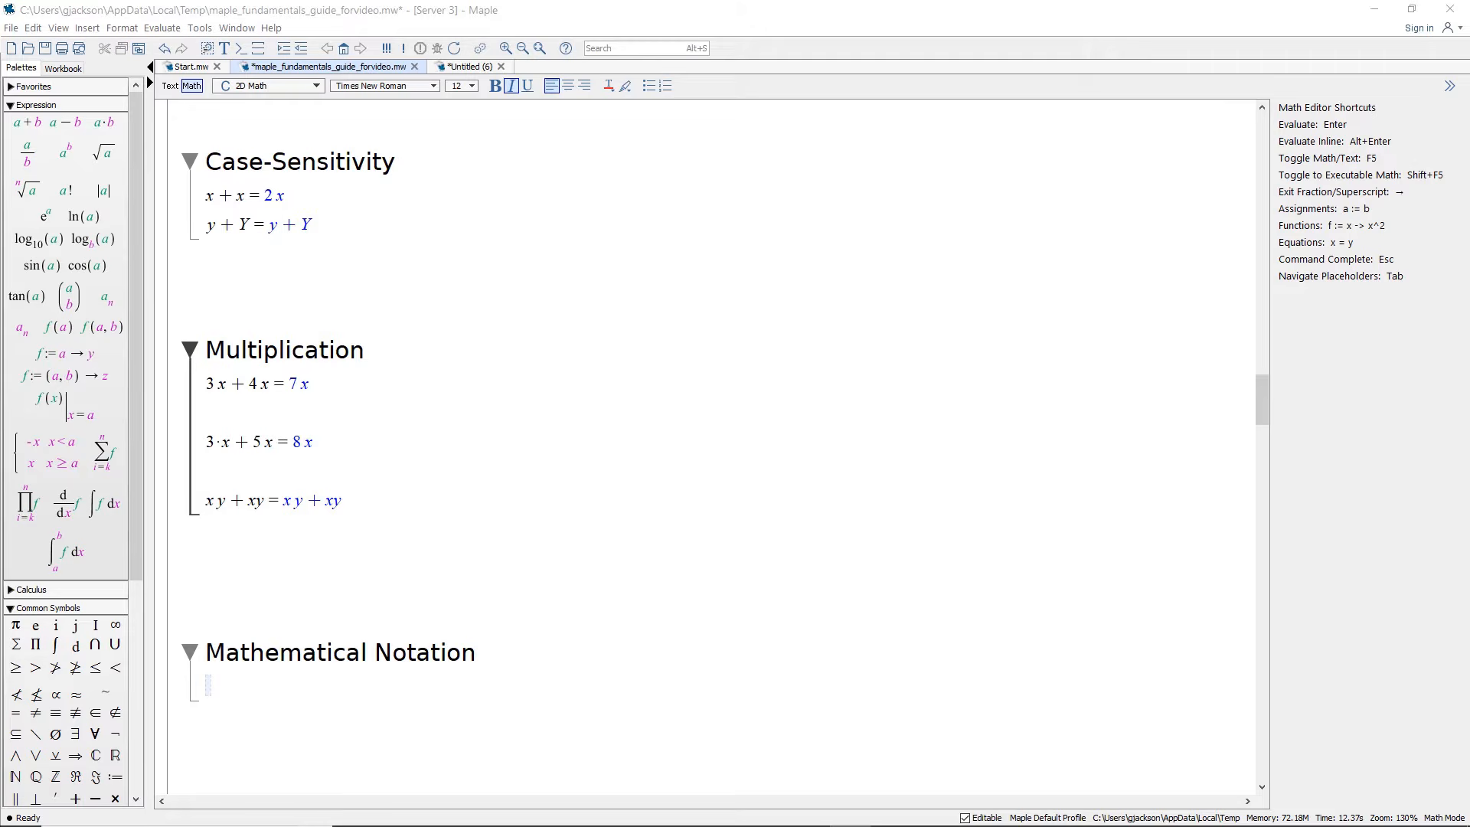
scroll(804, 712, "down", 5)
left_click(242, 464)
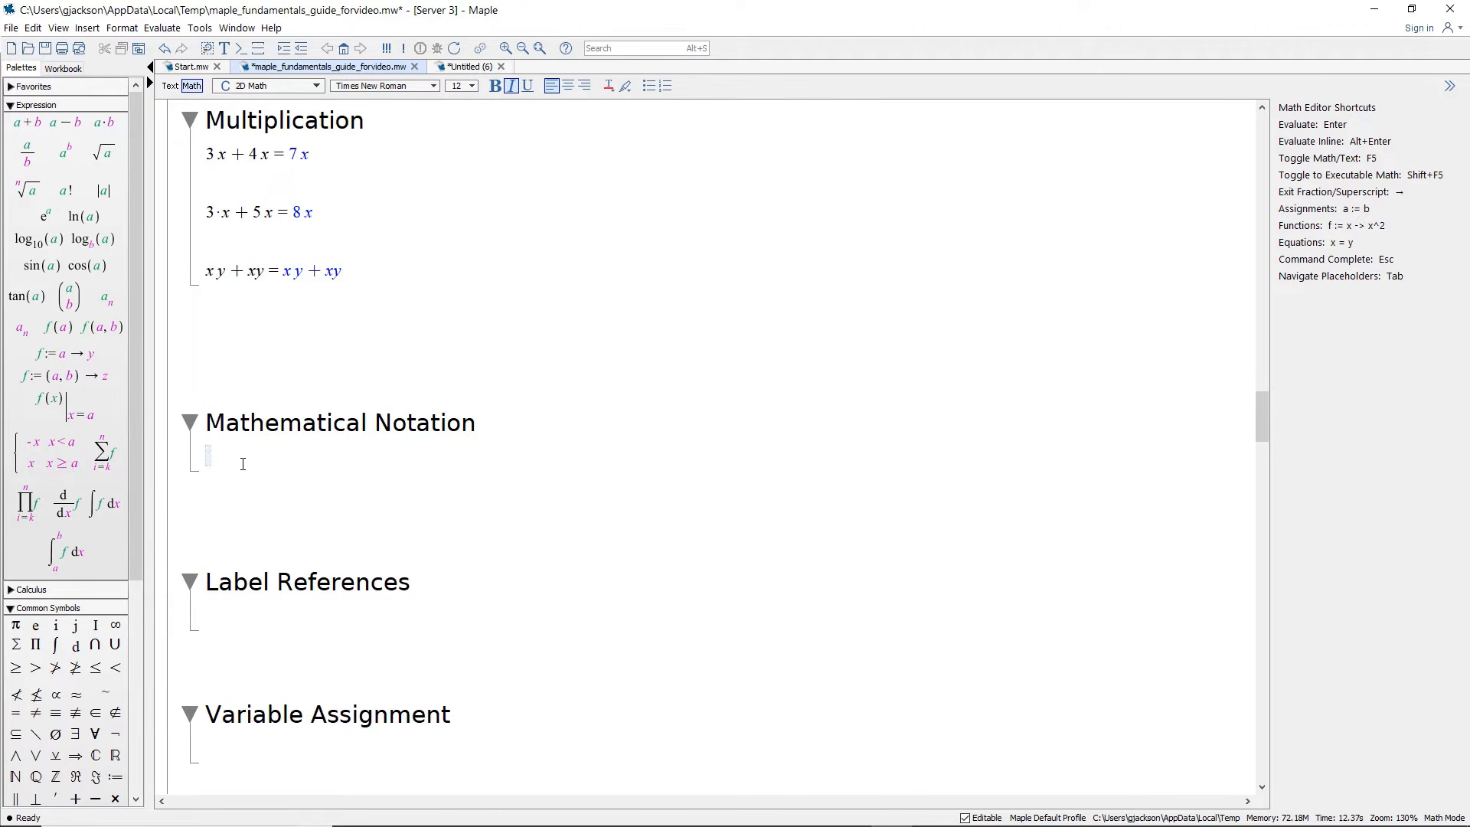
type("y")
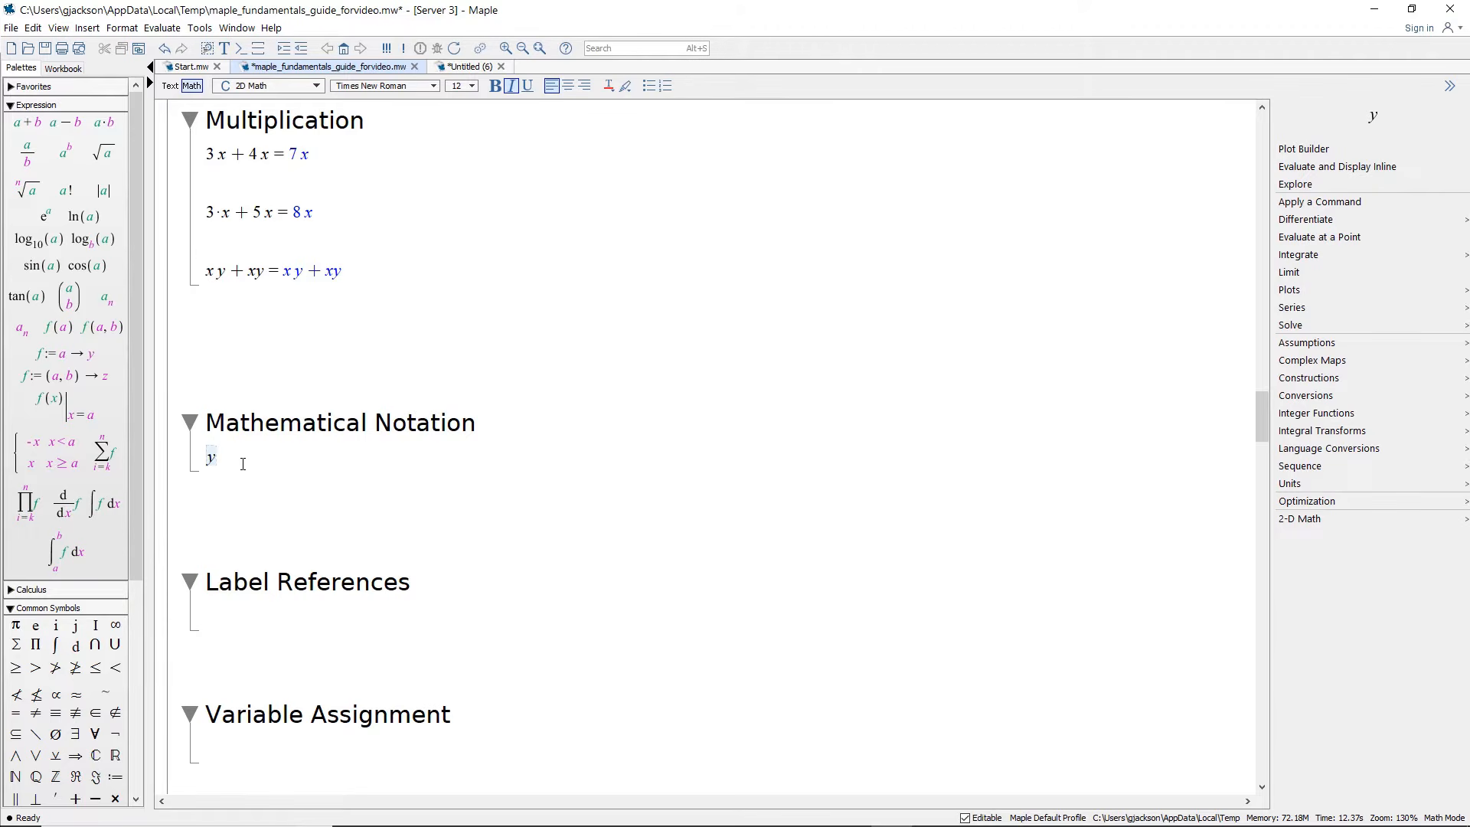
type("''")
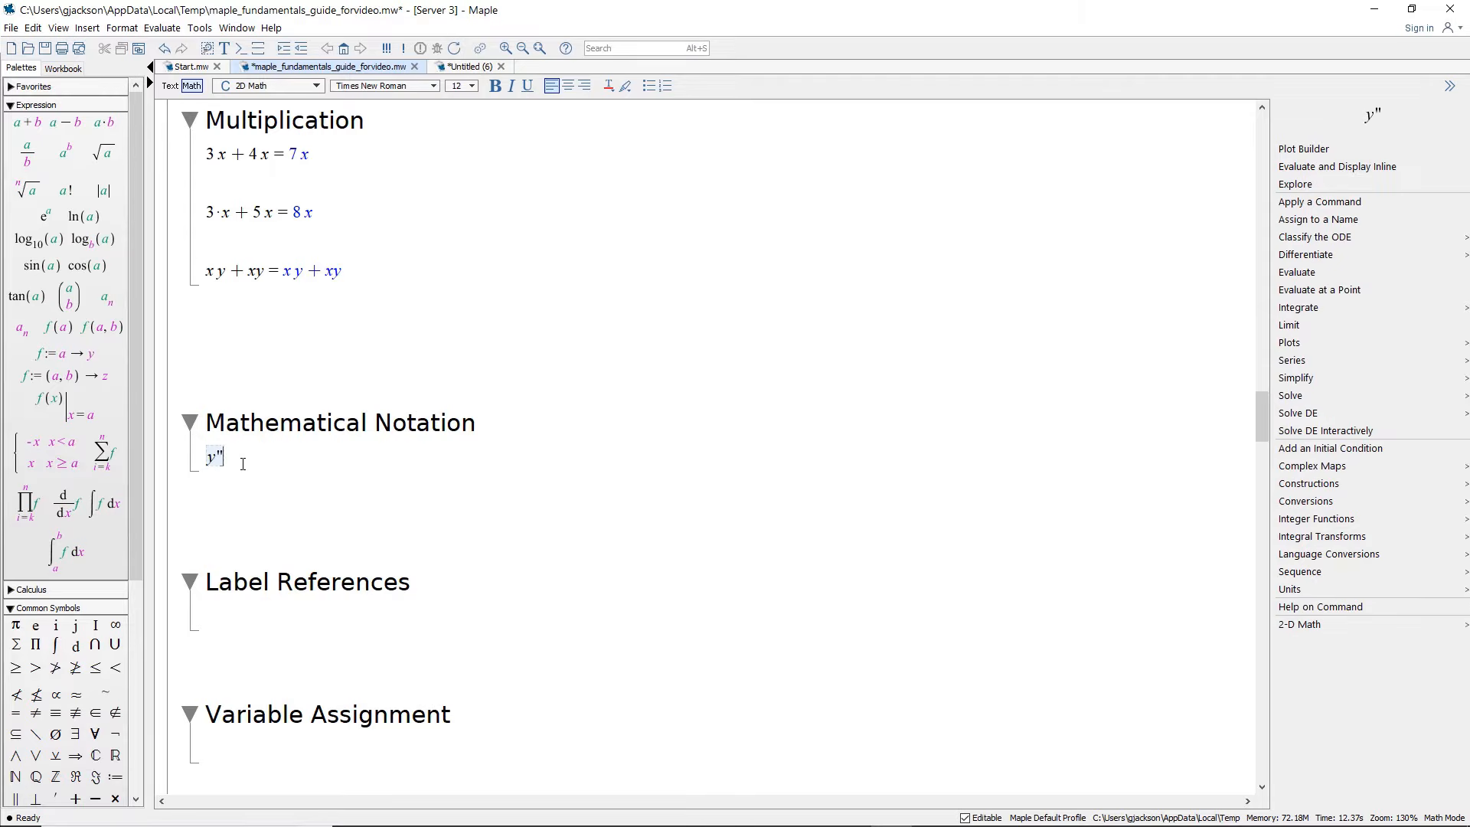
type("+y'")
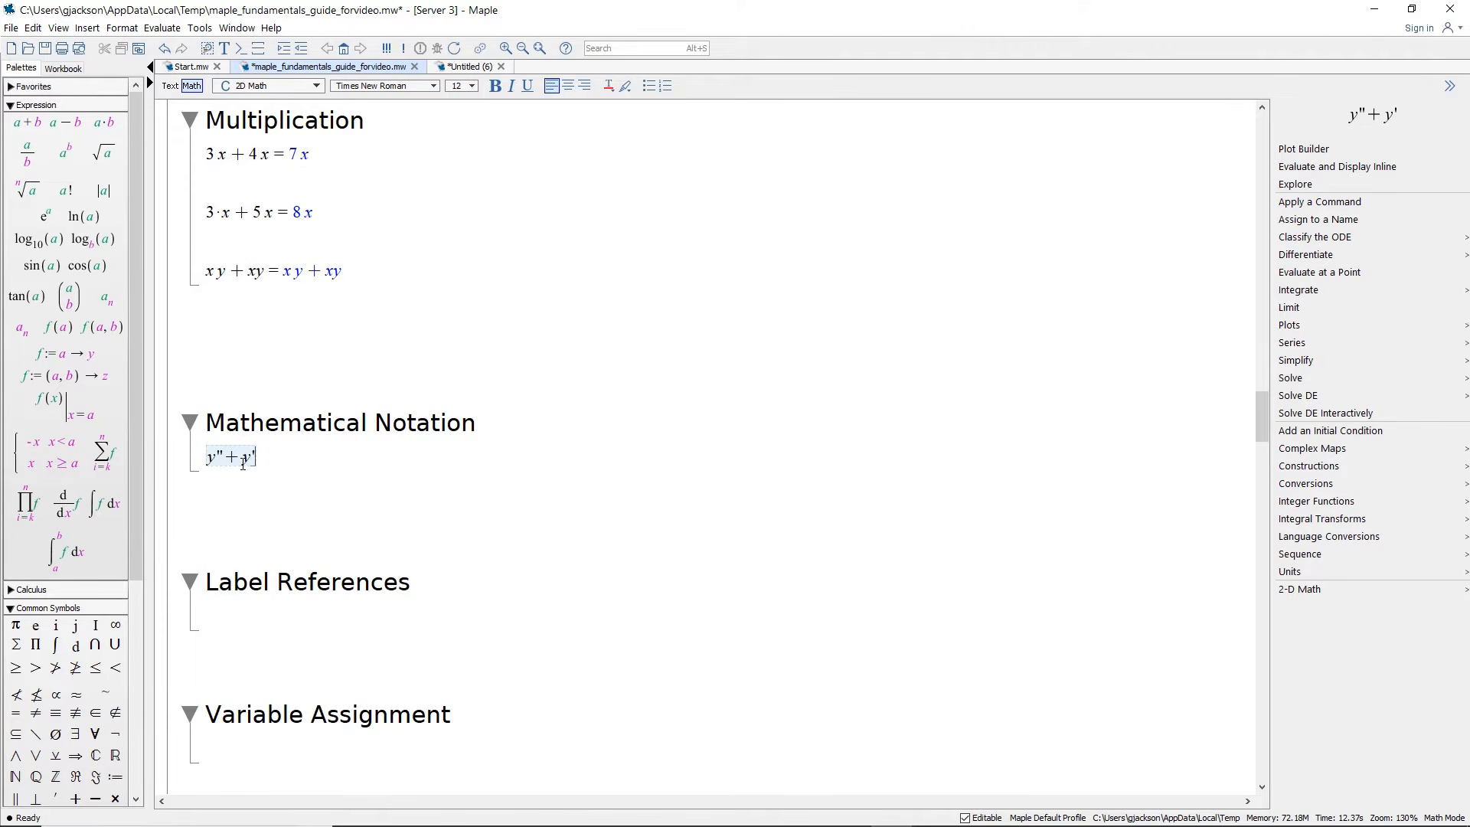
type("+y")
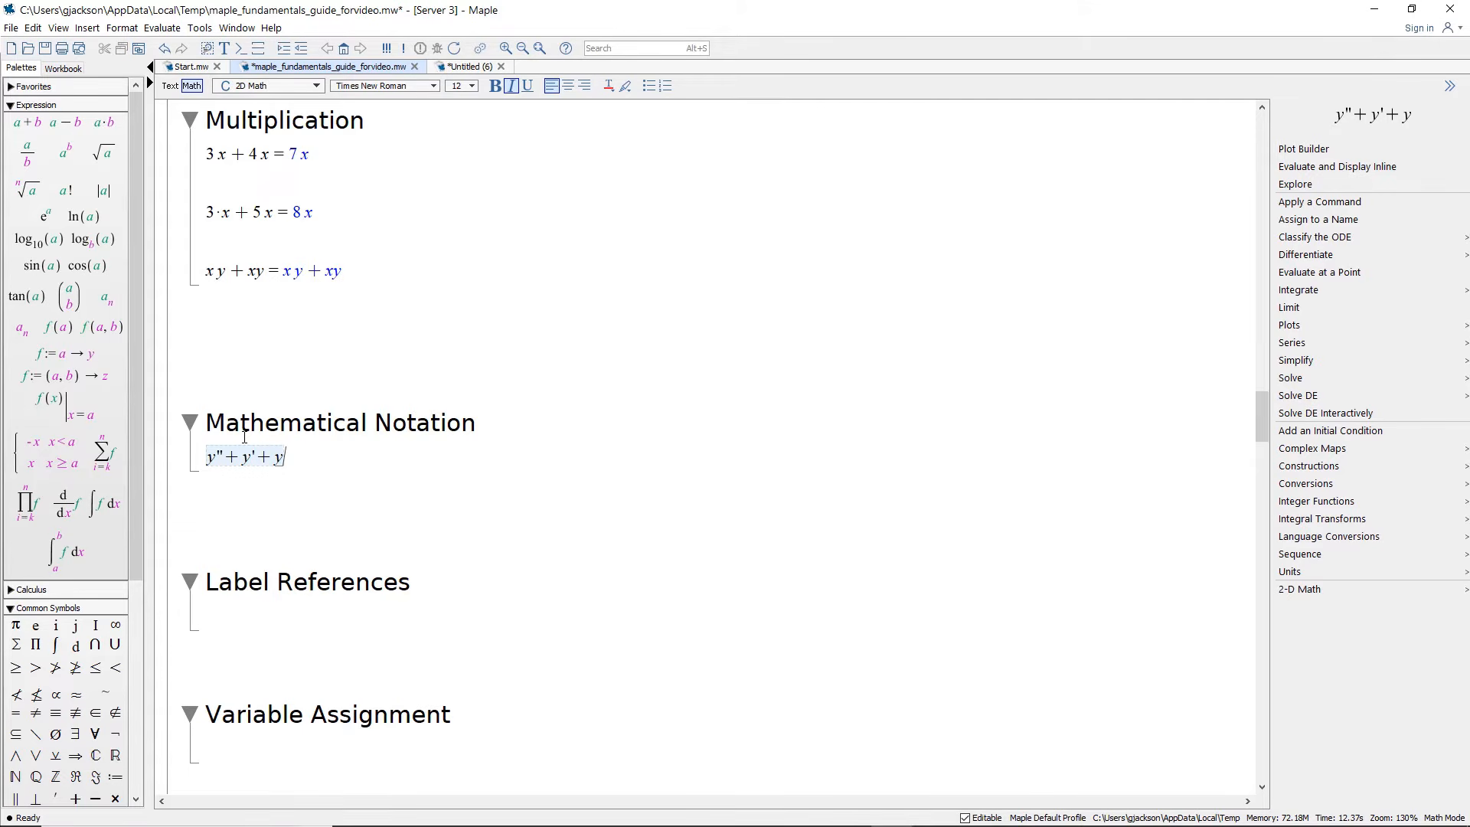
Step: Evaluate y'' + y' + y inline and solve the resulting differential equation for y(x)
key("ctrl+equal")
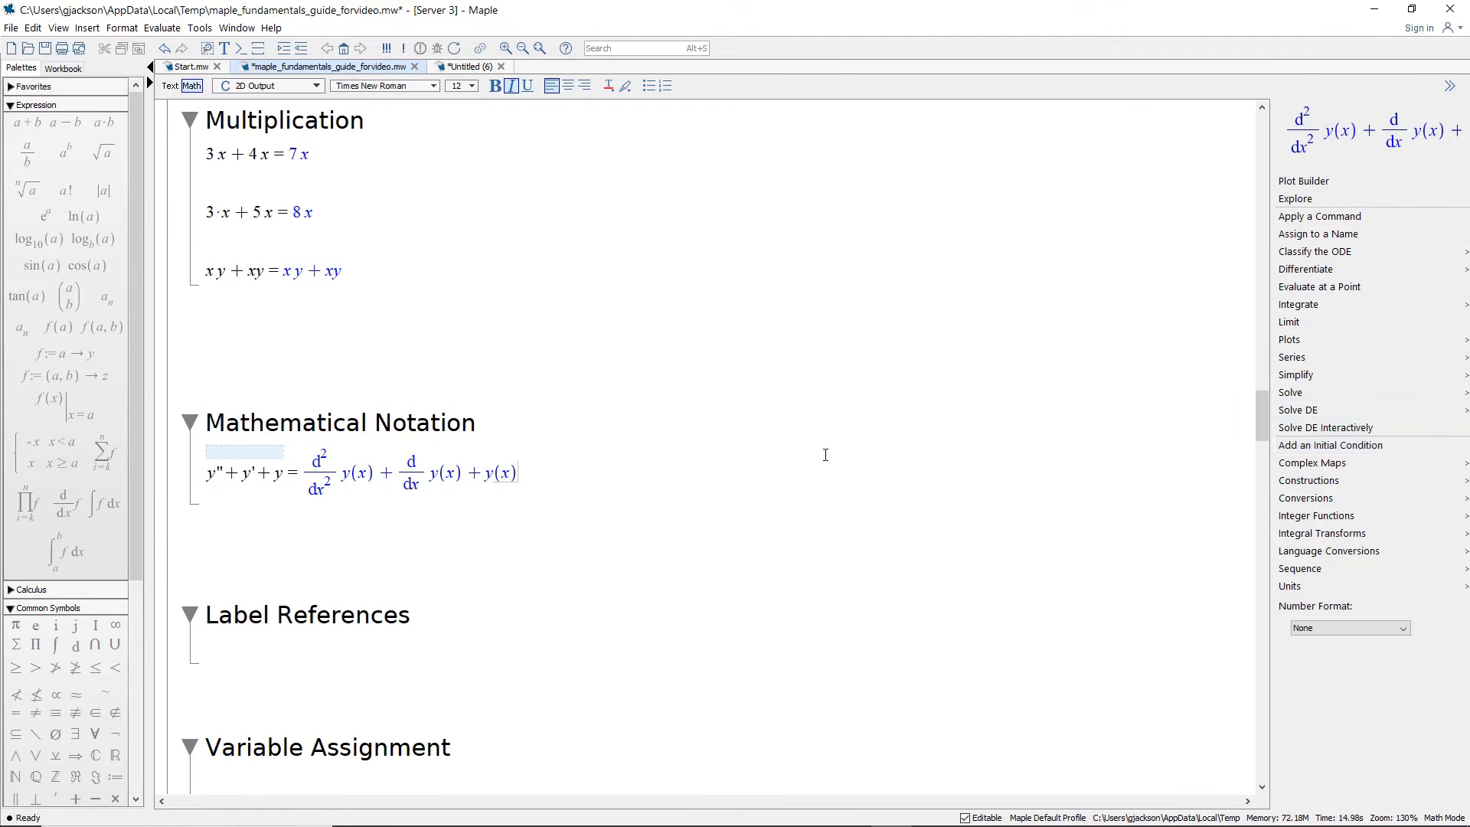
mouse_move(1299, 416)
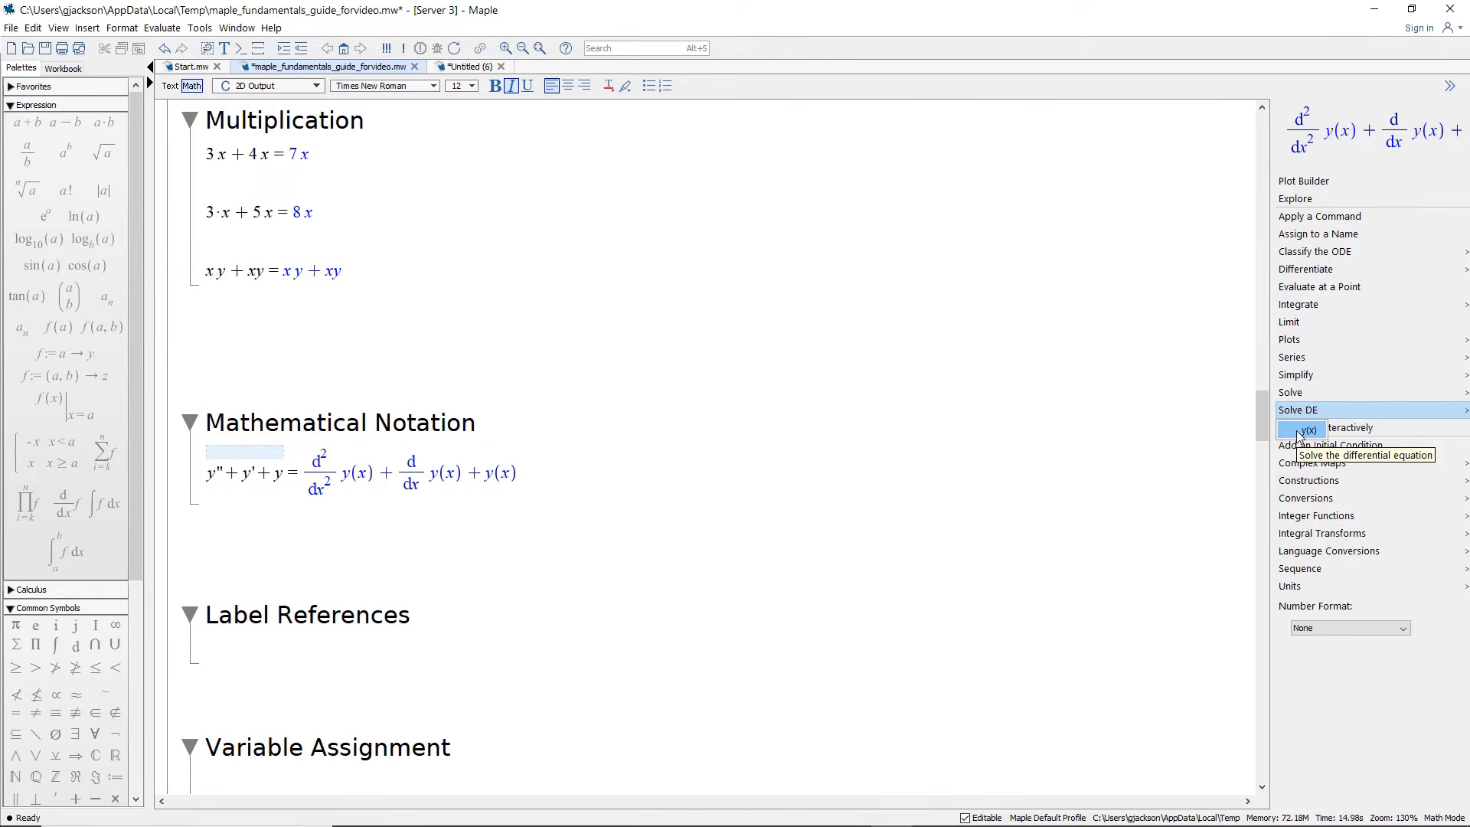
left_click(1300, 432)
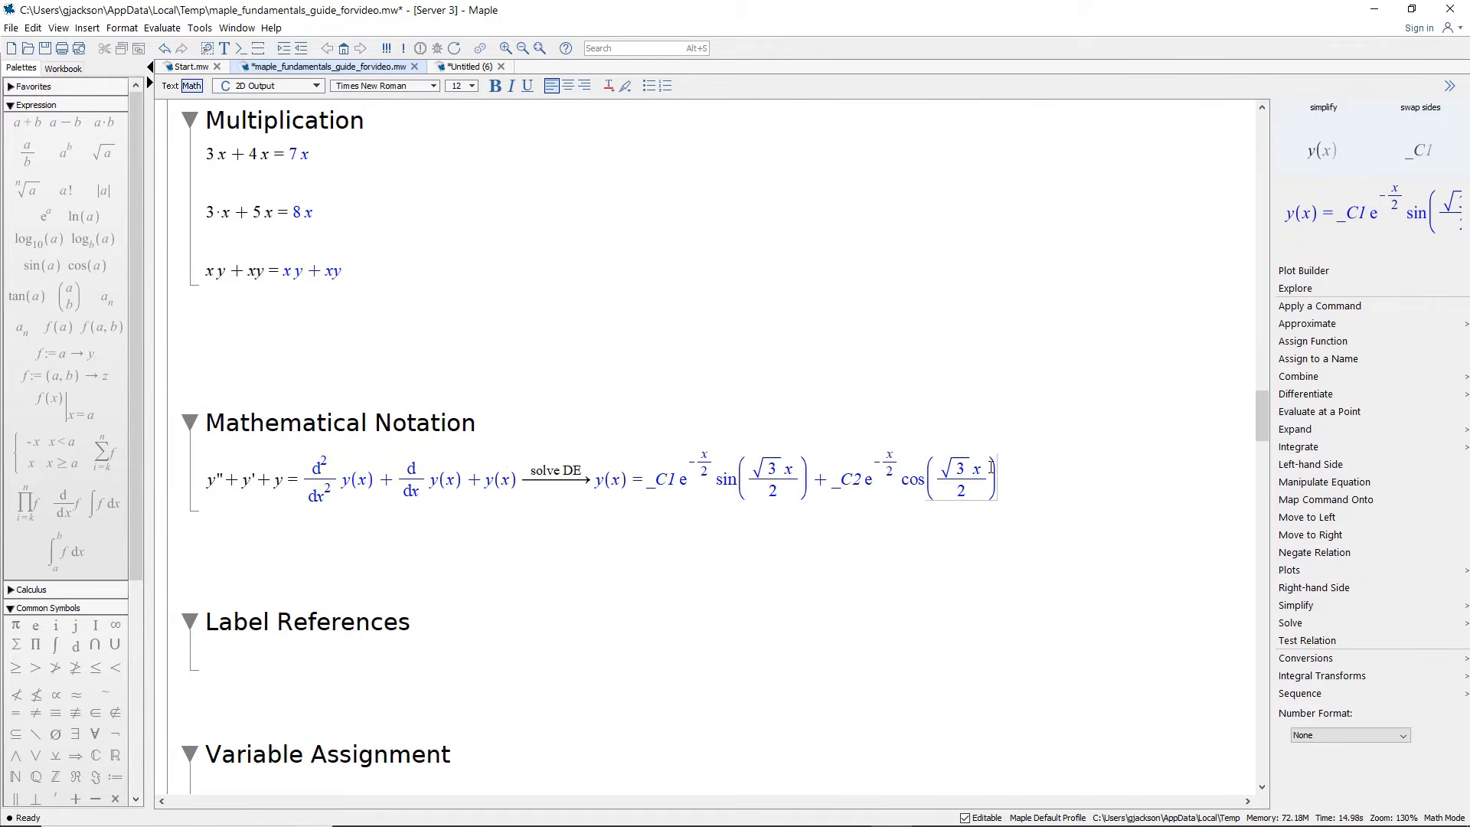
Step: Delete the inline derivative form, its solution and the equals sign after y'' + y' + y
left_click_drag(1007, 477, 302, 478)
key("Delete")
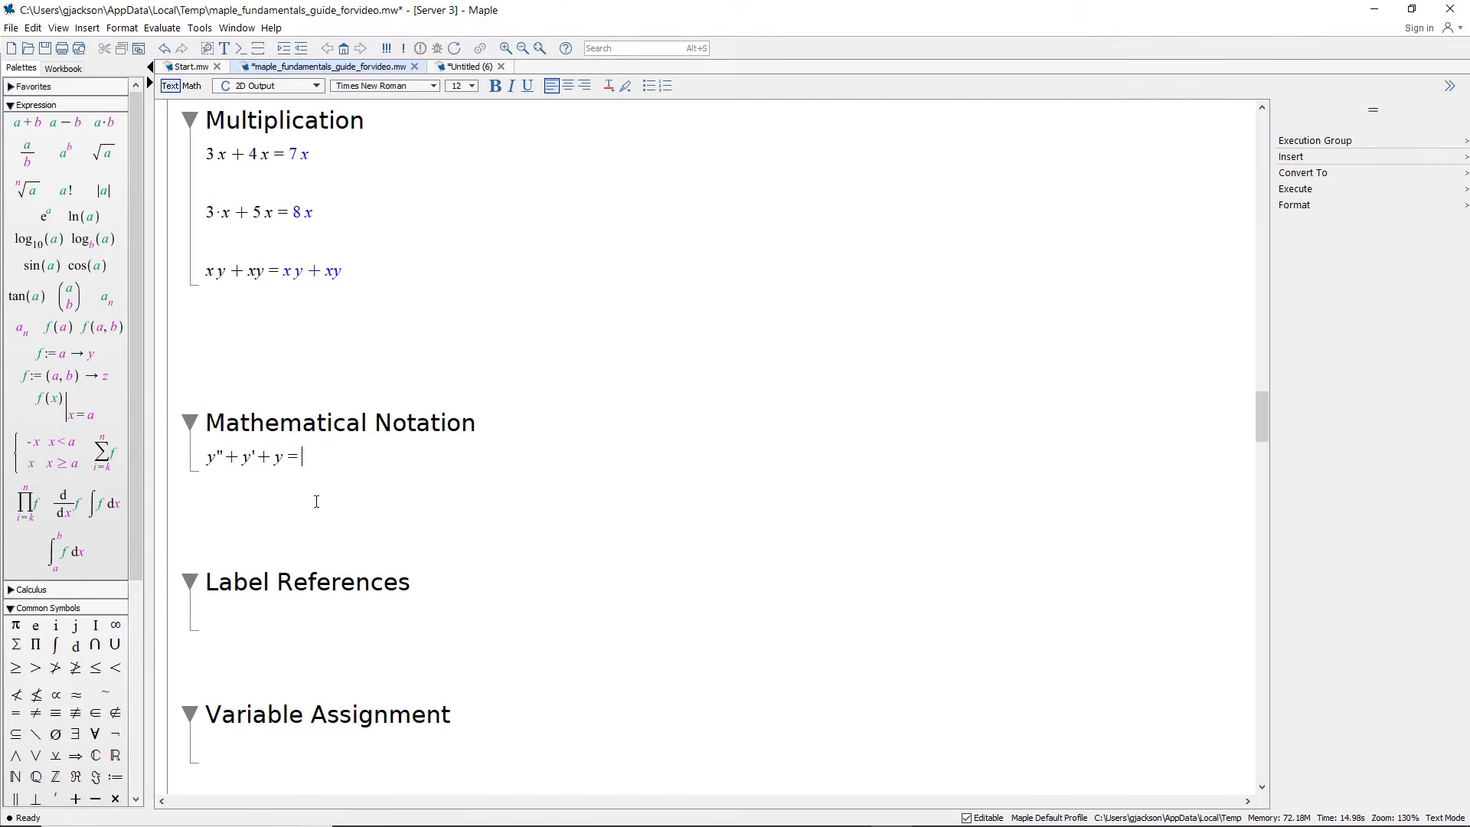
key("BackSpace")
Step: Solve the differential equation directly from the prime-notation expression y'' + y' + y
left_click(287, 461)
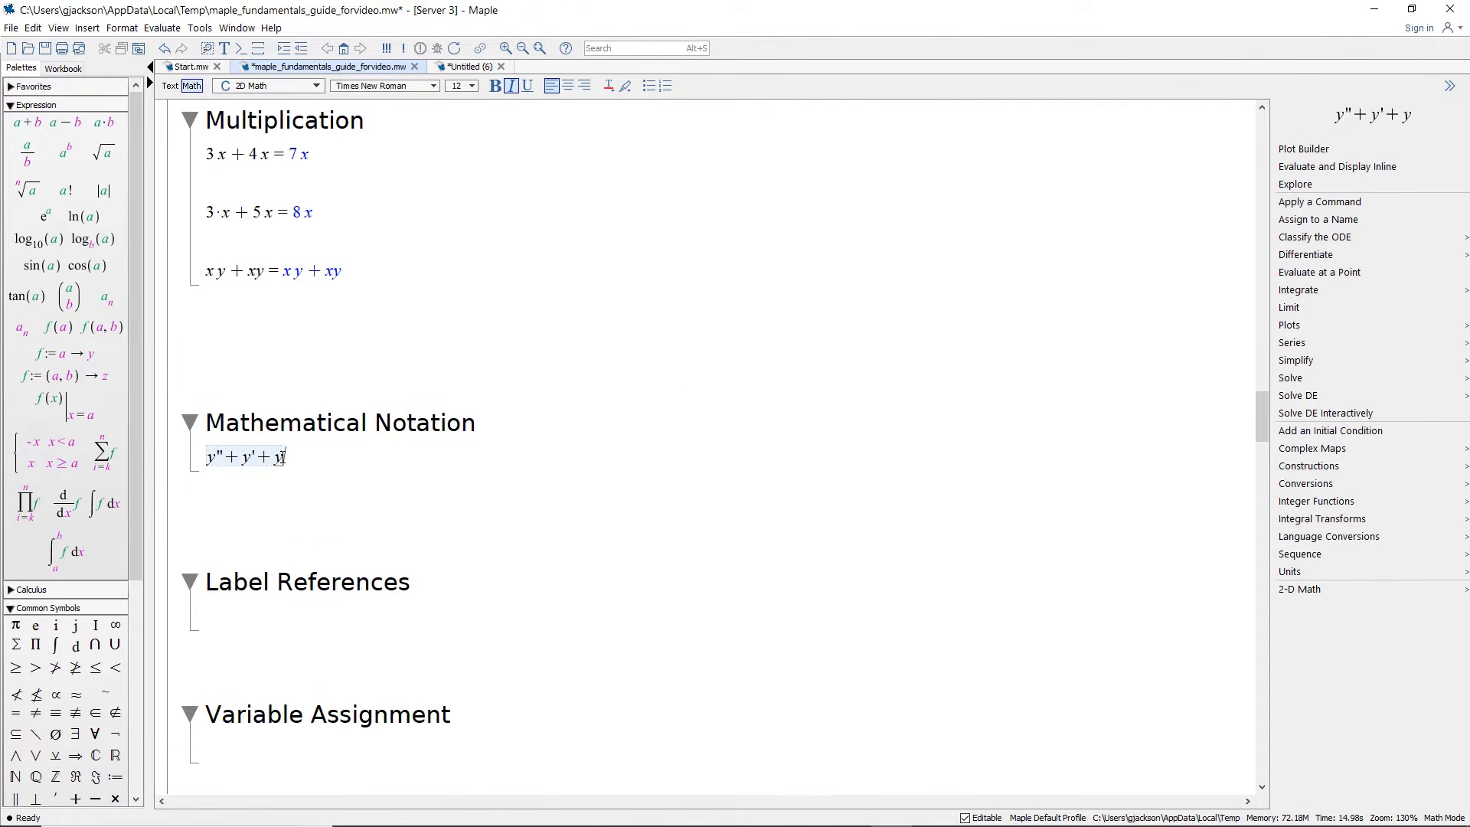
left_click(1323, 415)
left_click(820, 477)
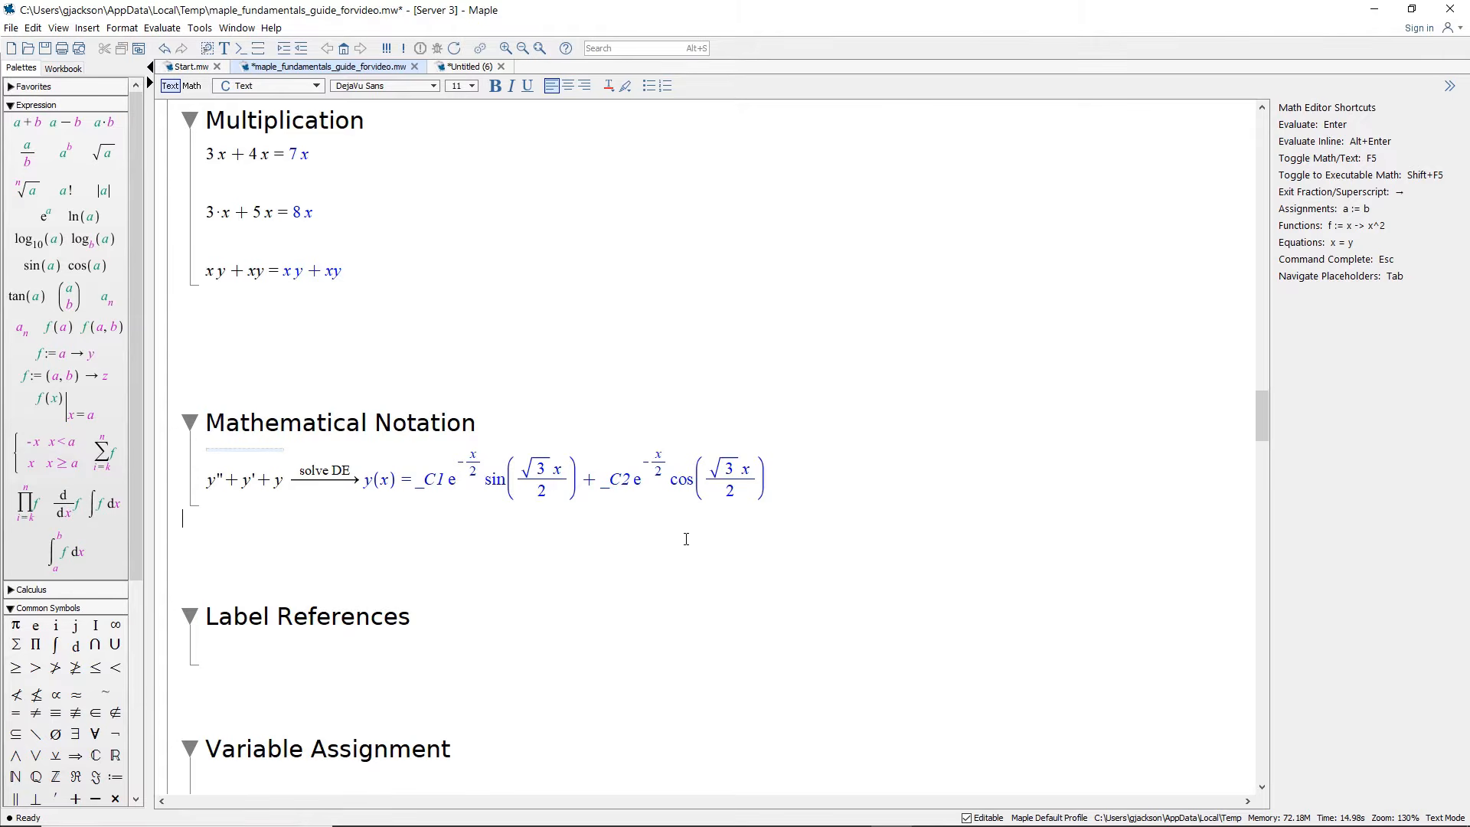
Step: Copy √(e^x) + π² from "Entering Symbols using Symbol Completion" into "Label References" and evaluate it with the result on a new line
scroll(642, 561, "down", 4)
left_click(261, 453)
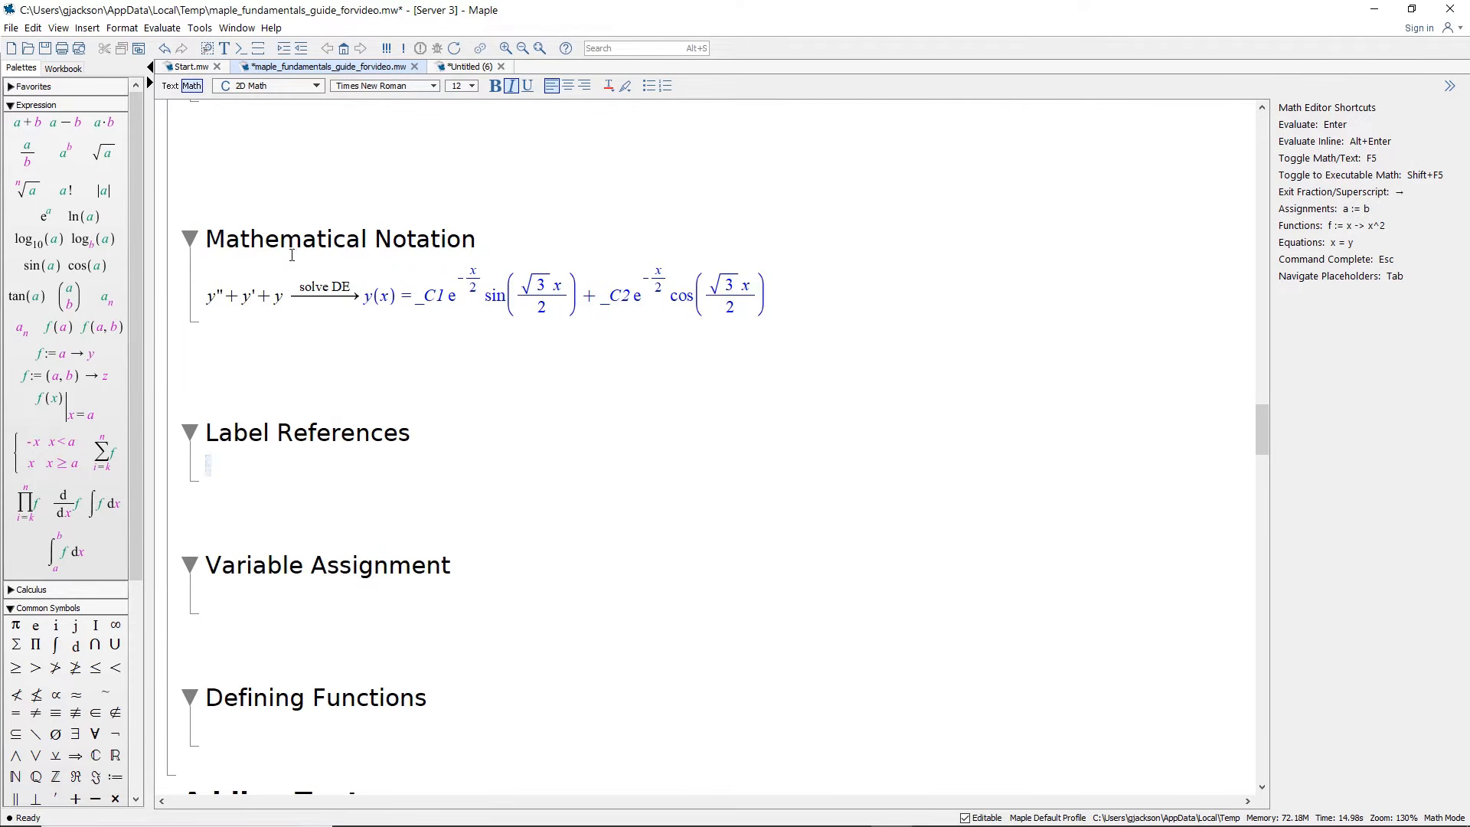
scroll(362, 425, "up", 5)
scroll(360, 426, "up", 9)
left_click_drag(209, 323, 267, 328)
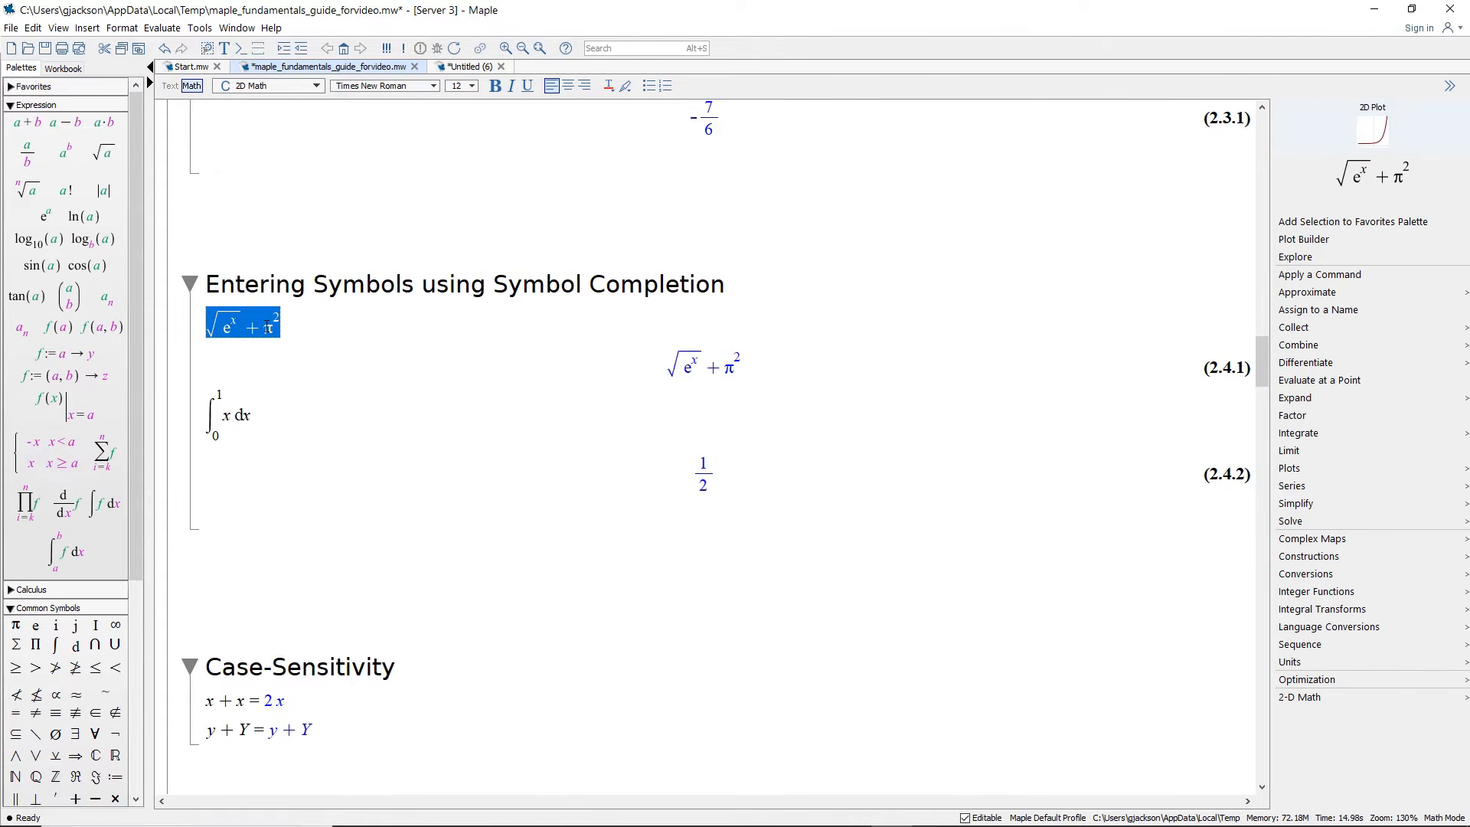
left_click(327, 396)
scroll(326, 398, "down", 14)
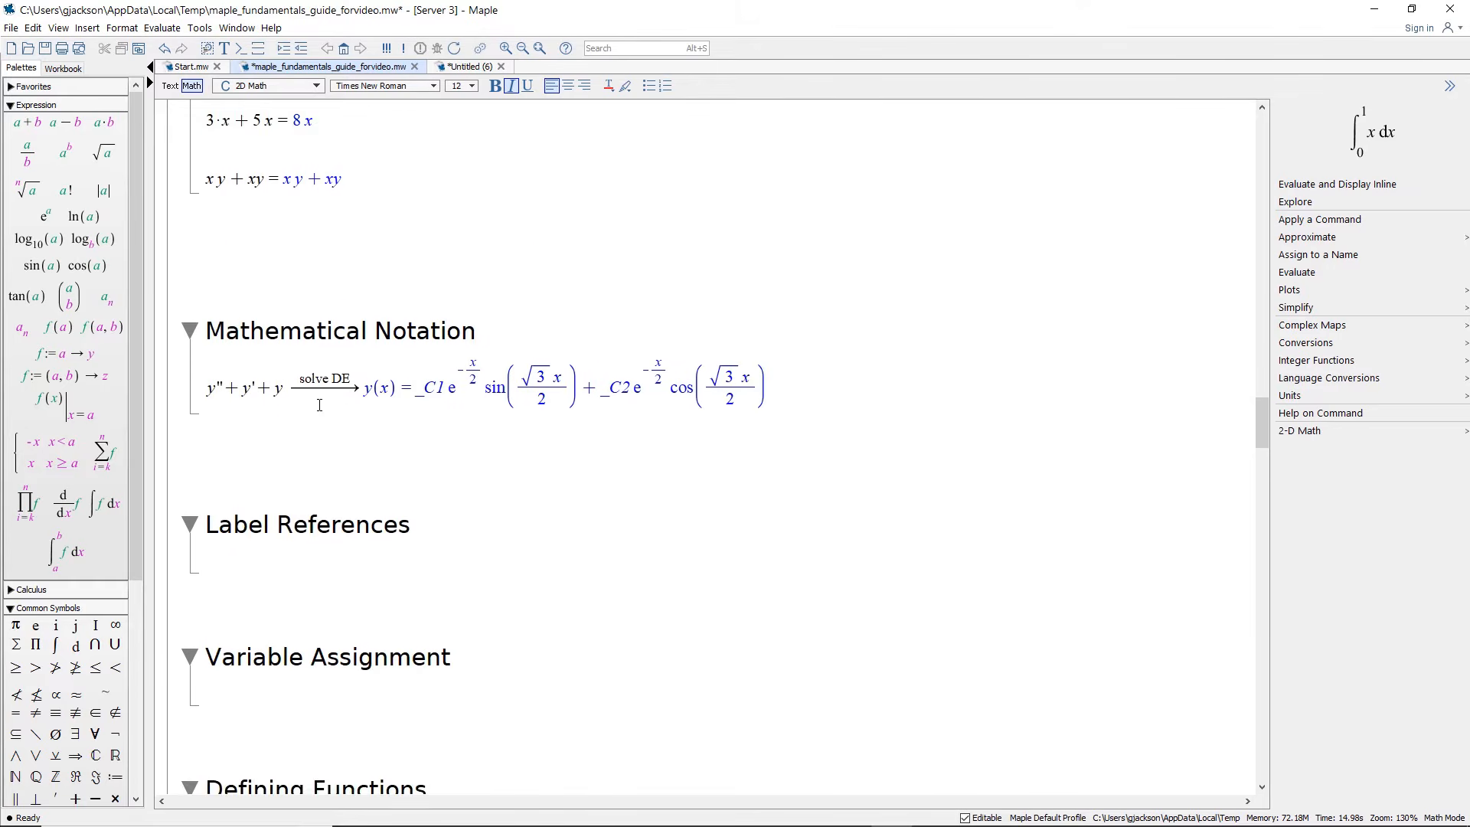
scroll(320, 405, "down", 2)
left_click(378, 420)
key("ctrl+v")
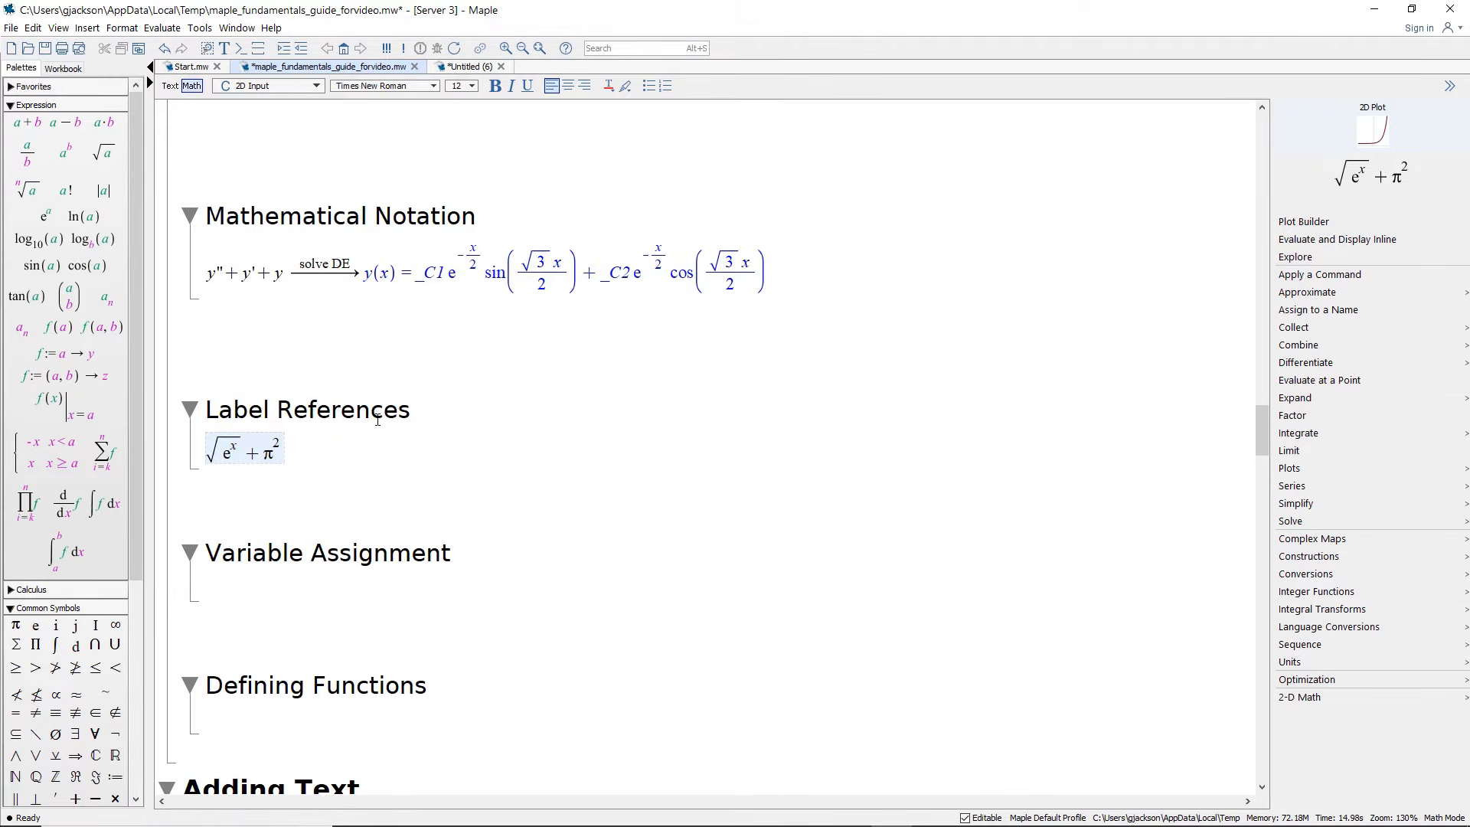
key("Return")
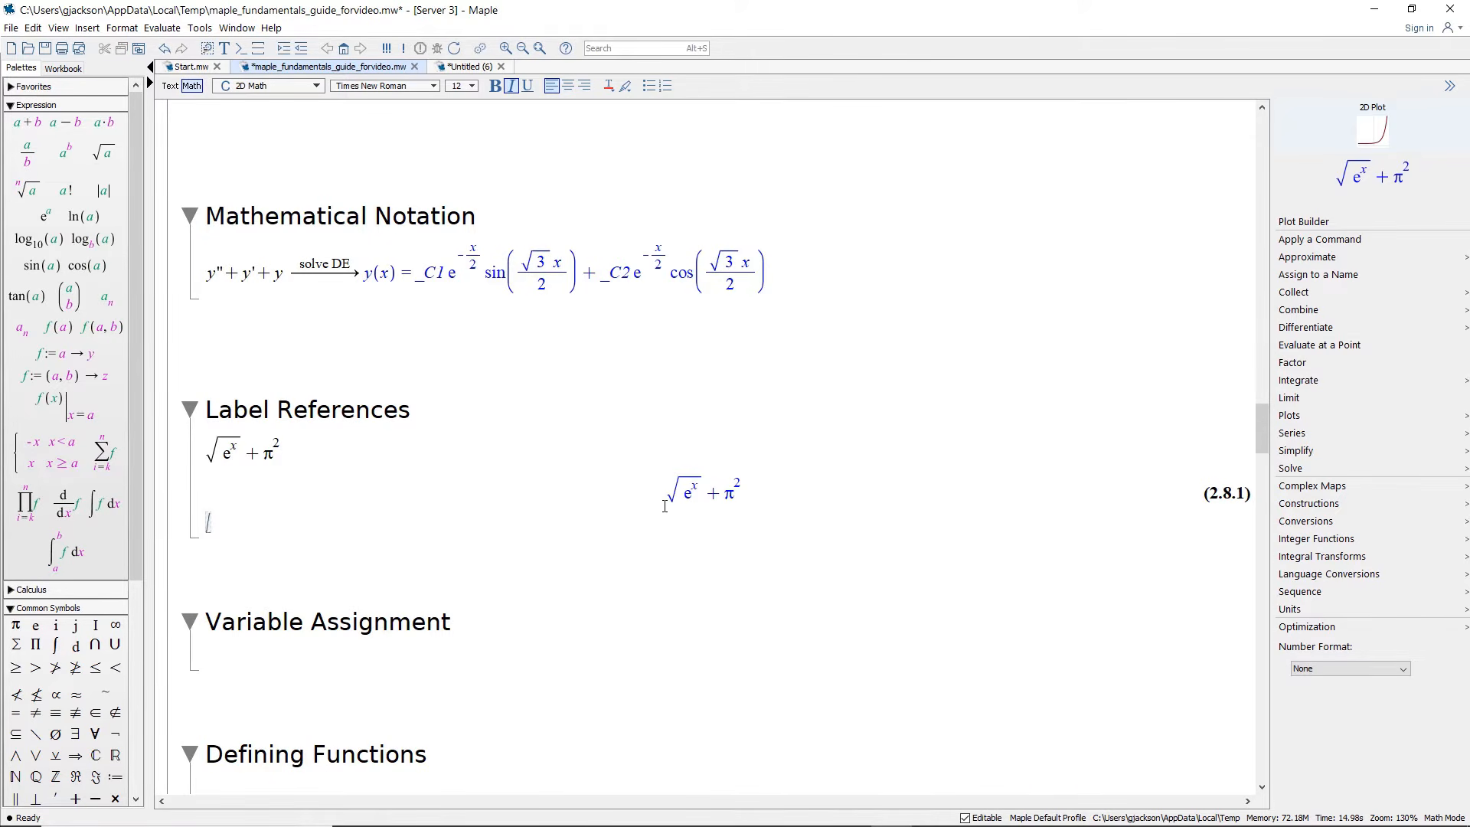
Step: Insert a reference to equation label 2.8.1, multiply it by x^2, and evaluate the expression
key("ctrl+l")
type("2.8.1")
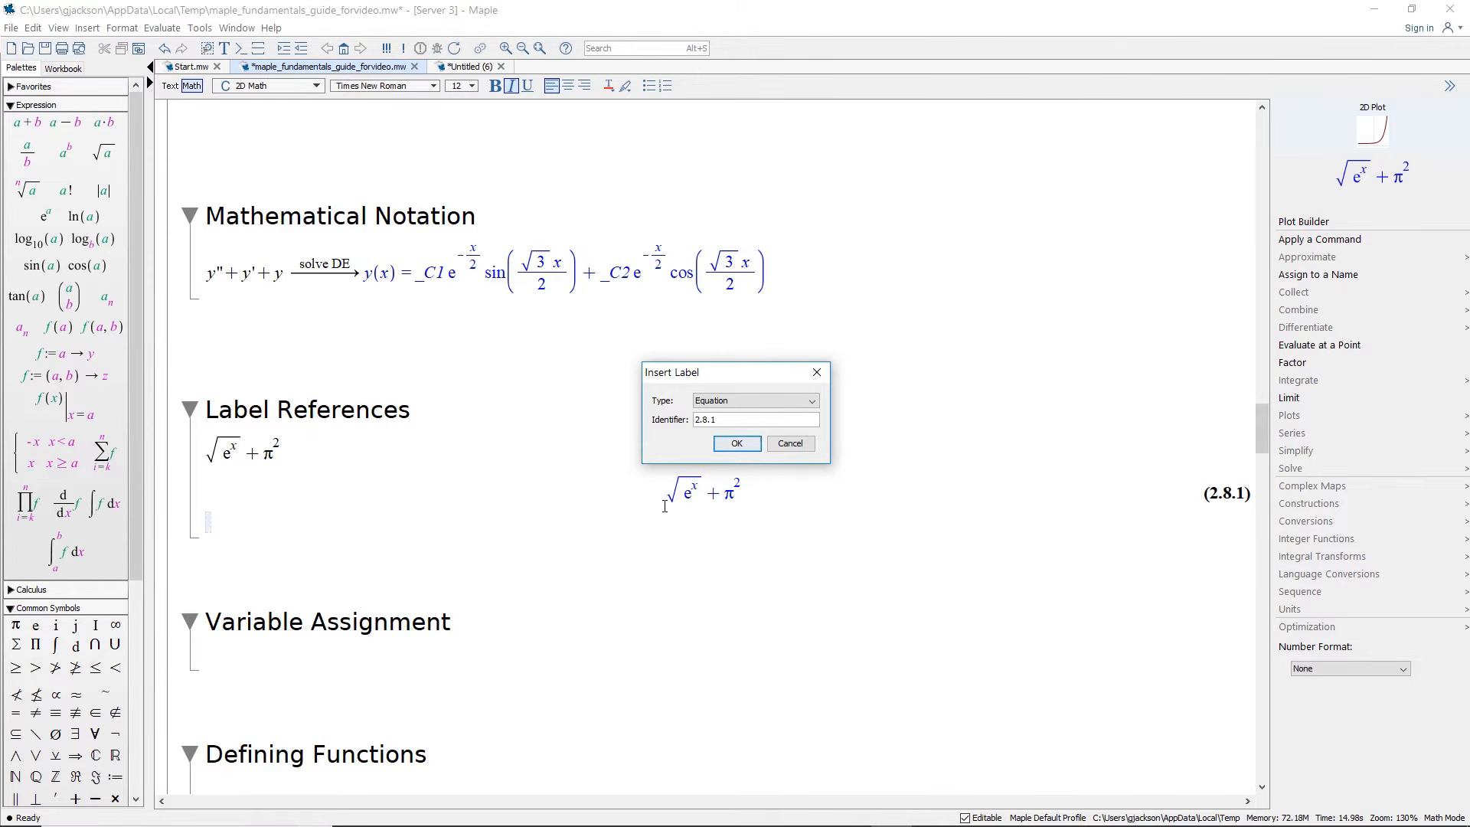
key("Return")
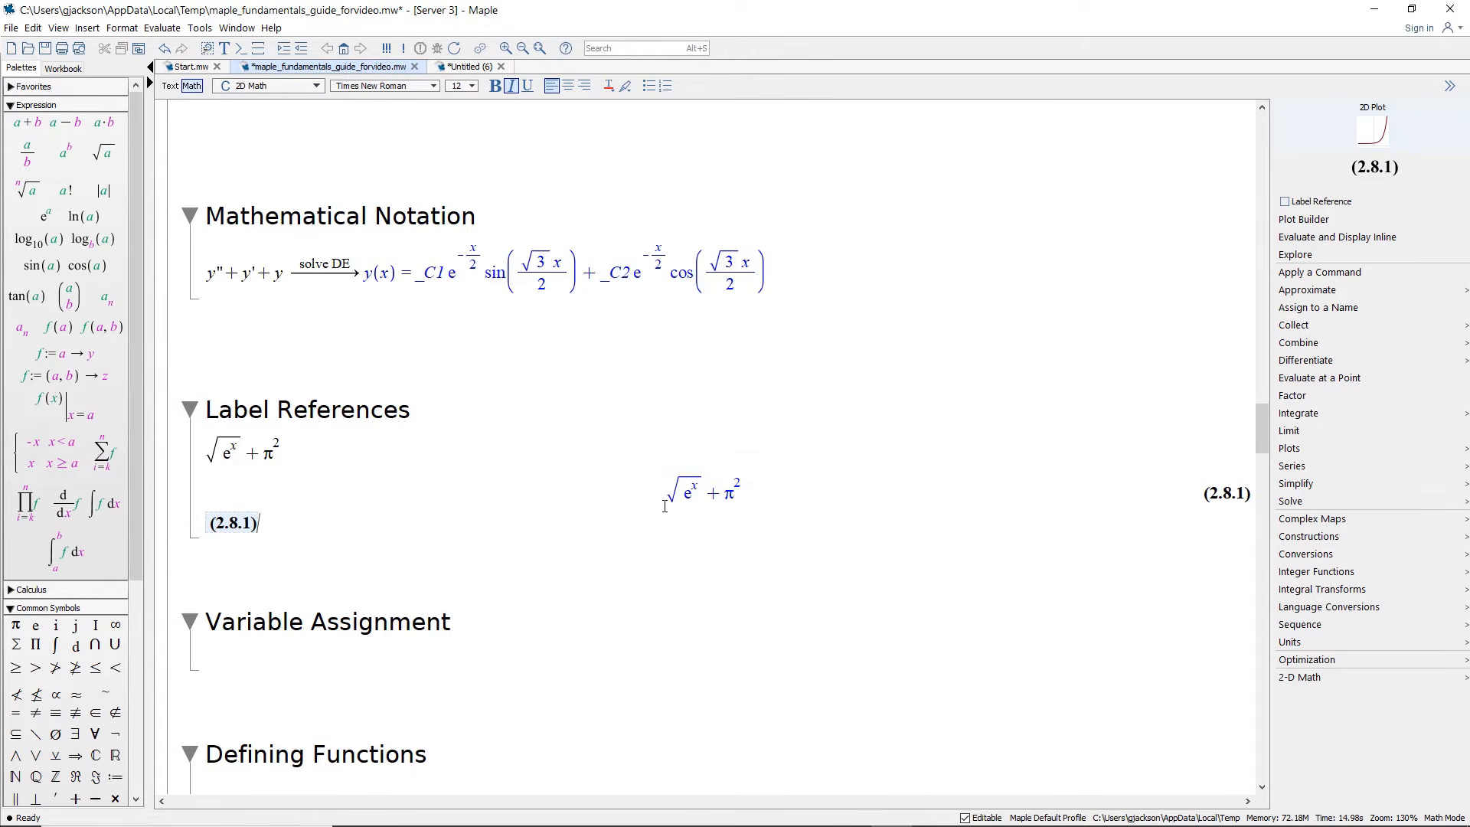
type("*x")
type("^2")
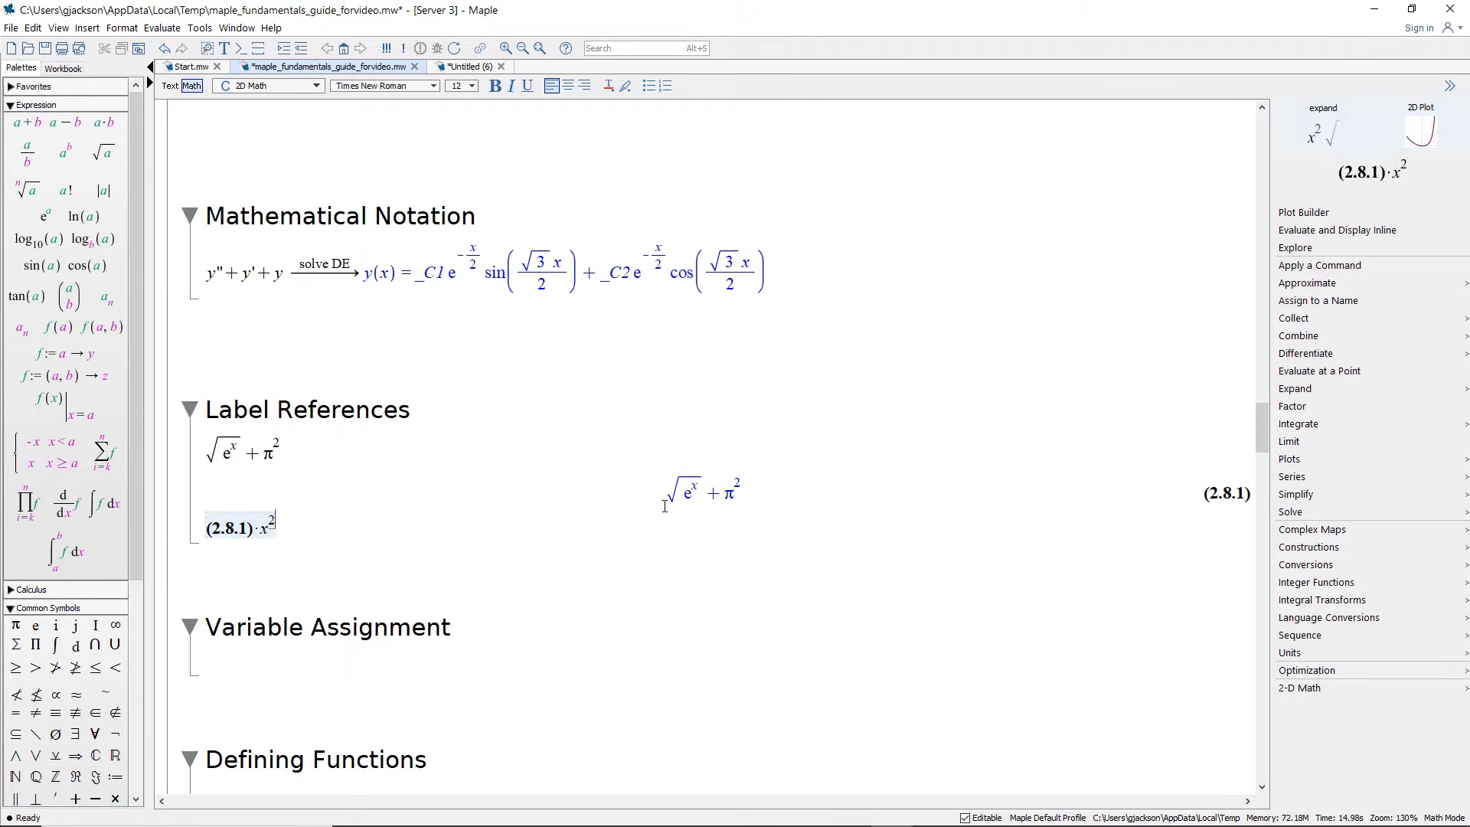
key("Return")
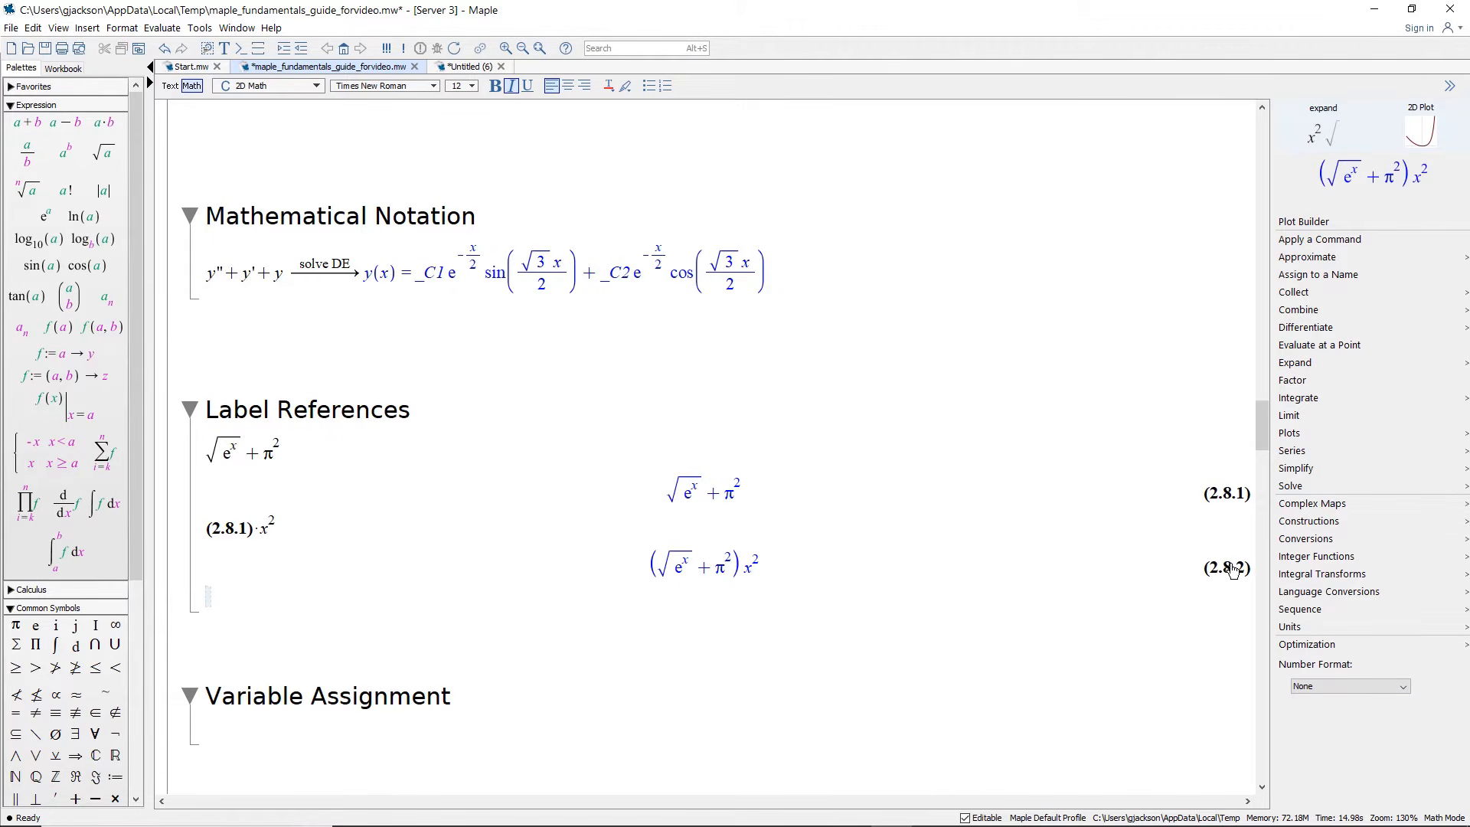
Step: Under "Variable Assignment", assign the value 10 to cost with := and evaluate it
scroll(1265, 422, "down", 3)
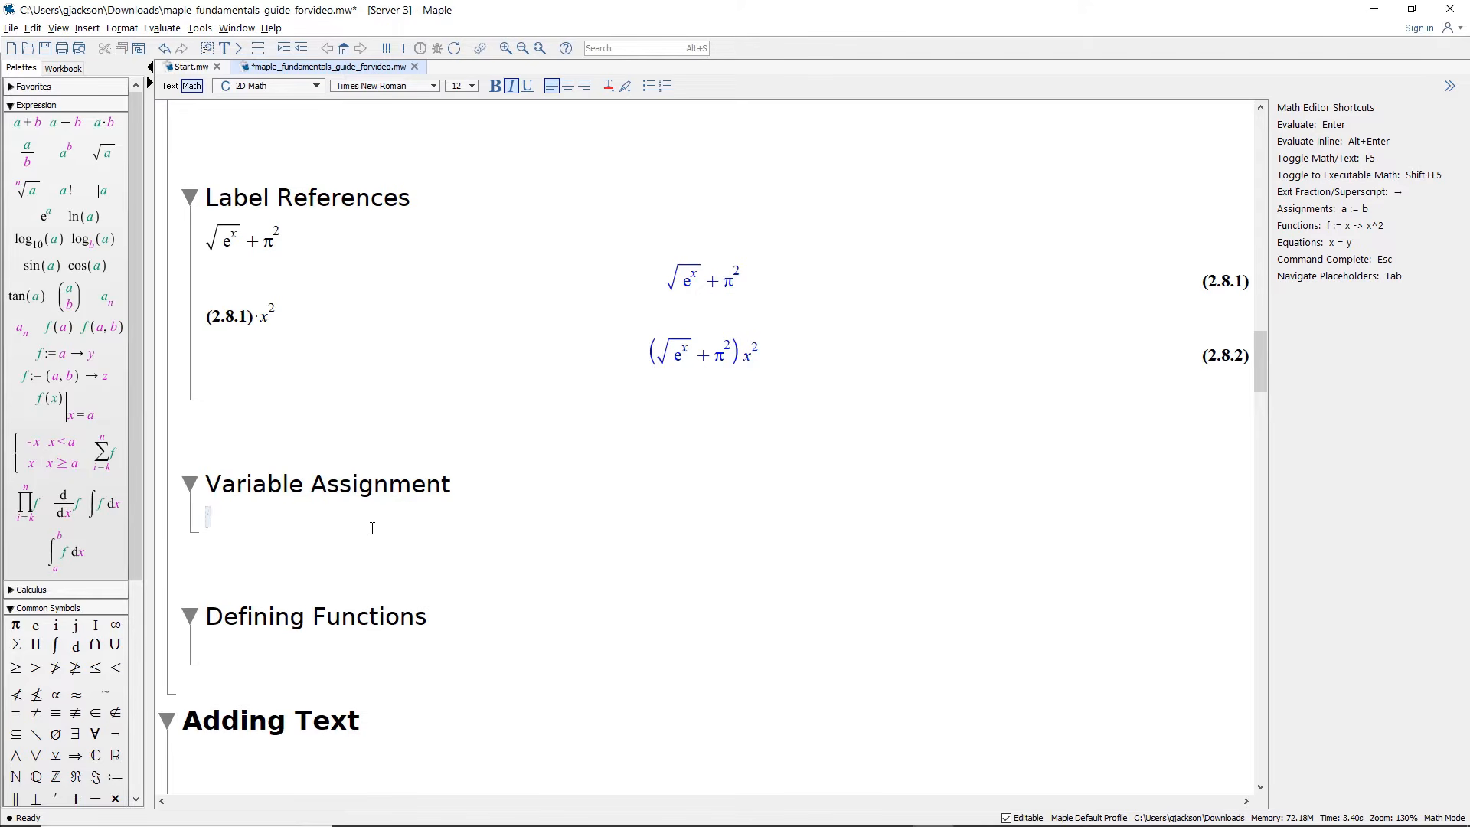
type("cost ")
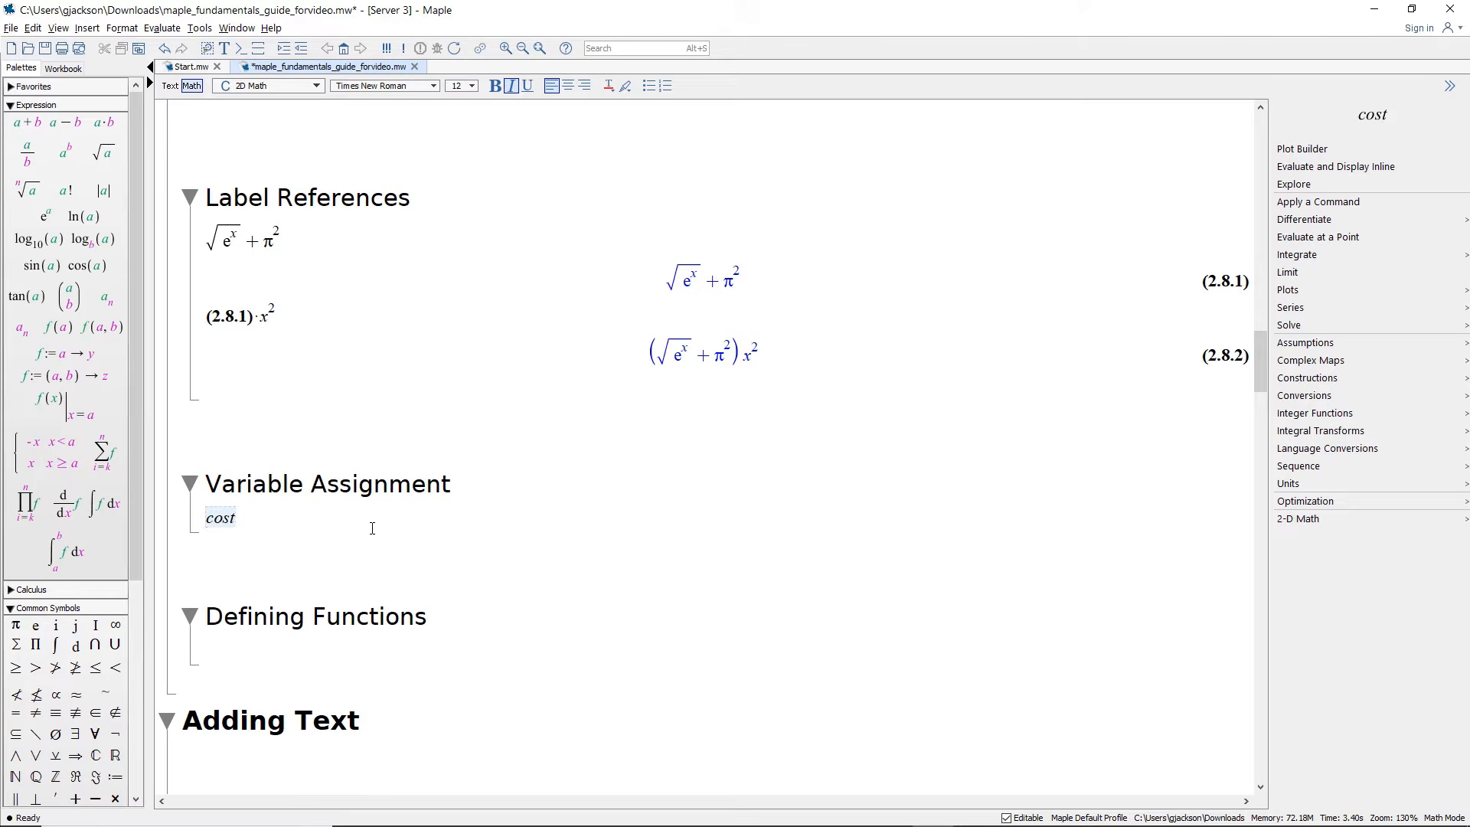
type(":= 10")
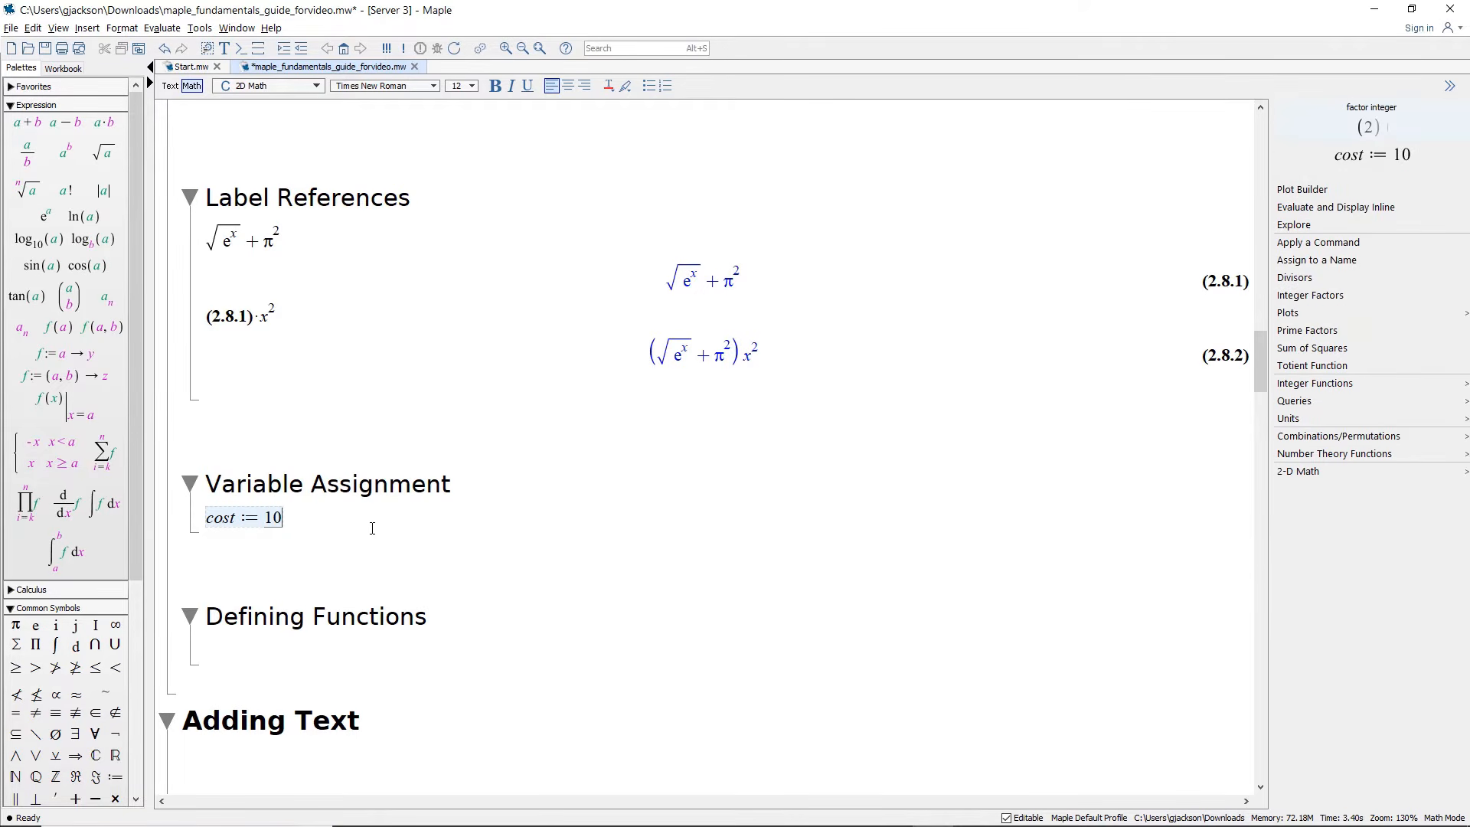
key("Return")
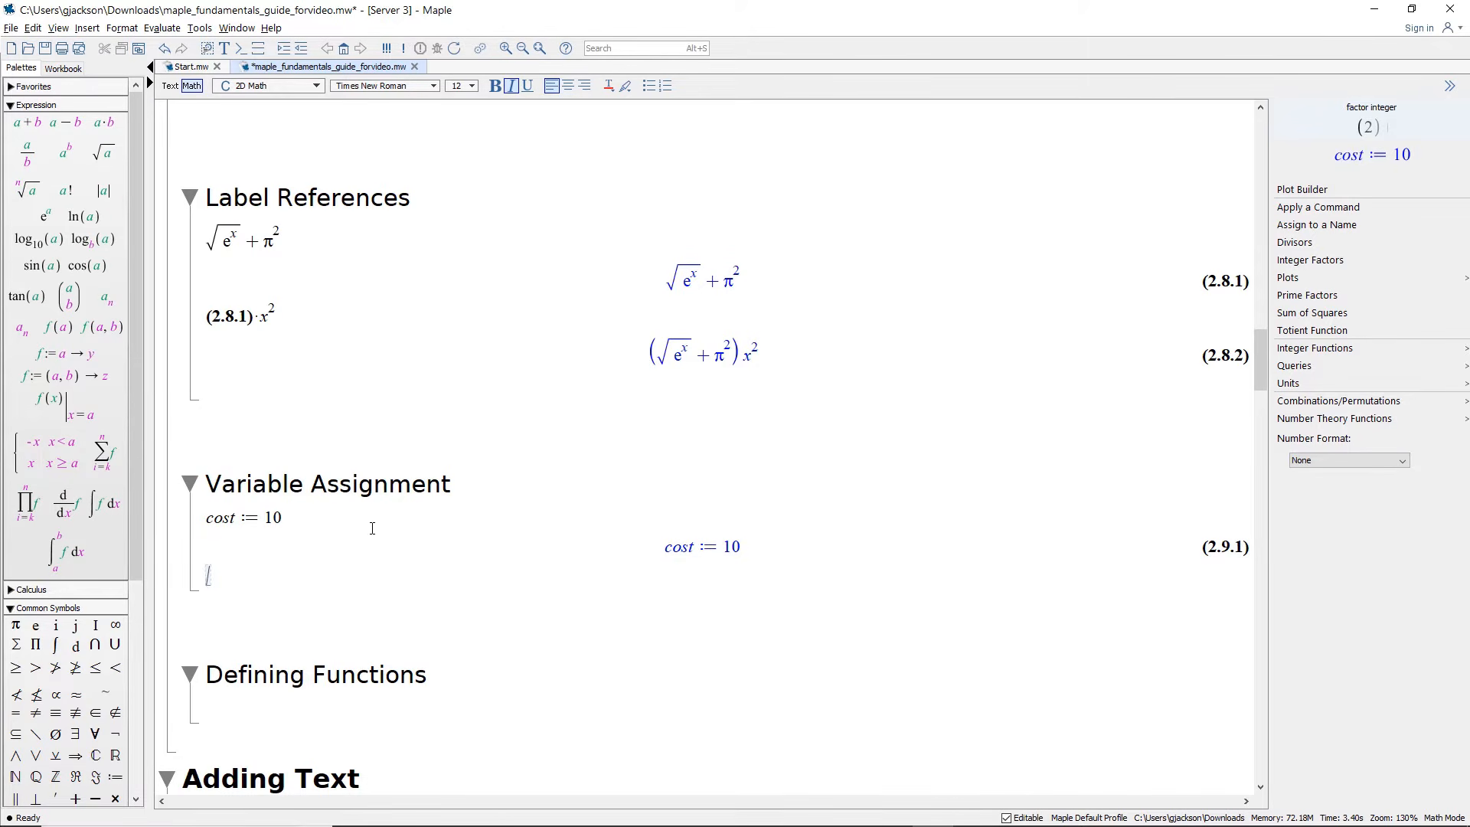
Step: Enter 2·cost on the line below the assignment and evaluate it
type("2*co")
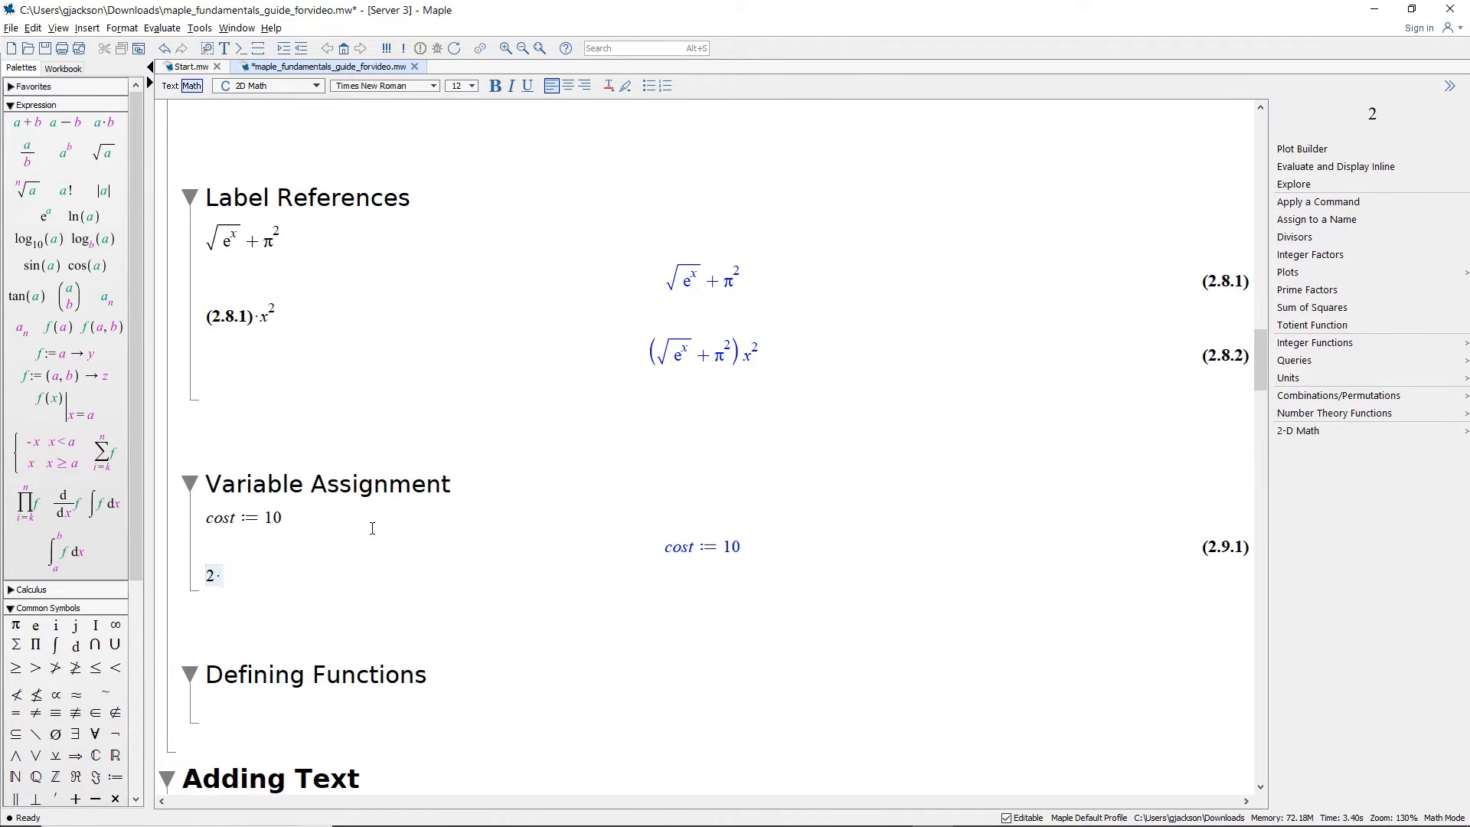
type("st")
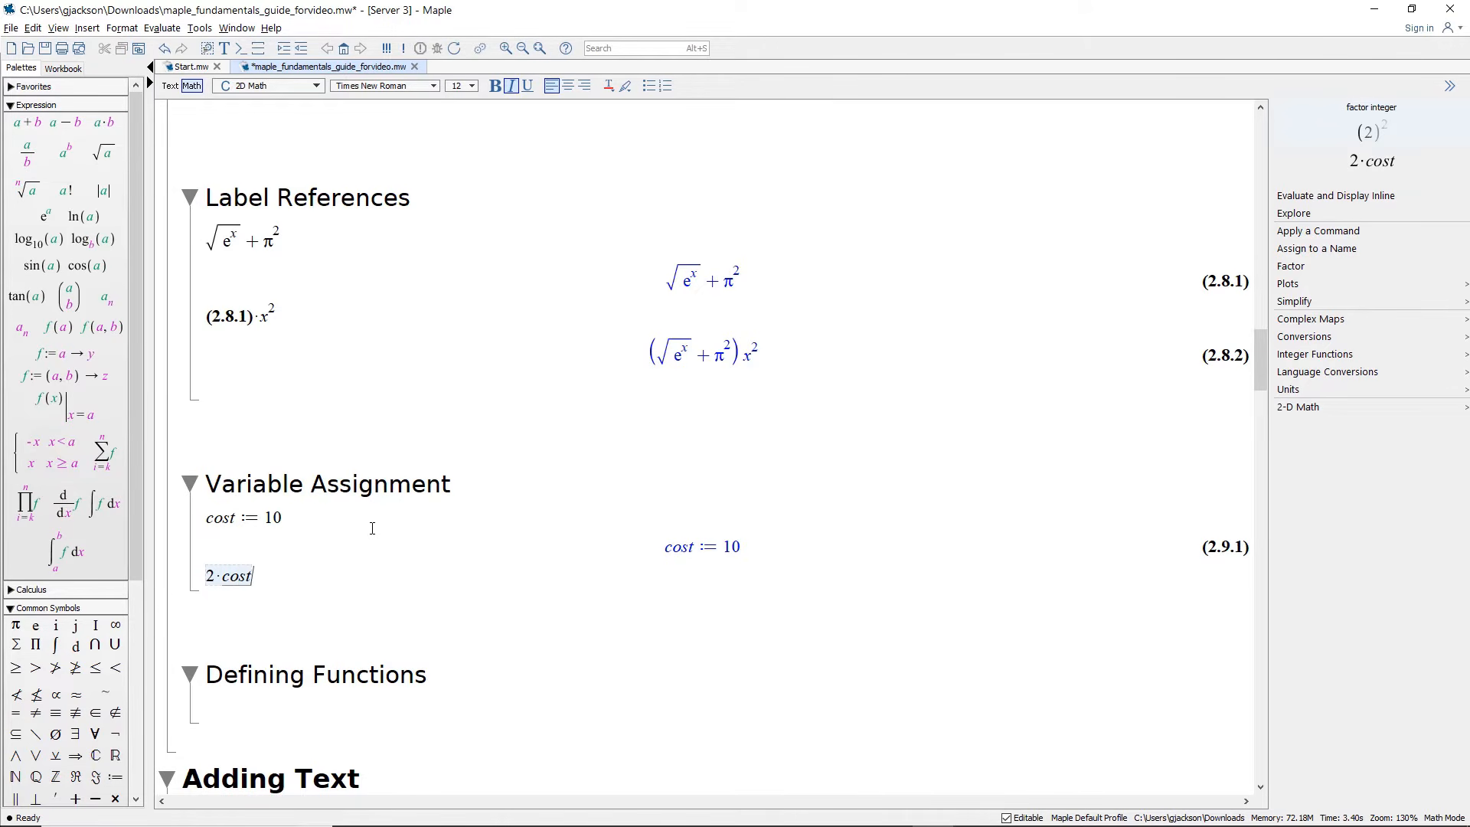
key("Return")
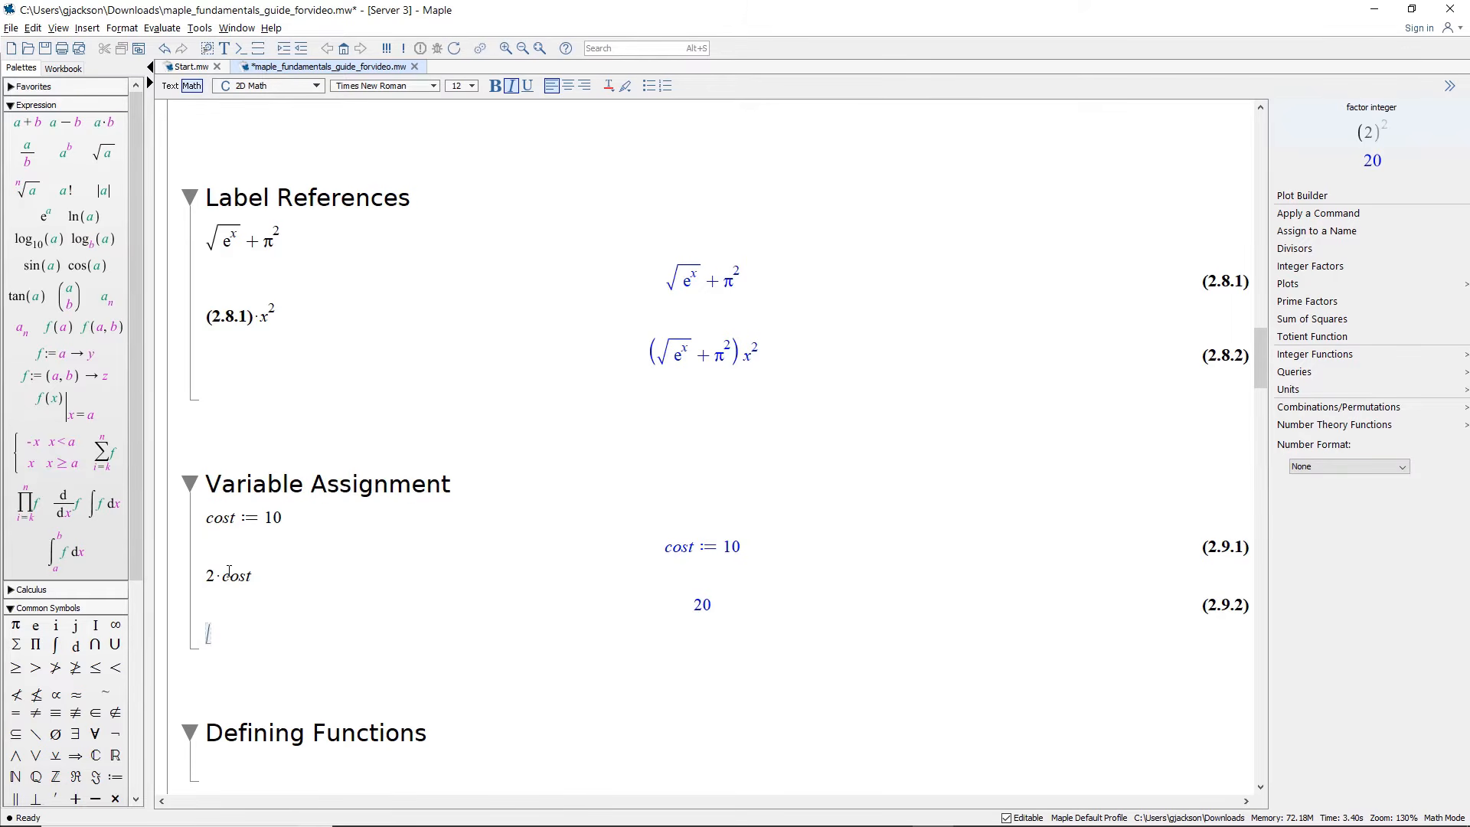
Step: Change the value assigned to cost to 500 and re-evaluate the 2·cost line
left_click(283, 516)
key("BackSpace")
key("BackSpace")
type("5")
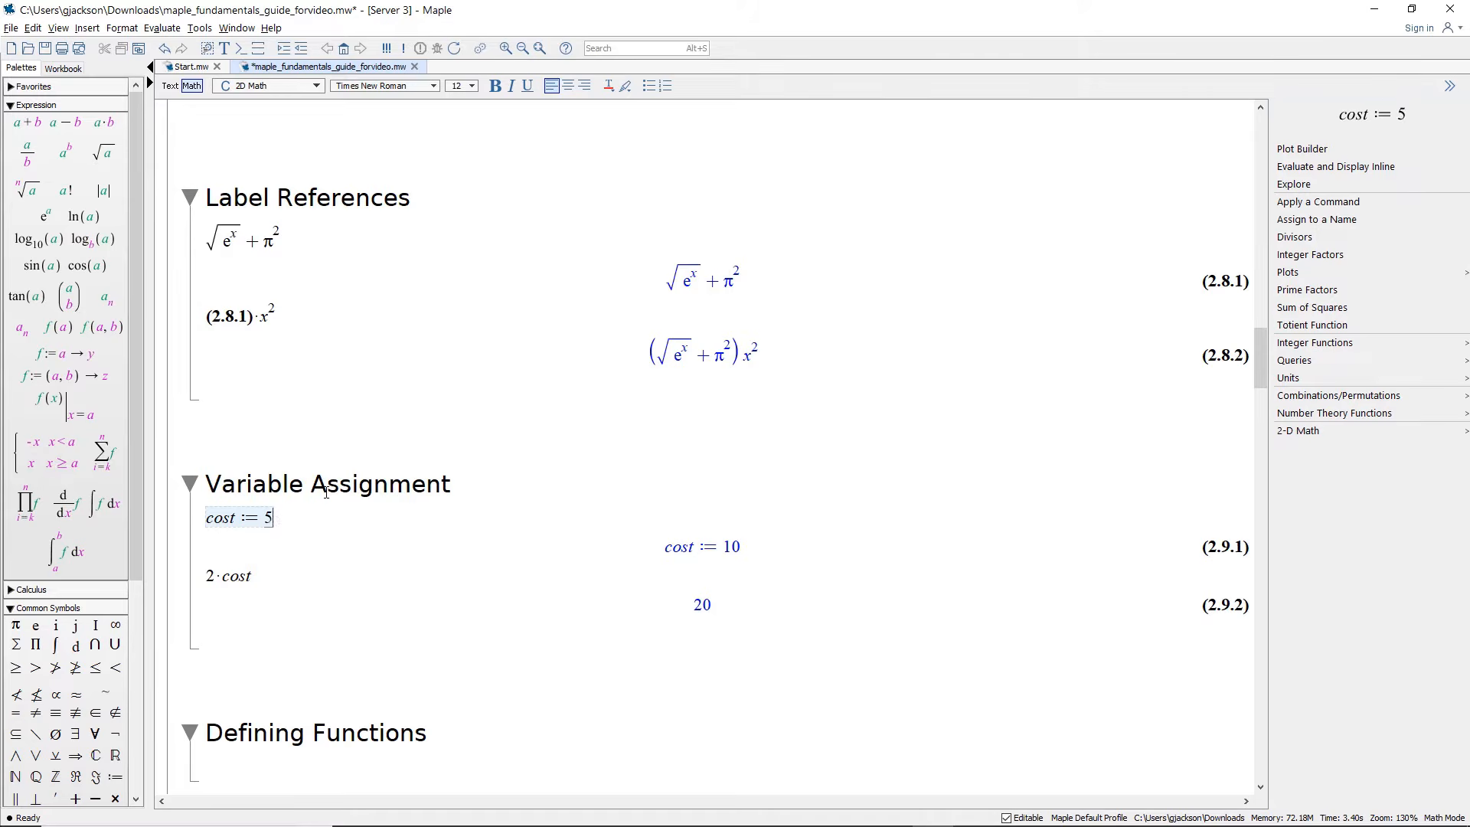
type("00")
key("Return")
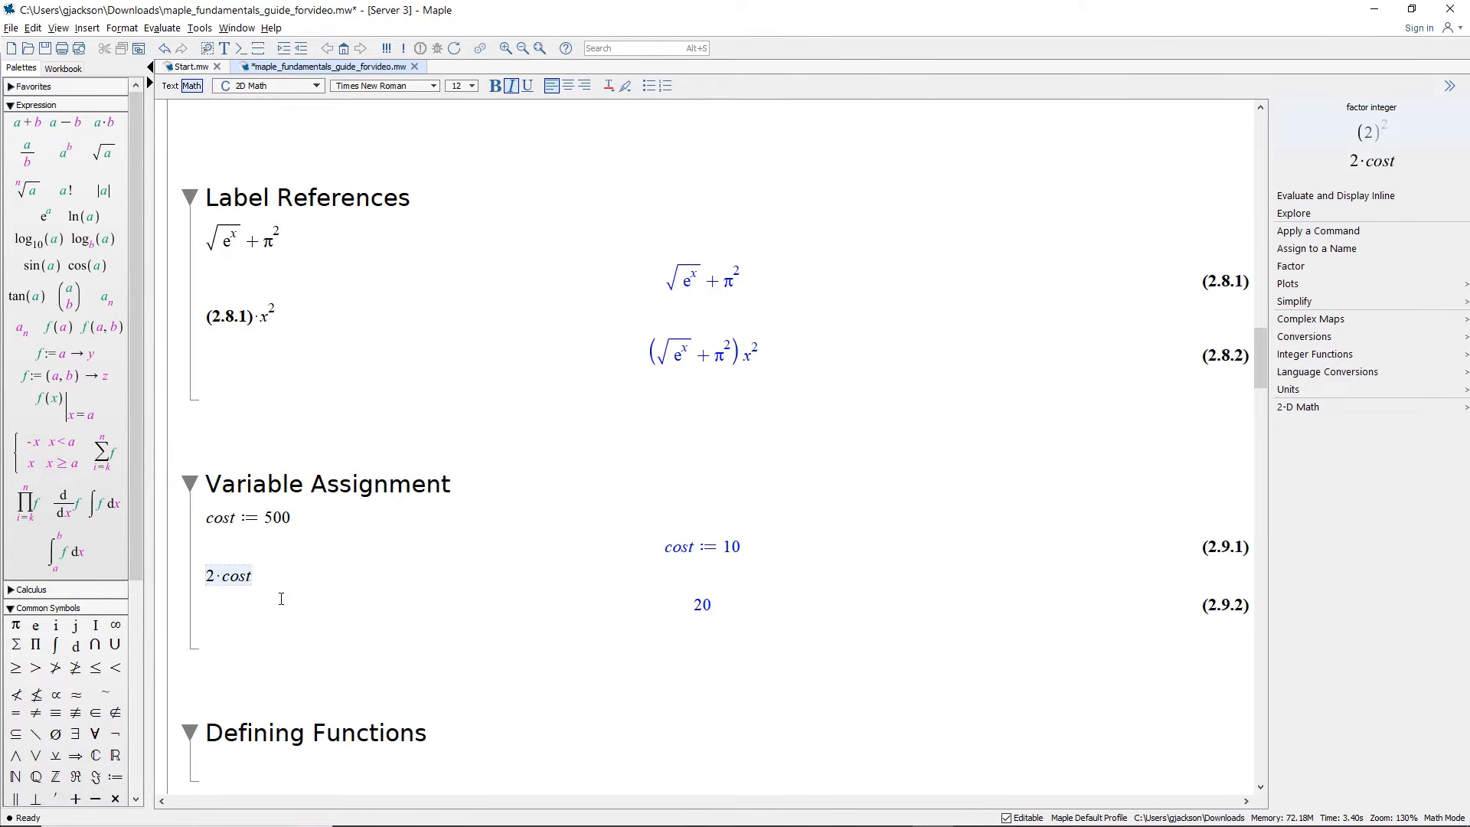
key("Return")
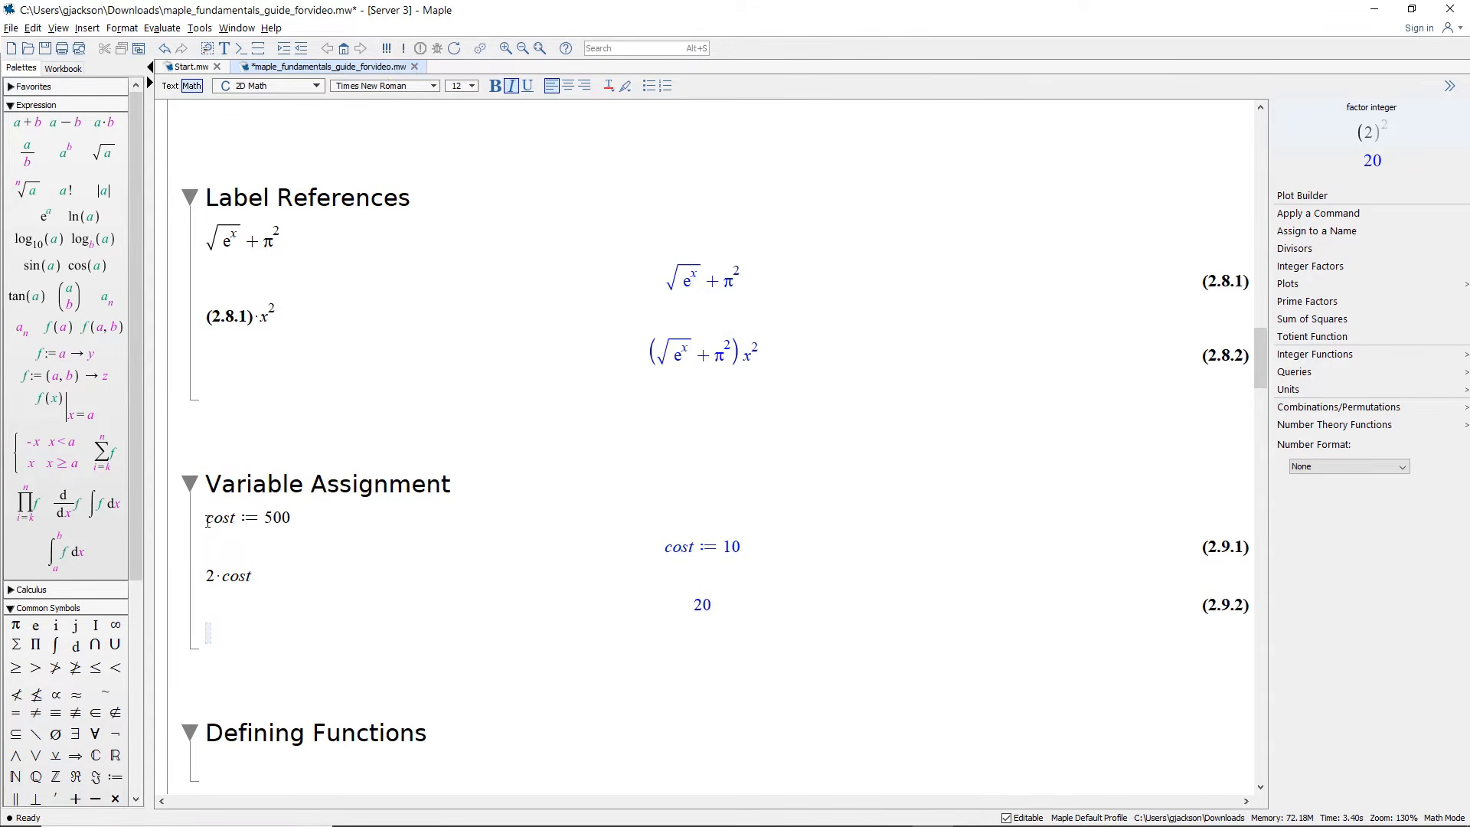
Step: Select the cost assignment and the 2·cost calculation together and re-execute the selection
left_click_drag(205, 517, 400, 610)
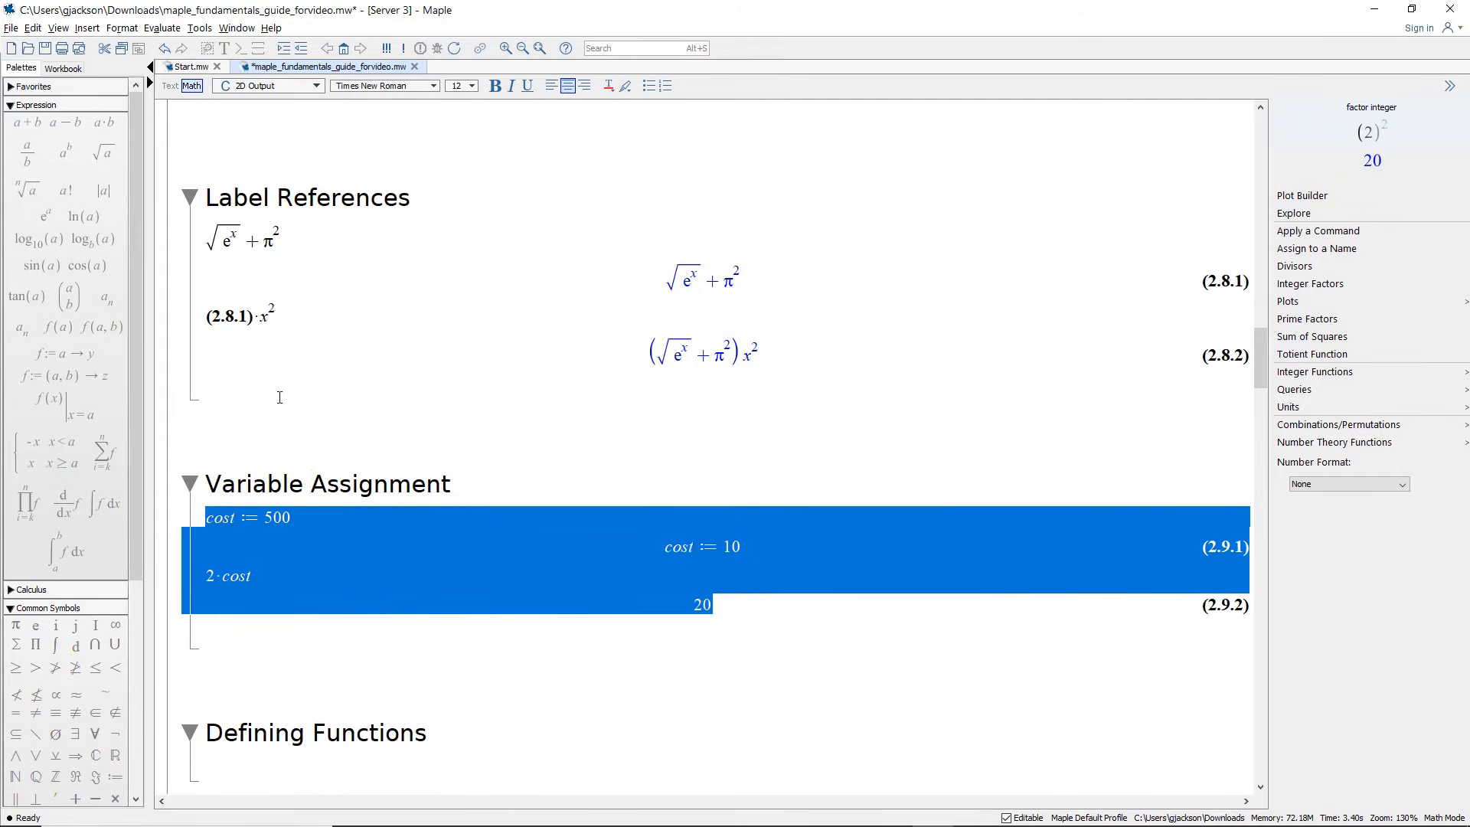
left_click(404, 48)
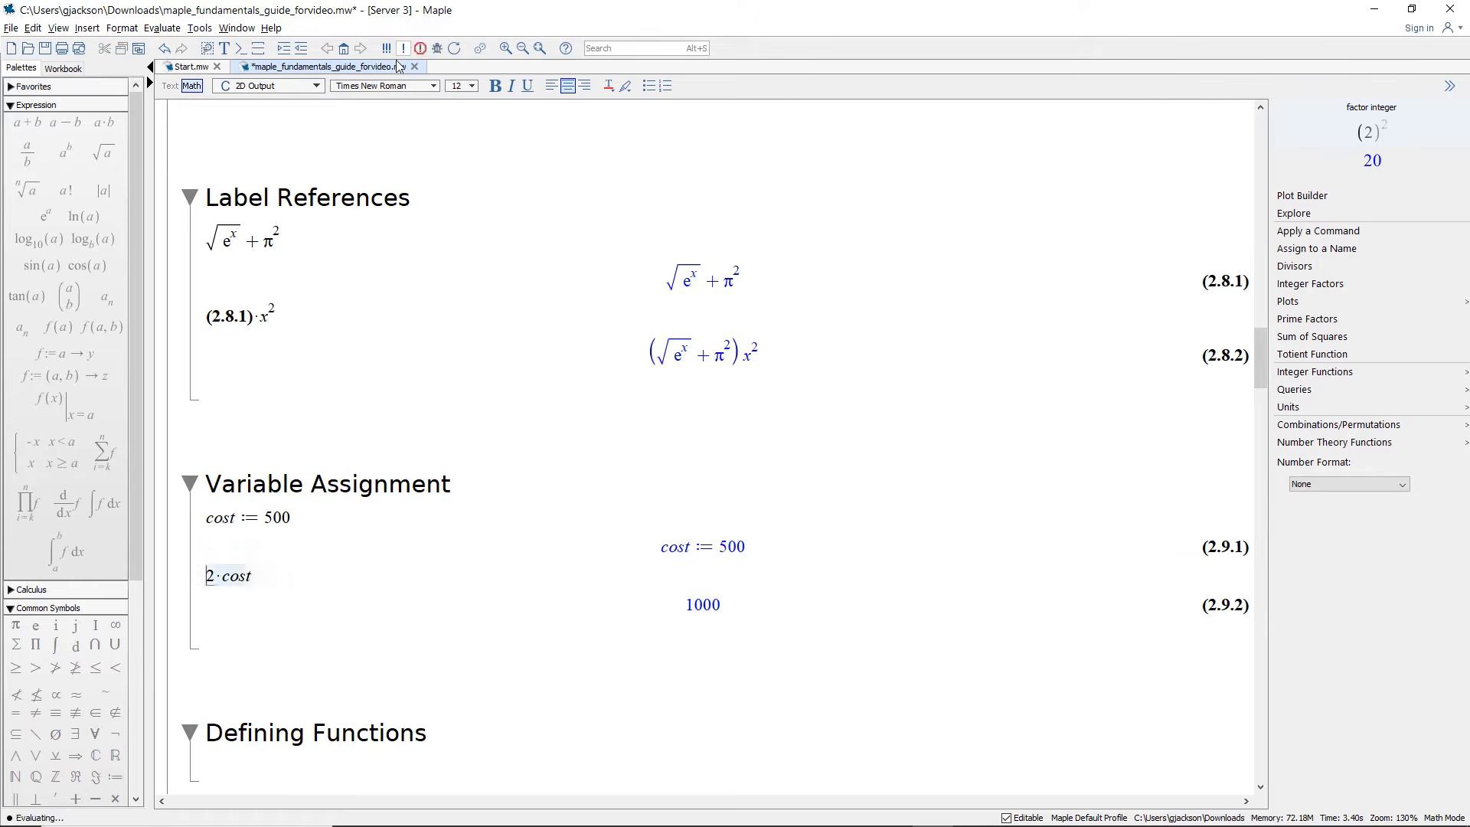
left_click(255, 581)
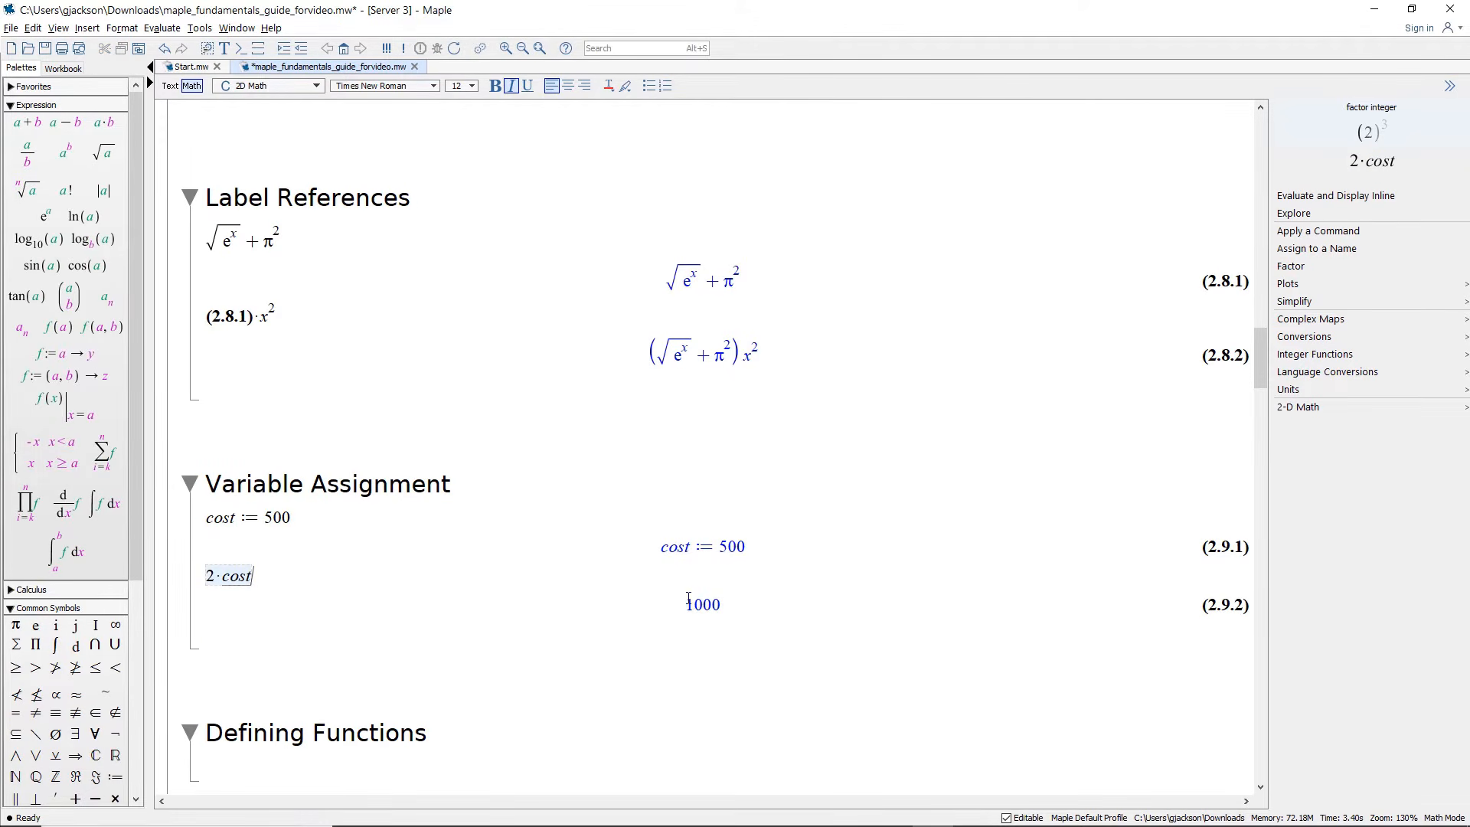
Step: Change the value assigned to cost to 10, re-evaluate it, and evaluate 2·cost inline
scroll(378, 600, "up", 1)
left_click(289, 491)
key("BackSpace")
key("BackSpace")
key("BackSpace")
type("10")
key("Return")
key("alt+Return")
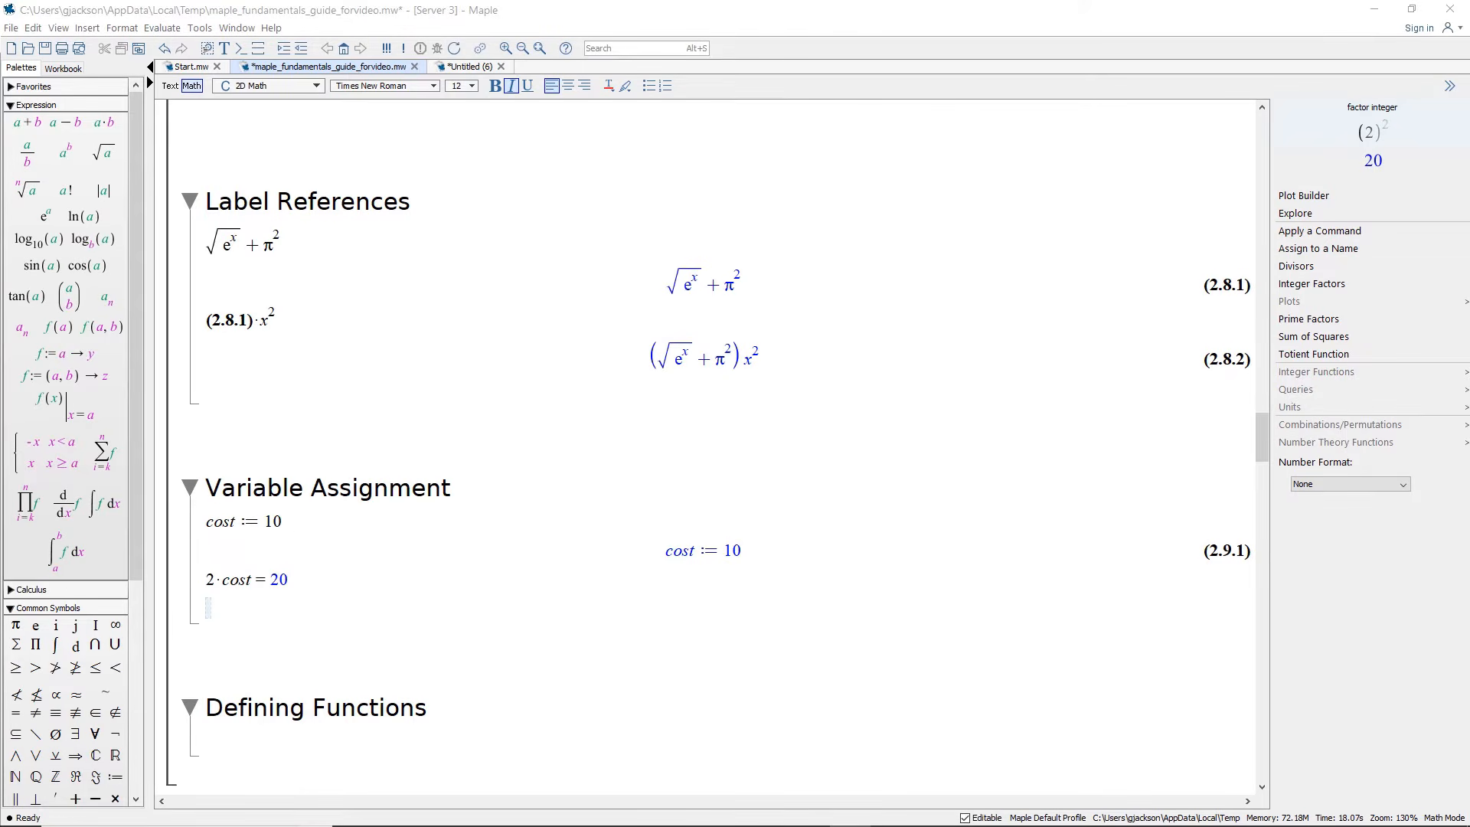
Step: Under "Defining Functions", define f := w→w^2 with arrow notation and evaluate the definition
left_click(420, 581)
scroll(397, 581, "down", 7)
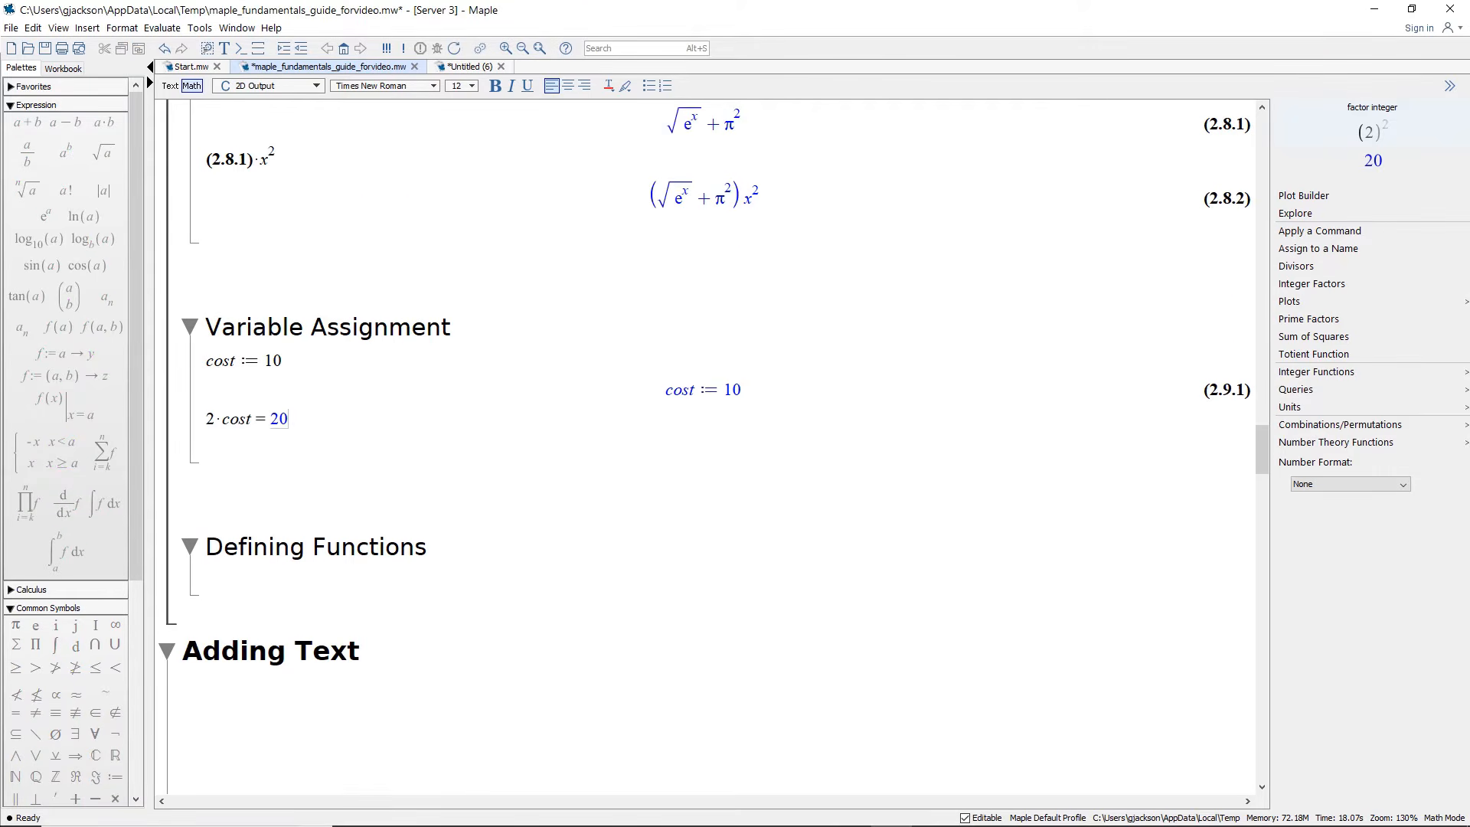
left_click(539, 527)
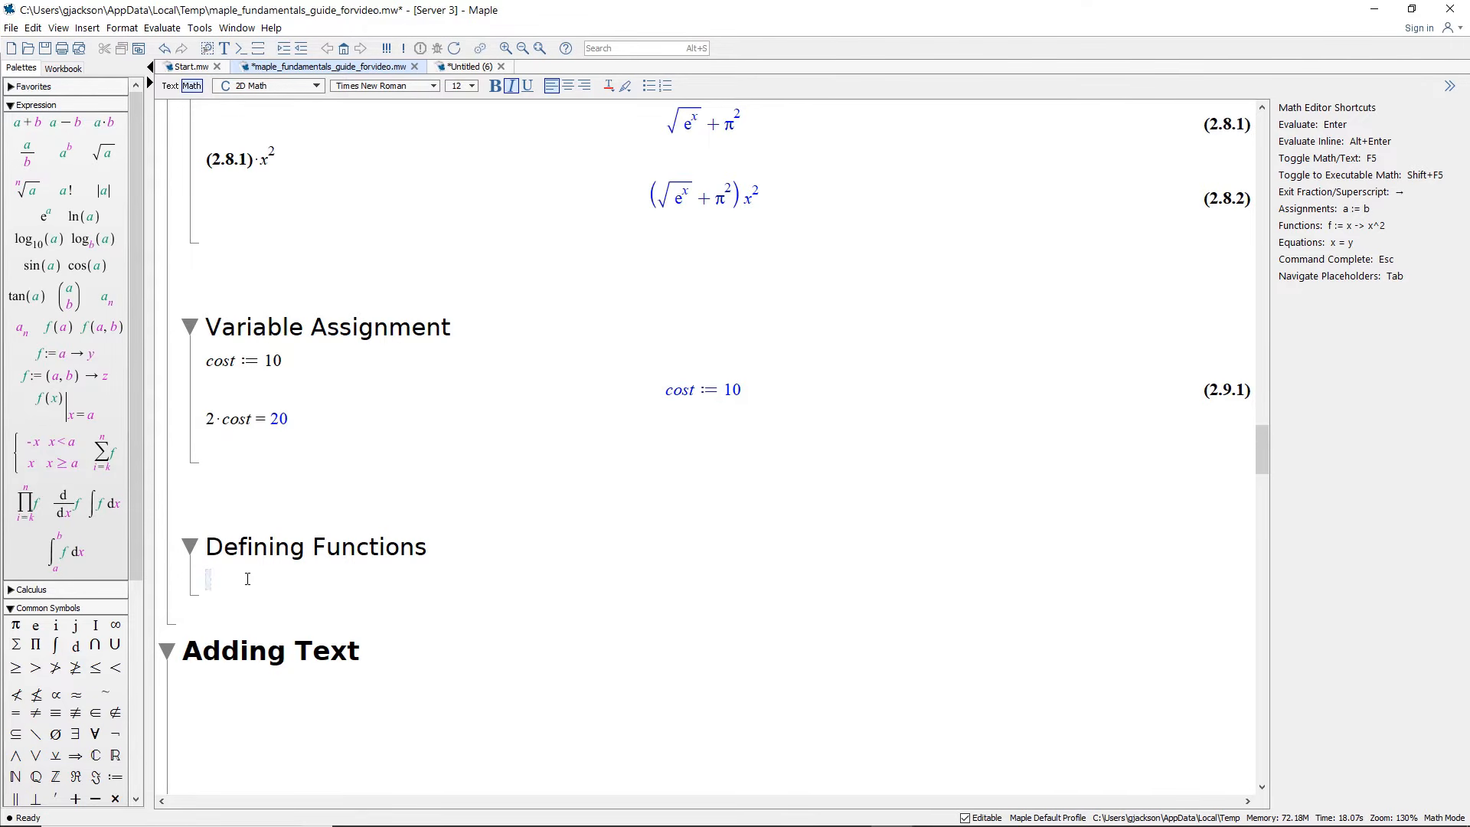
type("f:=")
type("w-")
type(">")
type("w^2")
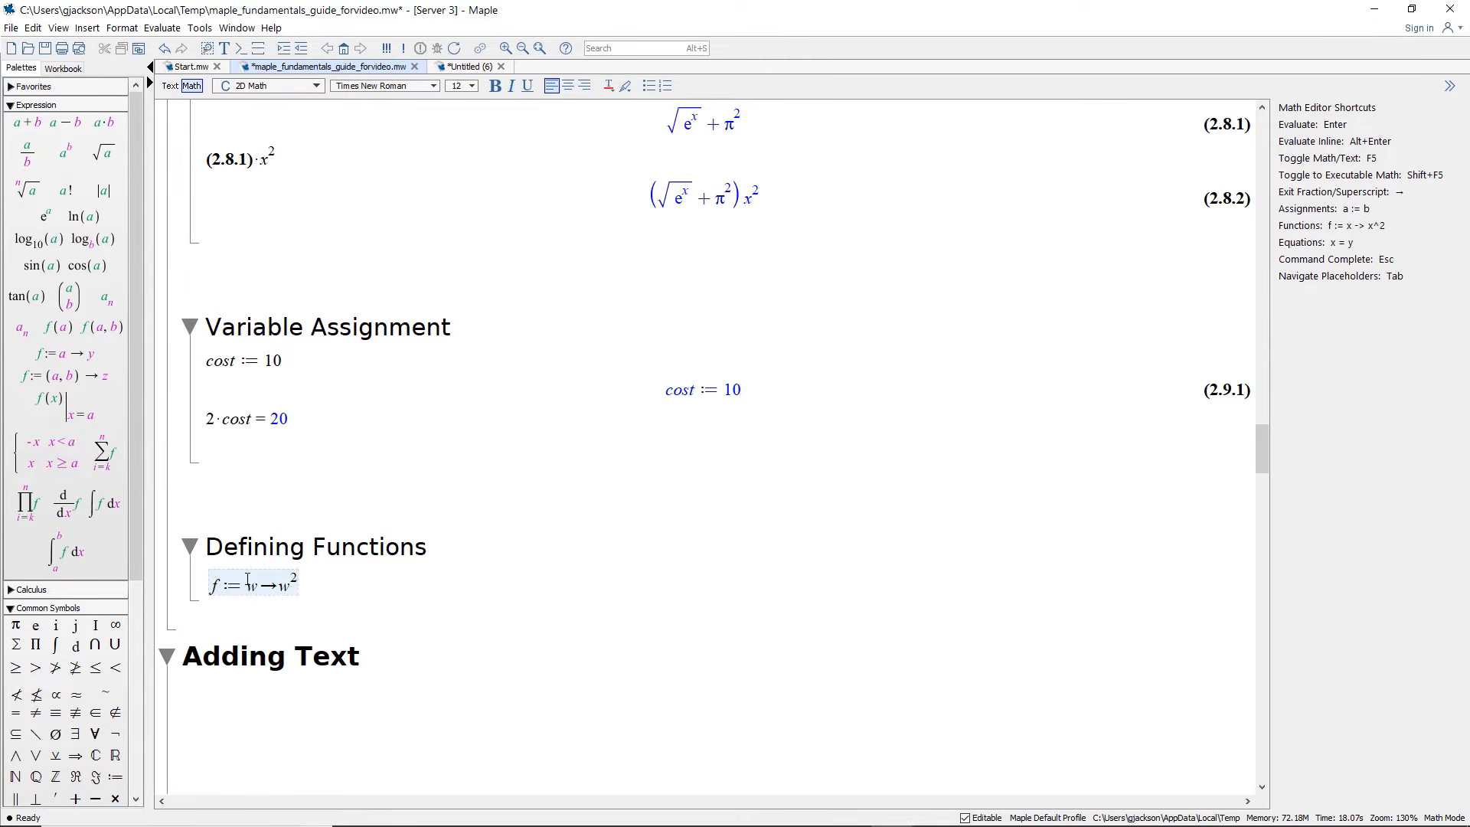
key("Return")
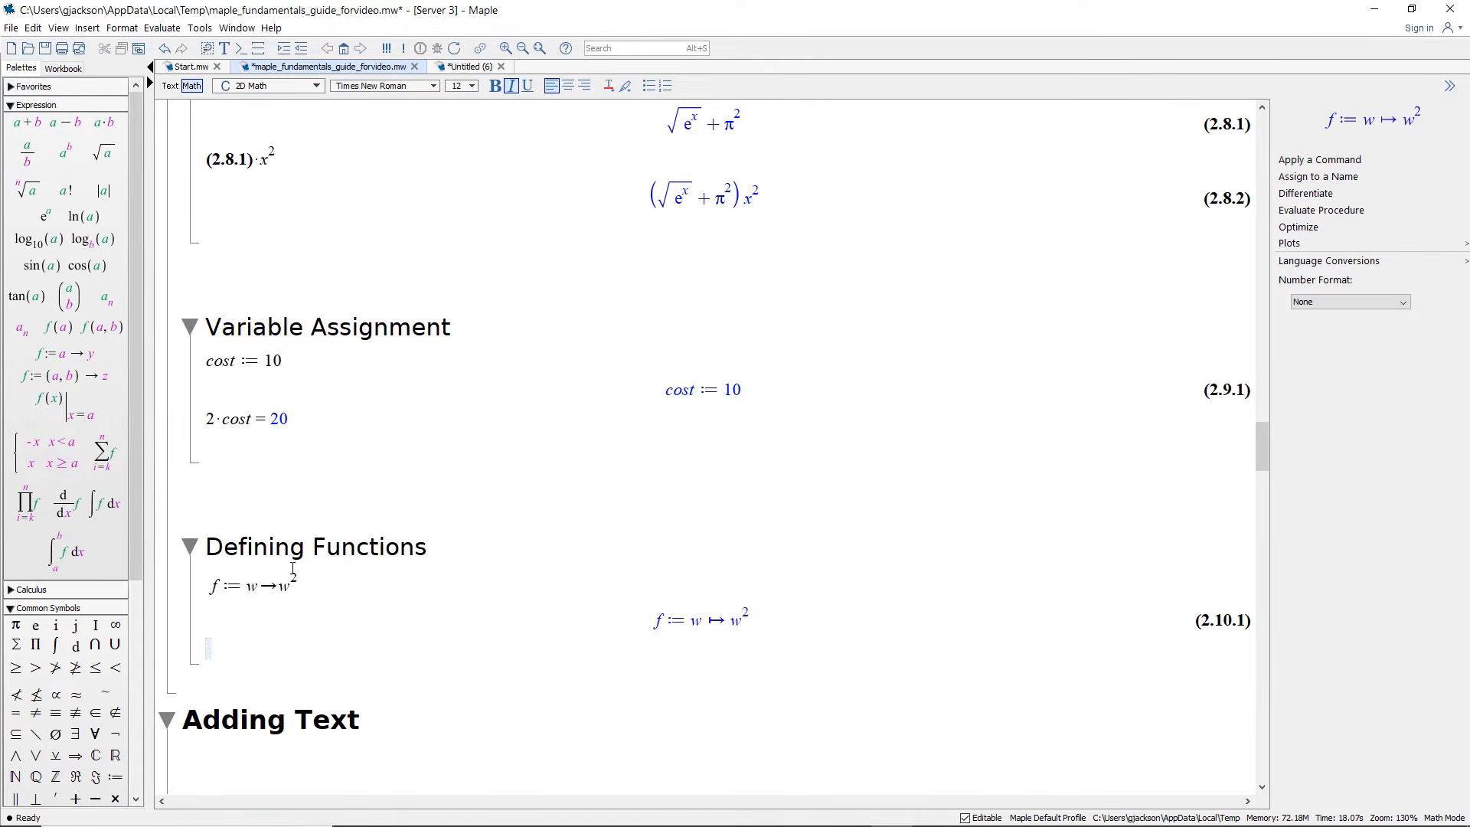
scroll(367, 561, "down", 1)
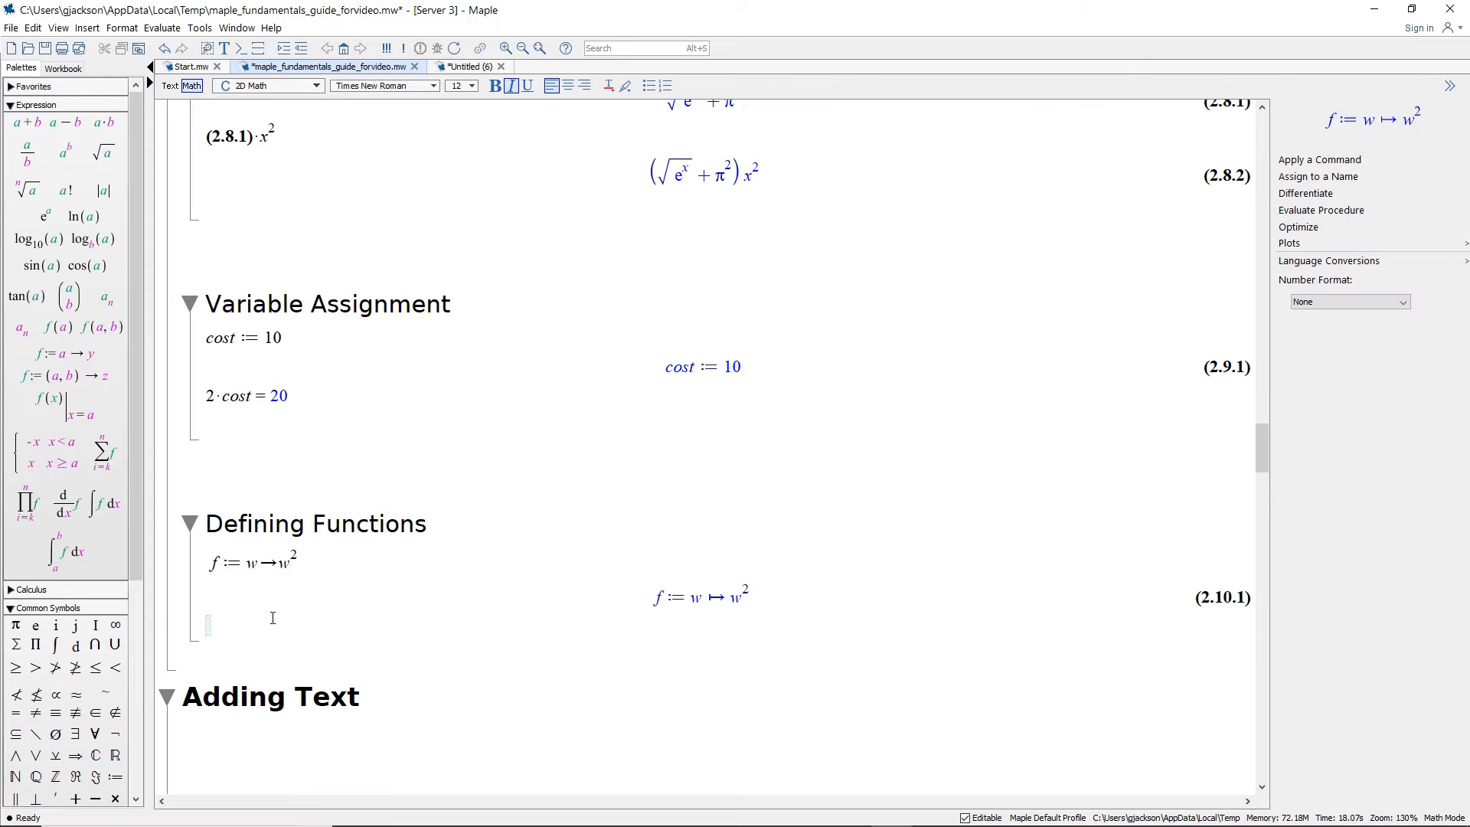
Step: Evaluate f(2) and f(b) on separate lines below the function definition
type("f(")
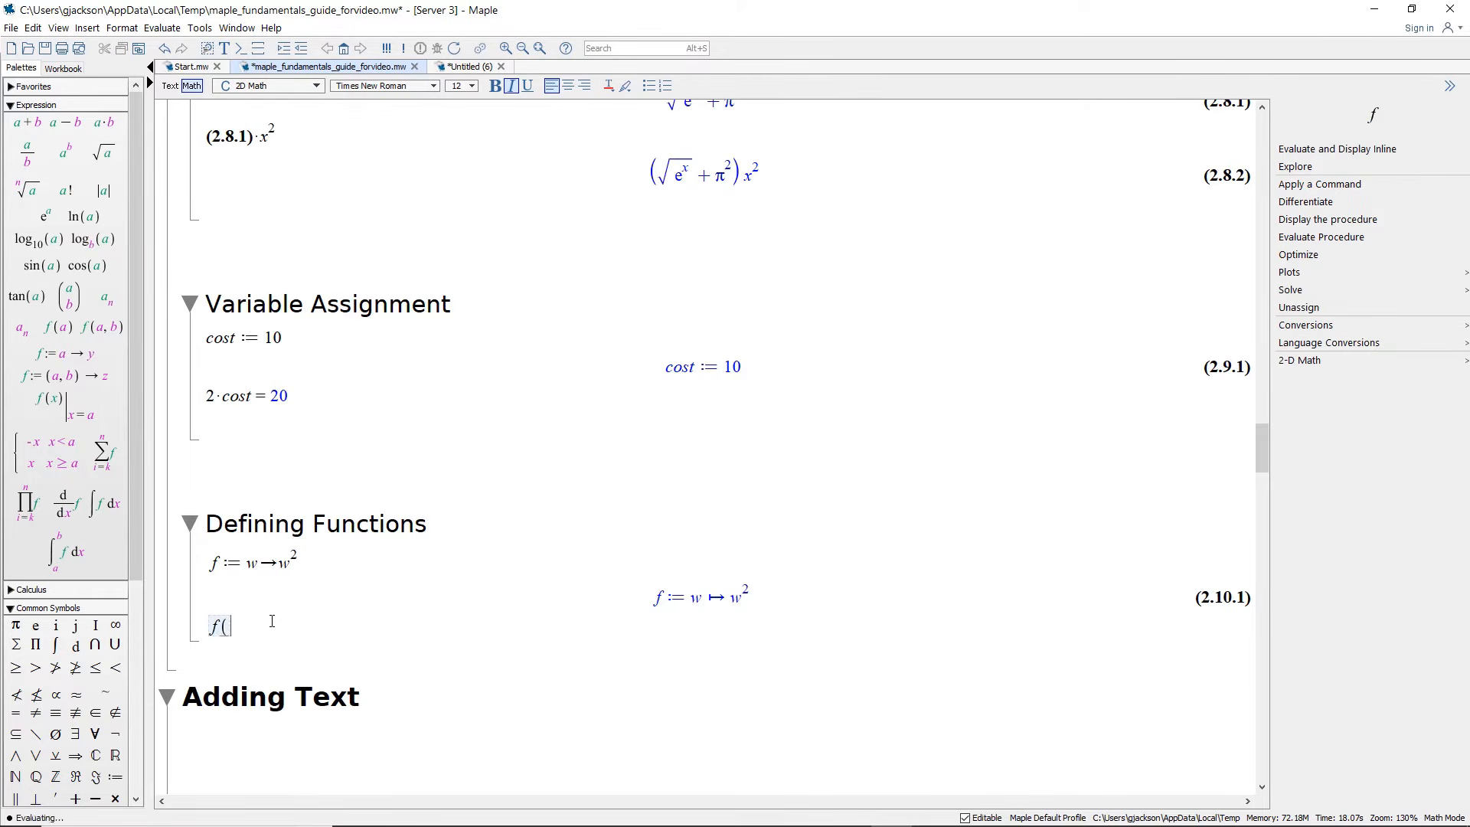
type("2)")
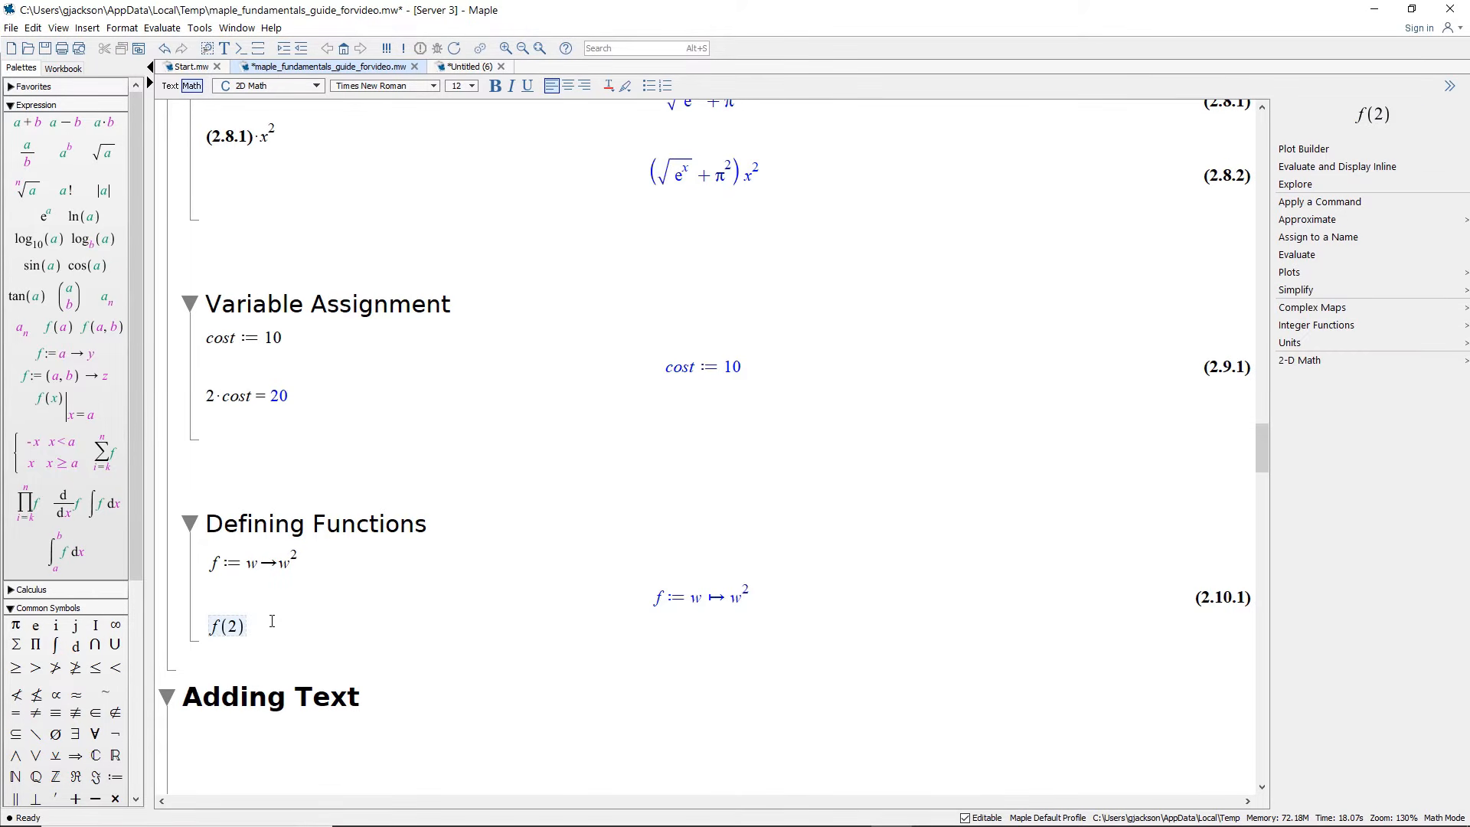
key("Return")
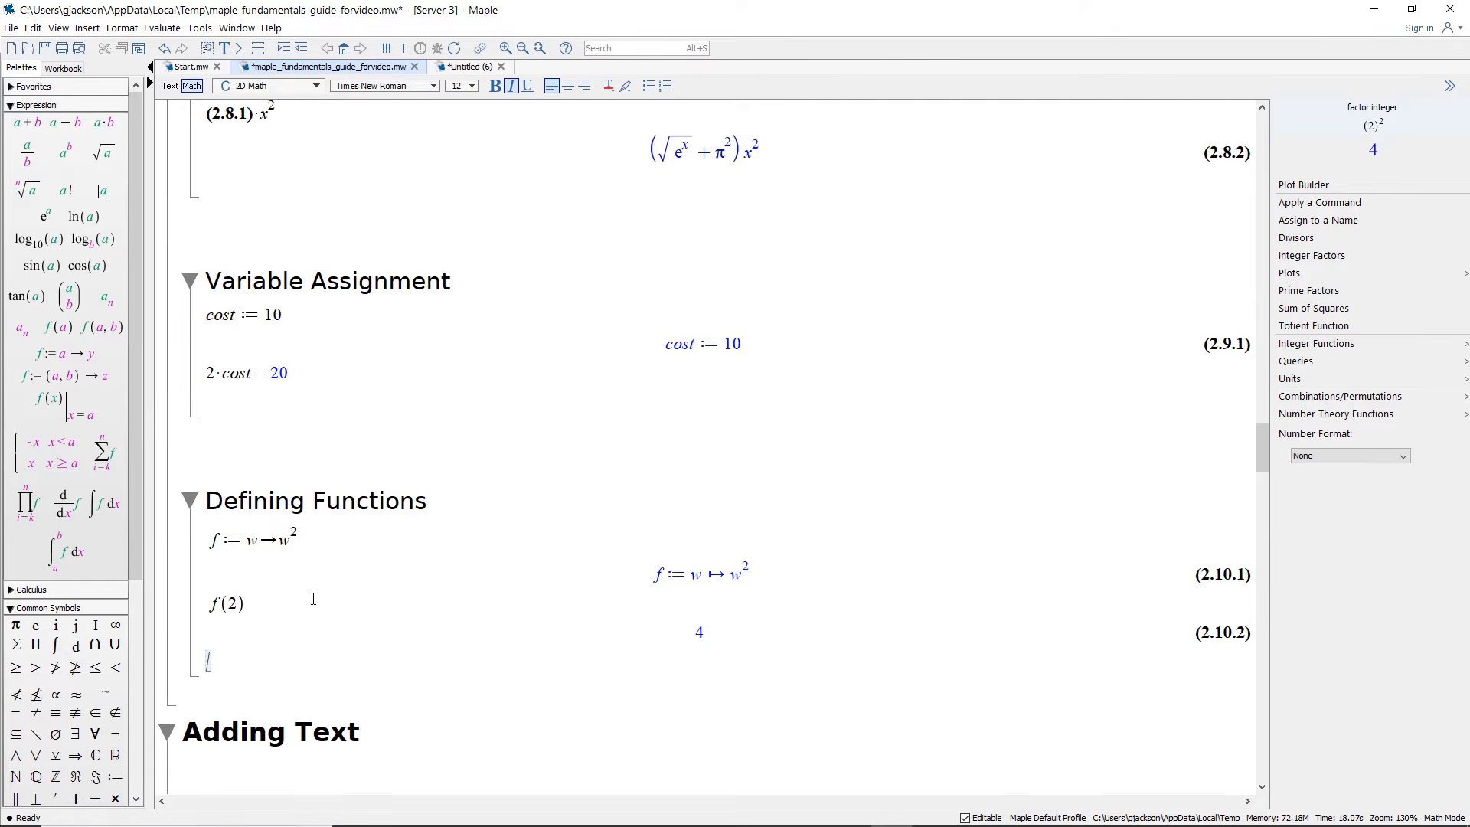
type("f(b)")
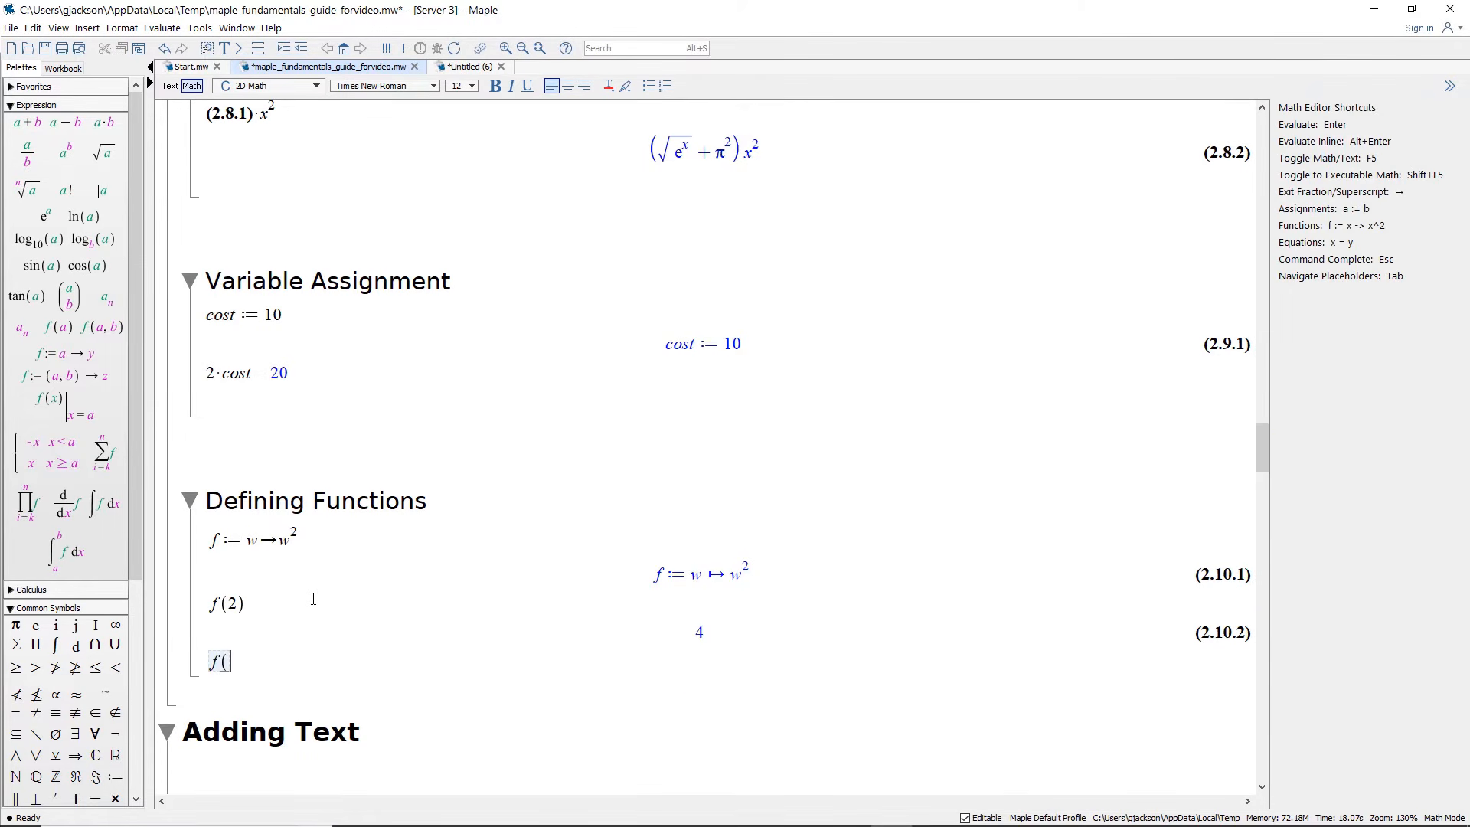
key("Return")
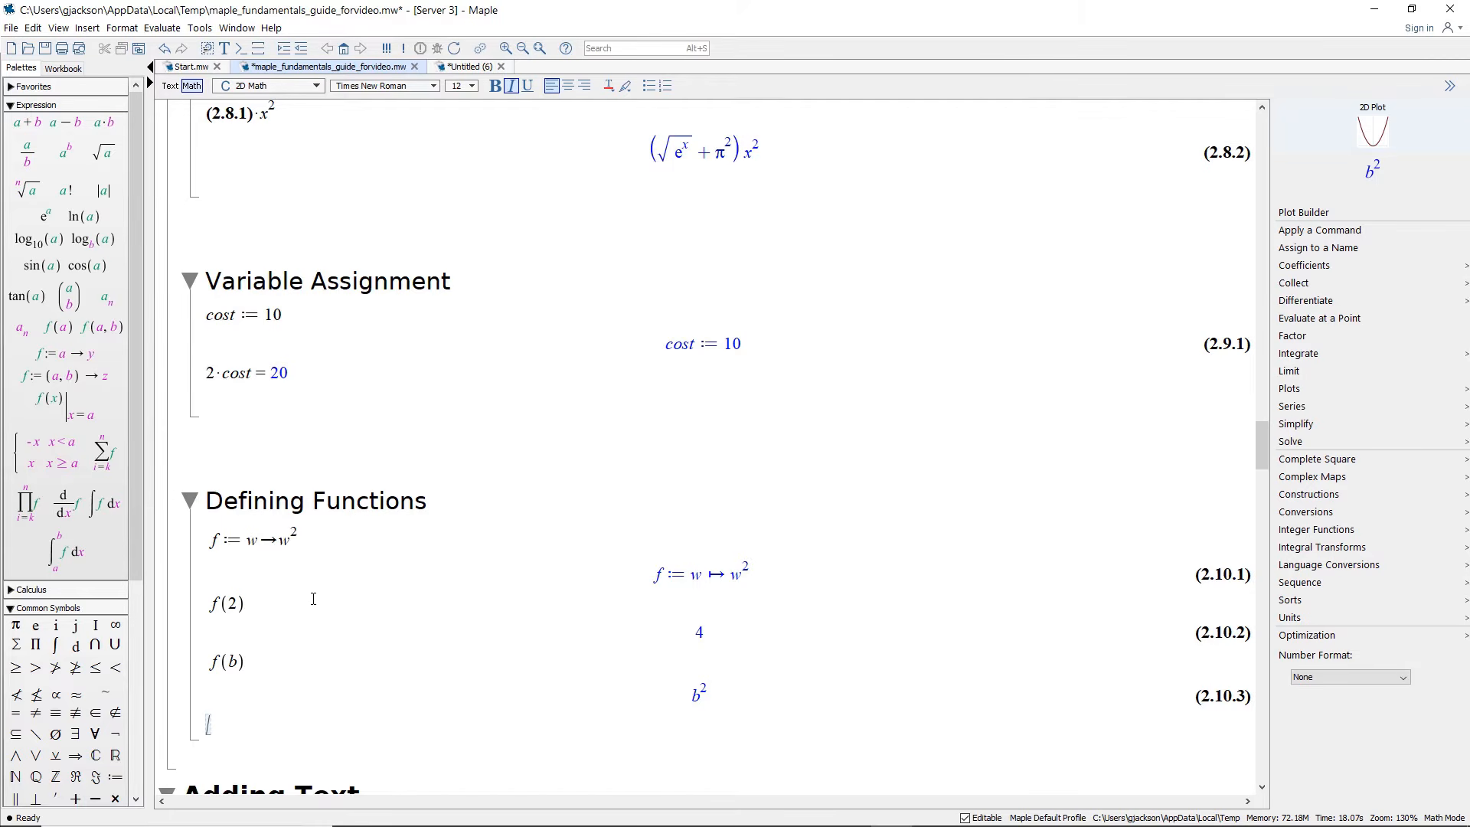
Step: Under "Adding Text", write "The solution can be expressed as ∫x^3+x^2+3 dx, so it's easily found." with the integral as inline math
scroll(945, 523, "down", 1)
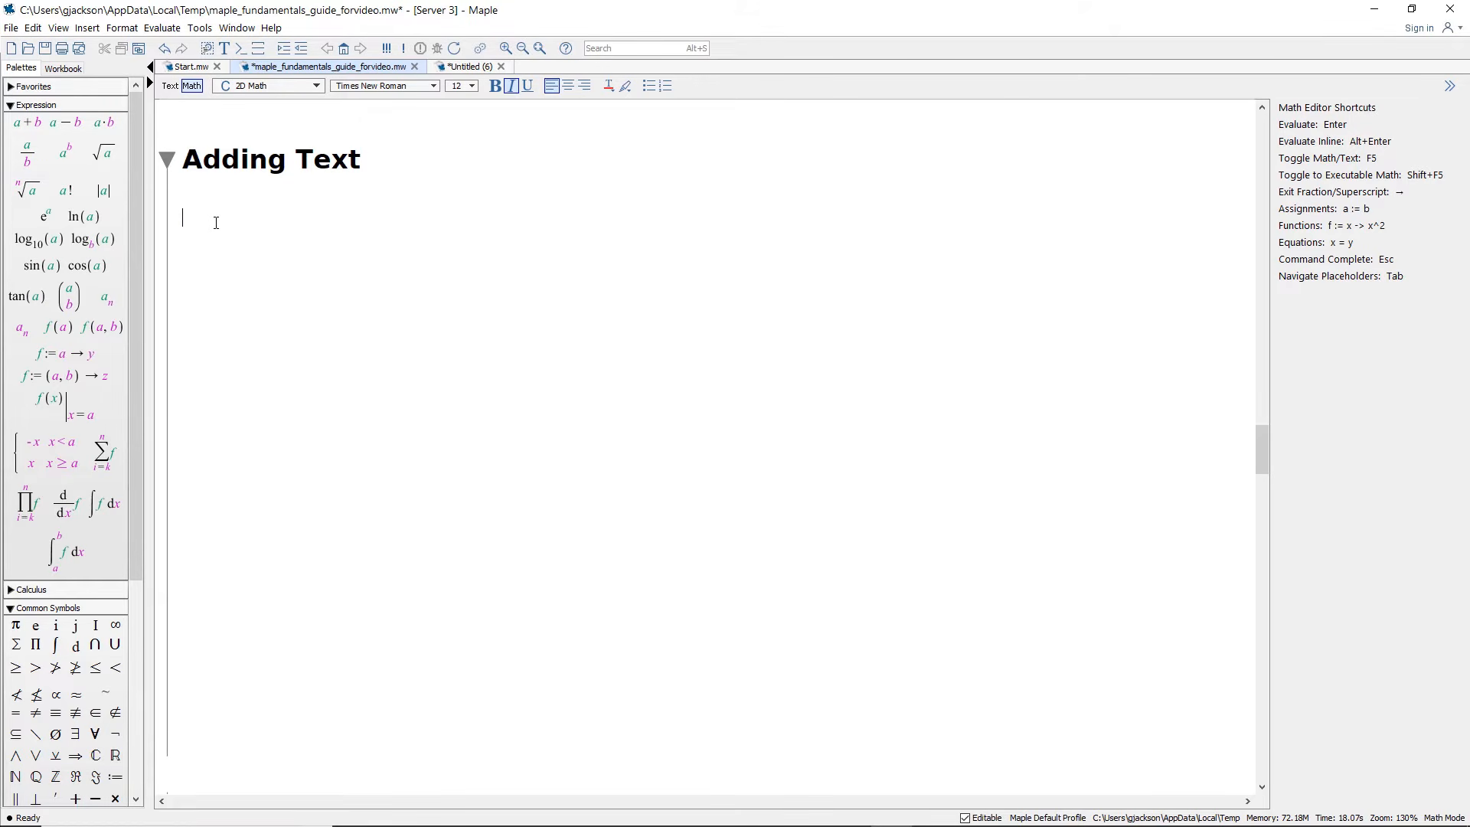
type("The solution can be expressed as")
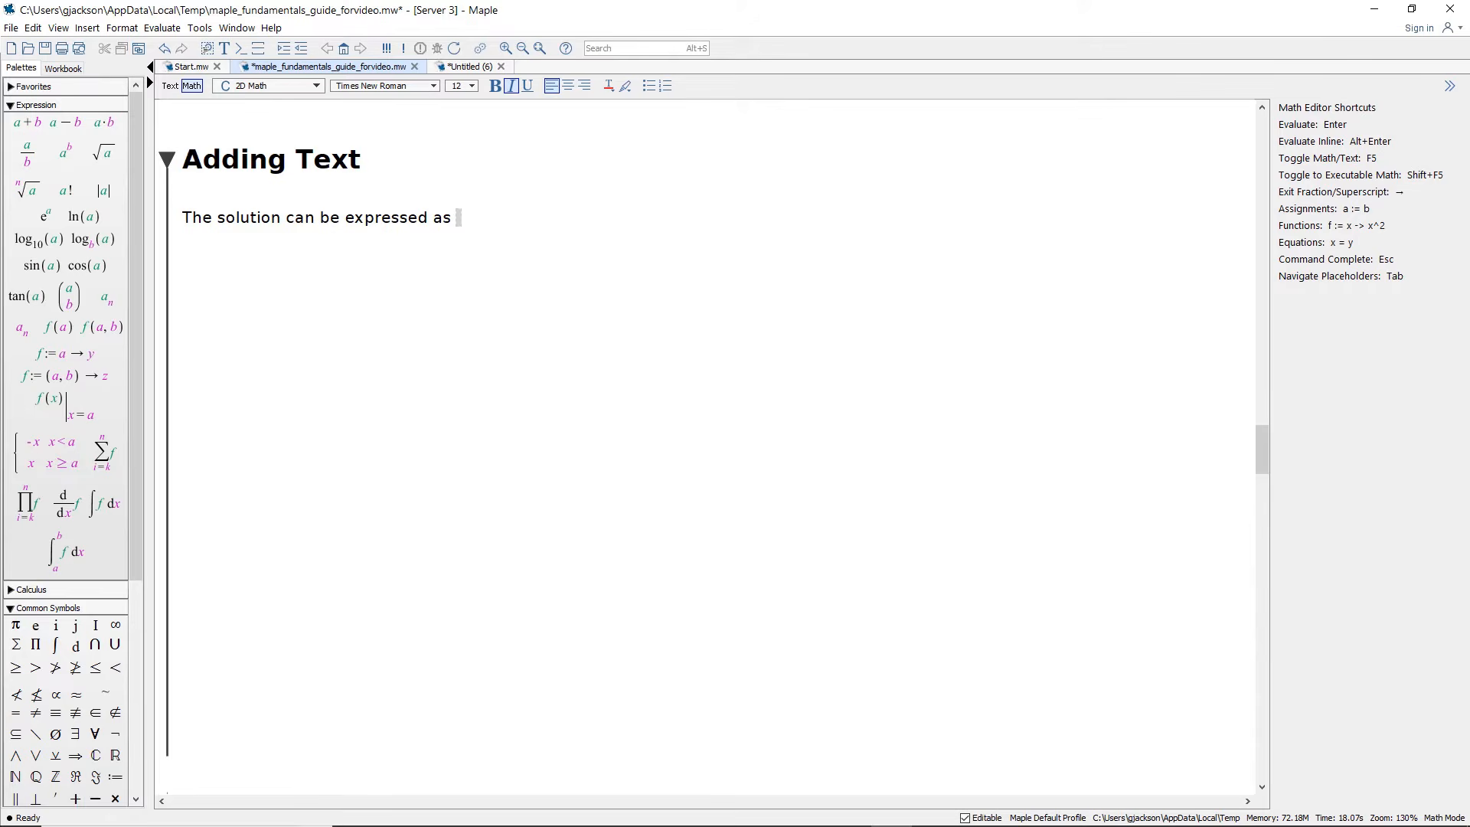
left_click(105, 503)
type("x dx")
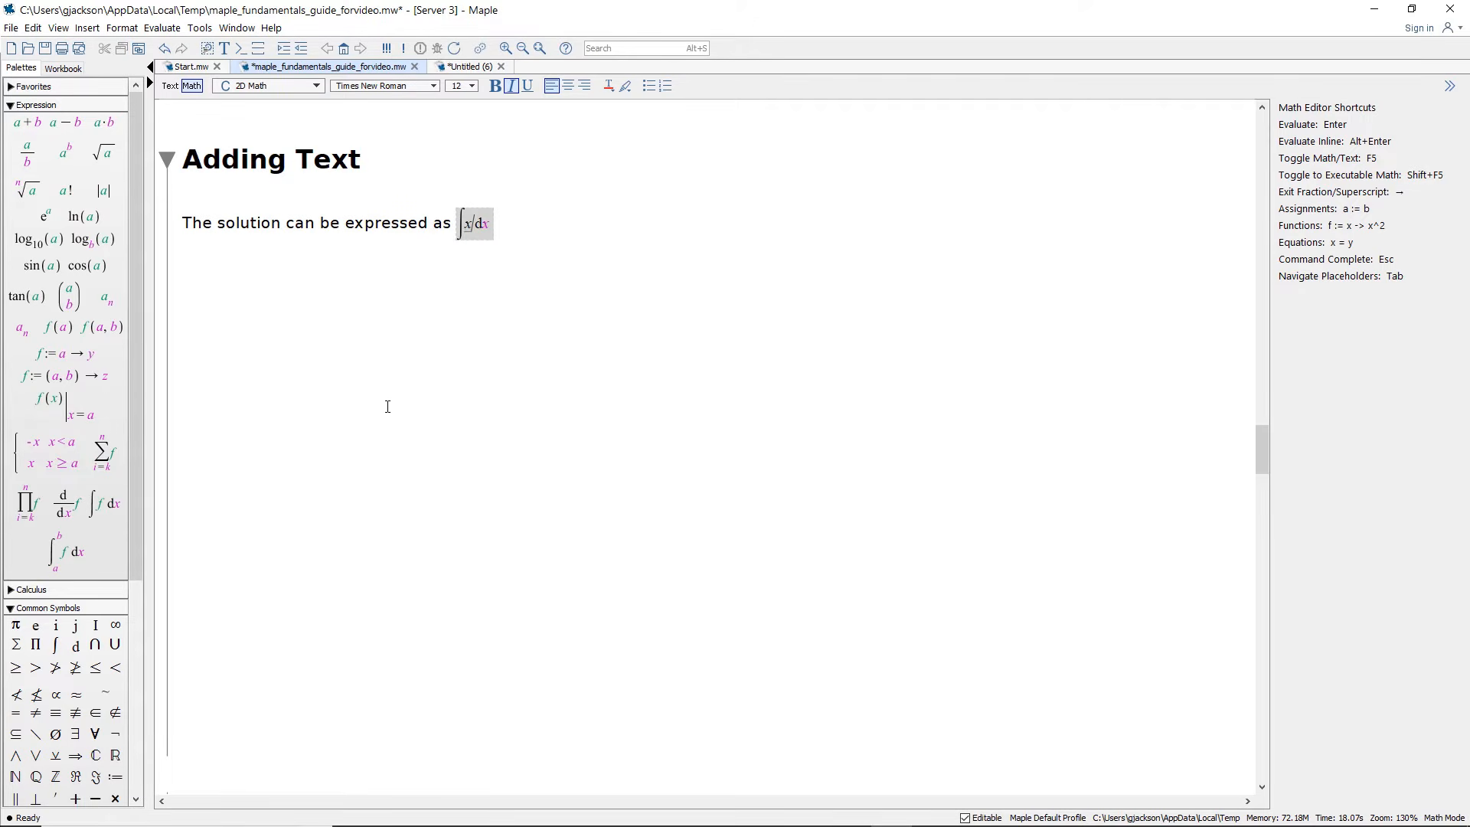
type("^3")
key("Right")
type("+ x^2")
key("Right")
type("+3")
key("Tab")
type("x")
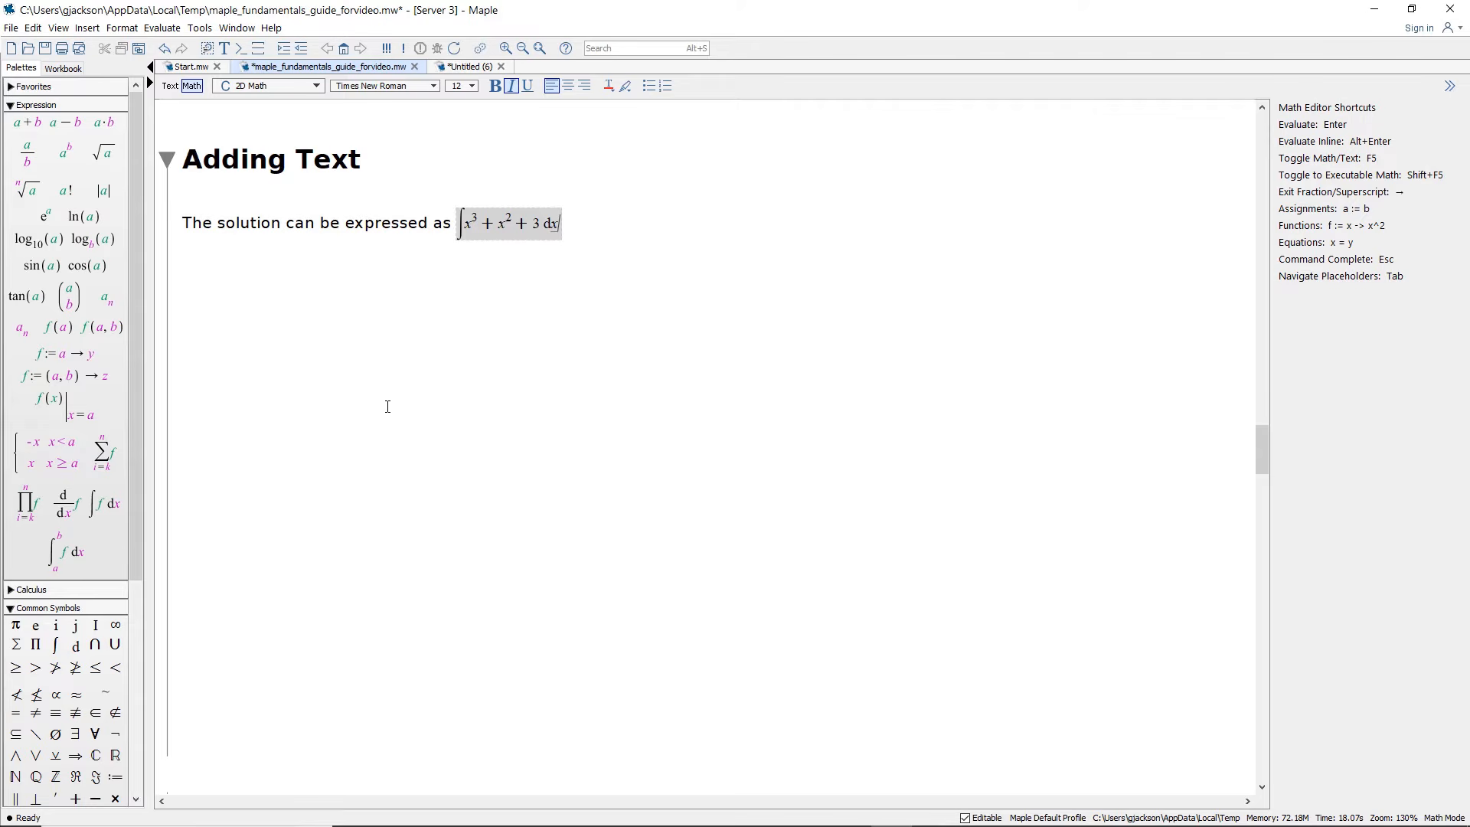
key("F5")
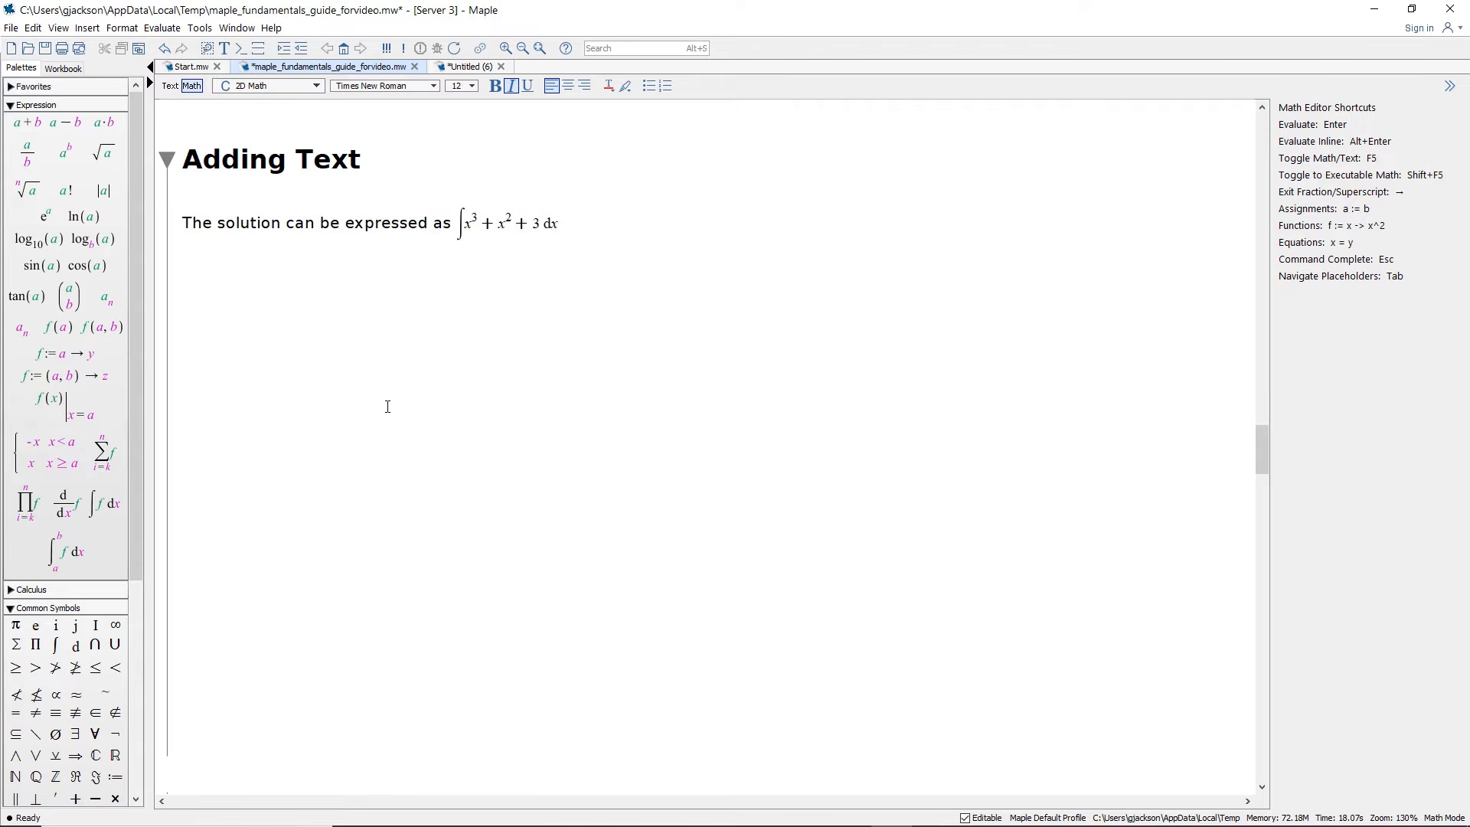
type("so it's easily found.")
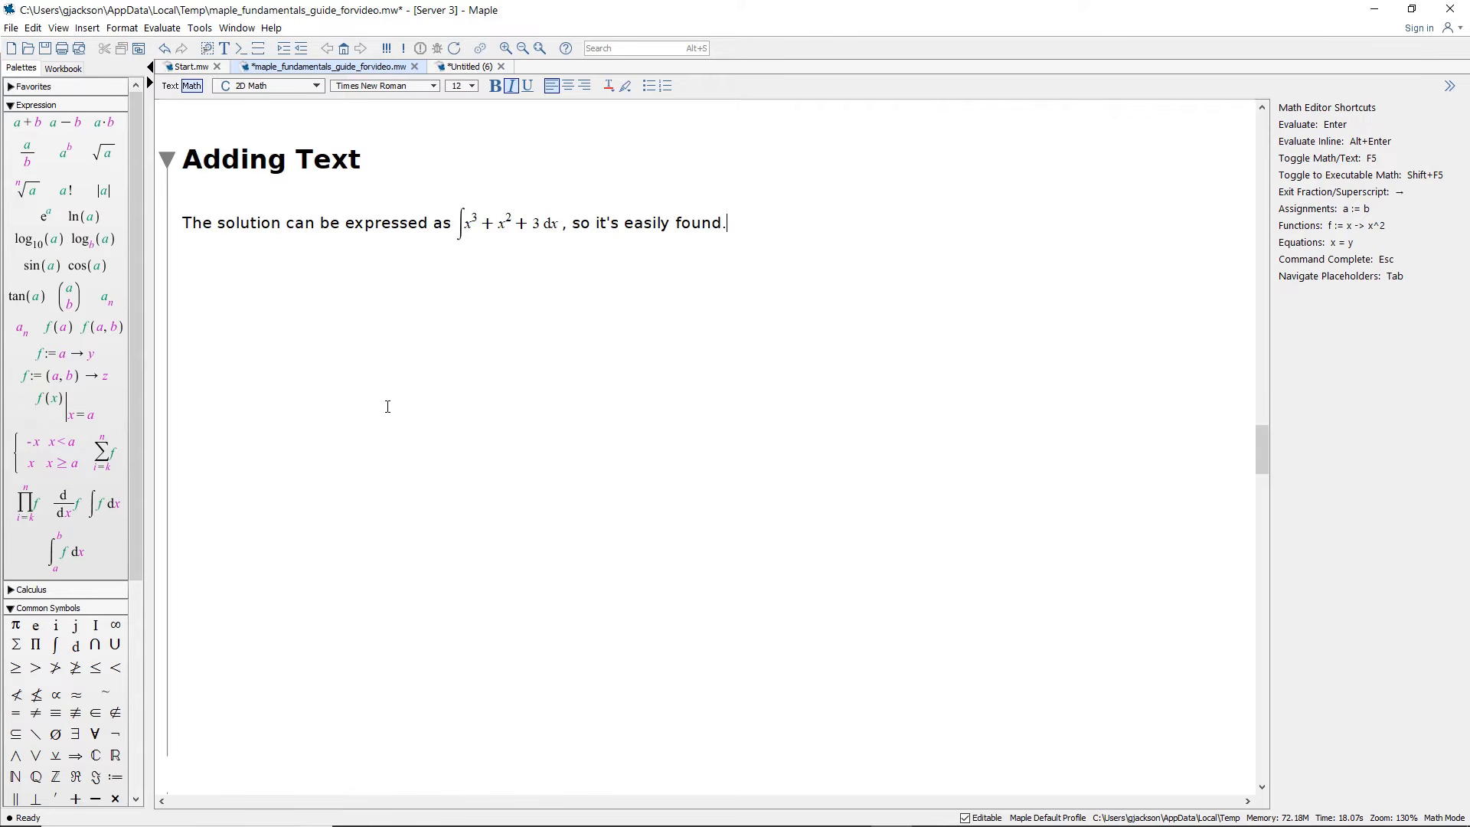
Step: On a new line, write "We know that x^2-2x+1" with the expression as math, factor it inline, and continue with ", so..."
key("Return")
type("We know that")
type("x^2")
key("Right")
type("-2x+1")
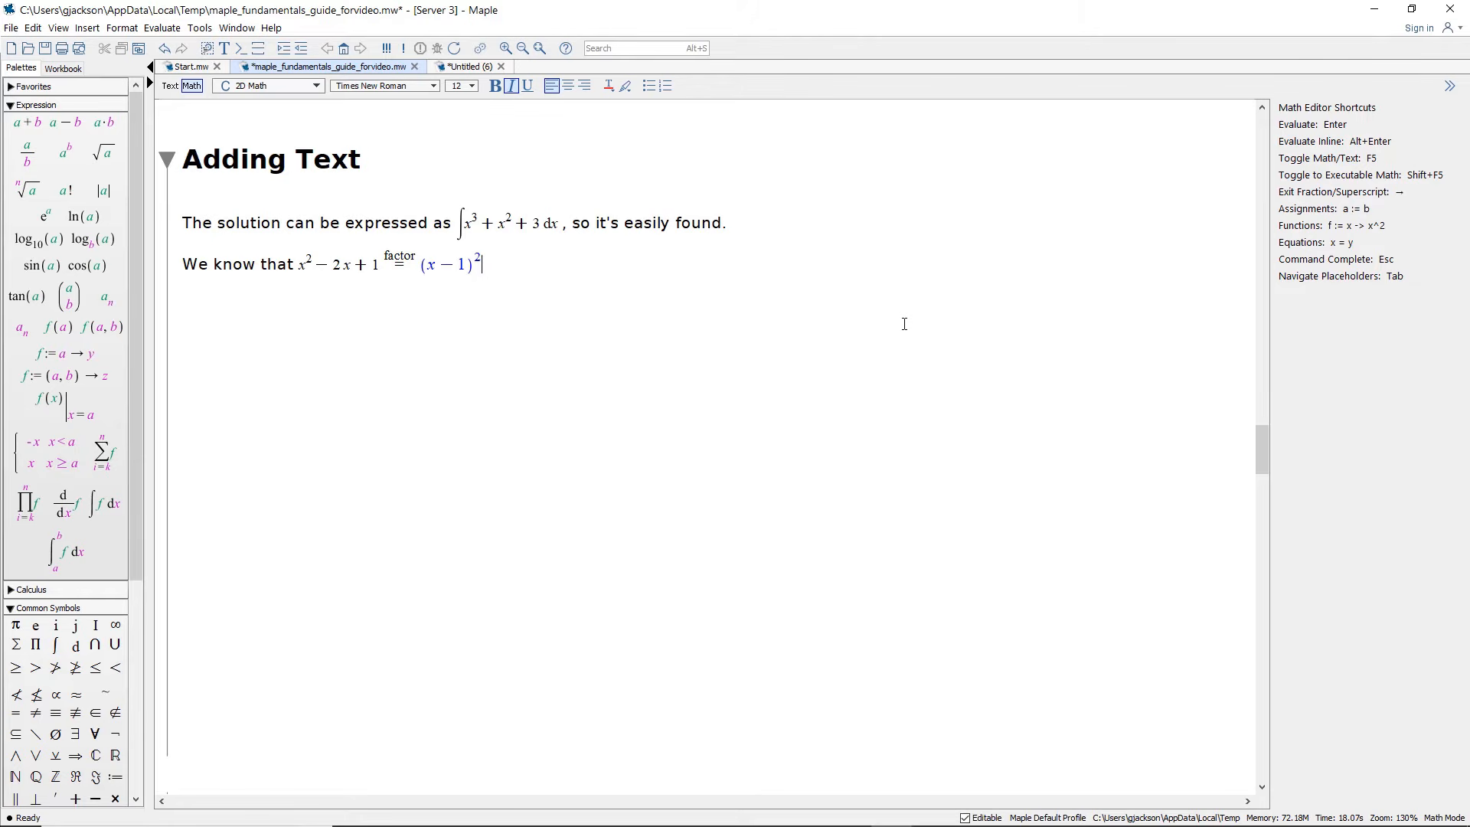
type(", so...")
Step: Replace the factor equals sign between the polynomial and its factored form with the text "can be rewritten as"
left_click_drag(423, 260, 380, 260)
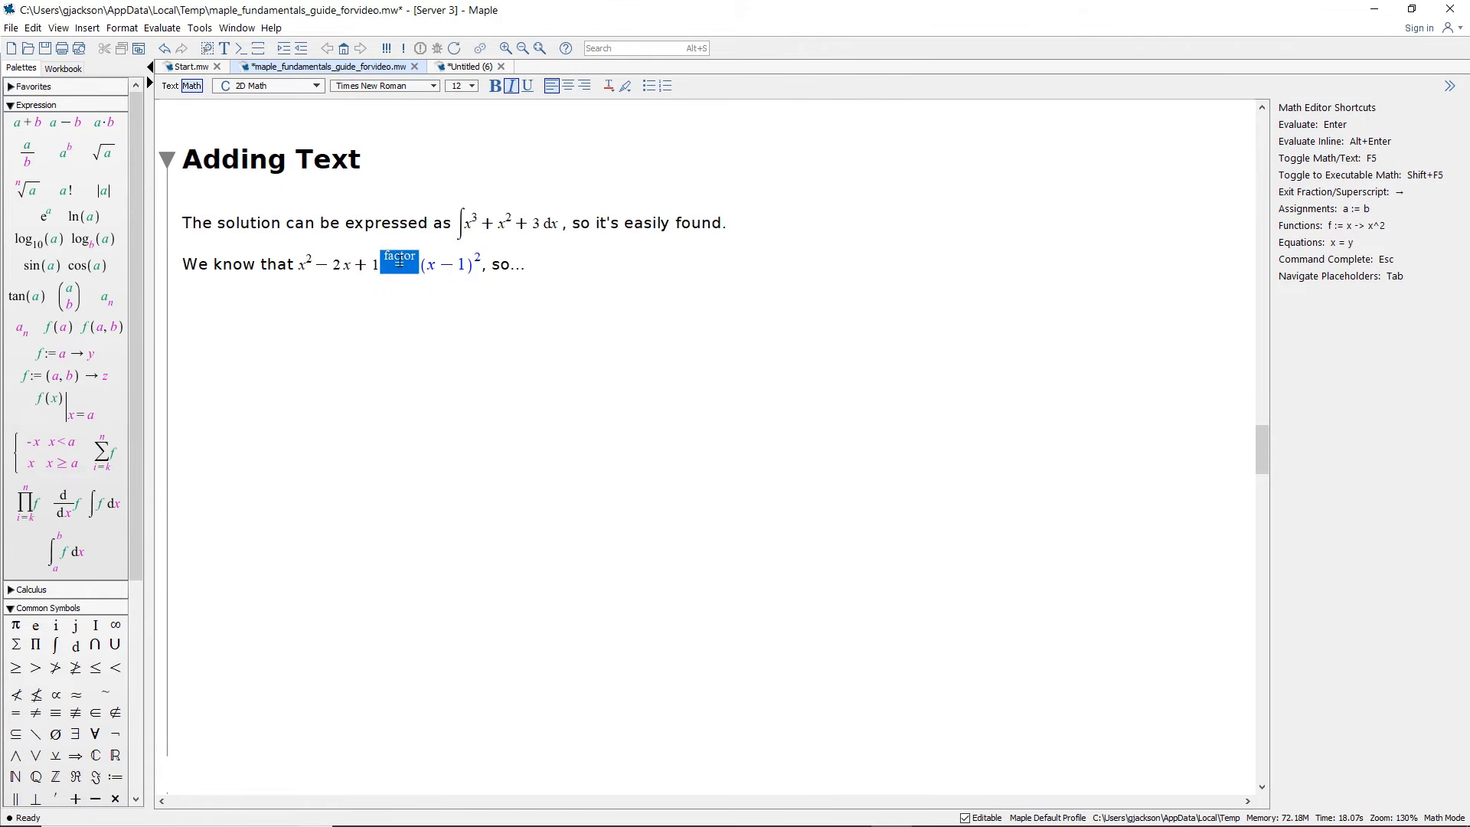
key("Delete")
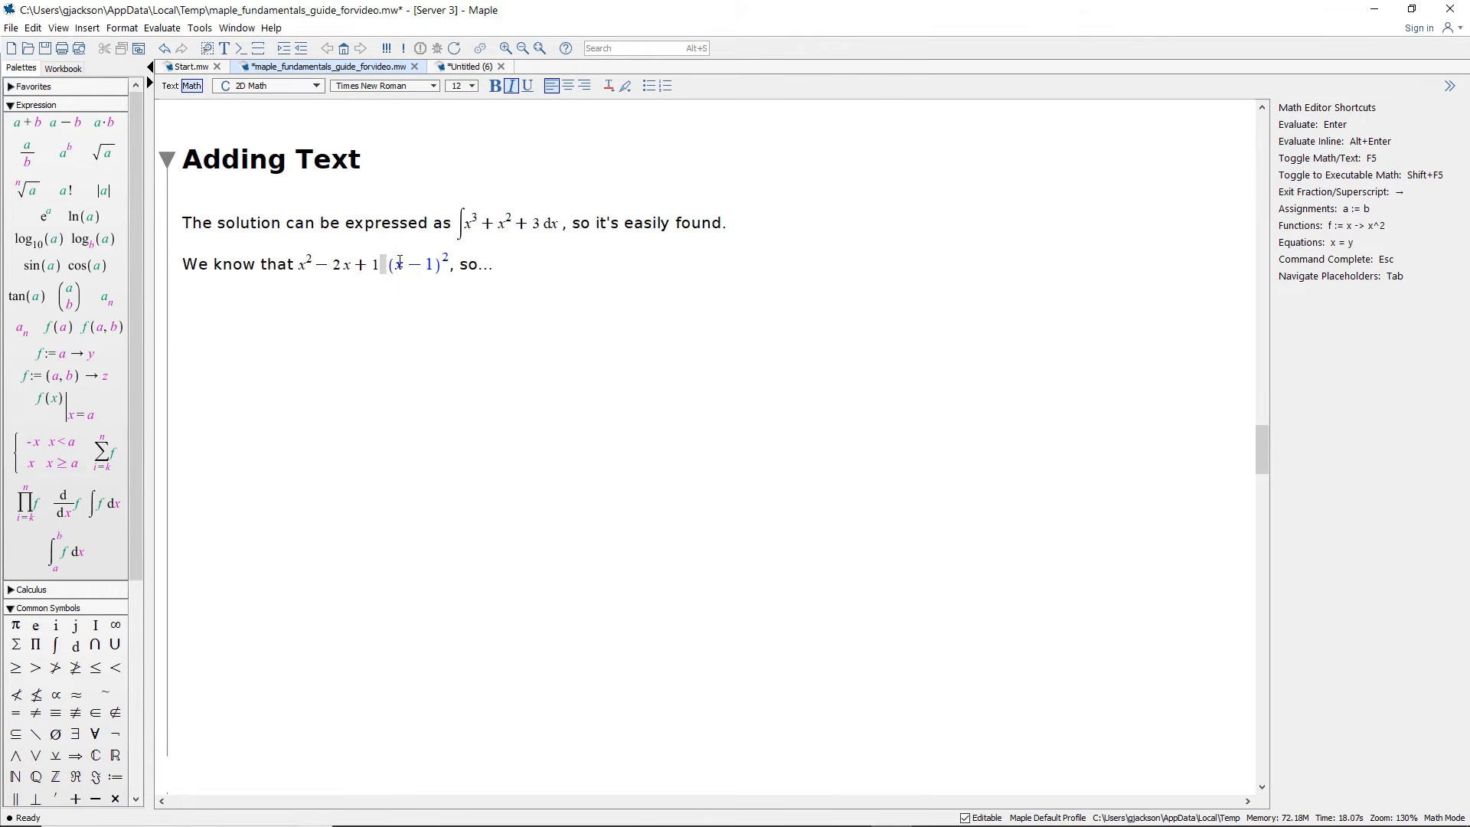
key("Delete")
type("can be re")
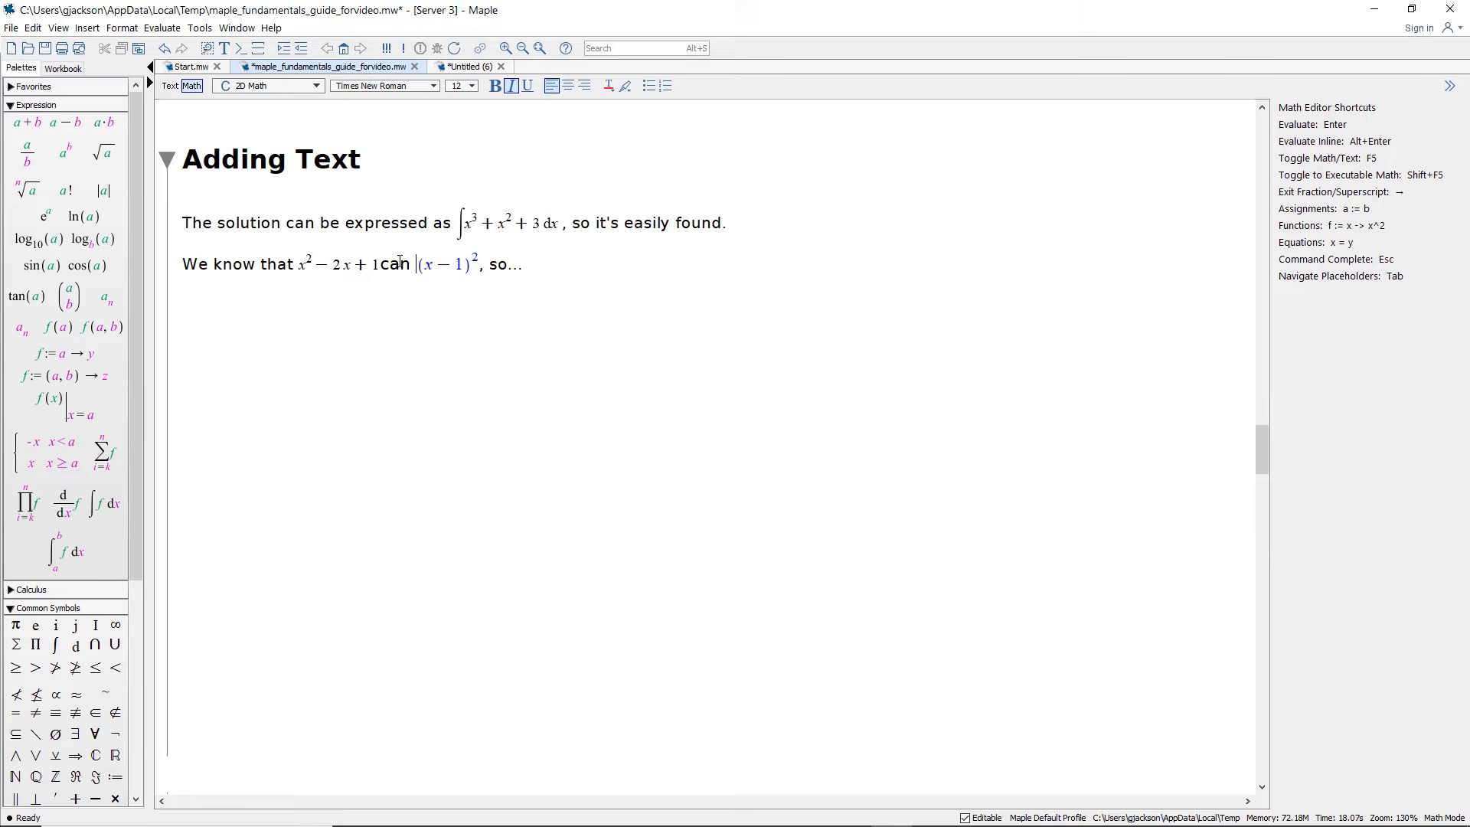
type("written ")
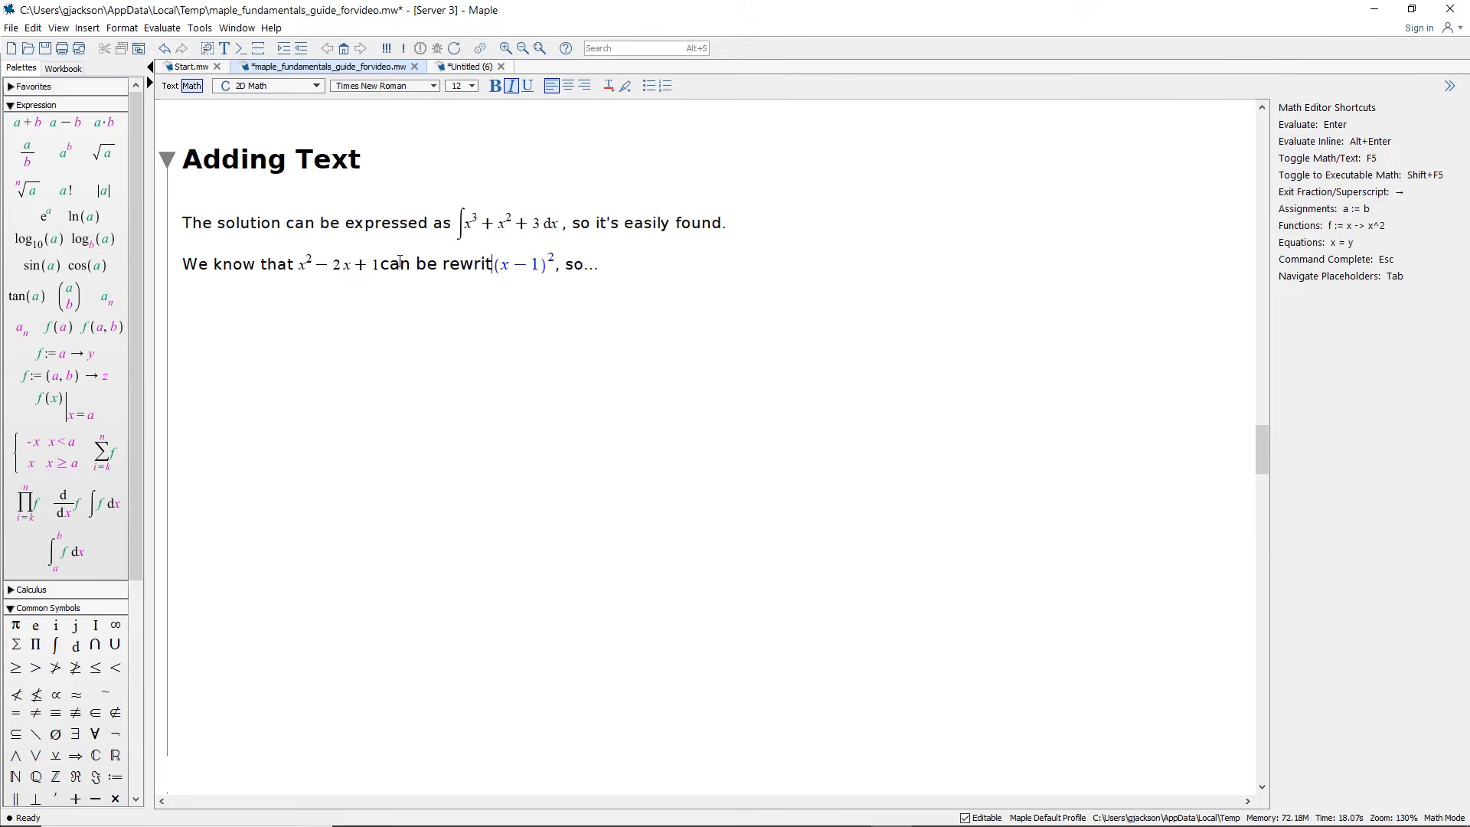
type("as")
Step: Change the polynomial in the "We know that" sentence to x^2-2x-15 and re-evaluate it
left_click_drag(381, 264, 357, 261)
type("-15")
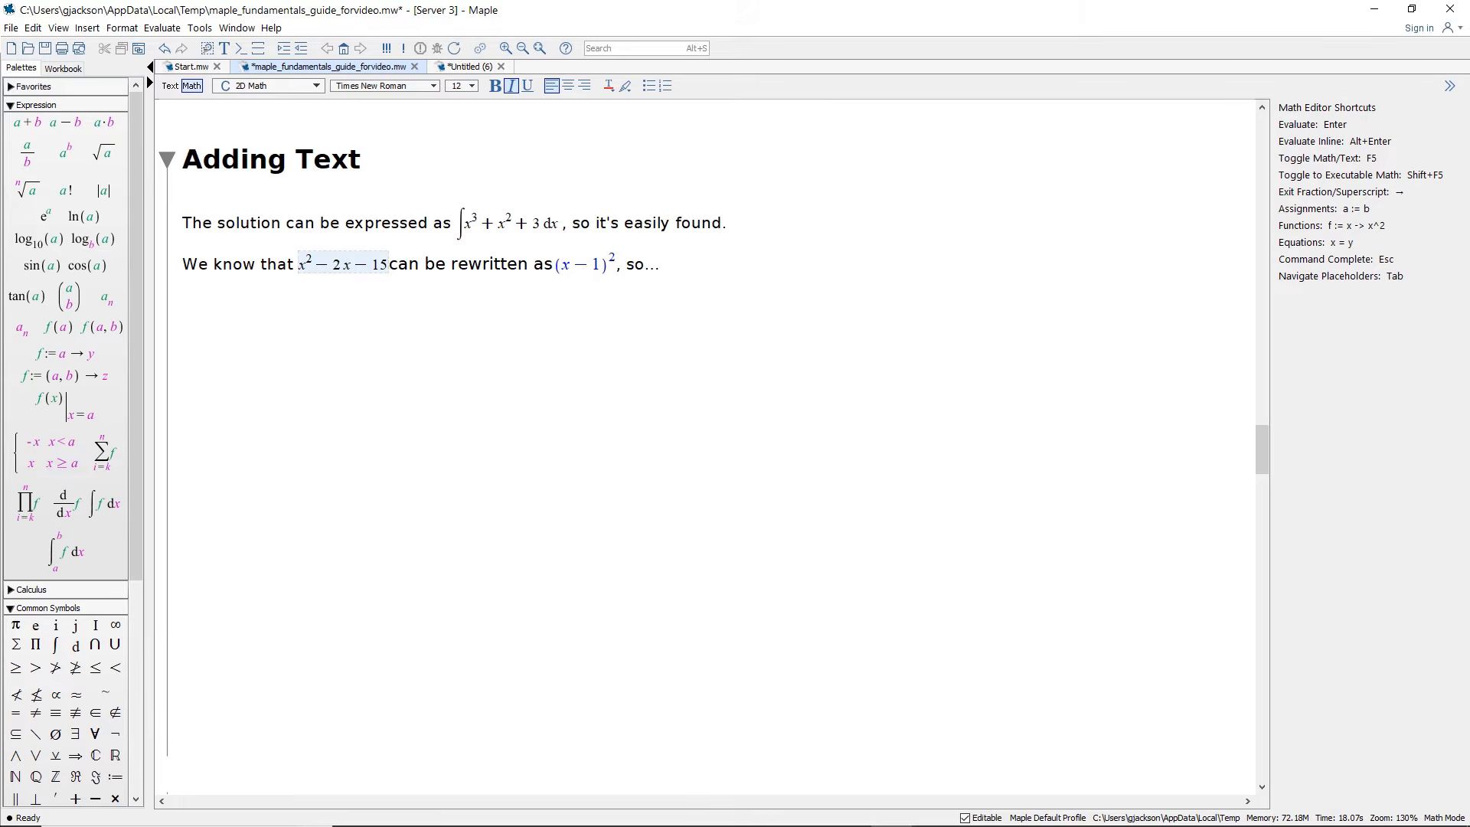
key("Return")
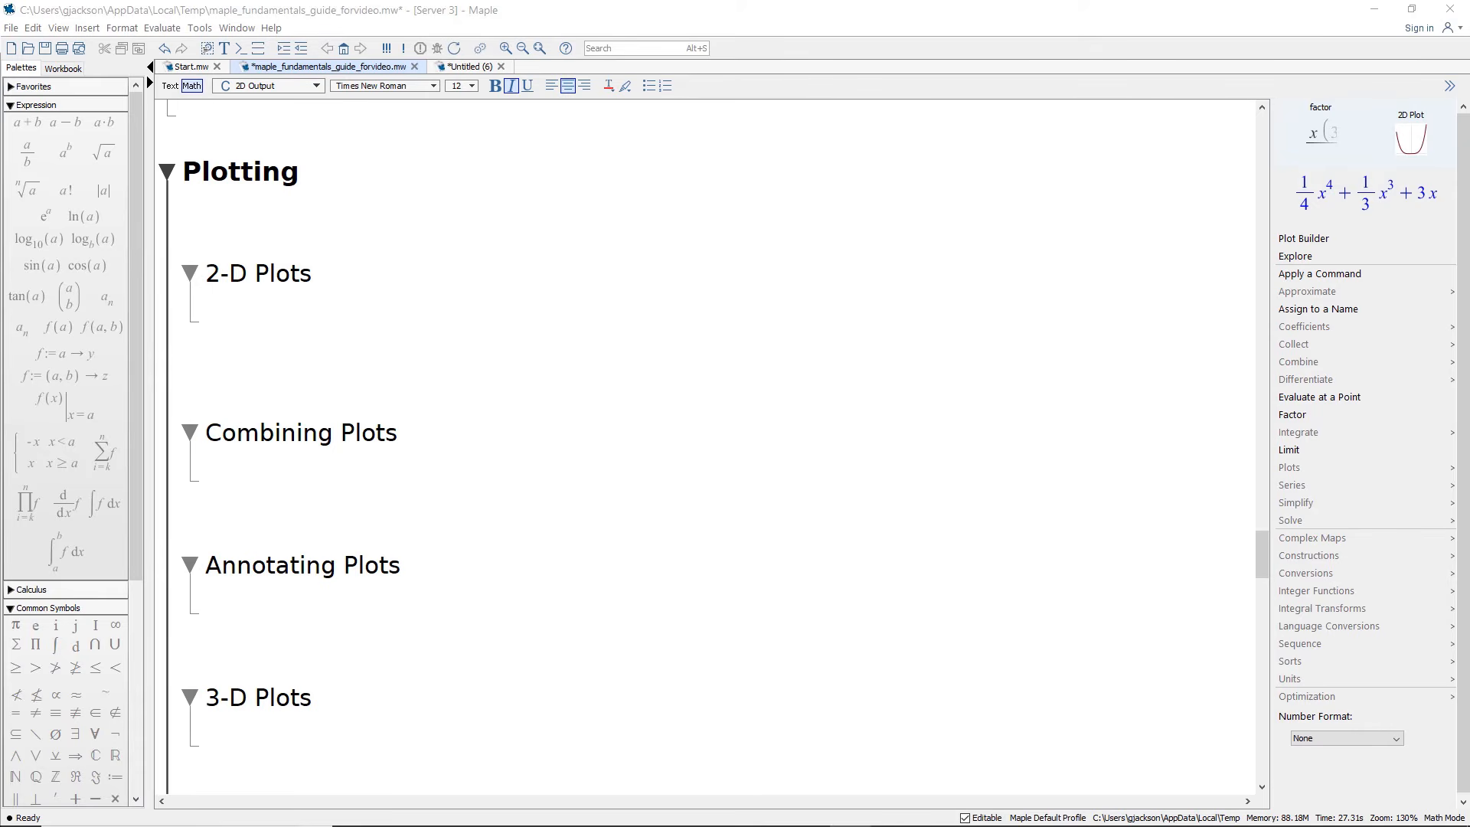
Step: Under "2-D Plots", enter -x^2+15 and create a 2-D plot of it from the suggested operations
left_click(298, 291)
left_click(289, 306)
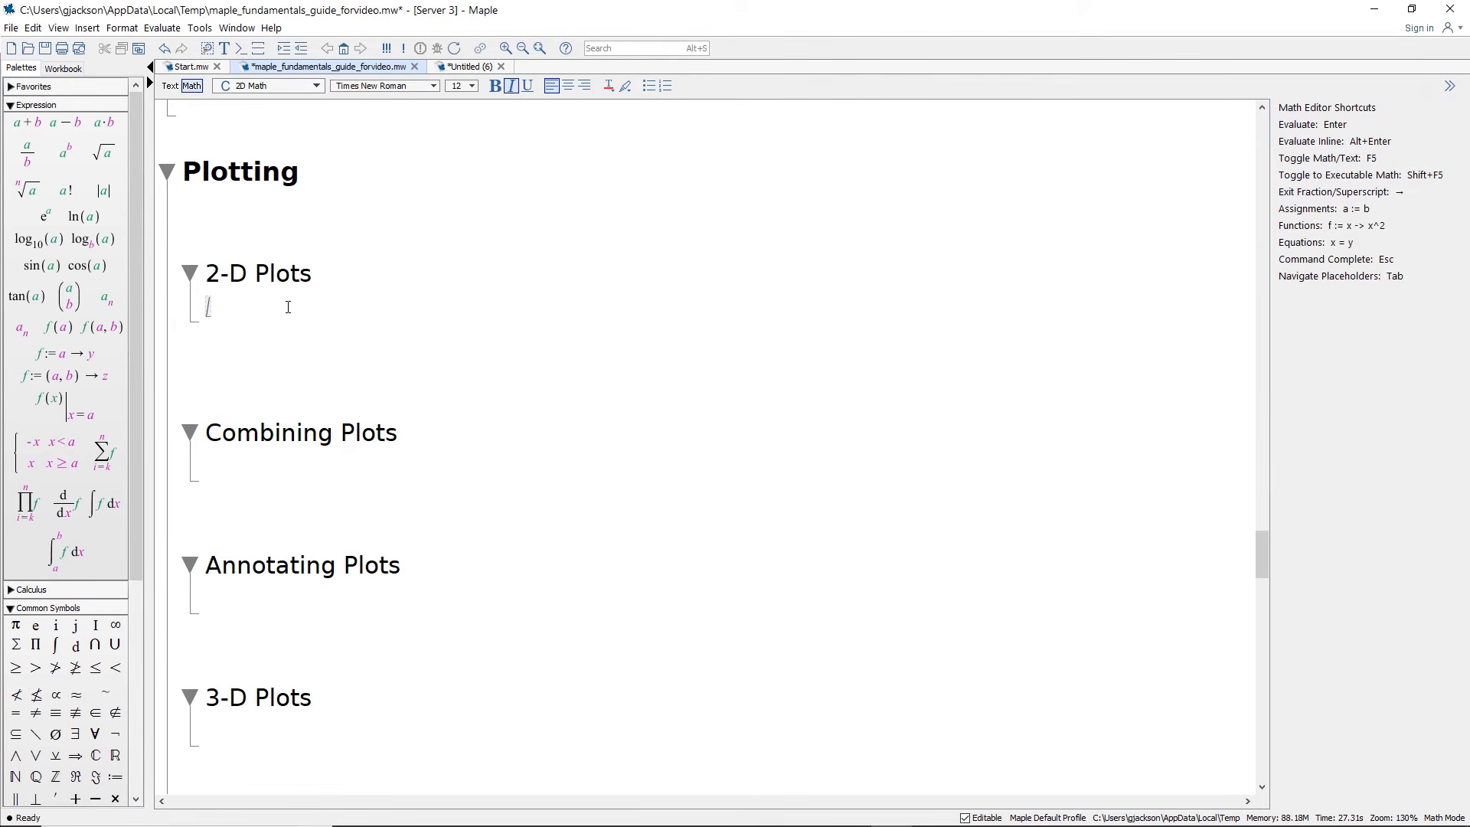
type("-x")
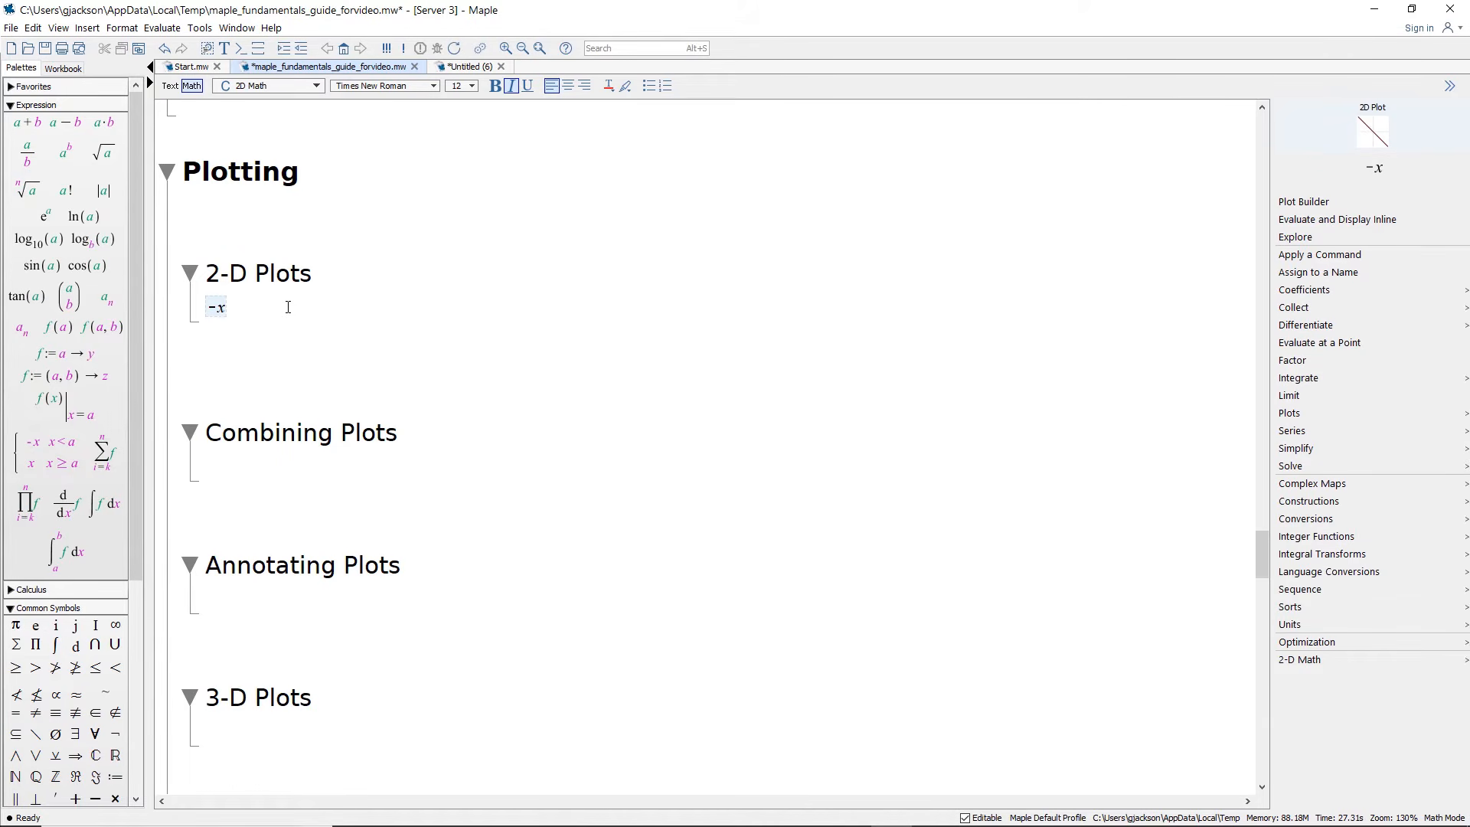
type("^2")
key("Right")
type("+15")
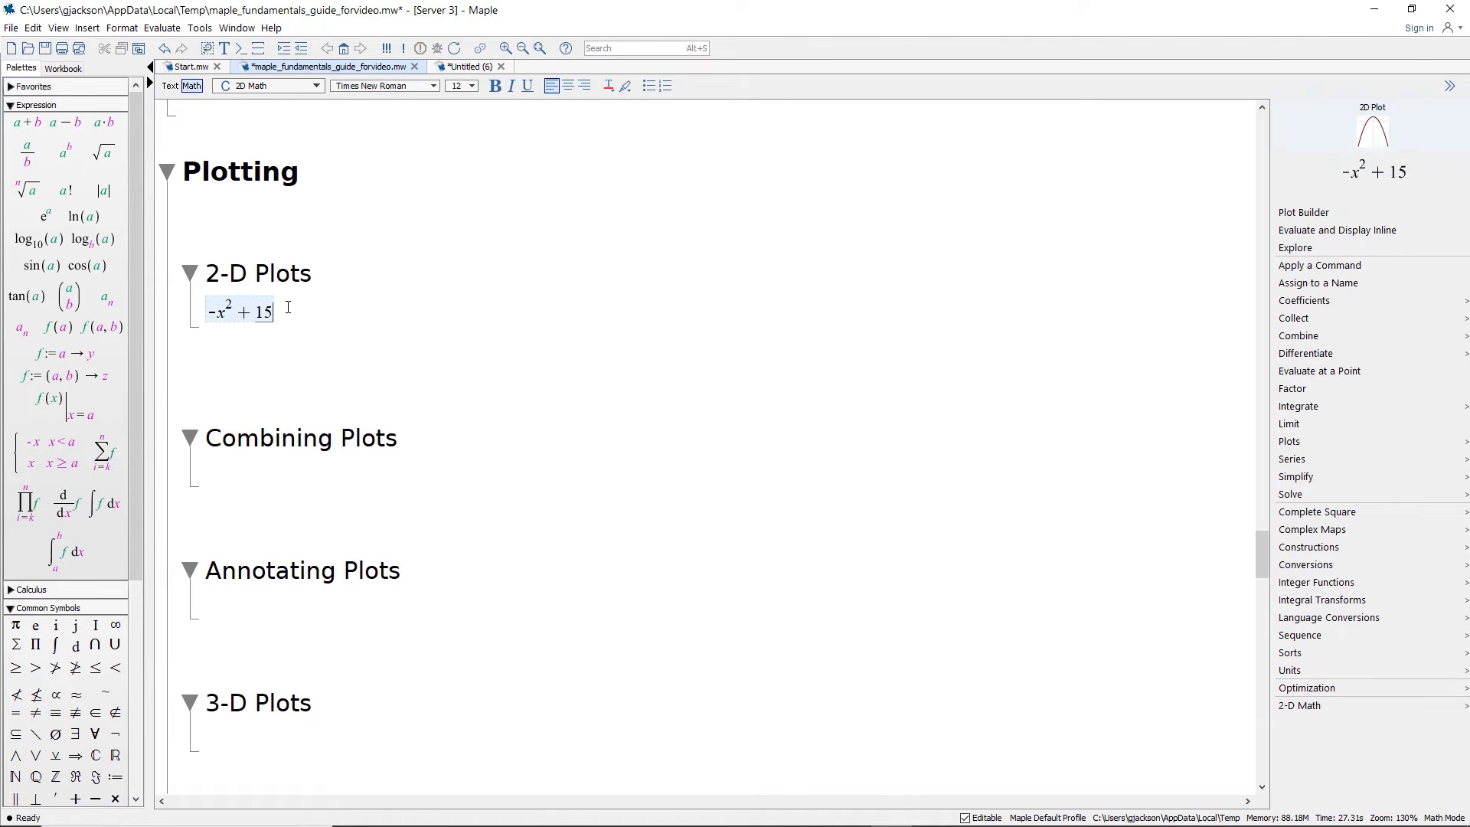
left_click(1380, 138)
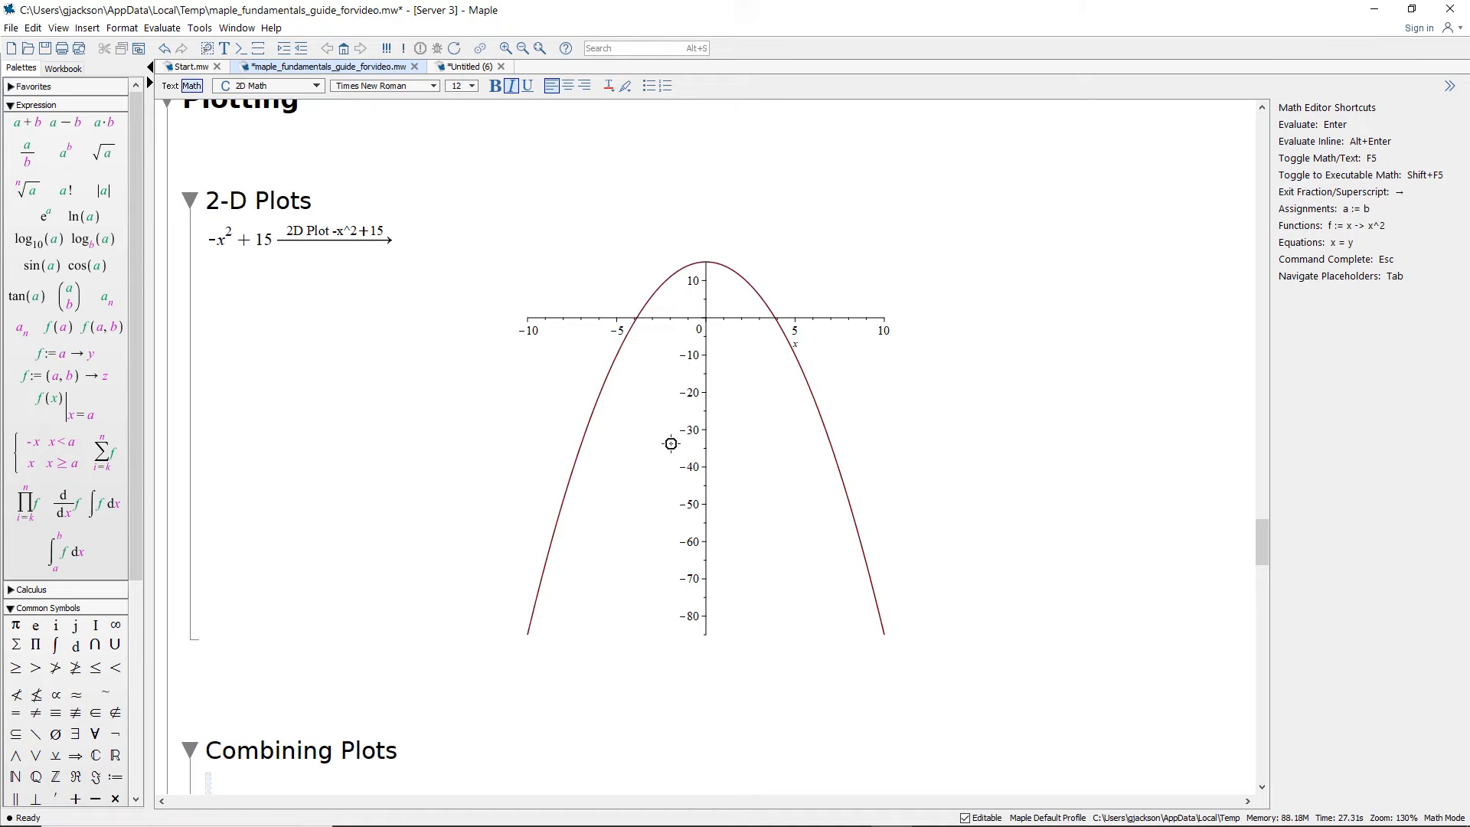
Step: Pan the parabola plot slightly downward, and zoom in on the curve around its vertex and x-intercepts
left_click(775, 407)
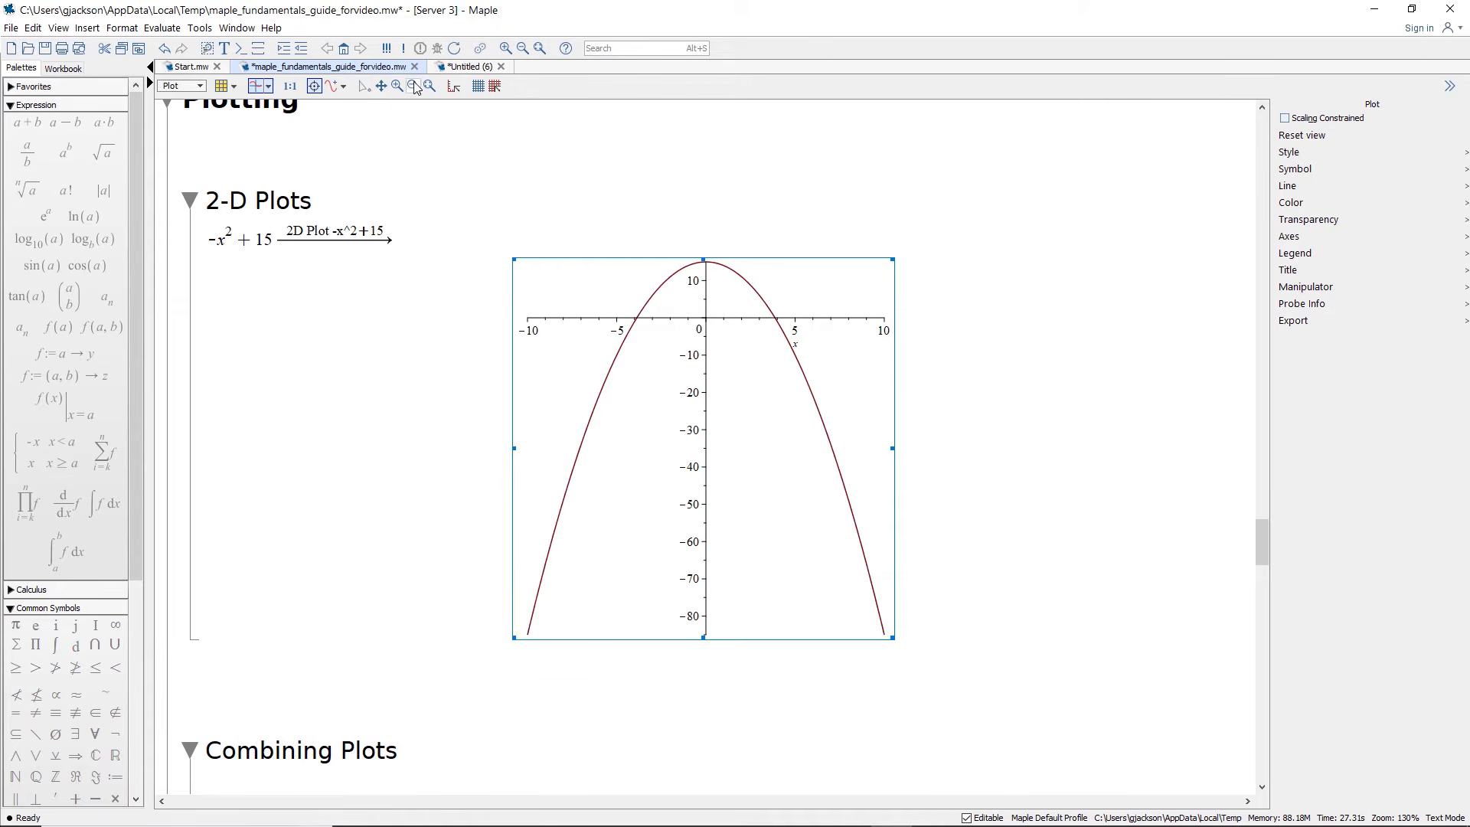
left_click(381, 87)
mouse_move(715, 416)
left_mouse_down()
mouse_move(709, 460)
mouse_move(741, 453)
mouse_move(715, 436)
left_mouse_up()
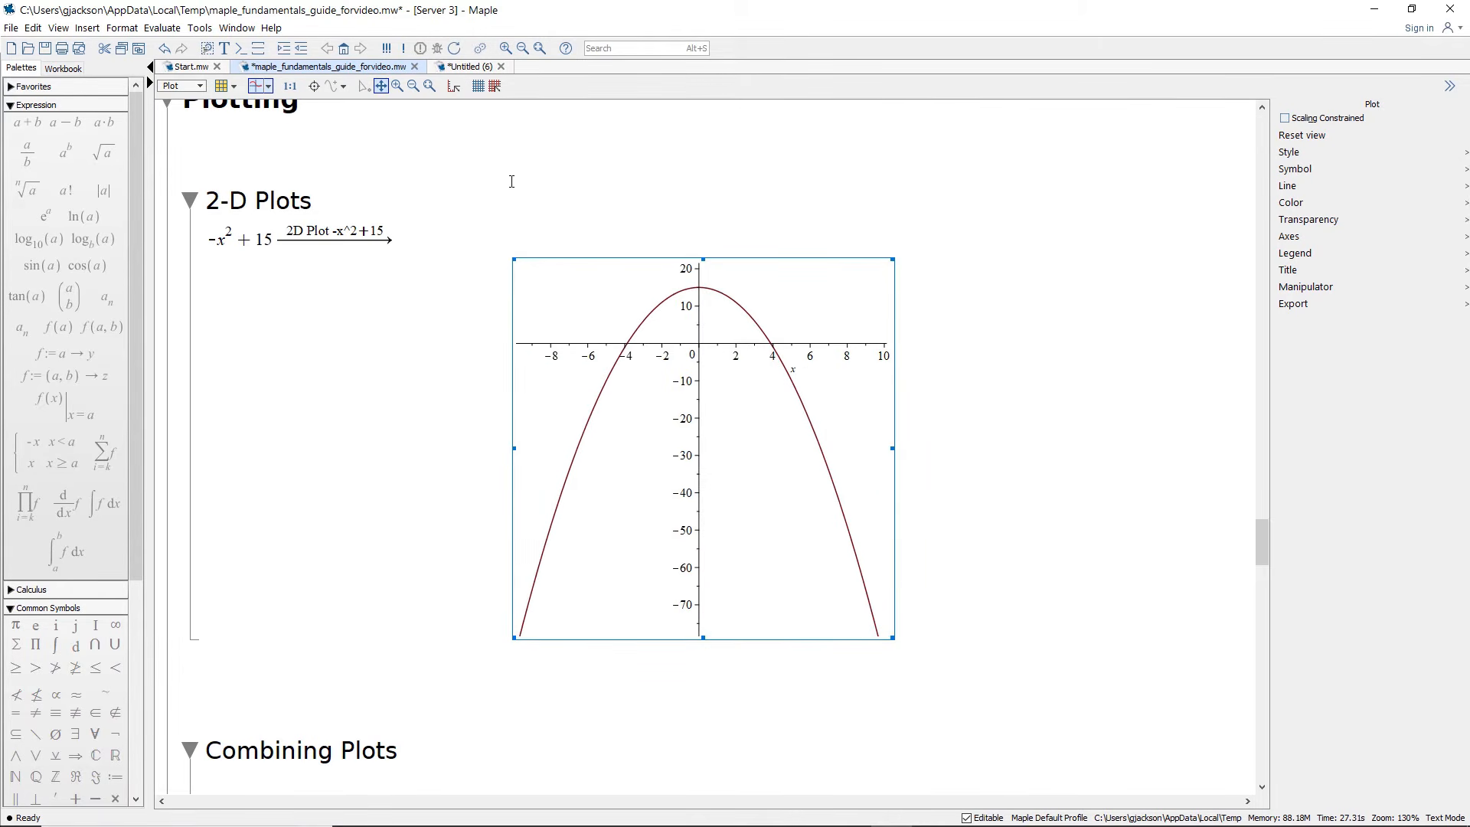
left_click(397, 86)
left_click_drag(640, 305, 834, 393)
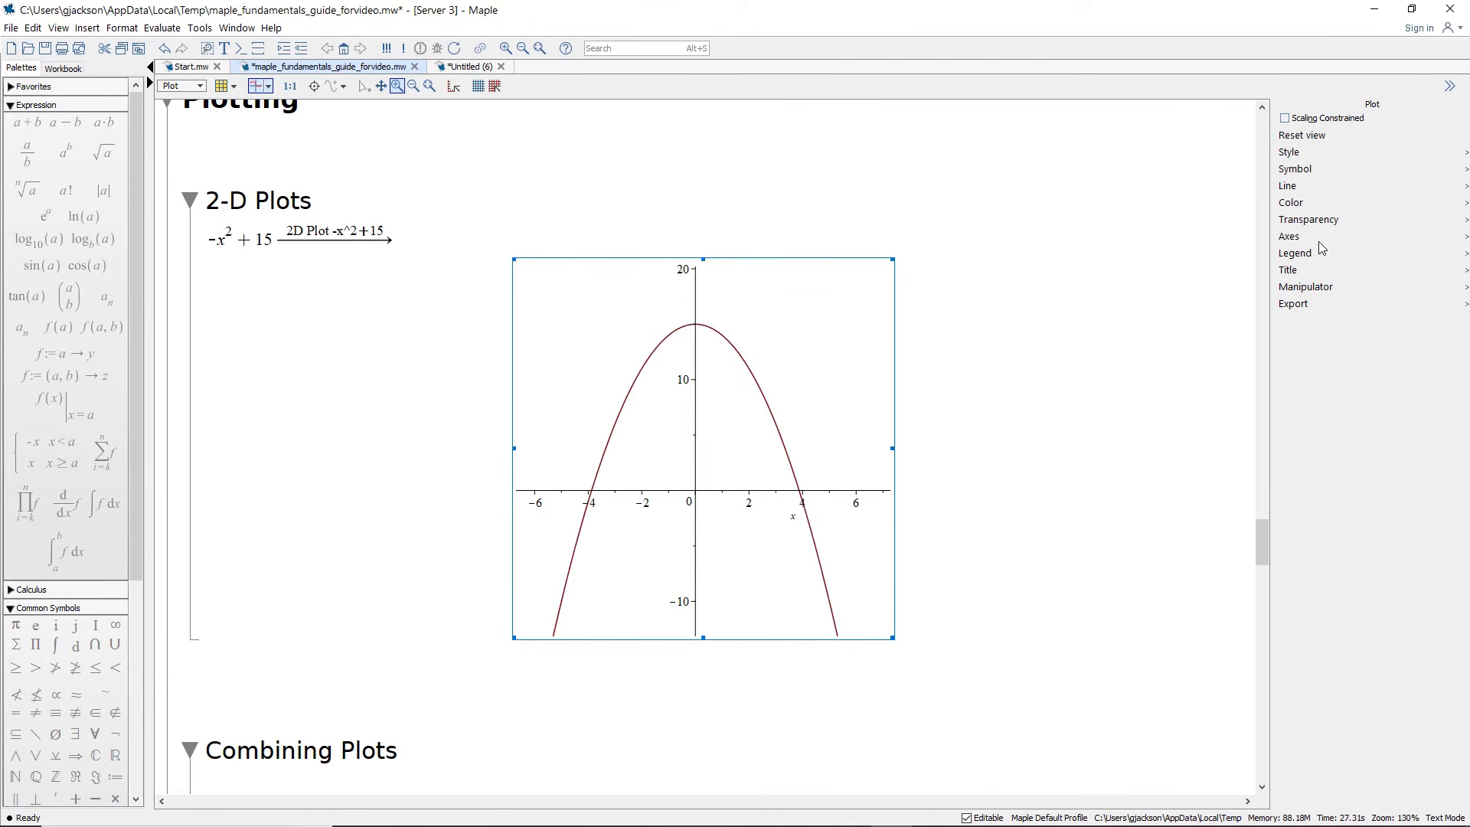
Step: Switch the plot's manipulator to Point Probe, set the probe info to Nearest point on line, and probe the curve near x = 2
mouse_move(1329, 288)
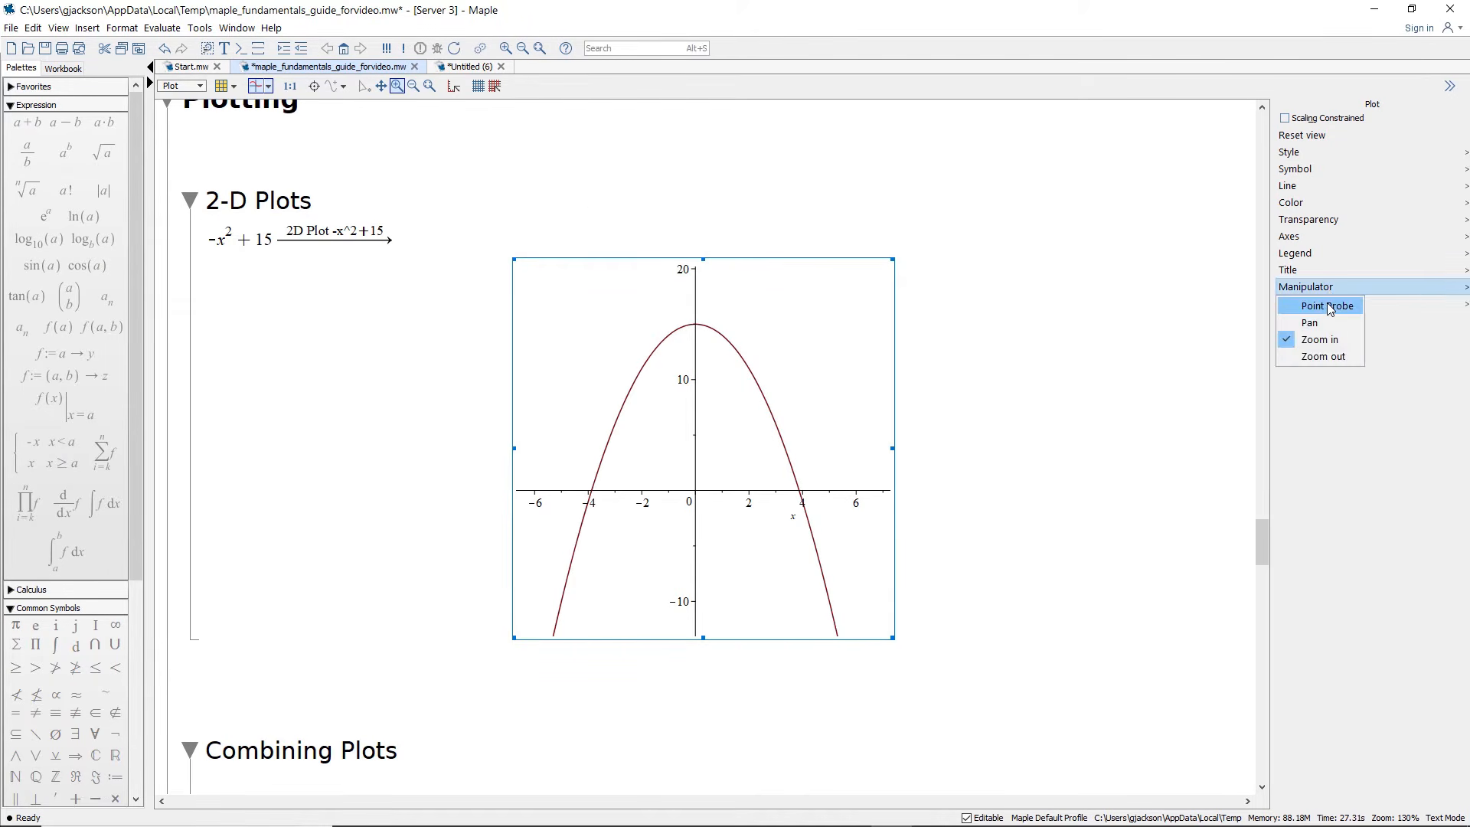
left_click(1329, 307)
mouse_move(1317, 308)
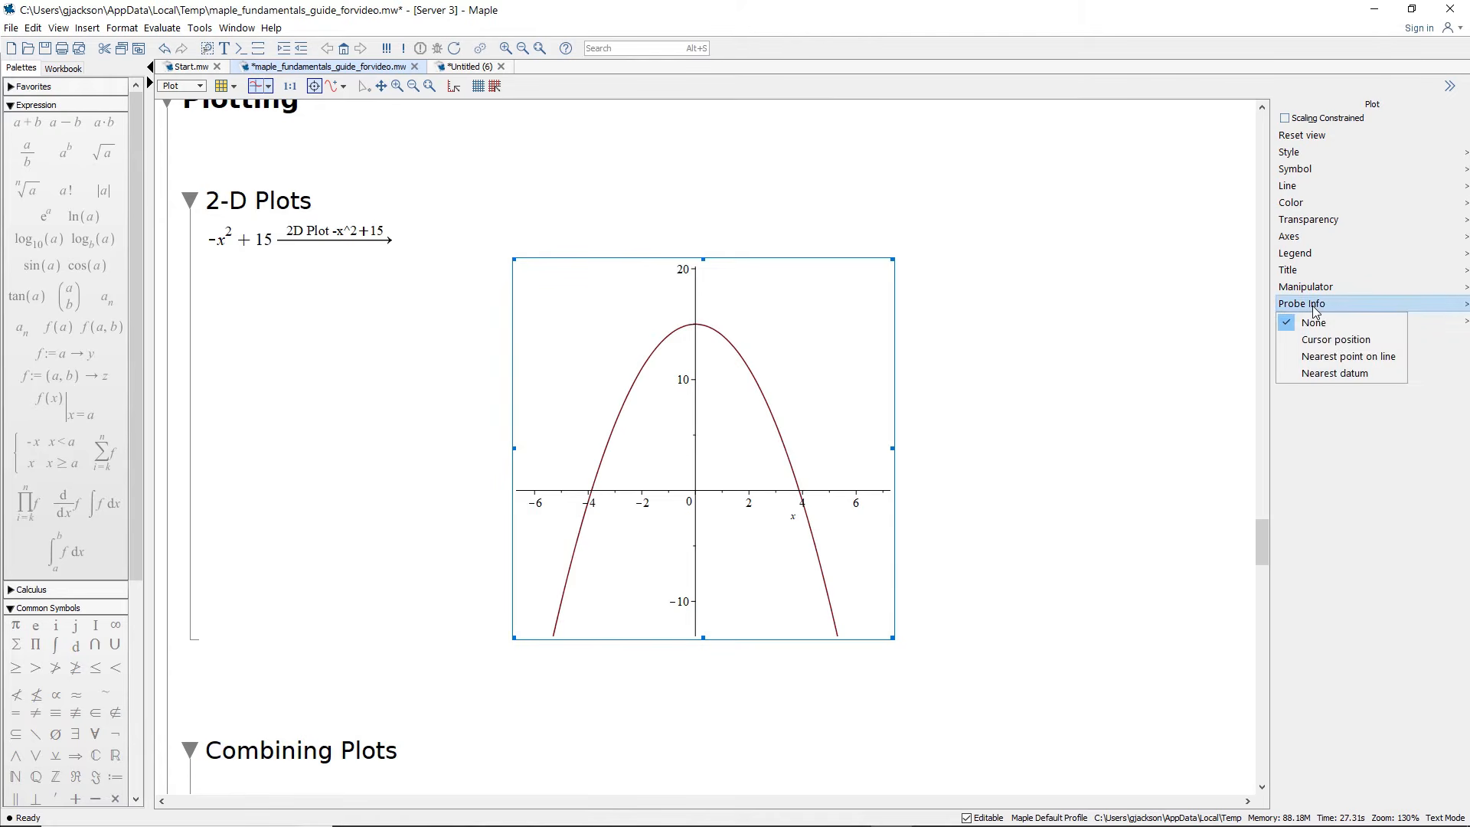
left_click(1314, 360)
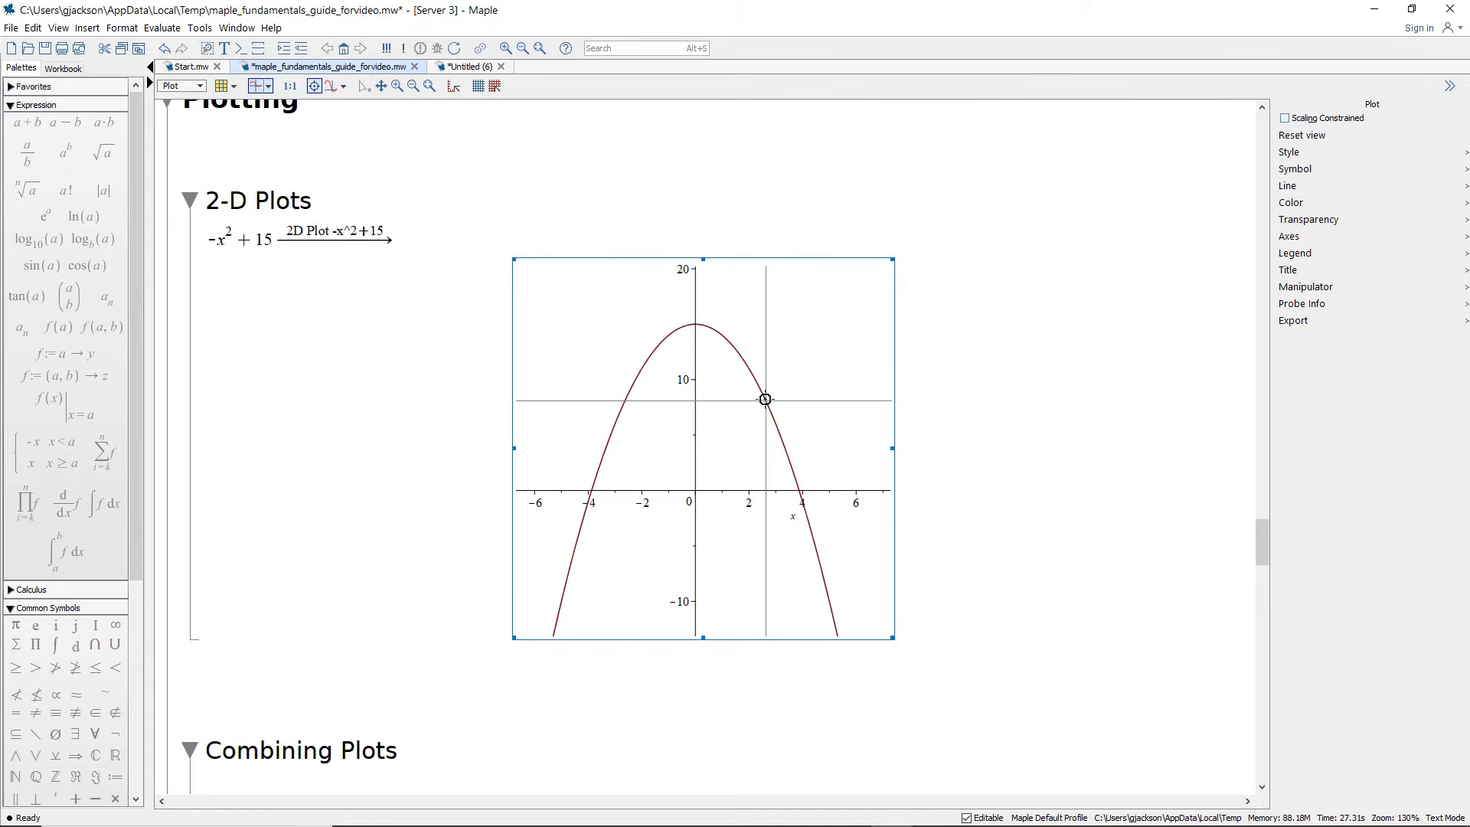
mouse_move(764, 378)
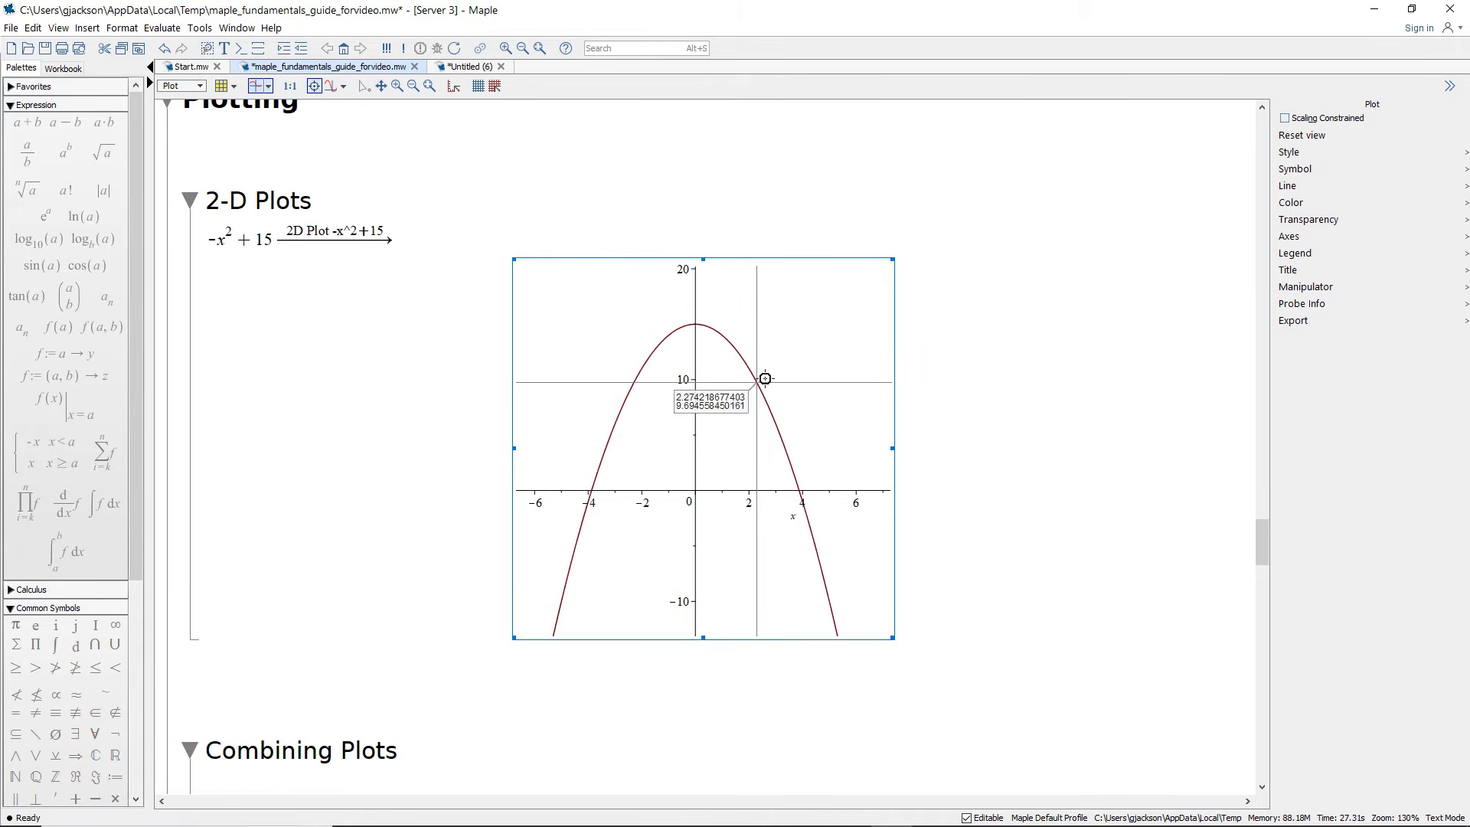
Step: Probe further points down the parabola's descending branch, and leave the plot
mouse_move(777, 407)
mouse_move(786, 435)
left_click(943, 450)
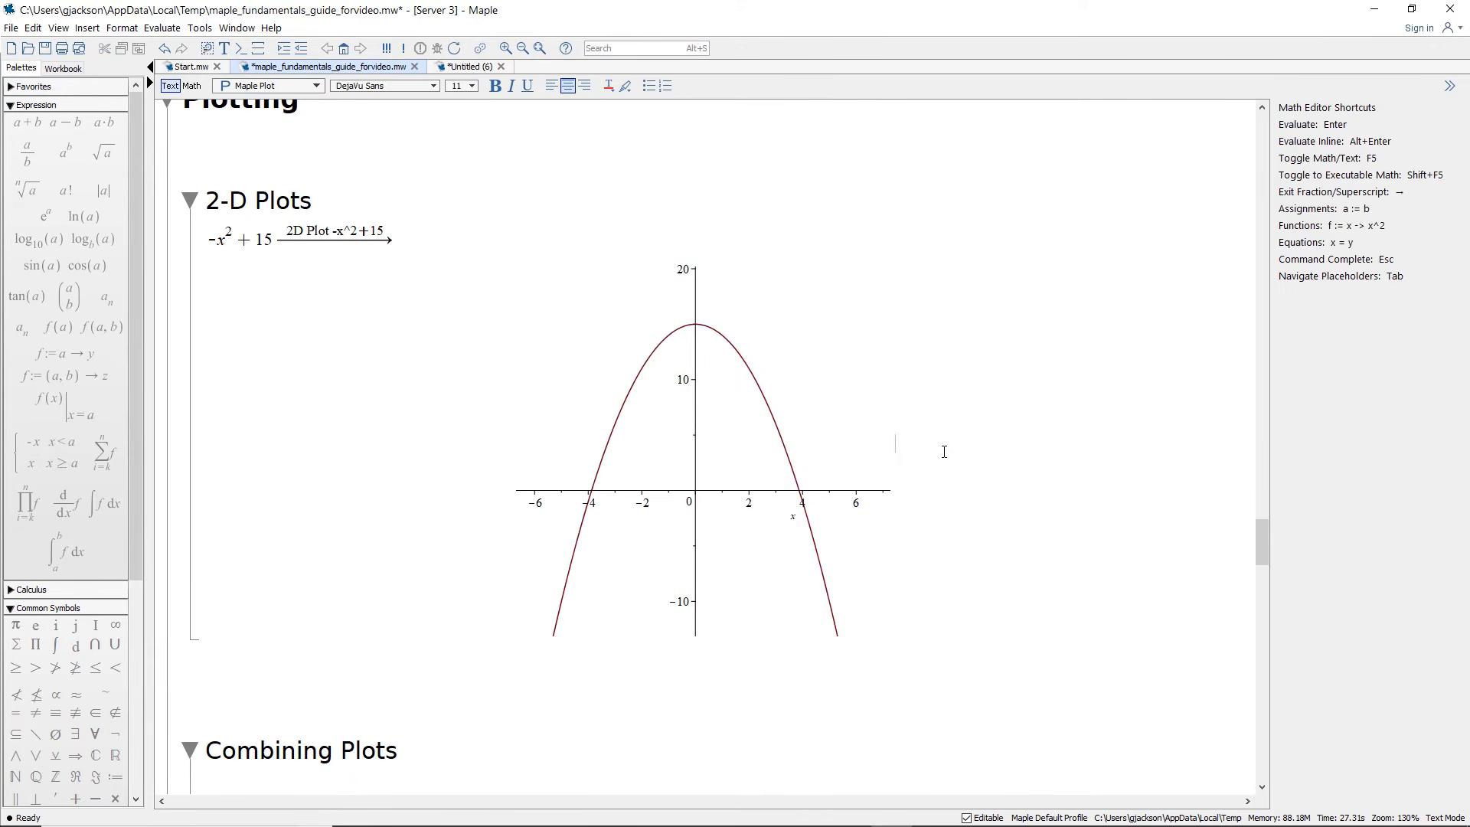
Step: Under "Combining Plots", enter and evaluate sin^2(x), and create a 2-D plot of the result from the suggested operations
scroll(321, 521, "down", 5)
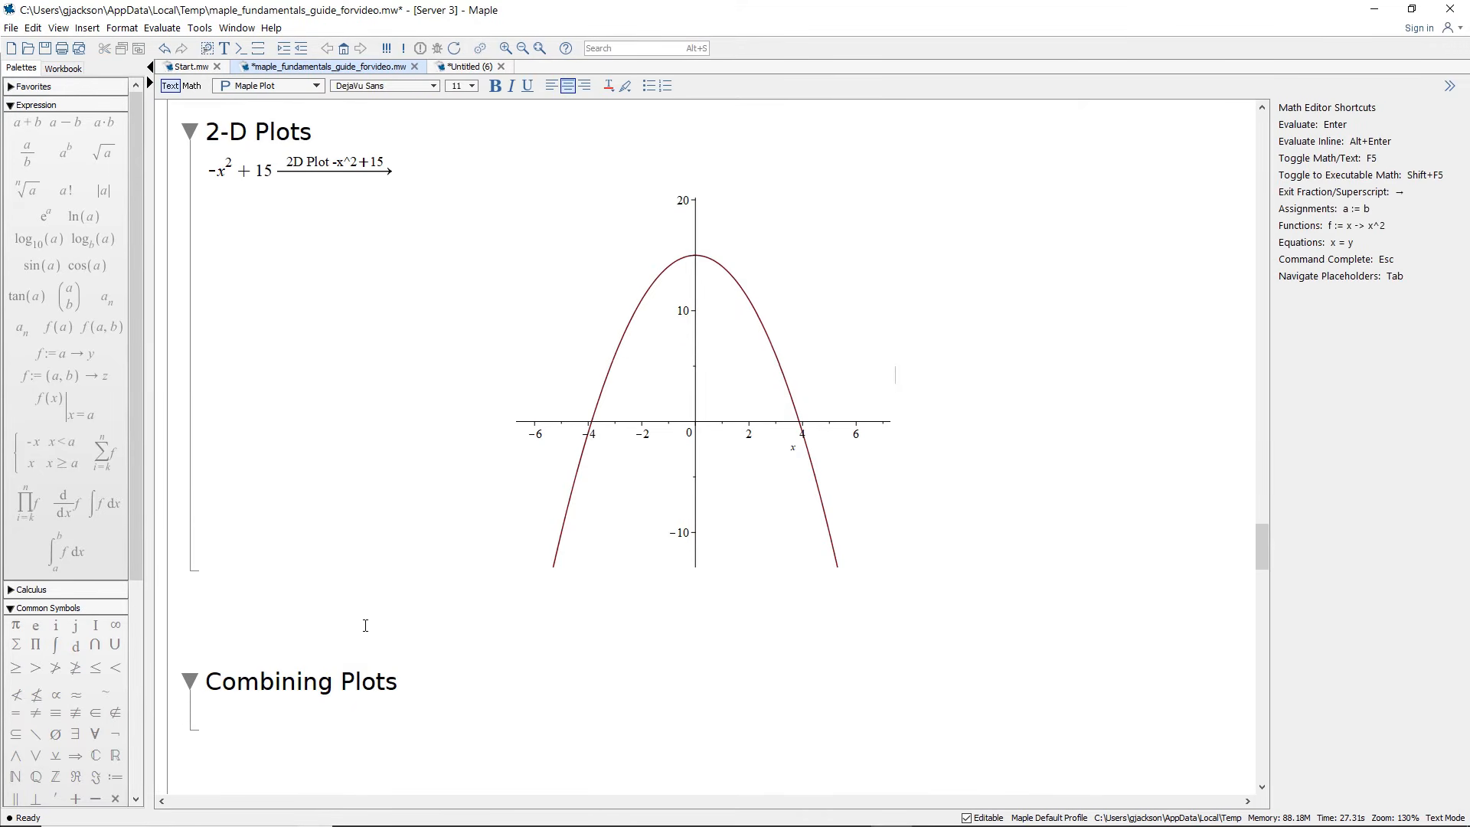
left_click(266, 555)
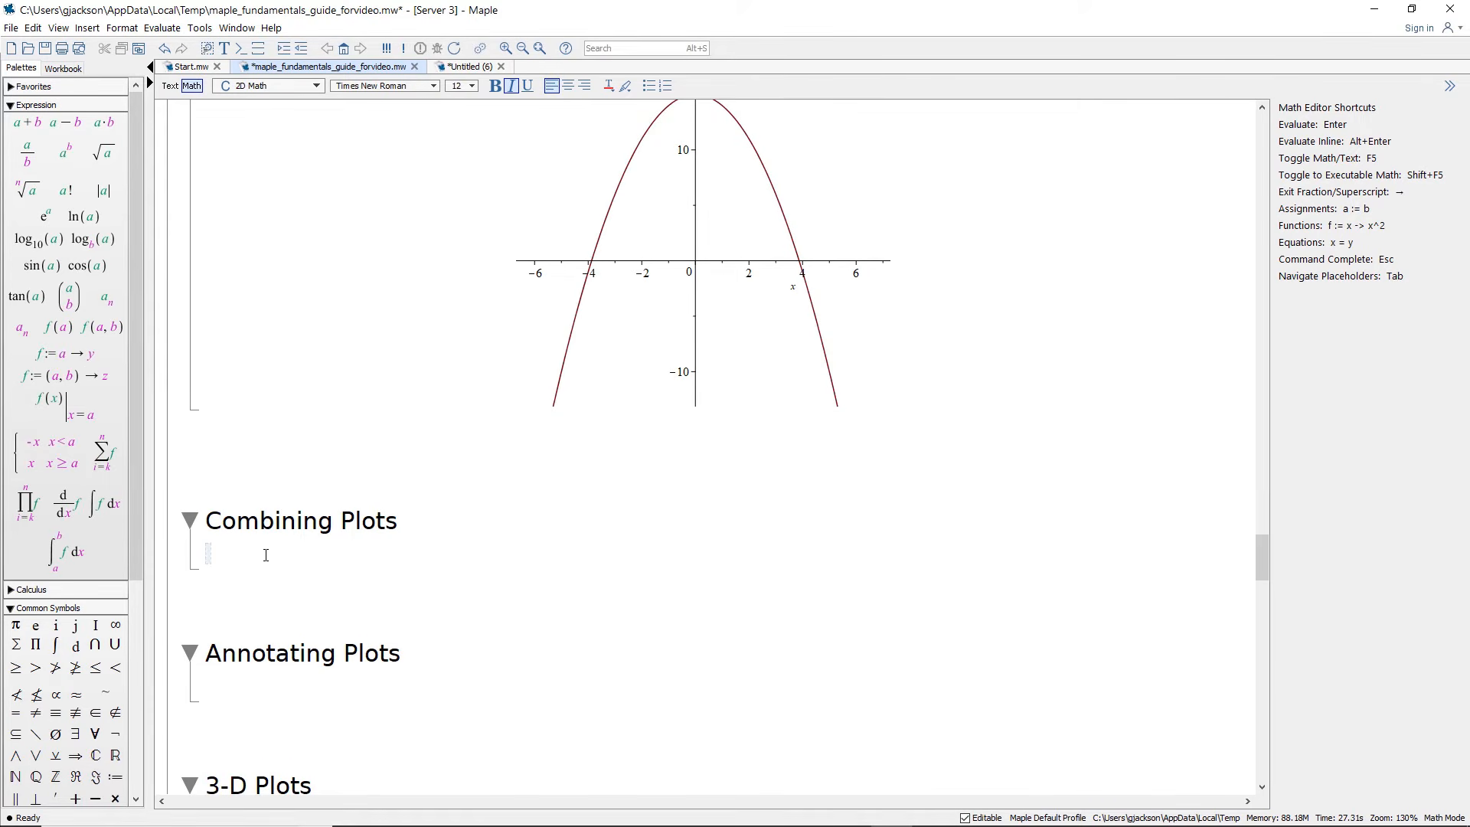
type("sin")
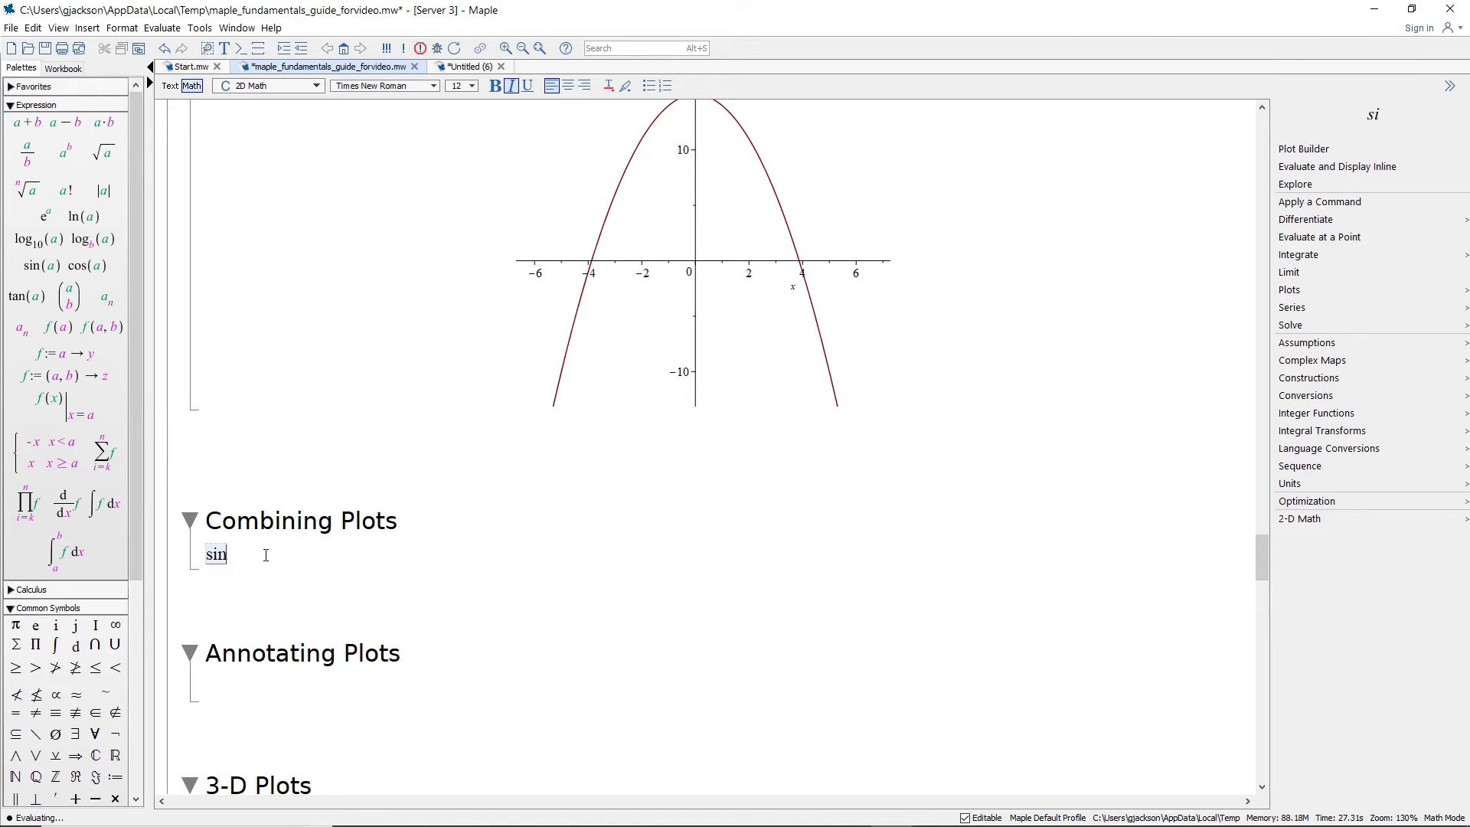
type("^2")
key("Right")
type("(x)")
key("Return")
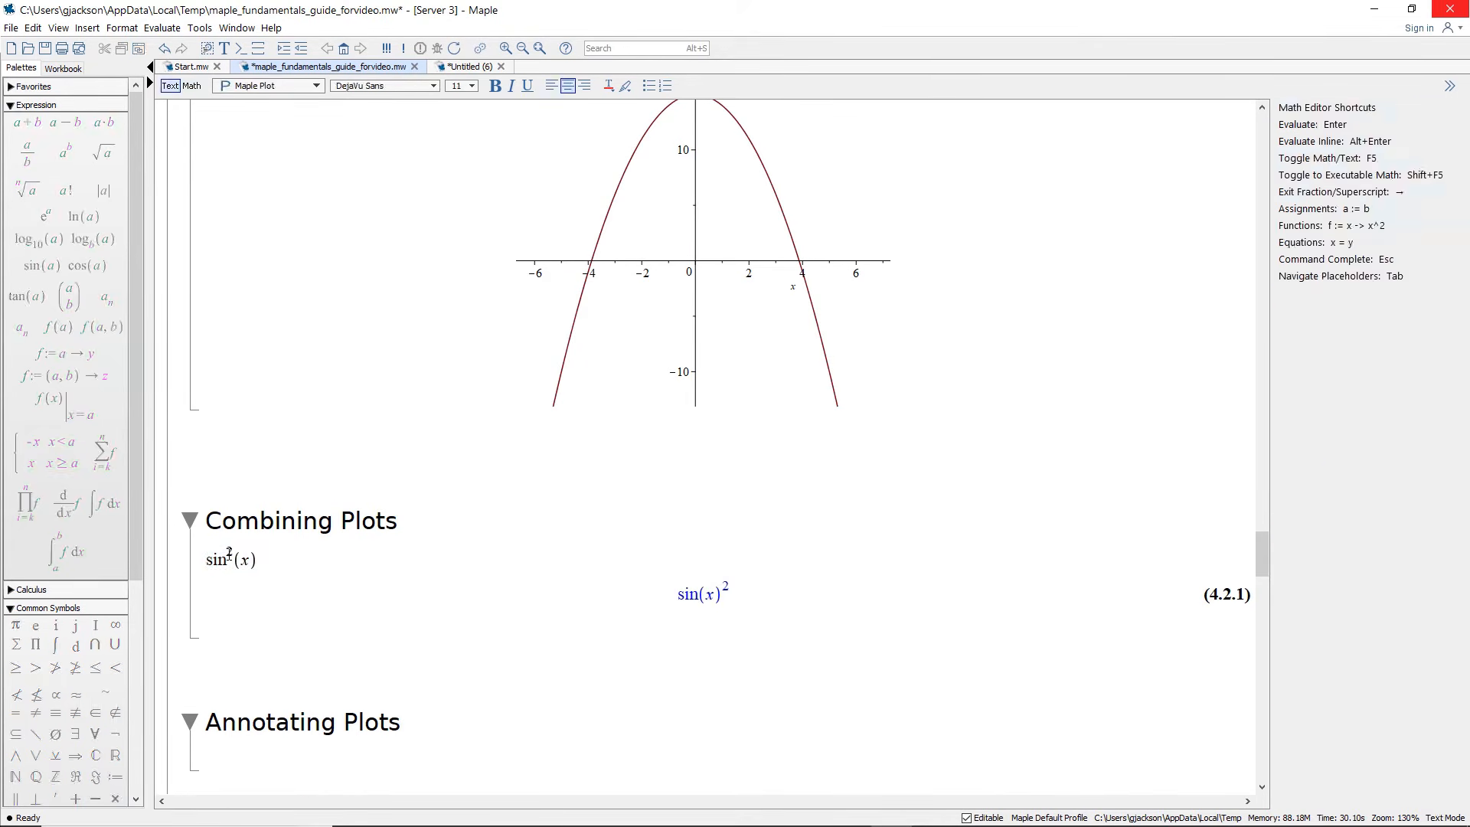
left_click(229, 557)
left_click(1325, 191)
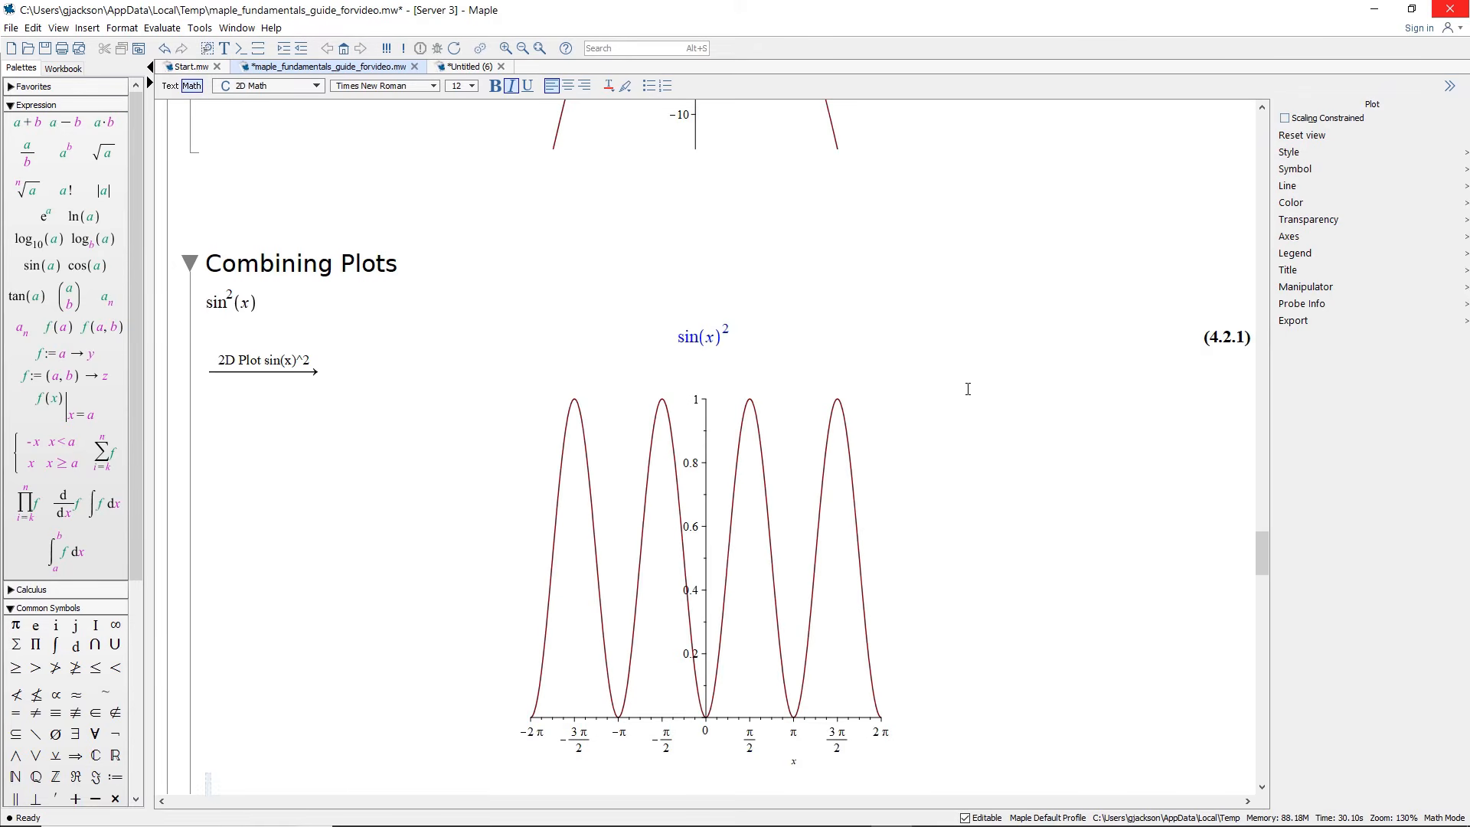
Step: Enter sin(x/2) below the sin^2(x) plot and add its curve to that plot
scroll(961, 414, "down", 3)
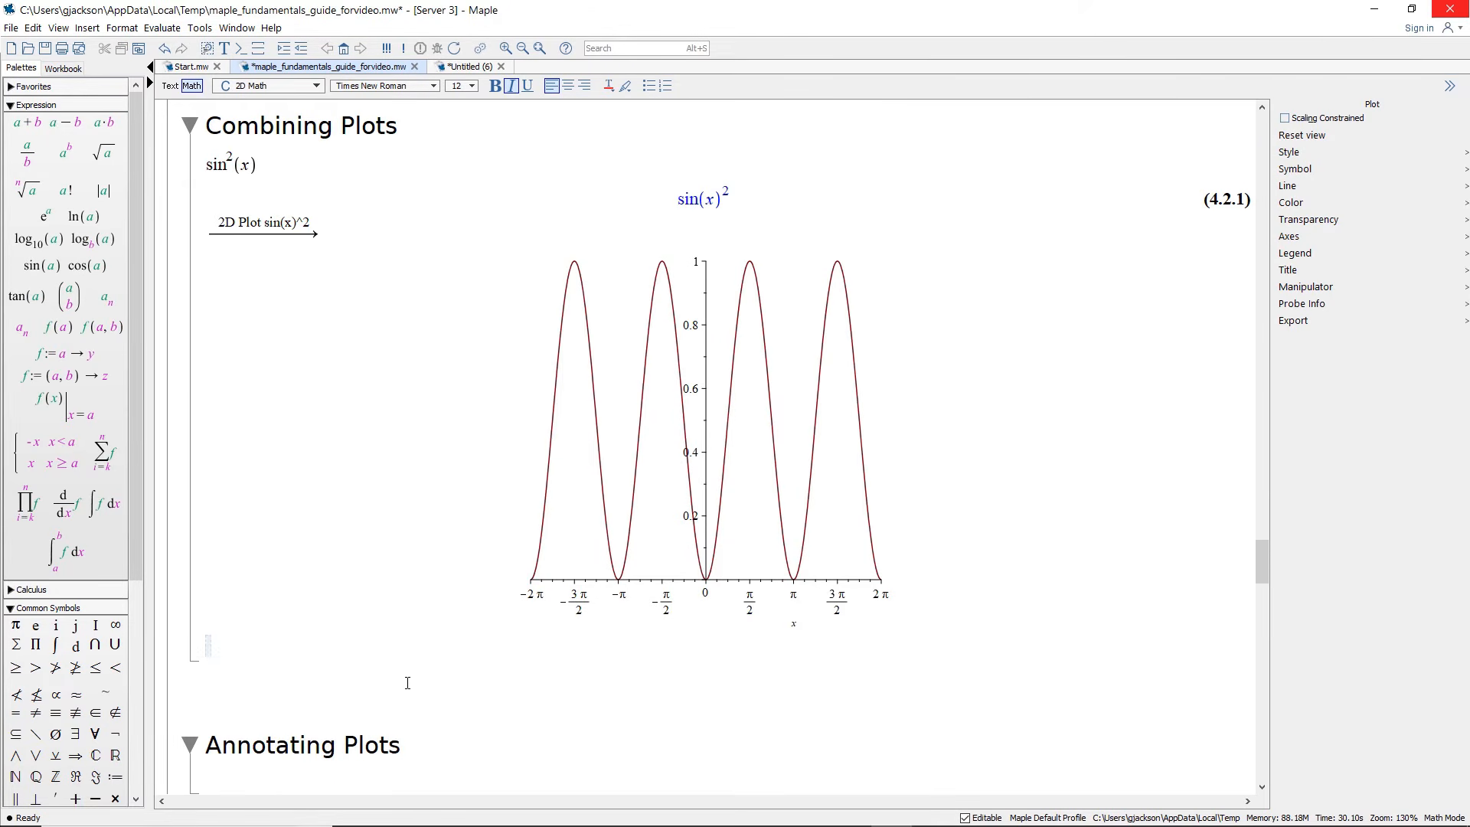
type("sin(")
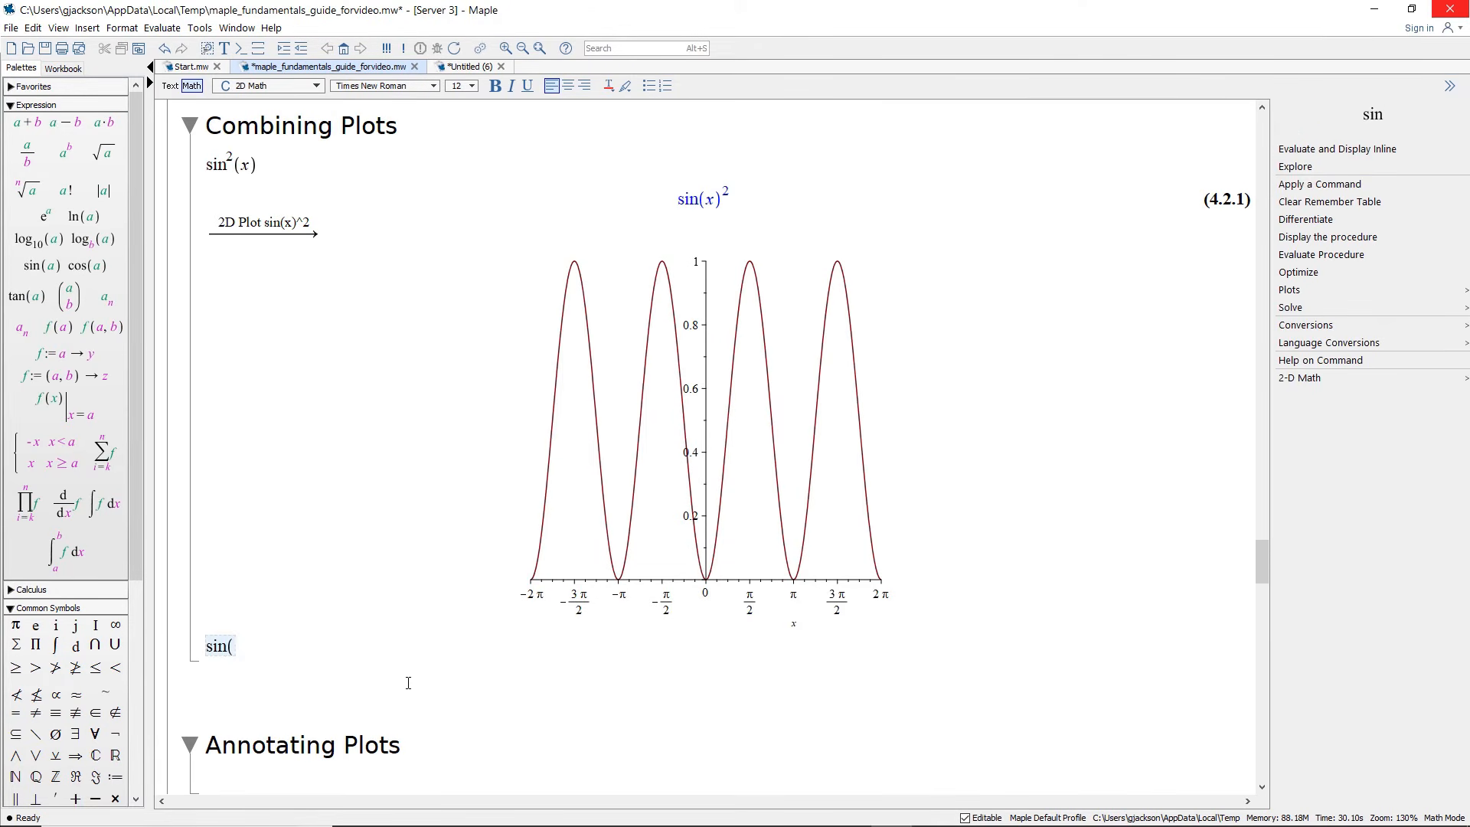
type("x/")
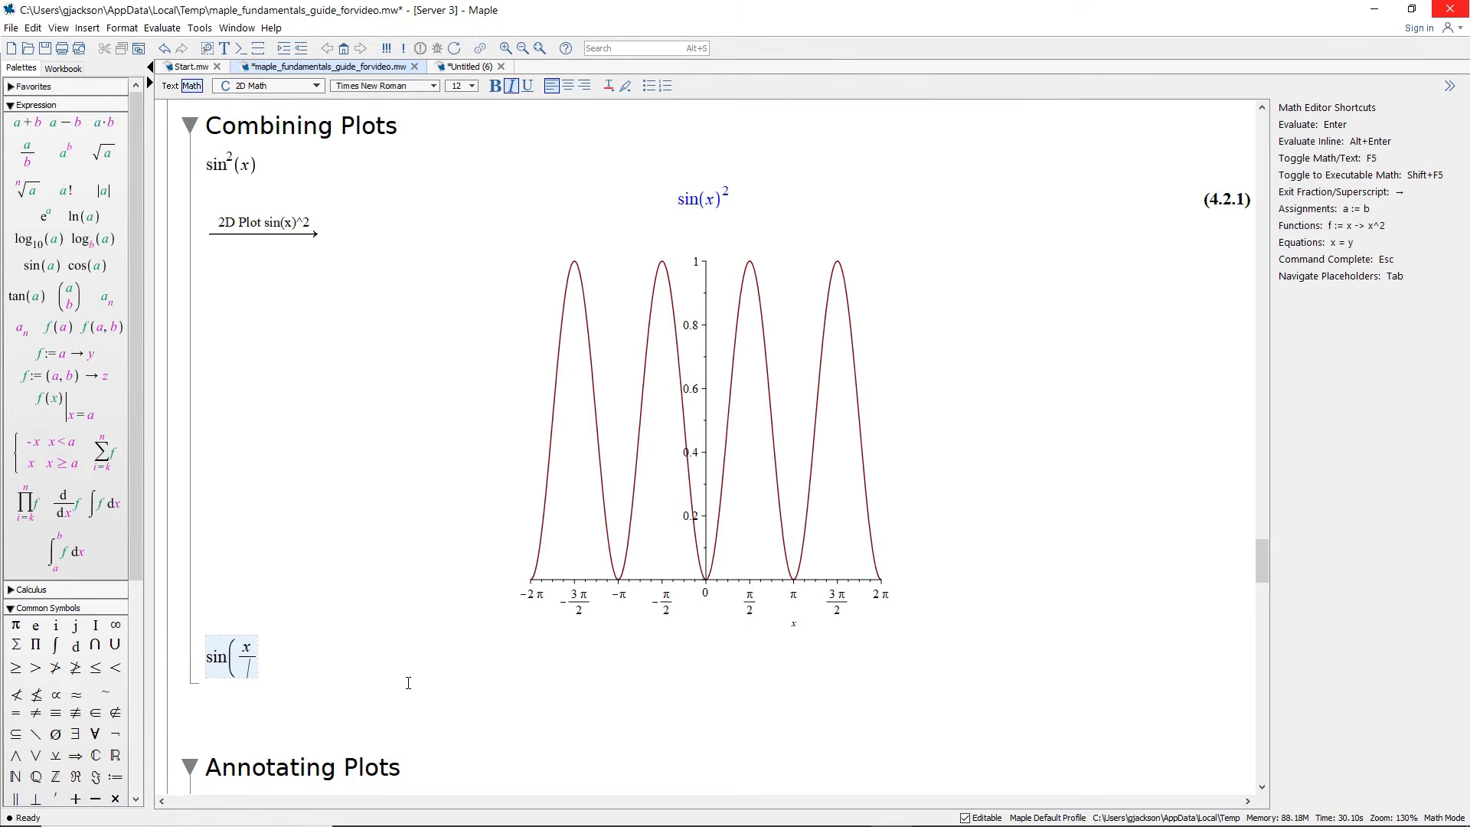
type("2)")
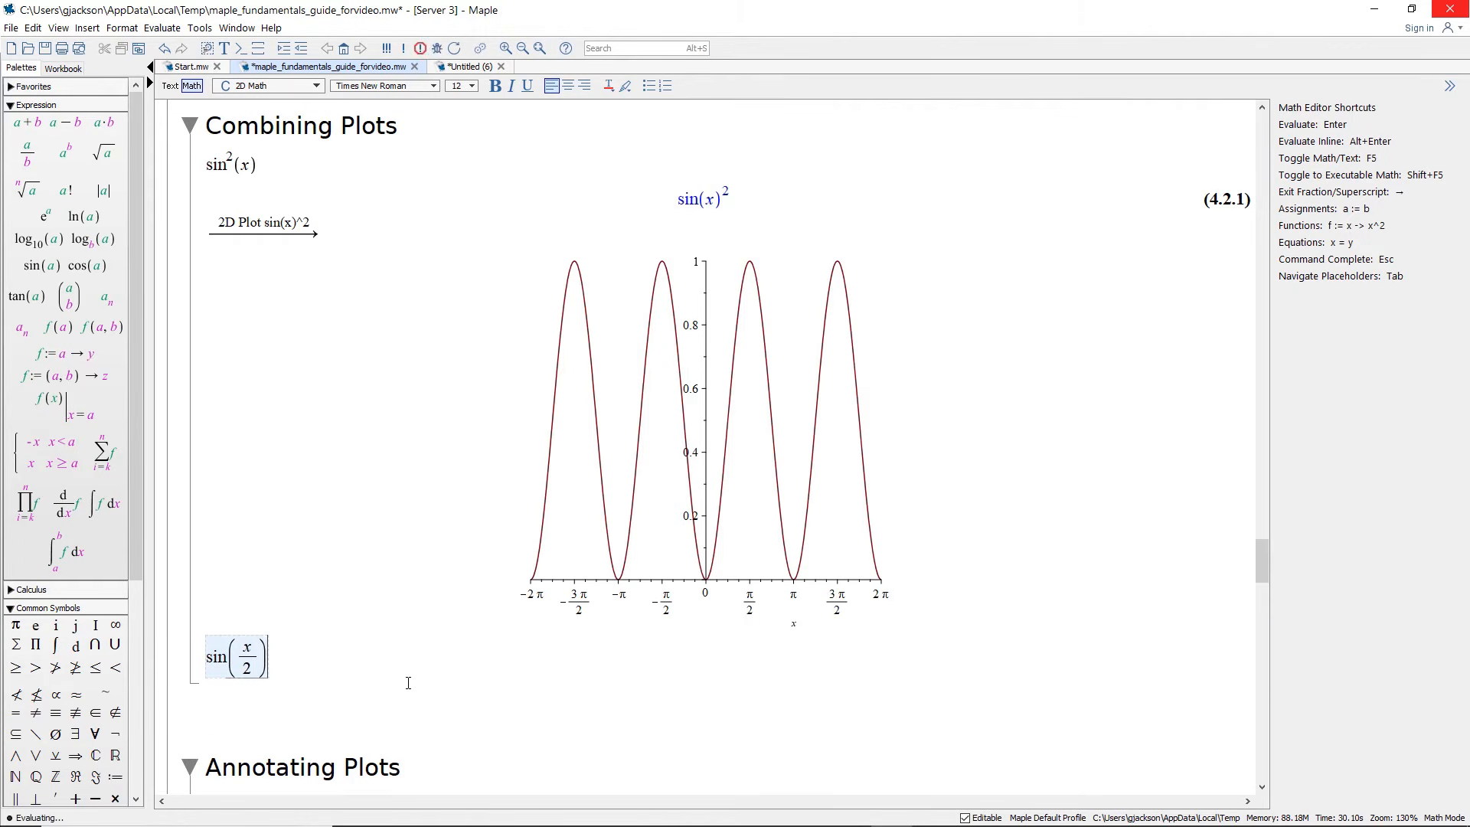
left_click_drag(269, 660, 653, 529)
left_click(510, 693)
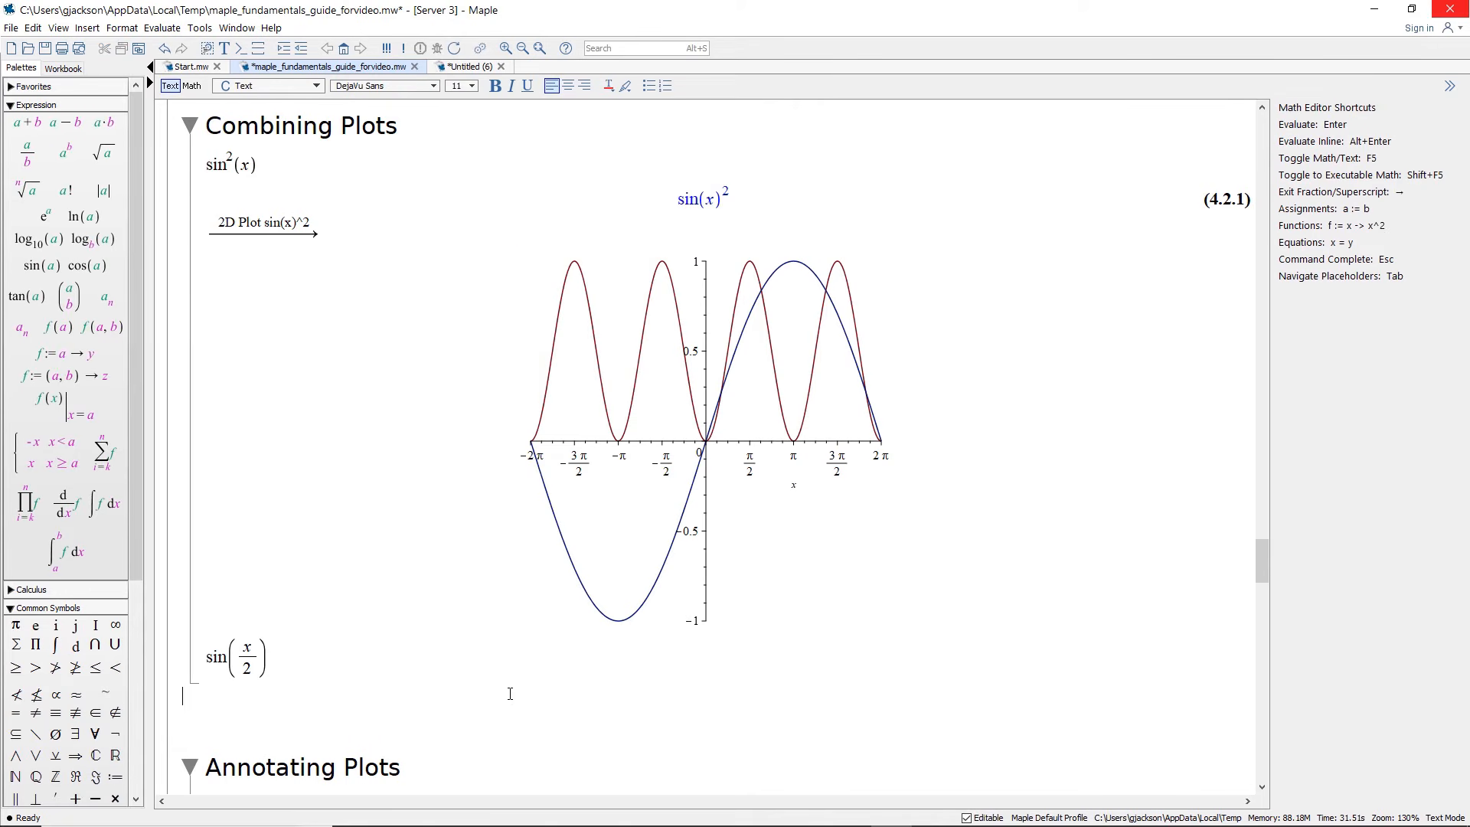
Step: Copy the combined sine plot into the empty "Annotating Plots" section
scroll(487, 671, "down", 3)
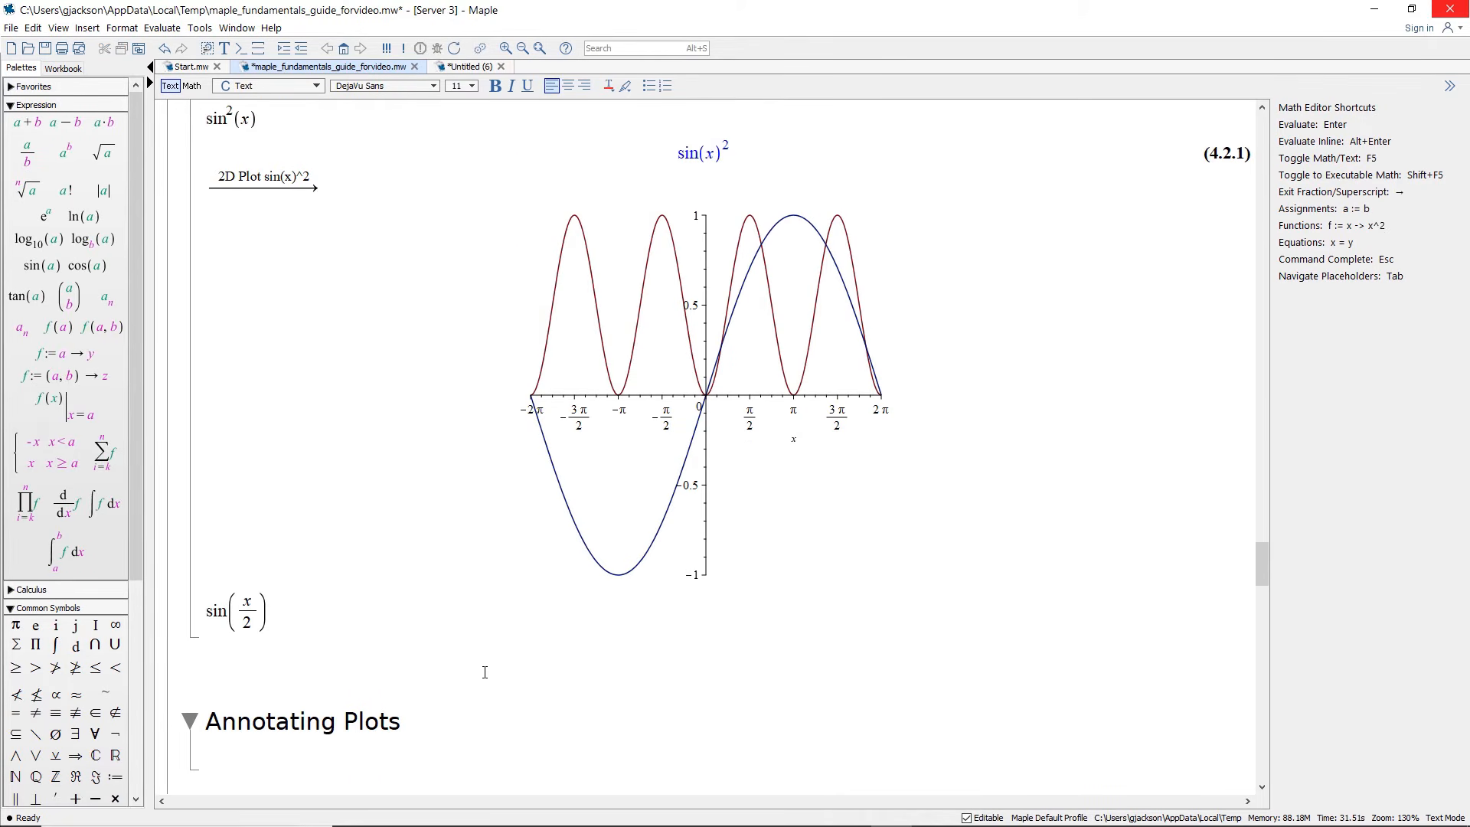
left_click(285, 702)
scroll(283, 698, "down", 6)
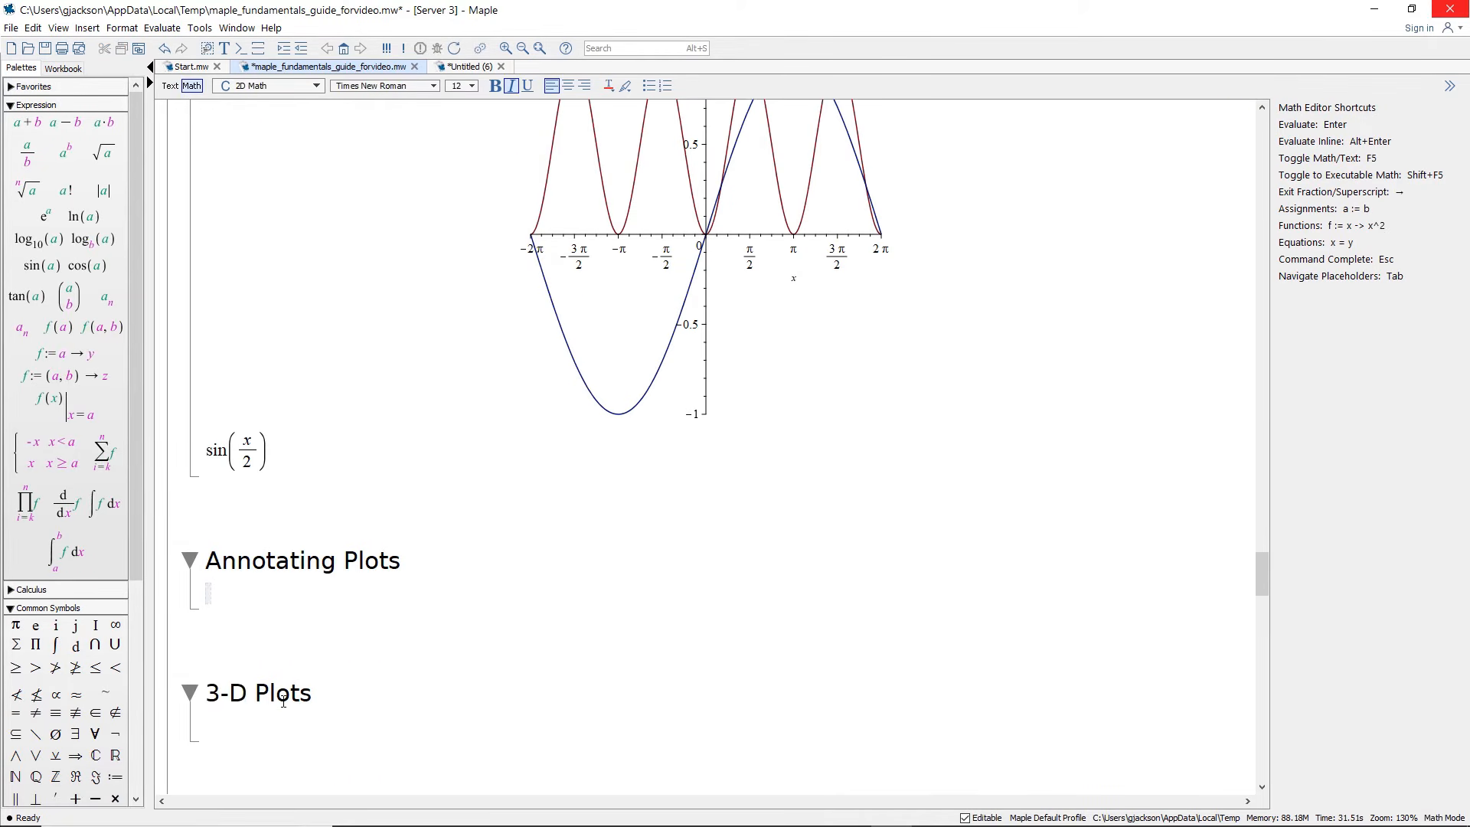
scroll(519, 538, "down", 2)
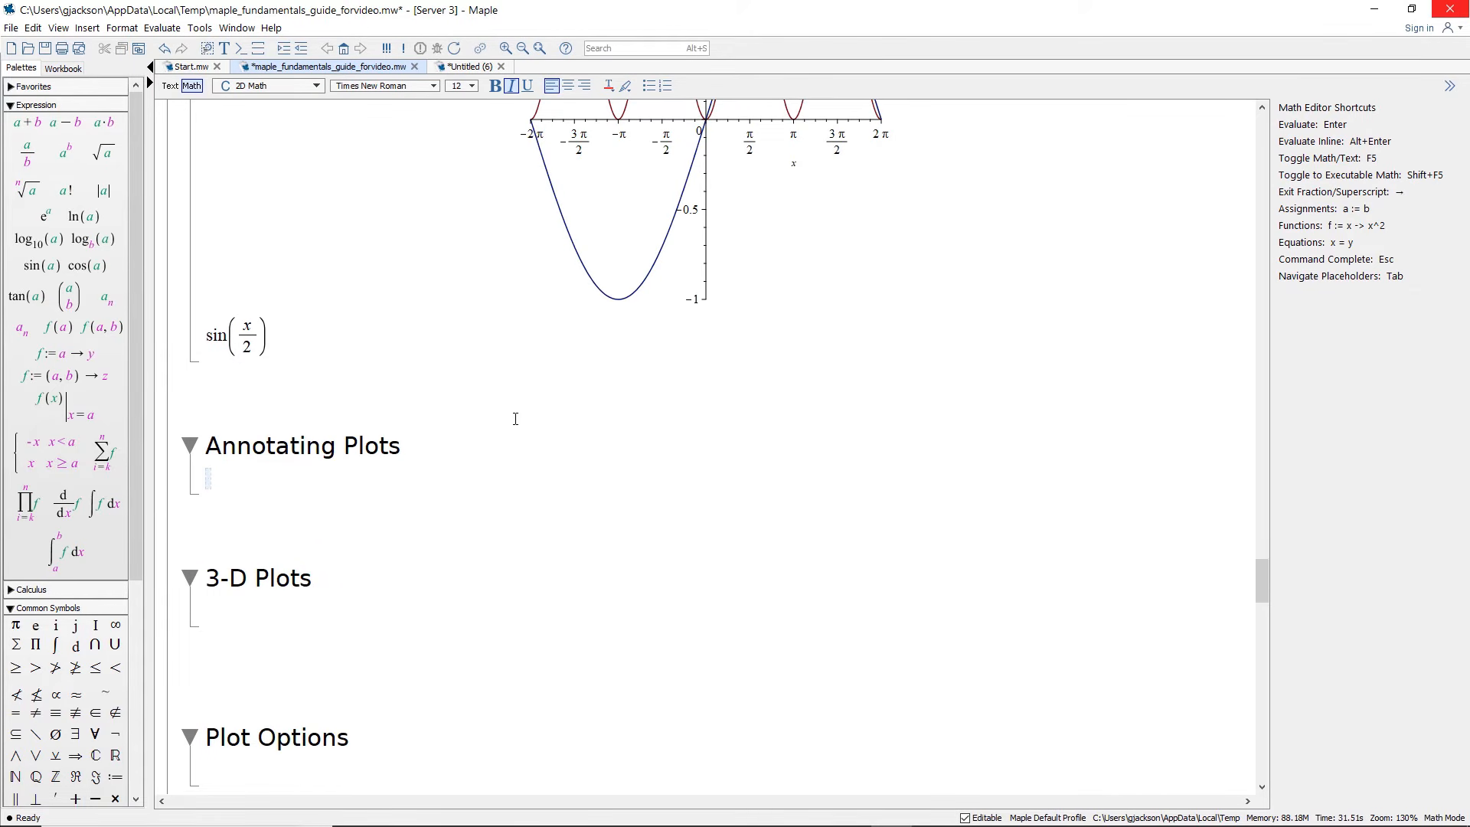
scroll(673, 449, "up", 6)
left_click(962, 384)
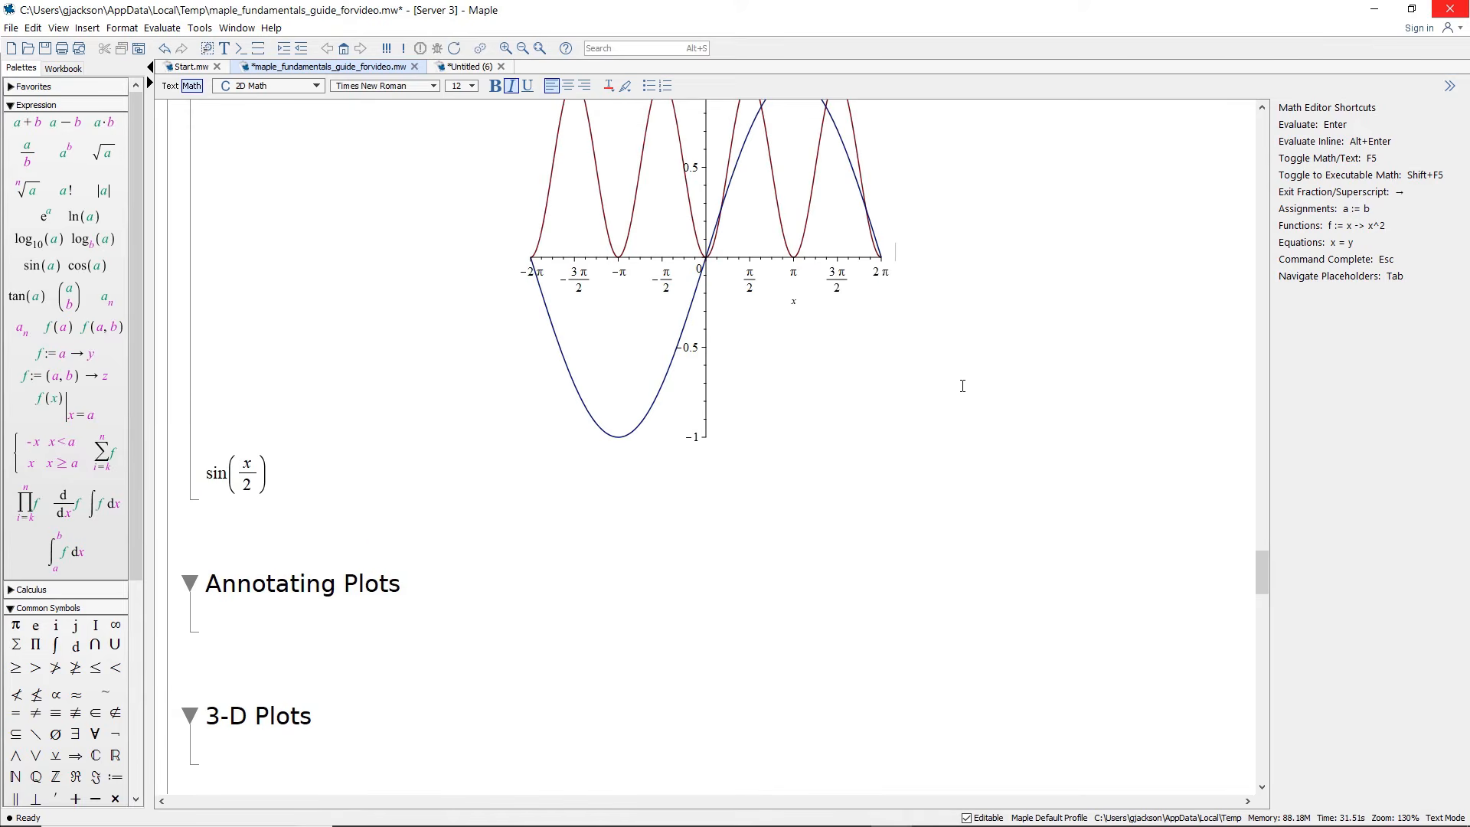
scroll(549, 344, "up", 6)
left_click(753, 412)
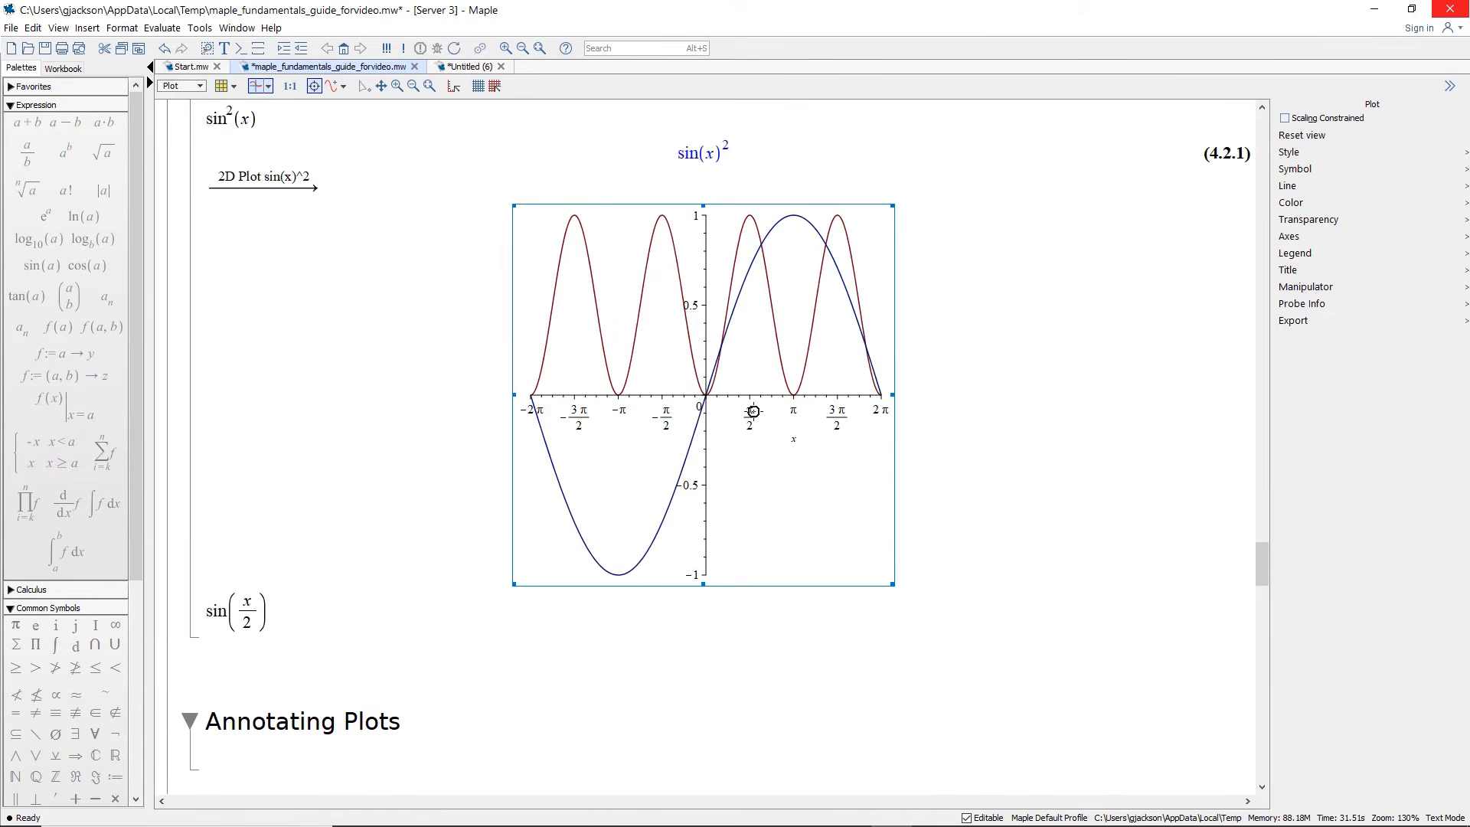
scroll(659, 485, "down", 6)
left_click(255, 607)
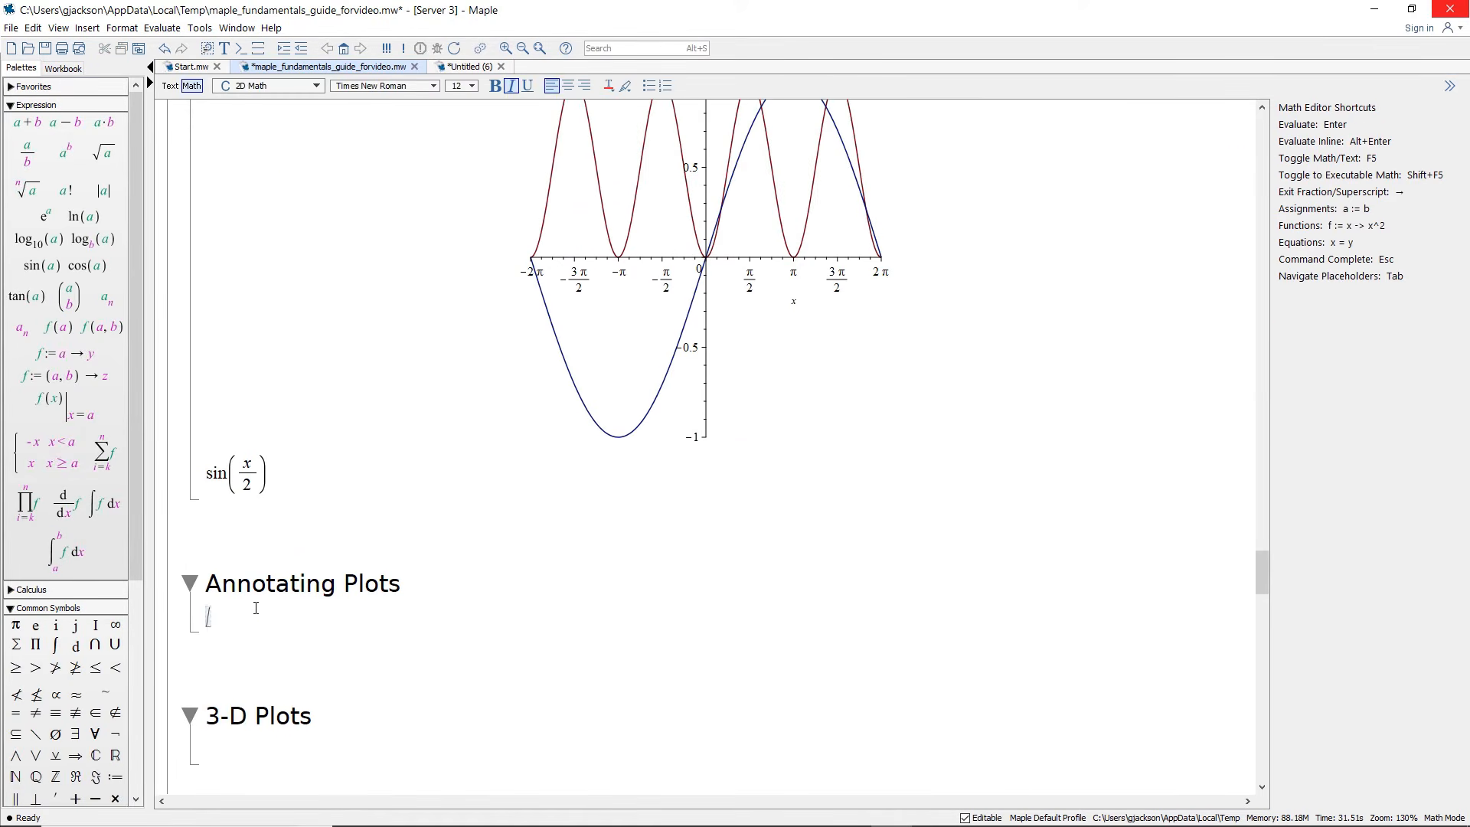
key("ctrl+v")
scroll(479, 617, "down", 13)
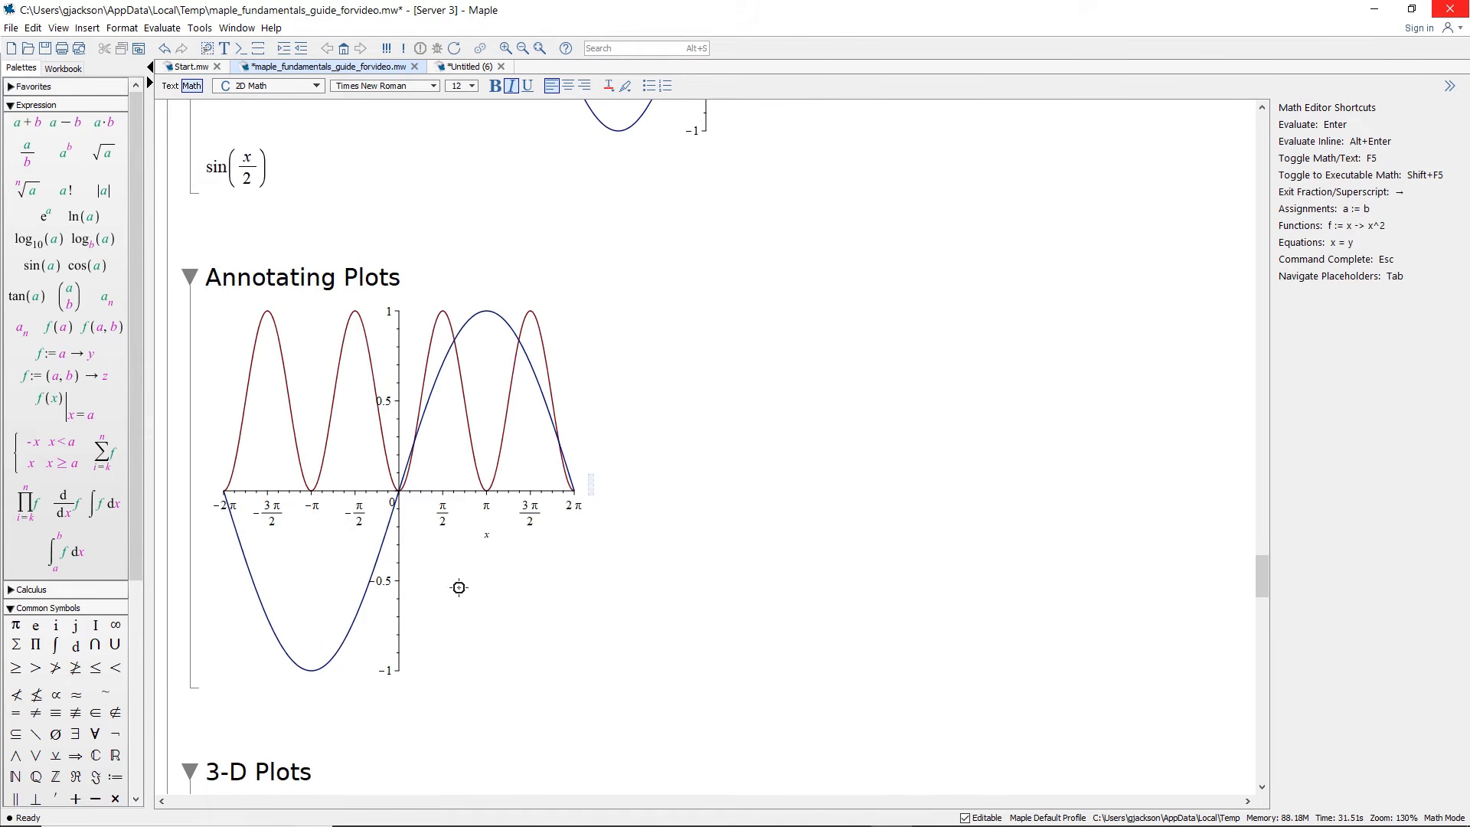
Step: Switch the copied plot to drawing mode and add the math text label sin^2(x) beside the red curve
left_click(460, 588)
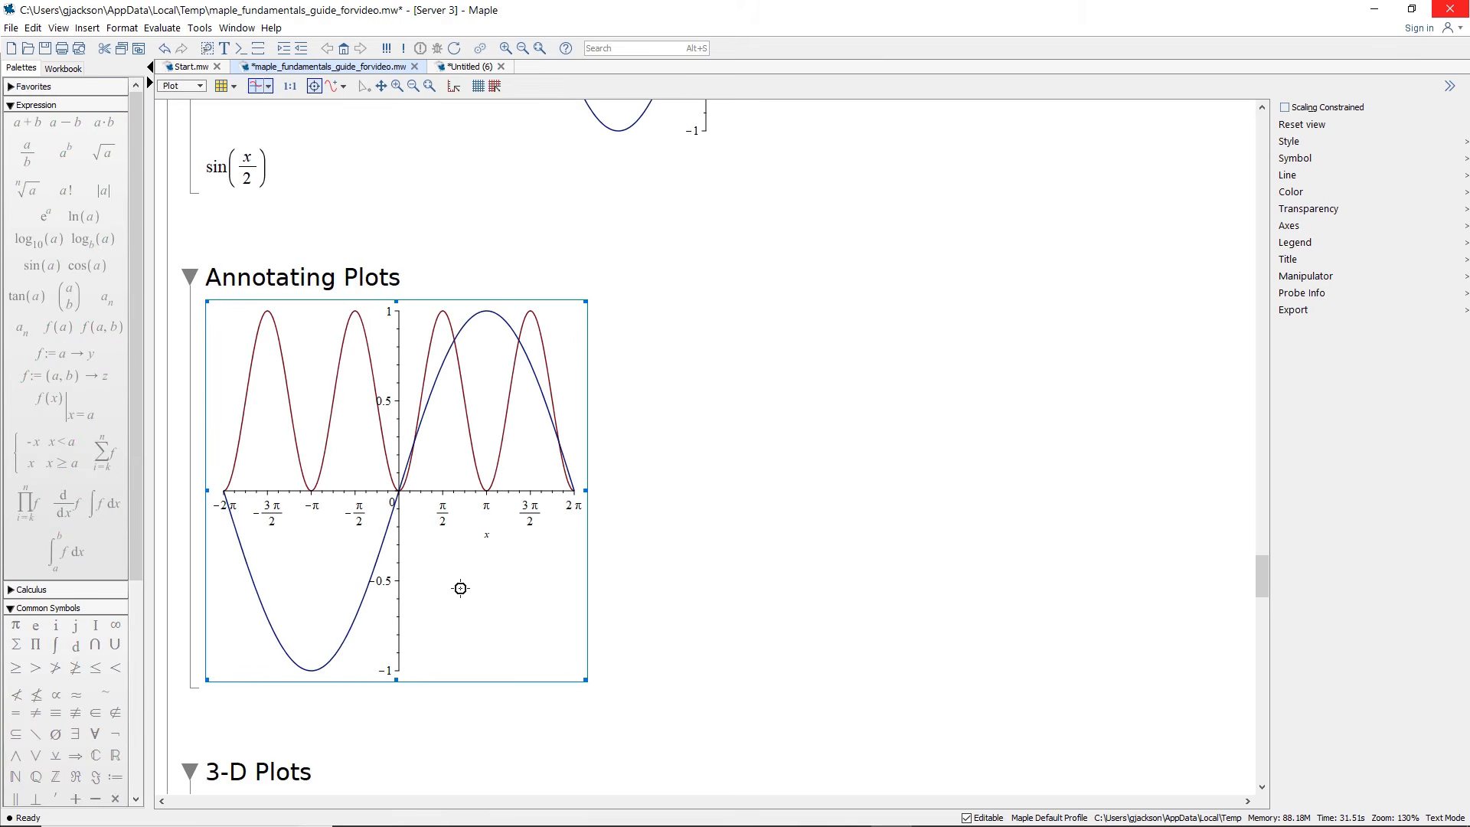
left_click(197, 86)
left_click(197, 109)
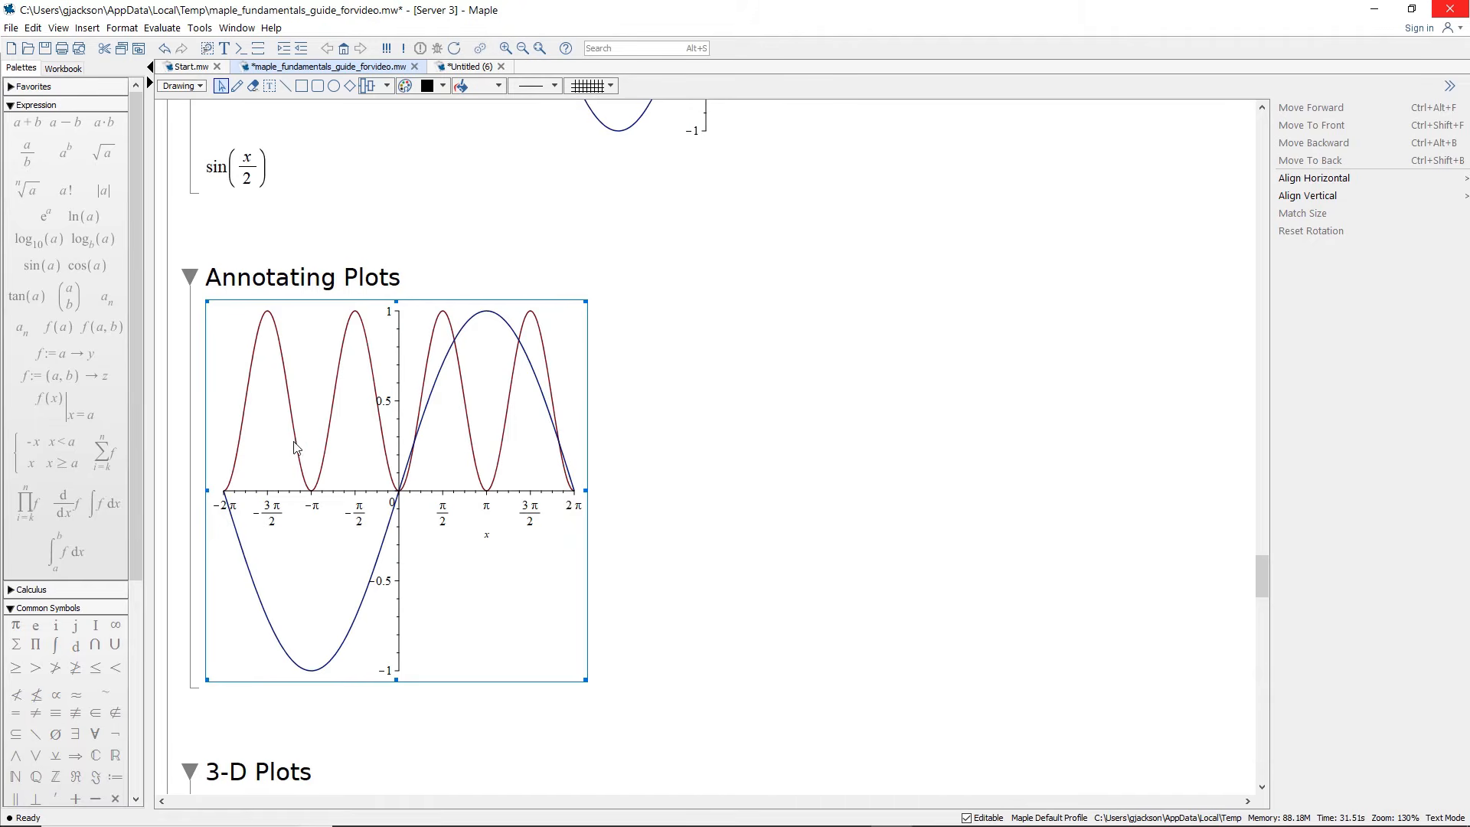
left_click(271, 88)
left_click(281, 330)
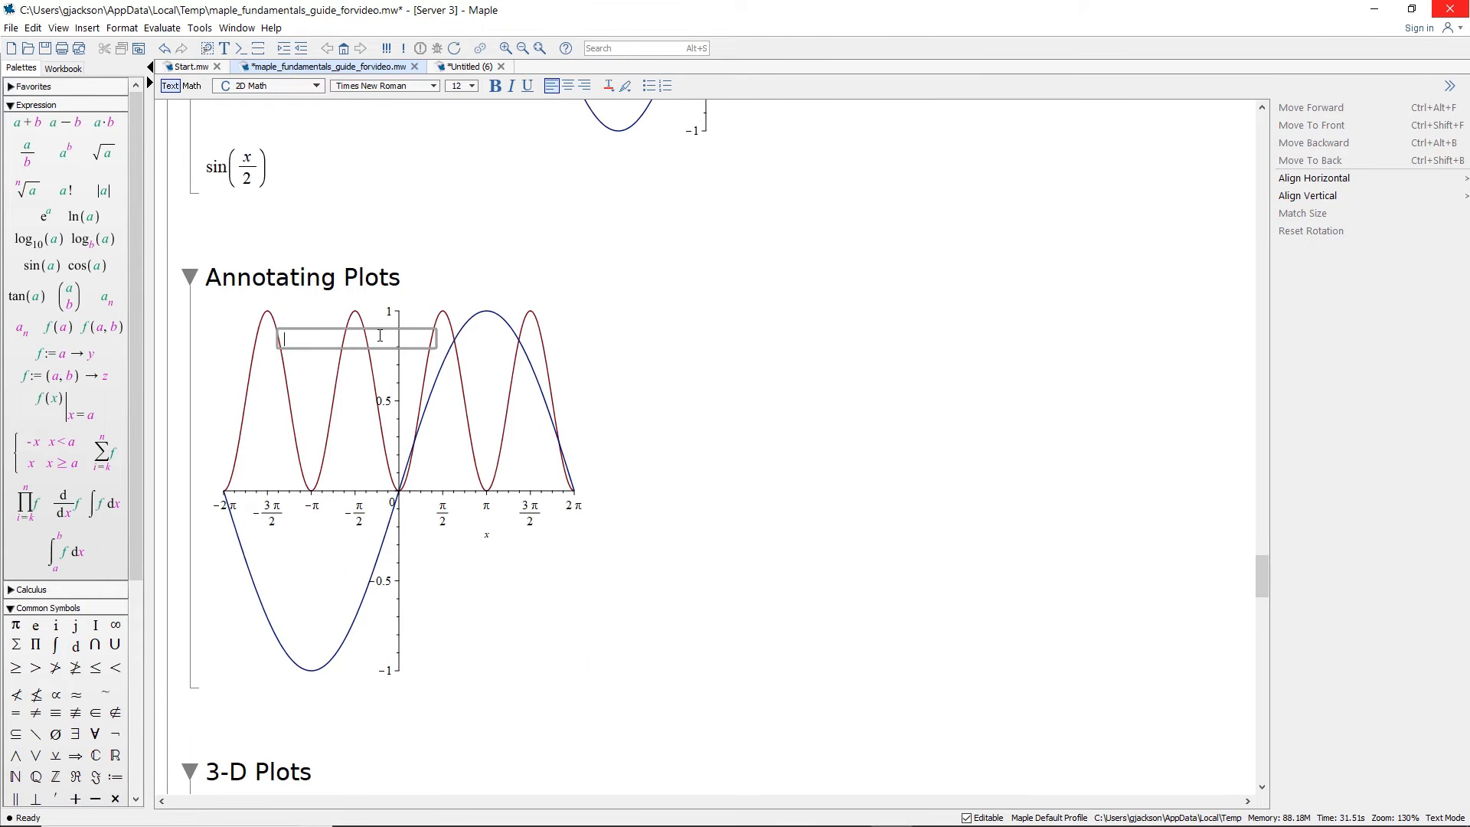
key("F5")
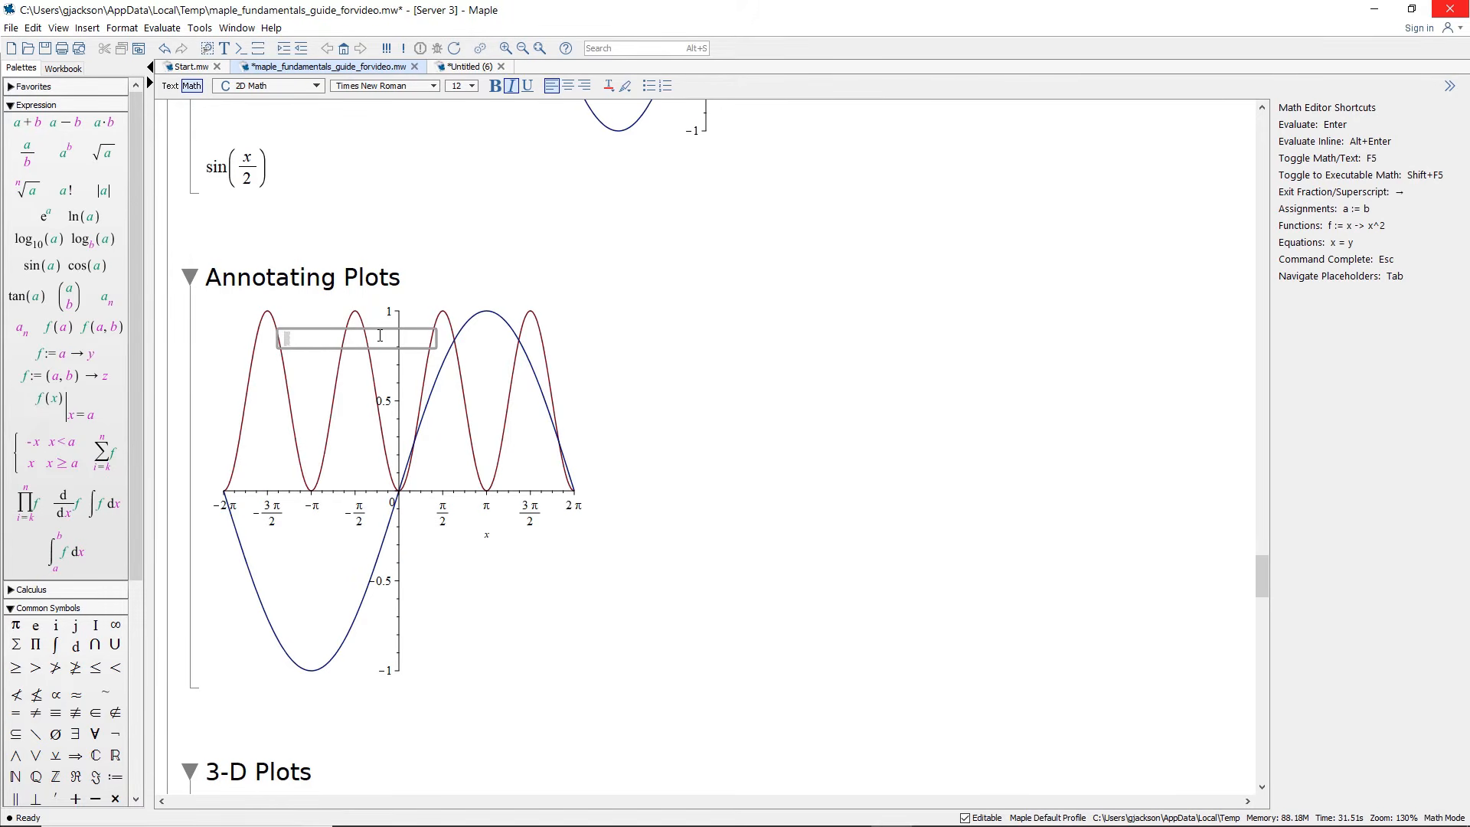
type("sin")
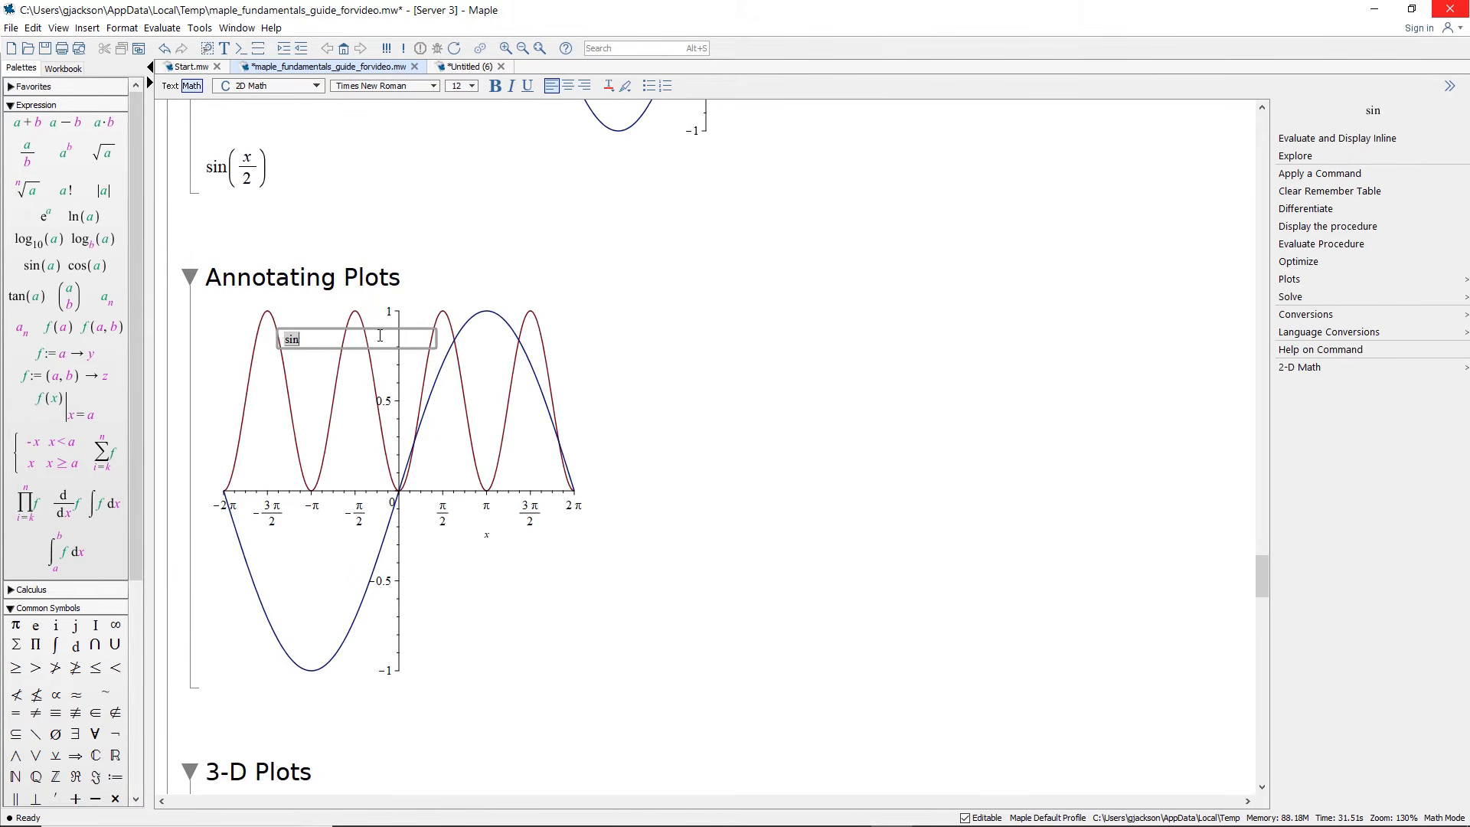
type("^2")
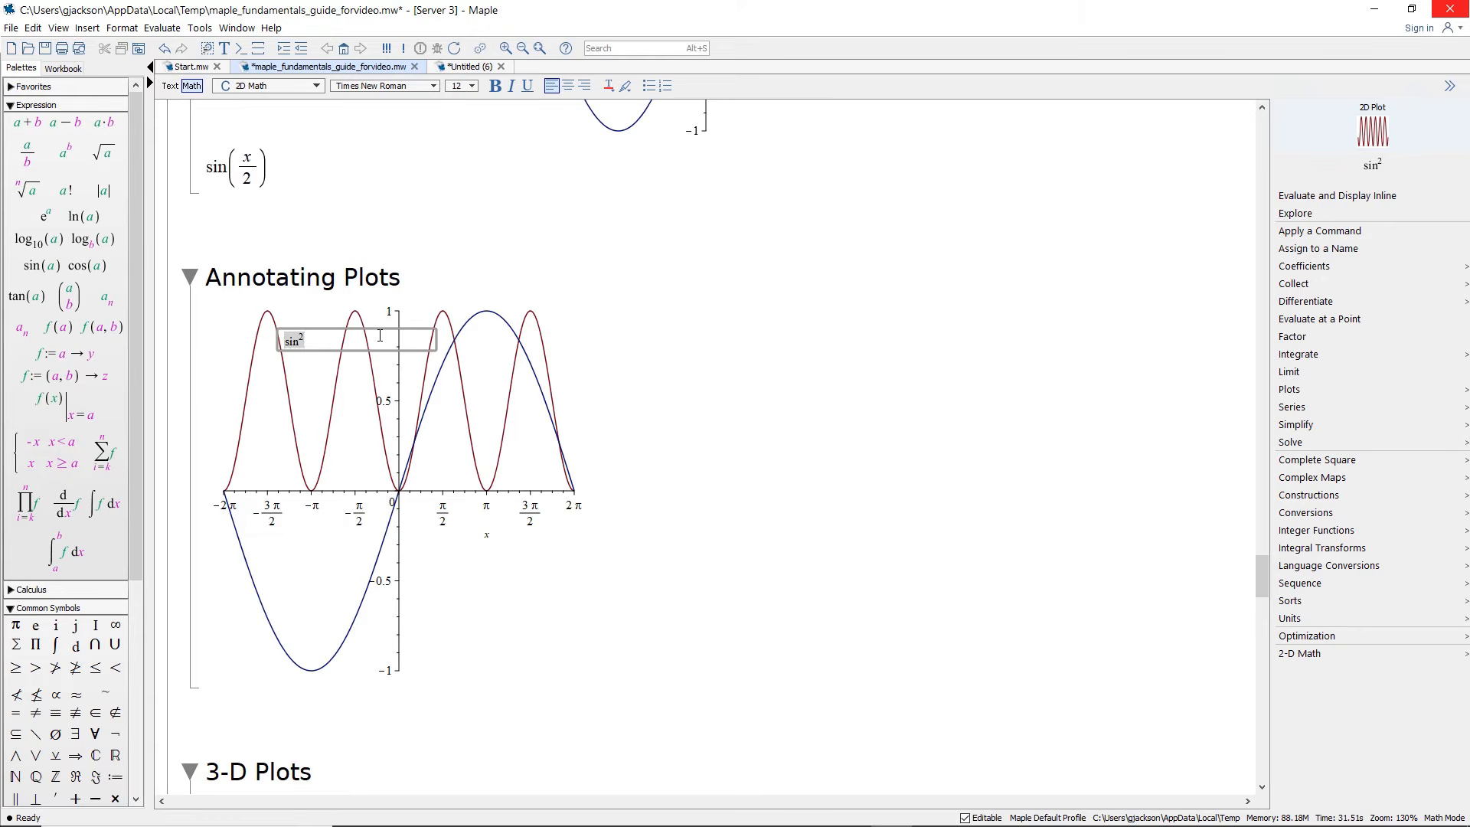
key("Right")
type("(x)")
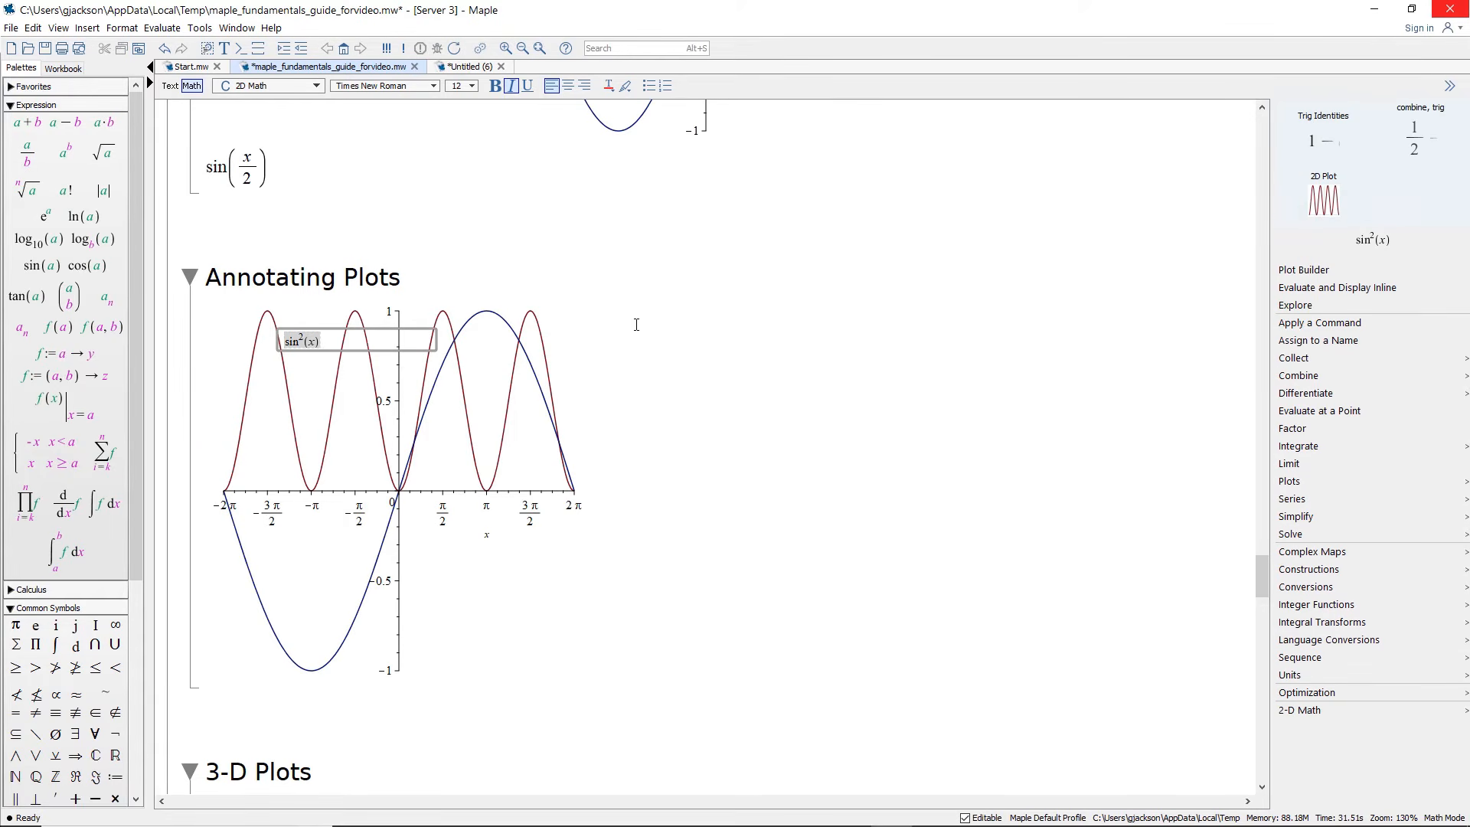
left_click(246, 558)
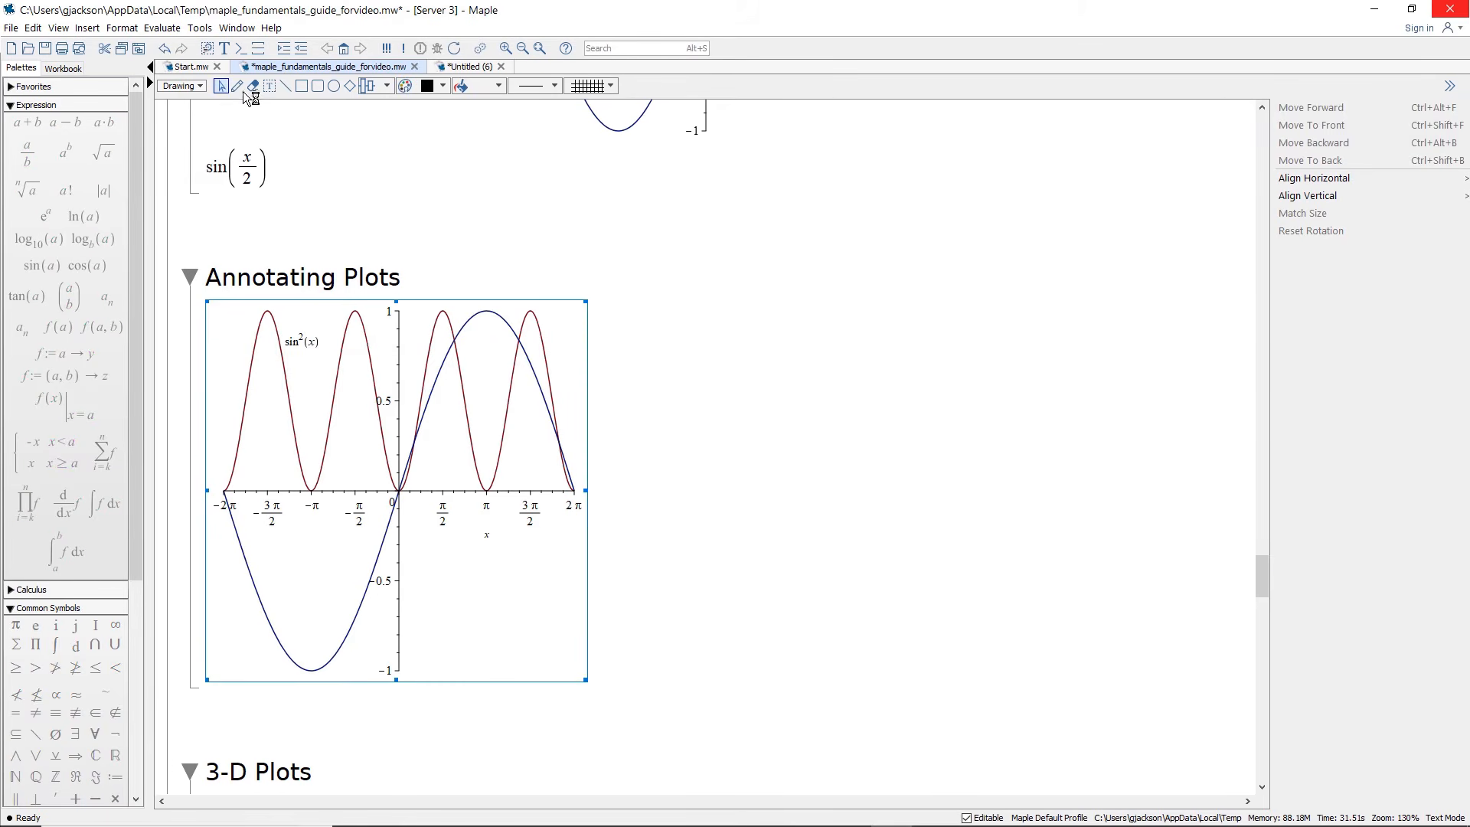
Step: Add the math text label sin(x/2) inside the blue curve's trough, and leave the plot
left_click(270, 85)
left_click(258, 568)
type("sin(")
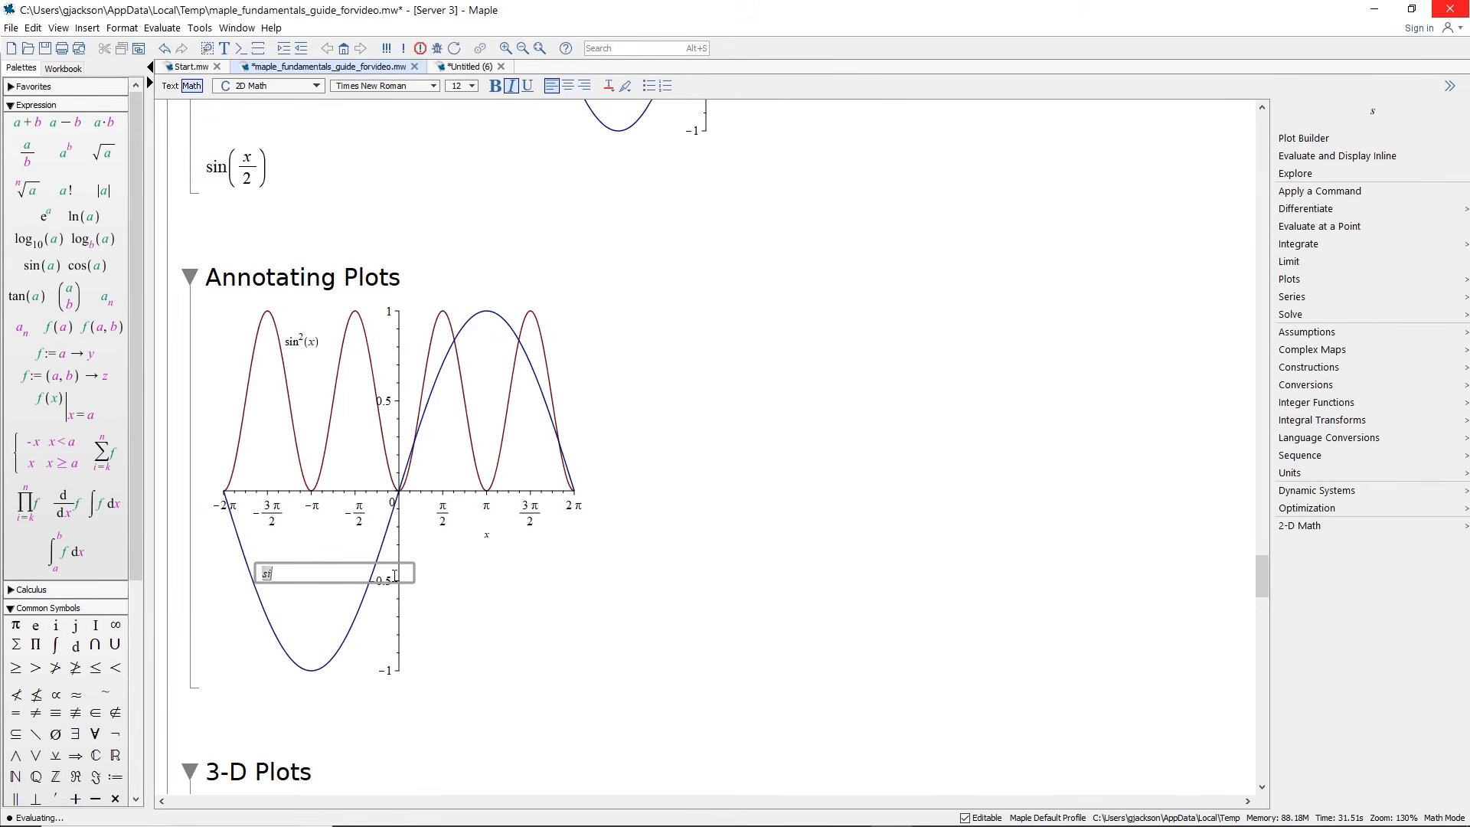
type("x")
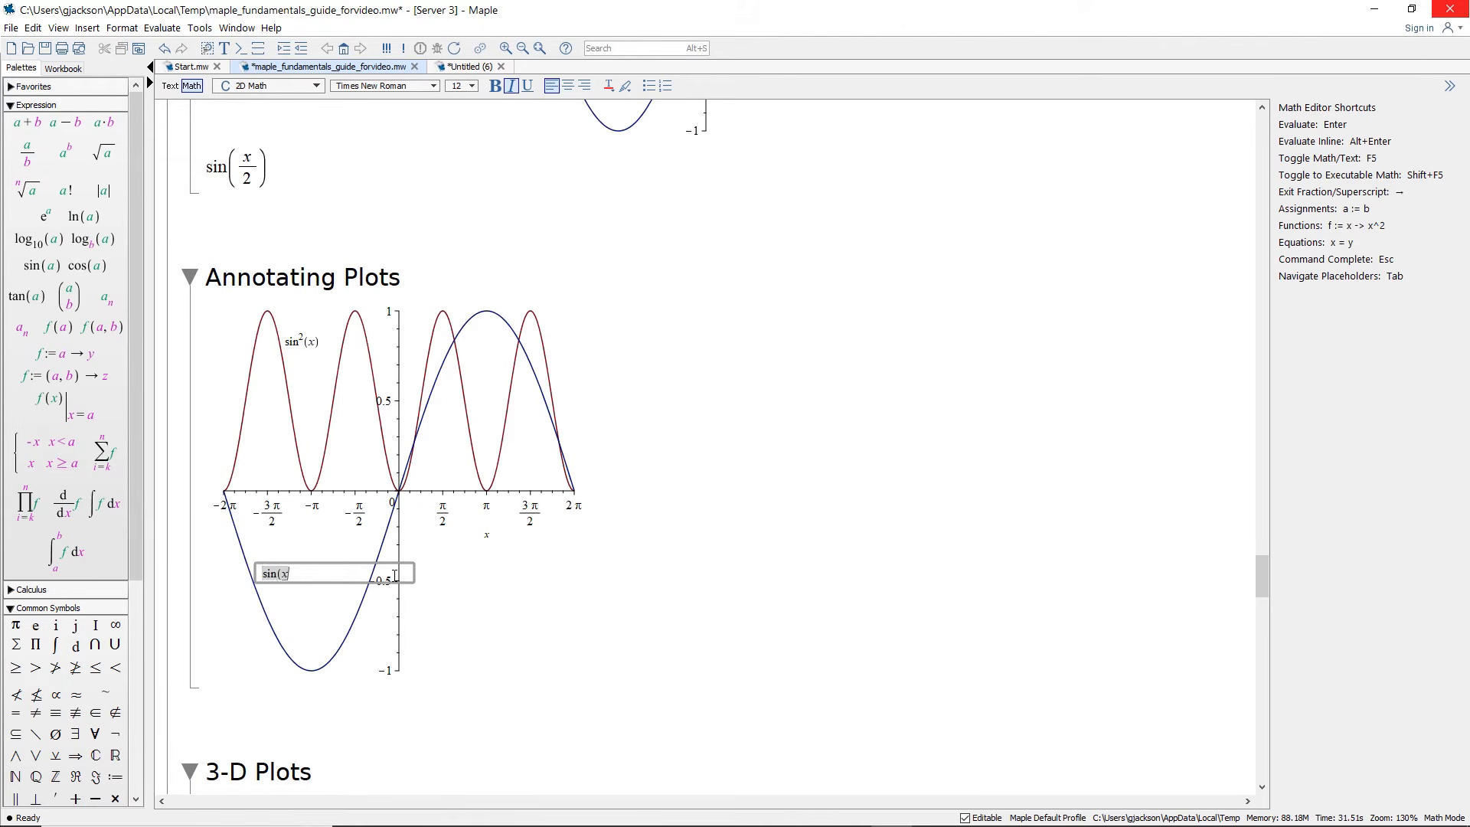
type("/2)")
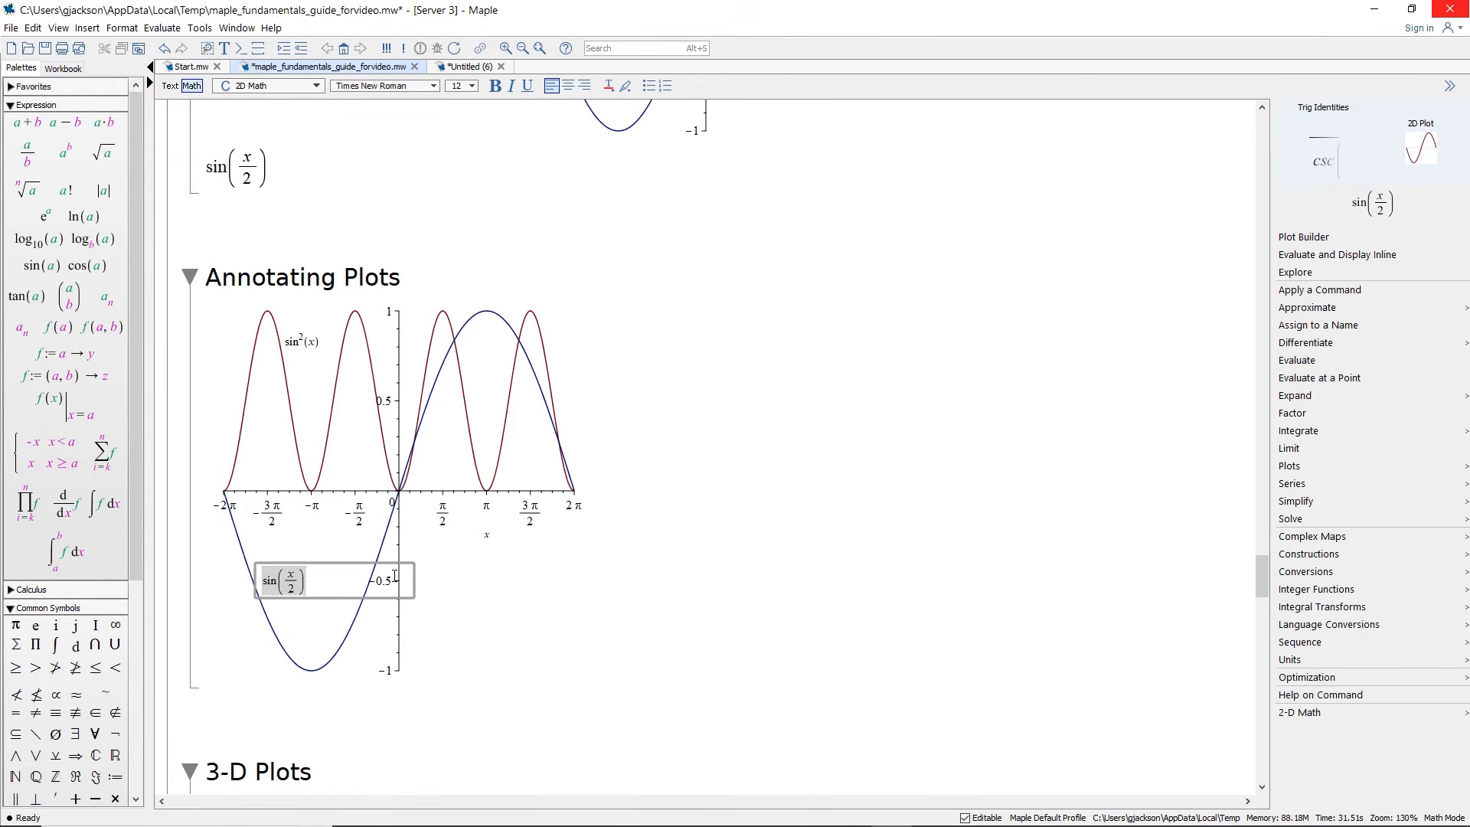
left_click(723, 619)
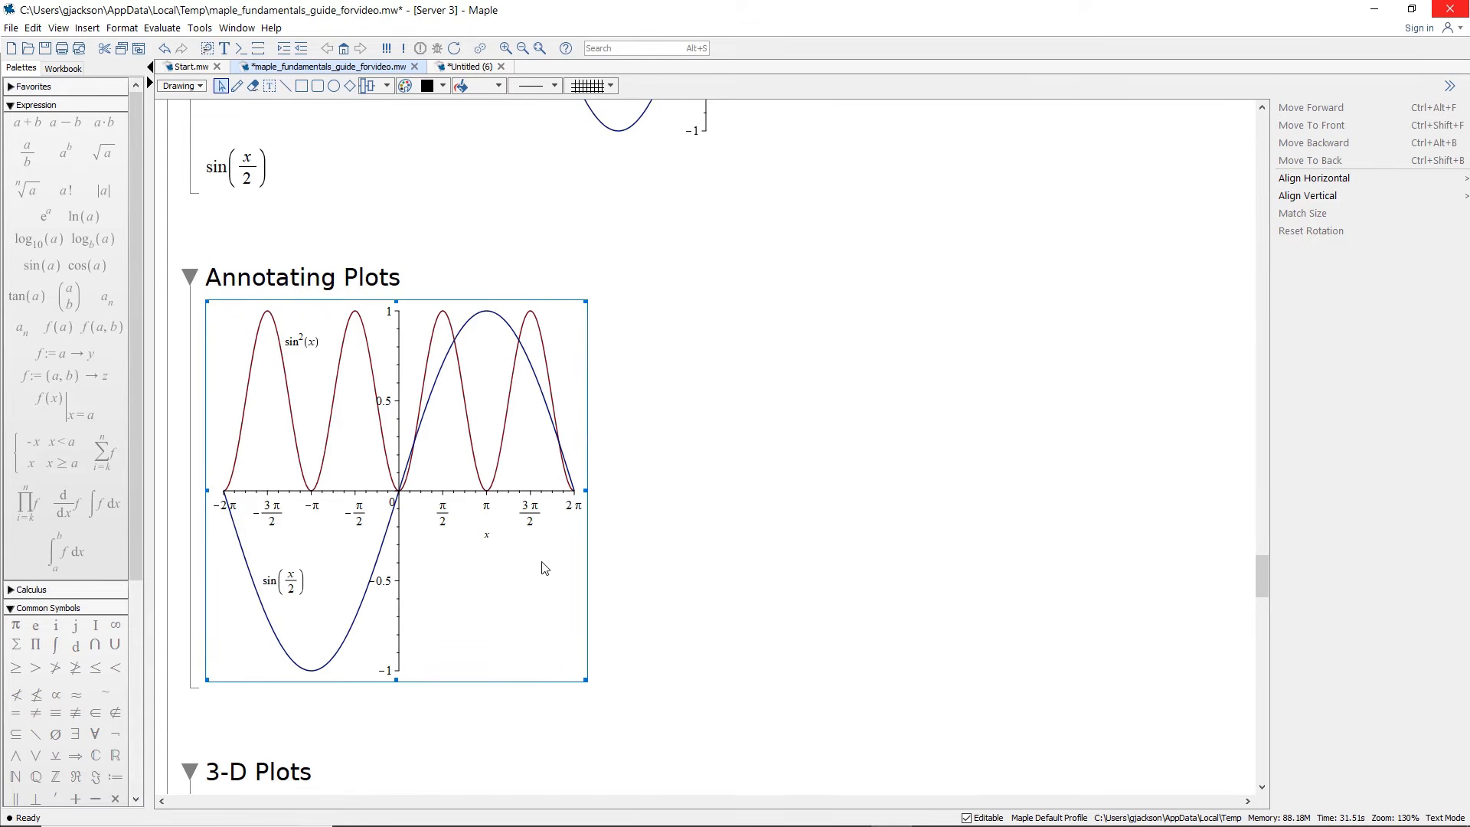
left_click(761, 554)
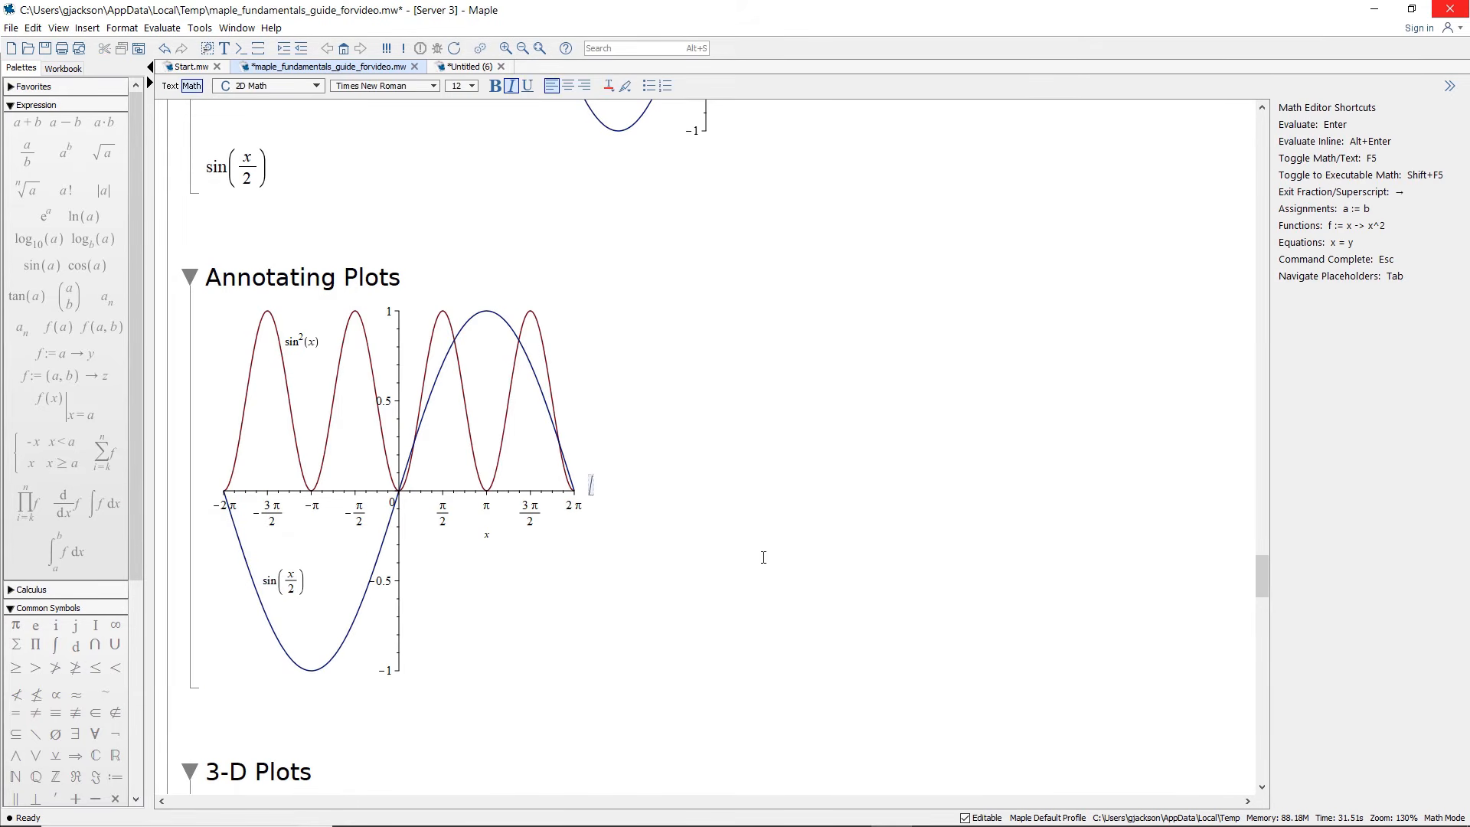
Step: Enter sin(x)*y in the empty "3-D Plots" section and create a 3D plot of it
left_click_drag(1264, 585, 1265, 611)
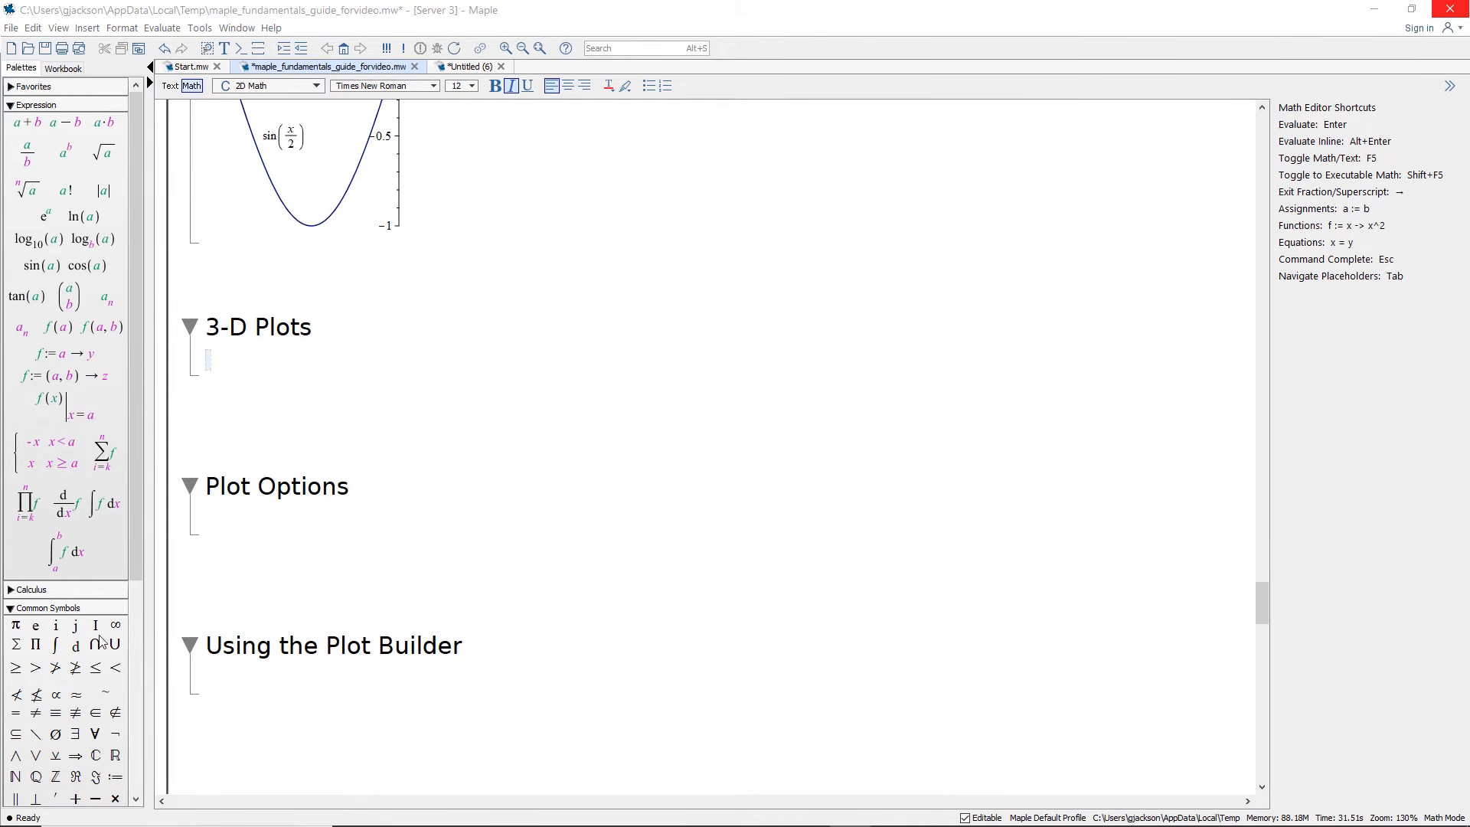
left_click(256, 351)
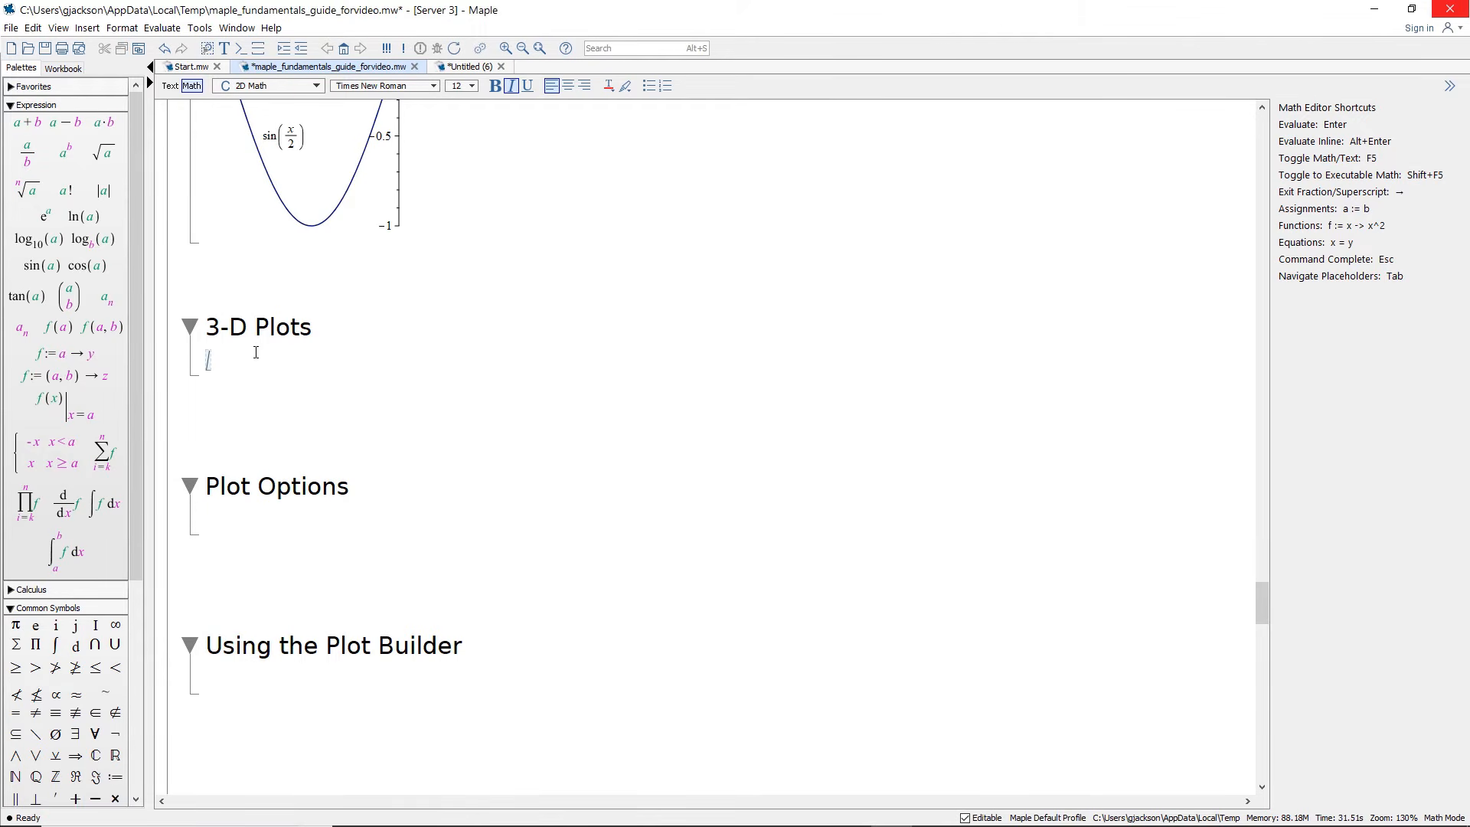
type("sin(x)")
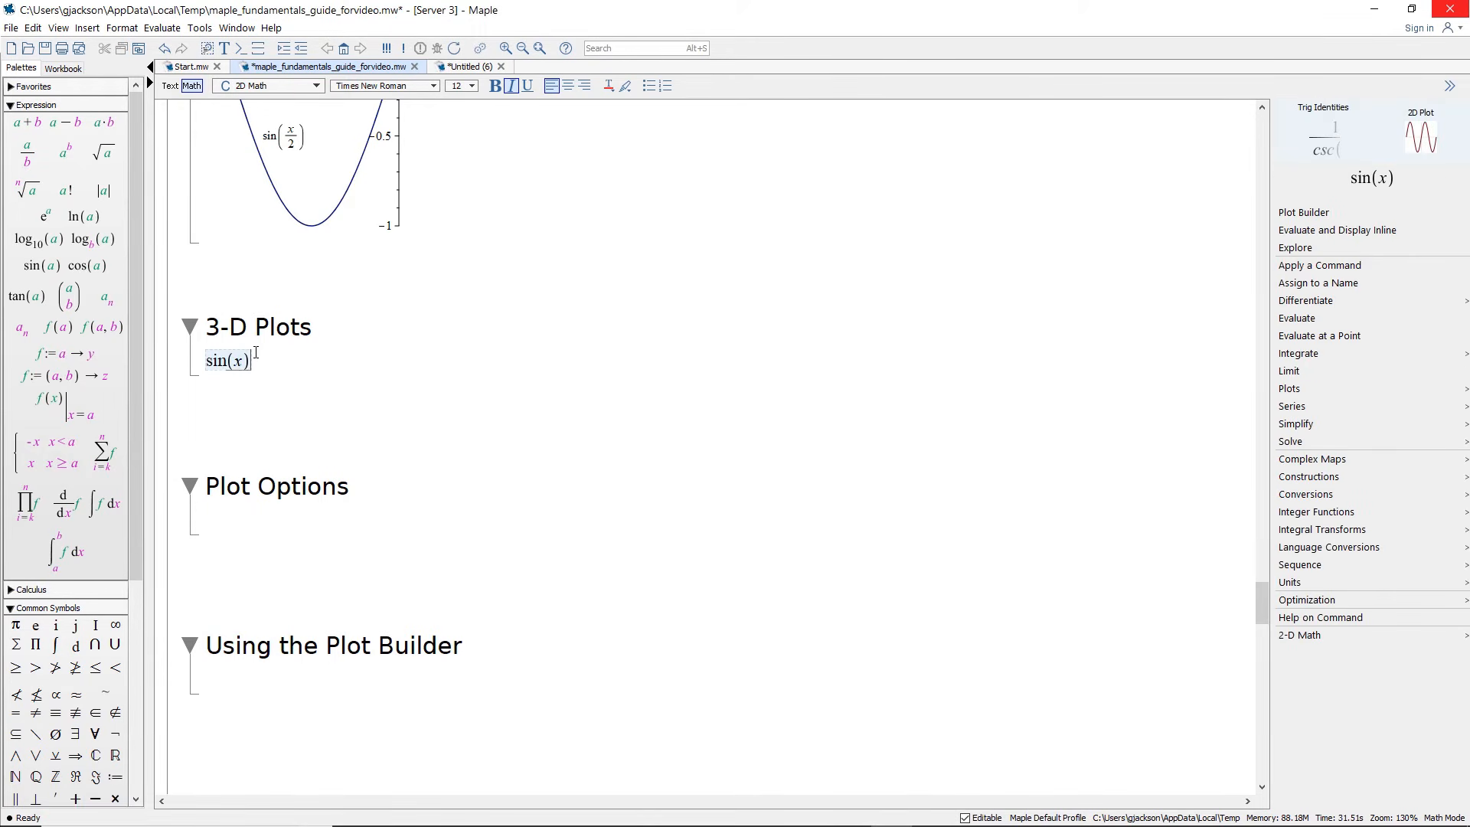
type("*y")
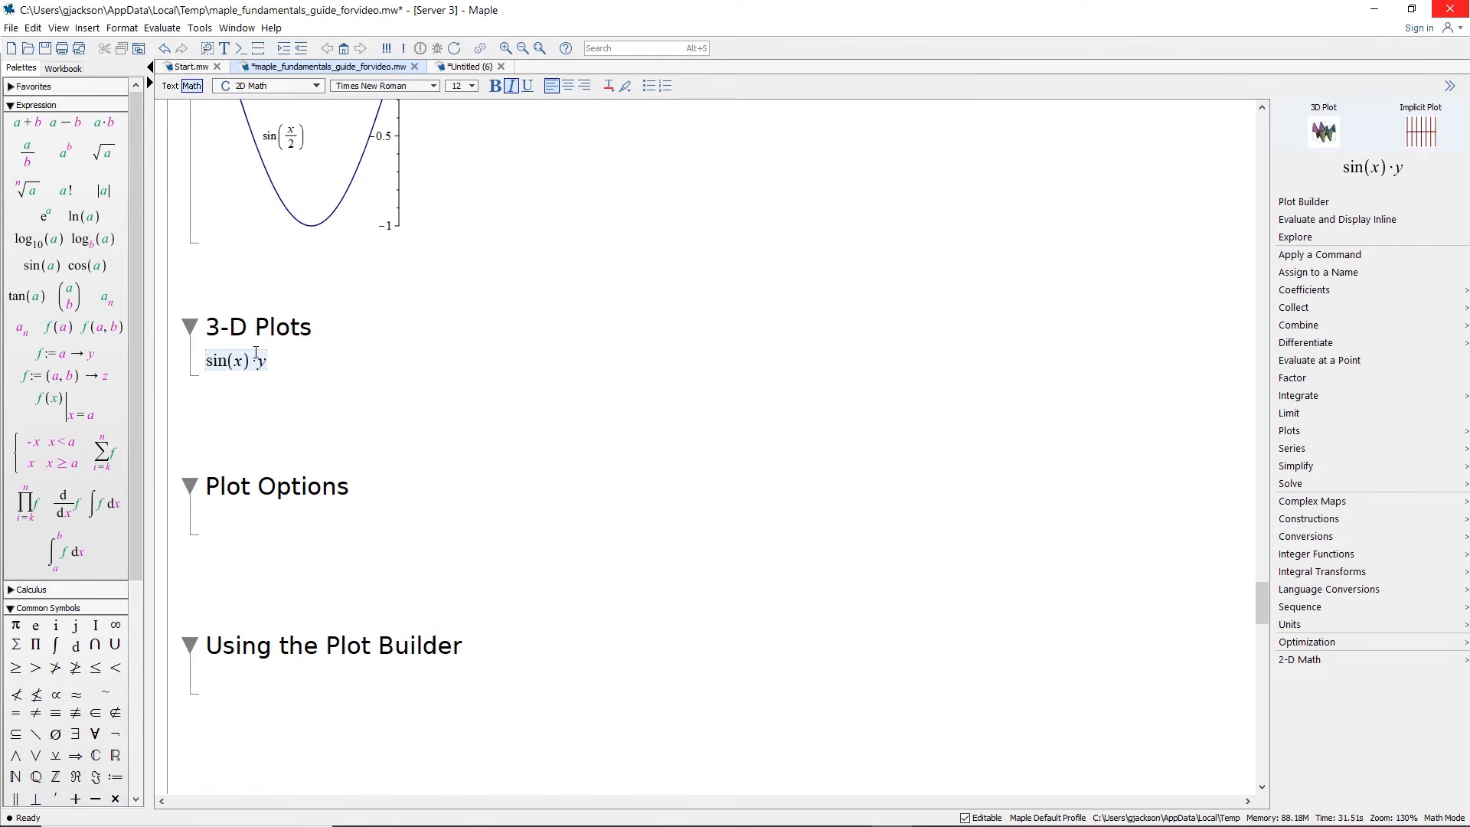
left_click(1323, 132)
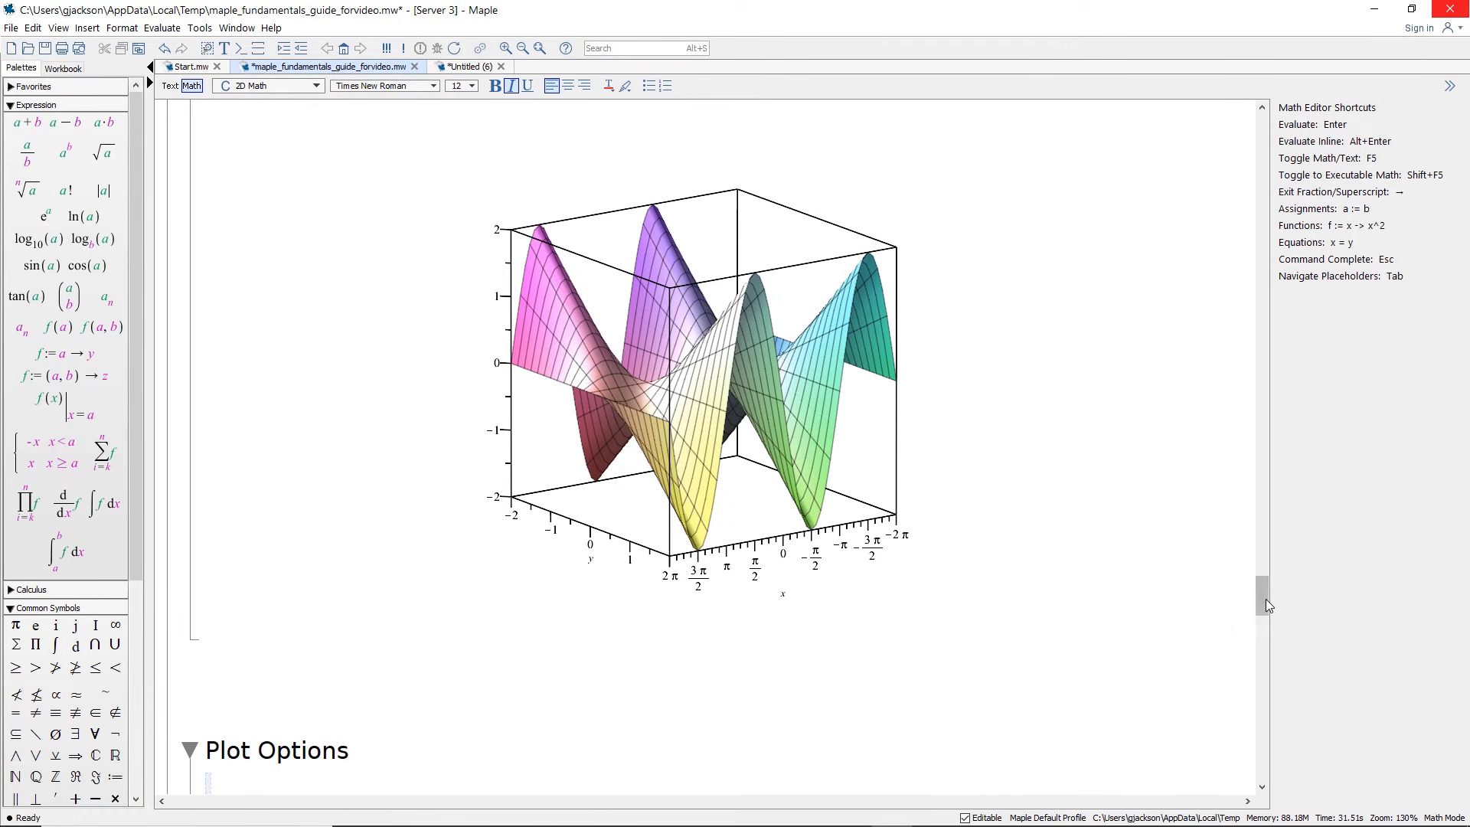
Step: Rotate the 3-D surface plot of sin(x)·y to an orientation of about θ 41, φ 60, ψ -2
left_click_drag(1265, 599, 1264, 594)
left_click(798, 502)
left_click_drag(767, 534, 732, 584)
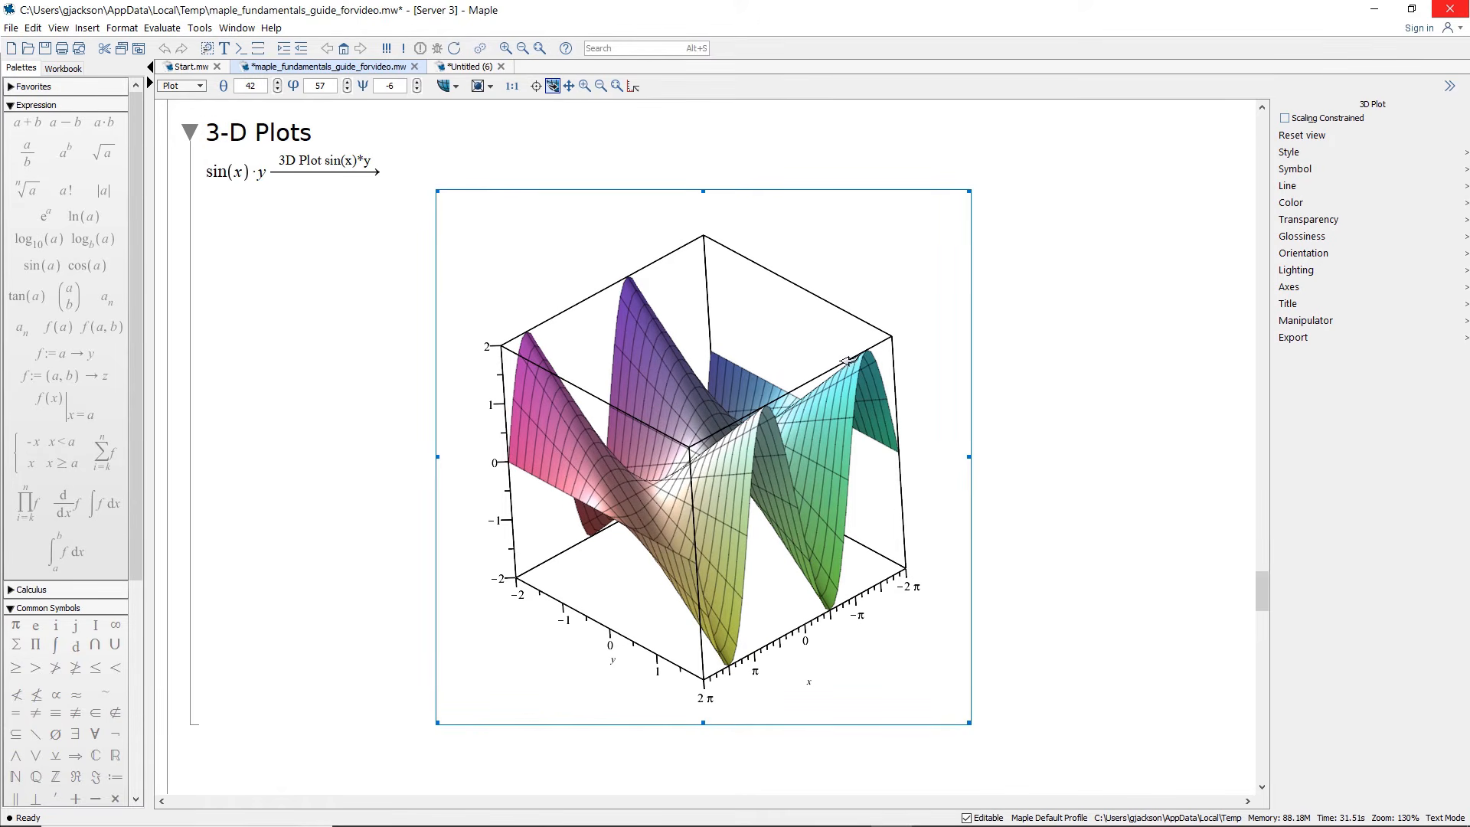
left_click_drag(807, 469, 827, 417)
left_click(1142, 578)
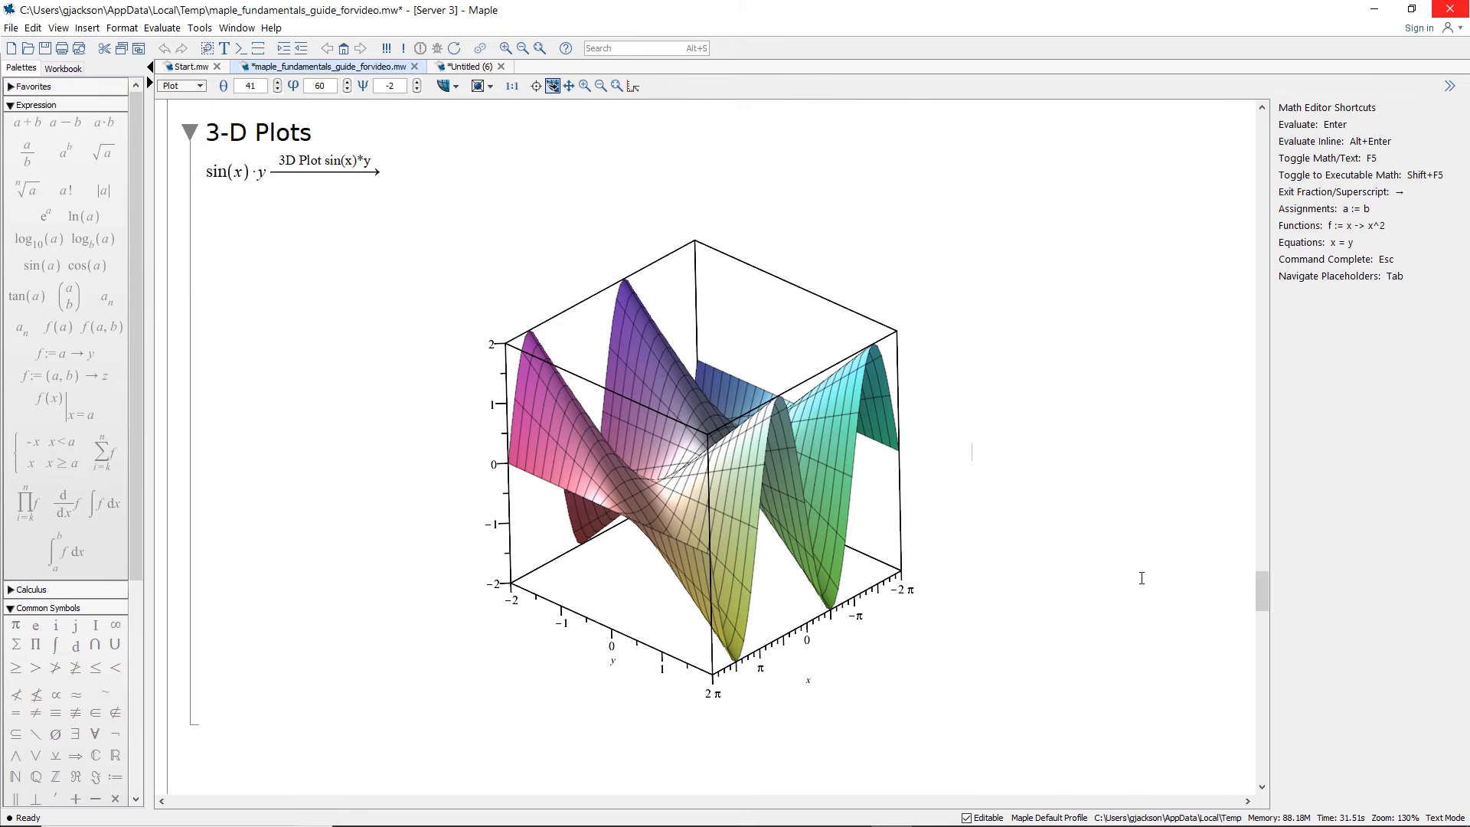
Step: Copy the rotated 3-D surface plot into the empty "Plot Options" section
scroll(554, 500, "down", 6)
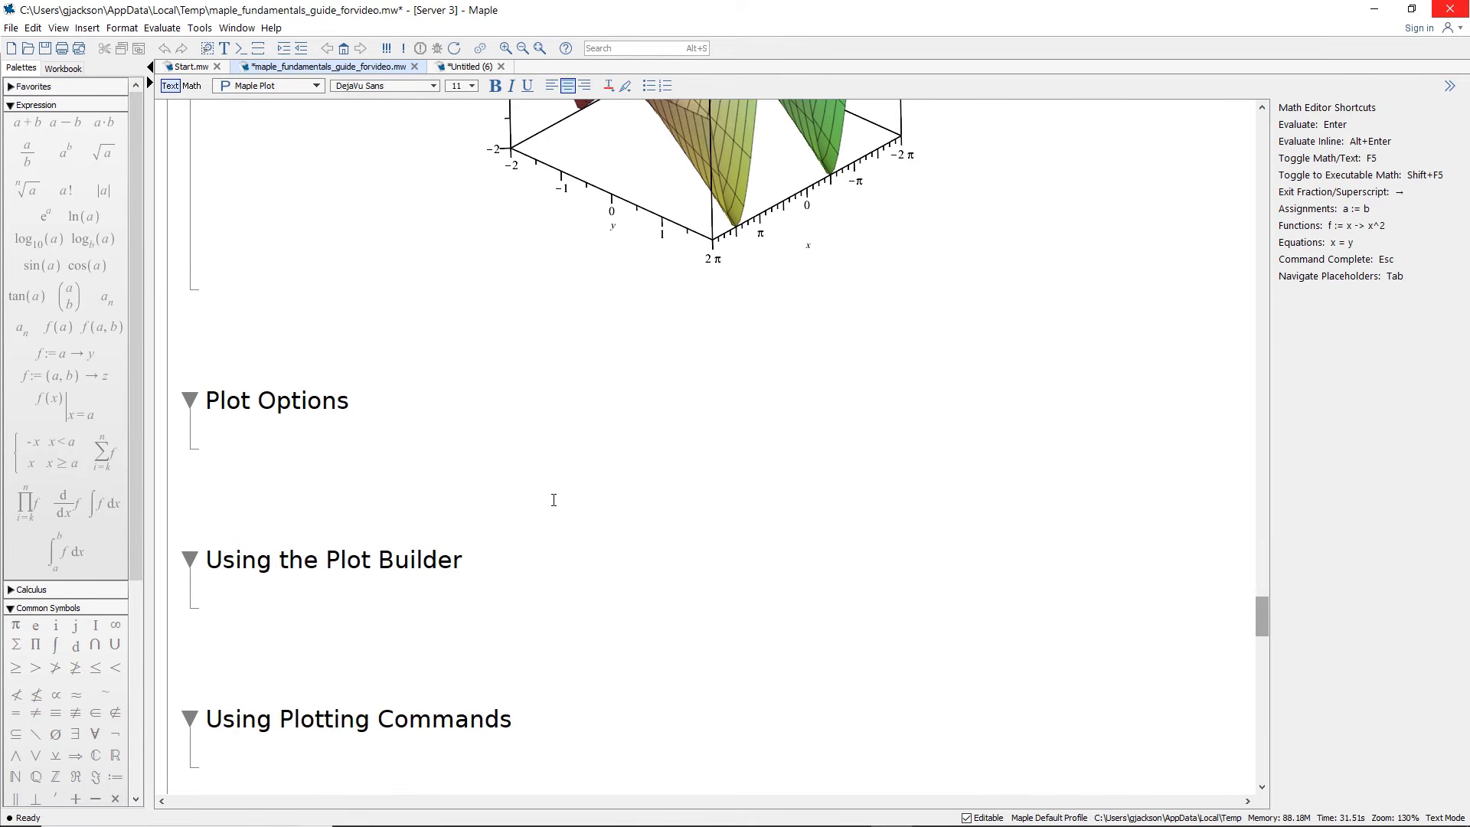
scroll(476, 401, "up", 1)
left_click(567, 307)
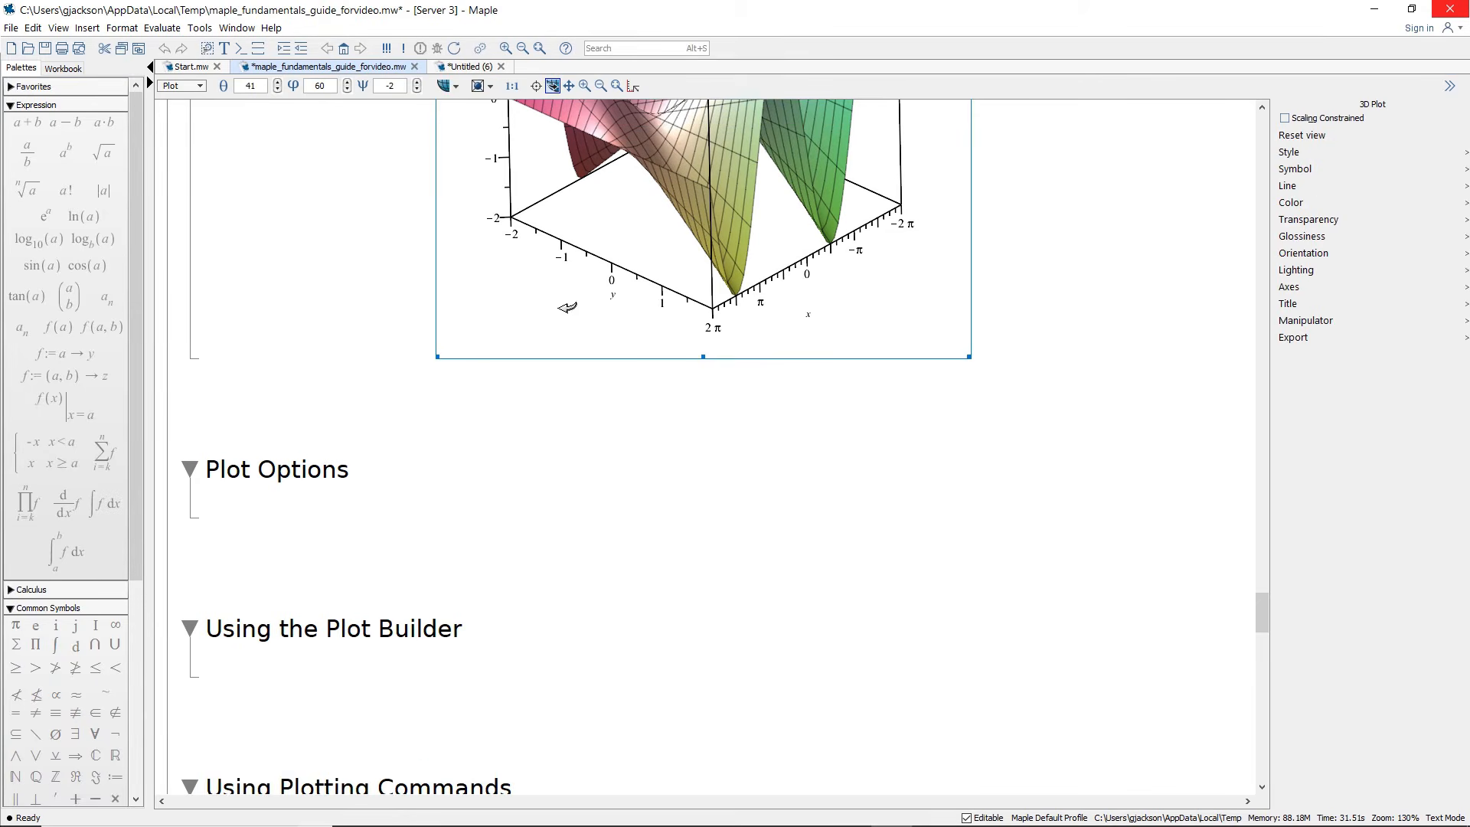
left_click(309, 497)
key("ctrl+v")
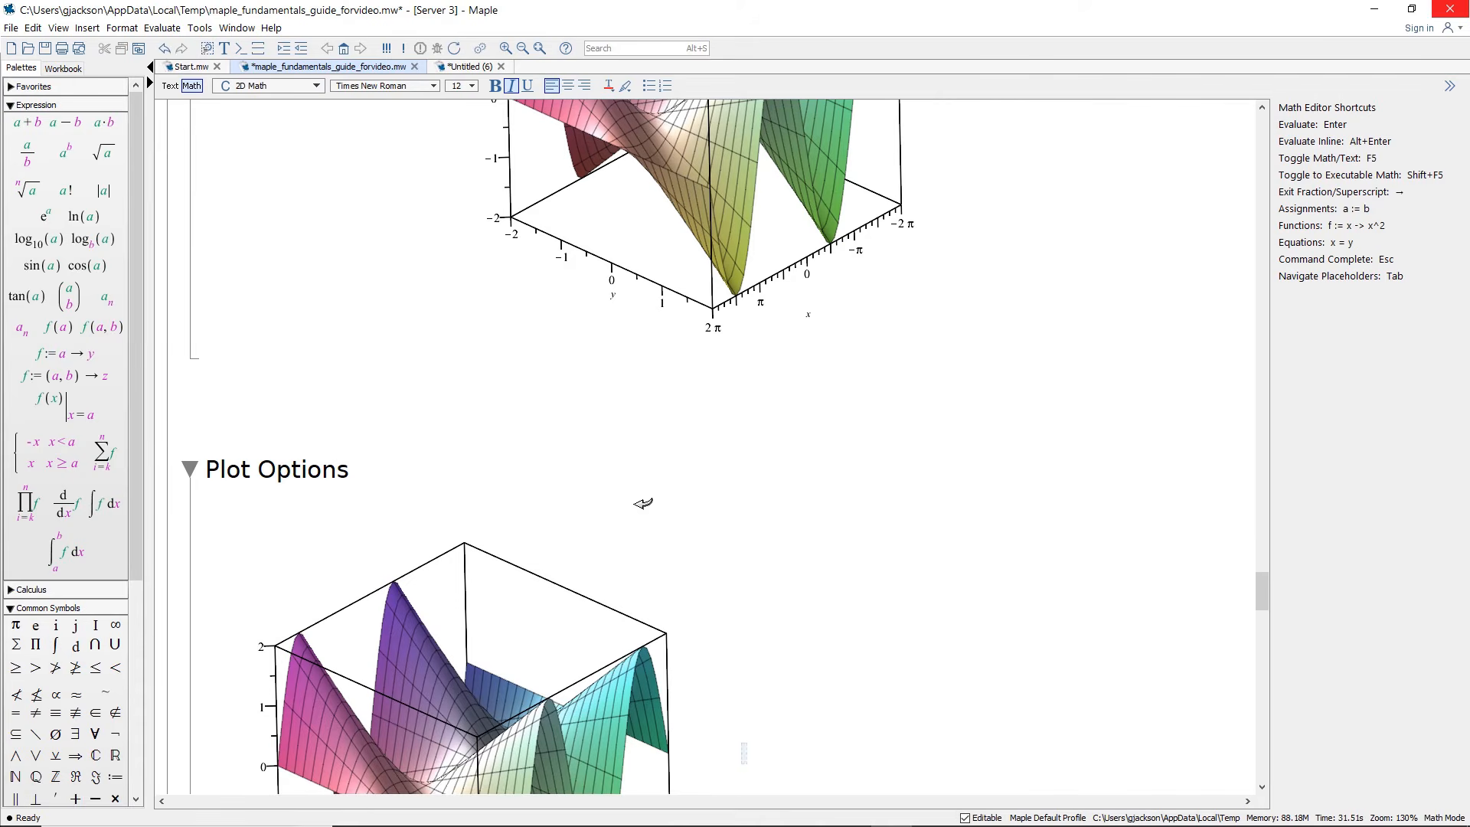
Step: Set the transparency of the surface plot in the "Plot Options" section to 0.5
scroll(790, 571, "down", 2)
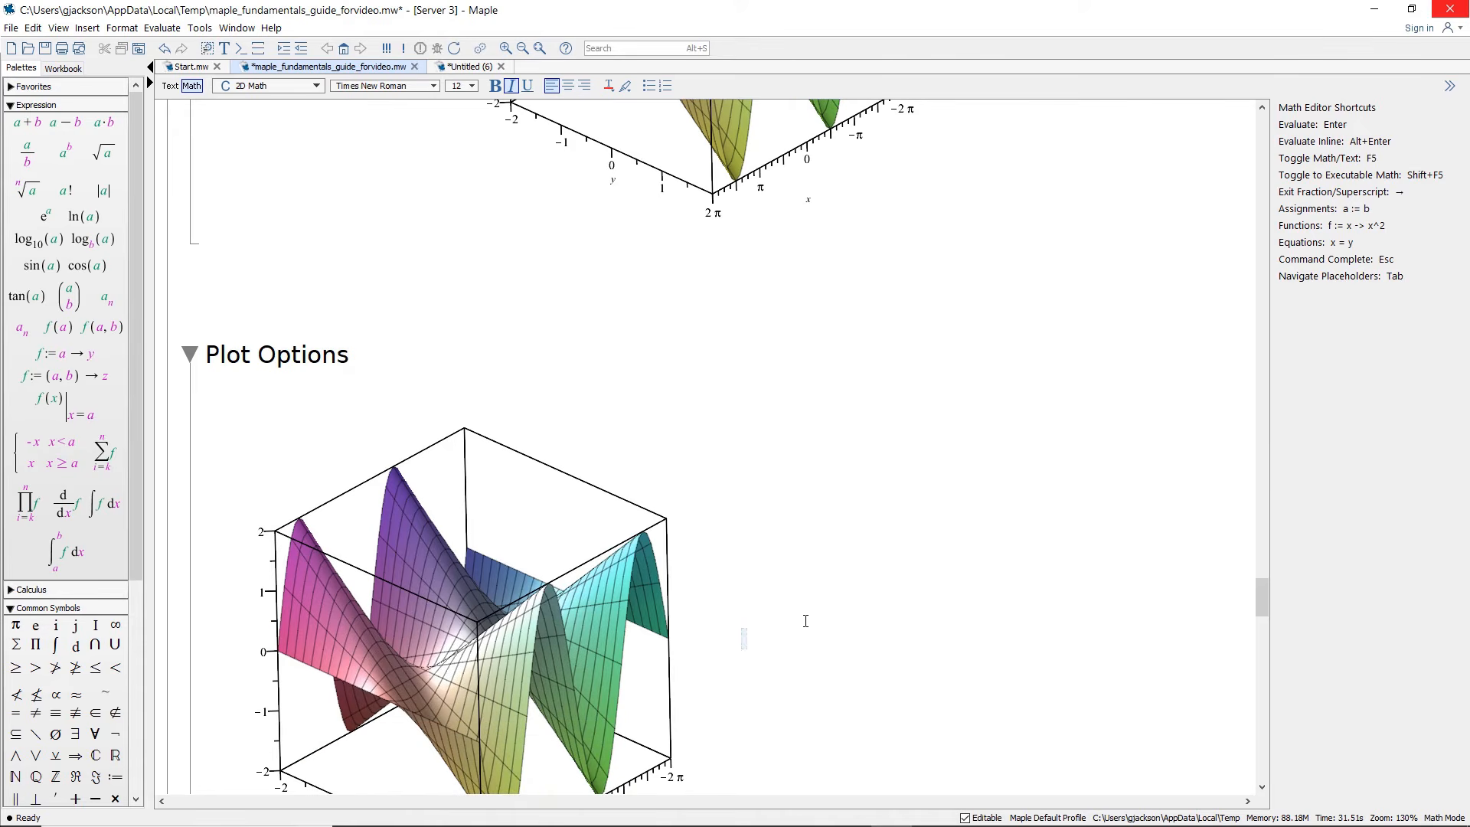
left_click(603, 661)
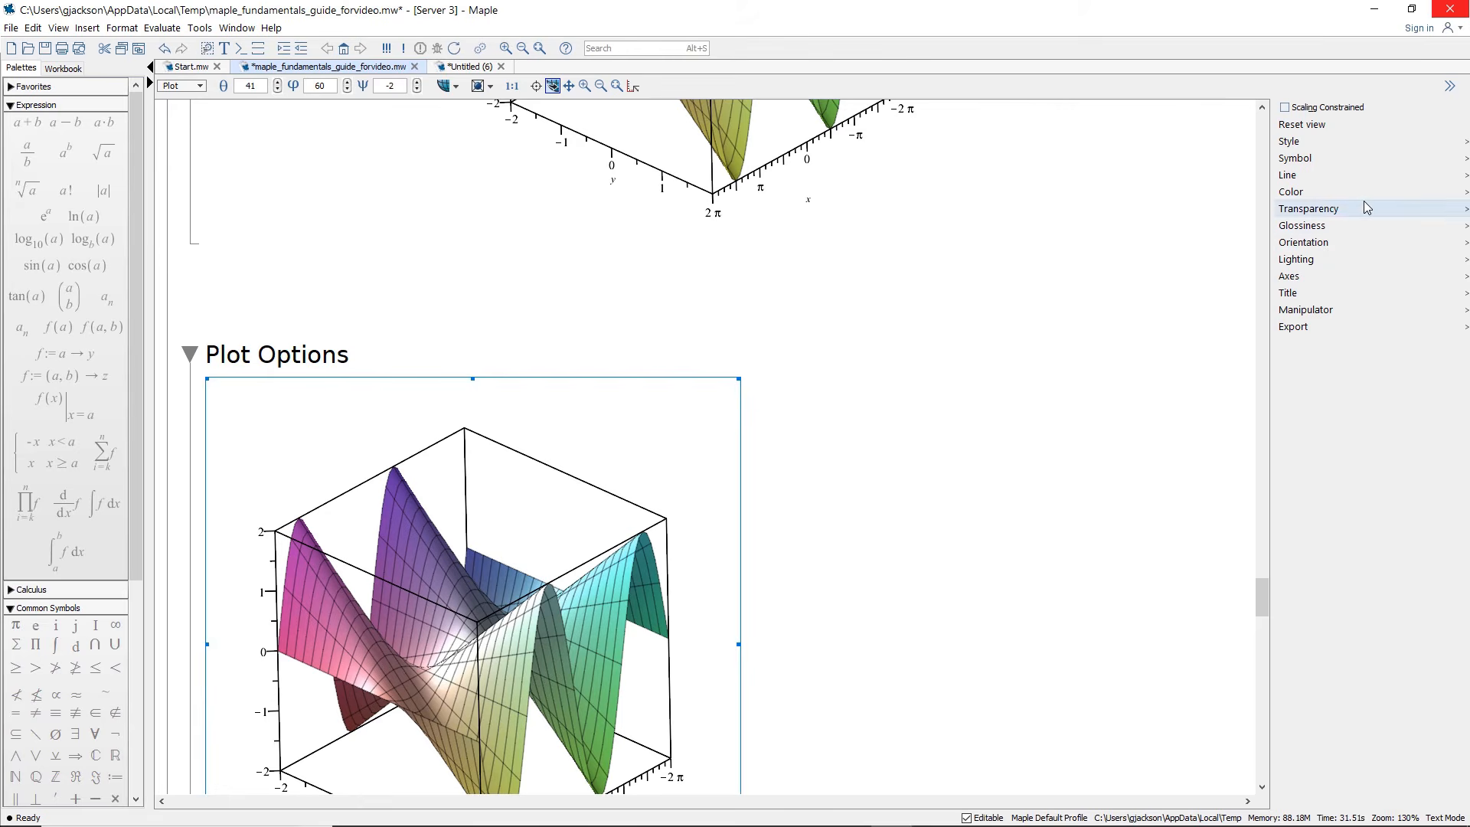
left_click(1339, 208)
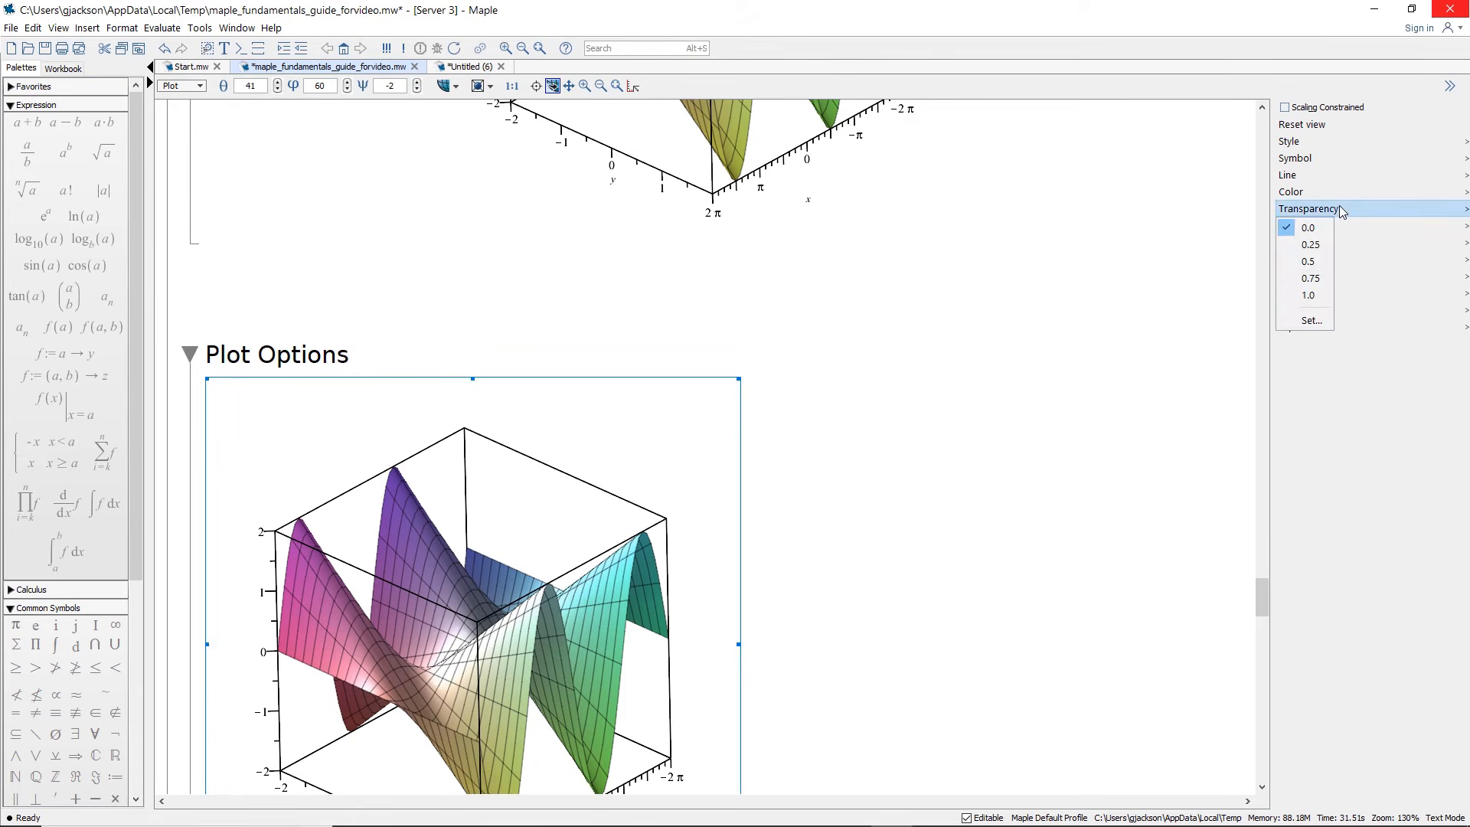
left_click(1309, 261)
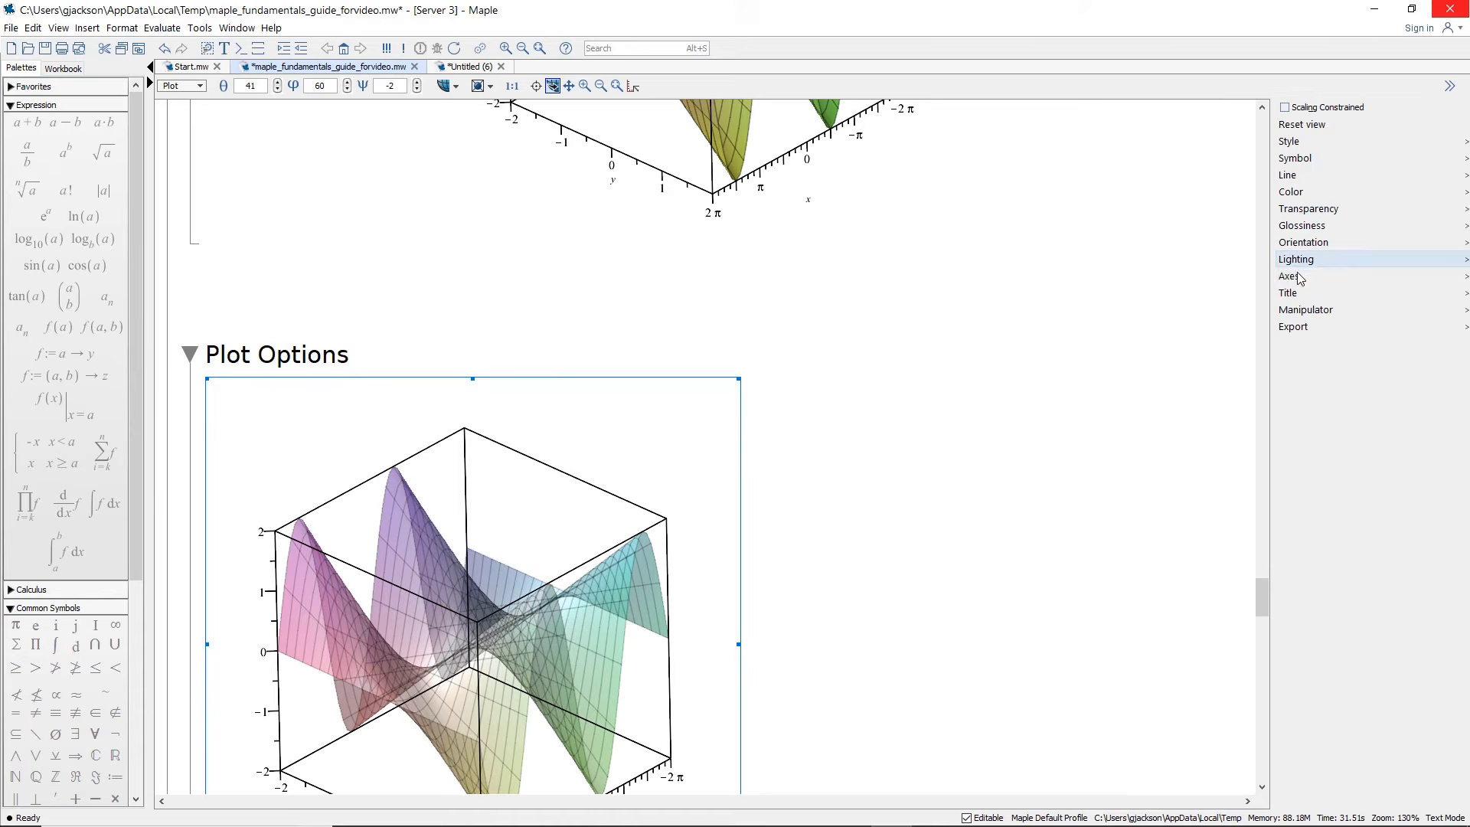
left_click(816, 628)
Step: Rotate the semi-transparent surface plot to about θ 42, φ 62, ψ 6 and leave the plot
left_click_drag(1260, 600, 1261, 608)
mouse_move(563, 601)
left_mouse_down()
mouse_move(564, 651)
mouse_move(634, 653)
mouse_move(583, 617)
mouse_move(583, 598)
left_mouse_up()
left_click(846, 480)
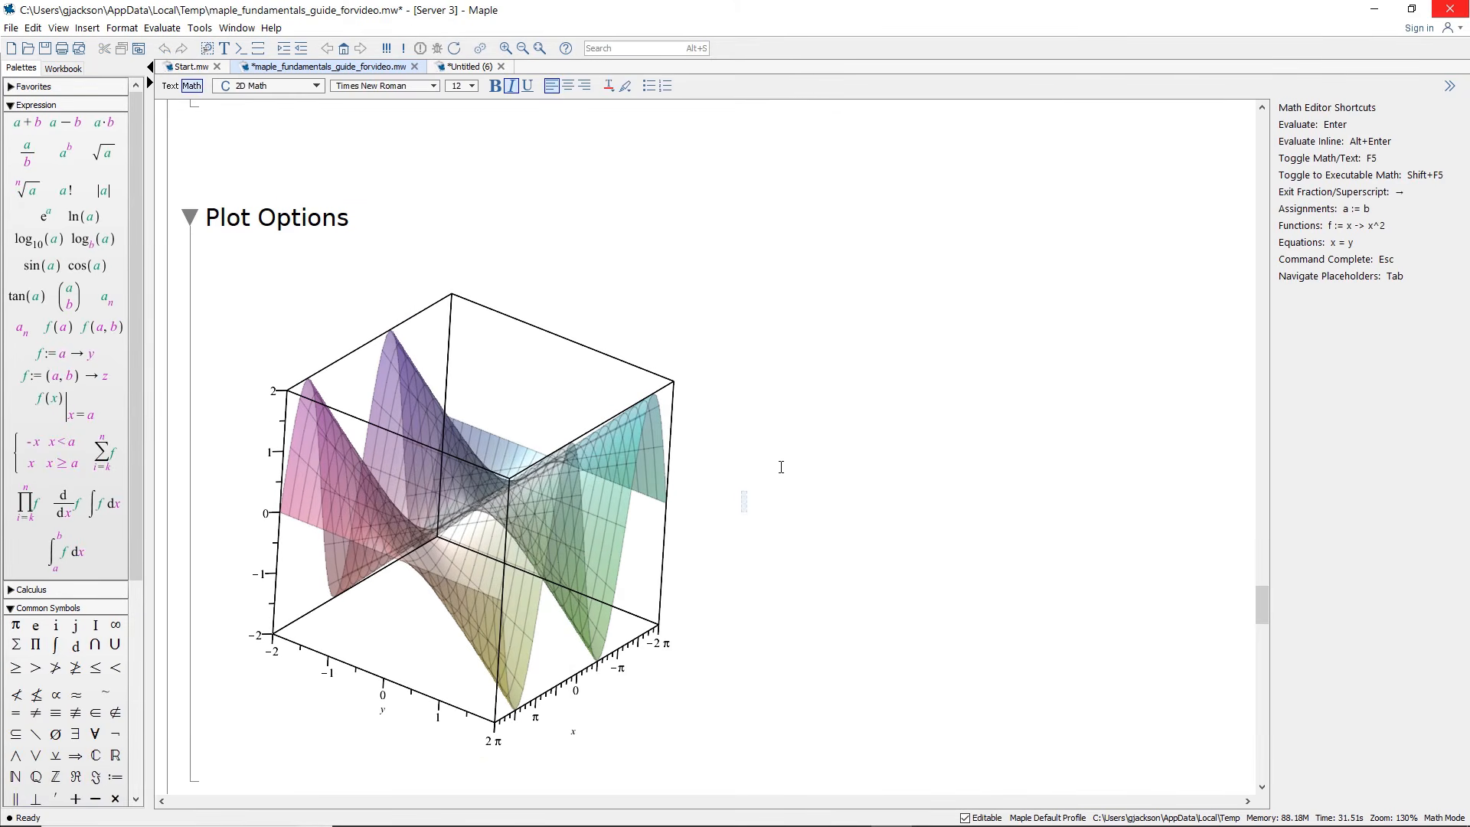
left_click(406, 496)
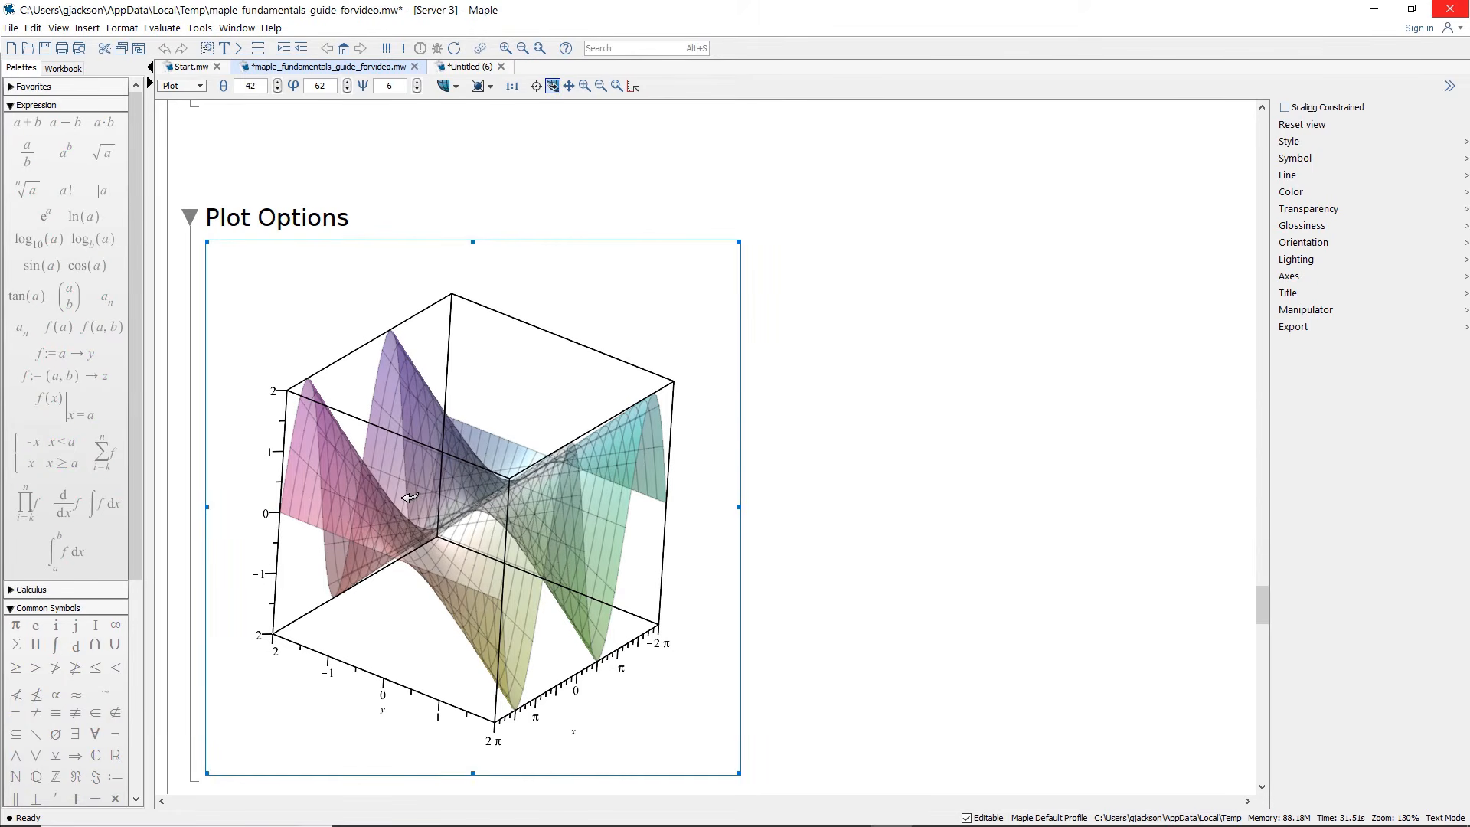
left_click(920, 474)
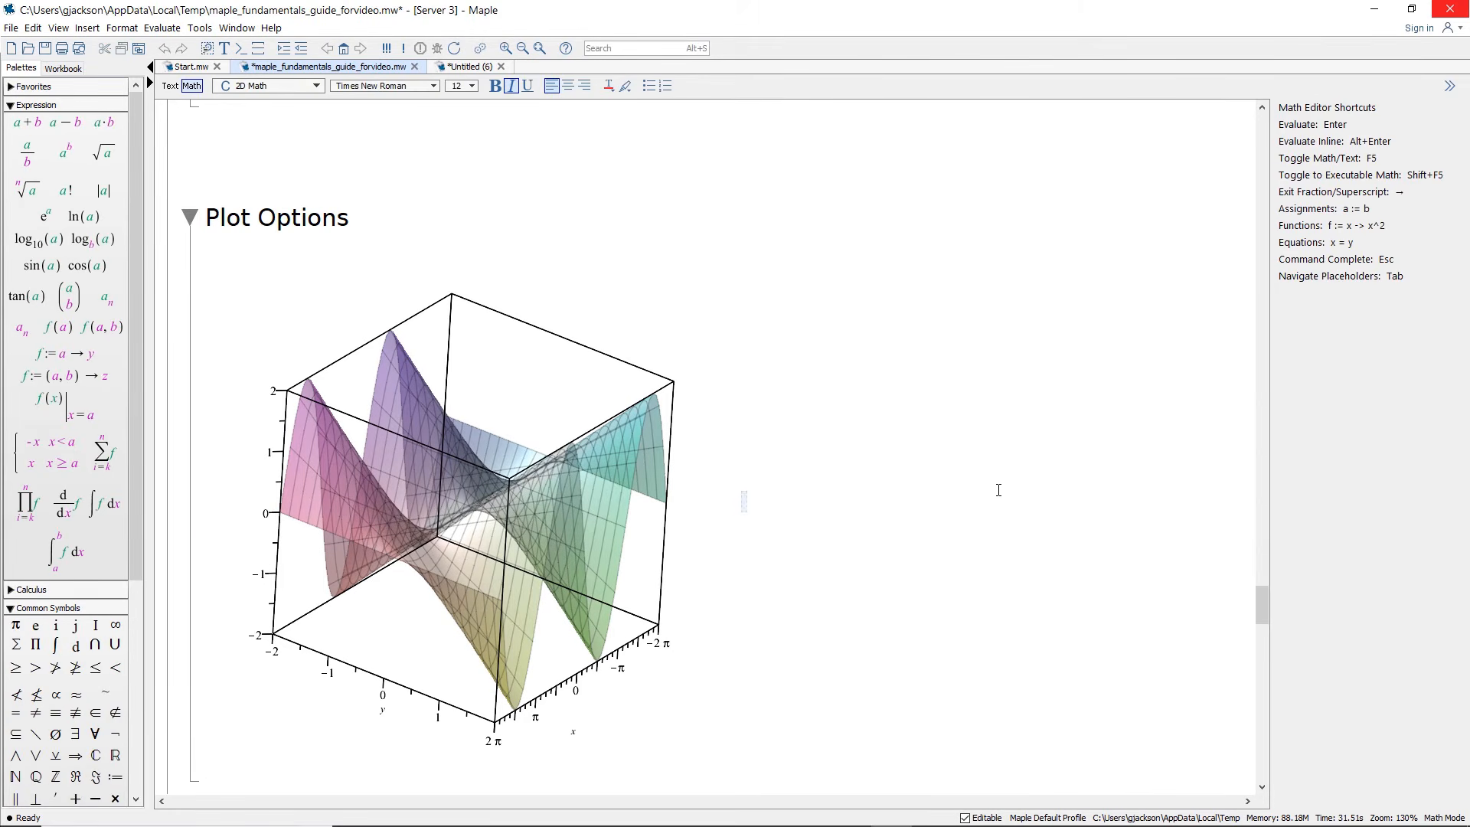
Step: Enter x^2 + y^2 in the "Using the Plot Builder" section and open the Plot Builder for it
scroll(1265, 612, "down", 5)
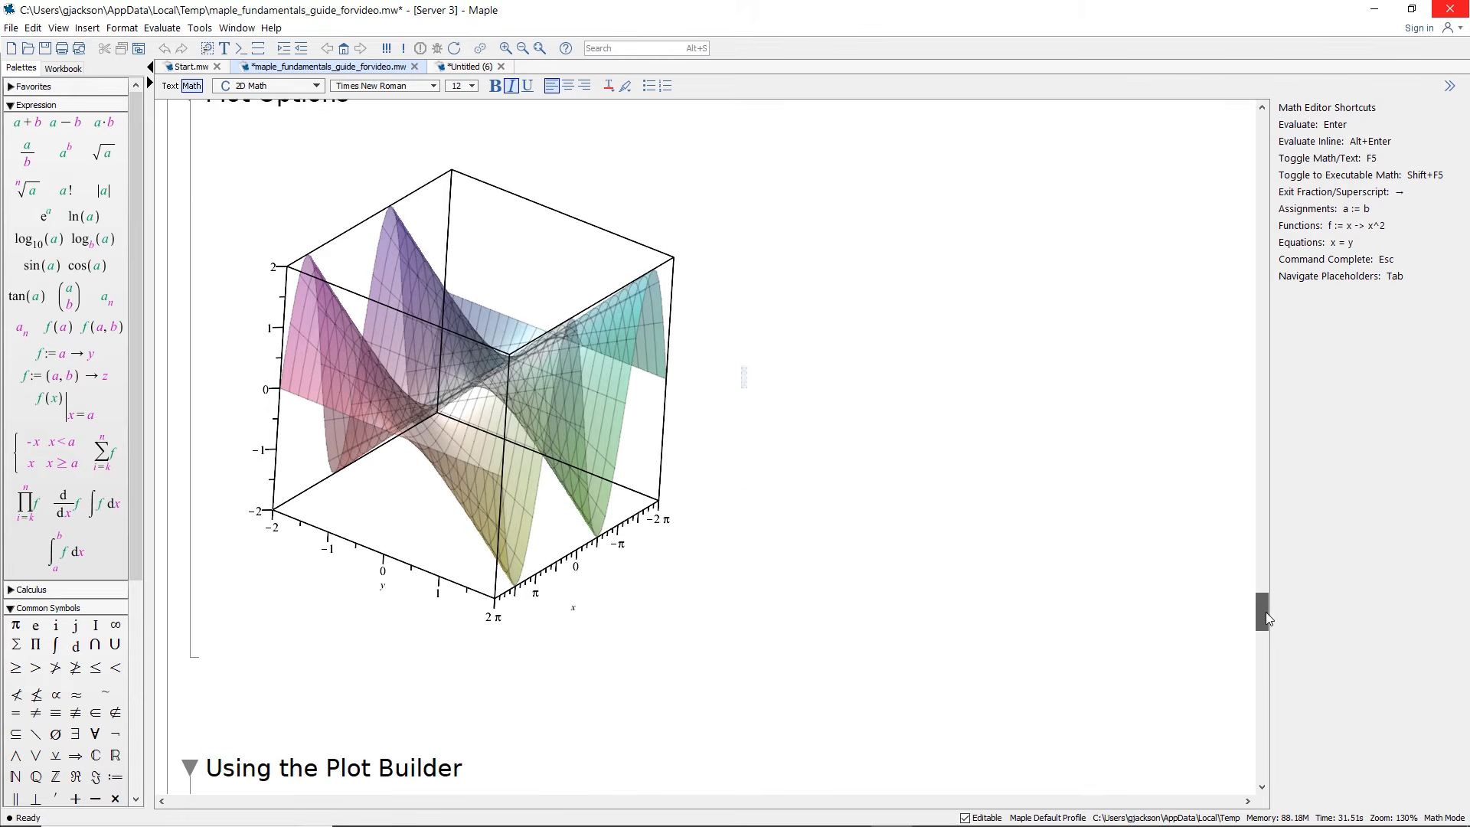
left_click_drag(1265, 613, 1265, 631)
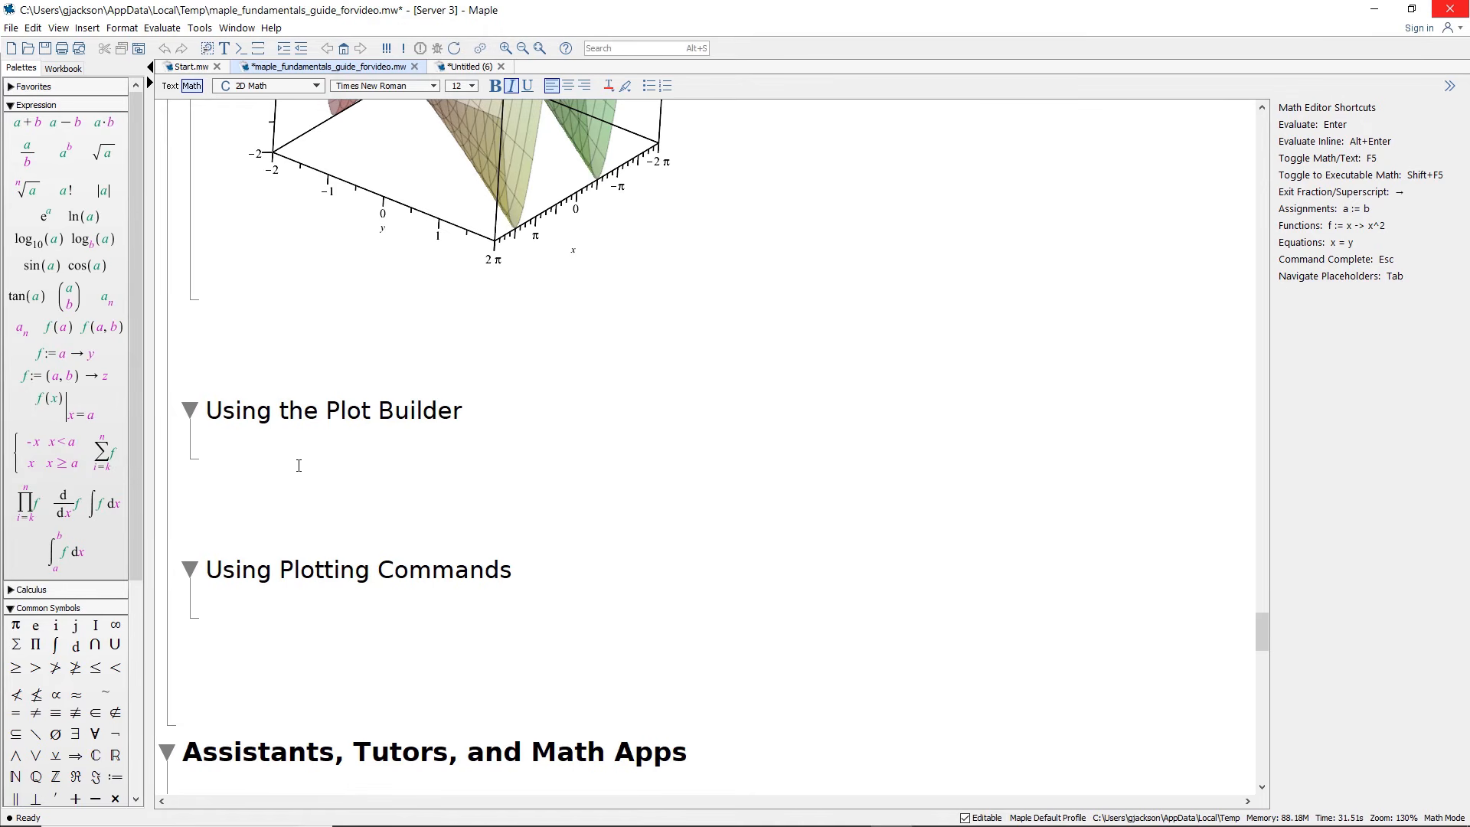
left_click(248, 448)
type("x^2")
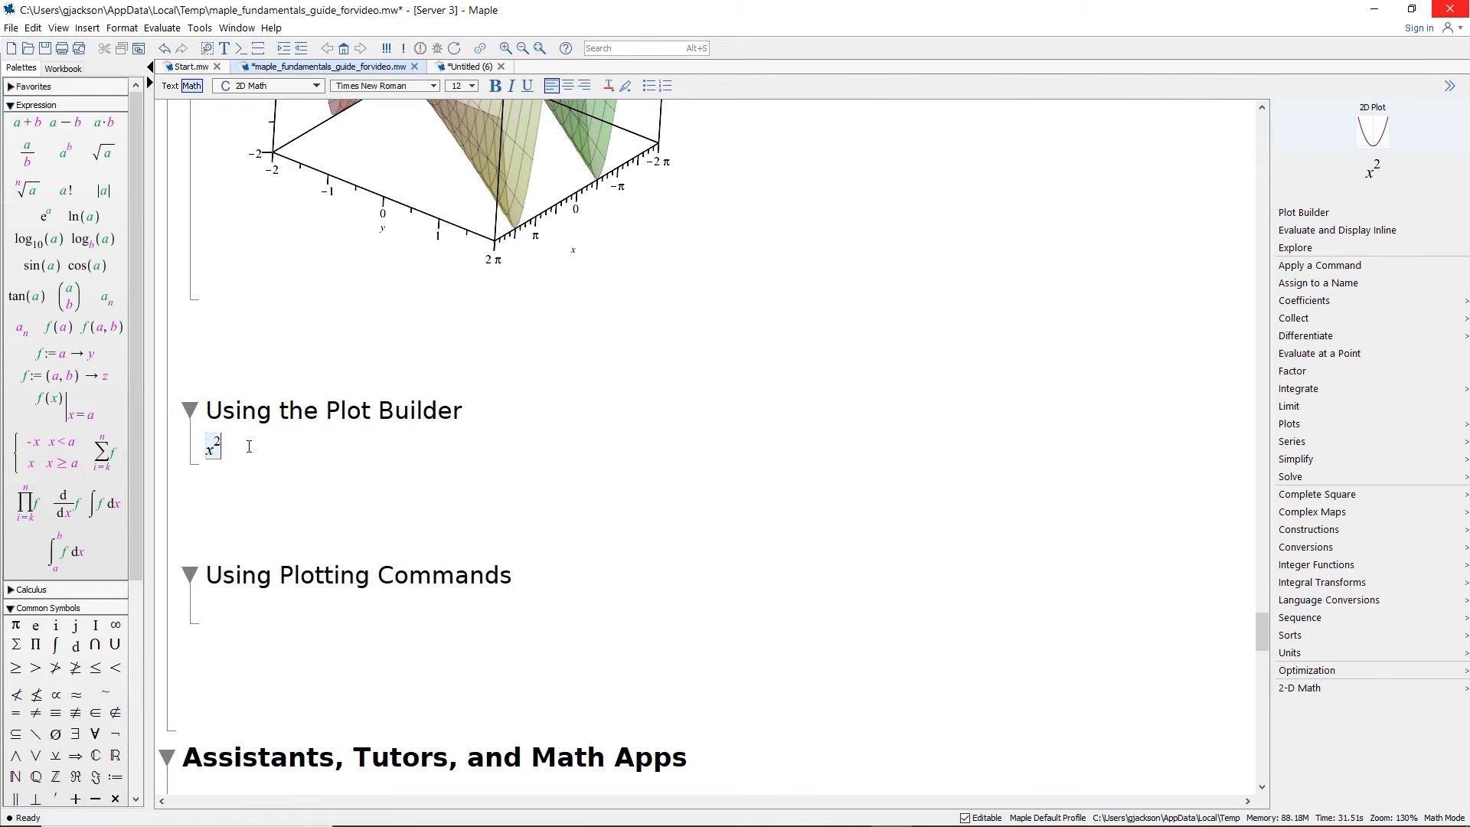
key("Right")
type("+ y^2")
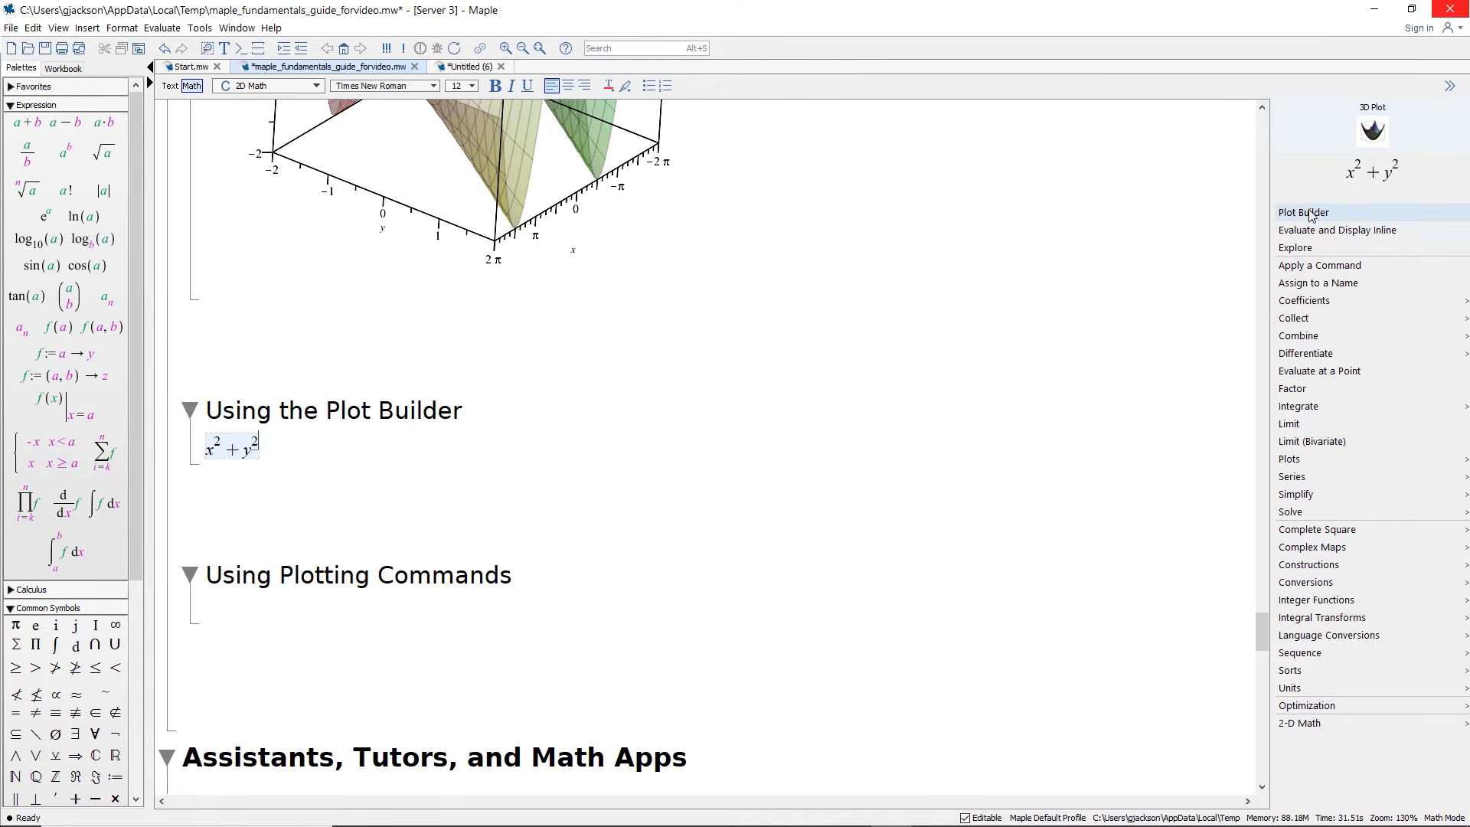
left_click(1347, 213)
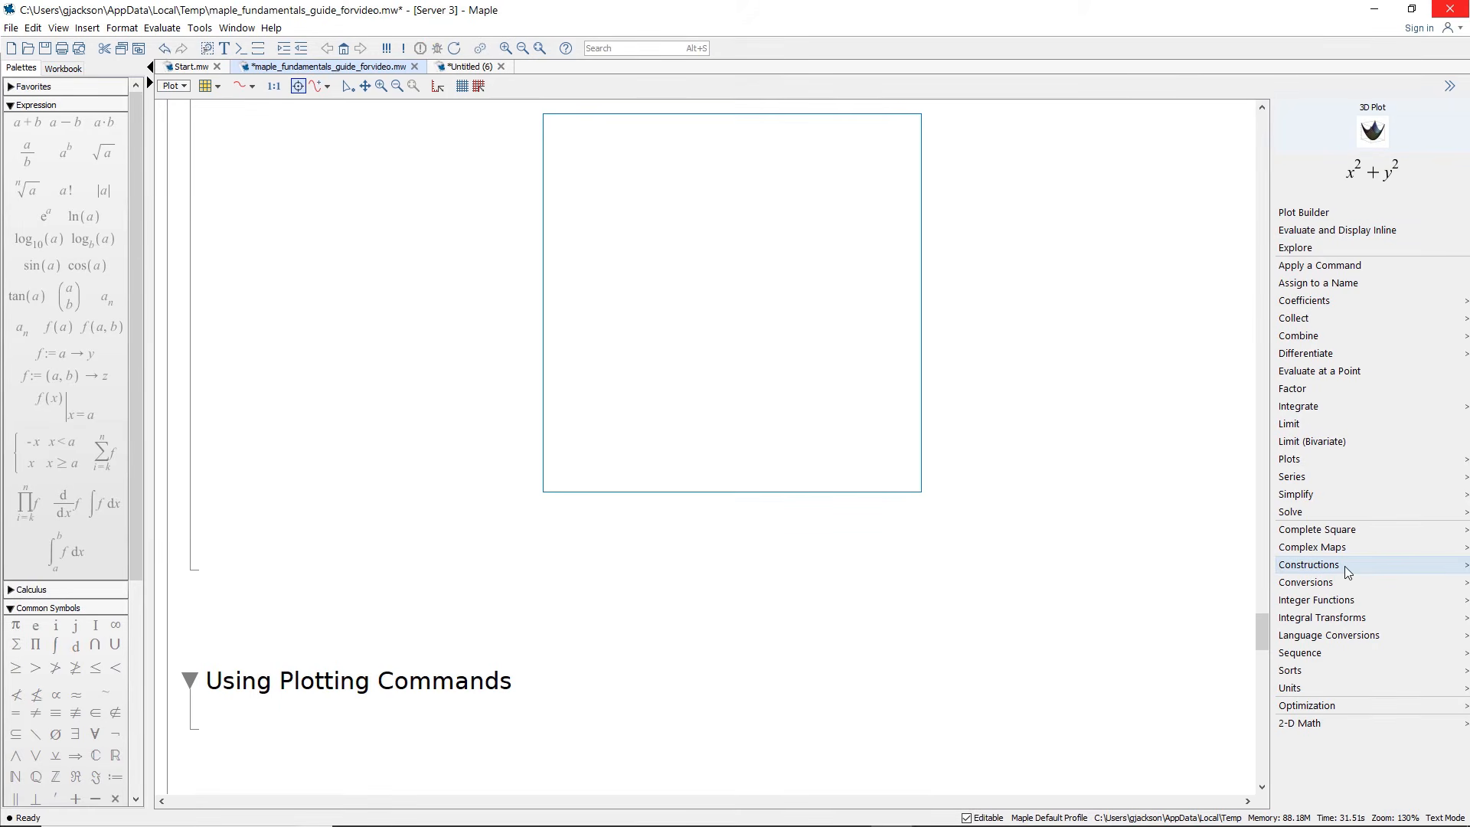
Step: Plot x^2 + y^2 as a 2-D contour plot and switch the plot type to 3-D plot
left_click_drag(1263, 639, 1262, 635)
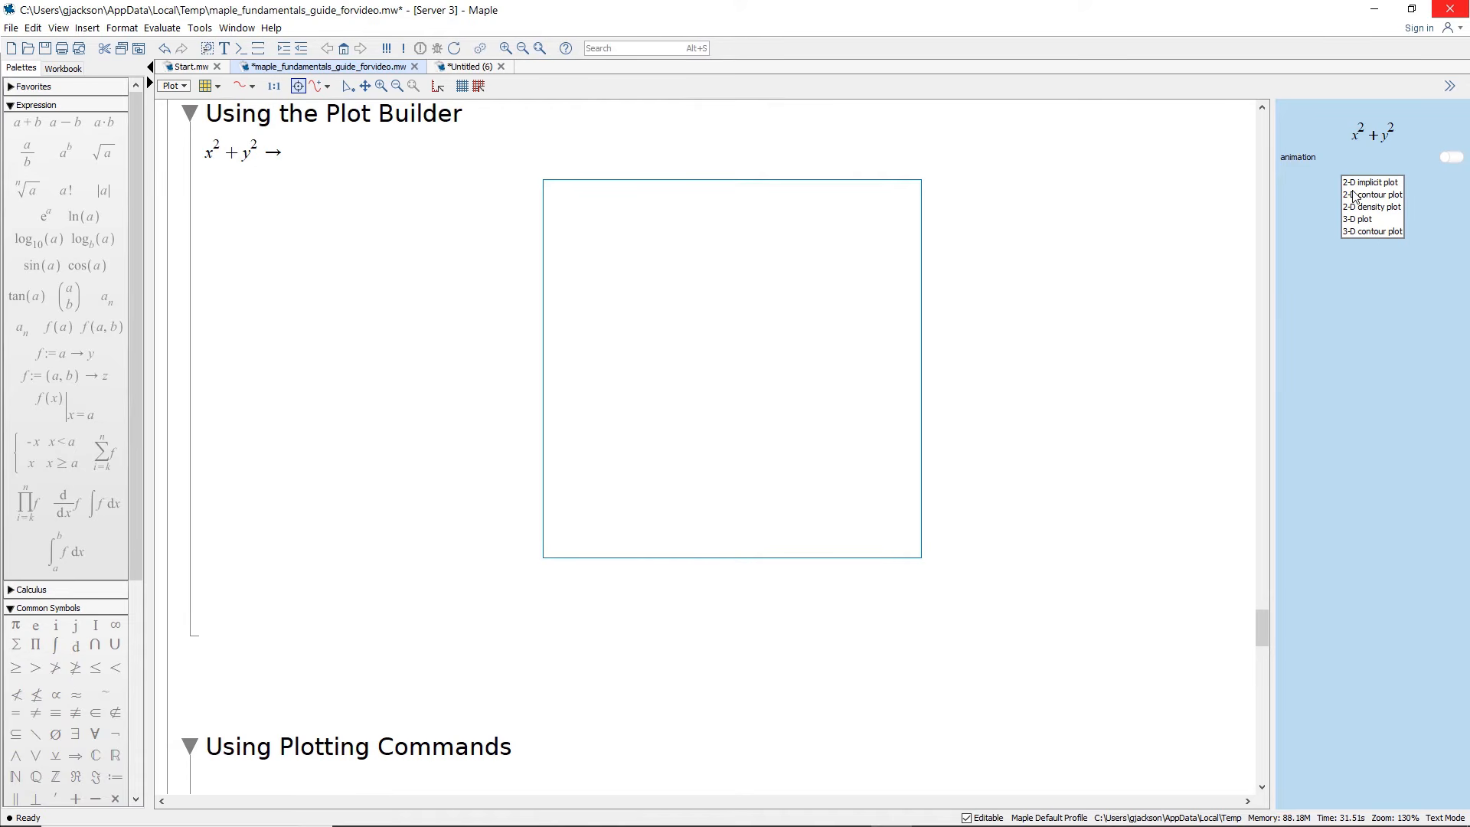
left_click(1376, 195)
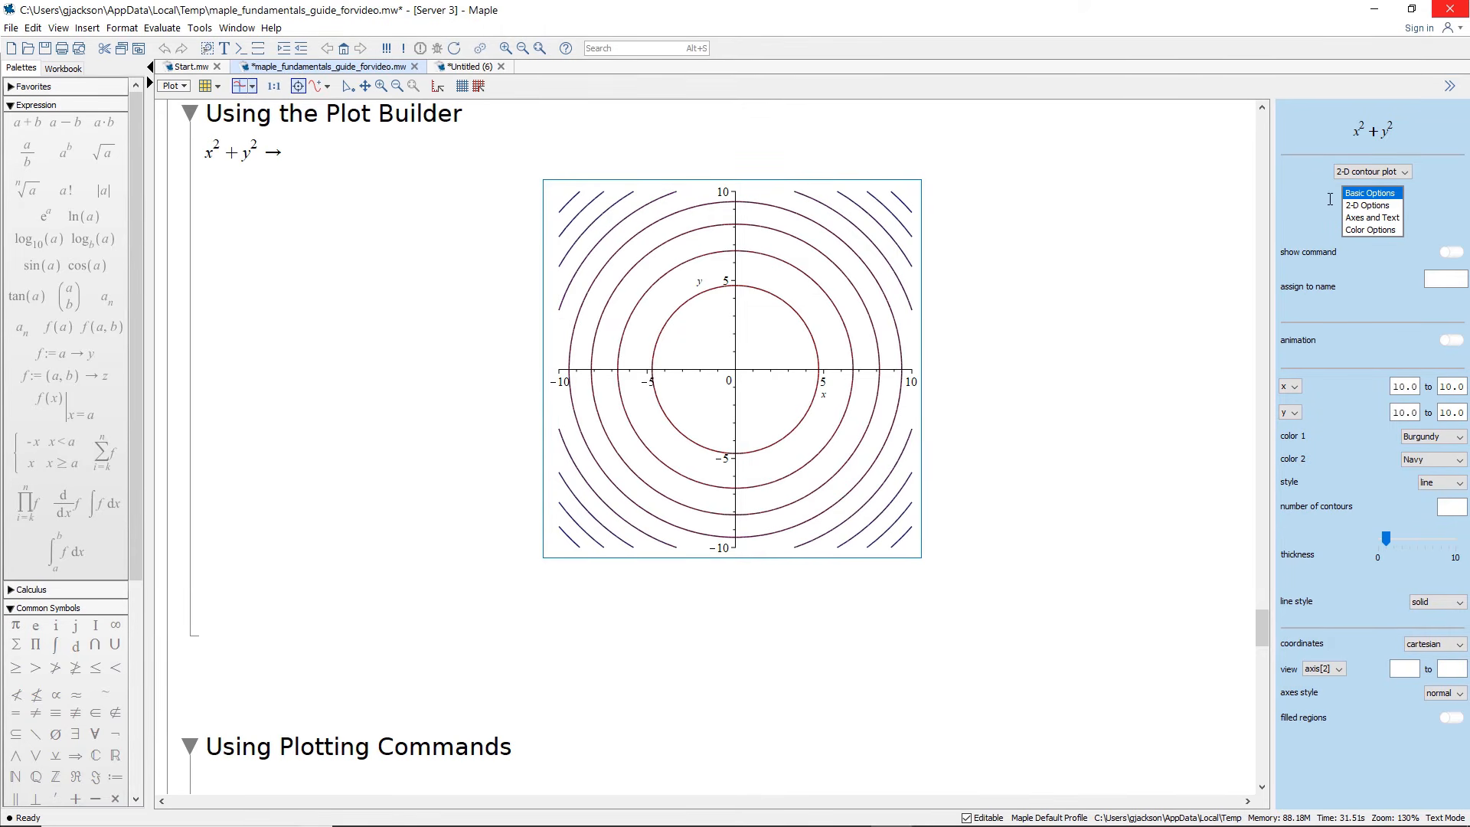
left_click(1398, 172)
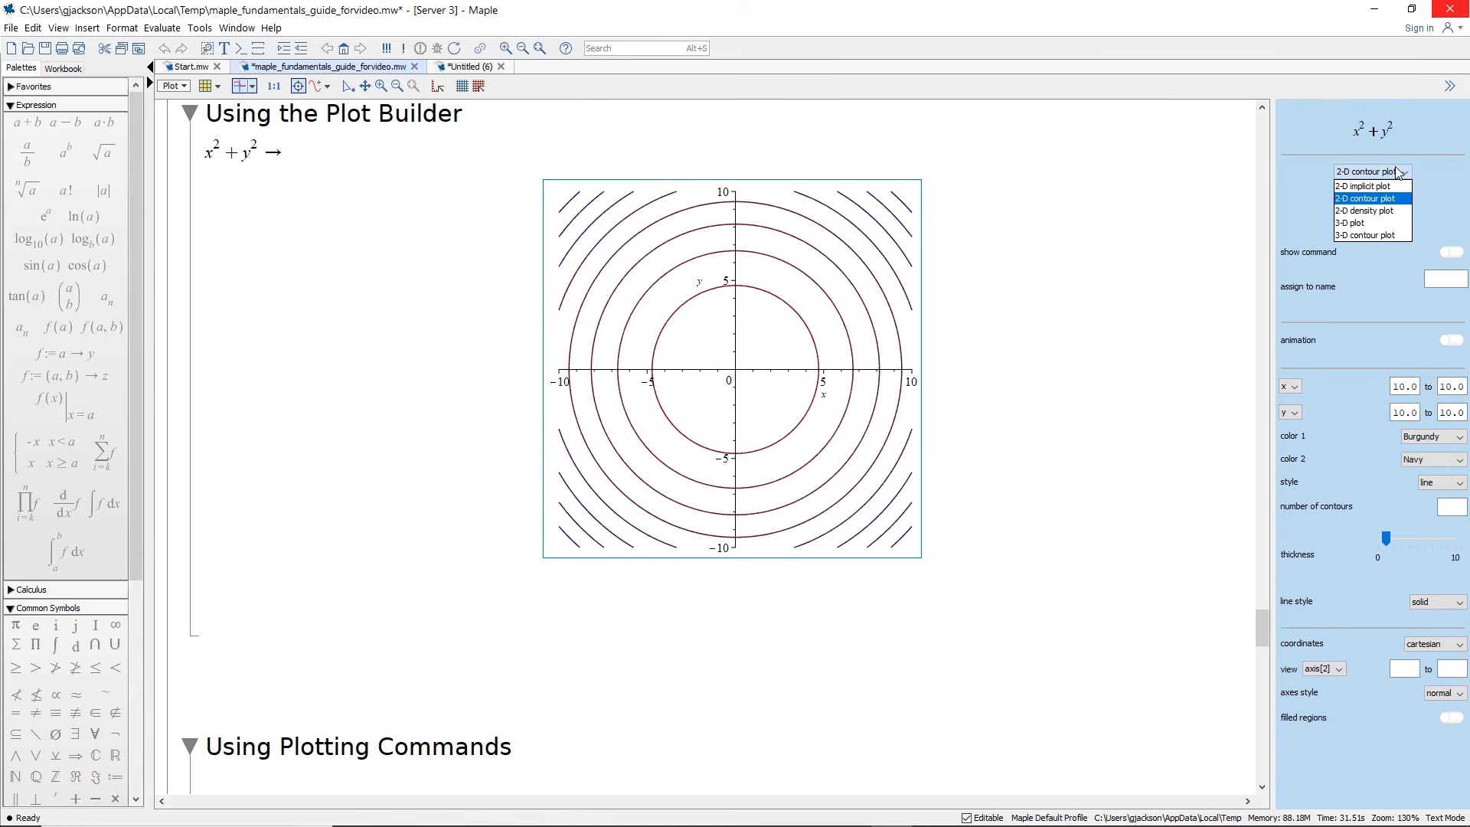
left_click(1382, 223)
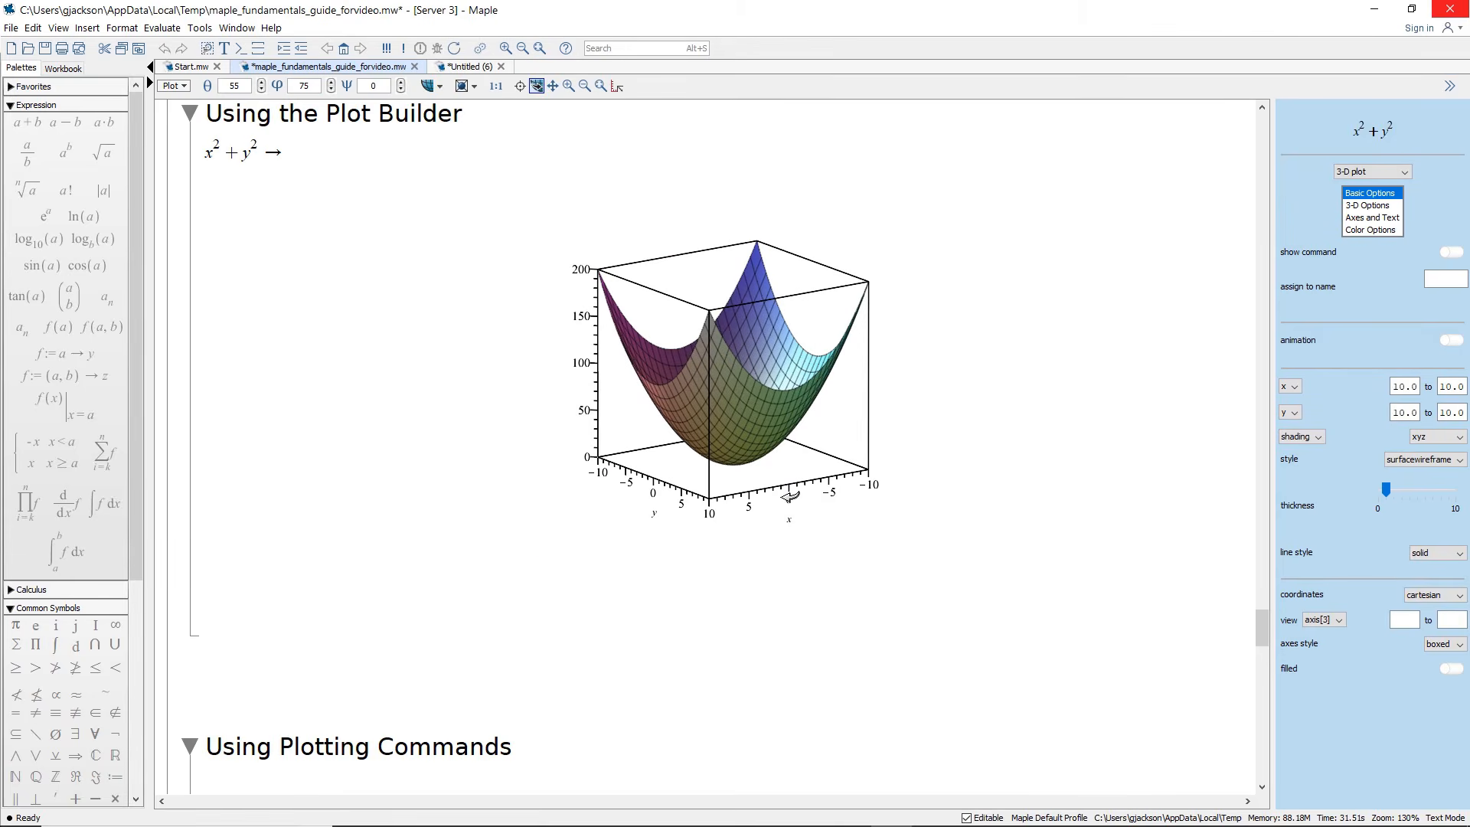
mouse_move(788, 497)
left_mouse_down()
mouse_move(789, 545)
mouse_move(800, 502)
left_mouse_up()
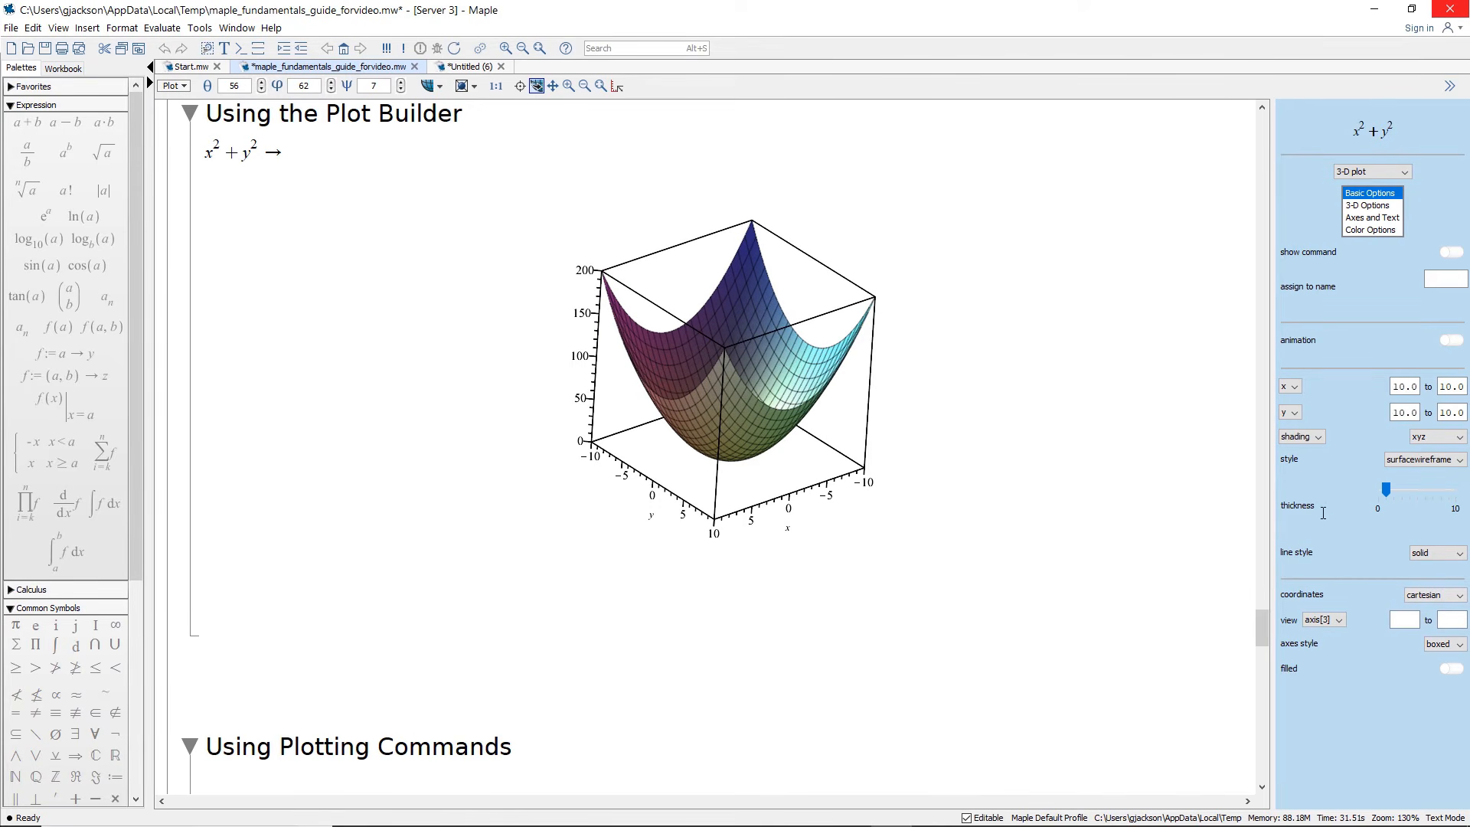
Step: Set the 3-D plot's shading to zhue and its style to surface, checking the surface from different angles
left_click(1407, 442)
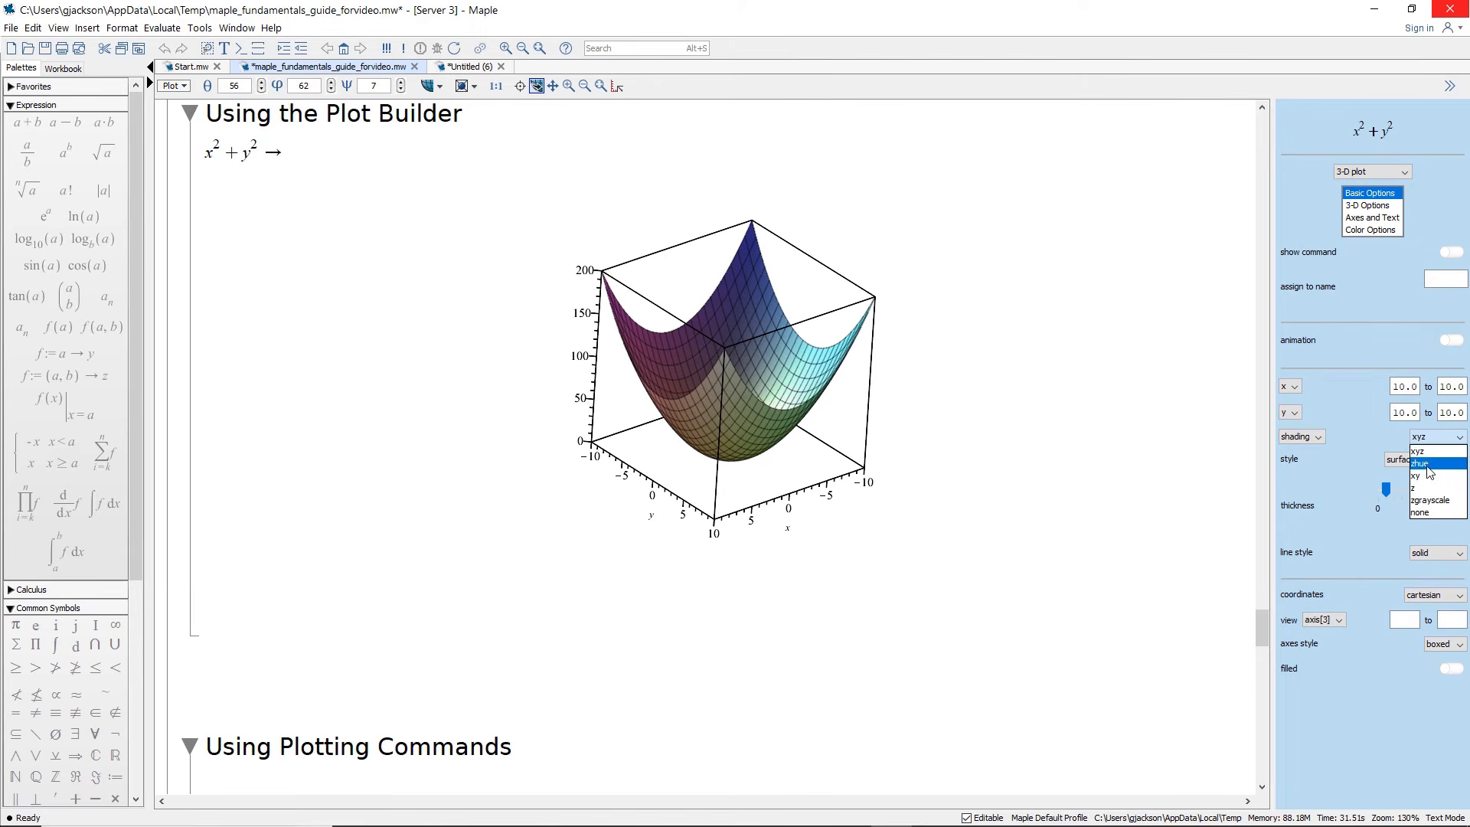
left_click(1429, 470)
left_click_drag(830, 492, 840, 483)
left_click(1399, 464)
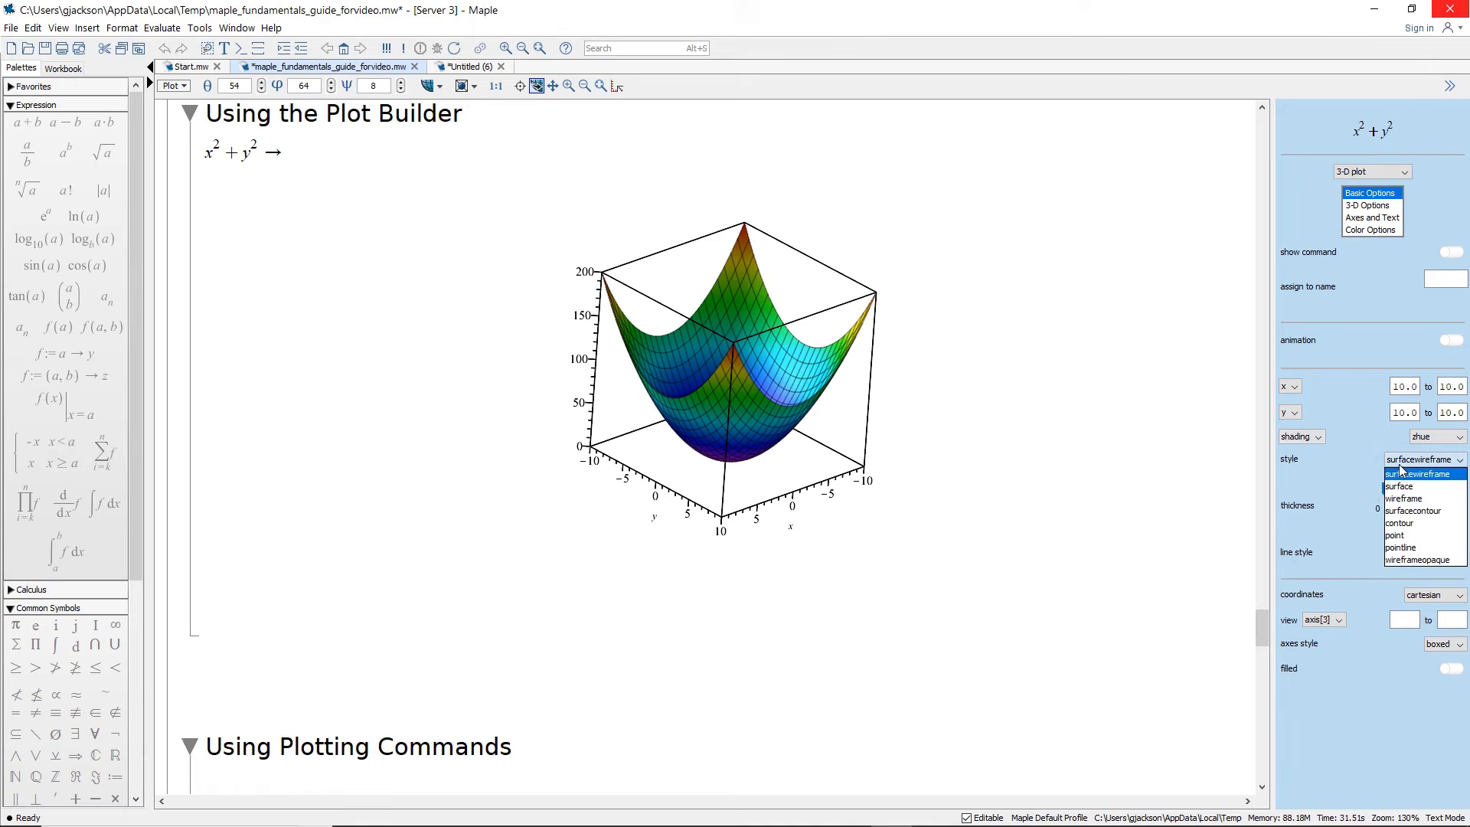
left_click(1400, 486)
left_click_drag(778, 480, 654, 519)
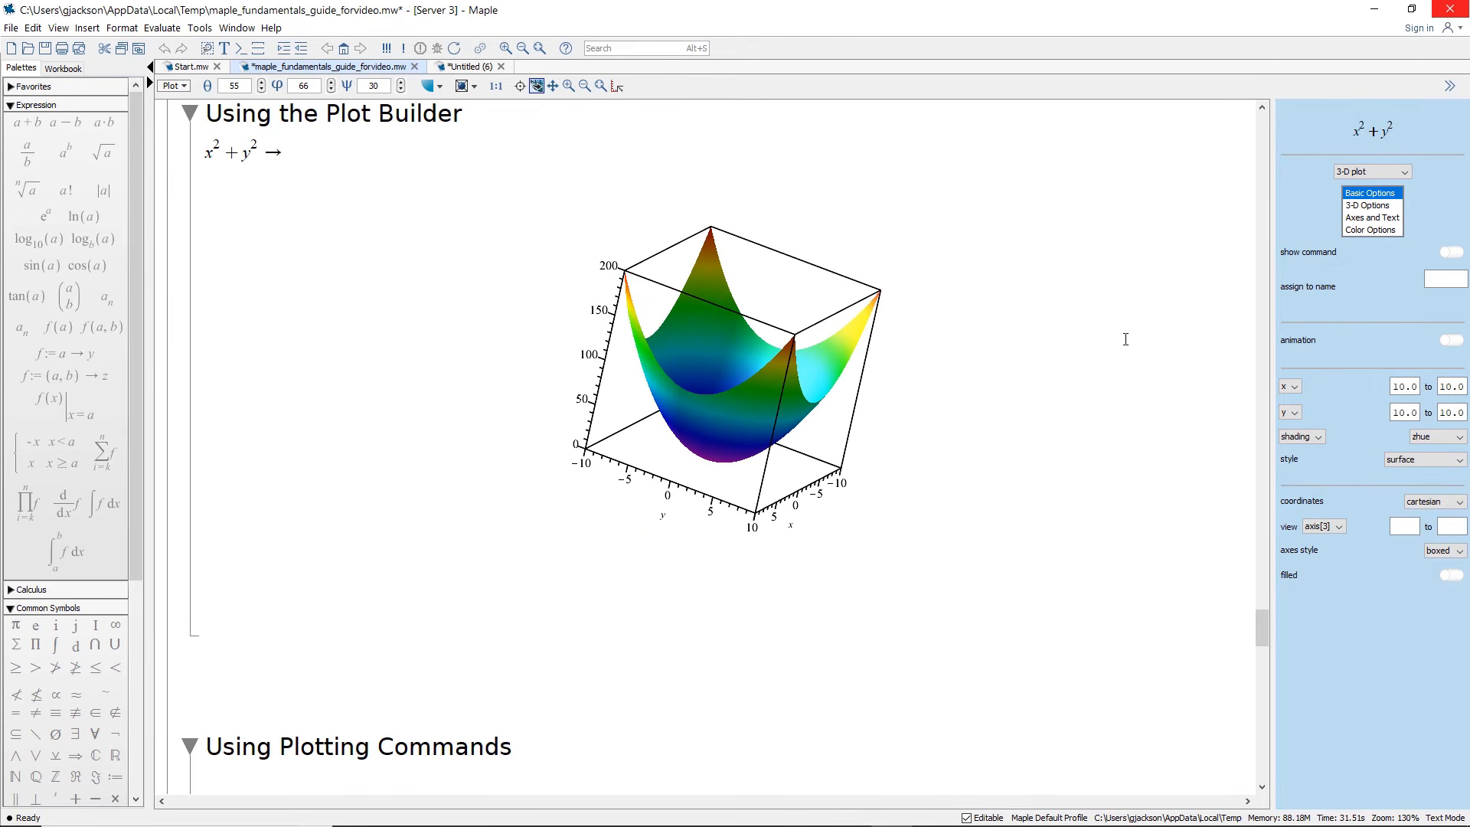
Step: Give the x^2 + y^2 surface plot the title "My Plot"
left_click(1377, 219)
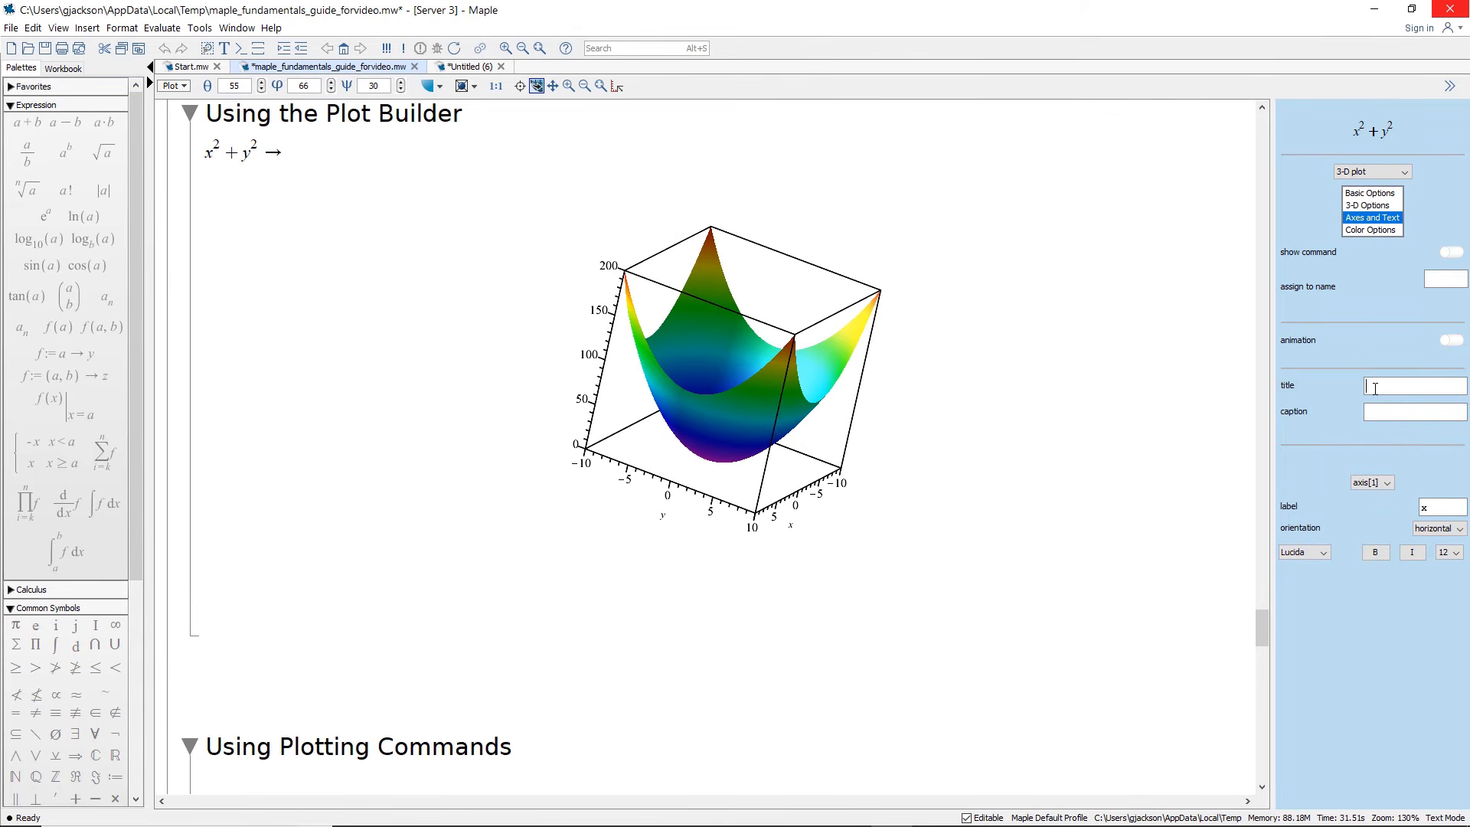
left_click(1375, 388)
type("My Plot")
key("Return")
left_click(1018, 382)
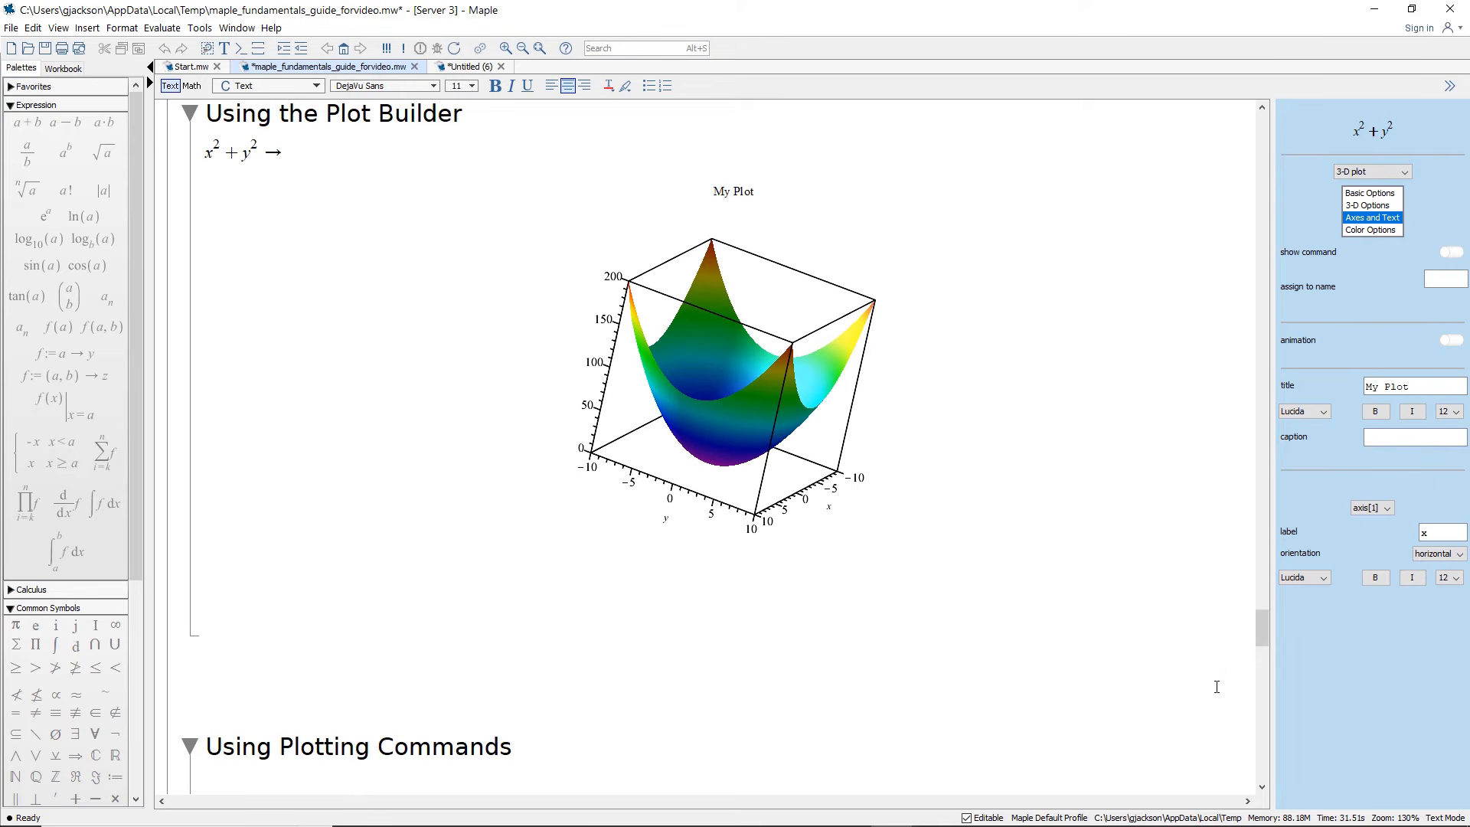
Step: Plot sin(x) against x with the plot command in the "Using Plotting Commands" section
scroll(1266, 642, "down", 10)
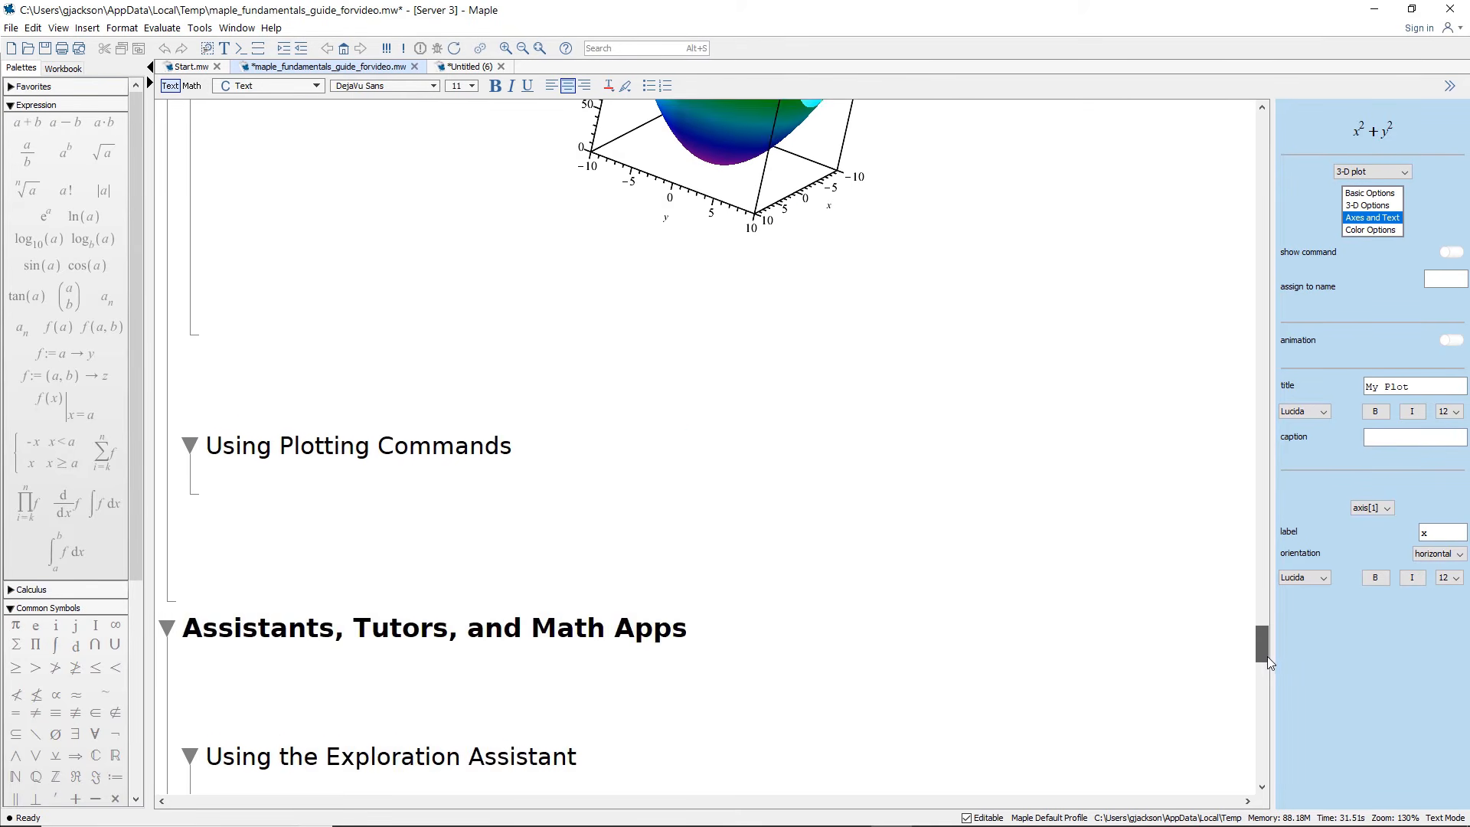
left_click(268, 275)
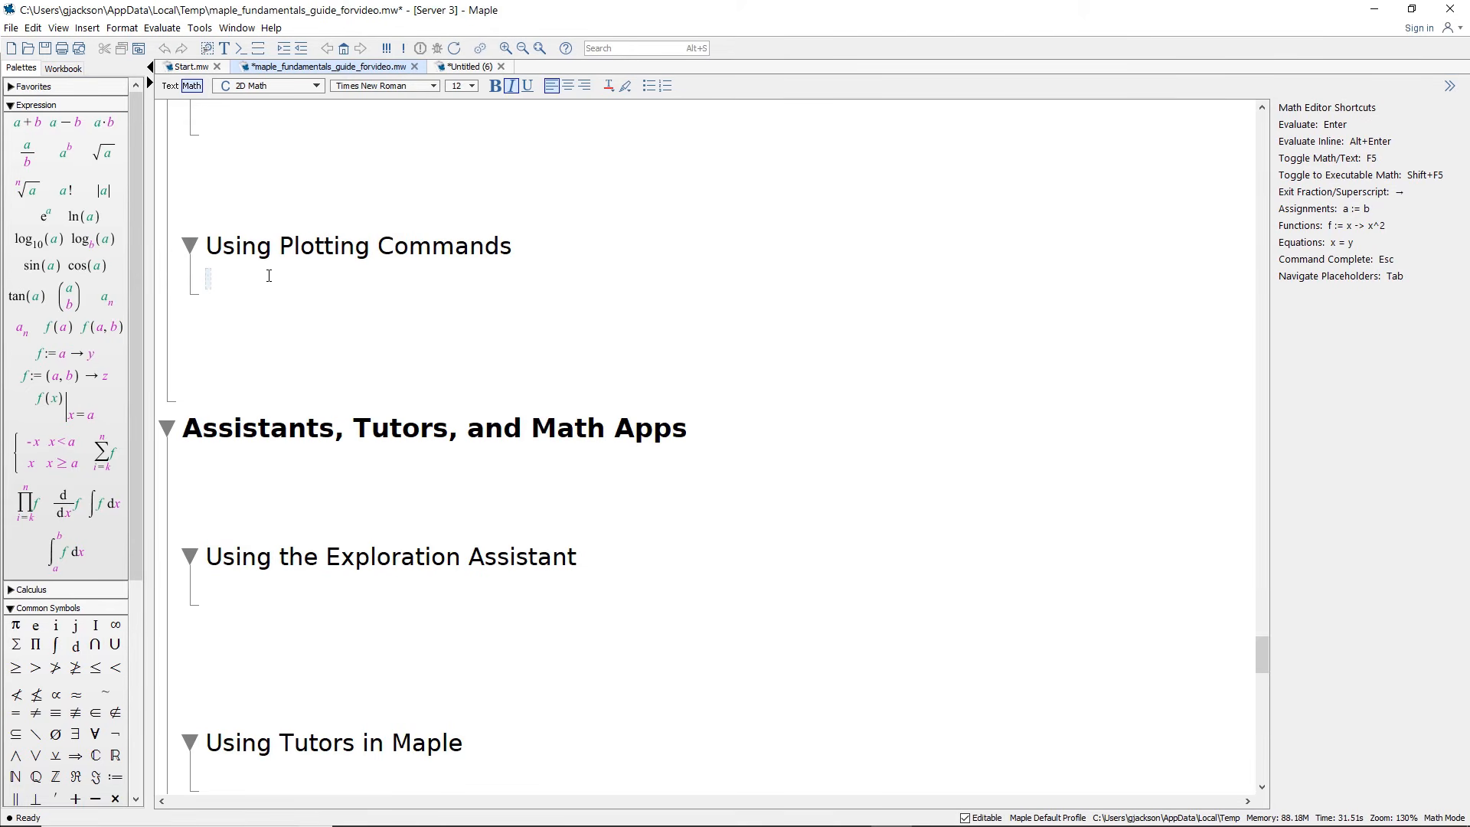
type("plot(")
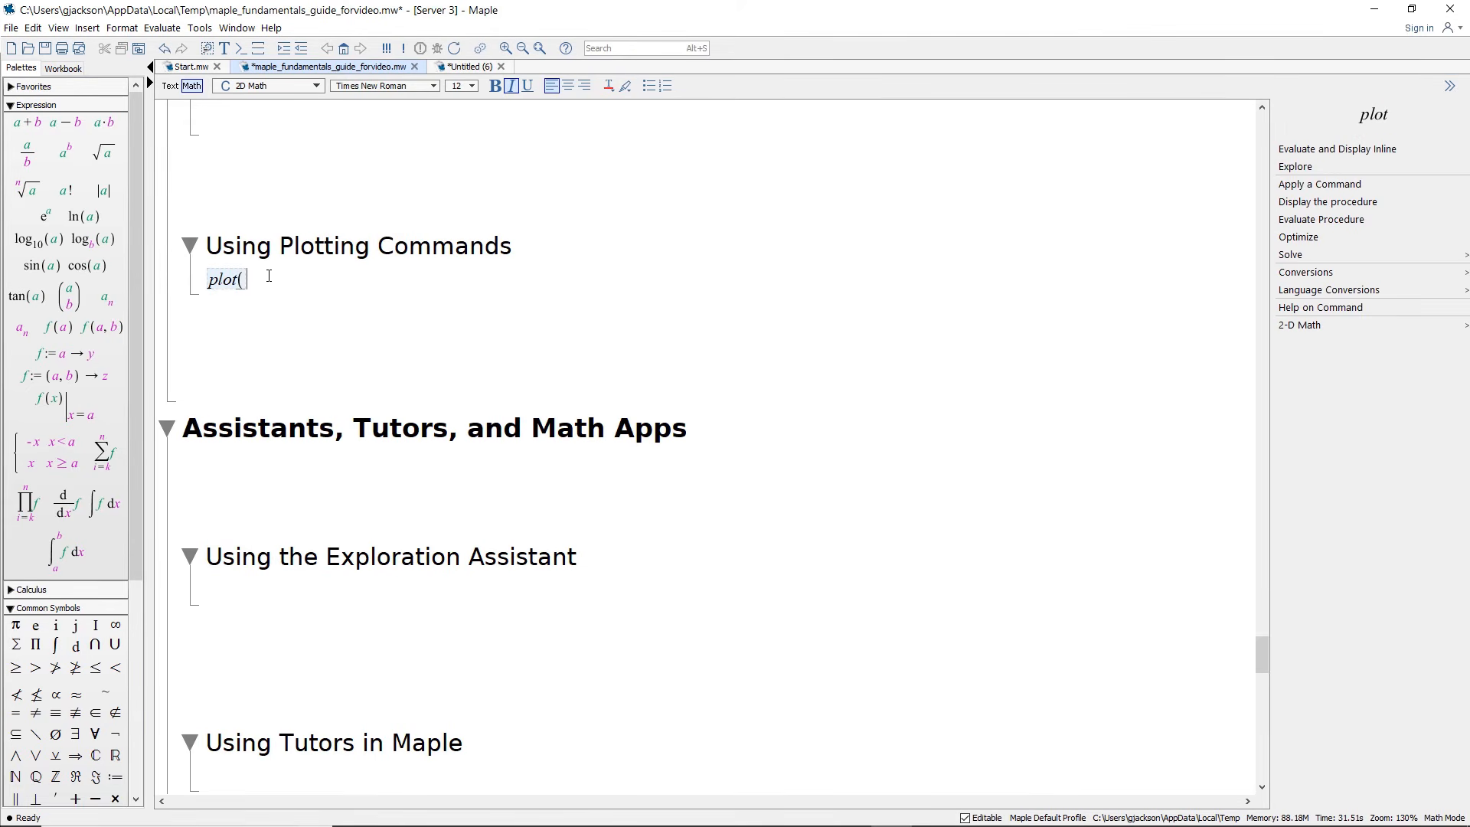
type("sin(x")
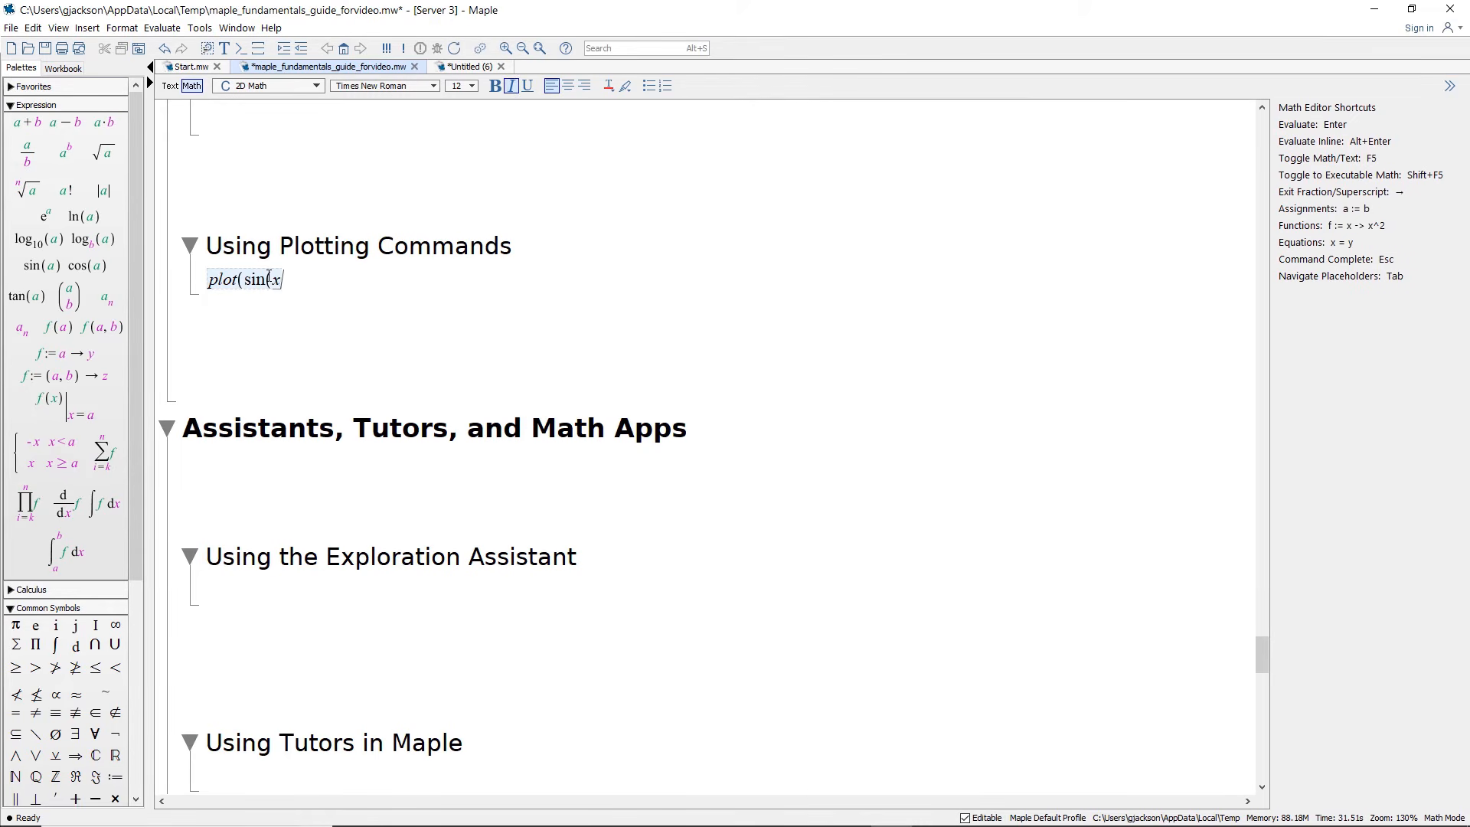
type("), x)")
key("Return")
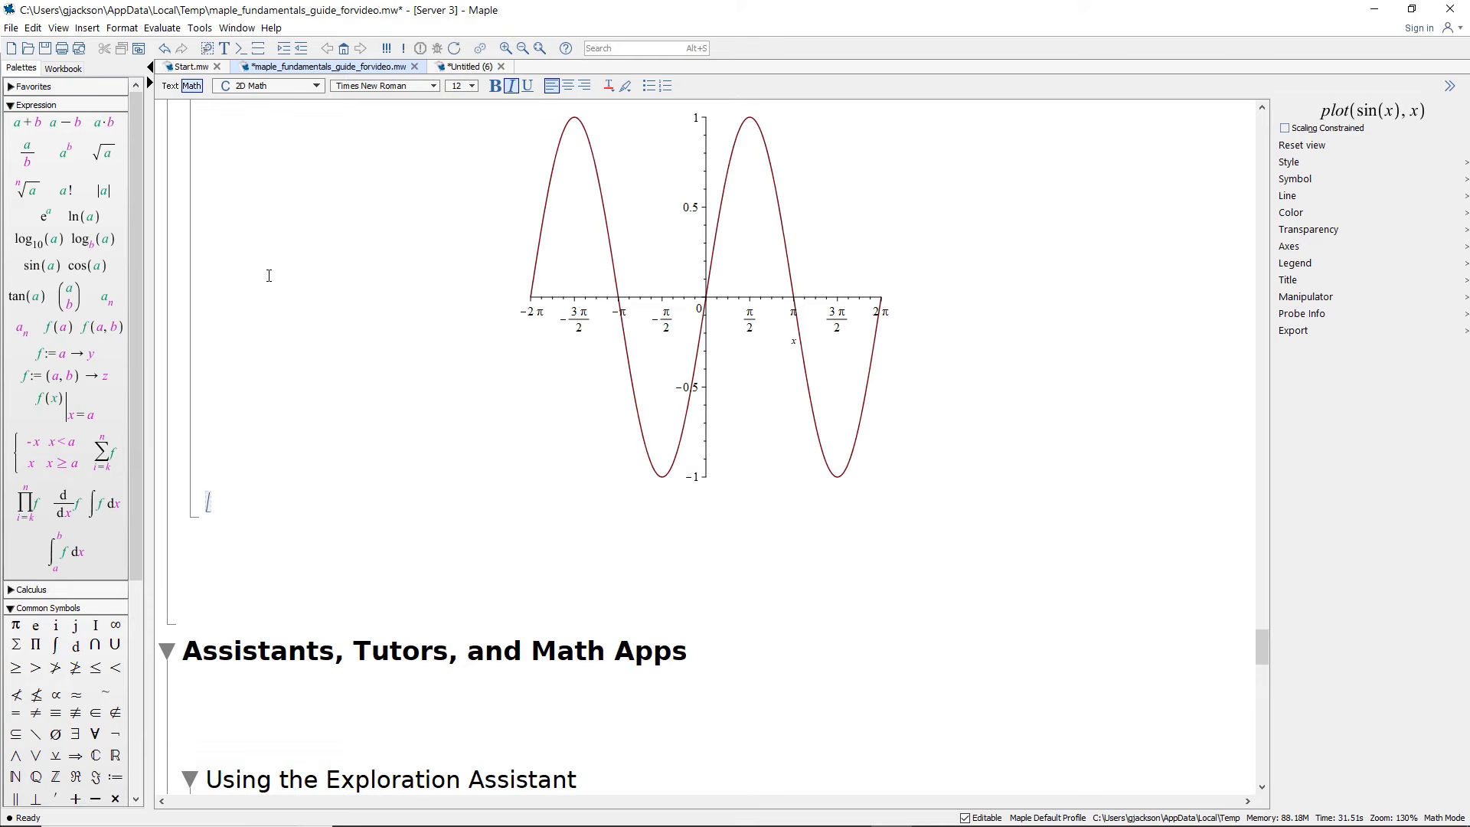
scroll(534, 383, "up", 2)
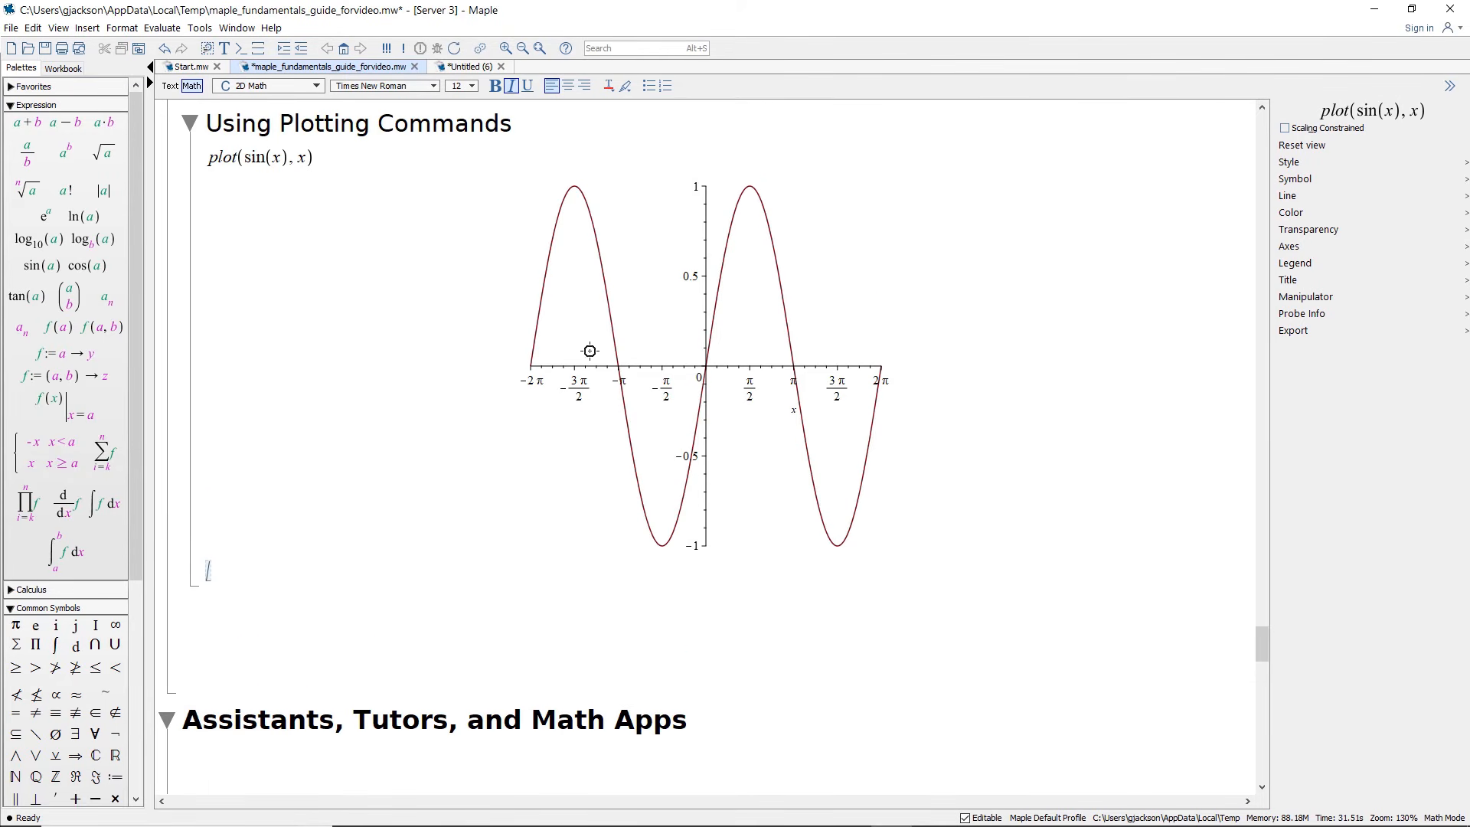
left_click(1108, 381)
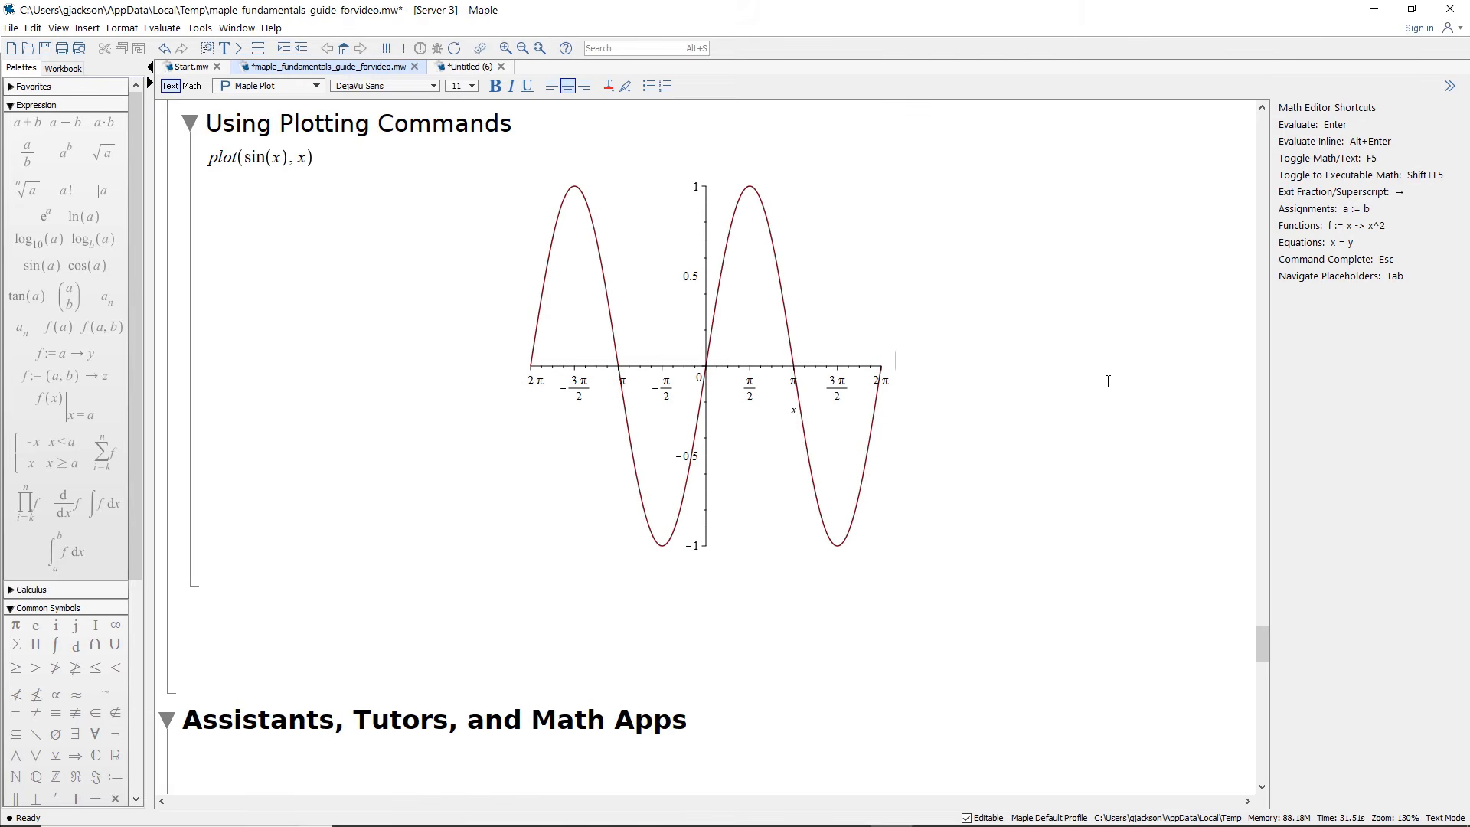
left_click(808, 289)
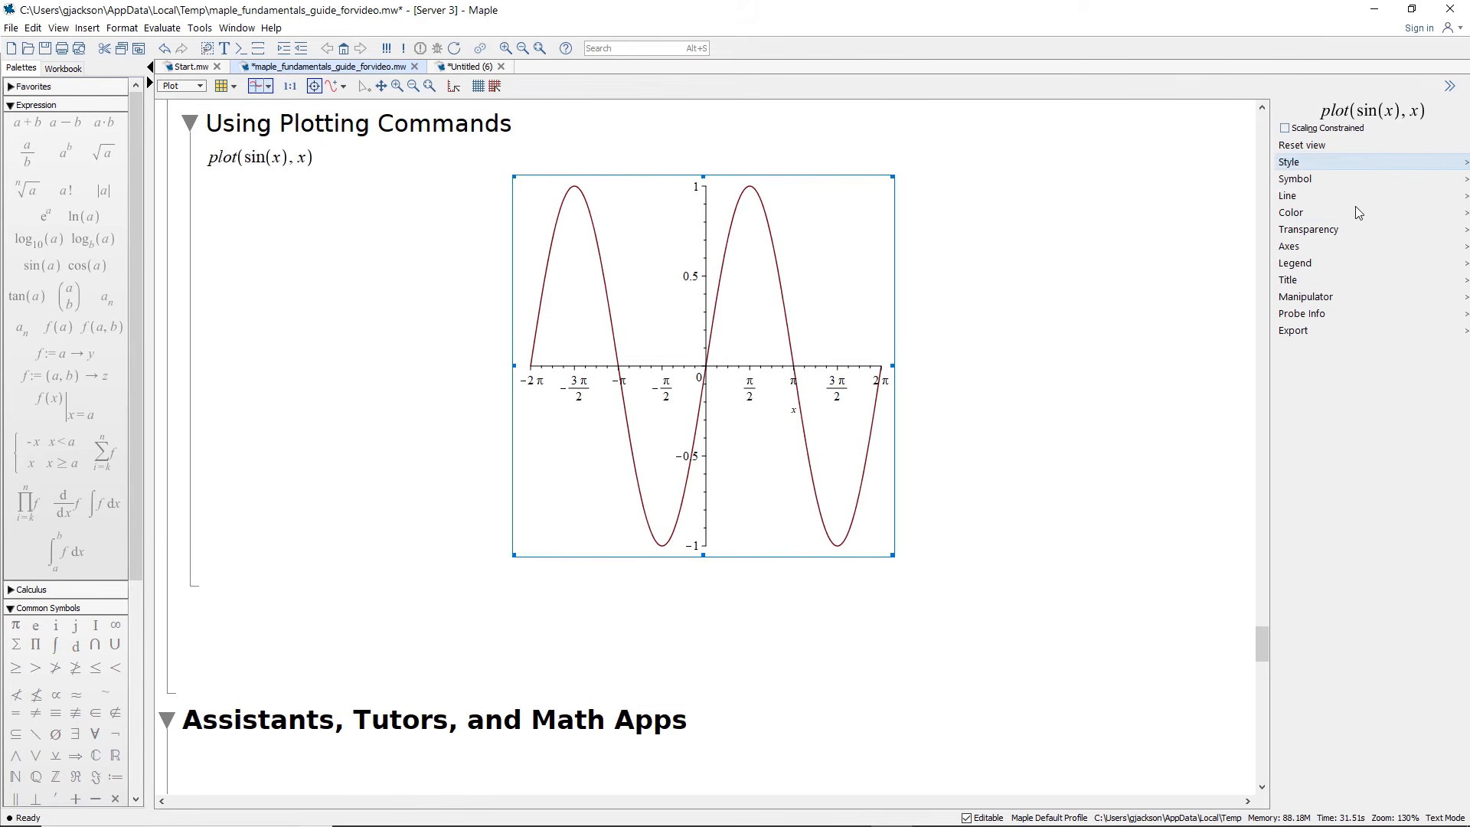
left_click(563, 567)
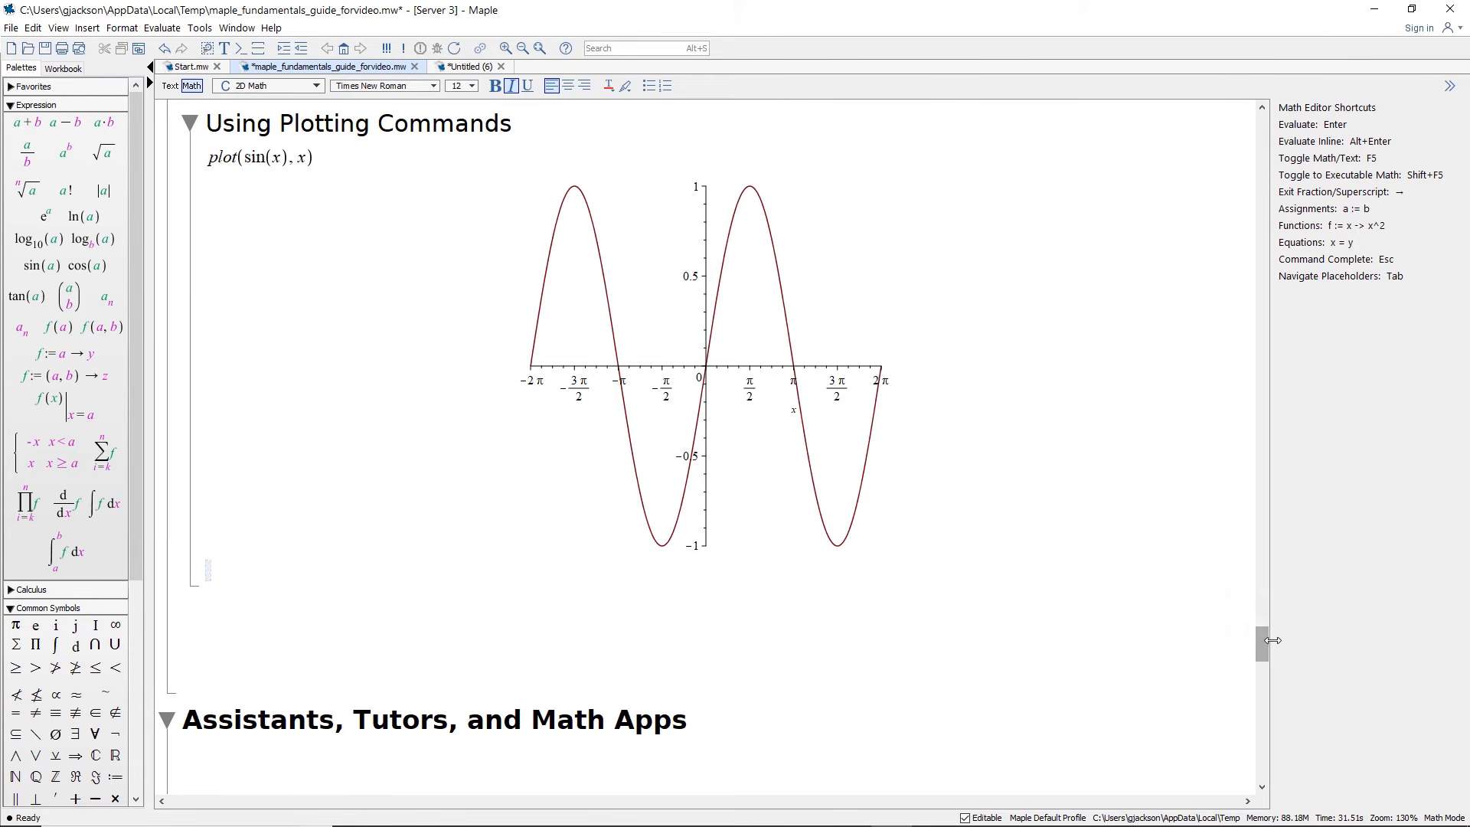
Step: Show the underlying command for the x^2 + y^2 surface plot in the "Using the Plot Builder" section
left_click_drag(1262, 648, 1264, 605)
left_click(829, 578)
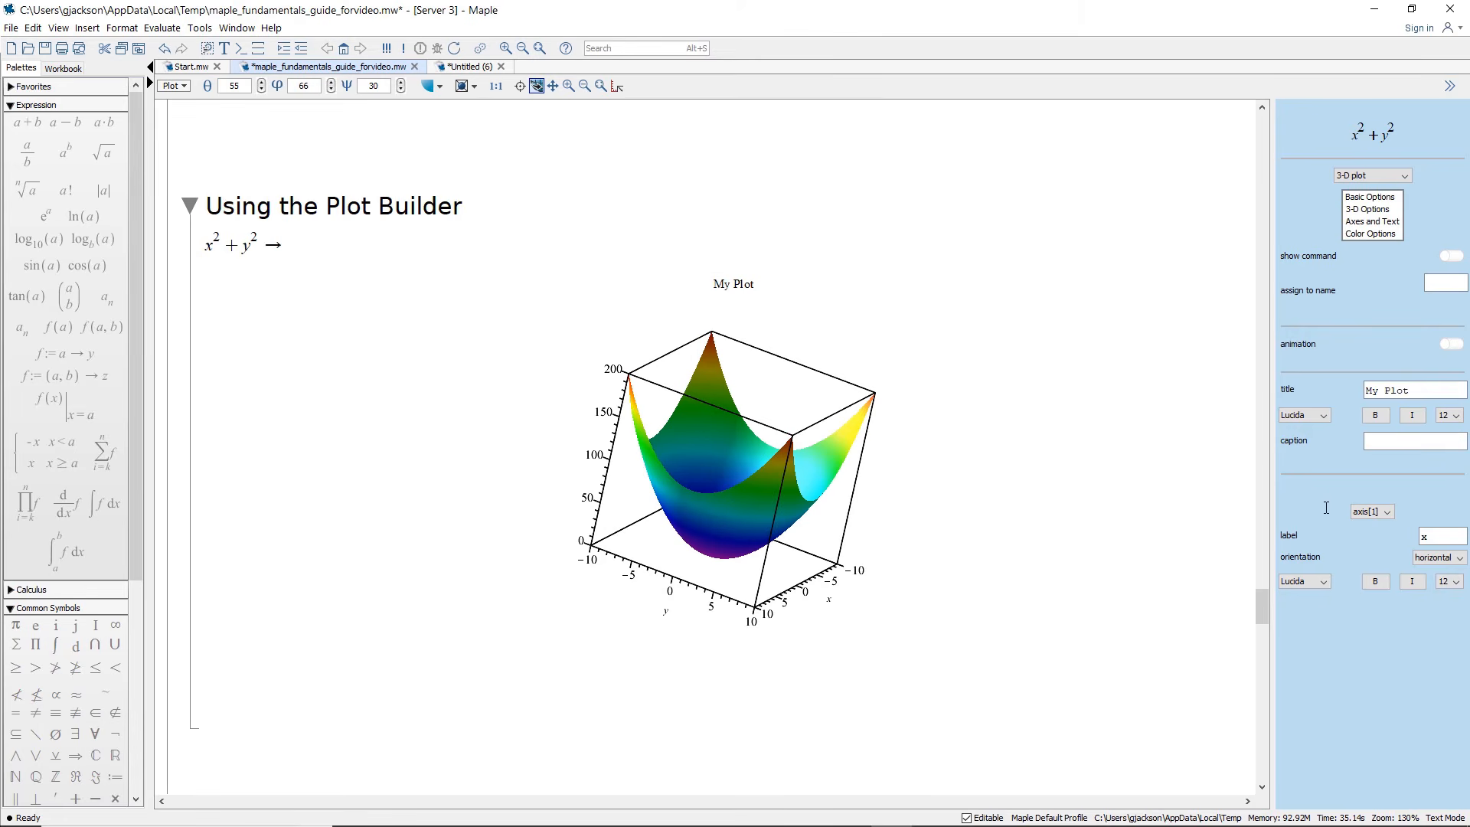
left_click(1369, 198)
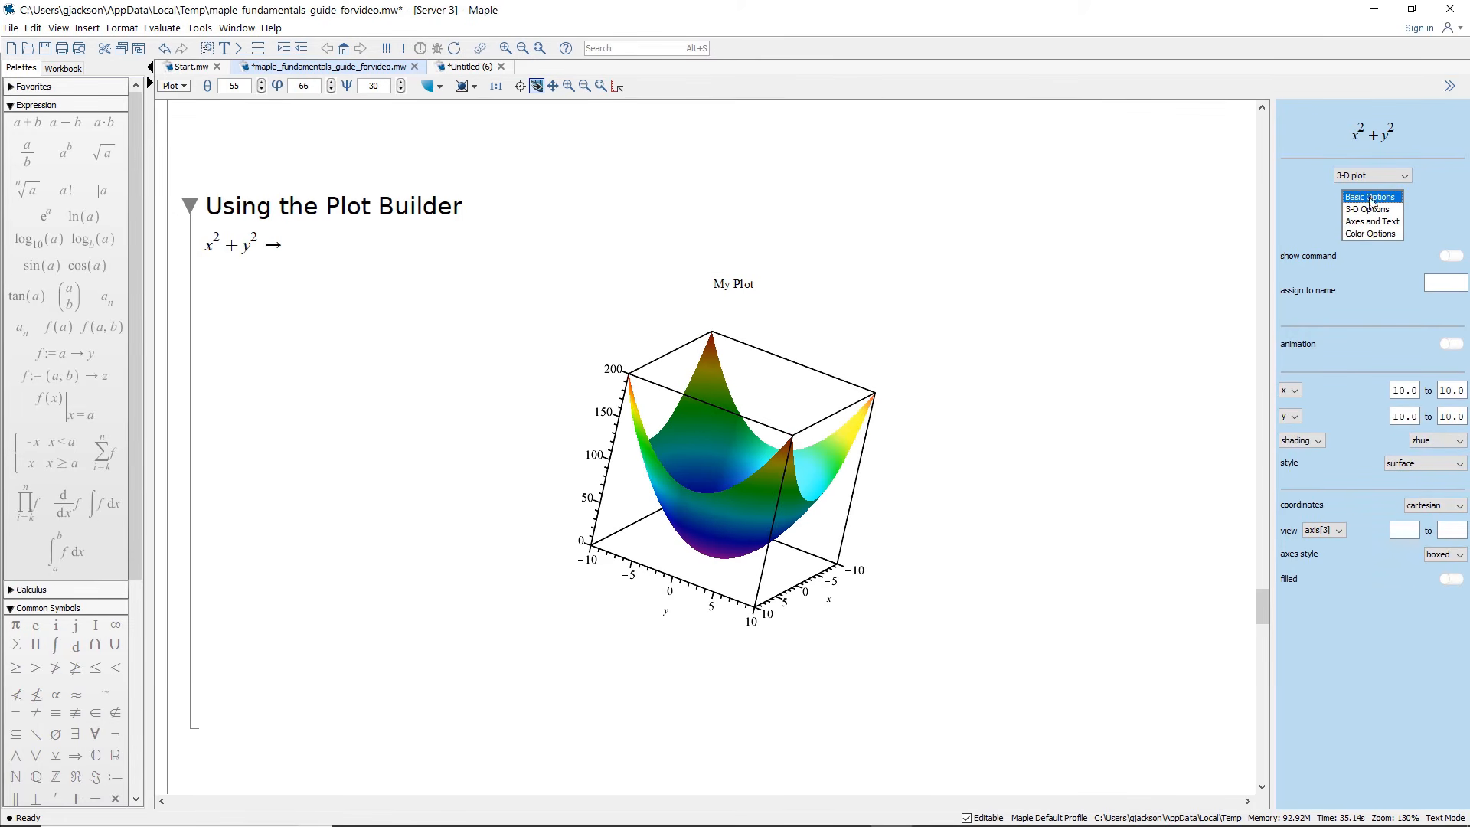
left_click(1449, 259)
scroll(988, 439, "down", 3)
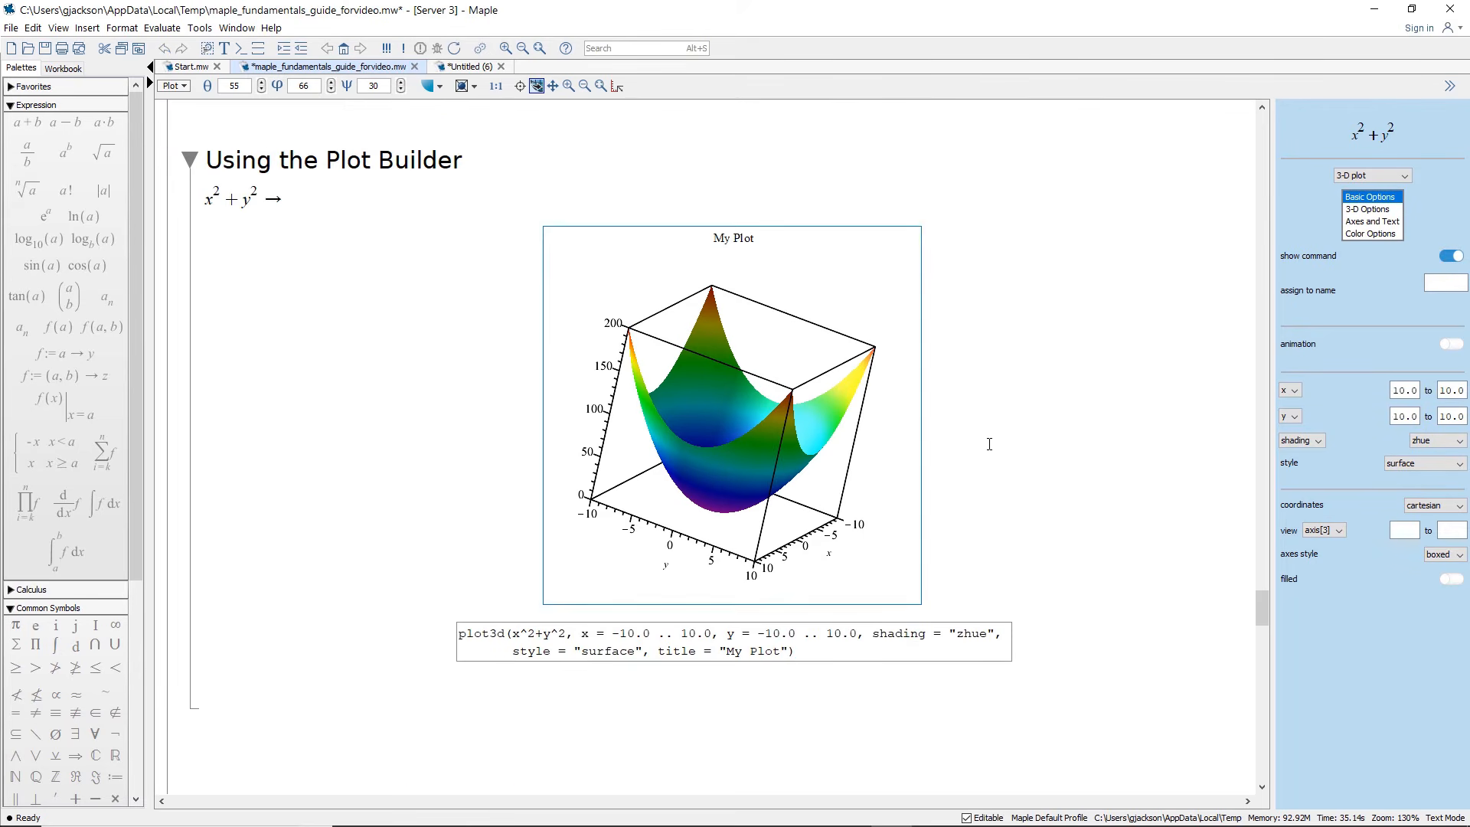
Step: Run a copy of the x^2 + y^2 plot's displayed plot3d command below the sin(x) plot and rotate the resulting surface
left_click_drag(811, 607, 462, 583)
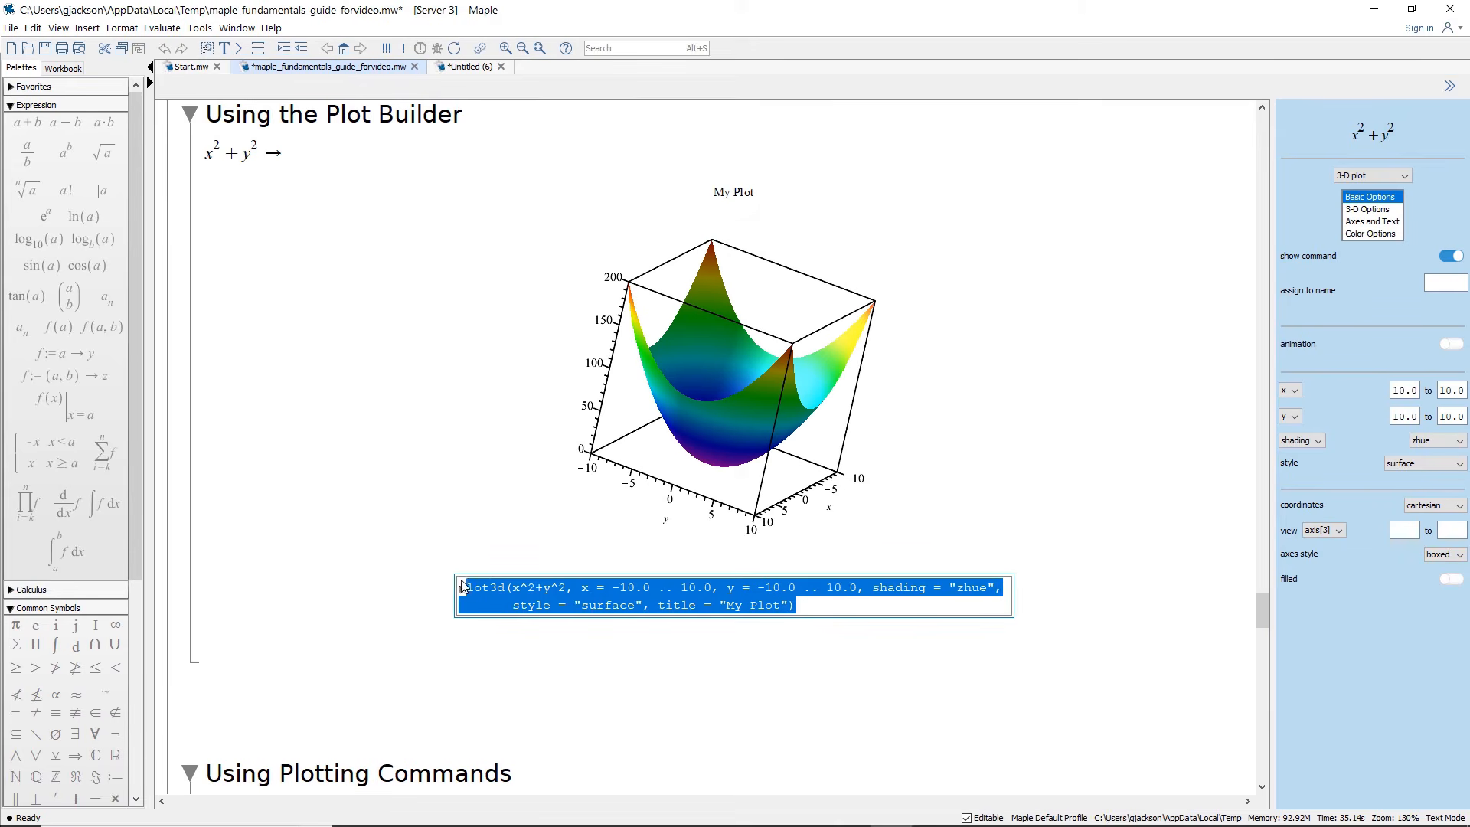
left_click_drag(1261, 624, 1262, 663)
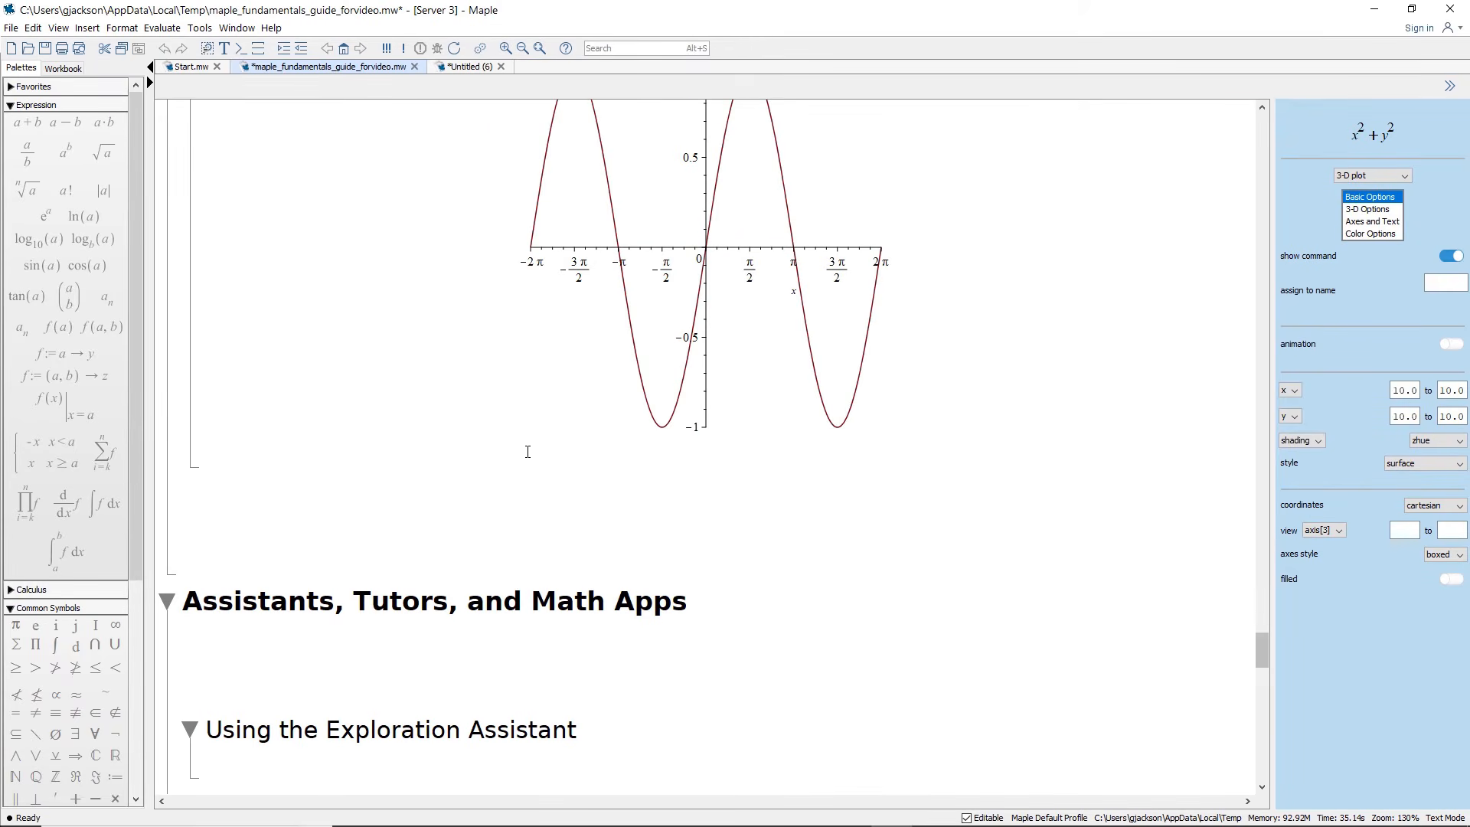
left_click(527, 451)
key("Return")
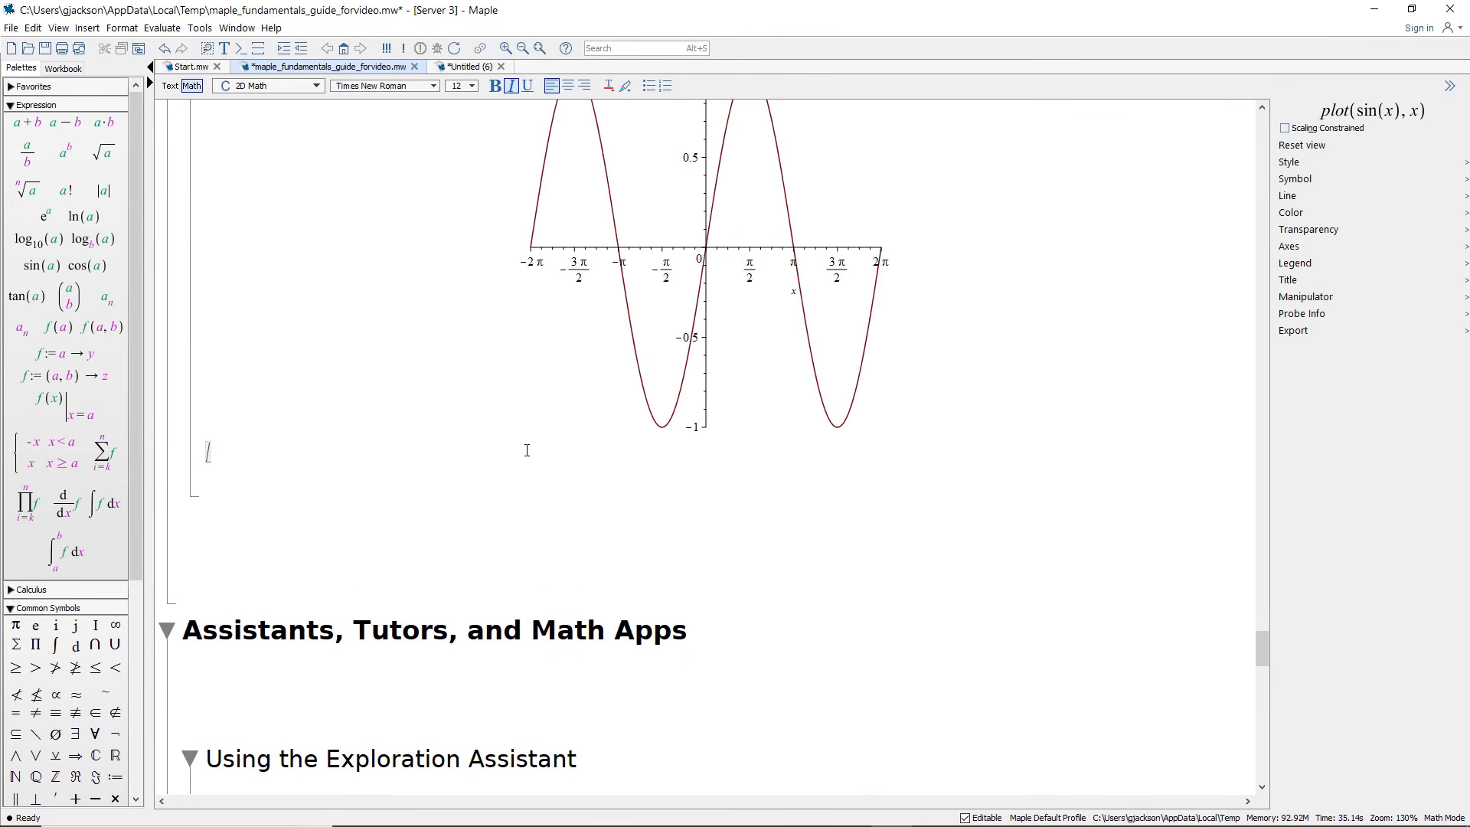
type("plot3d(x^2 + y^2, x = -10.0 .. 10.0, y = -10.0 .. 10.0, shading = \"zhue\", style = \"surface\", title = \"My Plot\")")
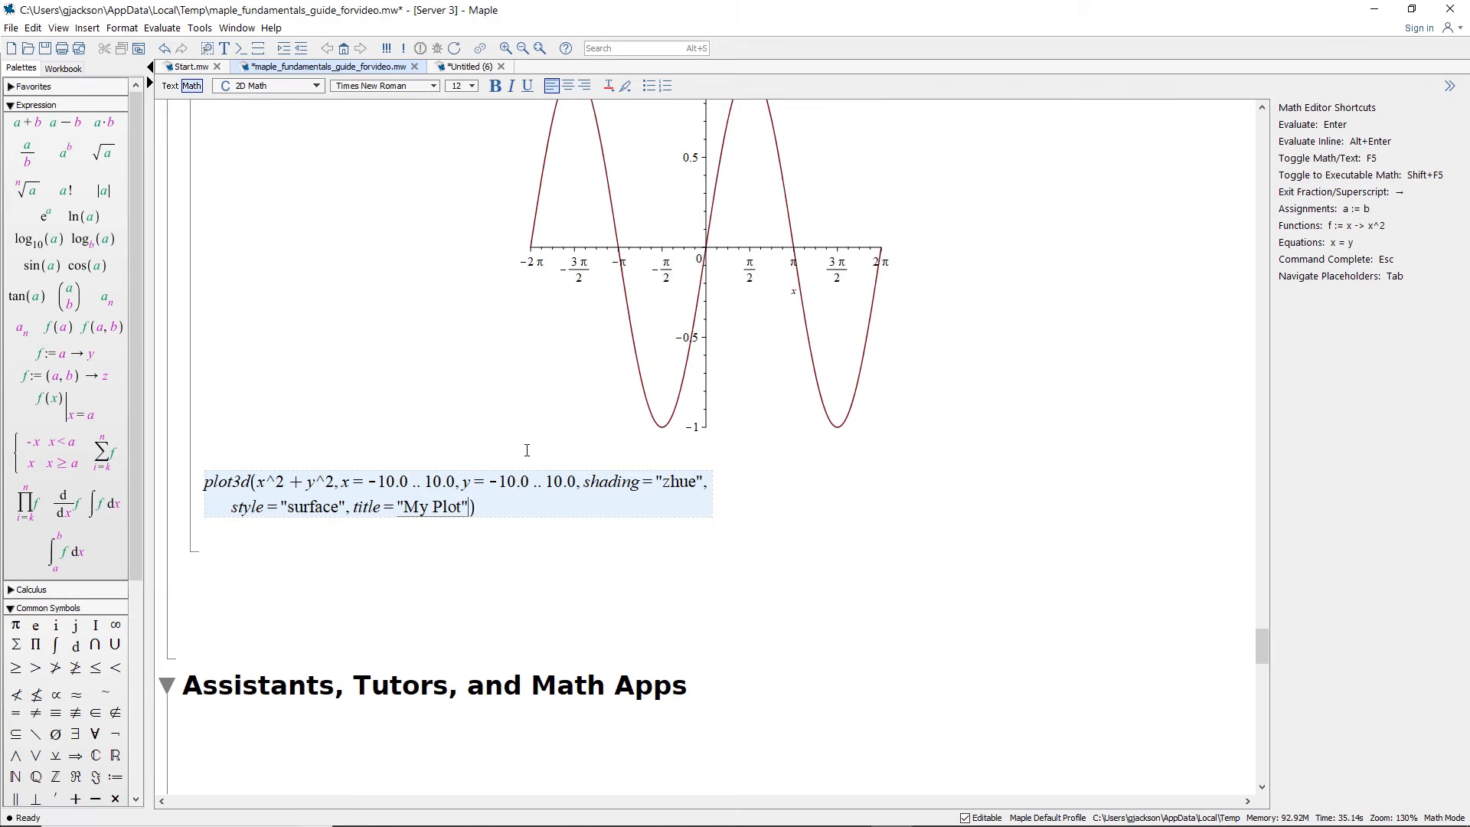
key("Return")
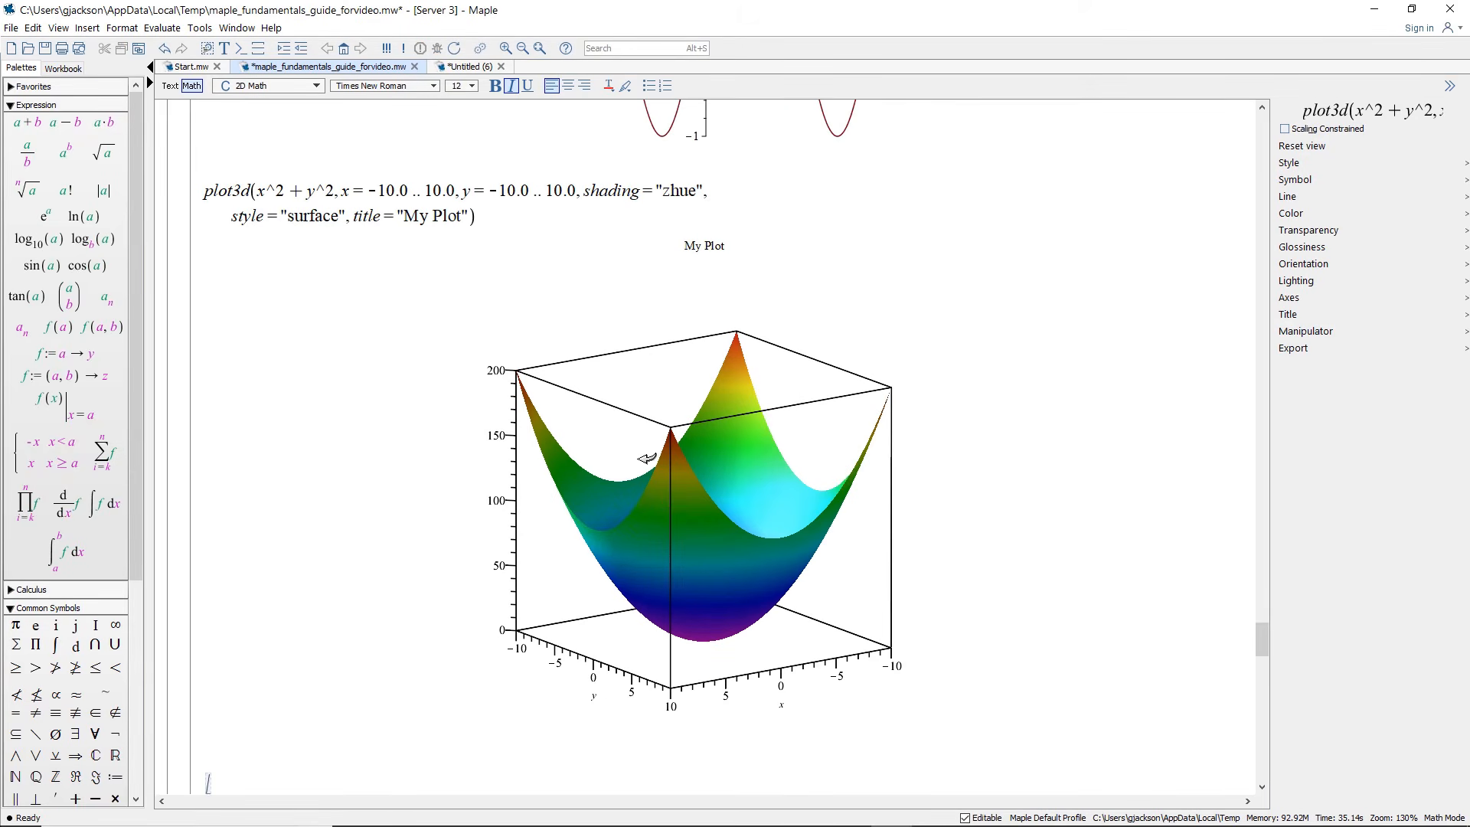
left_click_drag(728, 476, 748, 502)
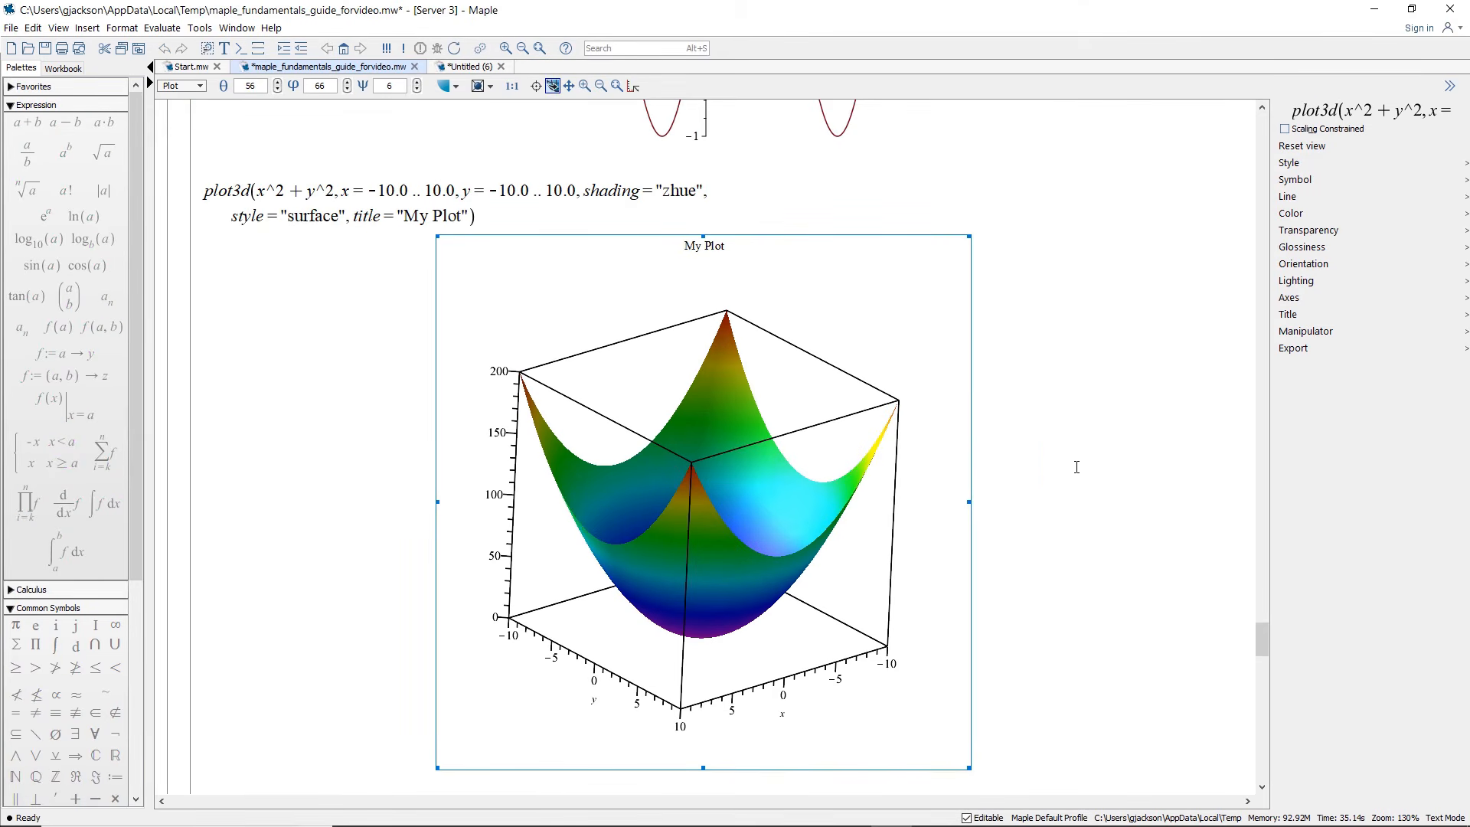
left_click(1077, 467)
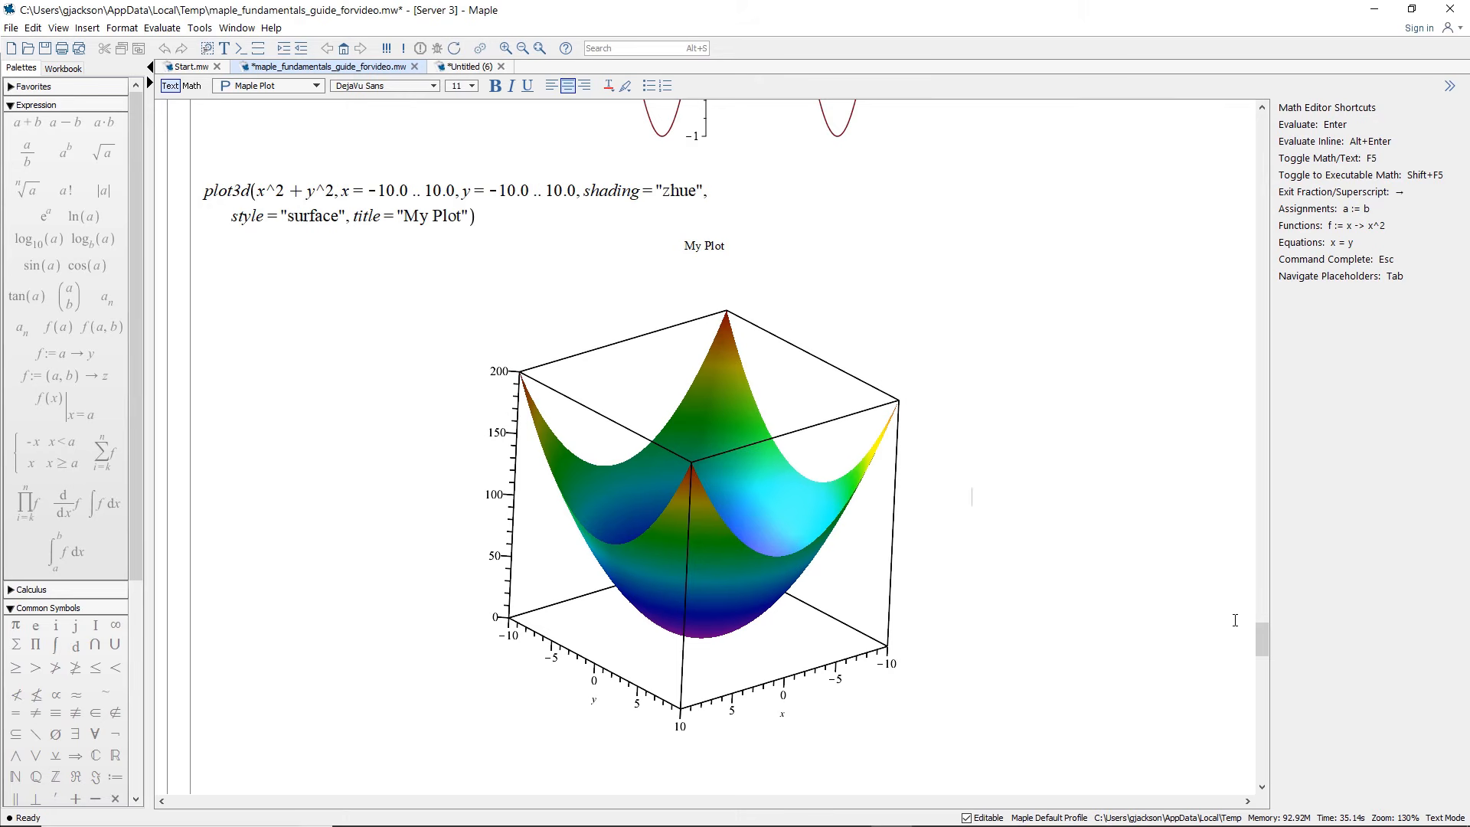
Step: Enter plot3d(cos(a*x) + b*sin(y)) in the "Using the Exploration Assistant" section
left_click_drag(1261, 649, 1262, 687)
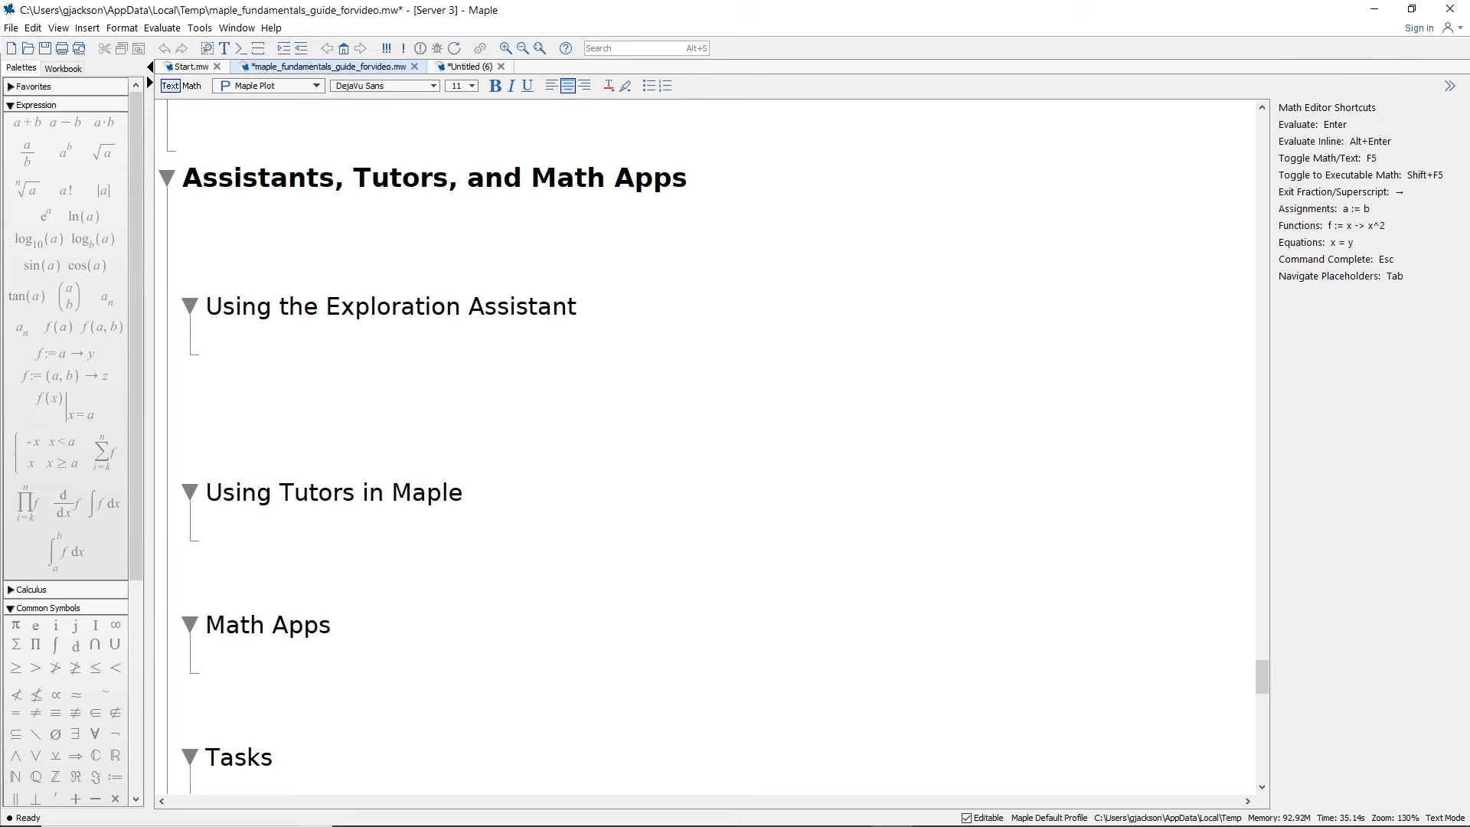
left_click(231, 338)
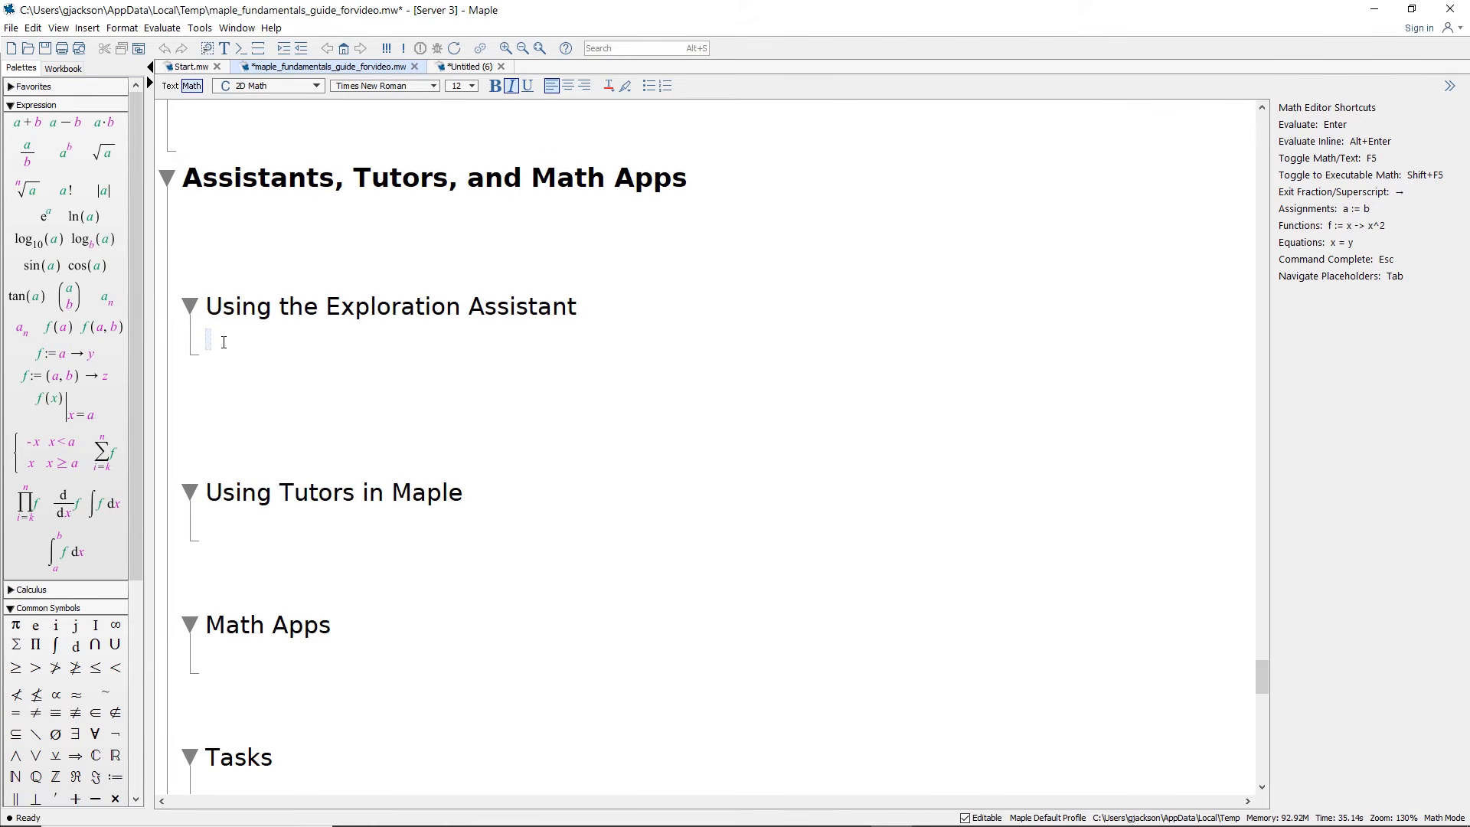
type("plot")
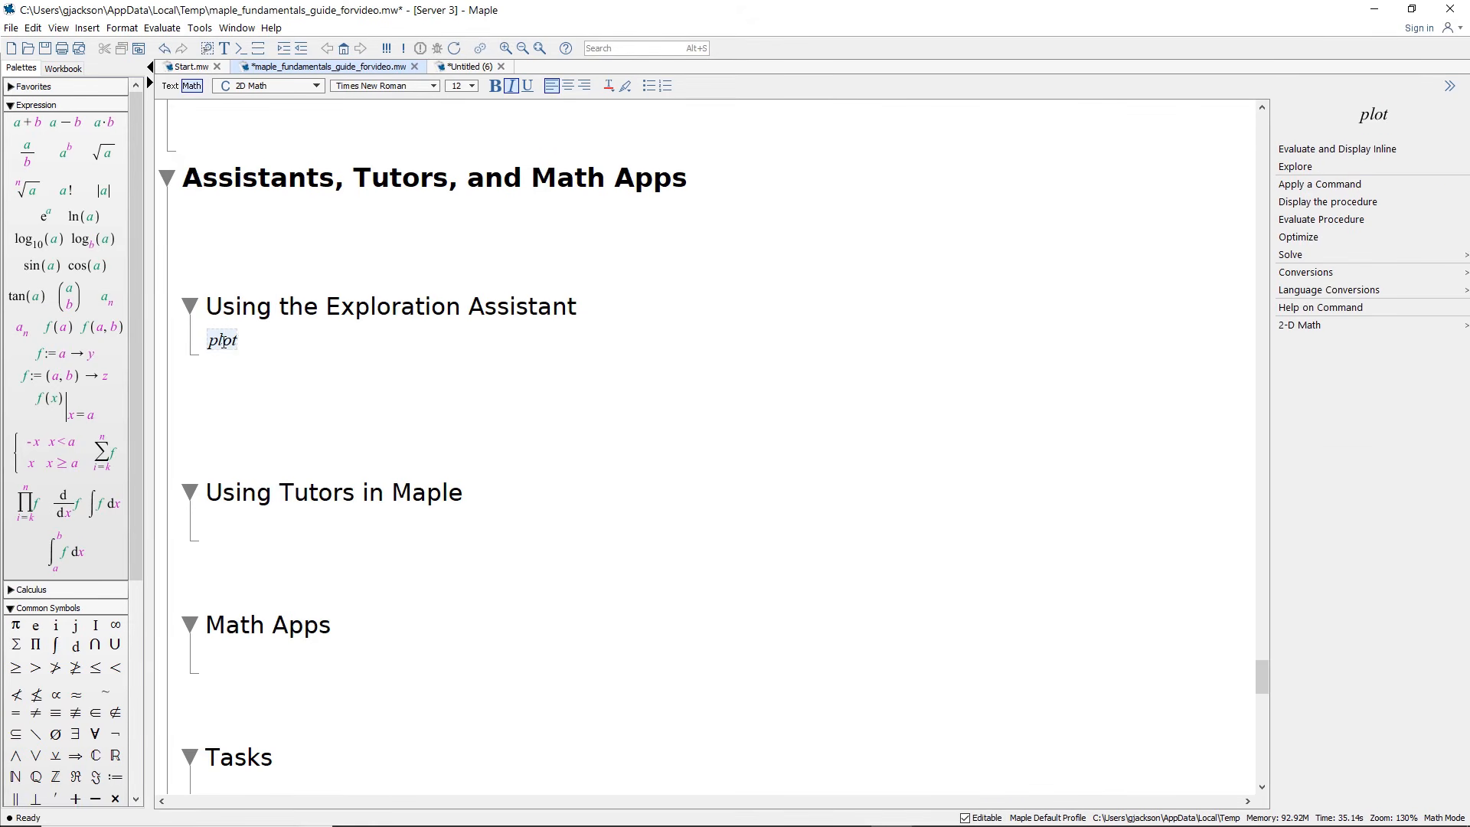
type("3d(")
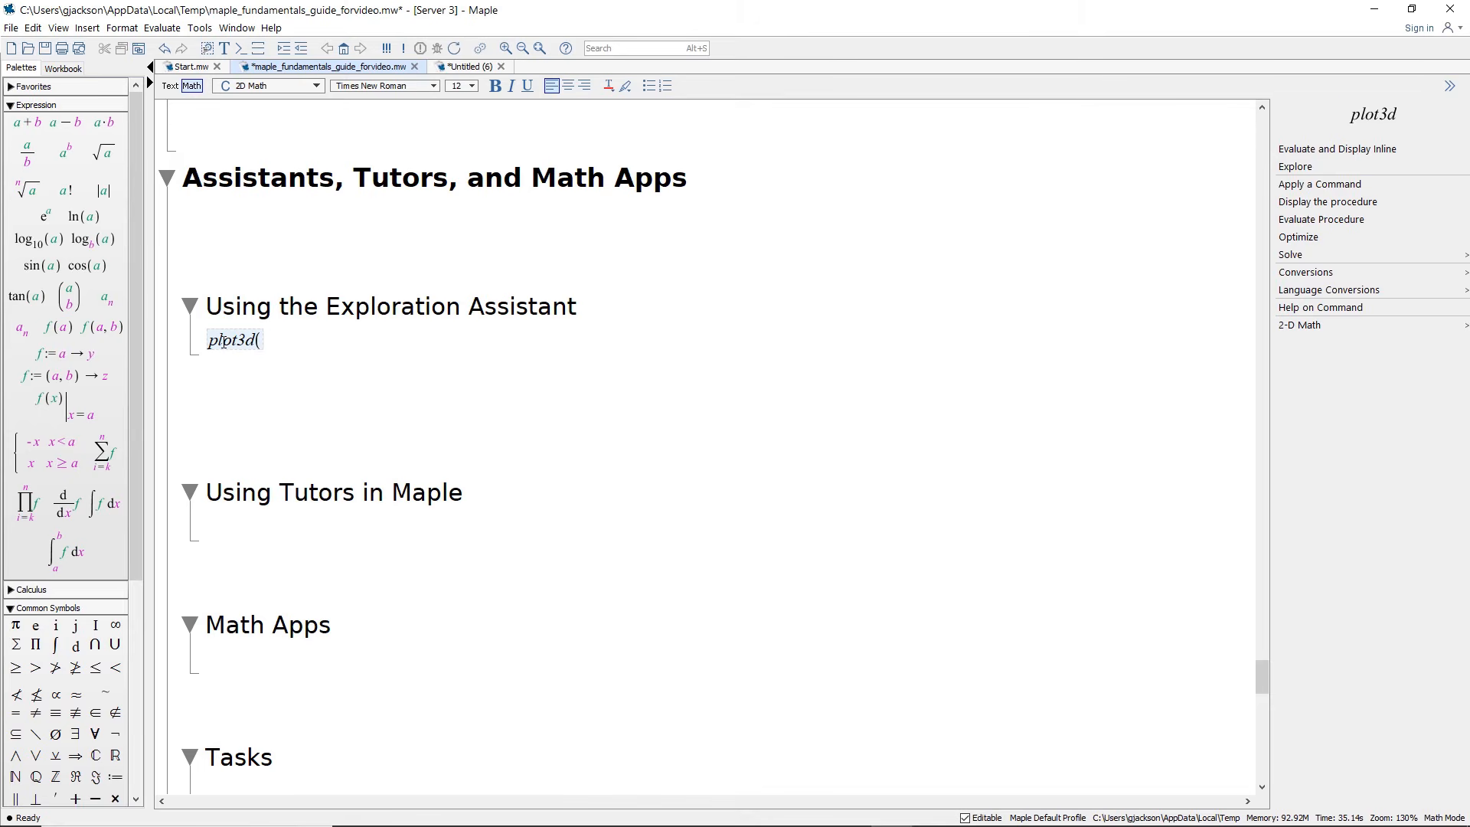
type("cos(")
type("a*")
type("x)")
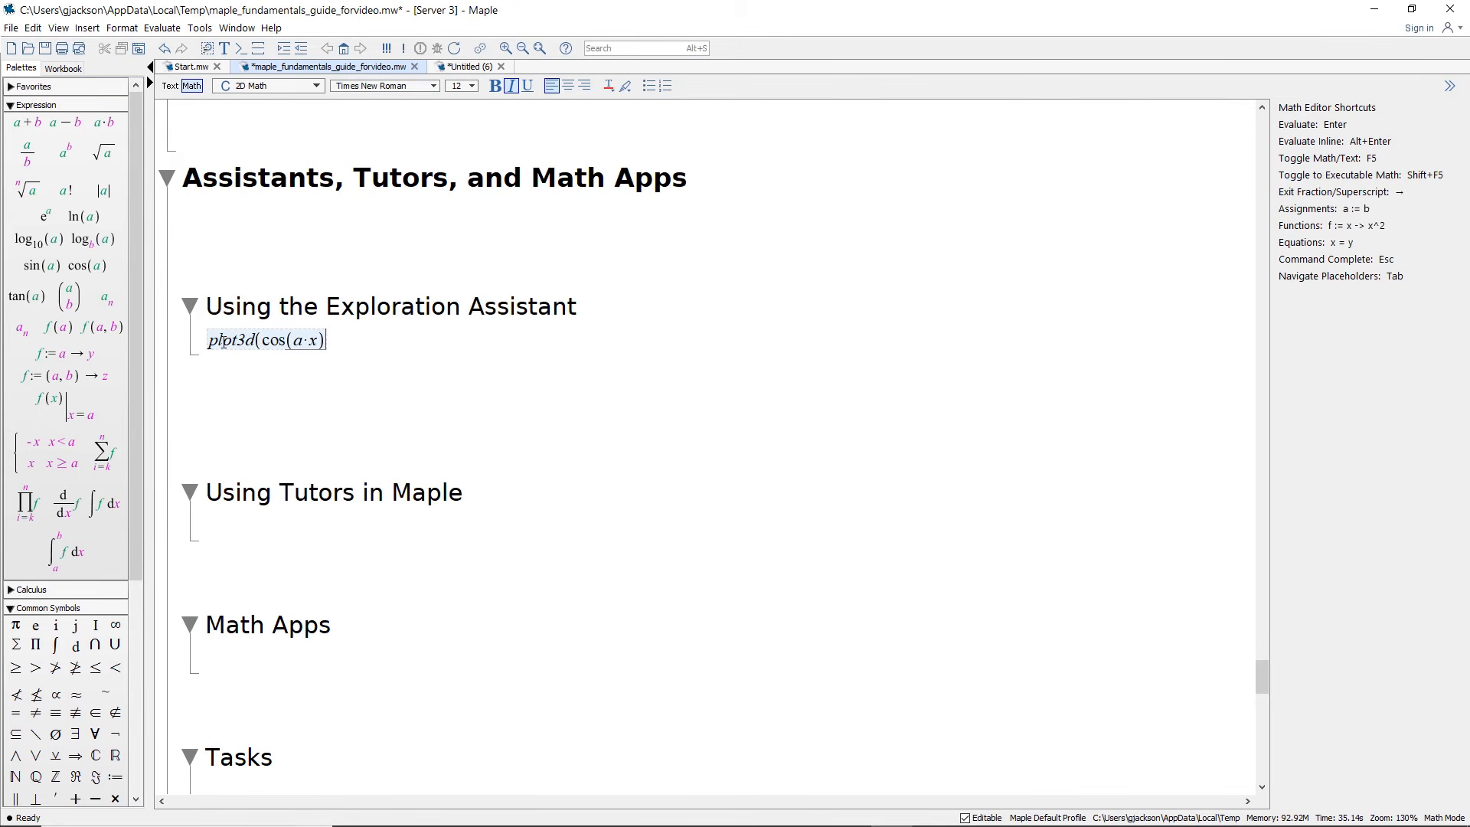
type("+b*sin(y")
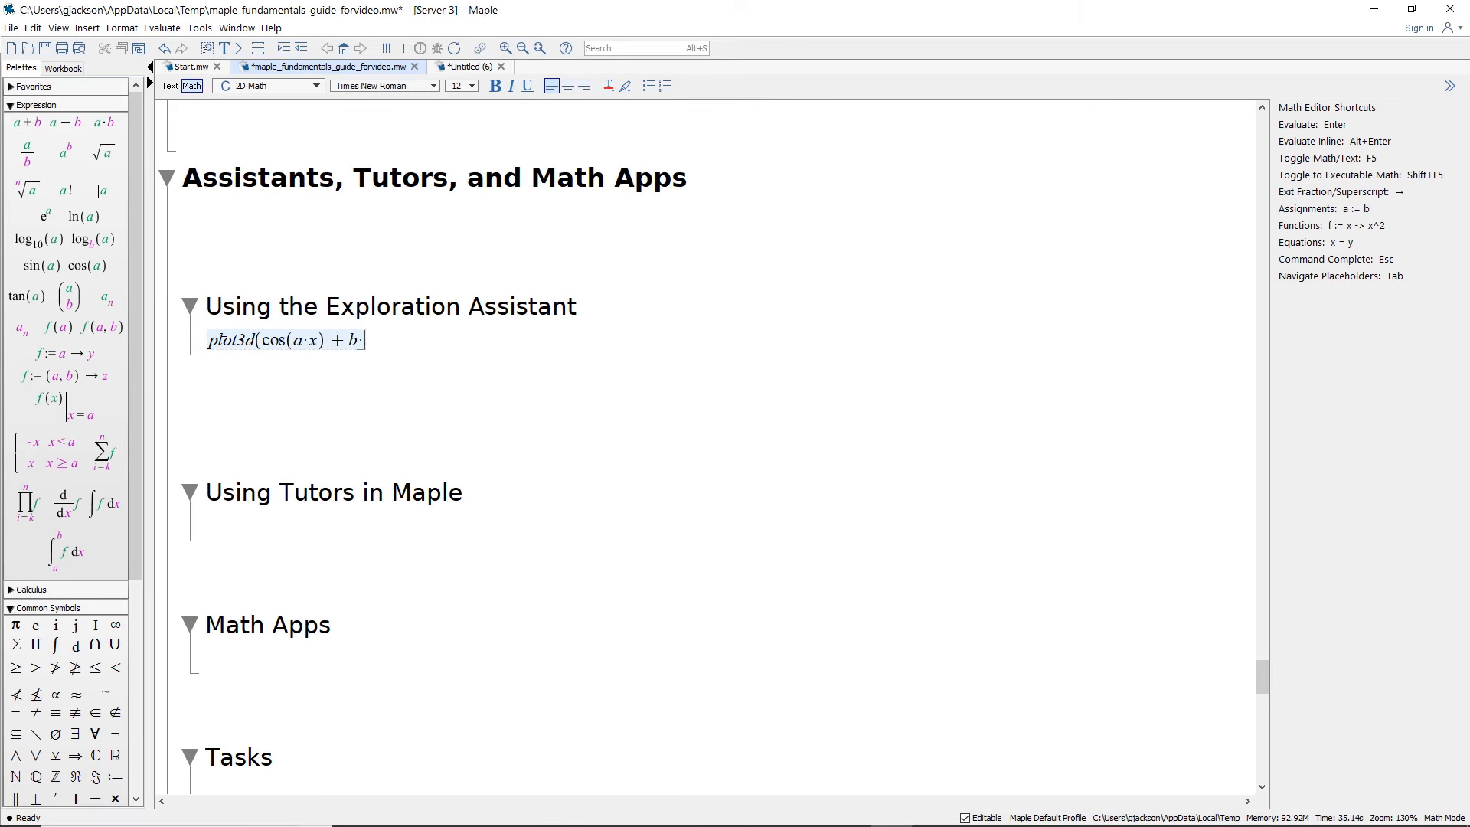
type("))")
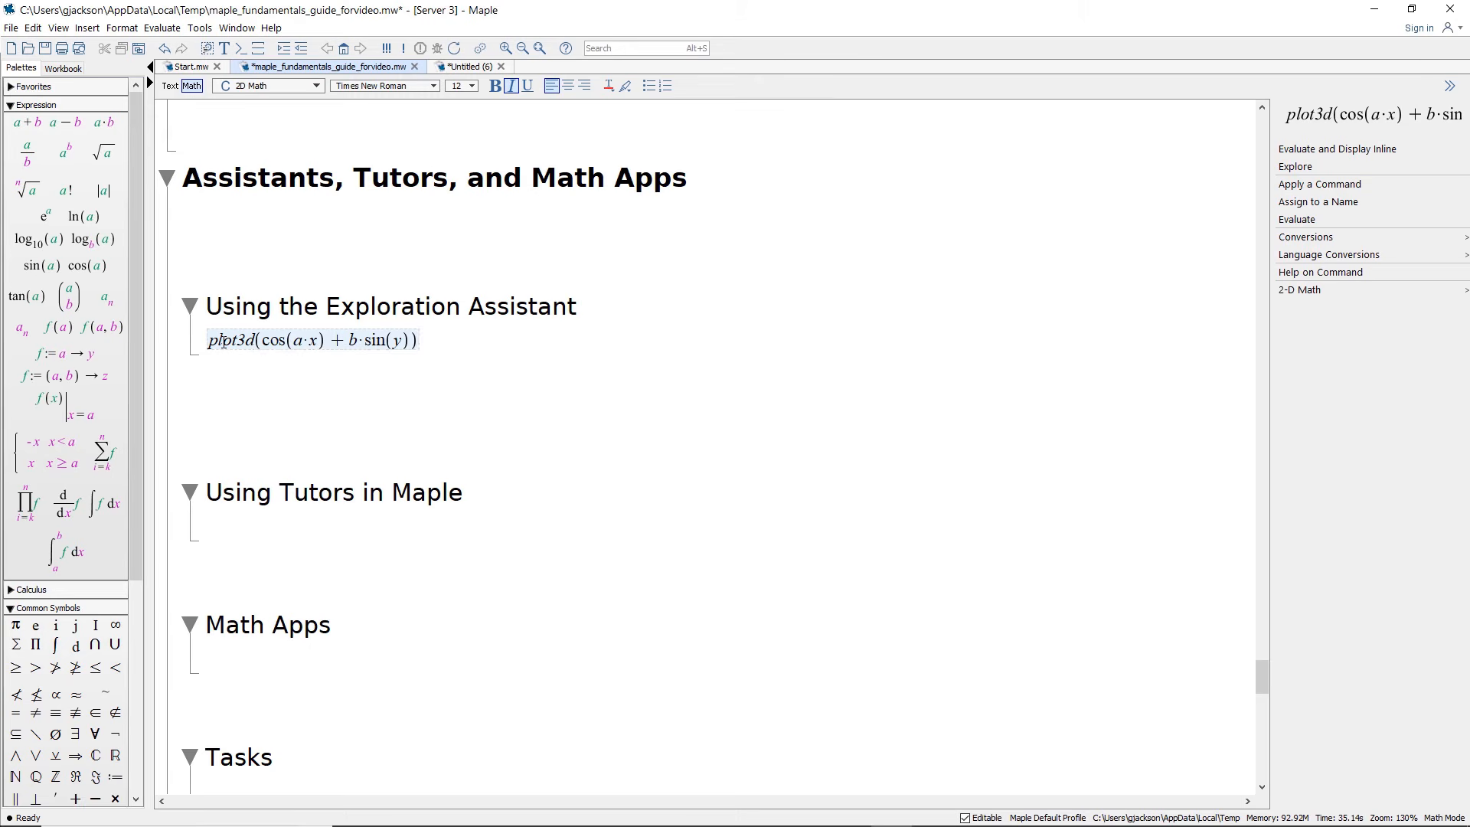
Step: Explore the plot3d expression with sliders from 0 to 10 for a and b, skipping x and y
left_click(1301, 167)
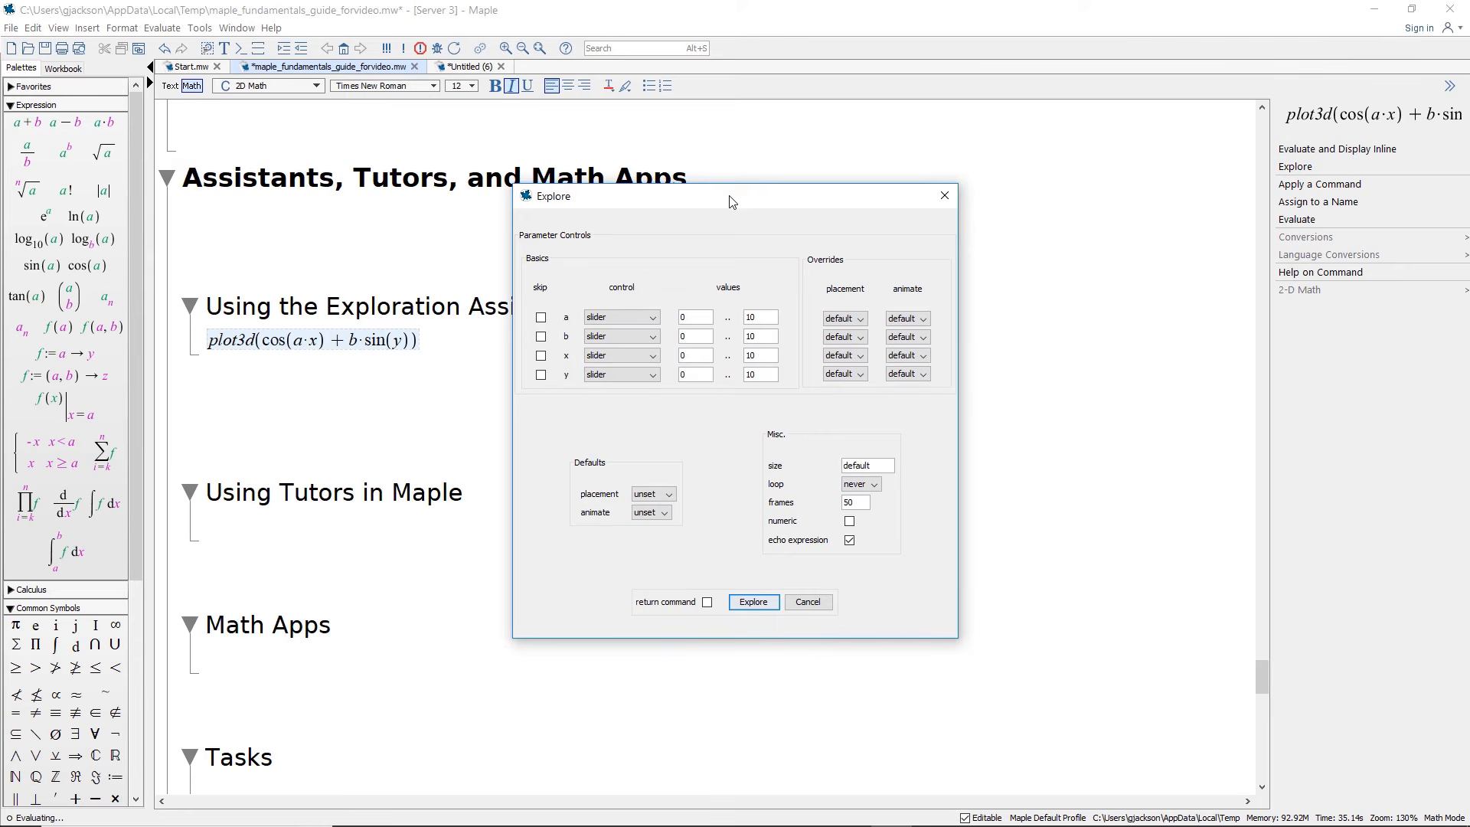
left_click_drag(729, 196, 728, 190)
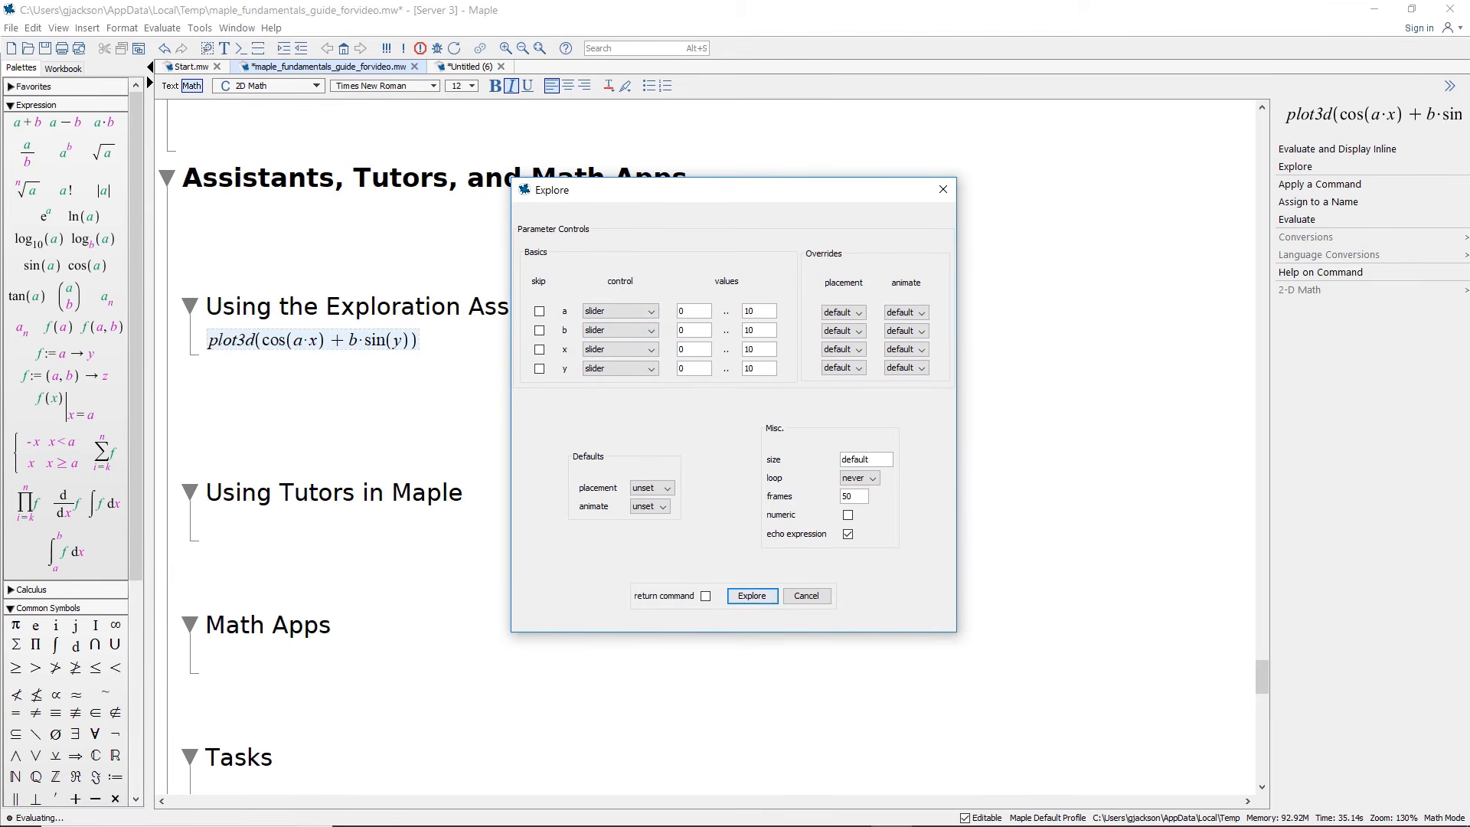
left_click_drag(639, 201, 669, 230)
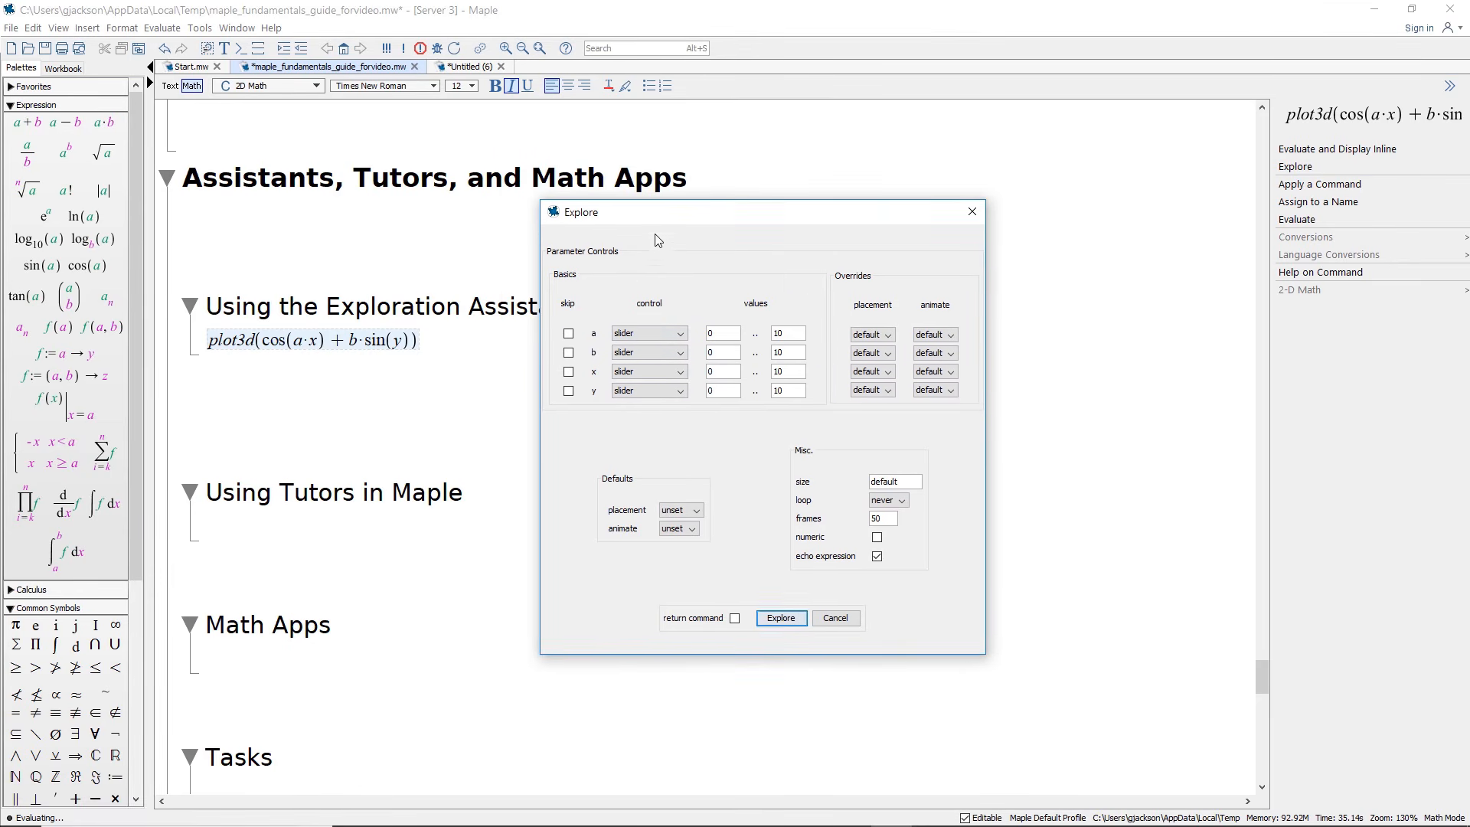
left_click(569, 373)
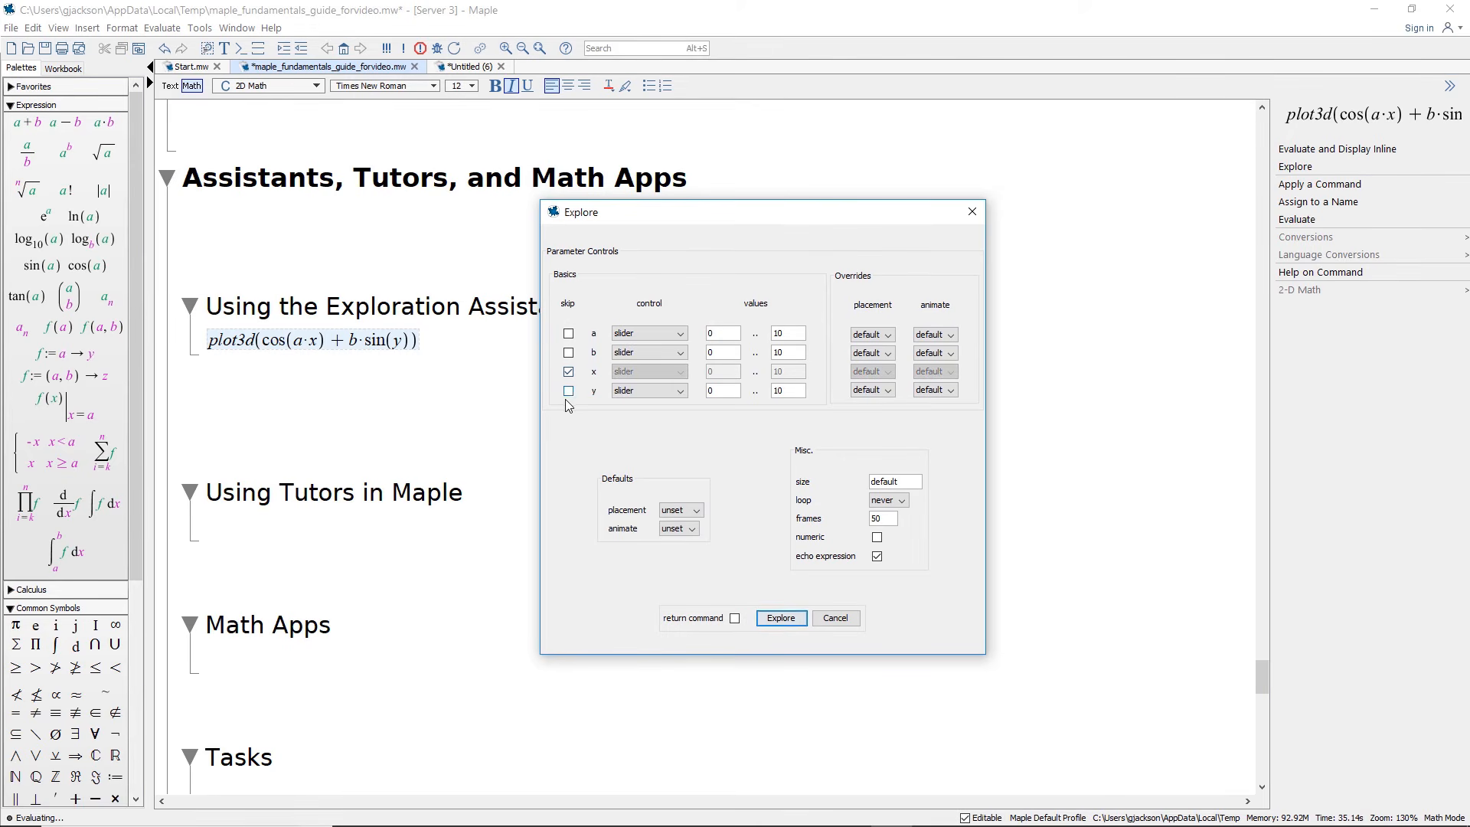
left_click(568, 392)
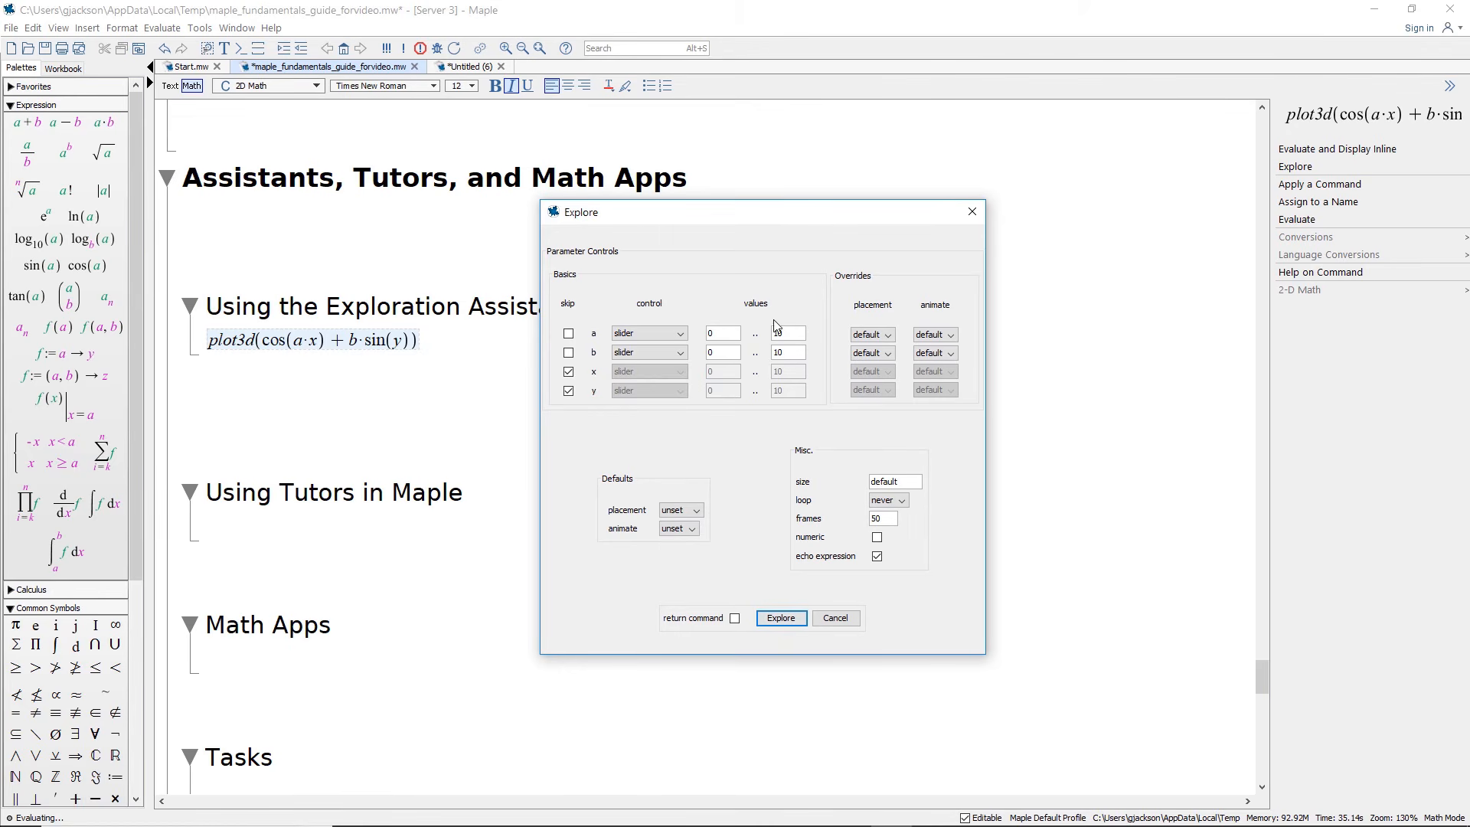
left_click(782, 619)
scroll(1105, 616, "up", 2)
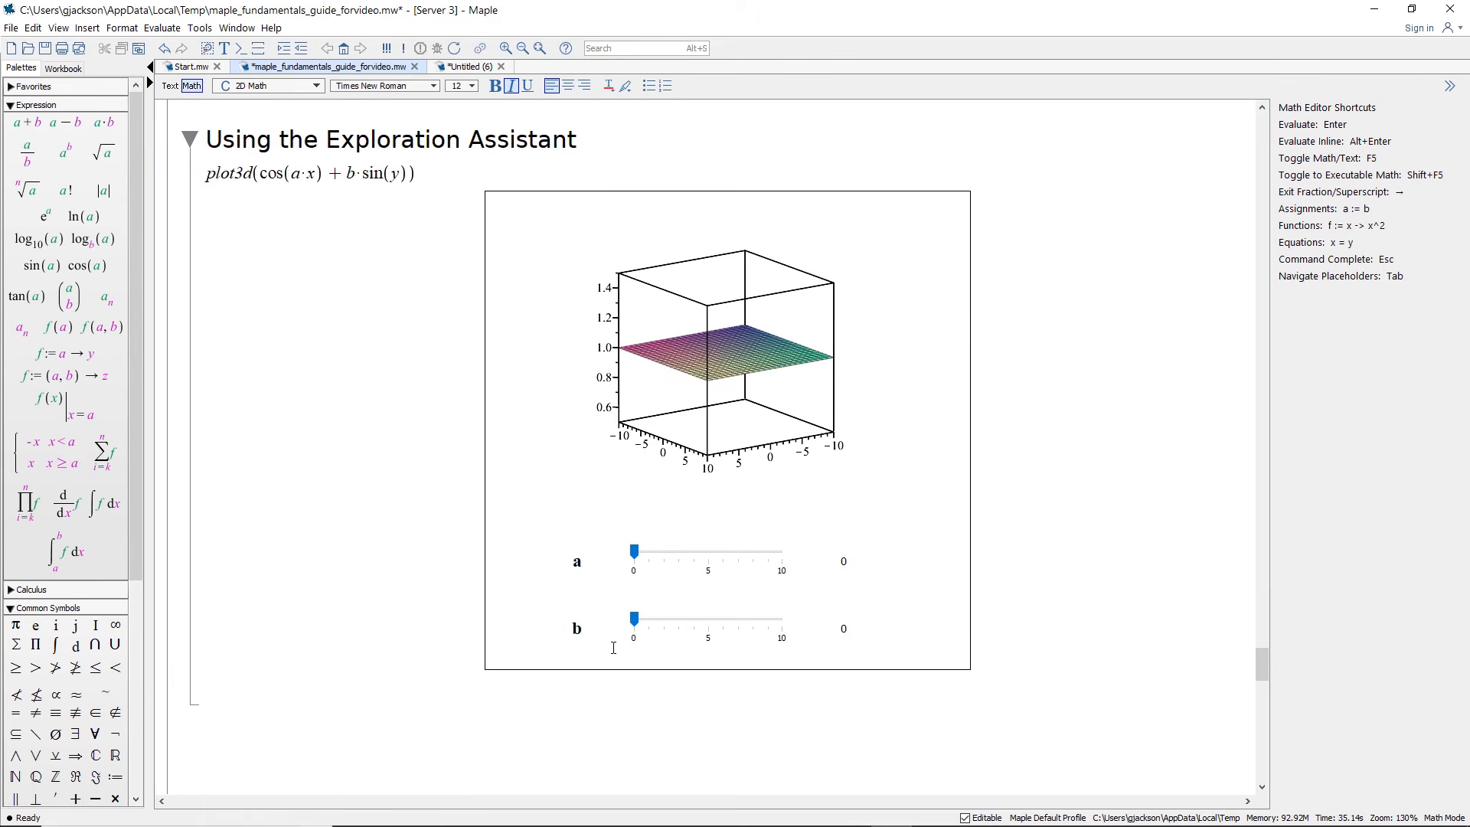
Step: Set parameter a to 1 and parameter b to 2 in the exploration of cos(a*x) + b*sin(y)
left_click(641, 555)
left_click_drag(641, 558, 649, 557)
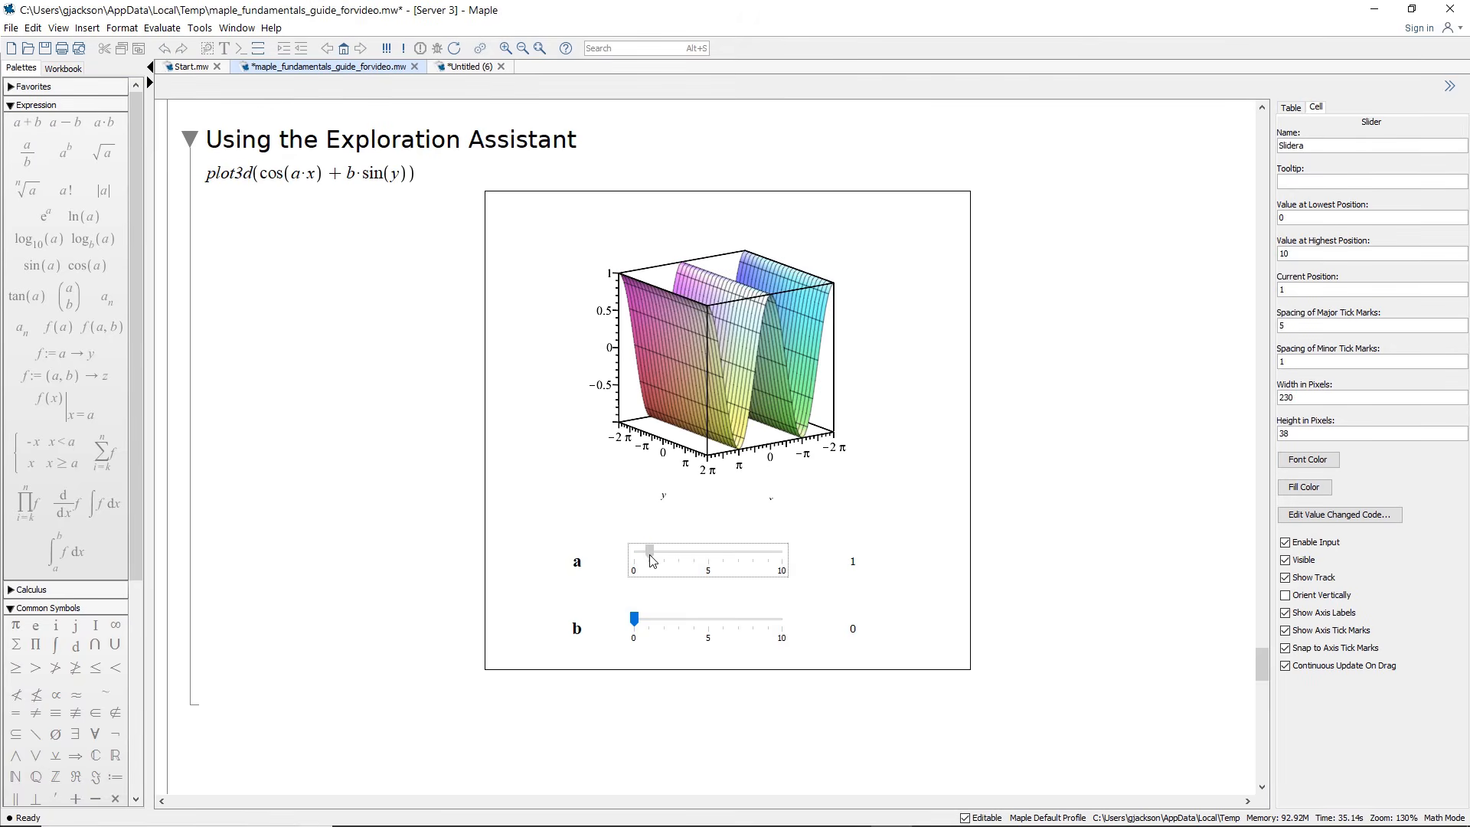
left_click_drag(635, 622, 662, 618)
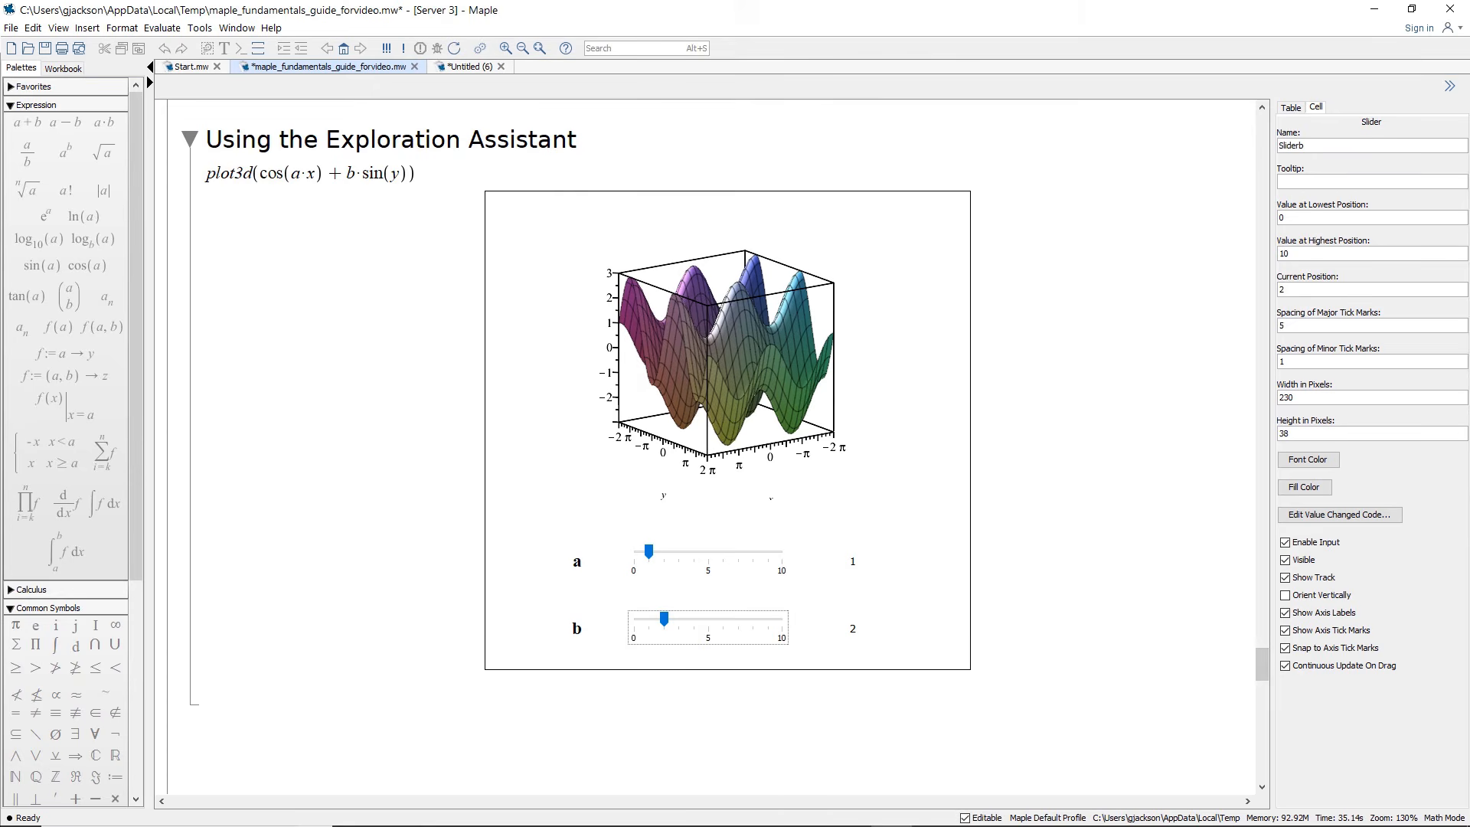
Step: Open the single-variable calculus Integration Methods tutor from the empty line in the "Using Tutors in Maple" section
scroll(1262, 675, "down", 1)
scroll(1262, 675, "down", 5)
left_click(252, 459)
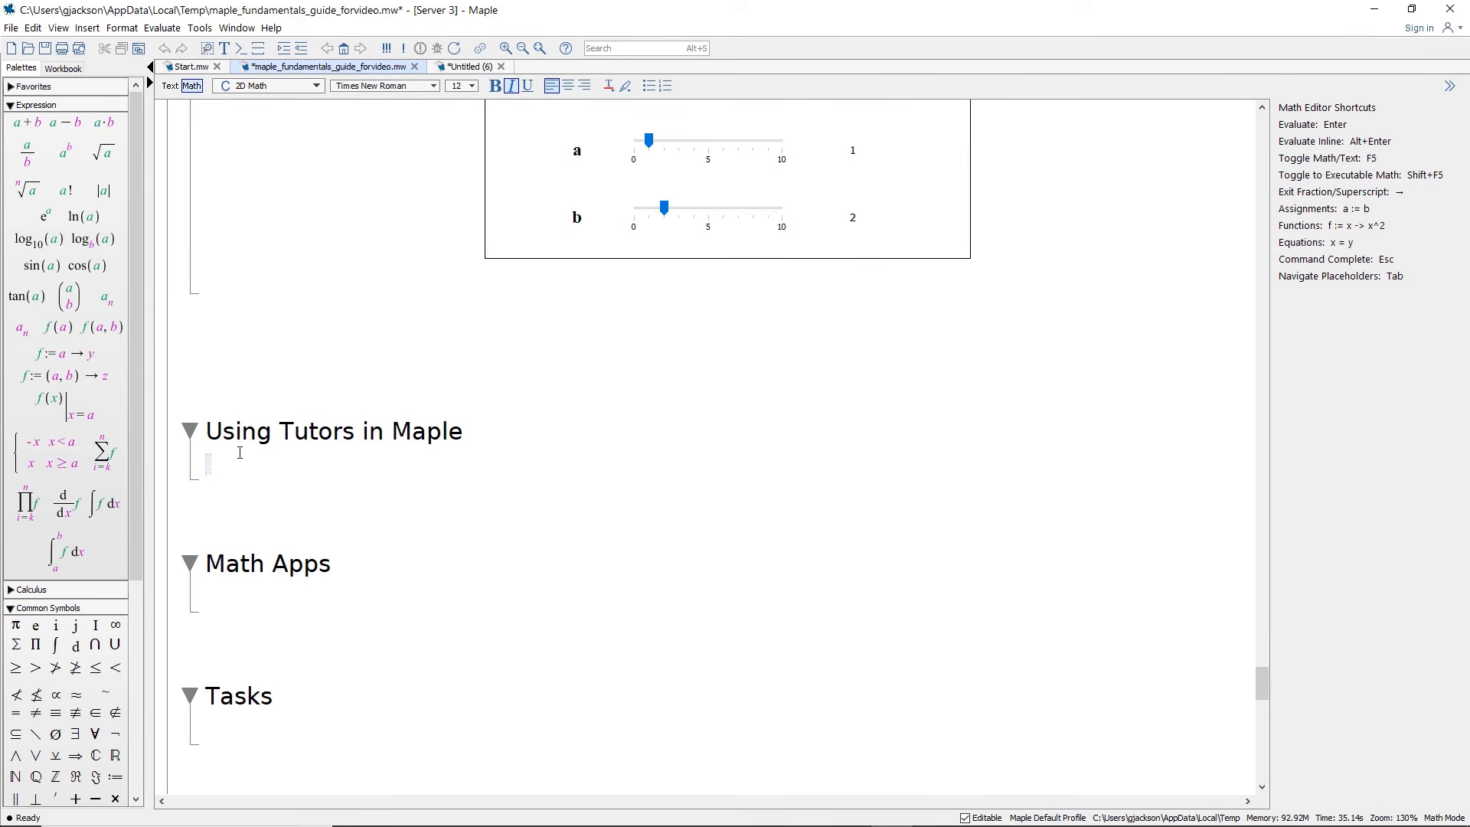
left_click(205, 29)
mouse_move(232, 88)
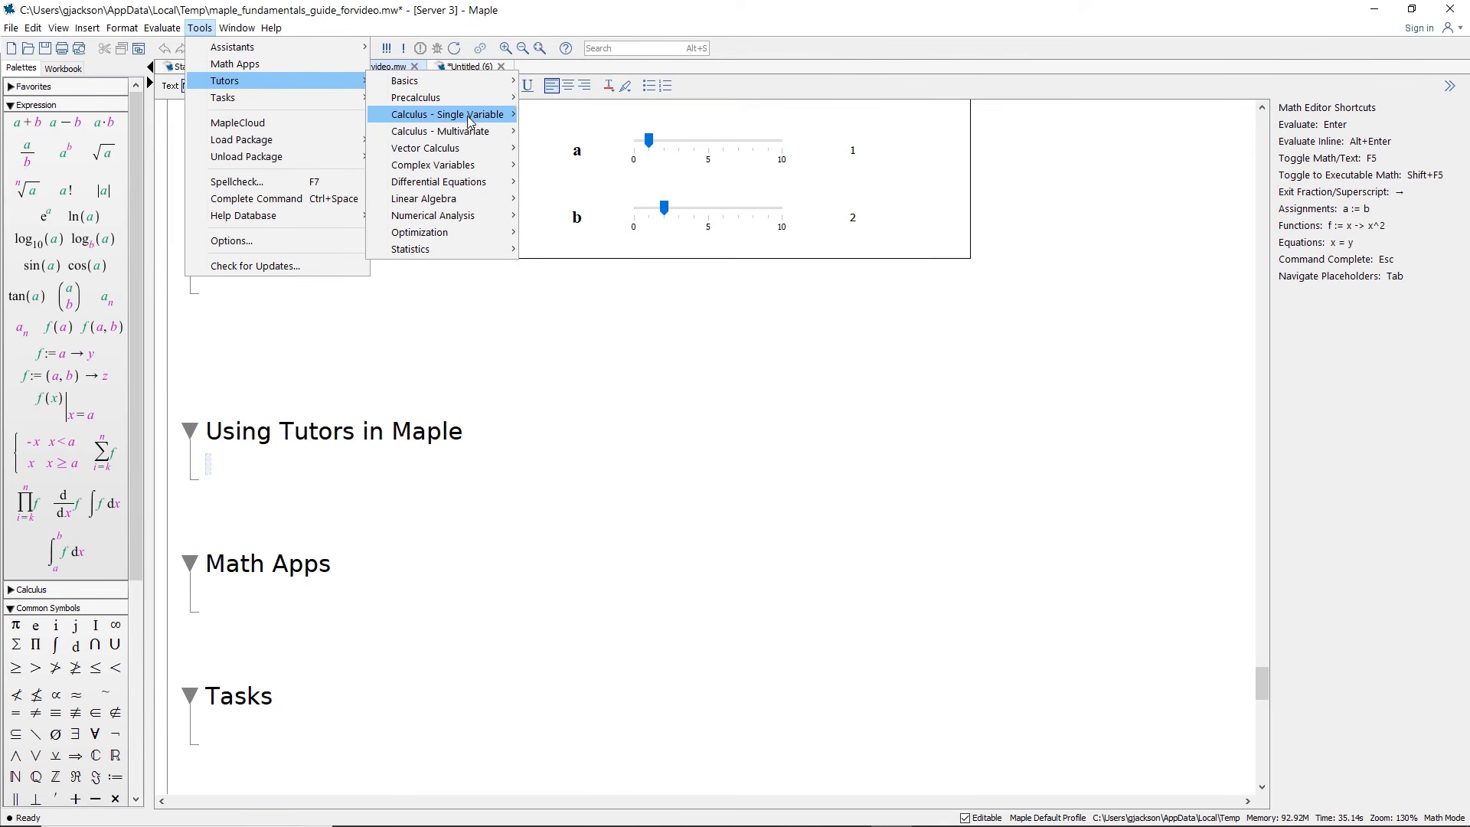
mouse_move(469, 122)
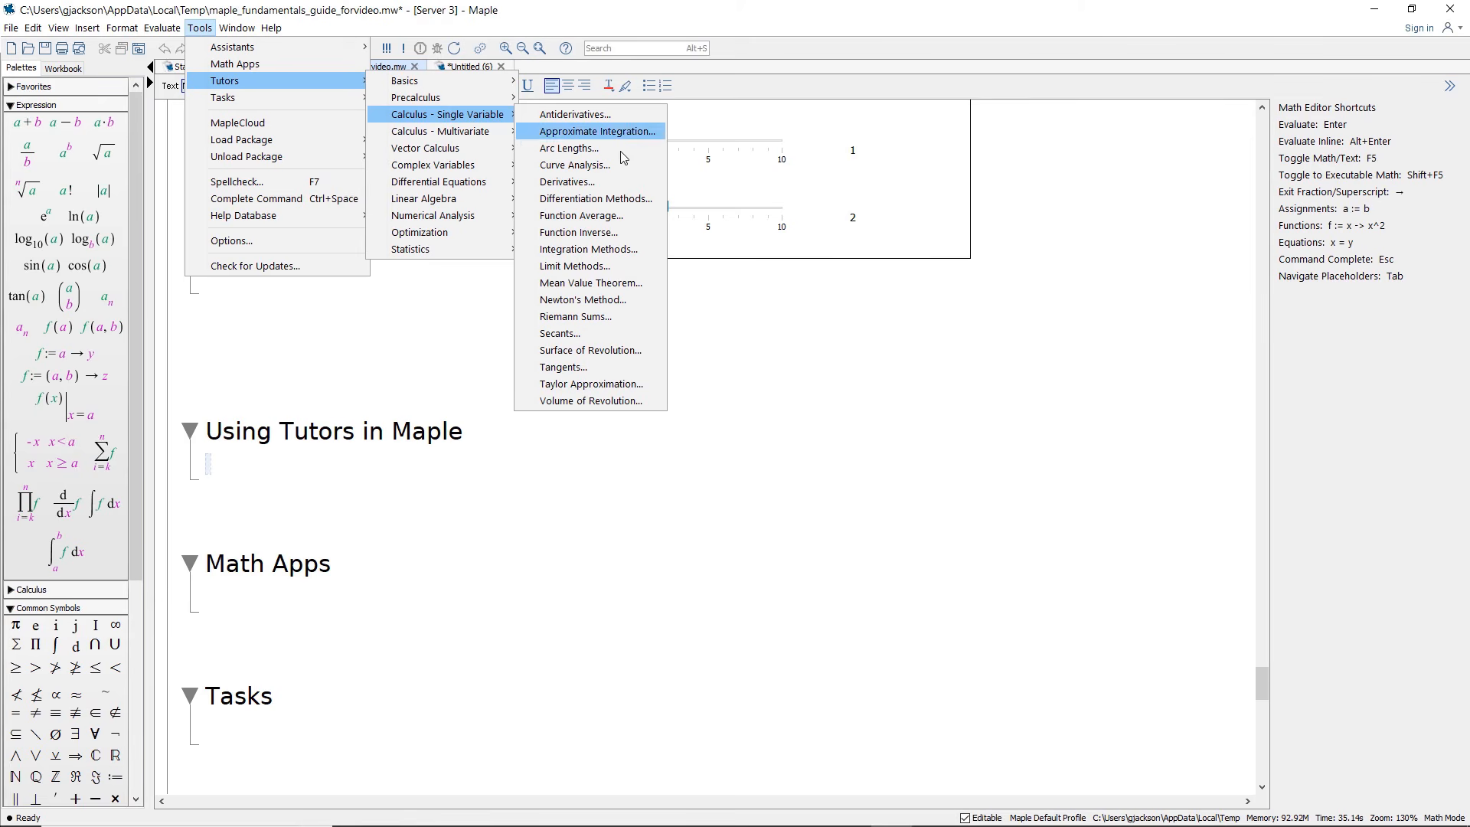
left_click(613, 238)
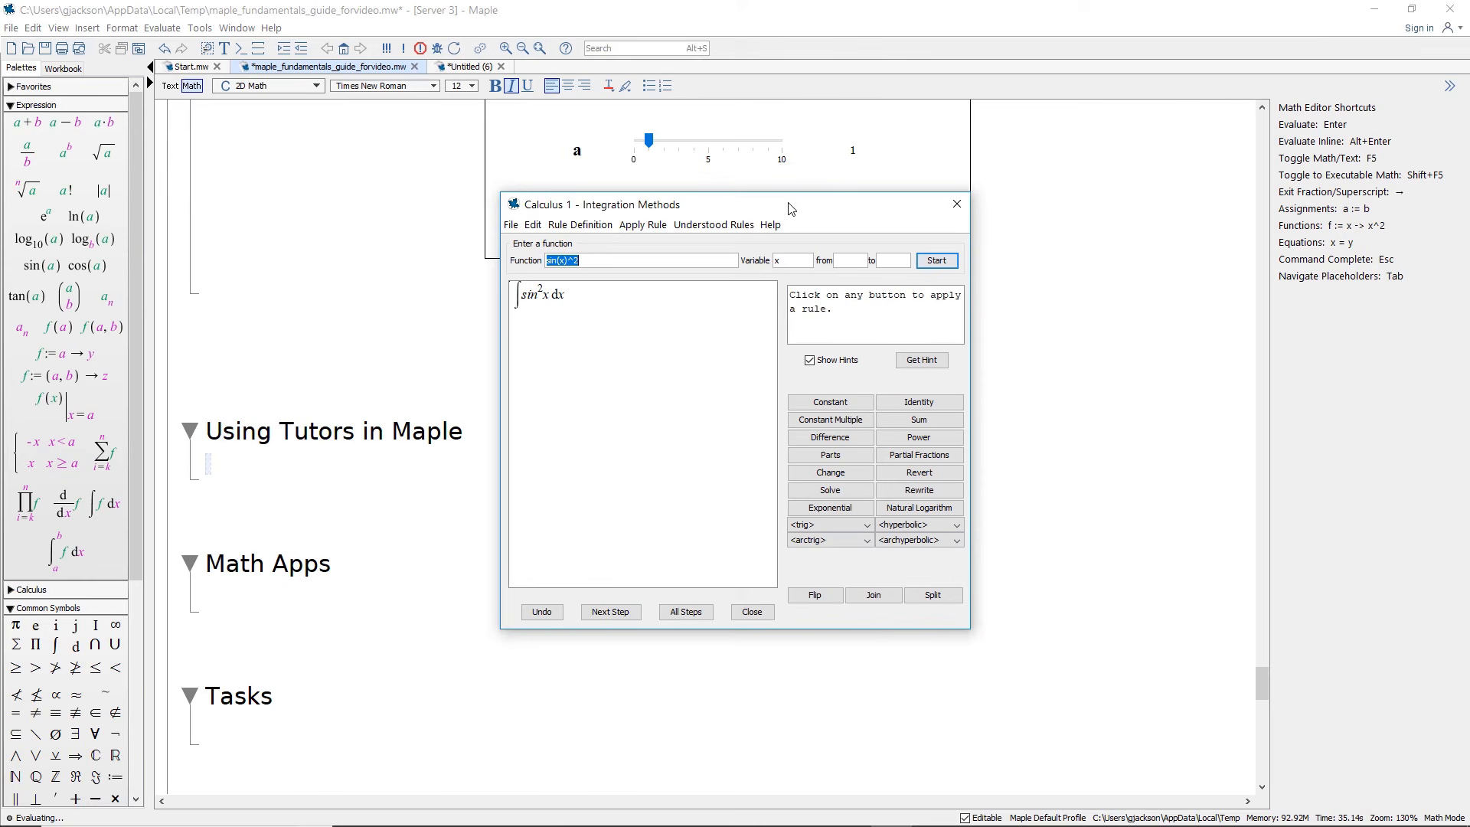
Step: Get a hint for integrating sin(x)^2 in the tutor and work through the integral one step at a time until it is solved
left_click(627, 255)
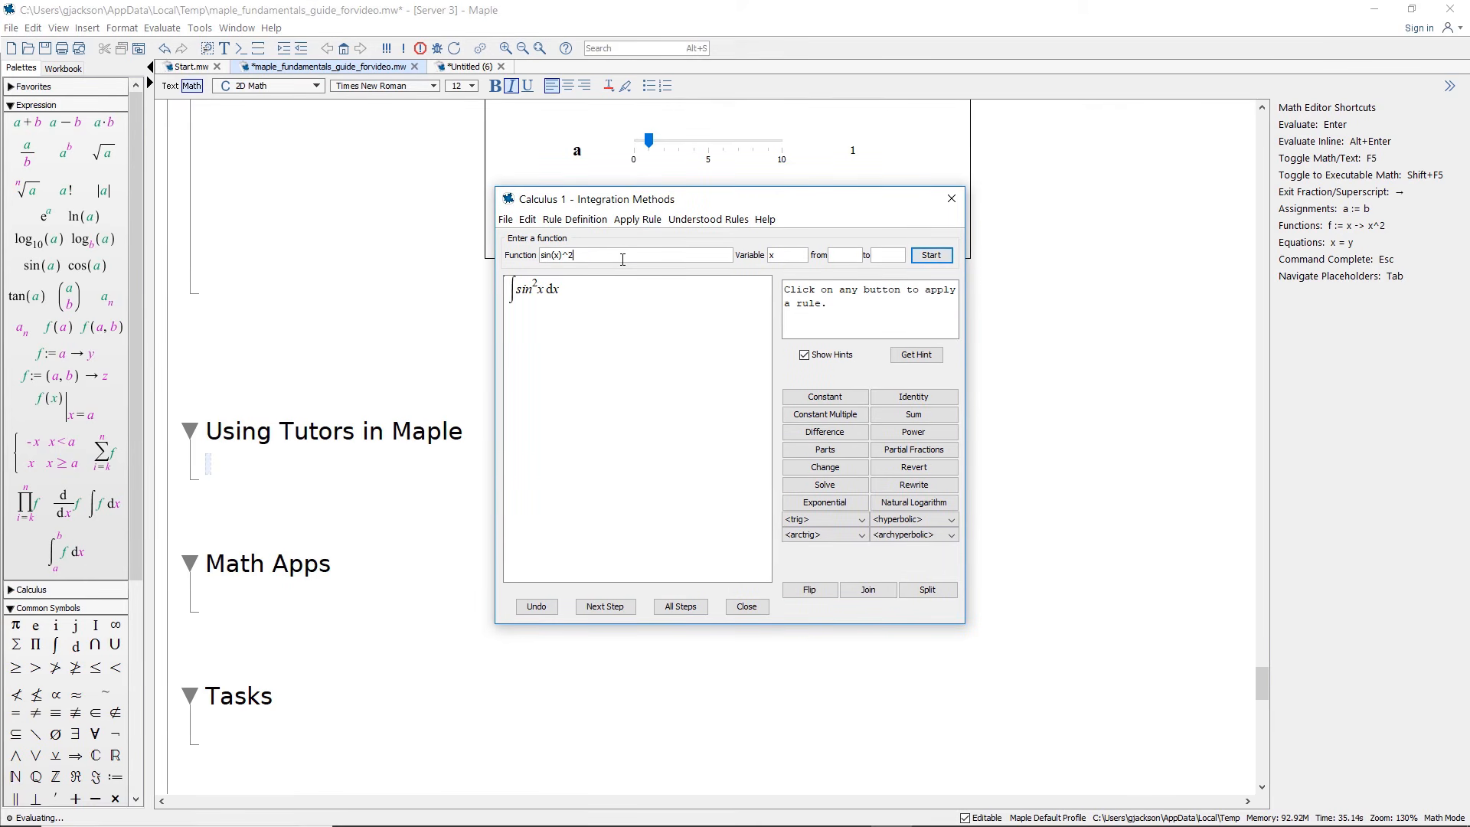
left_click(927, 360)
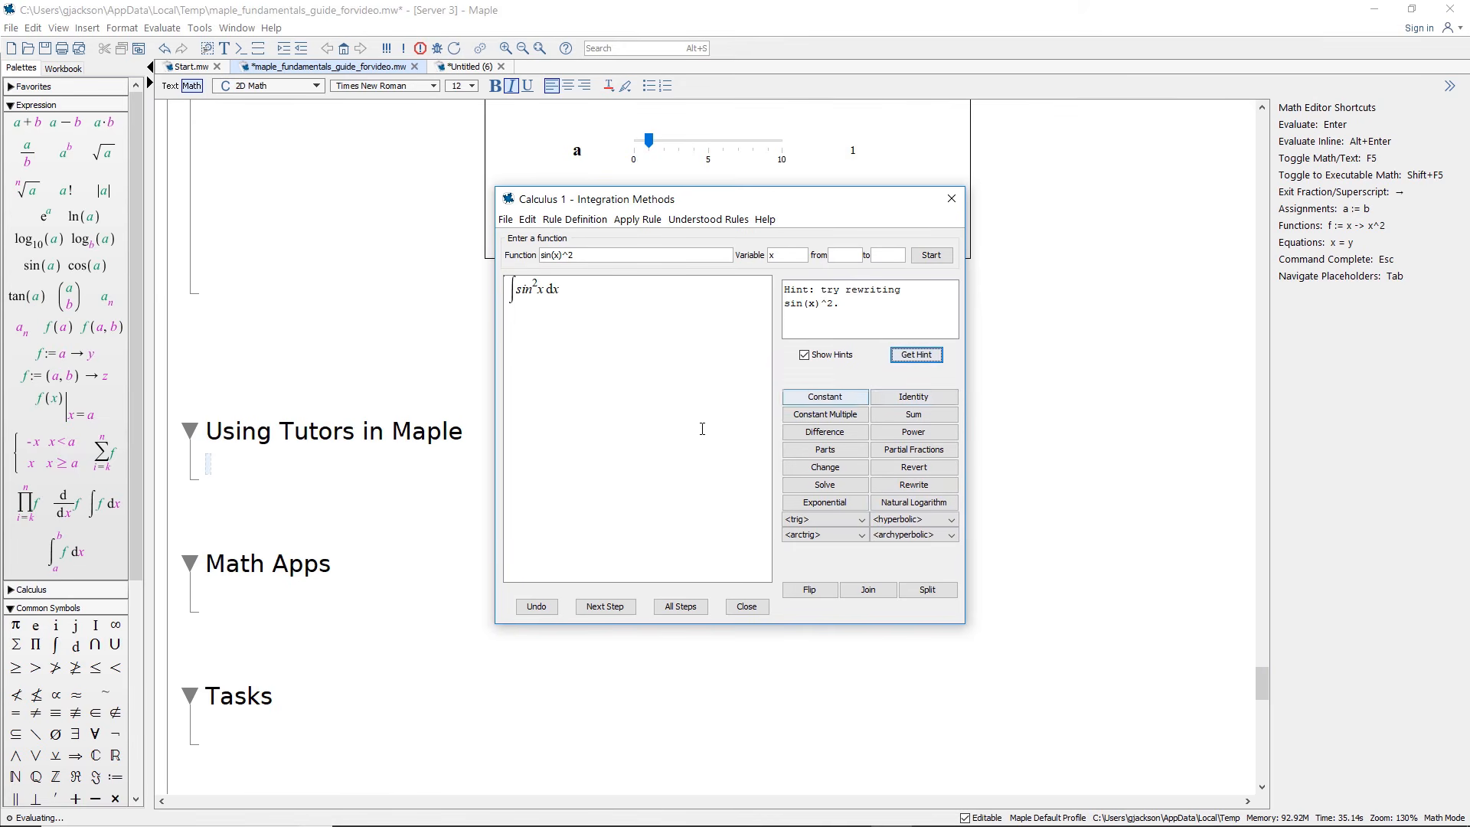
left_click(618, 612)
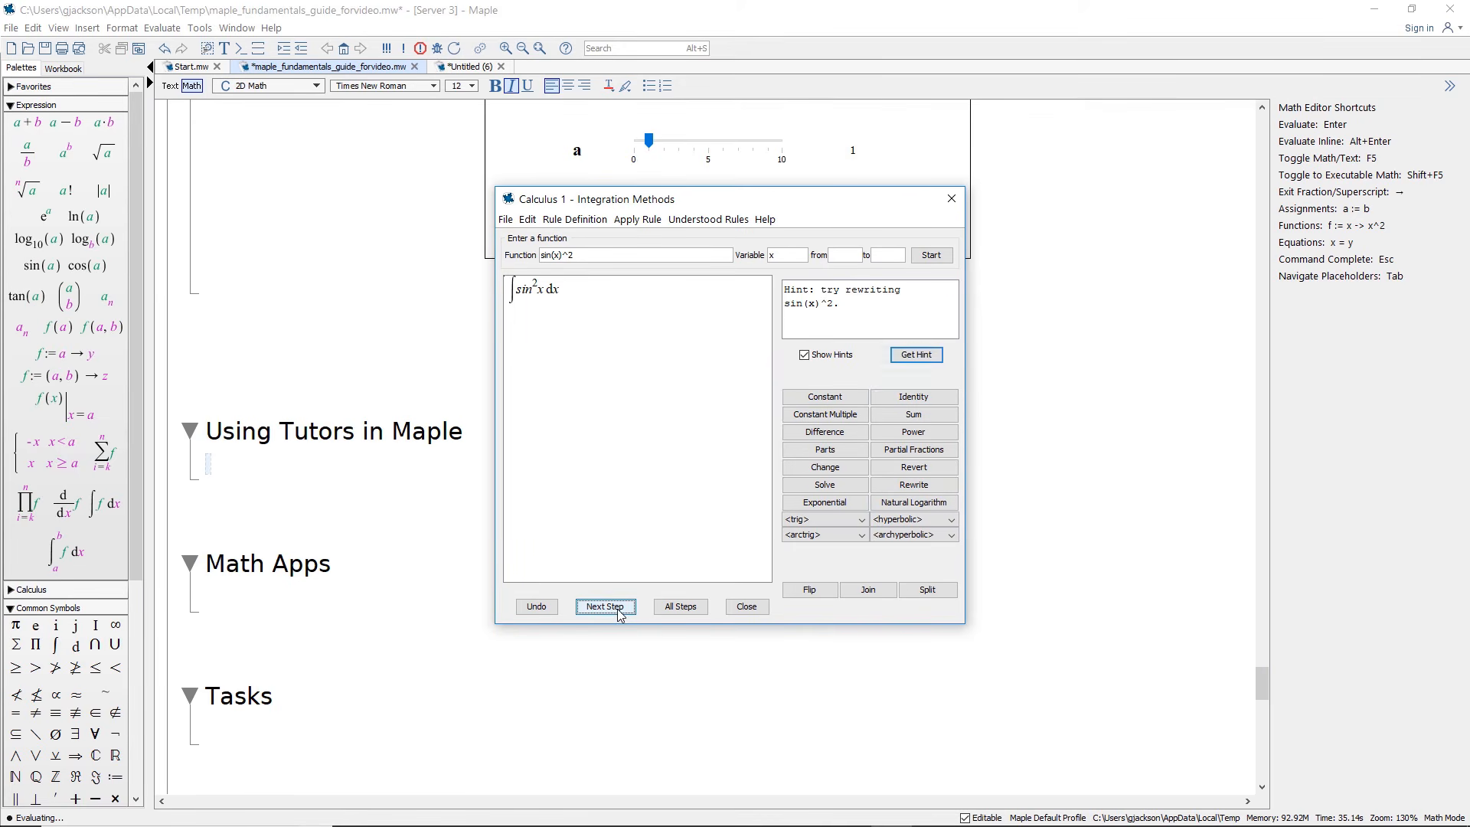
left_click(619, 613)
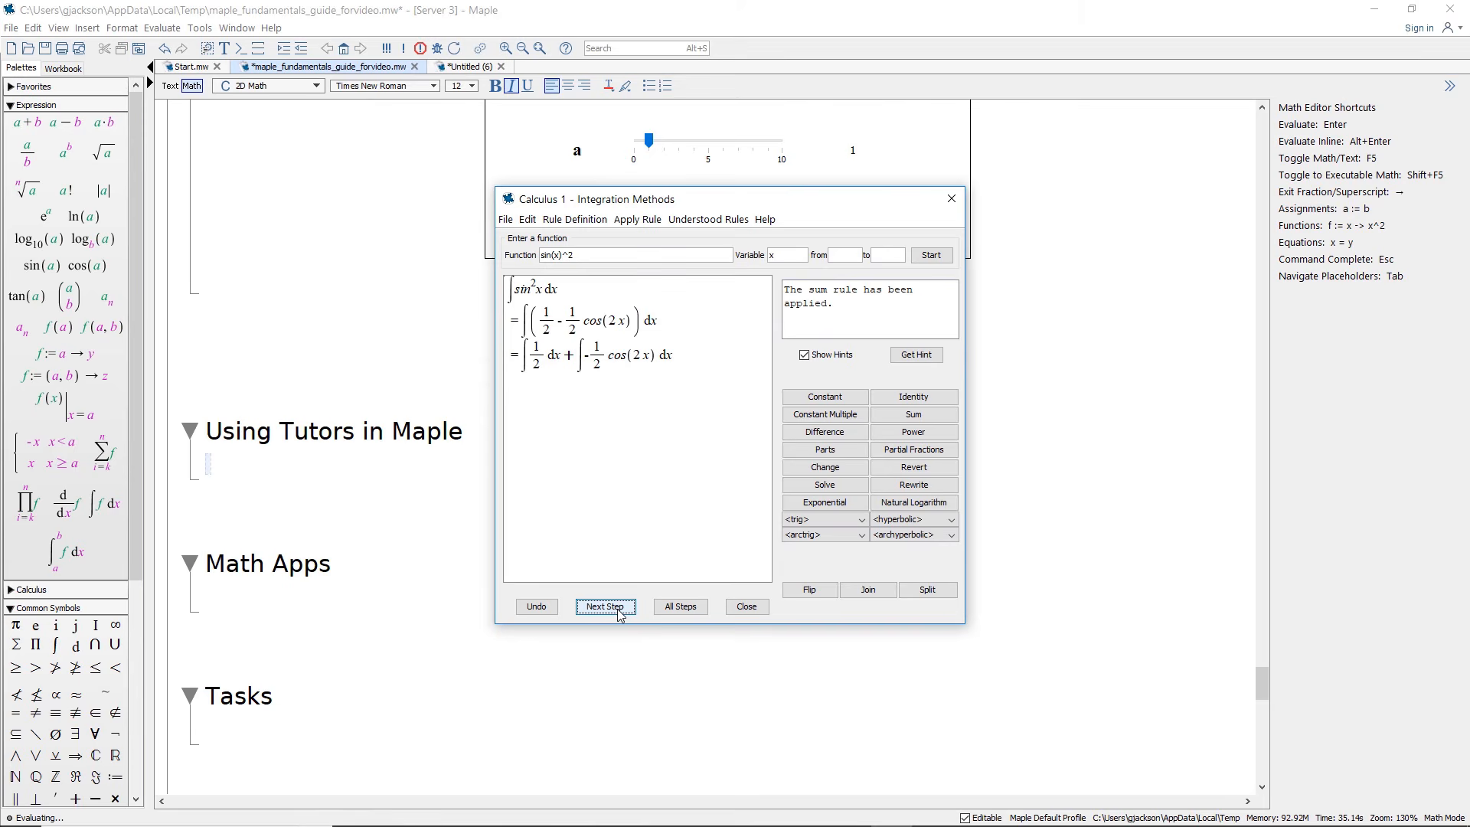
left_click(618, 612)
left_click(619, 612)
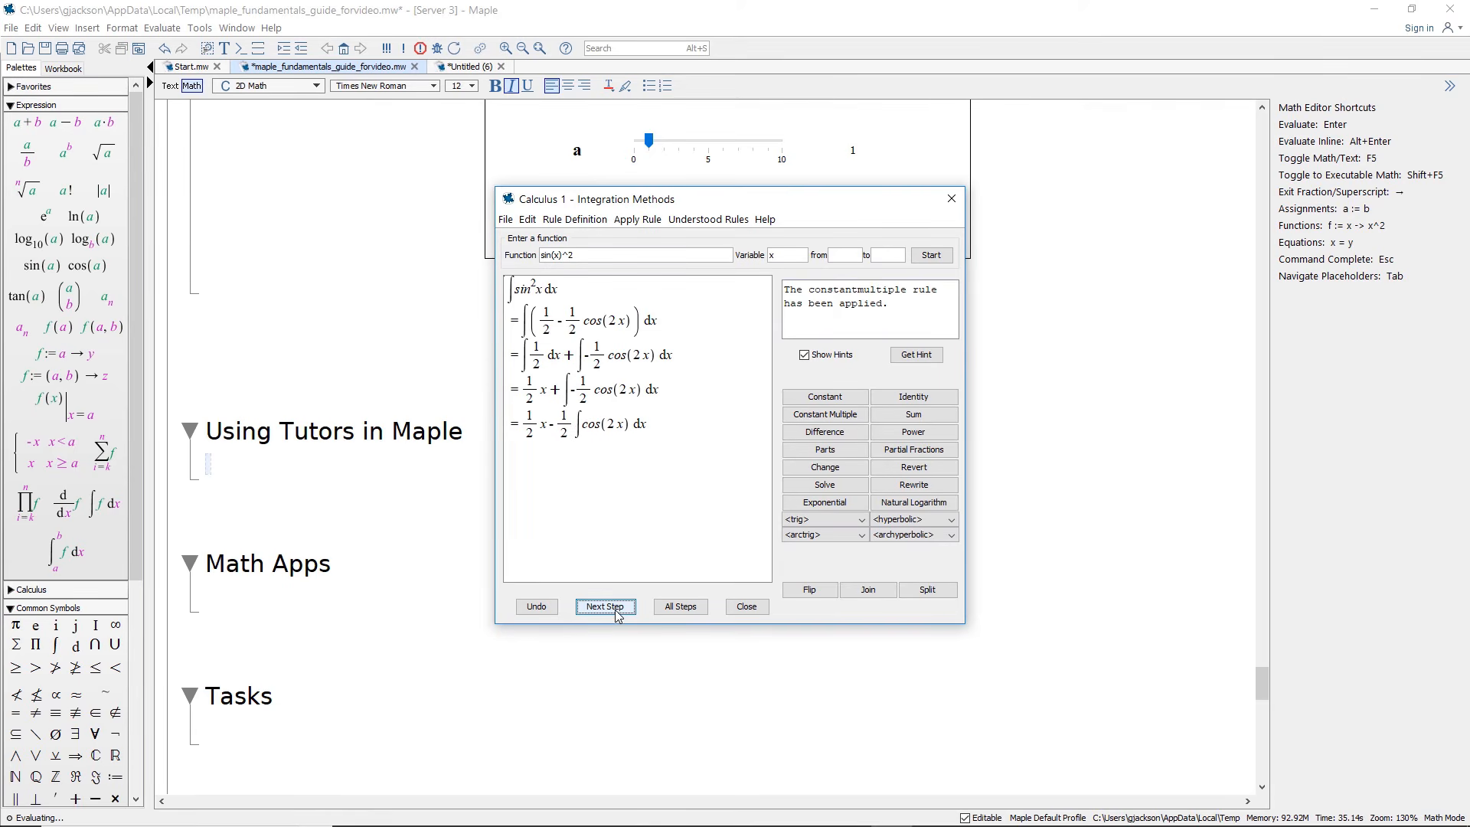
left_click(617, 612)
left_click(617, 612)
left_click(616, 613)
left_click(615, 614)
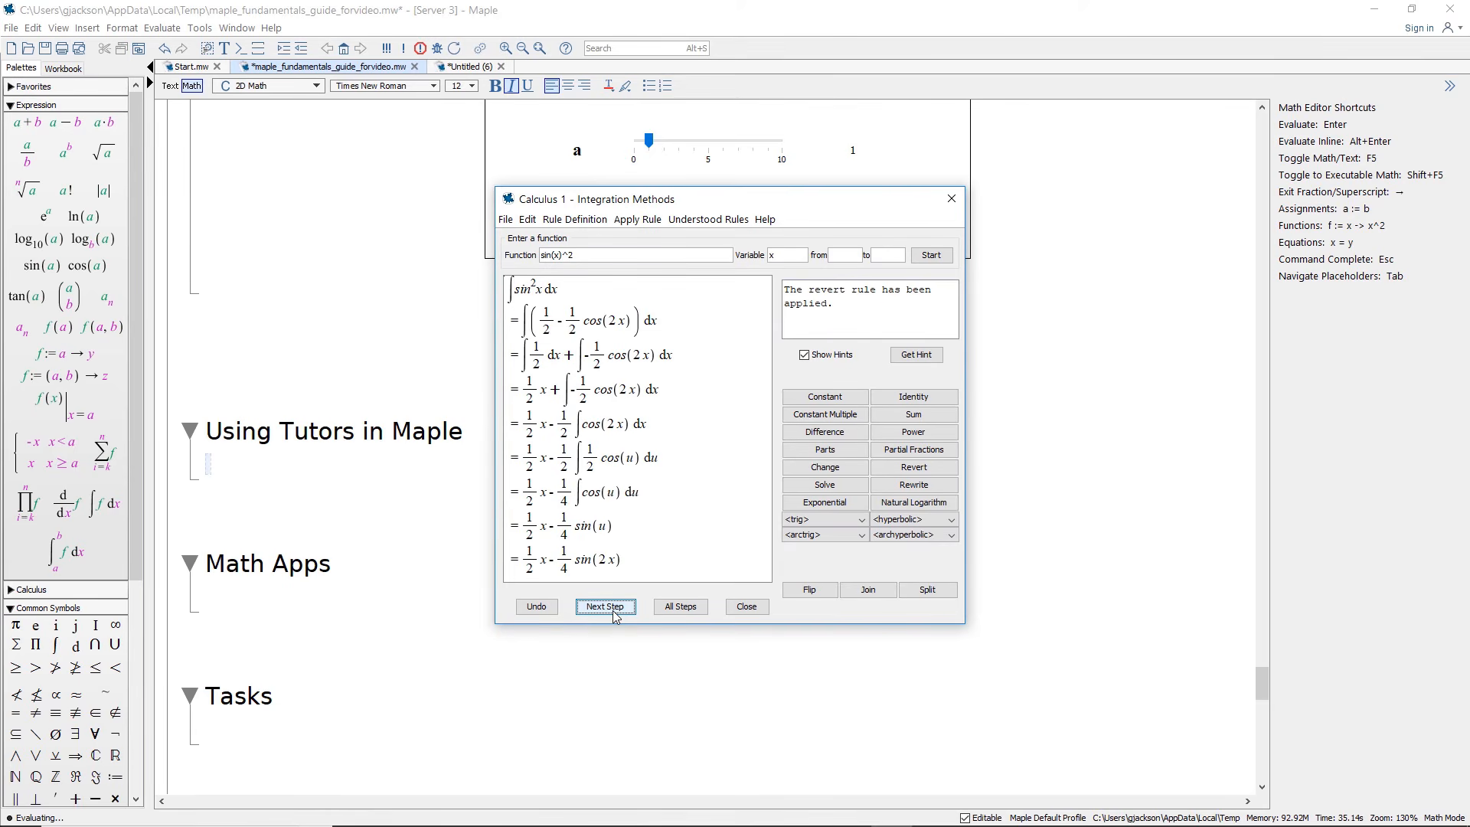
Step: Request all steps of the sin(x)^2 integration and close the tutor to return the worked solution to the document
left_click(675, 610)
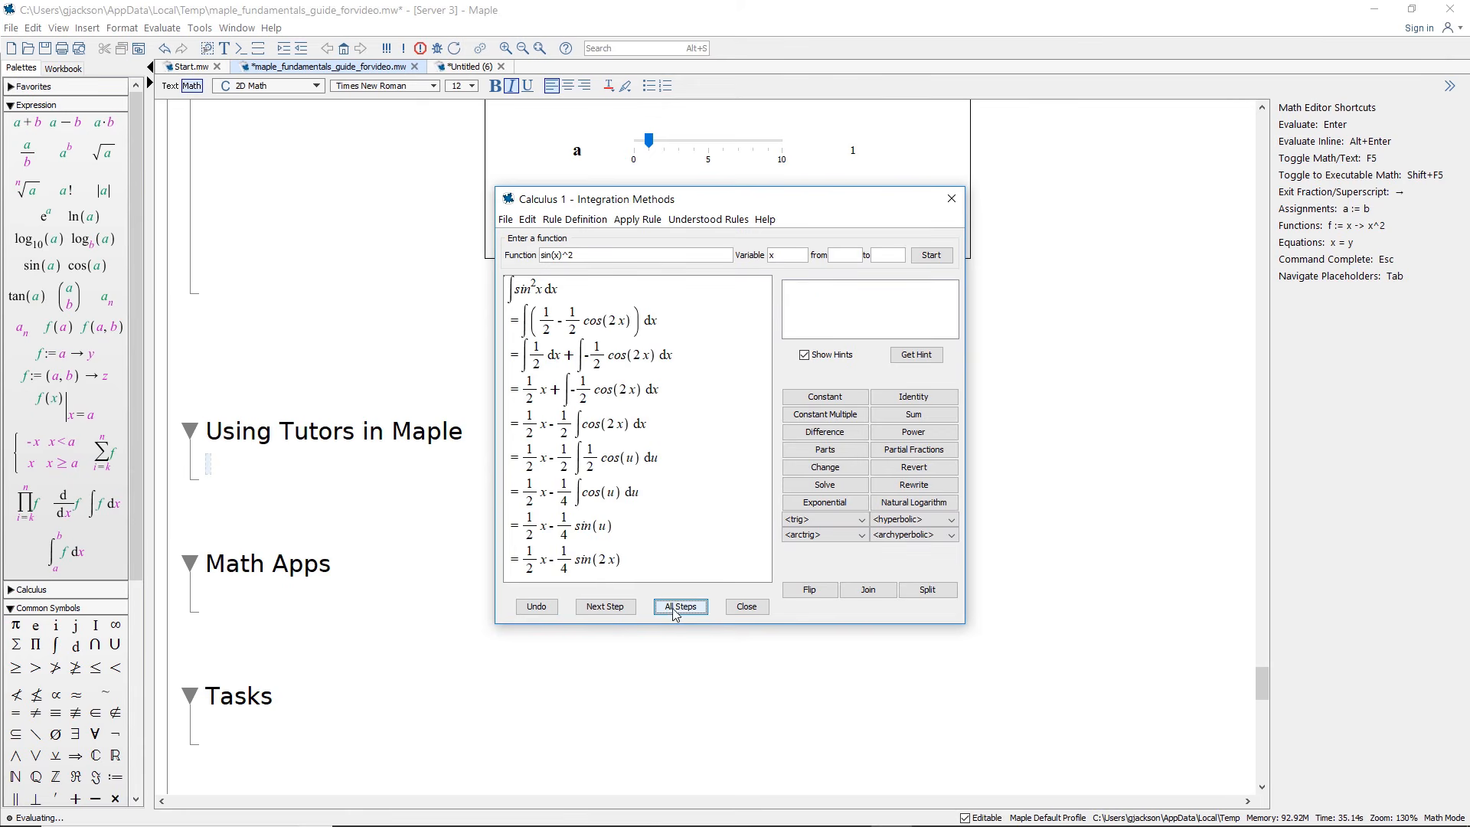
left_click(747, 607)
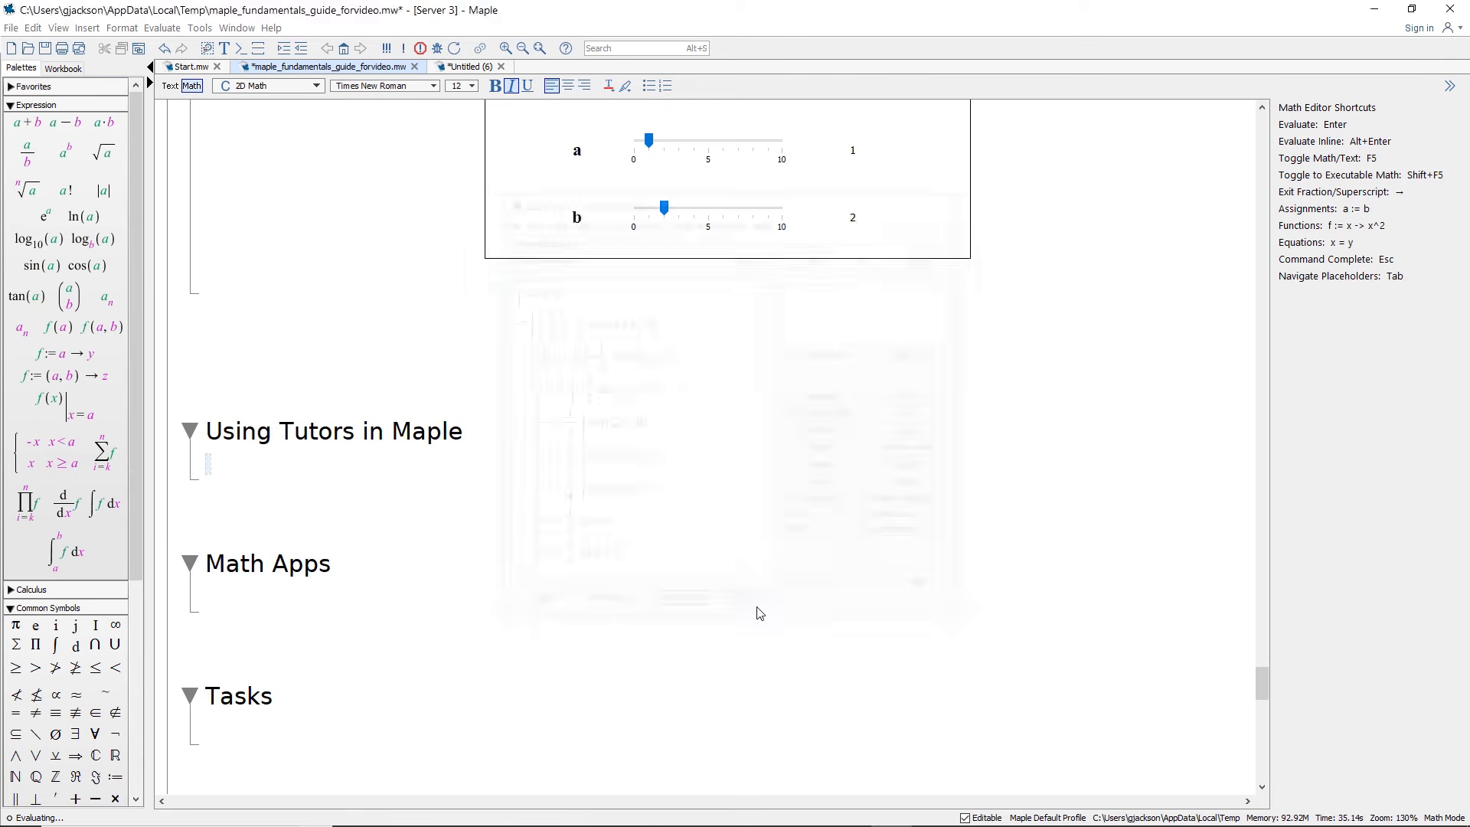
scroll(747, 582, "down", 3)
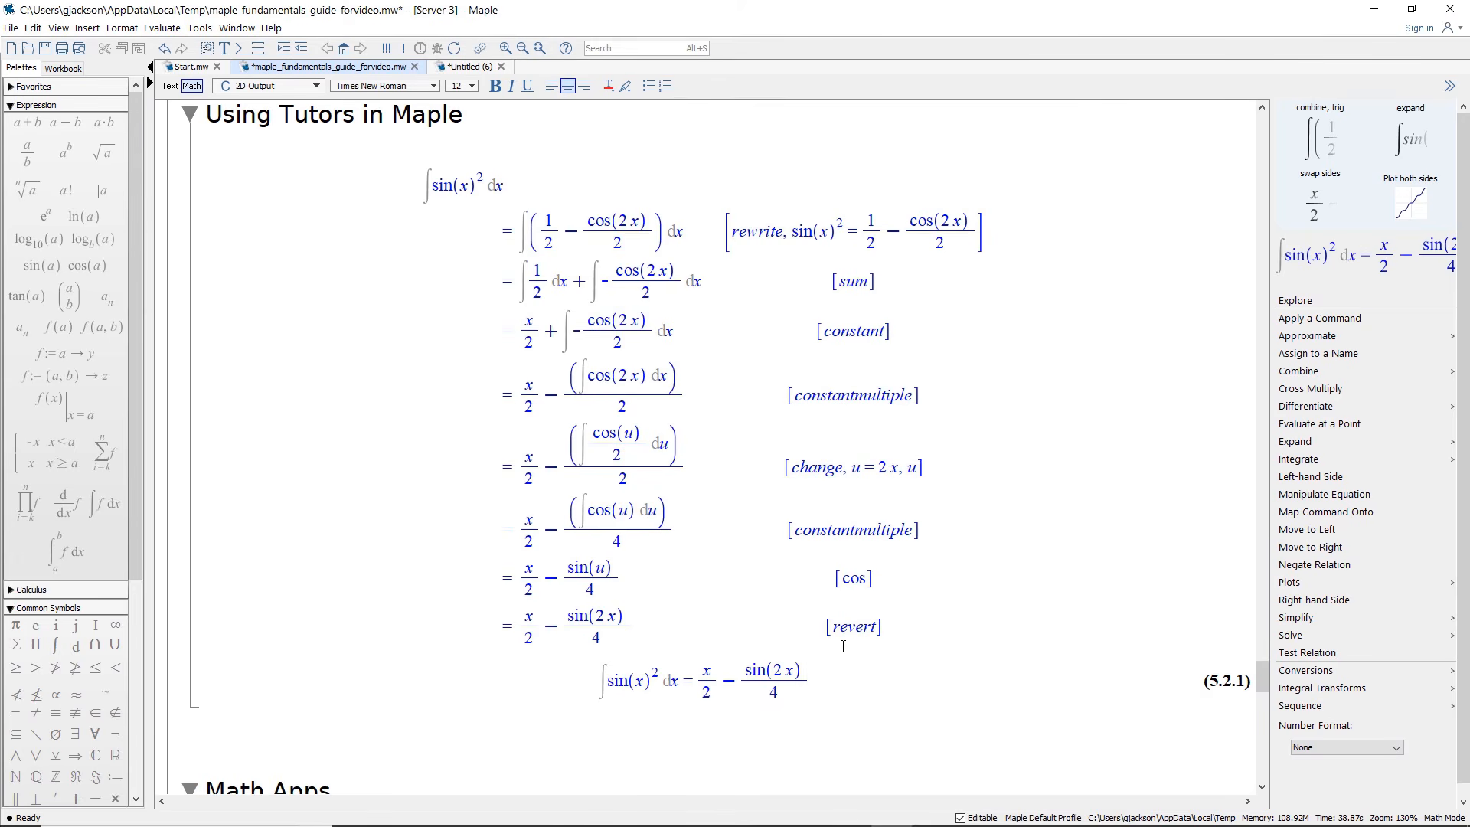
Step: From the "Math Apps" section, open the Math Apps guide and launch the Conic Sections app under Algebra & Geometry
scroll(827, 648, "down", 3)
scroll(561, 650, "down", 4)
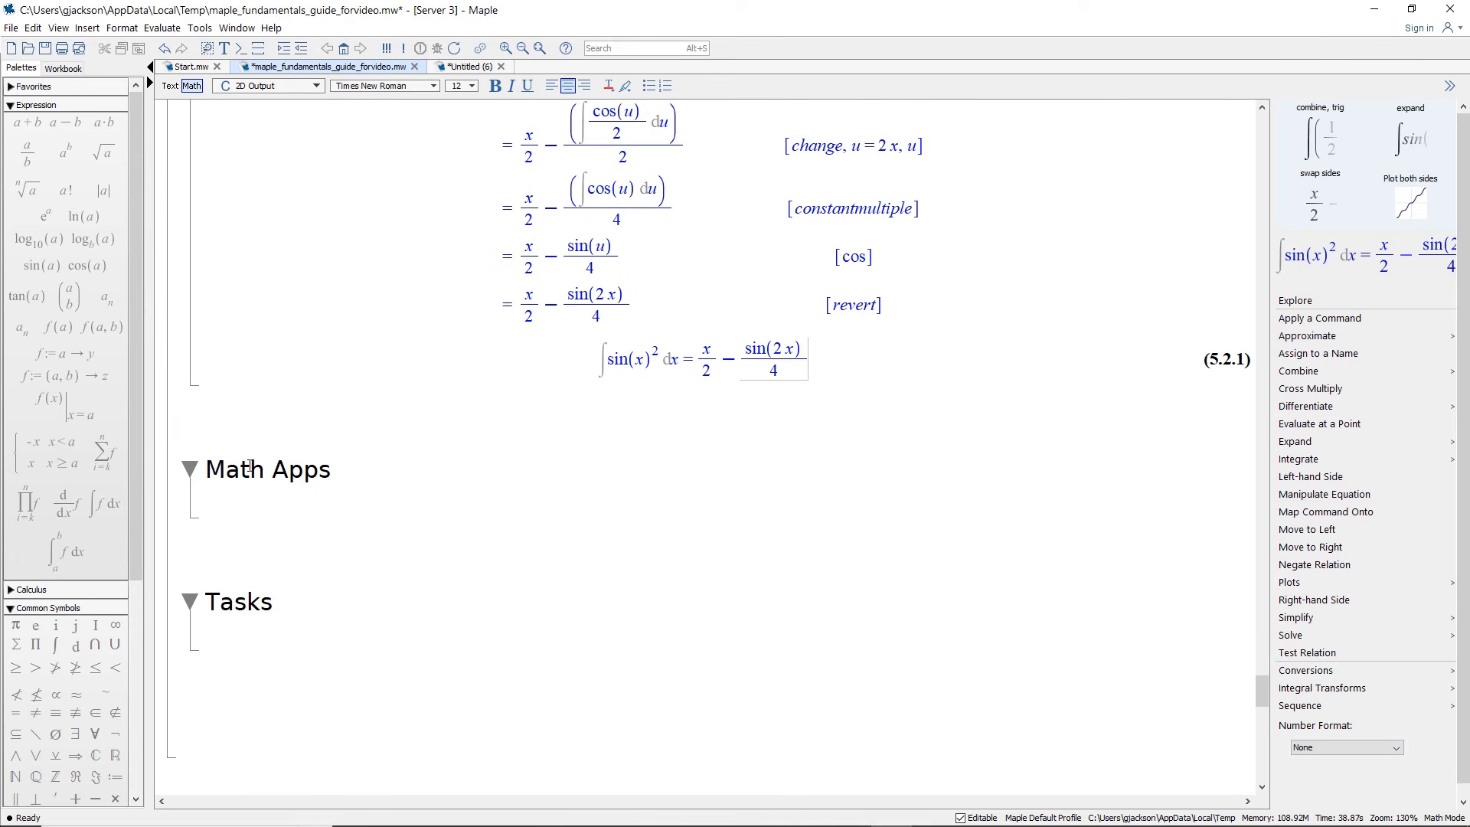
left_click(241, 474)
left_click(243, 493)
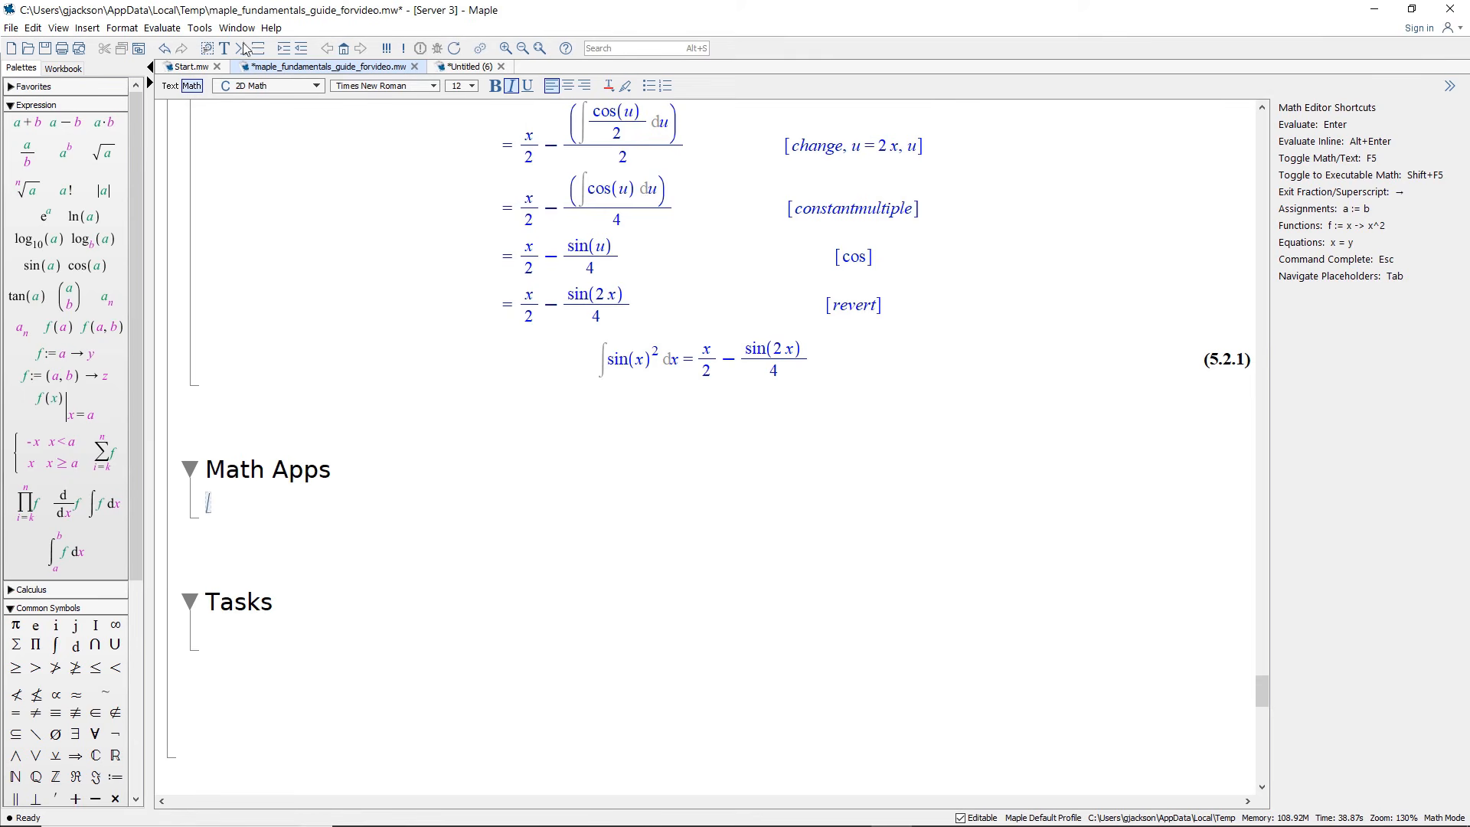
left_click(206, 34)
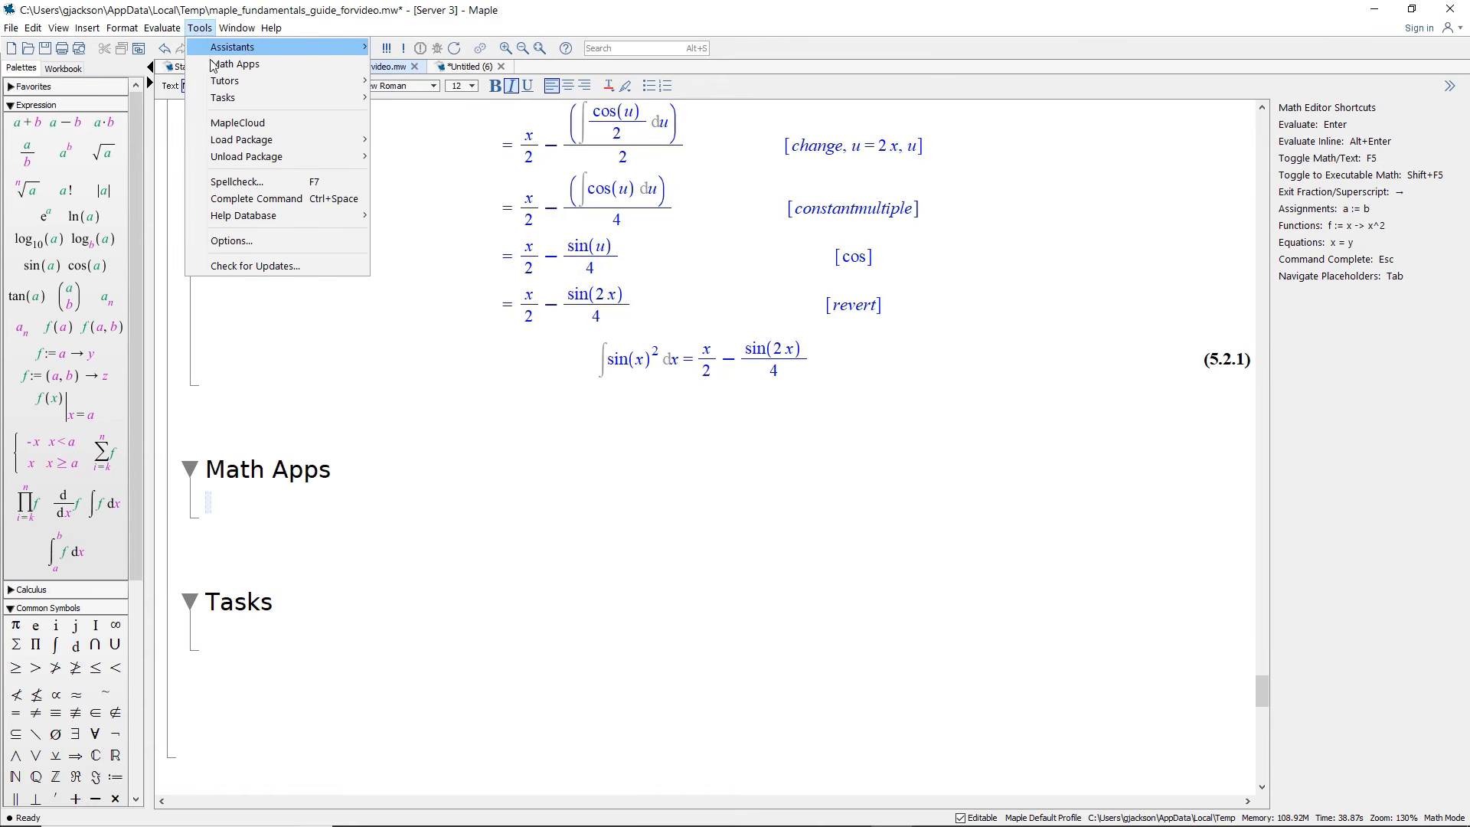
left_click(230, 62)
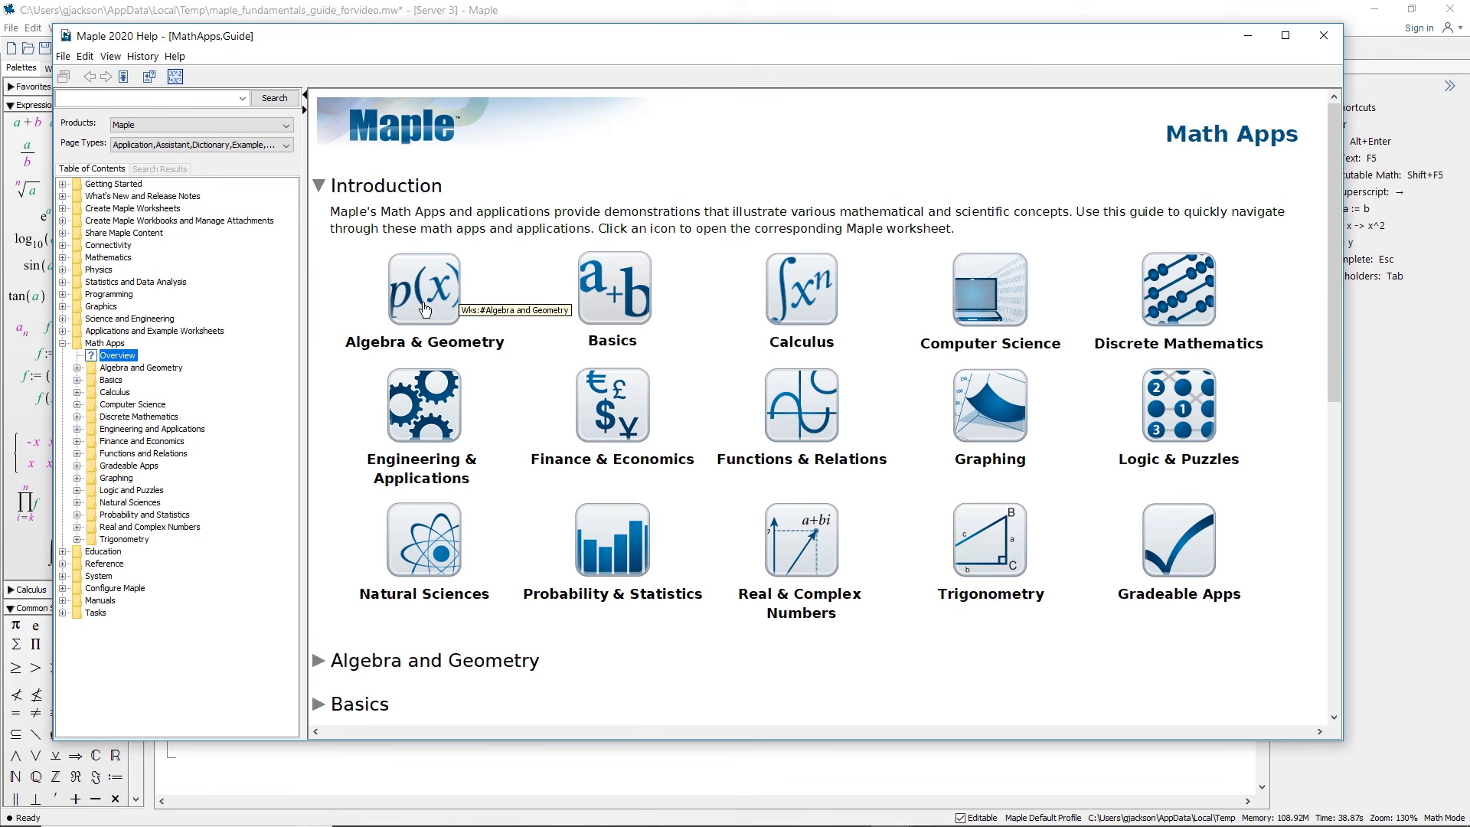
left_click(424, 309)
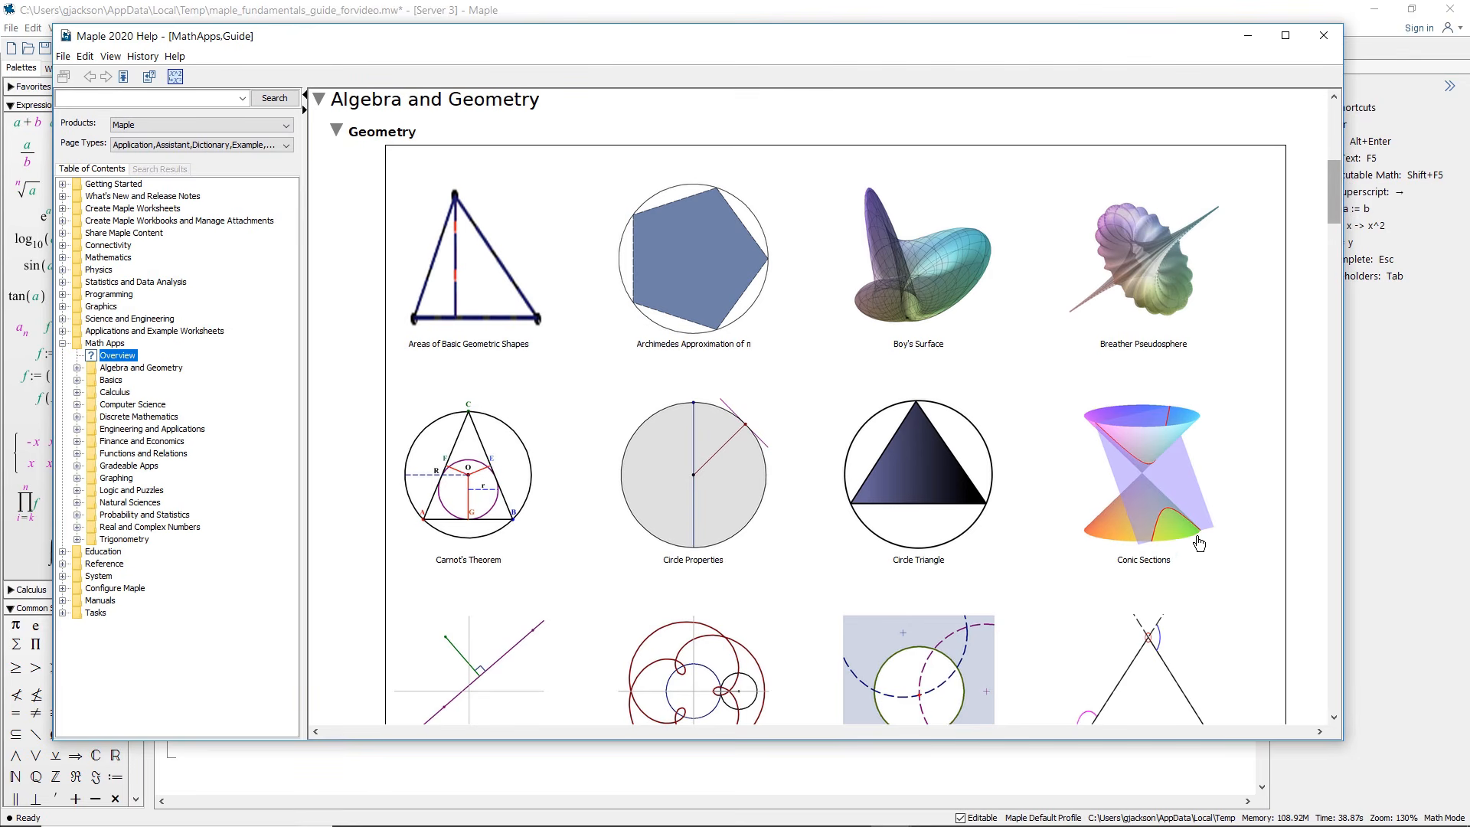
left_click(1162, 531)
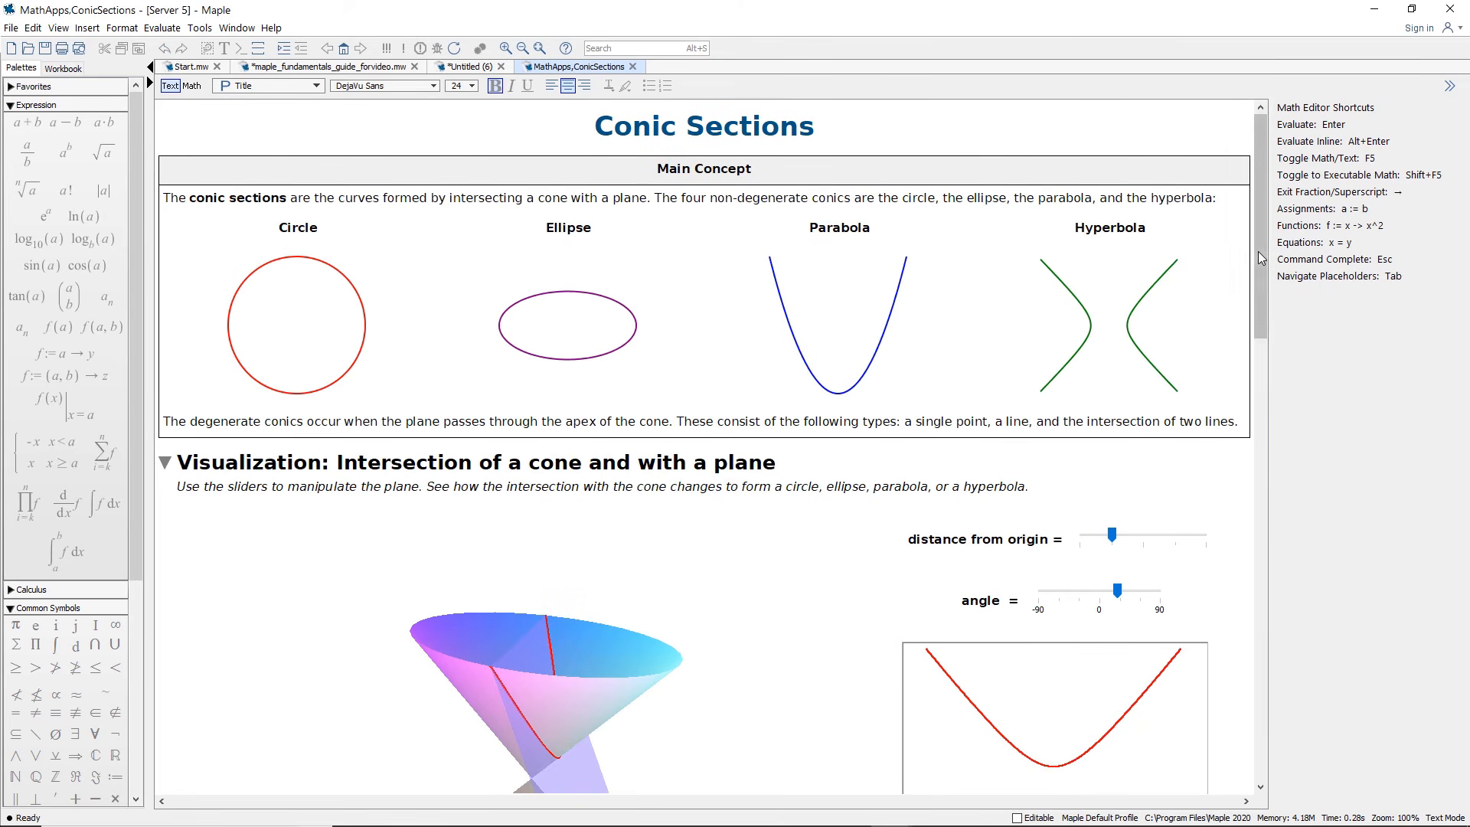
Step: Set the plane's angle to about -20 in the cone and plane intersection visualization
scroll(1261, 278, "down", 3)
left_click_drag(1262, 296, 1260, 361)
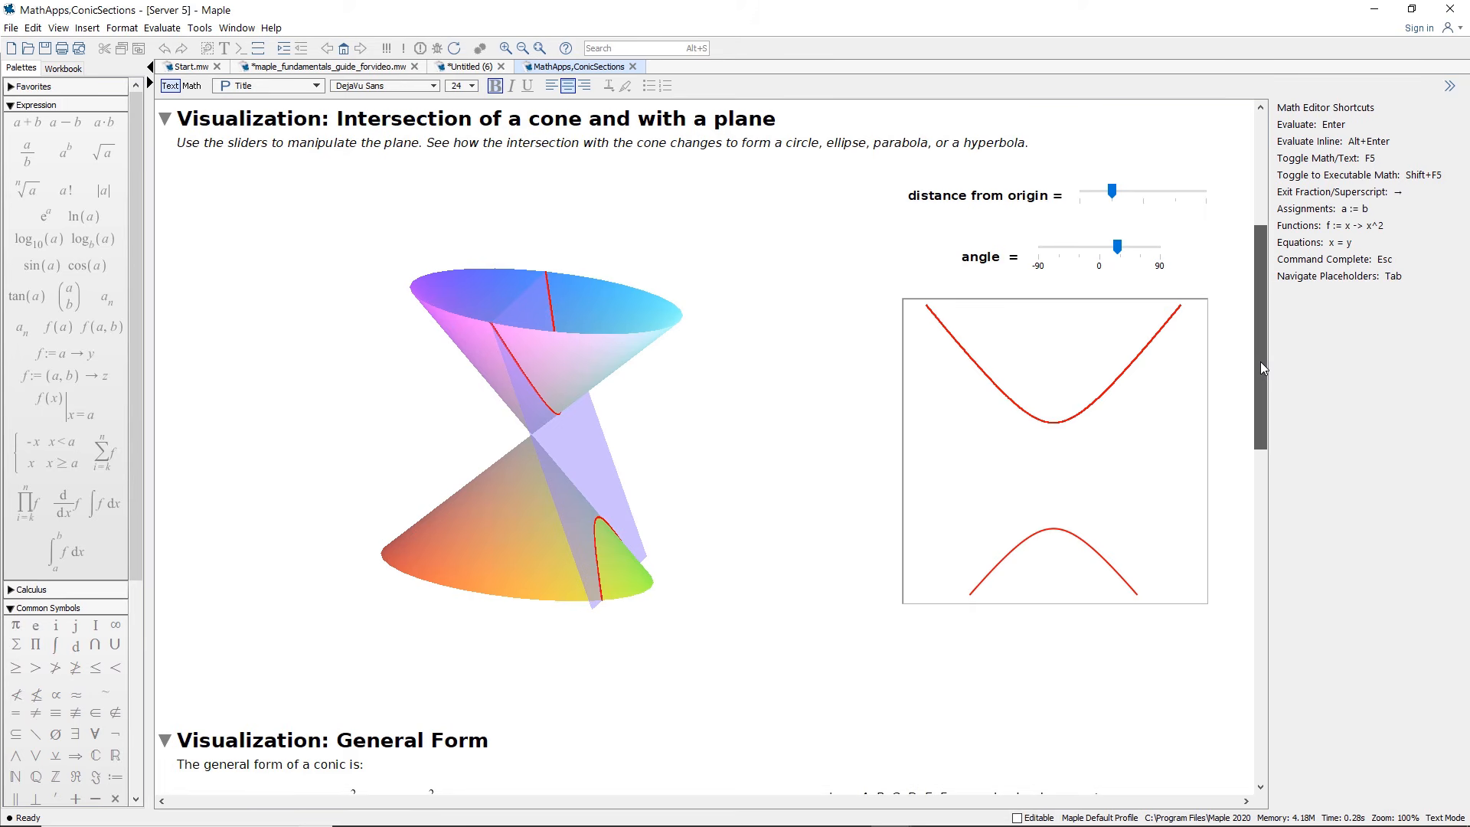
left_click_drag(1109, 192, 1086, 254)
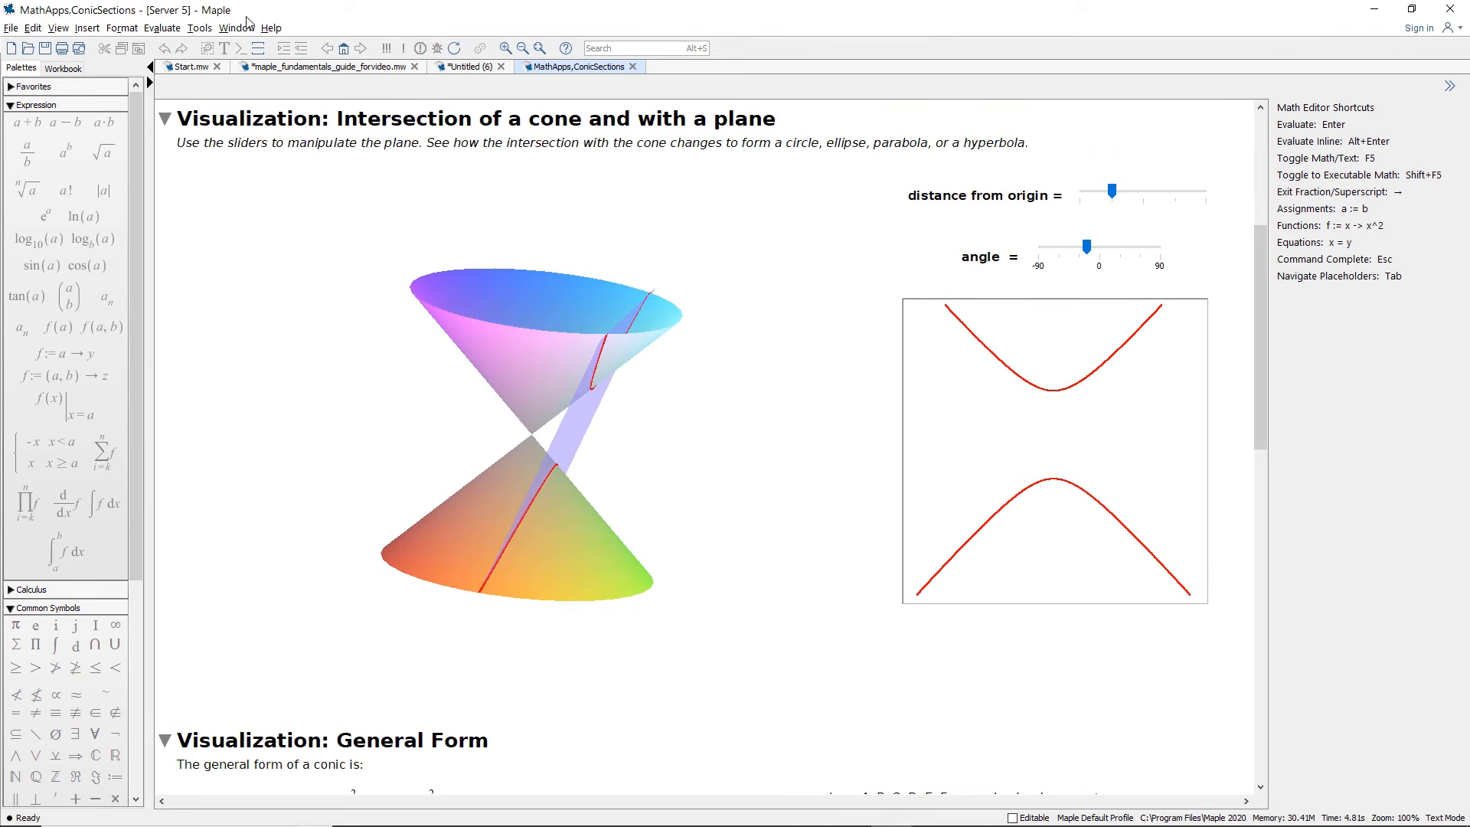
Step: Reopen the Math Apps guide and launch the Solids of Revolution: Volumes by Disks app from the Calculus category
left_click(200, 28)
left_click(213, 65)
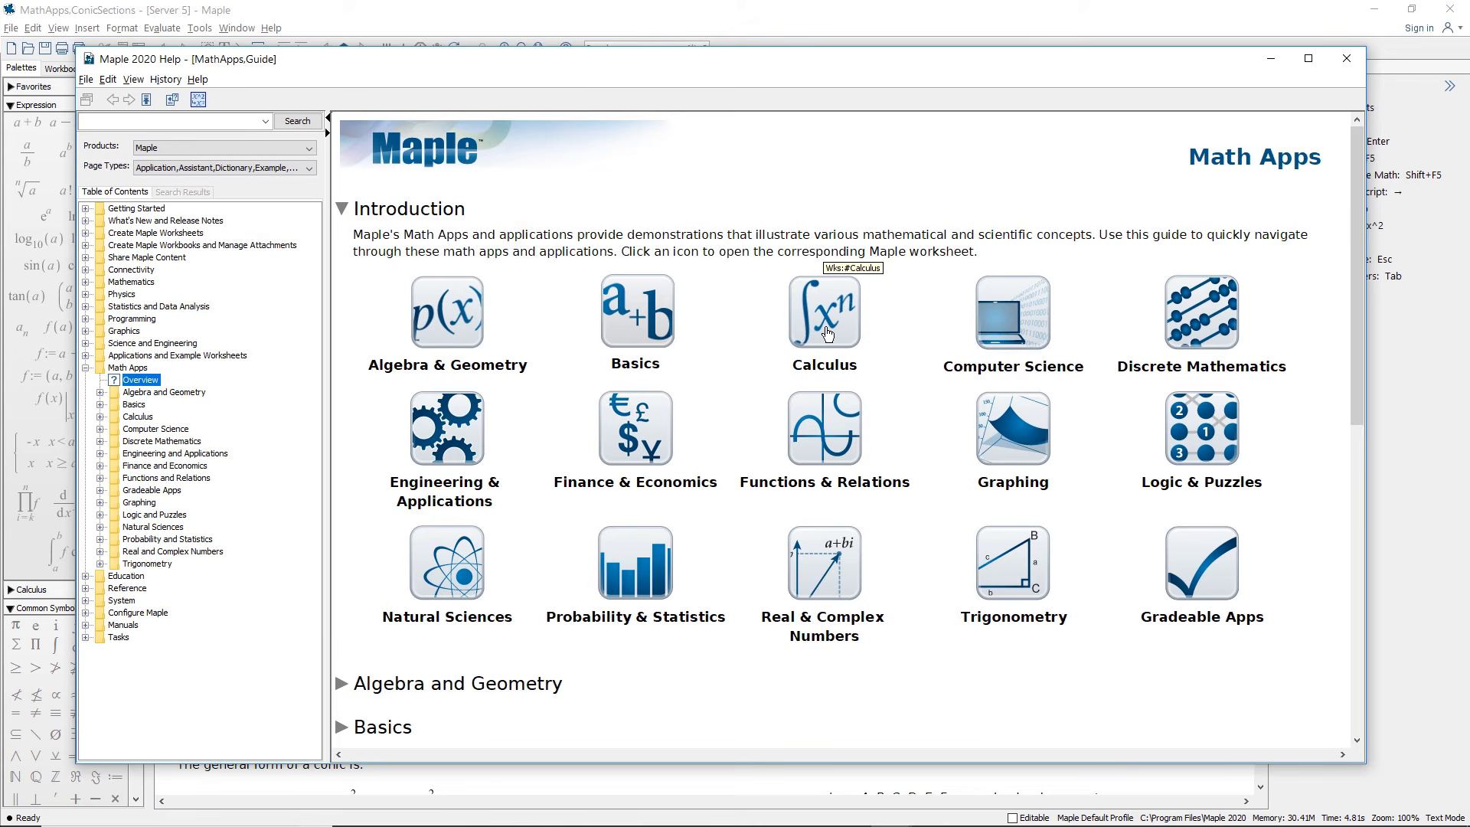
left_click(826, 333)
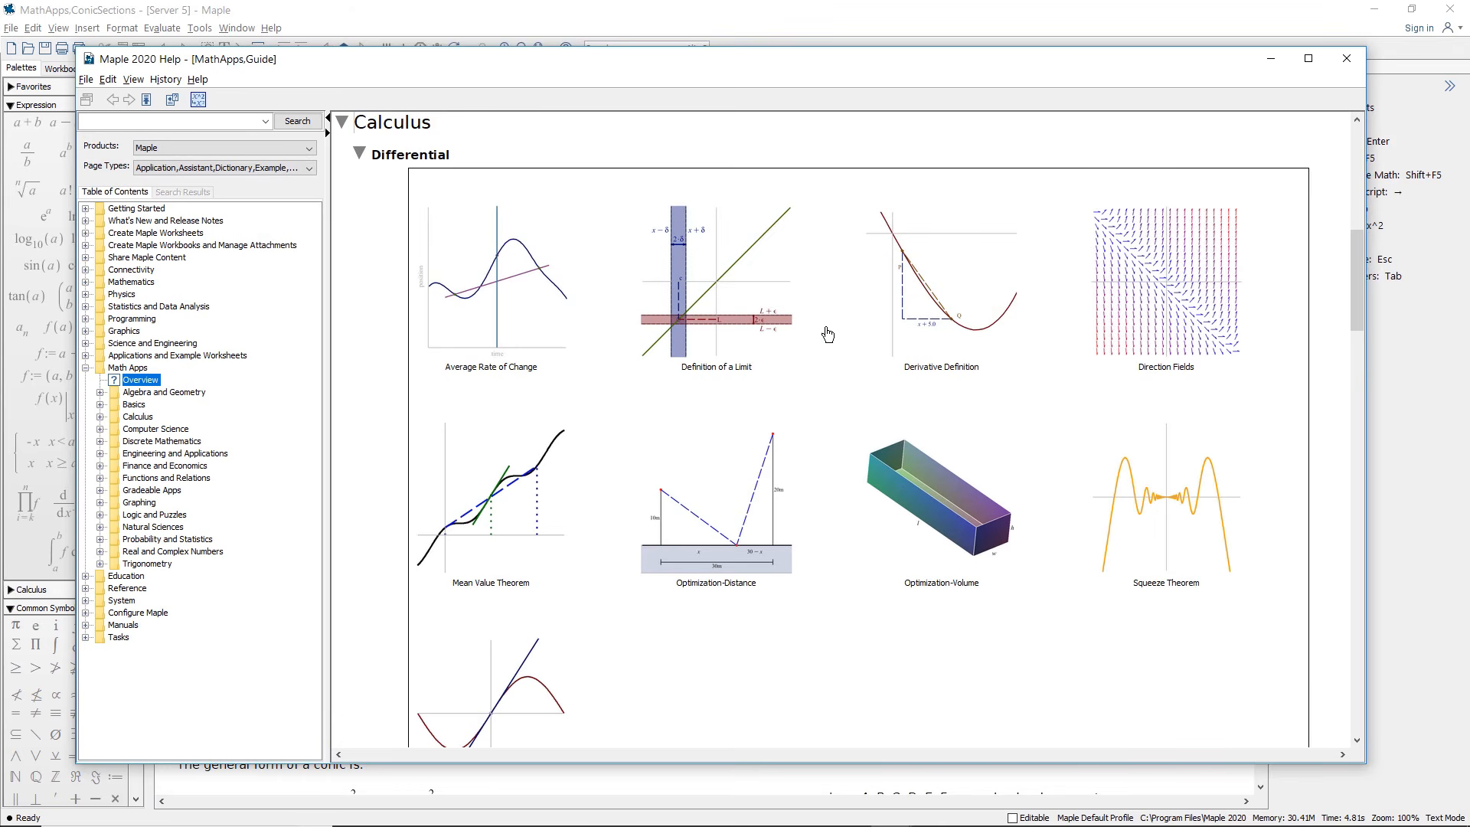
left_click_drag(1358, 292, 1359, 409)
left_click(959, 494)
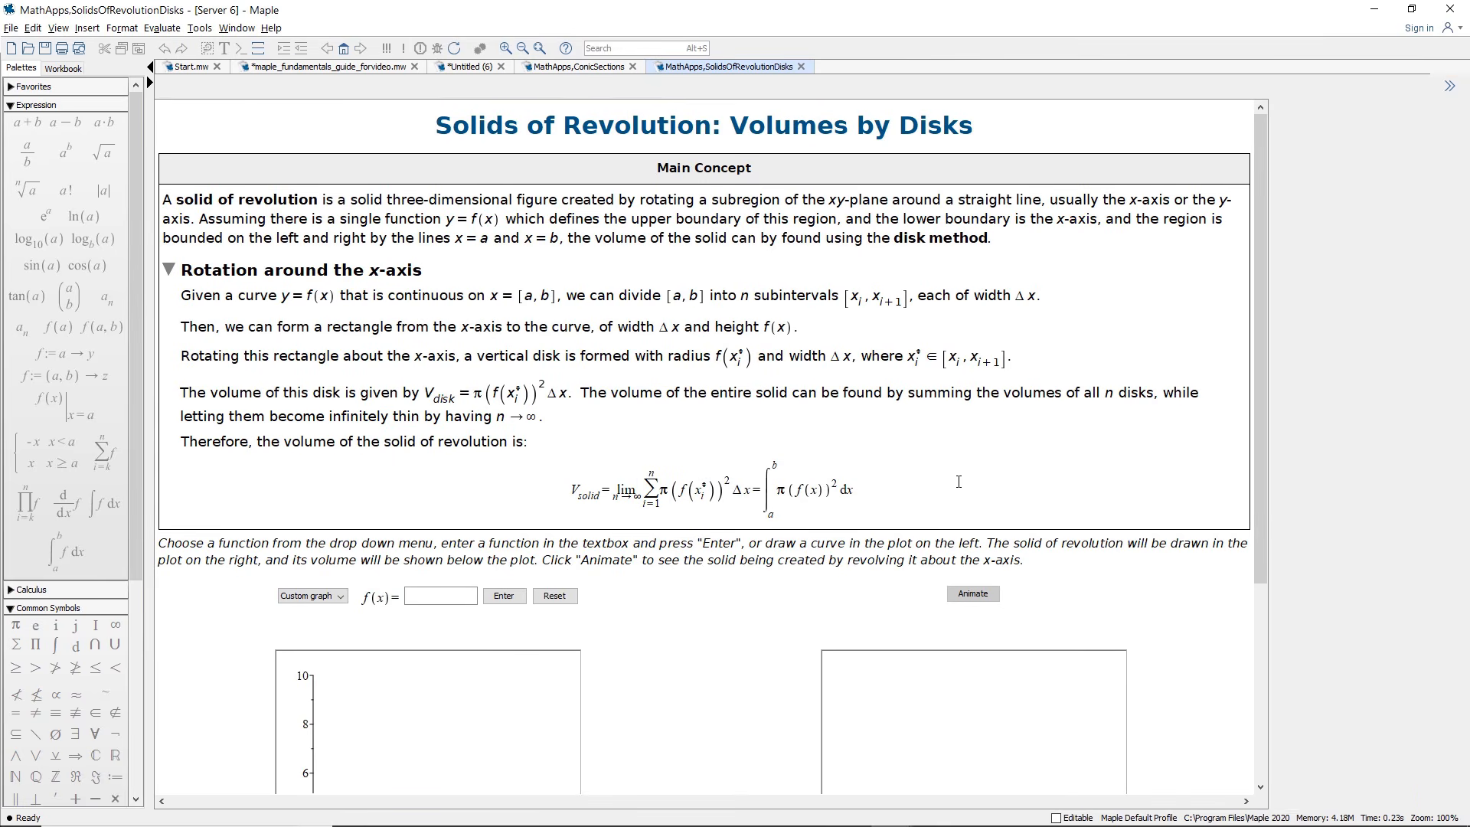
Step: Generate the solid of revolution for y = sqrt(x), rotate the resulting 3-D plot and animate the solid's creation
left_click_drag(1264, 246, 1273, 398)
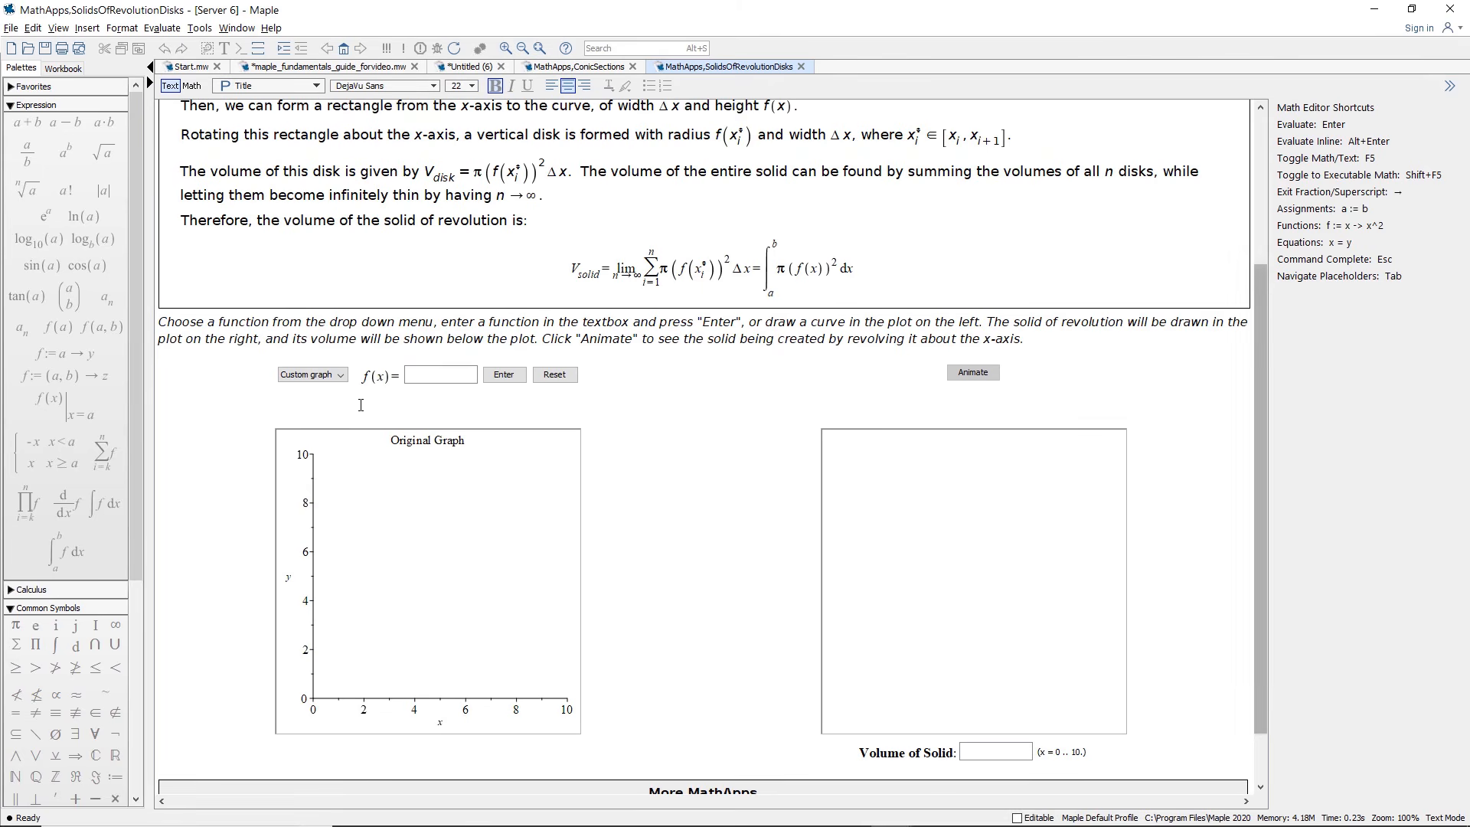
left_click(329, 375)
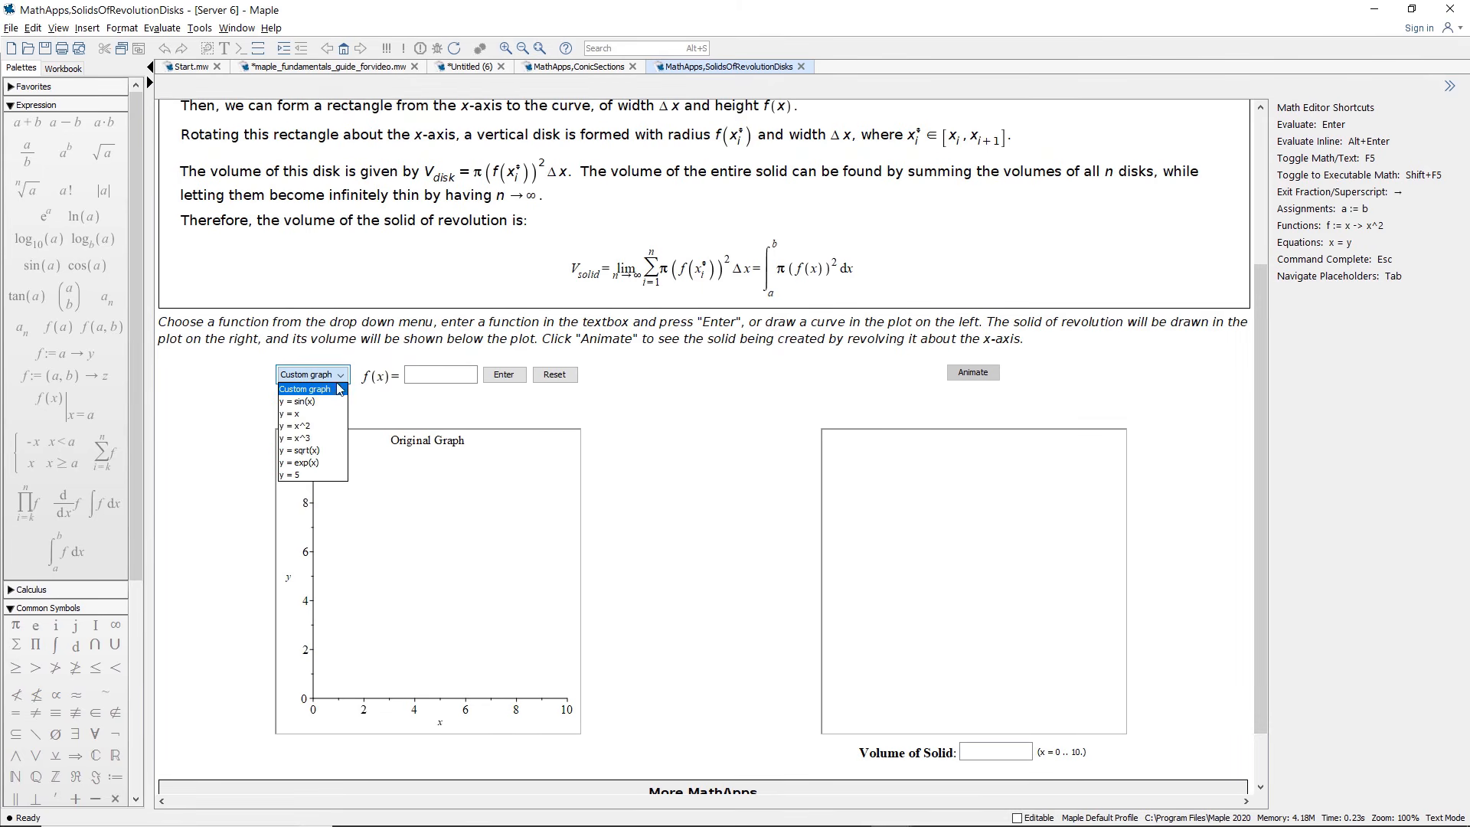
left_click(317, 452)
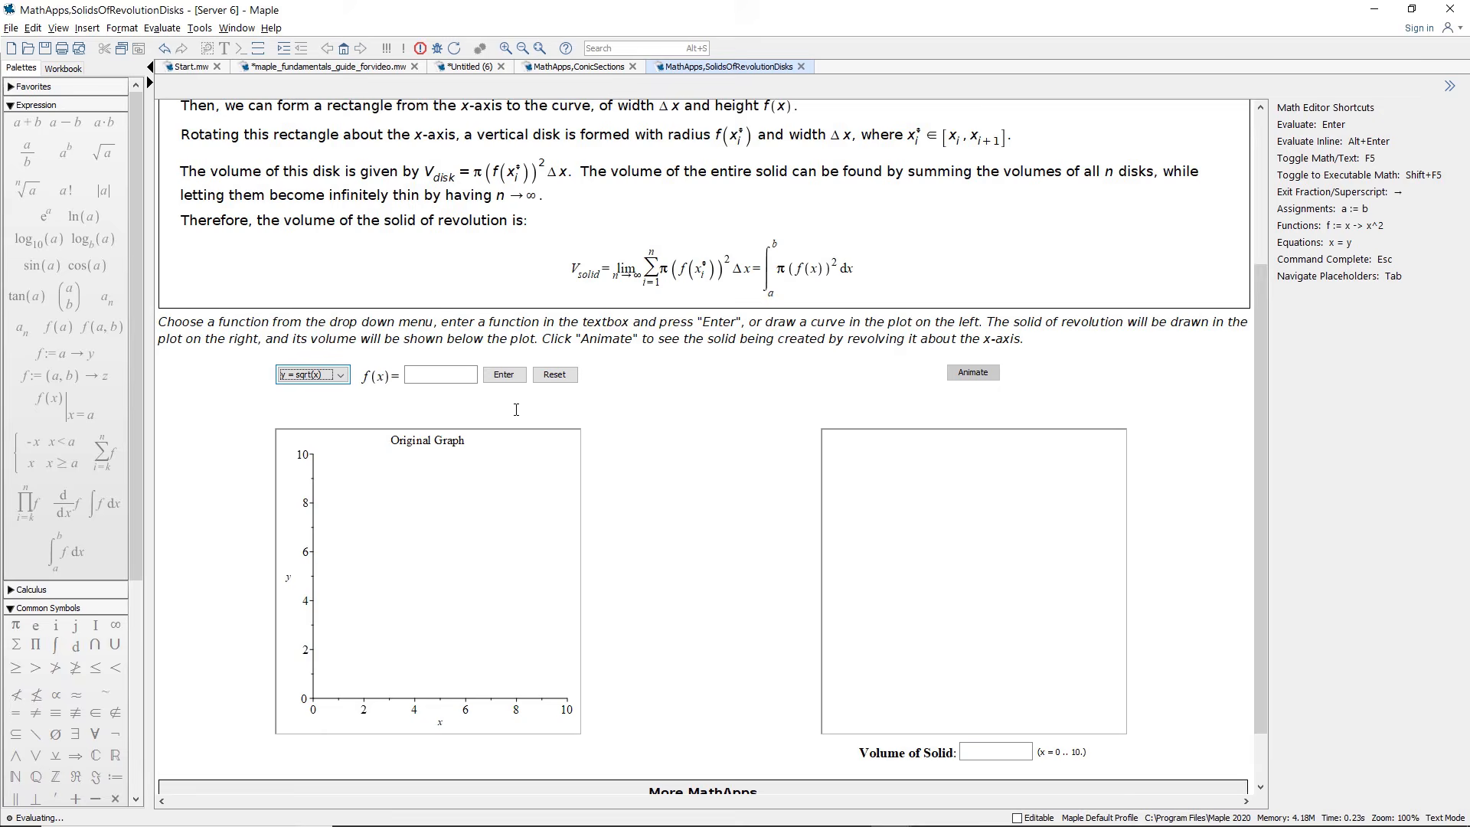
mouse_move(1012, 619)
left_mouse_down()
mouse_move(987, 628)
mouse_move(1020, 638)
left_mouse_up()
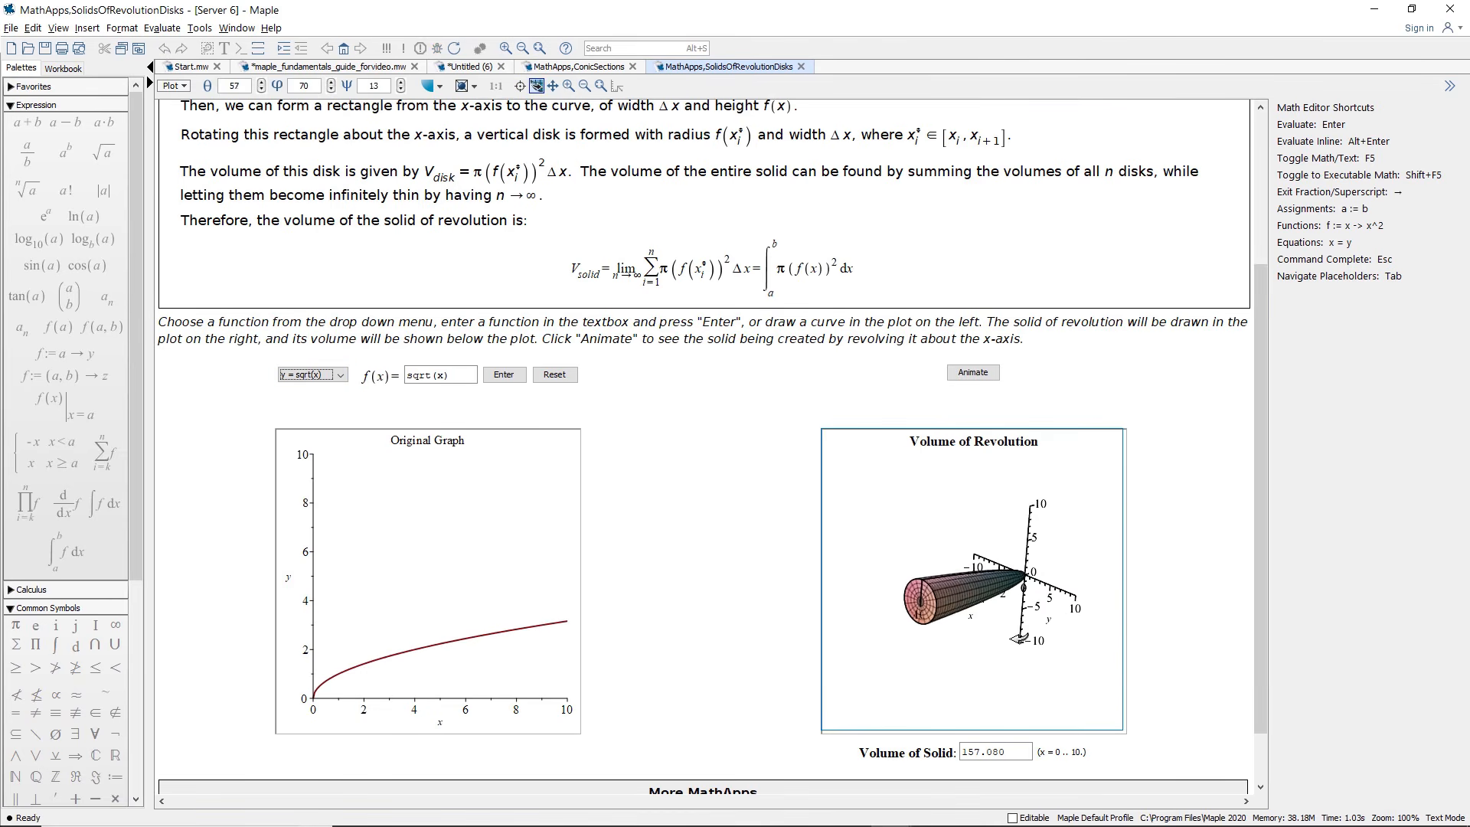
left_click(973, 372)
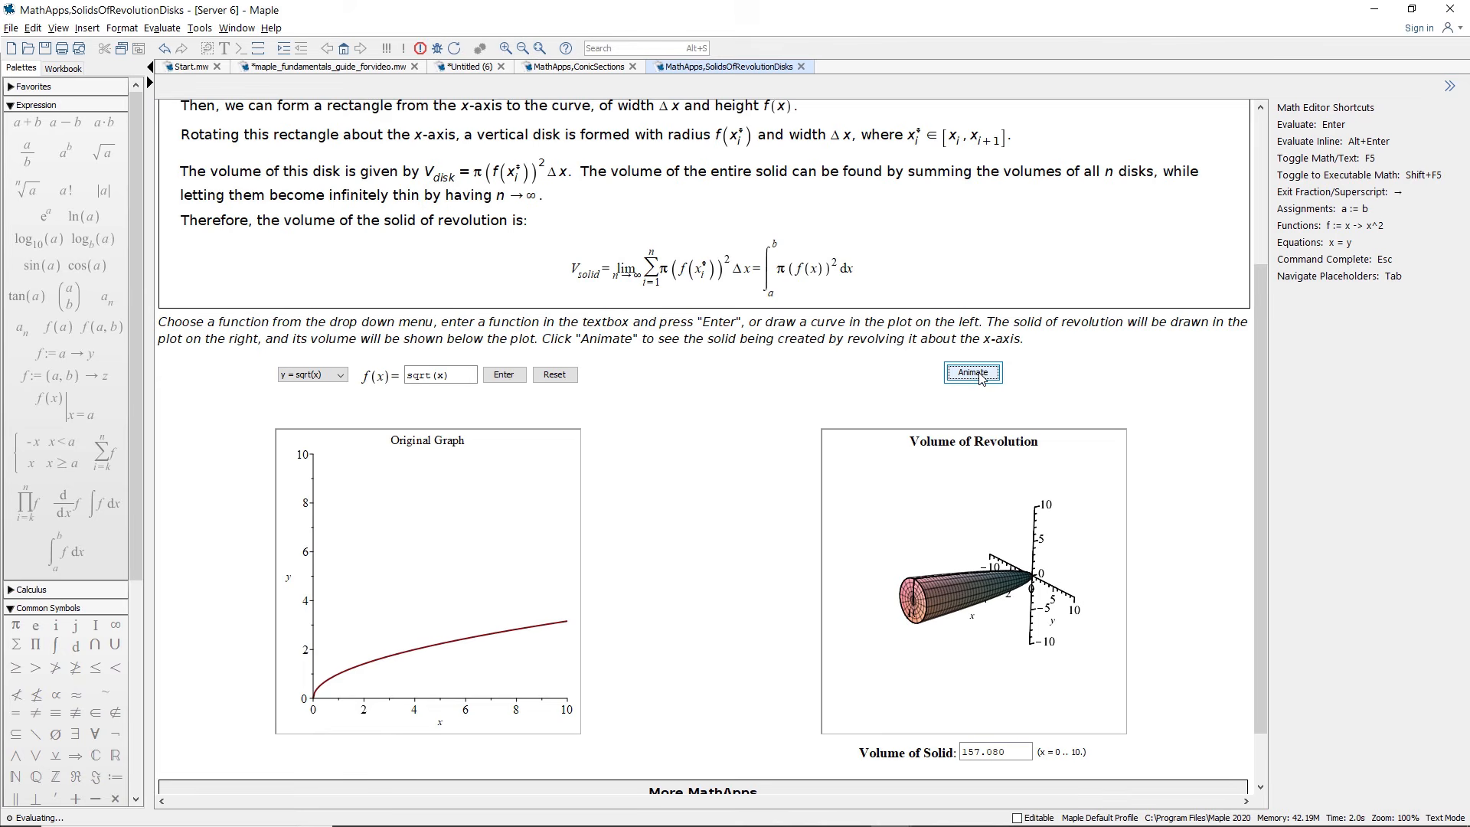
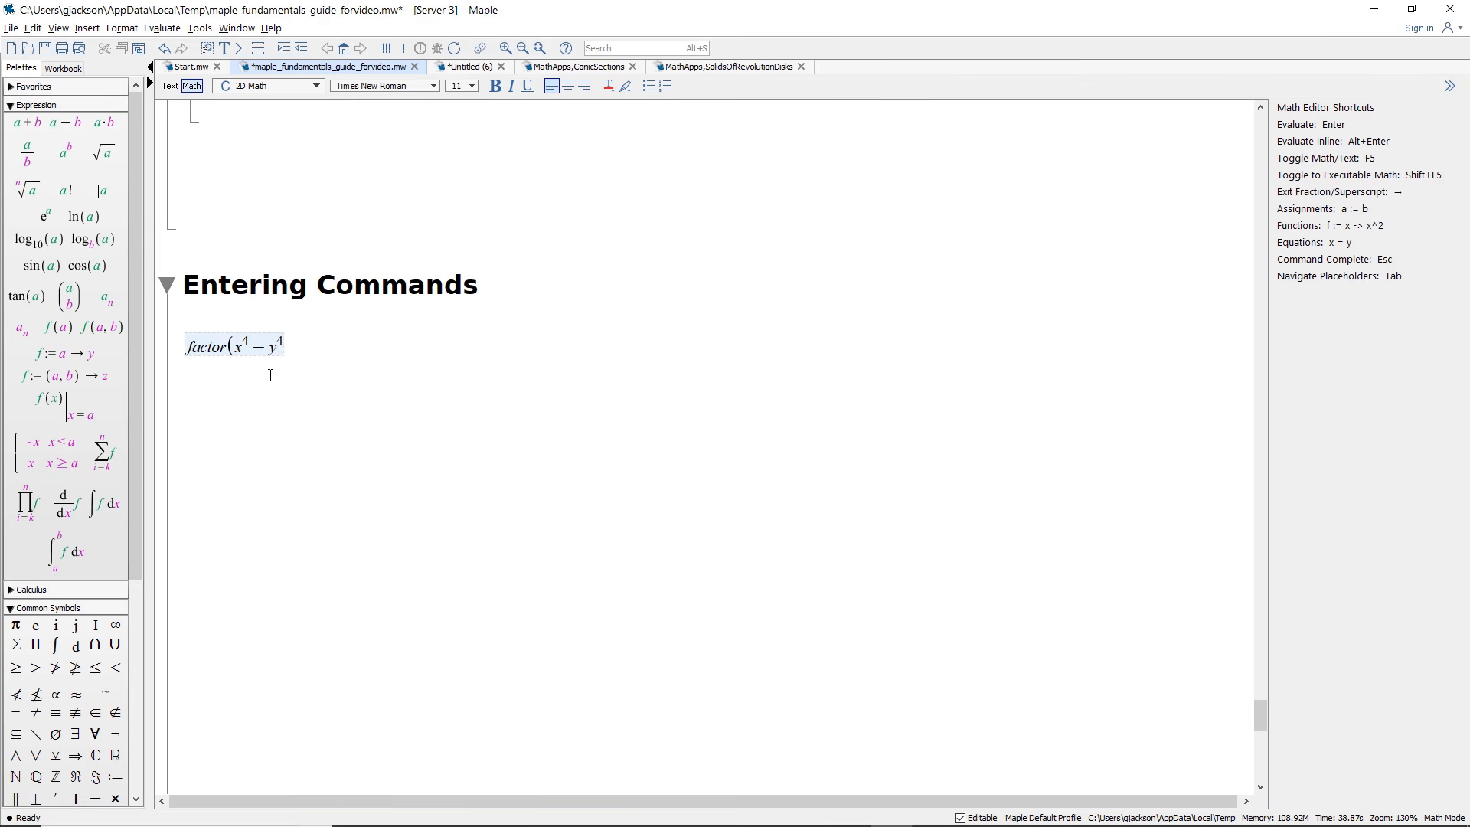
Step: Complete and evaluate factor(x^4 - y^4) in the "Entering Commands" section
type(")")
key("Return")
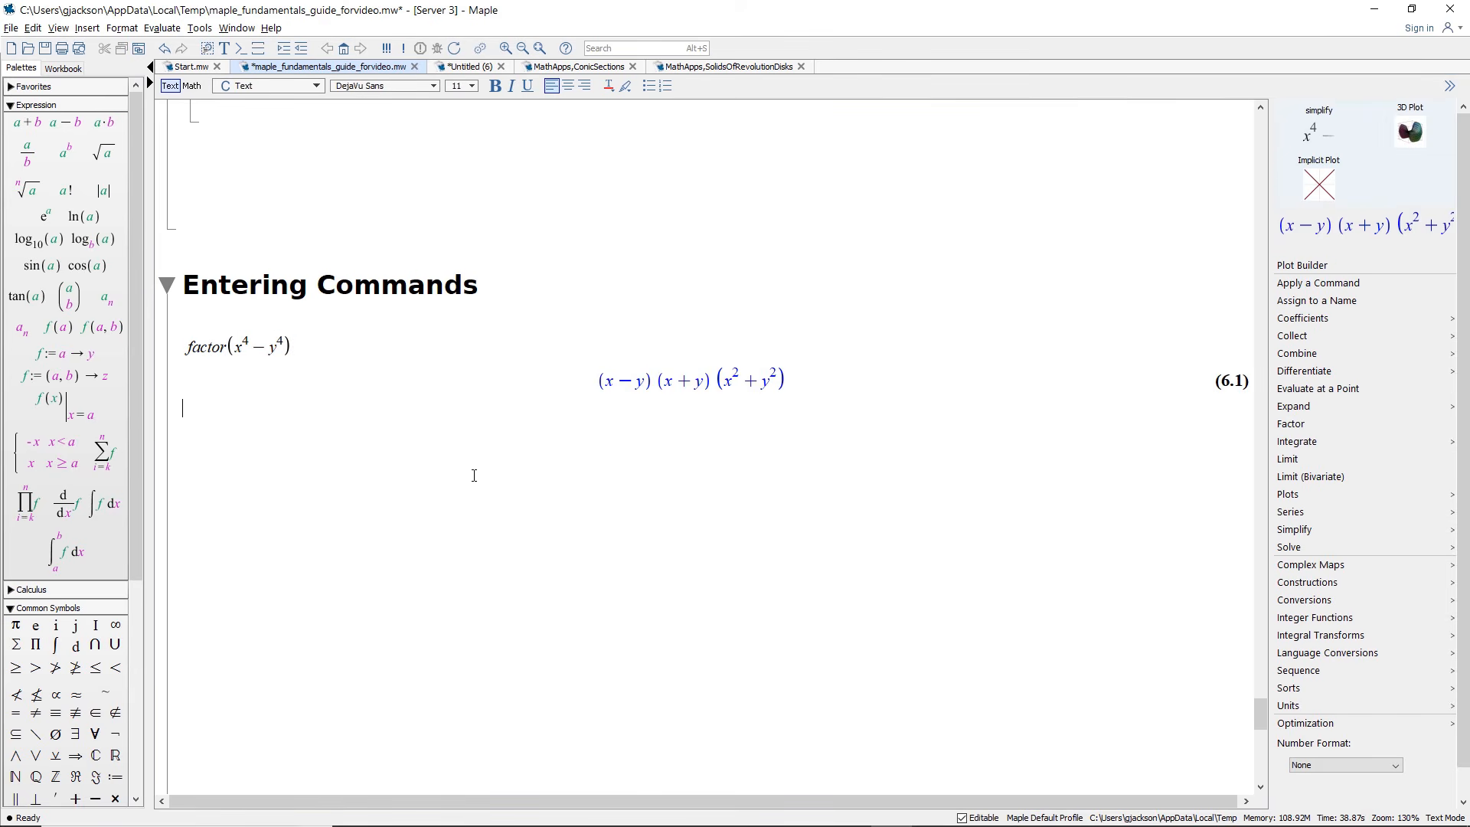
Step: Begin an assignment to M below the factor result and insert a 2 by 2 matrix template as its value
left_click(220, 473)
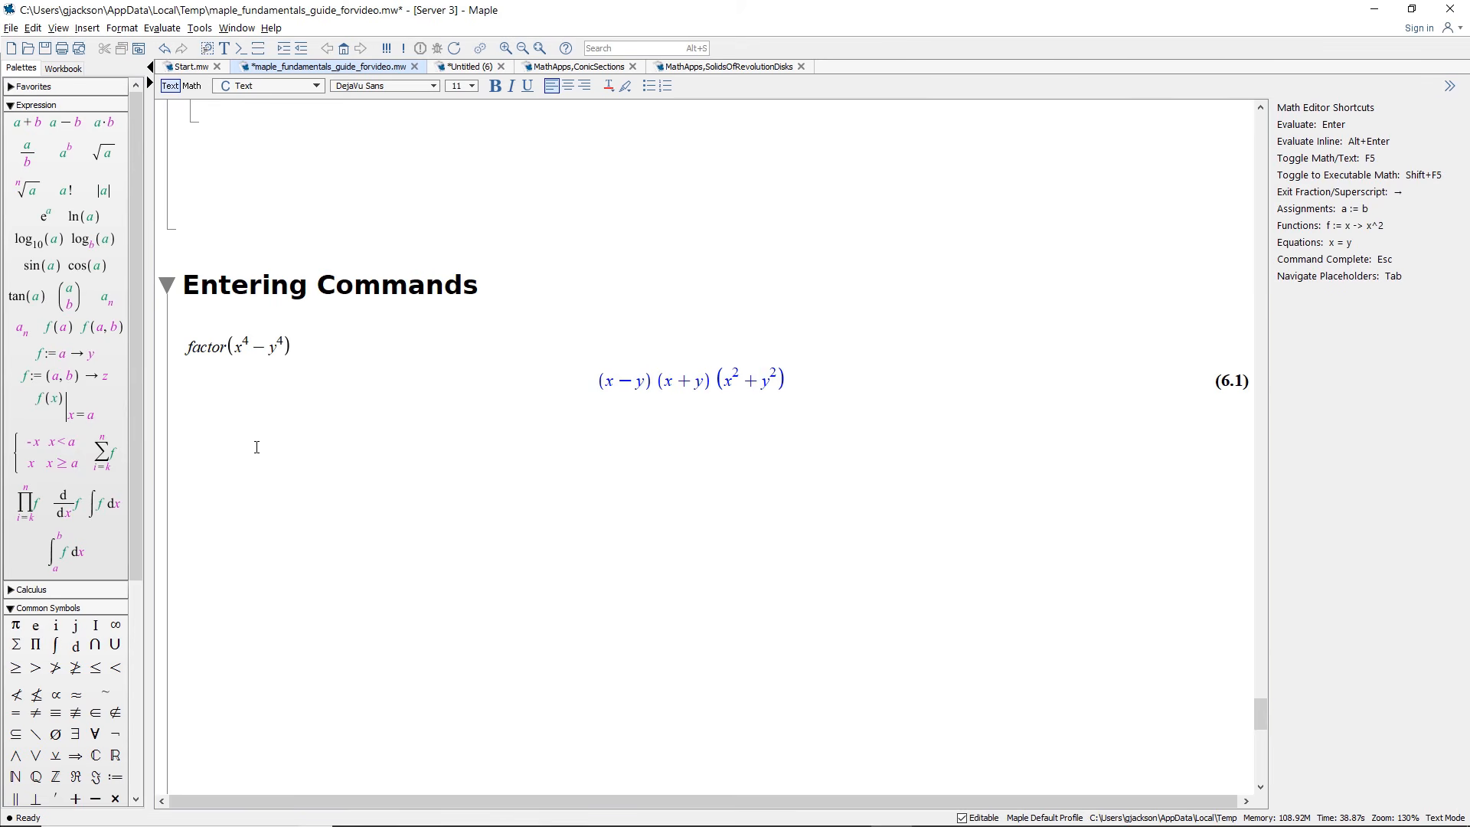
left_click_drag(138, 454, 129, 696)
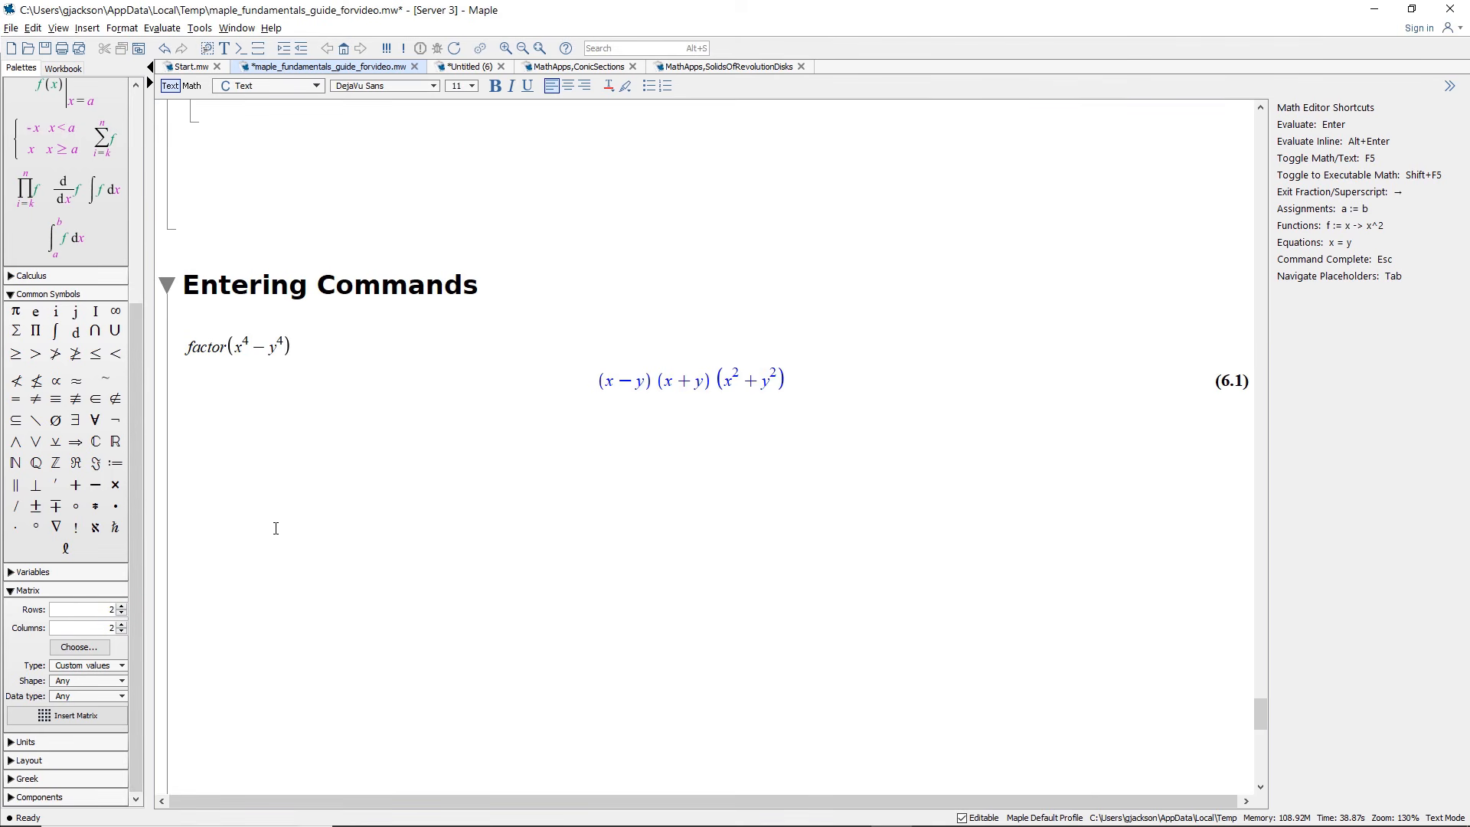
key("F5")
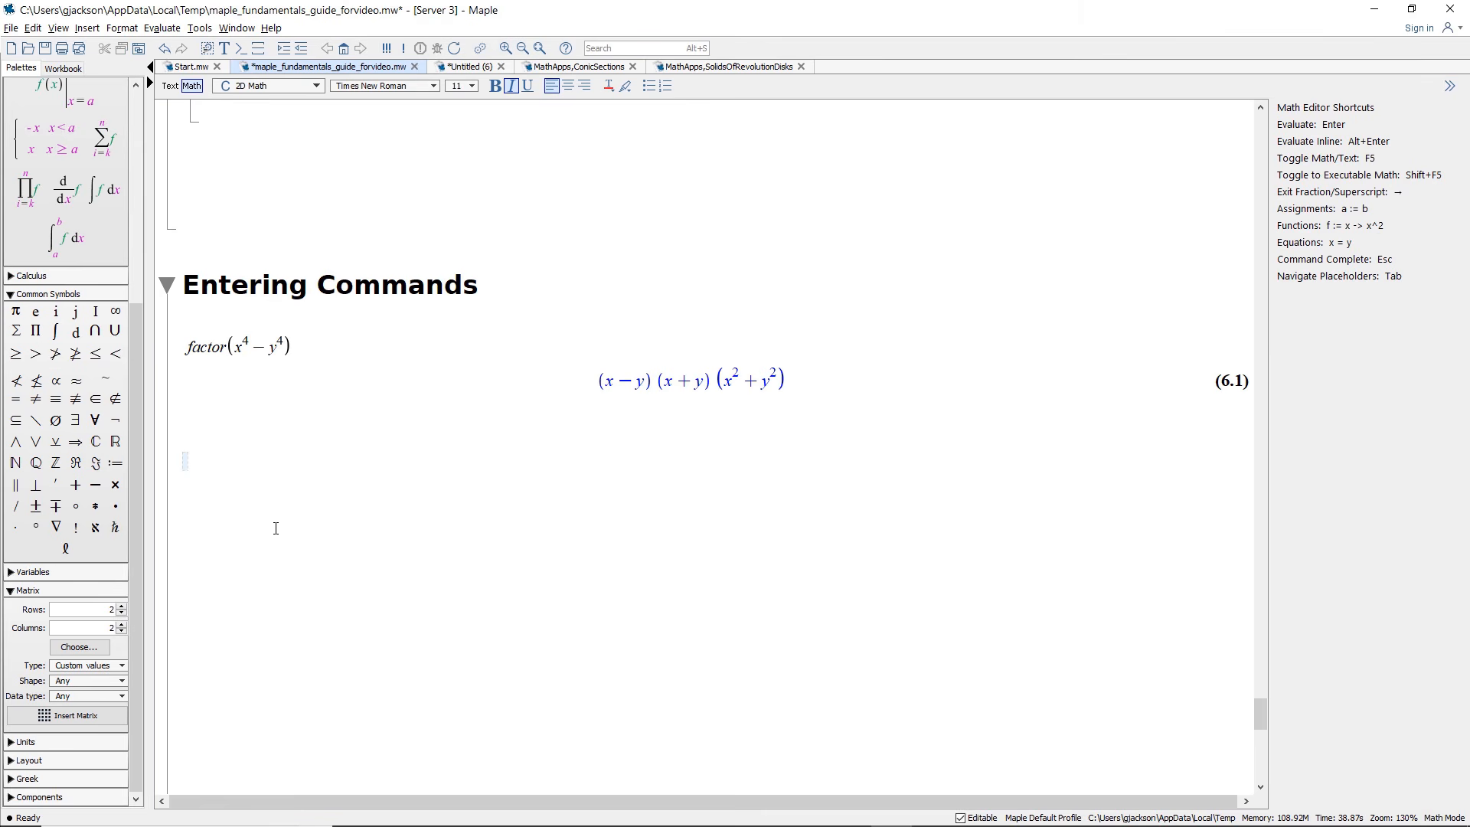
type("M:=")
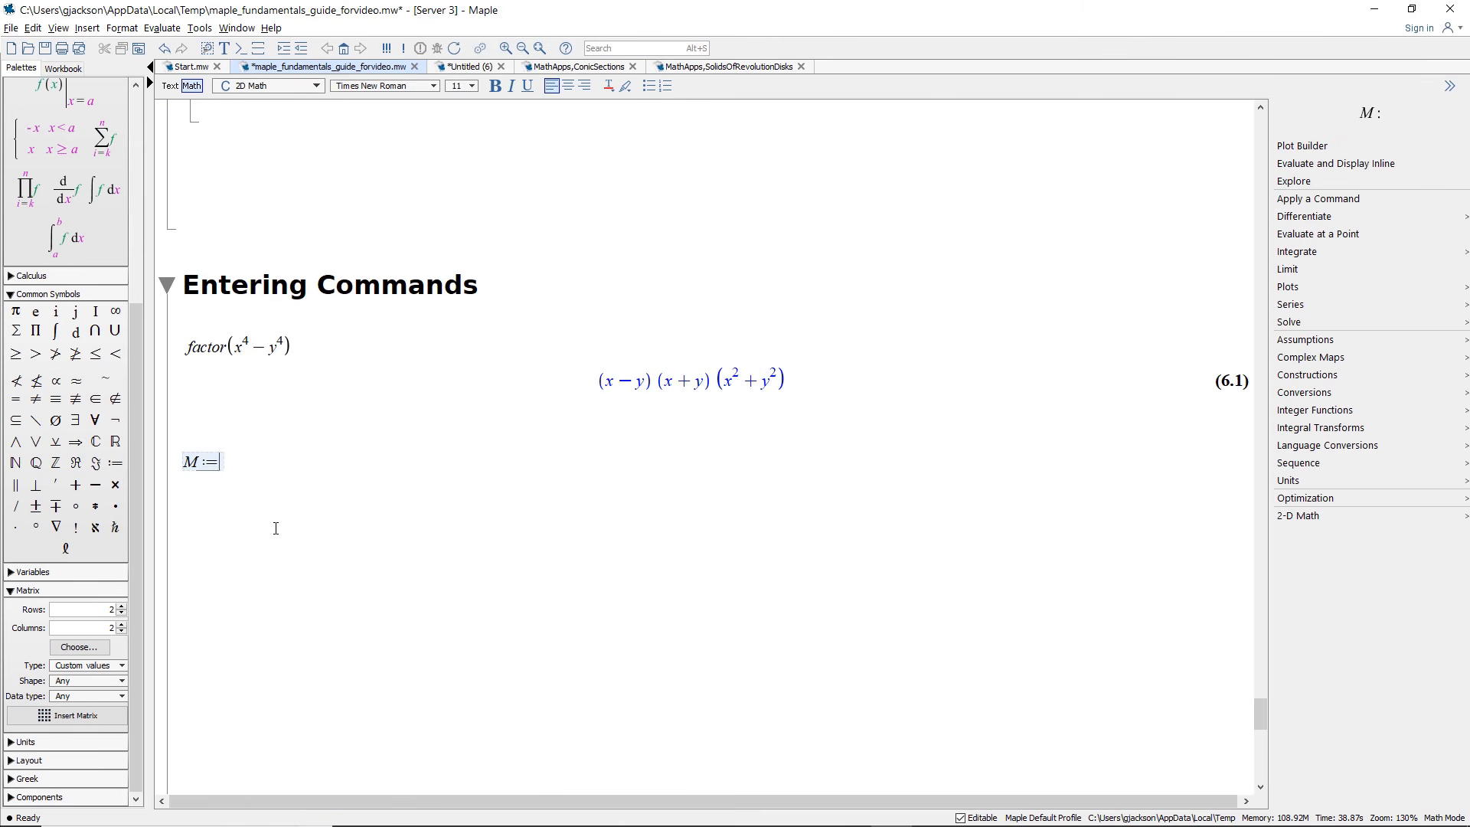
left_click(93, 709)
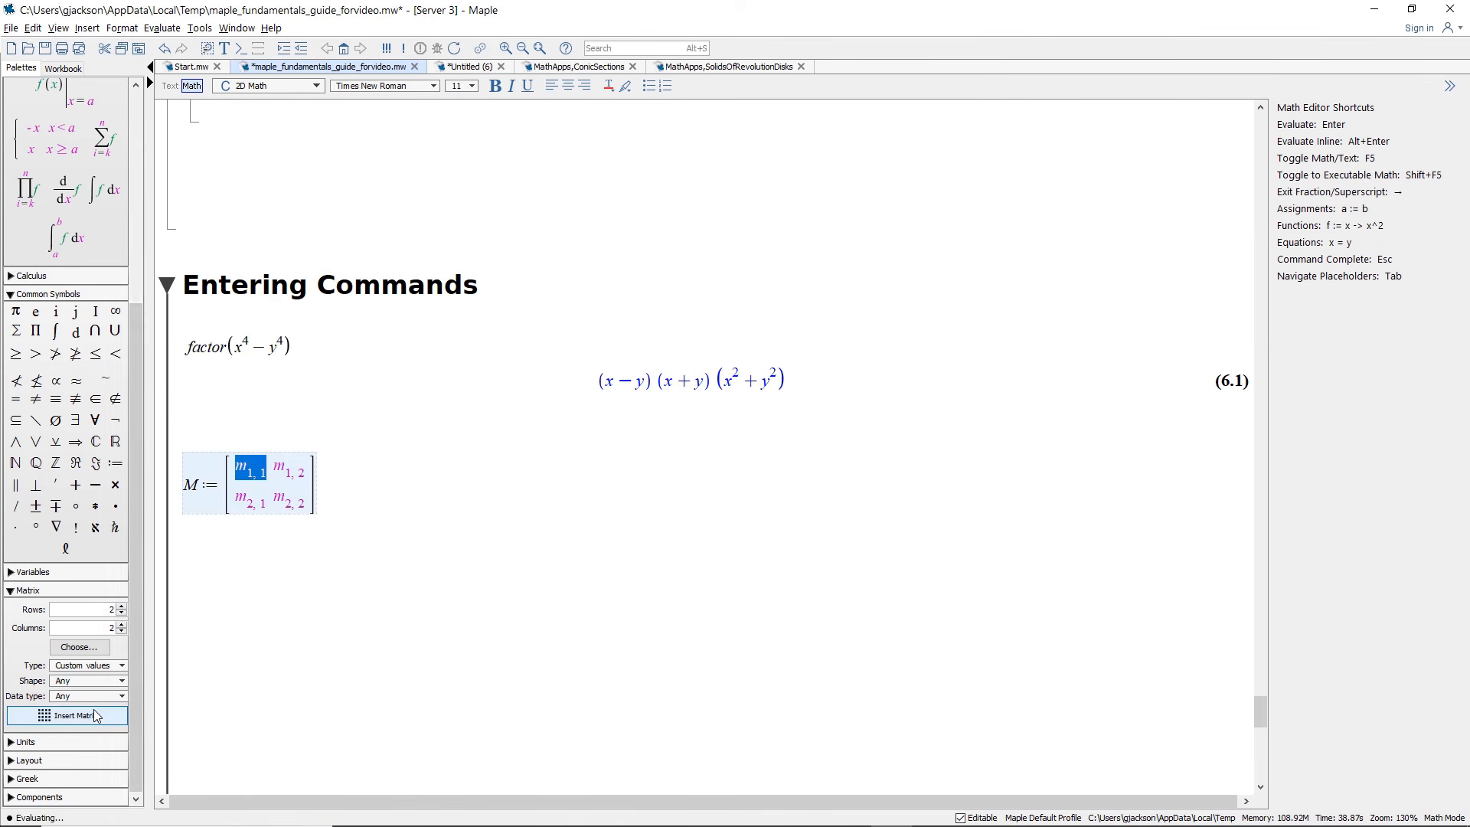
Step: Fill the matrix M with the entries 1, 2 in the first row and 3, 5 in the second, and evaluate the assignment
type("1")
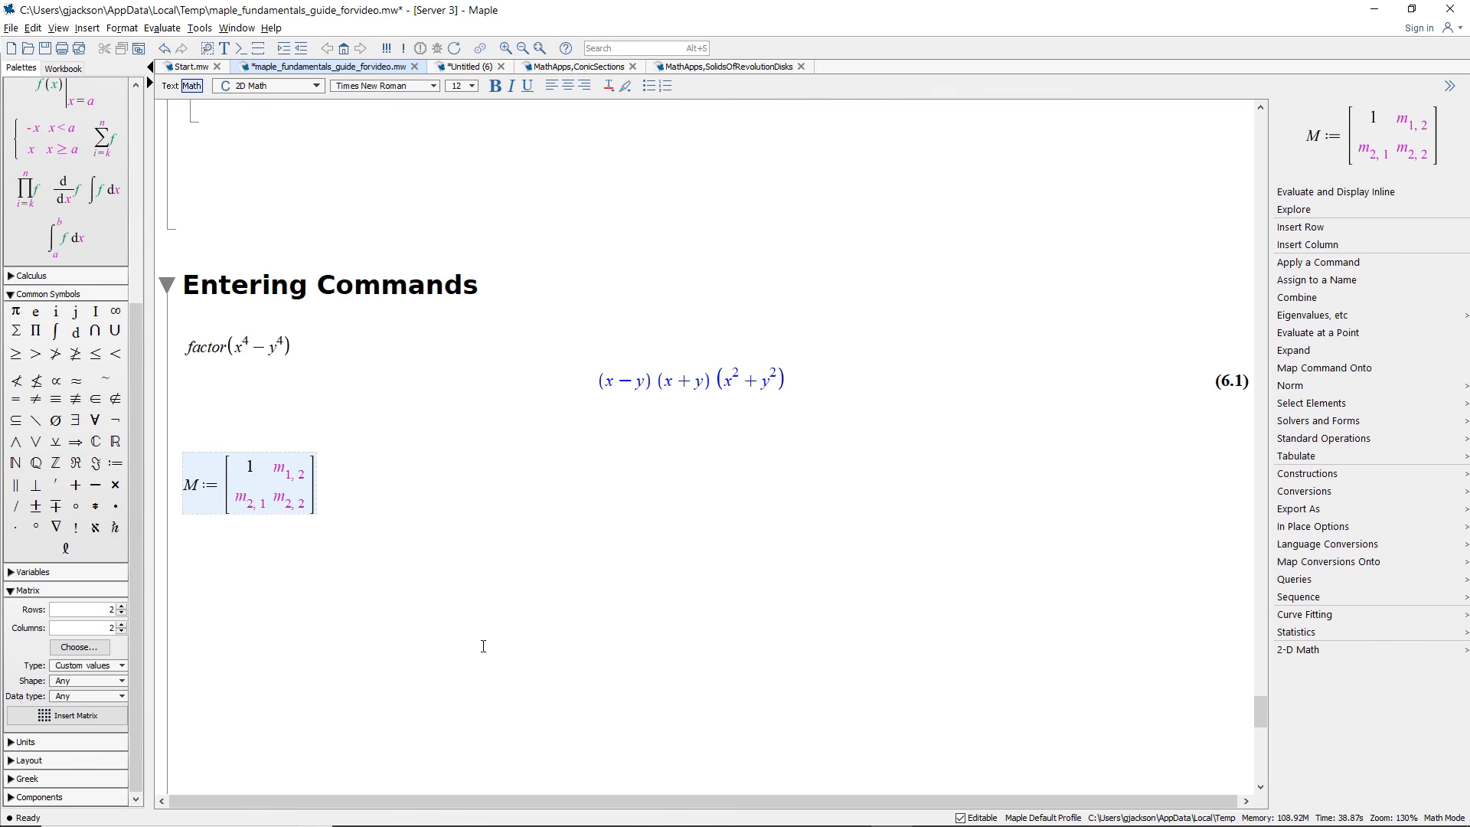
key("Tab")
type("2")
key("Tab")
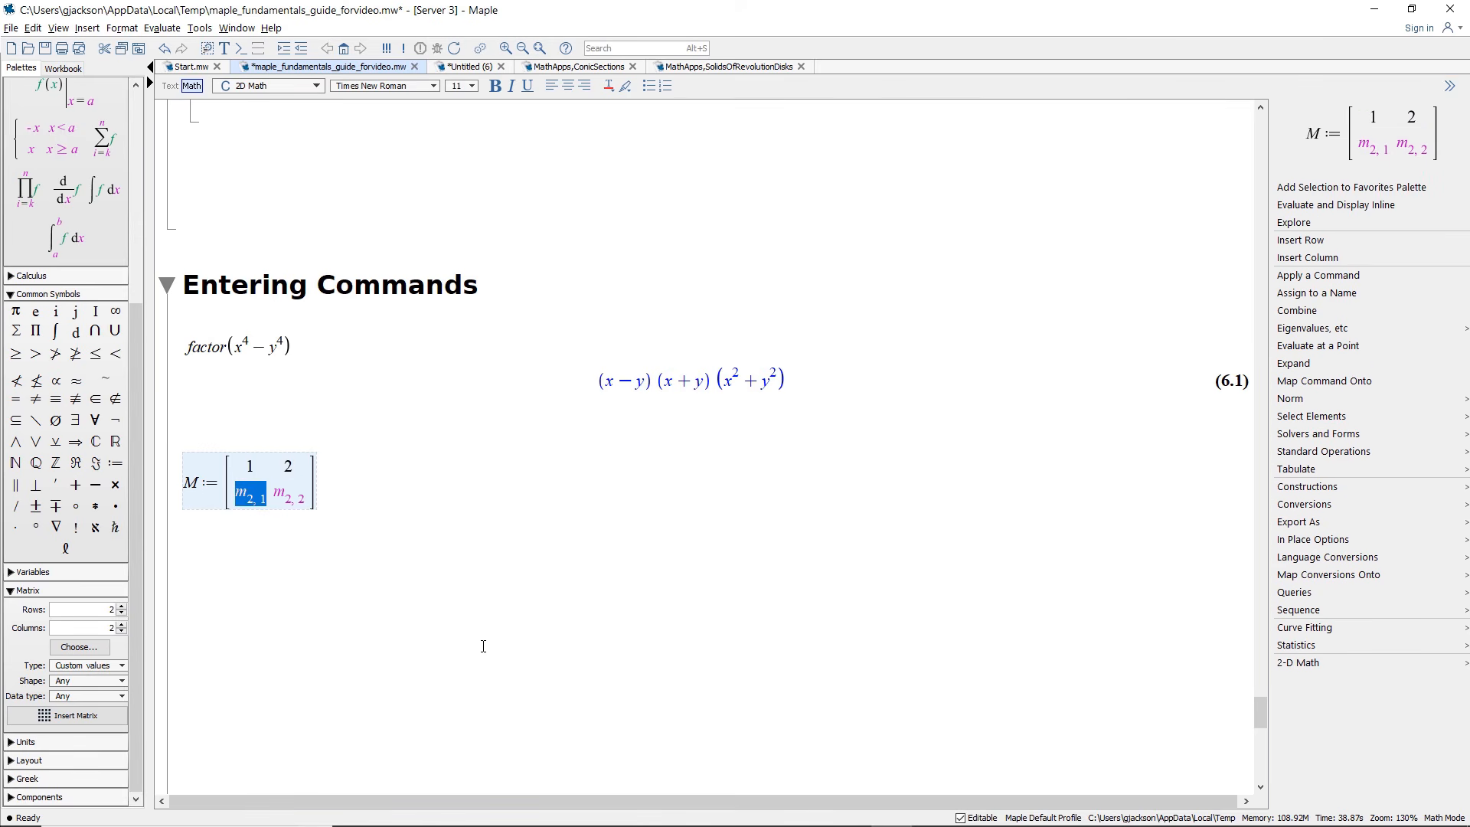
type("3")
key("Tab")
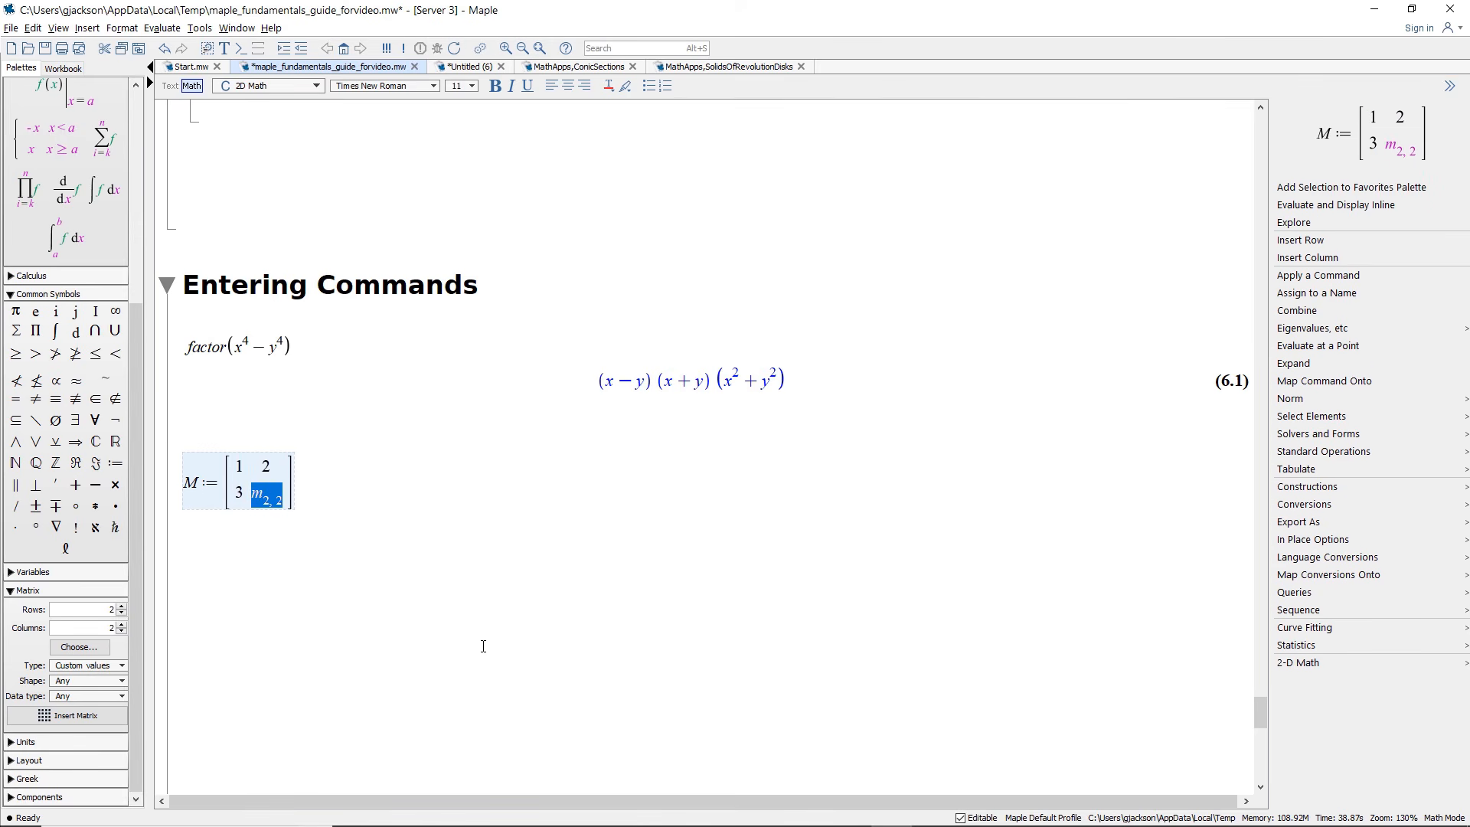
type("5")
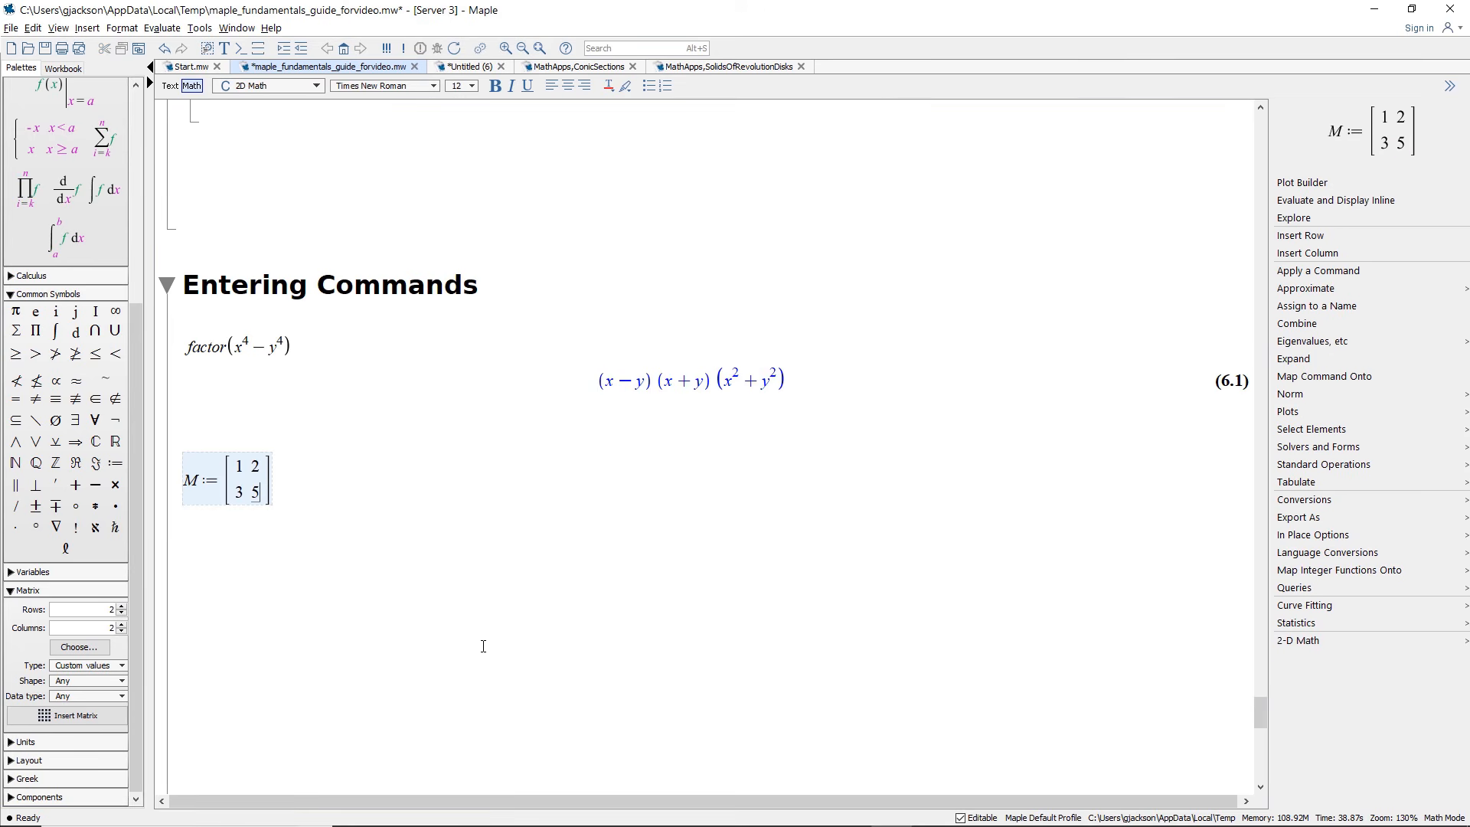
key("Return")
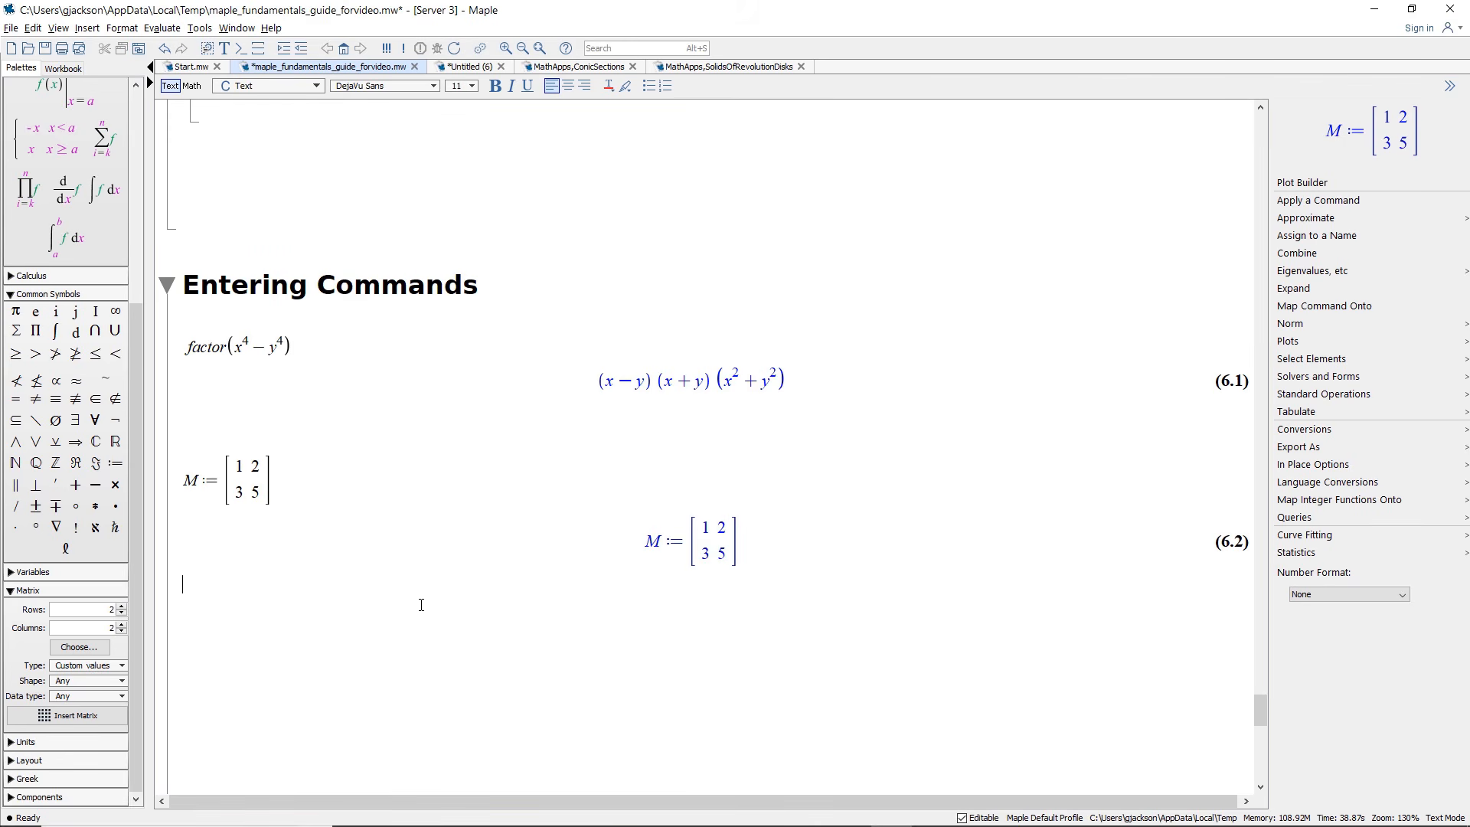
Step: Enter and evaluate LinearAlgebra[Determinant](M) in math mode below the matrix
left_click(654, 649)
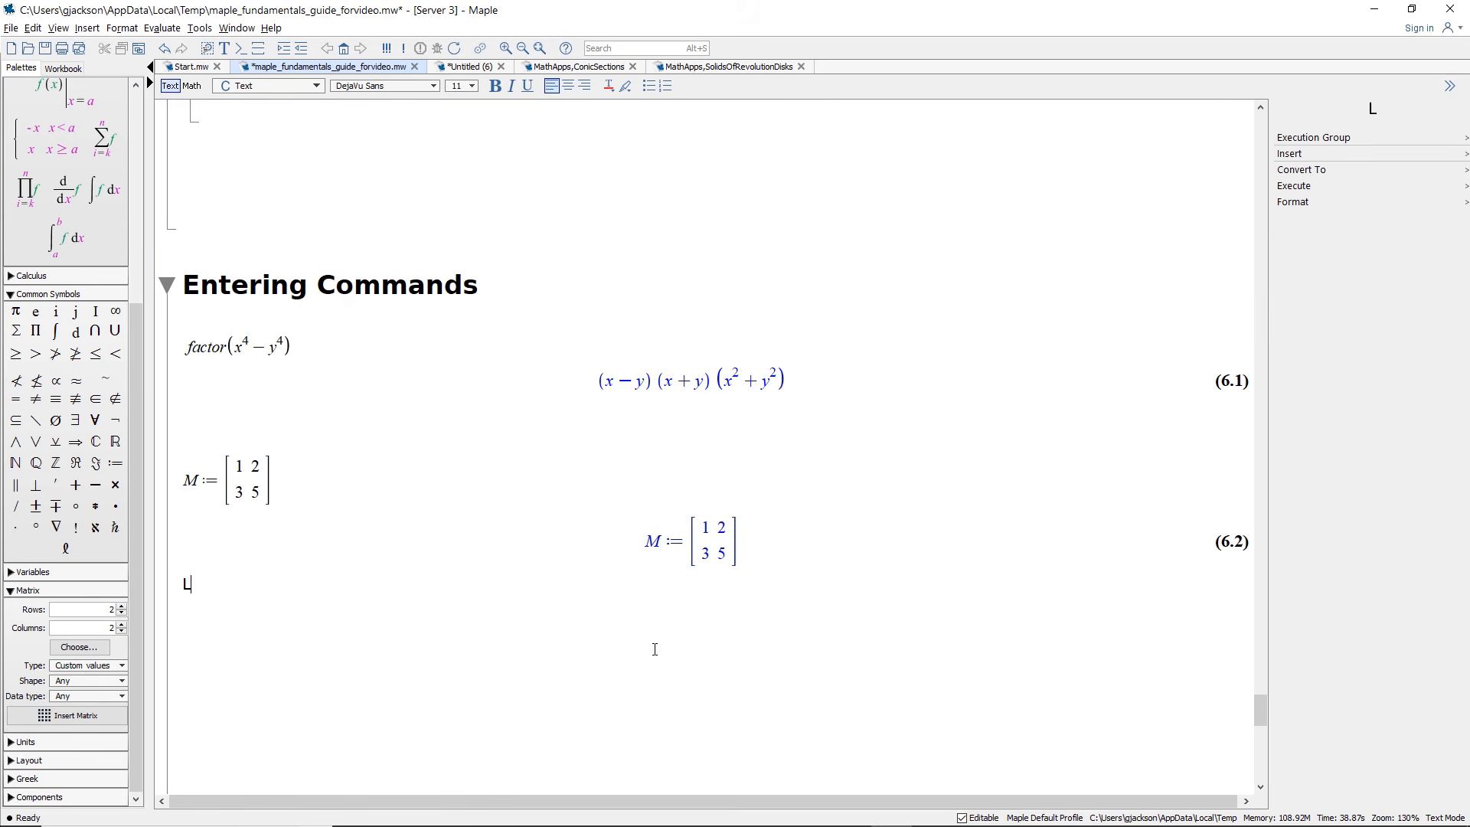
key("F5")
type("LinearAl")
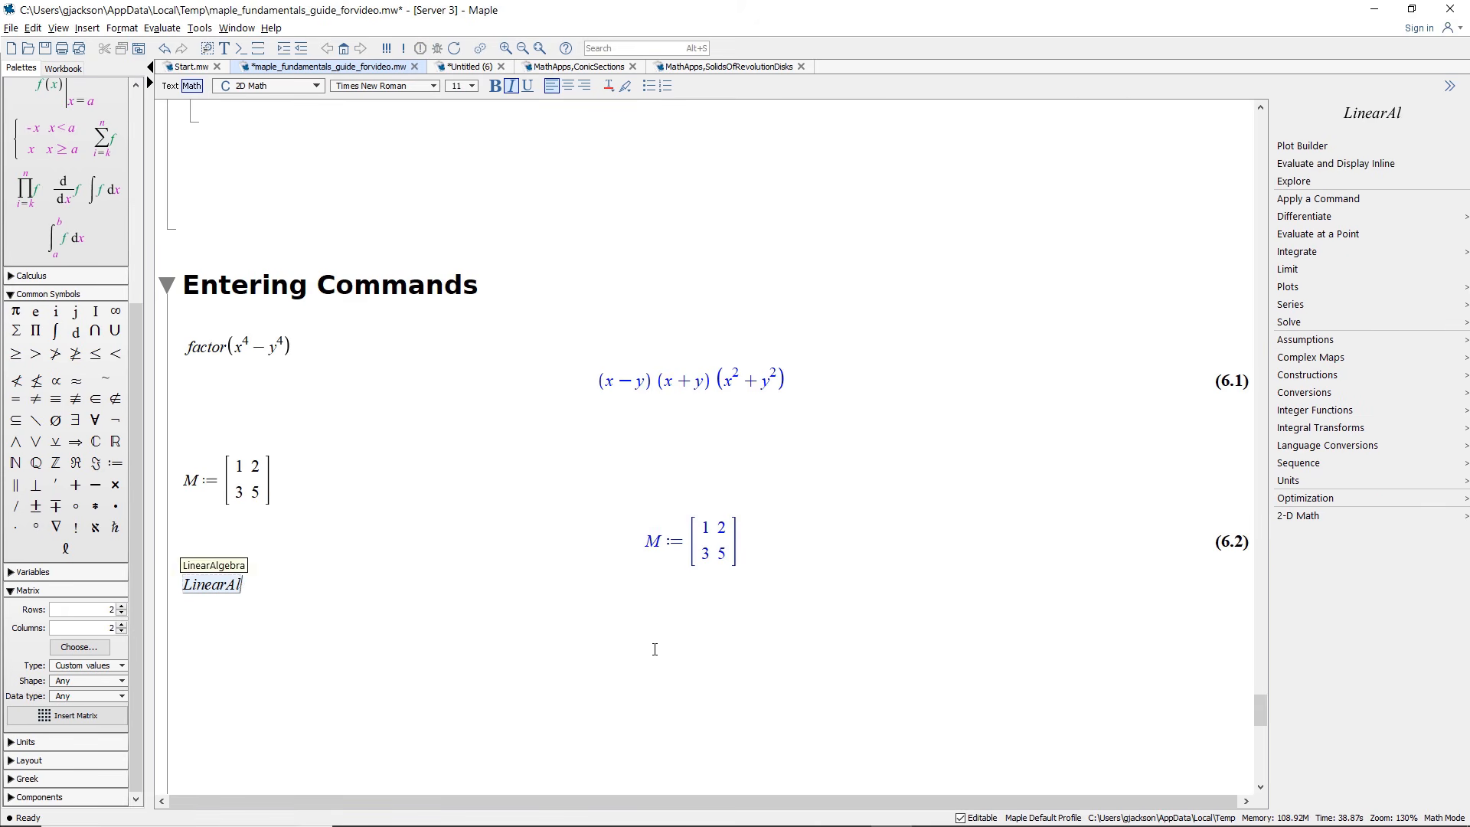
key("Return")
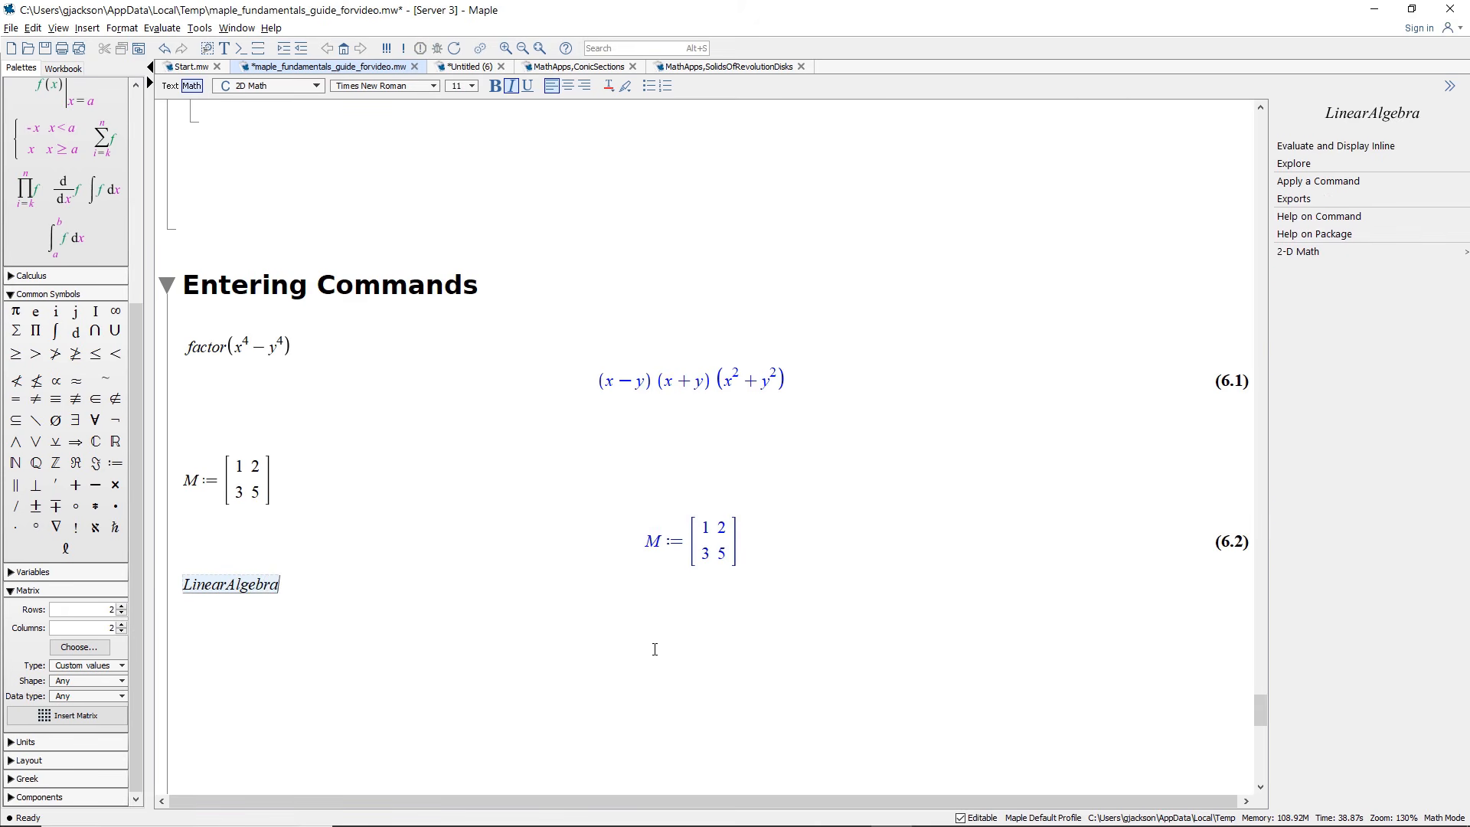
type("[Deter")
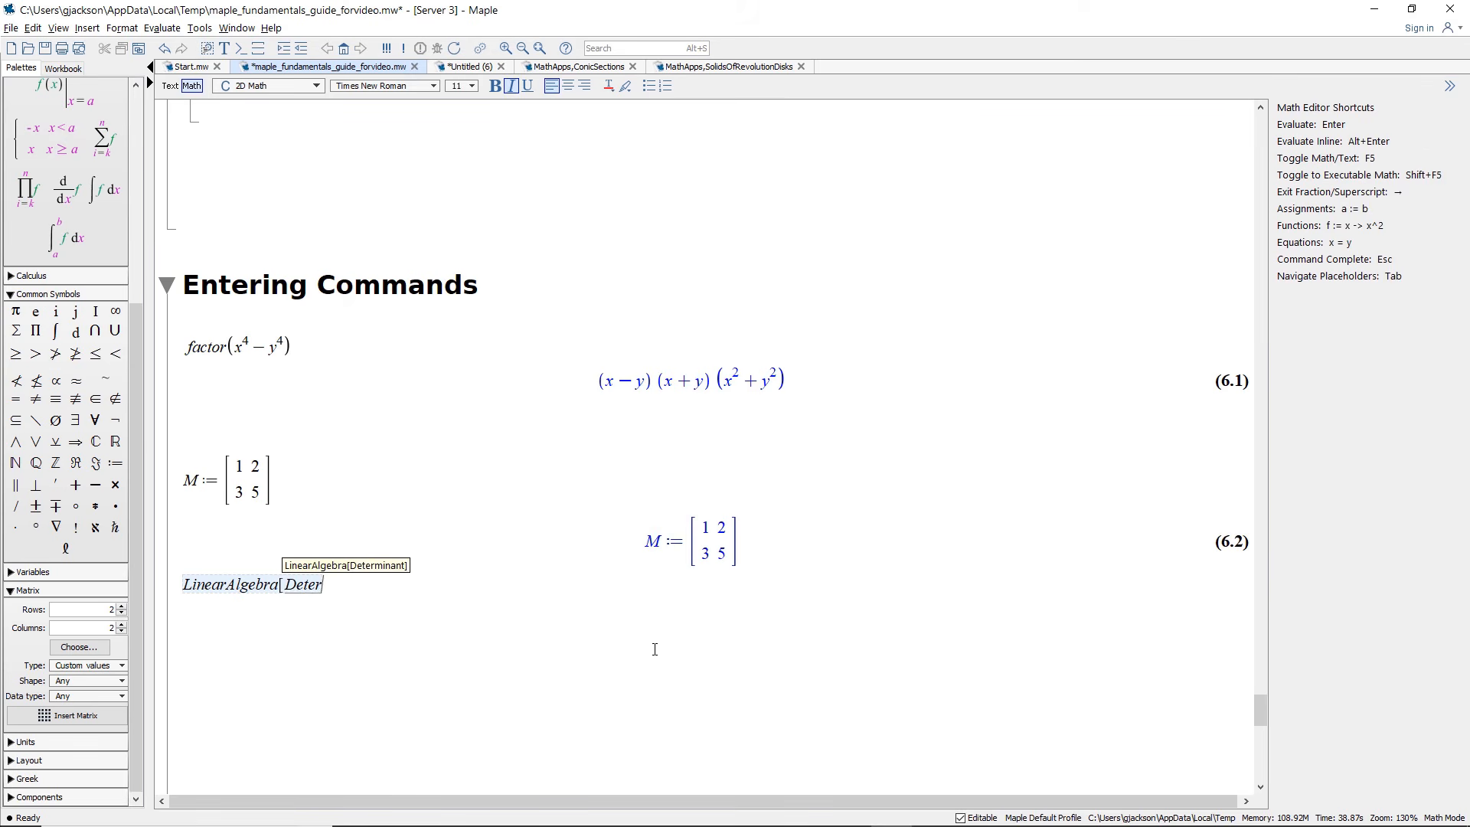
type("minant")
key("Return")
type("(M)")
key("Return")
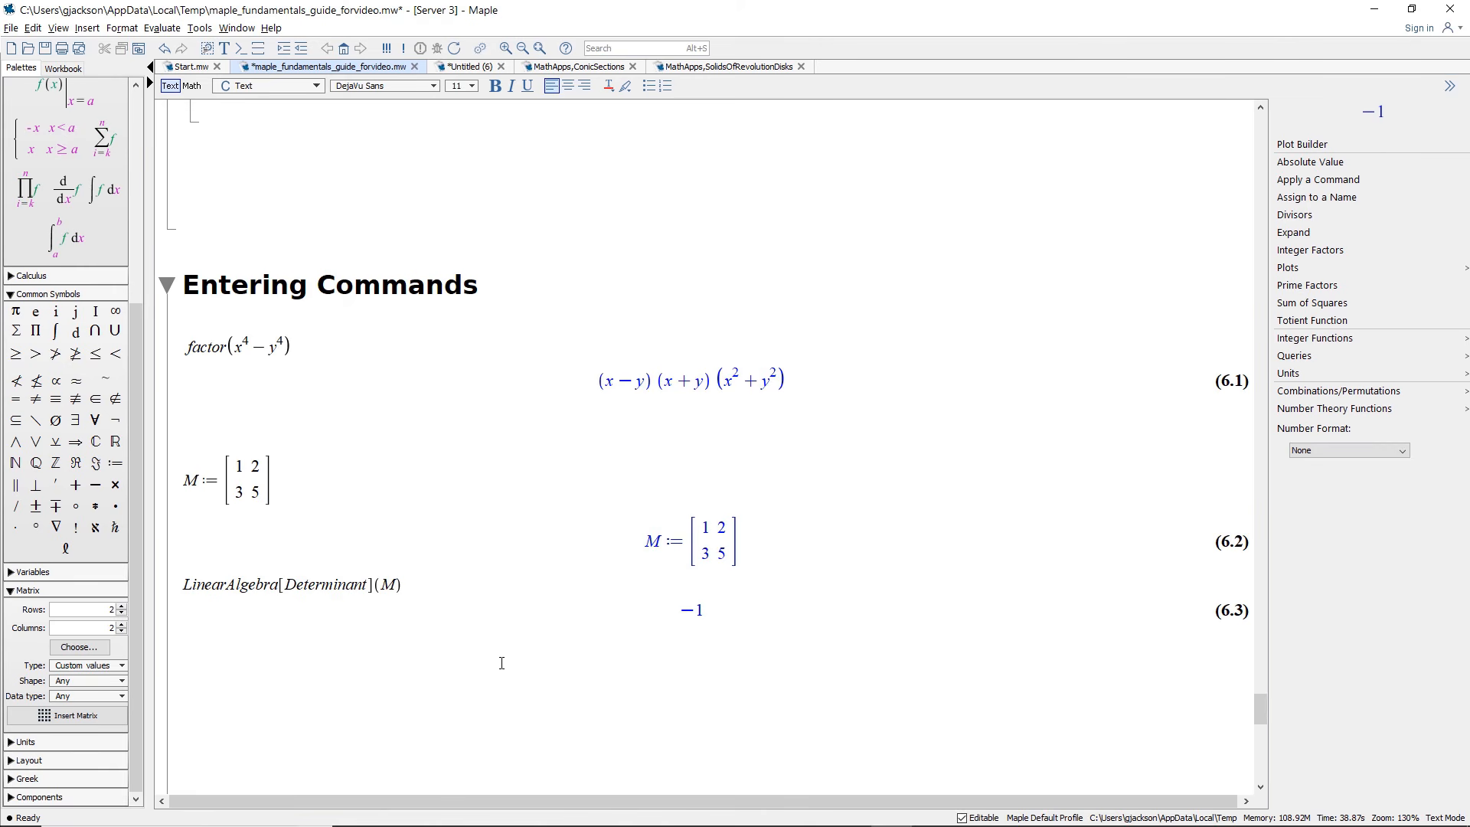
Step: Enter and evaluate the short form Determinant(M) on a new line, without the package prefix
left_click(502, 663)
type("Determinant(M)")
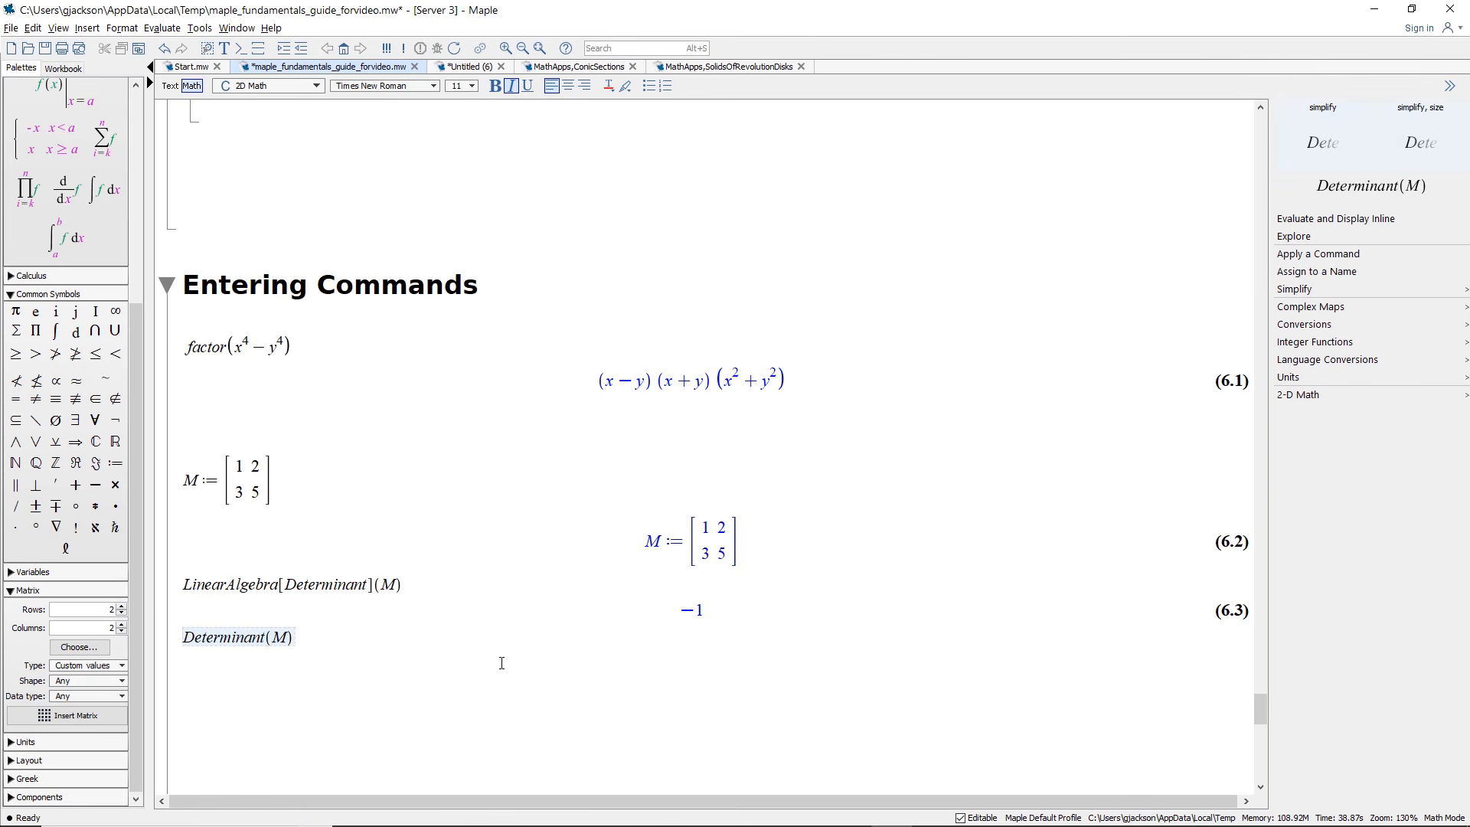
key("Return")
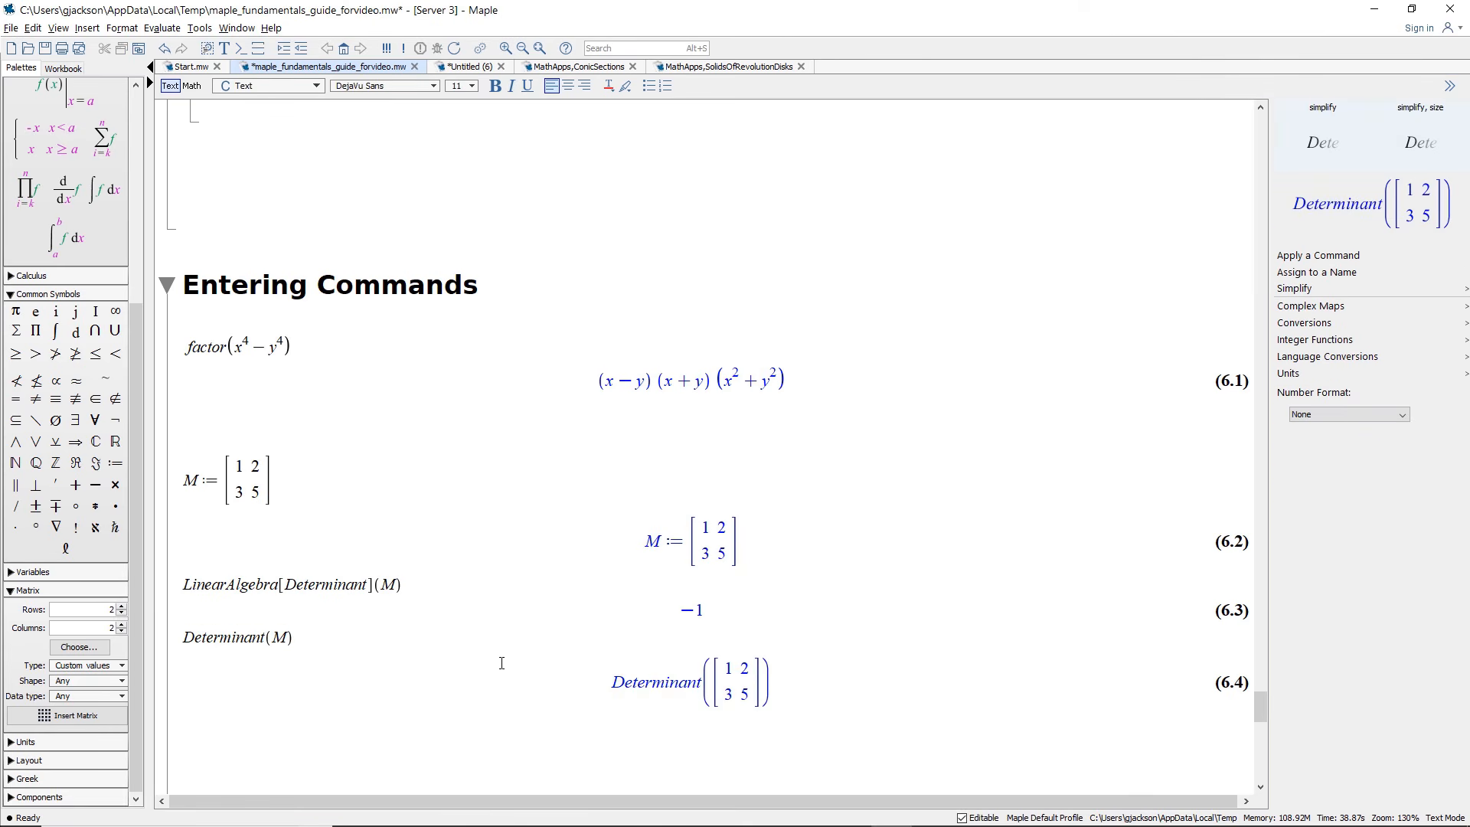
Step: Load the linear algebra package by entering and evaluating with(LinearAlgebra) below the Determinant(M) output
scroll(496, 673, "down", 1)
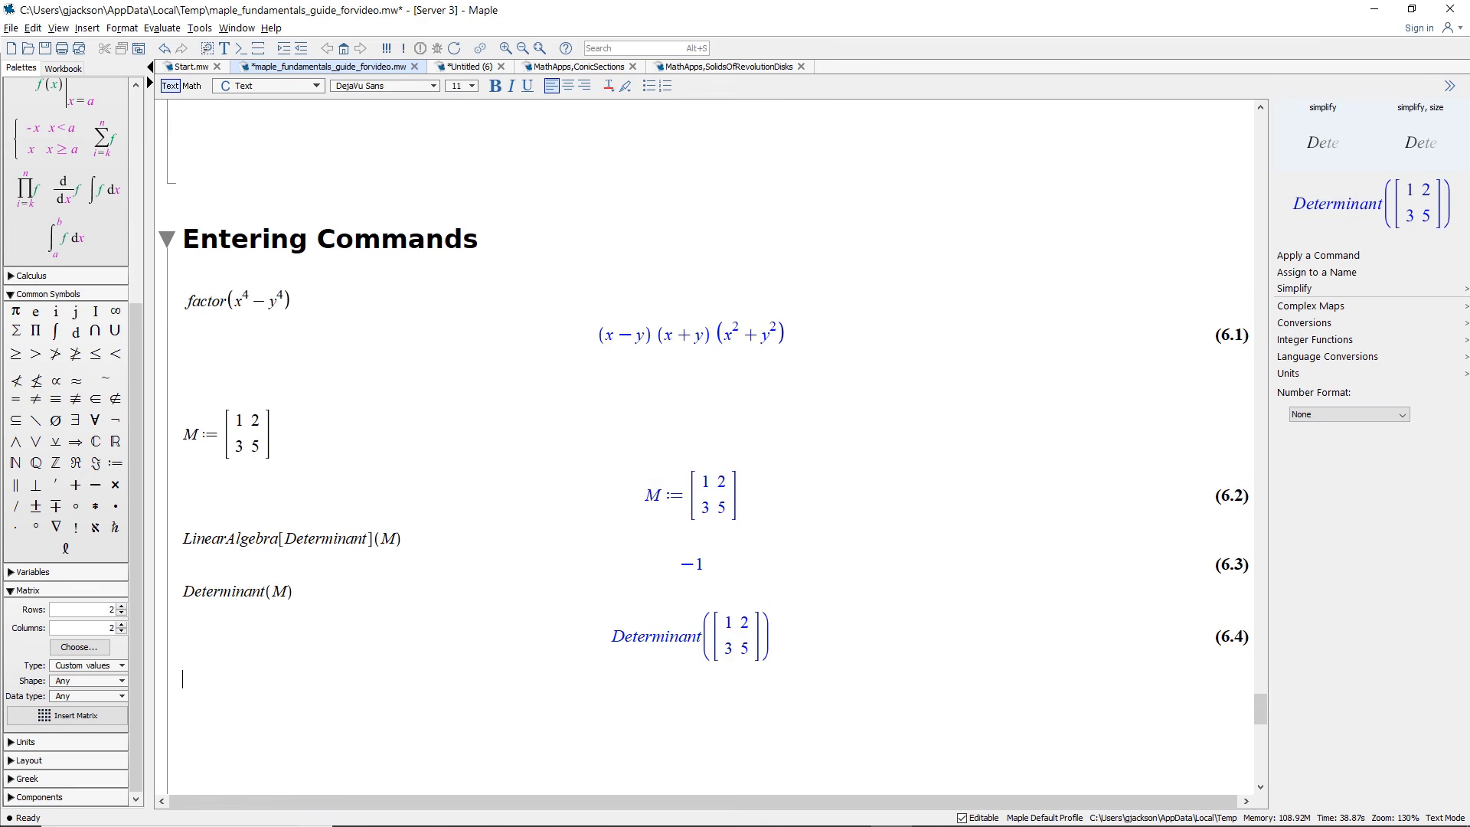
key("F5")
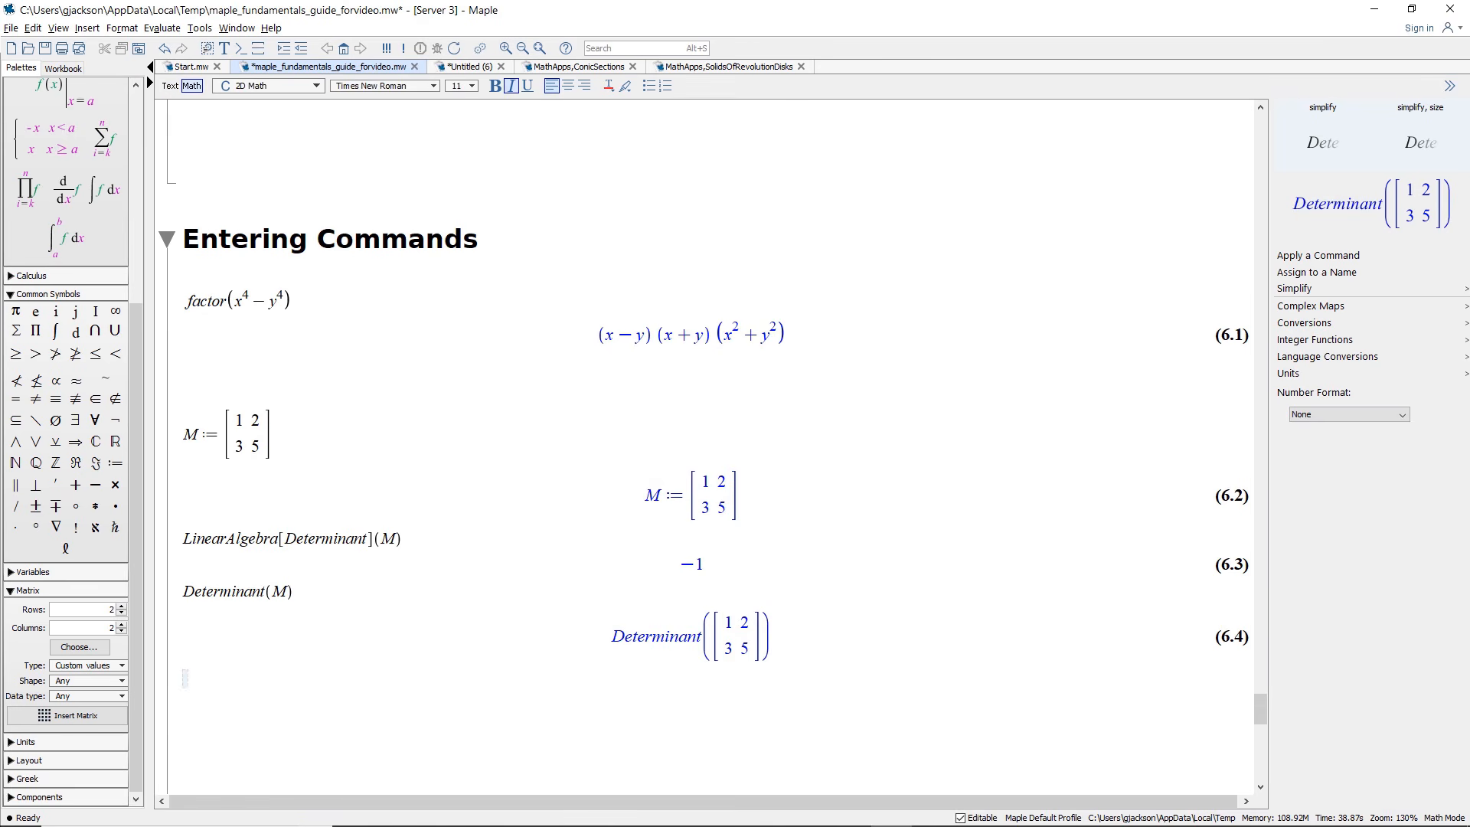
type("with(LinearAlgebra)")
key("Return")
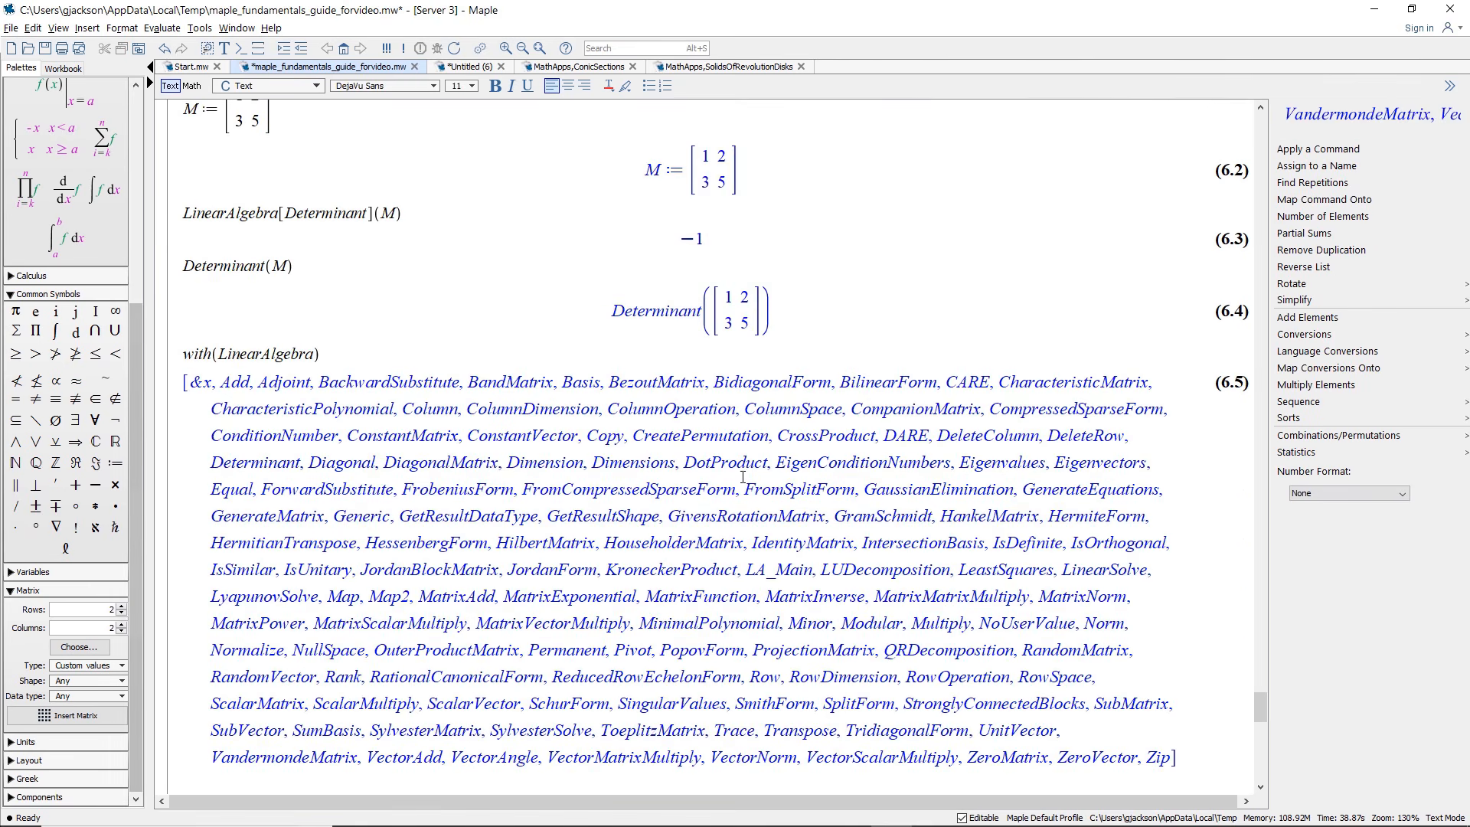
Step: Suppress the output of with(LinearAlgebra) by ending the command with a colon and re-evaluating it
left_click(317, 354)
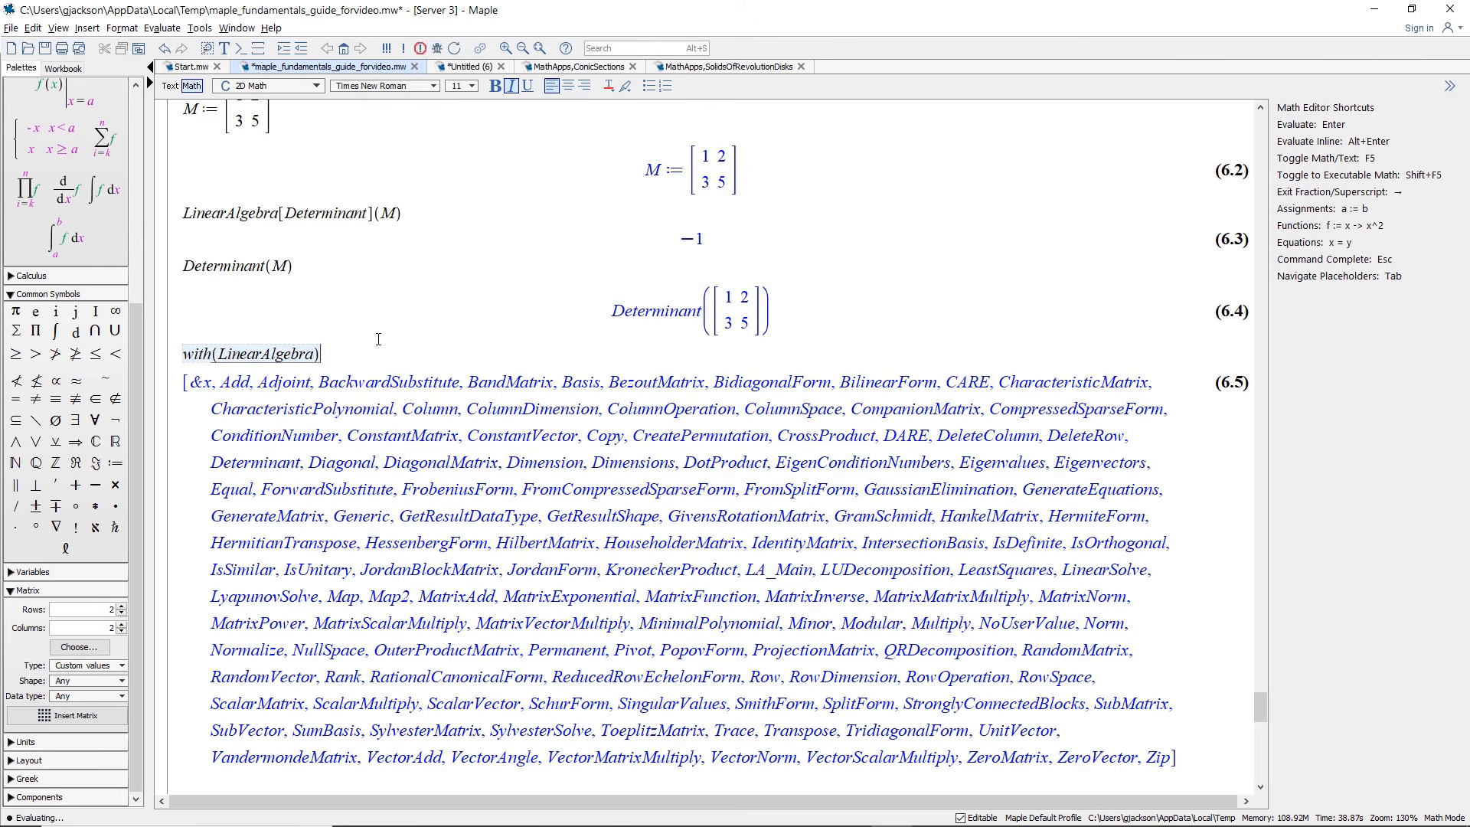
type(":")
key("Return")
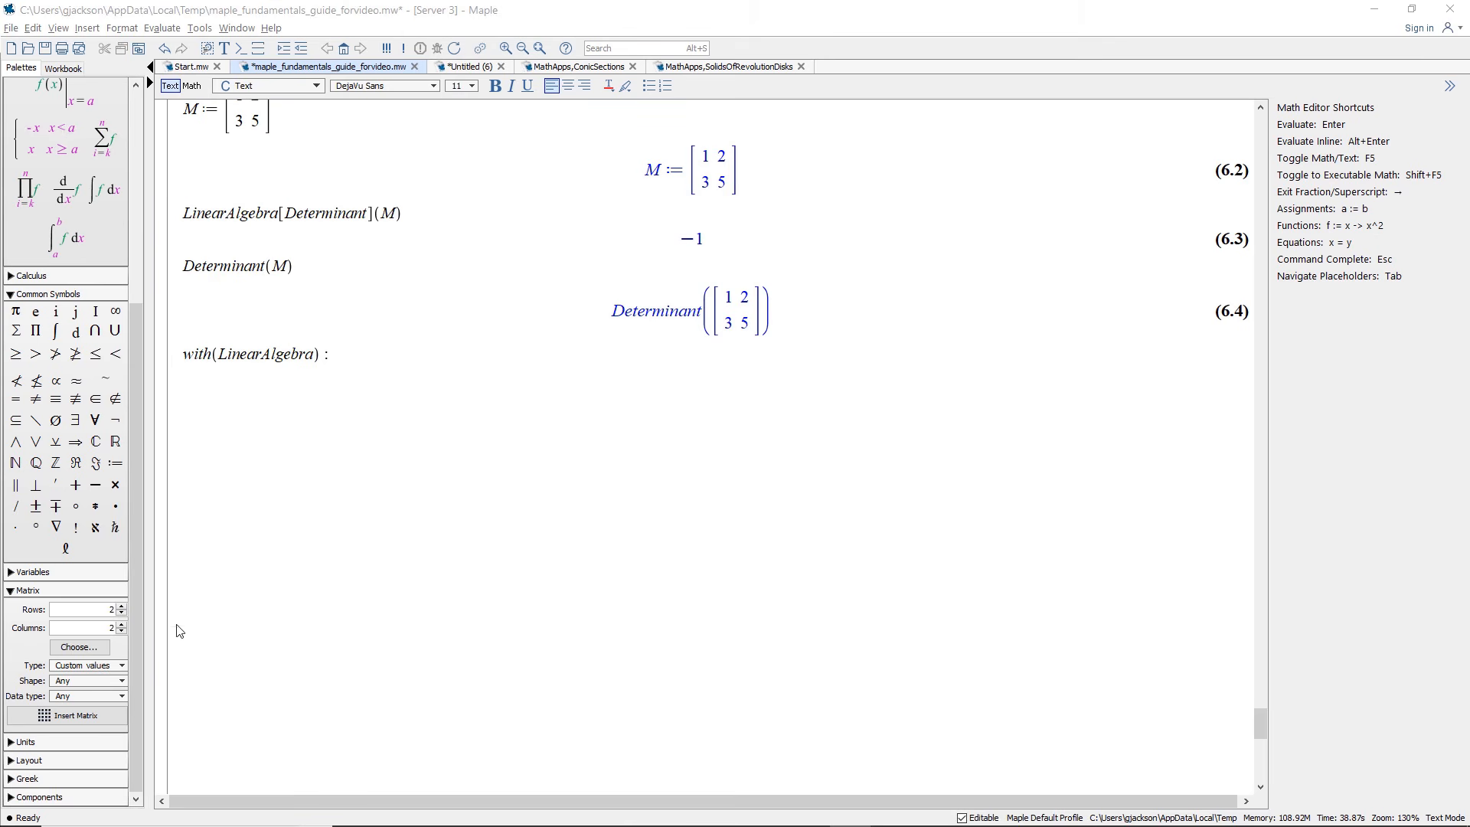
Step: Re-evaluate the existing Determinant(M) command with the LinearAlgebra package loaded
left_click(239, 424)
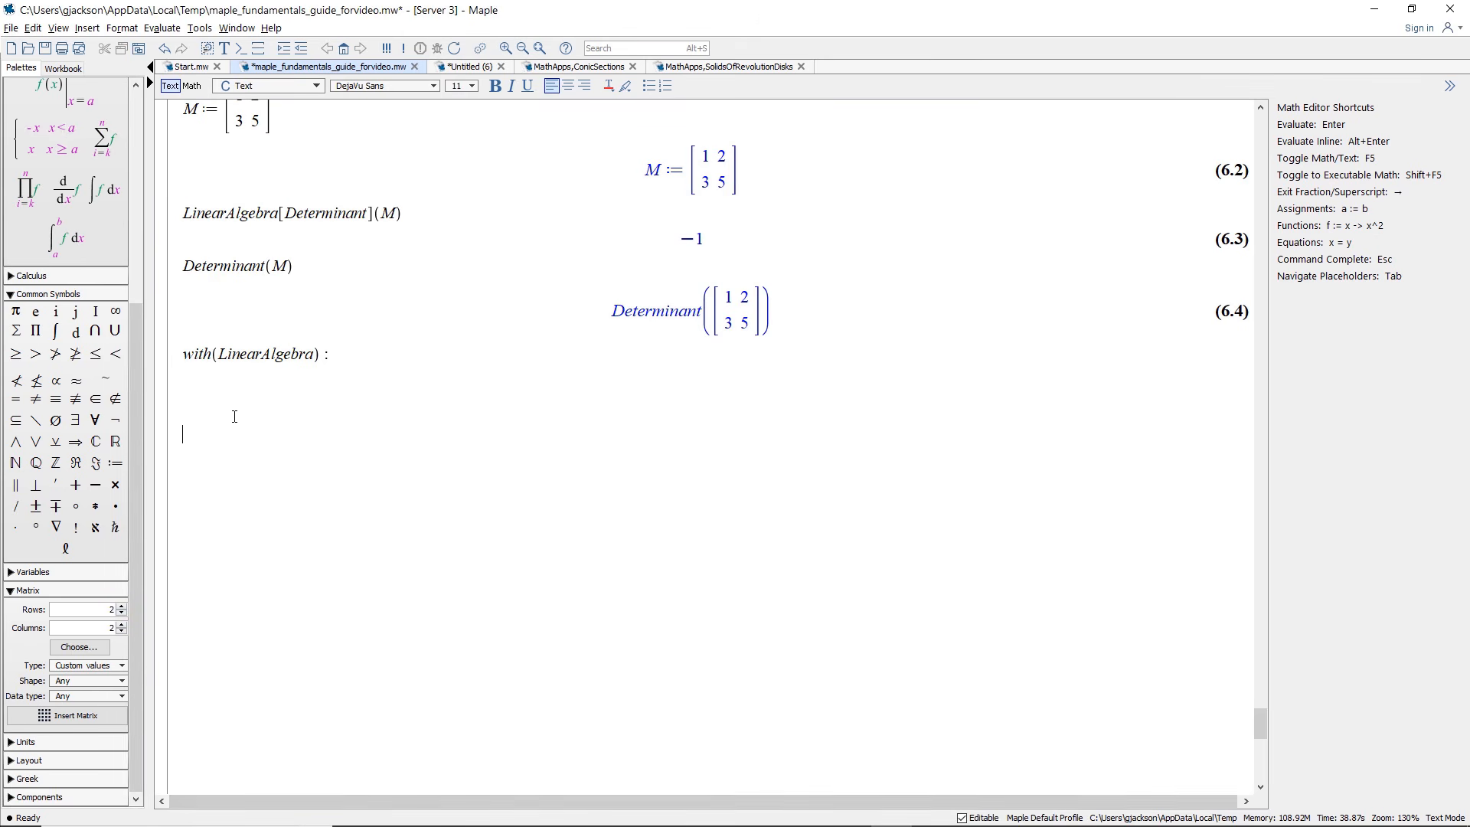
key("F5")
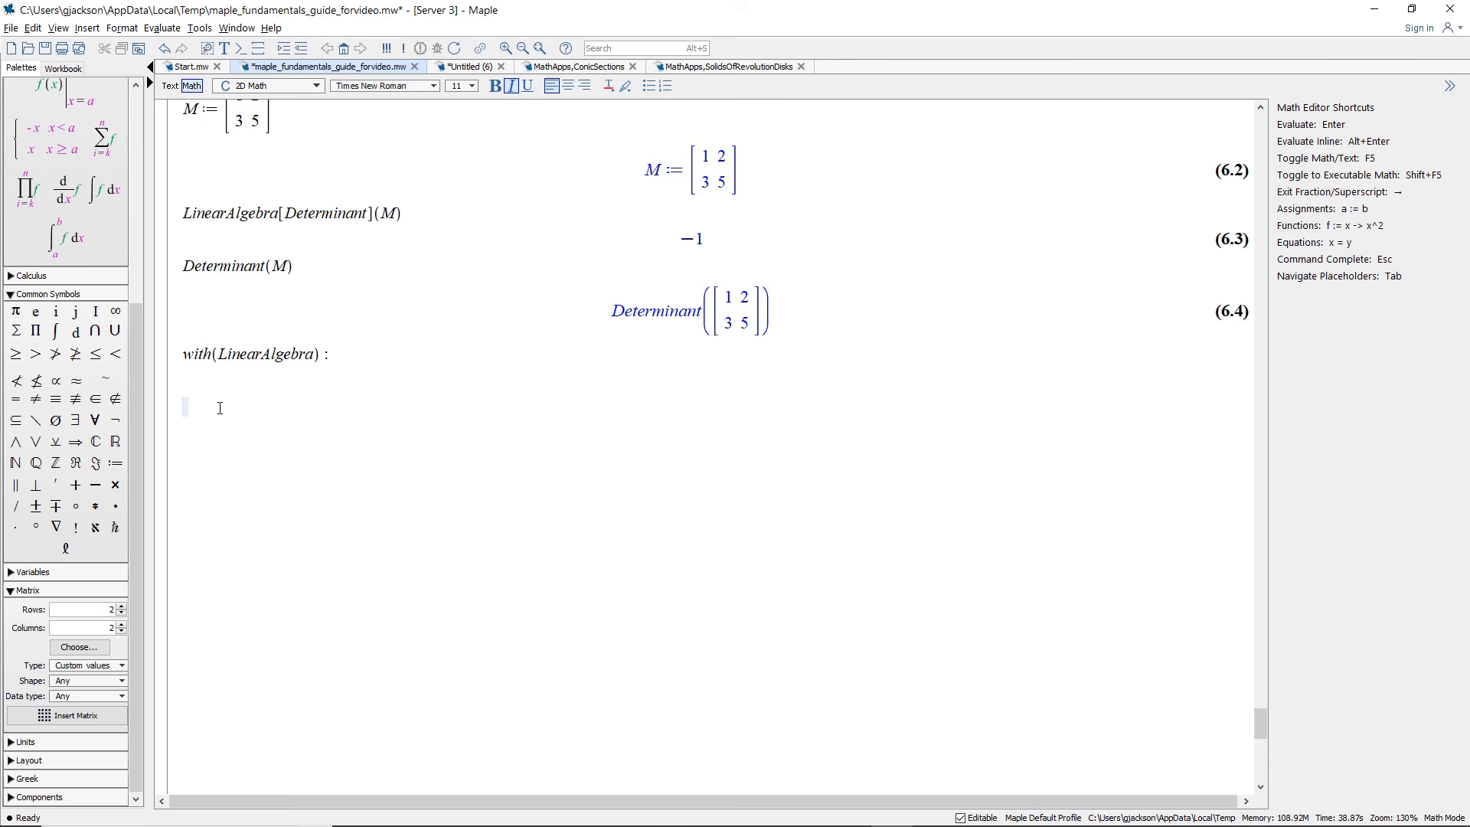
left_click(283, 265)
key("Return")
Step: Enter GaussianElimination(M) below the package command, using command completion on "Gau", and evaluate it
left_click(274, 445)
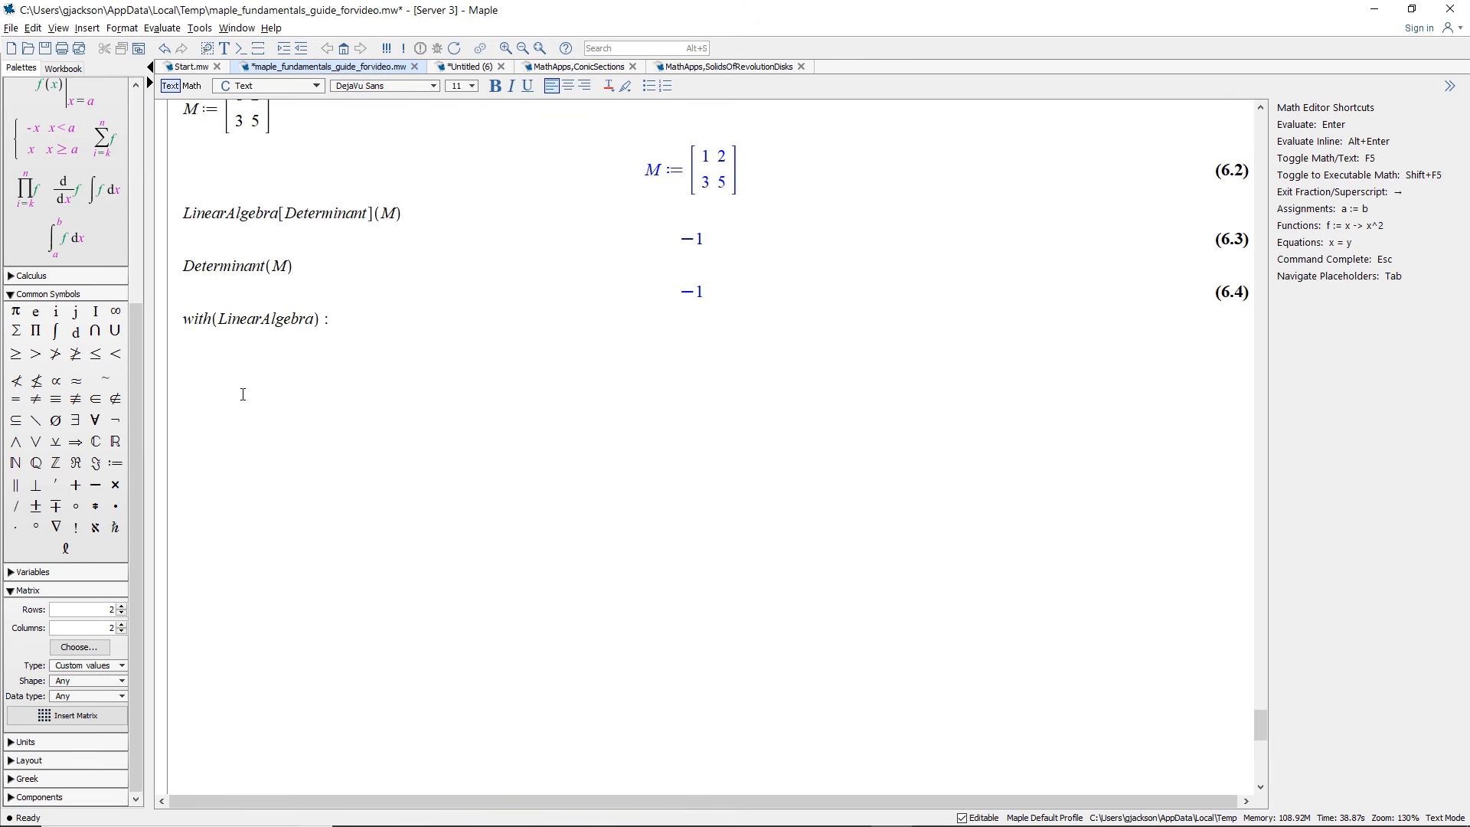
key("F5")
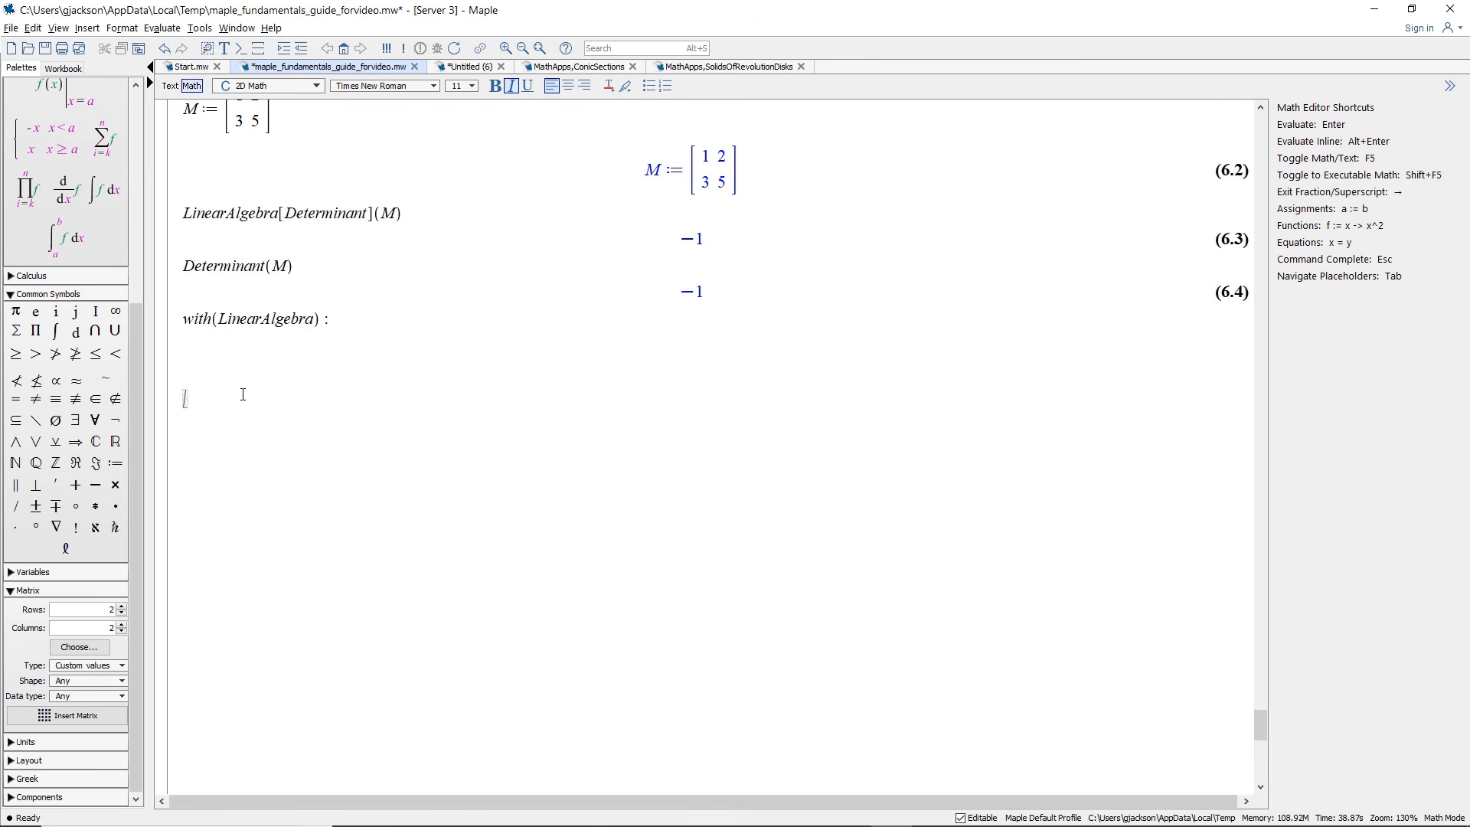
type("Gau")
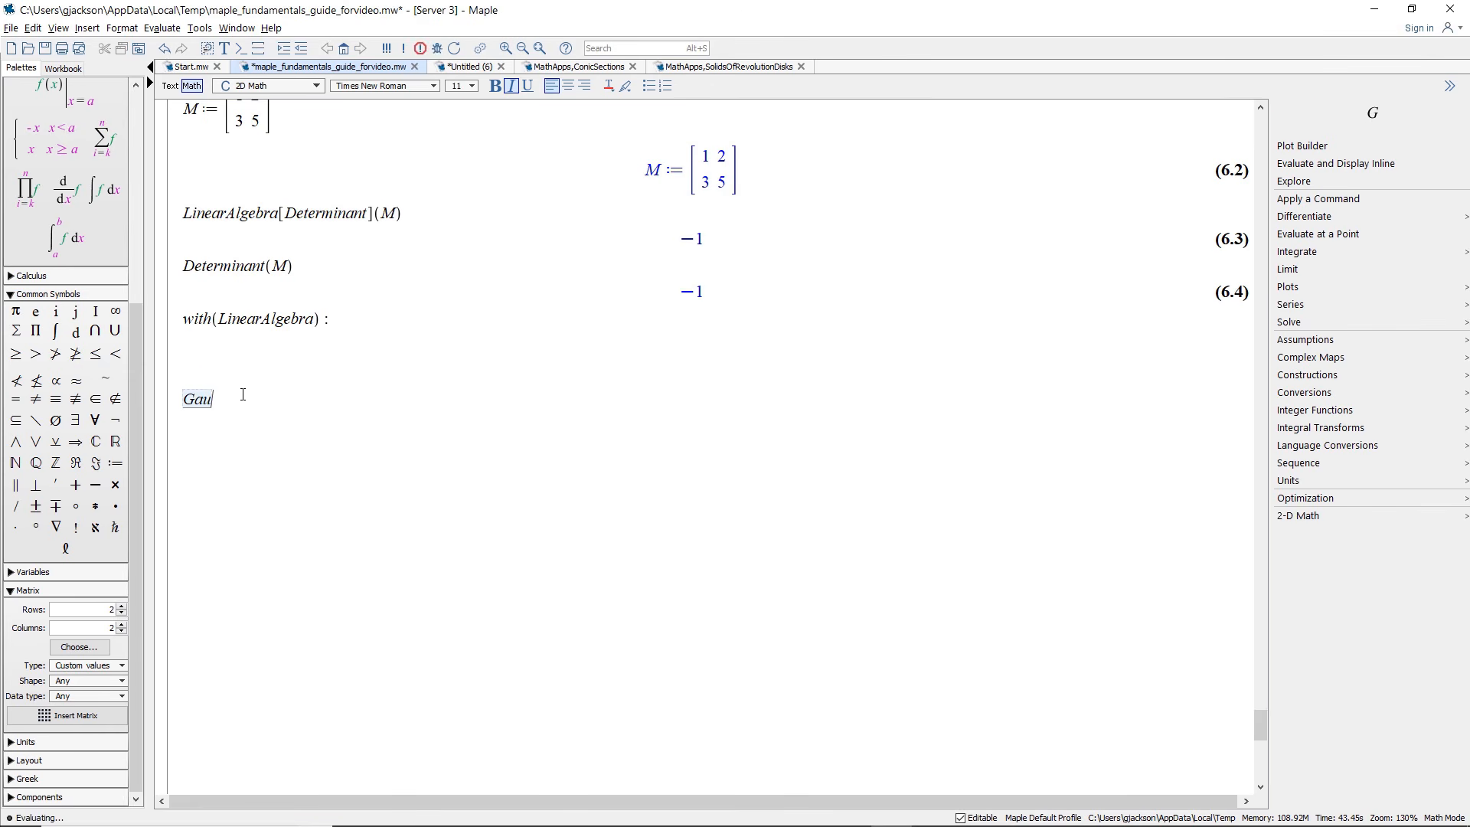
key("Escape")
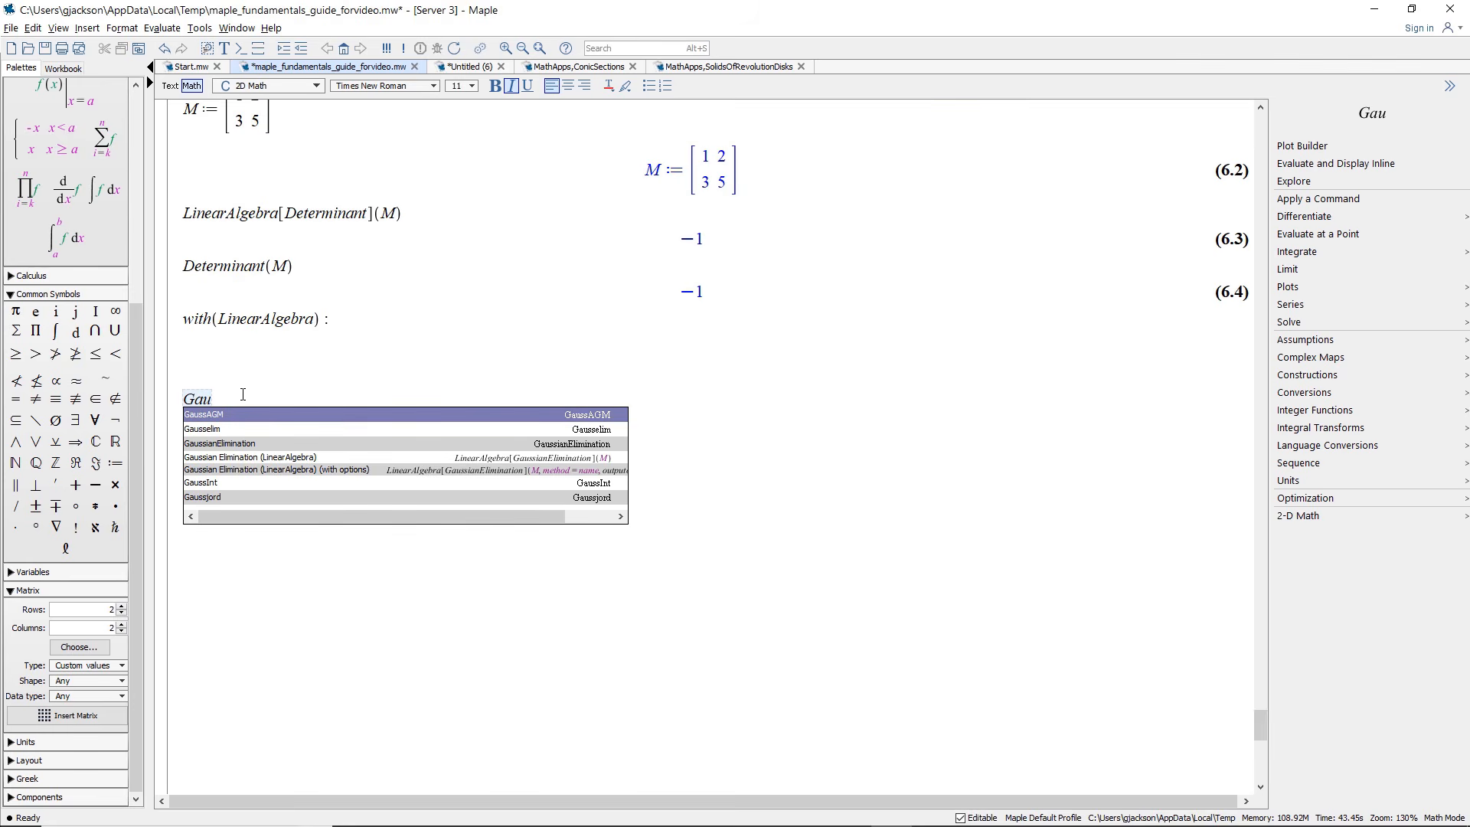
left_click(253, 444)
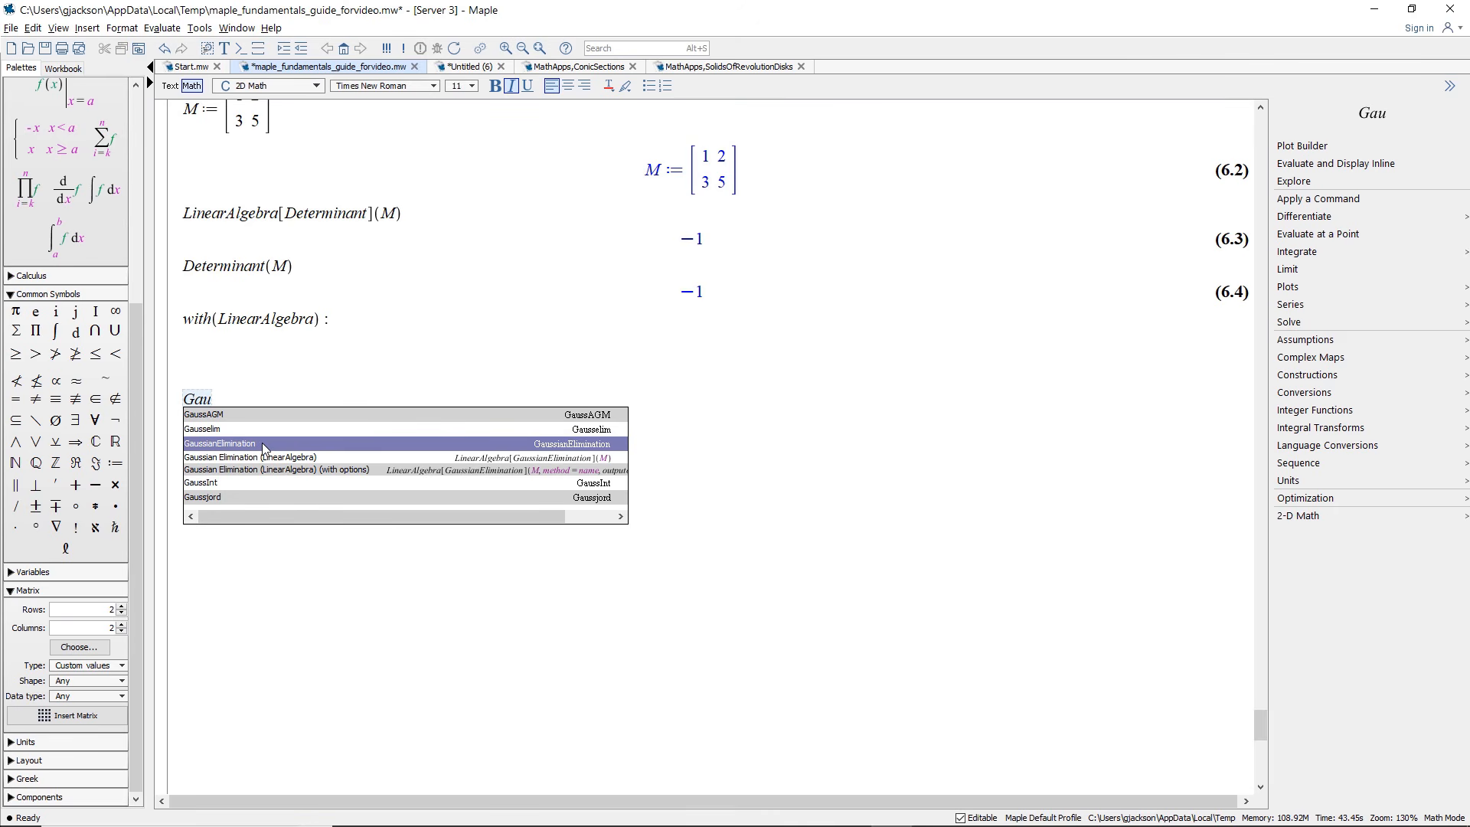
key("Return")
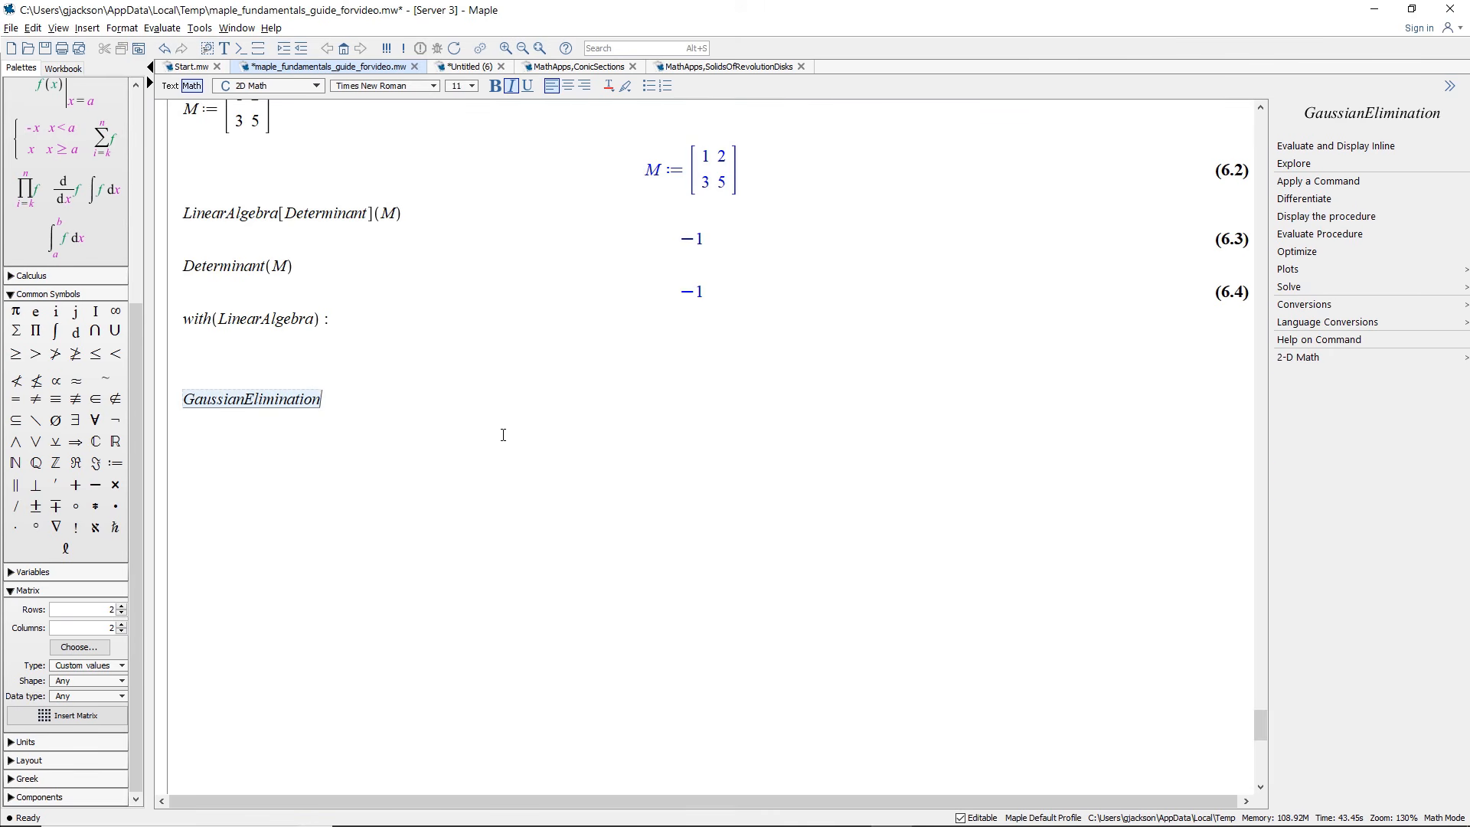
type("(M)")
key("Return")
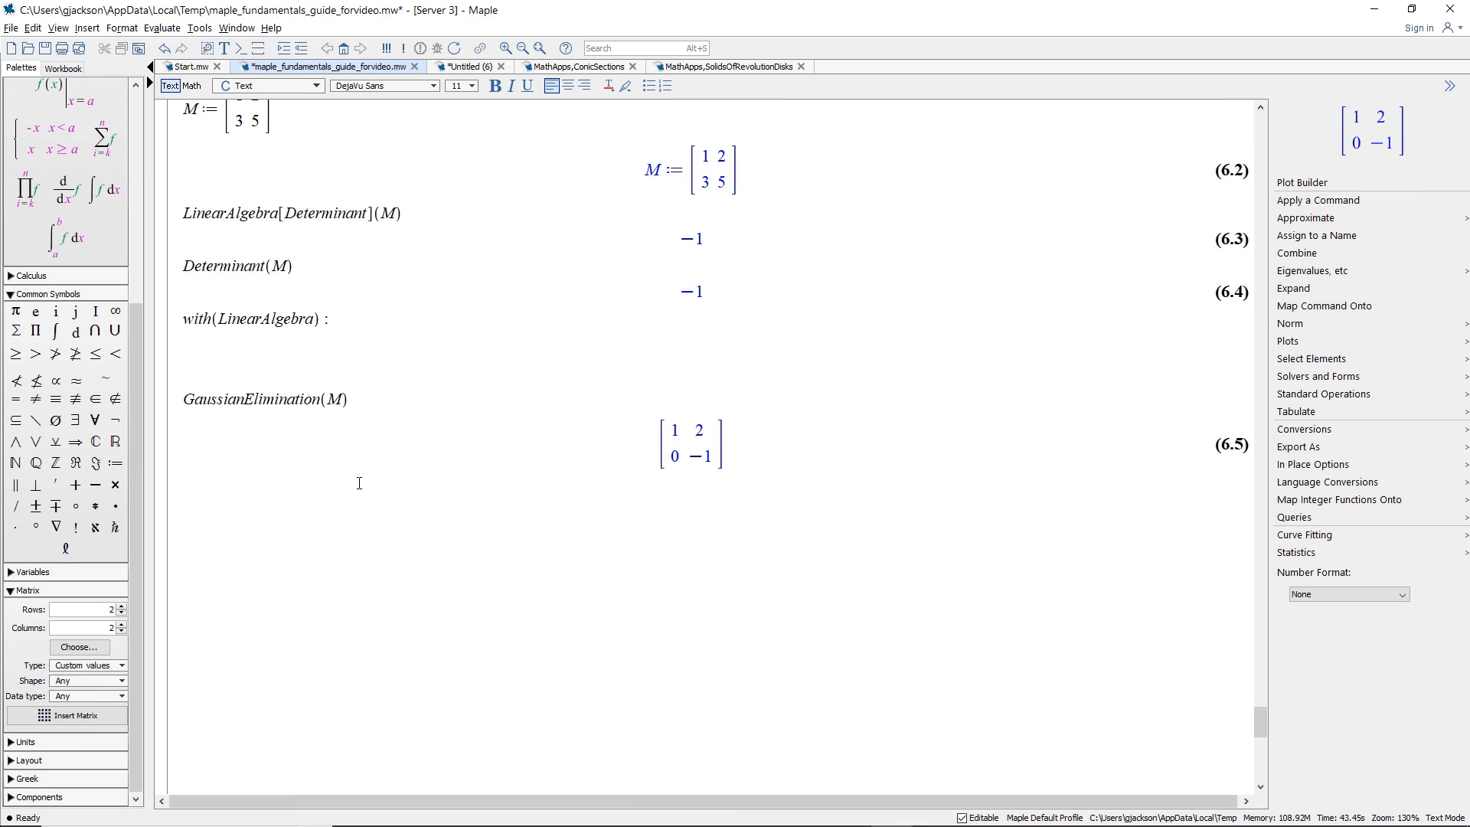
Step: Look through the list of loadable packages without loading one, and move on to the "Getting Help" section
left_click(200, 28)
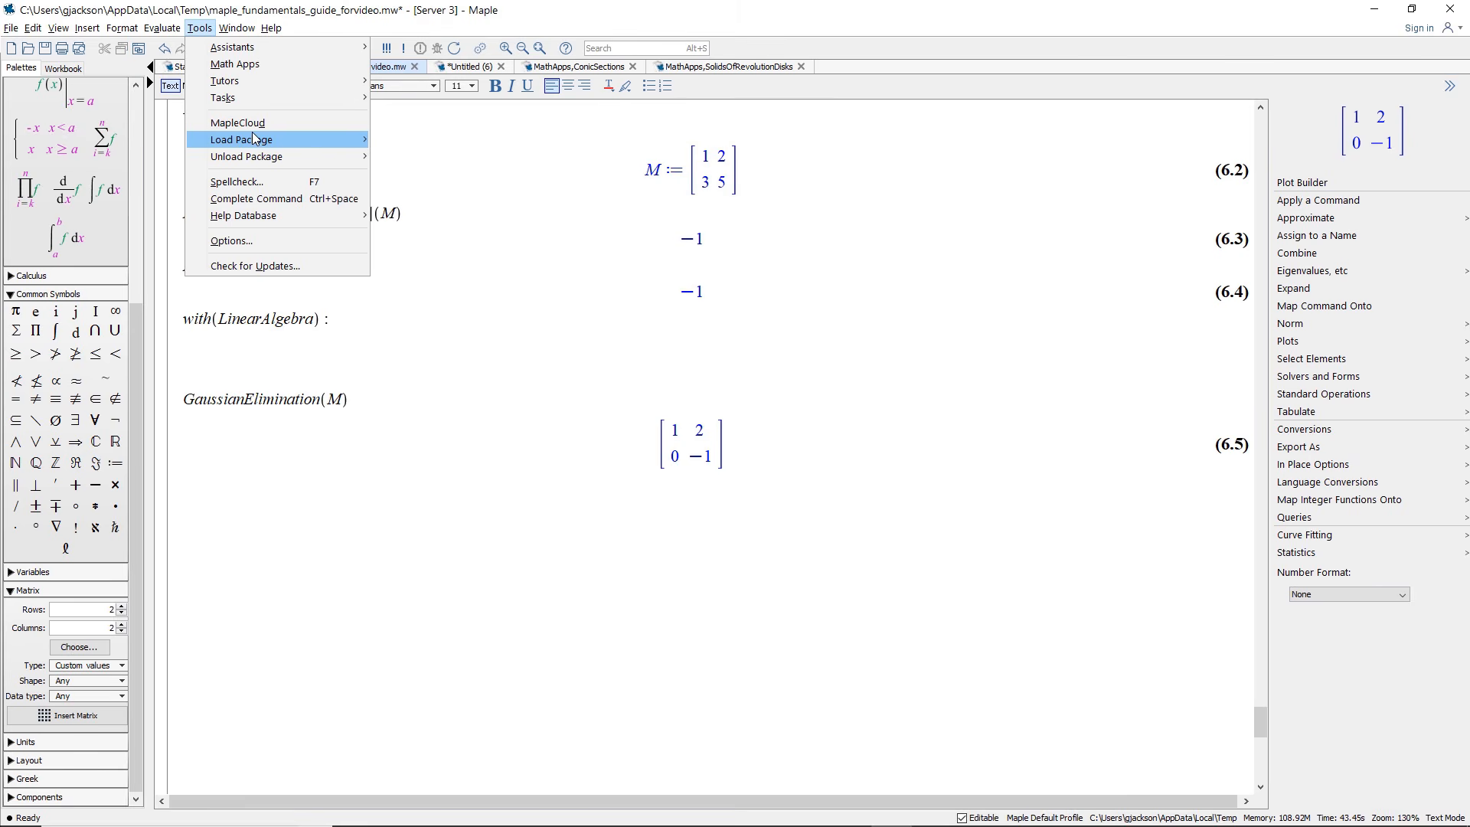
mouse_move(255, 138)
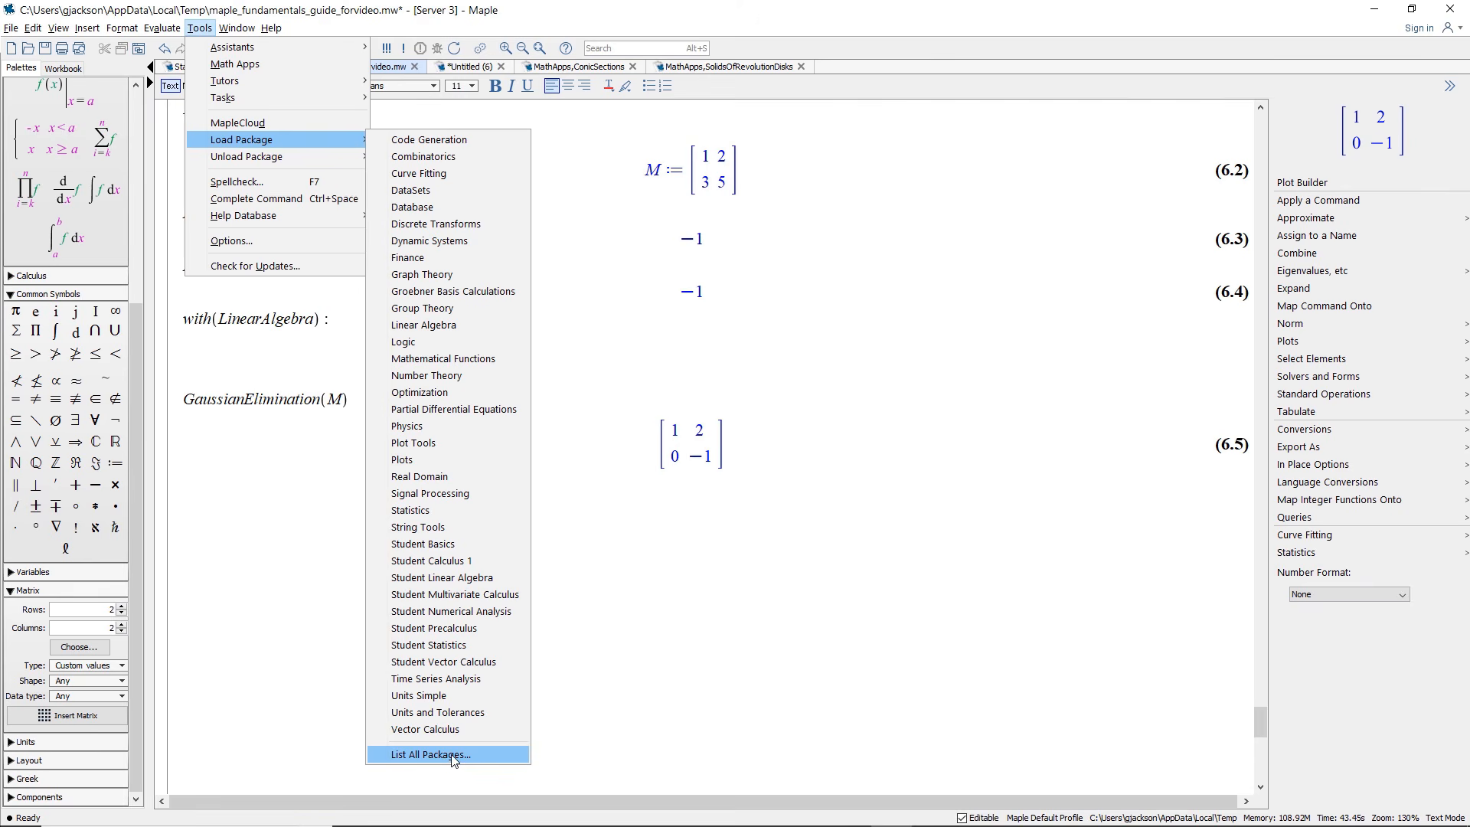
left_click(710, 684)
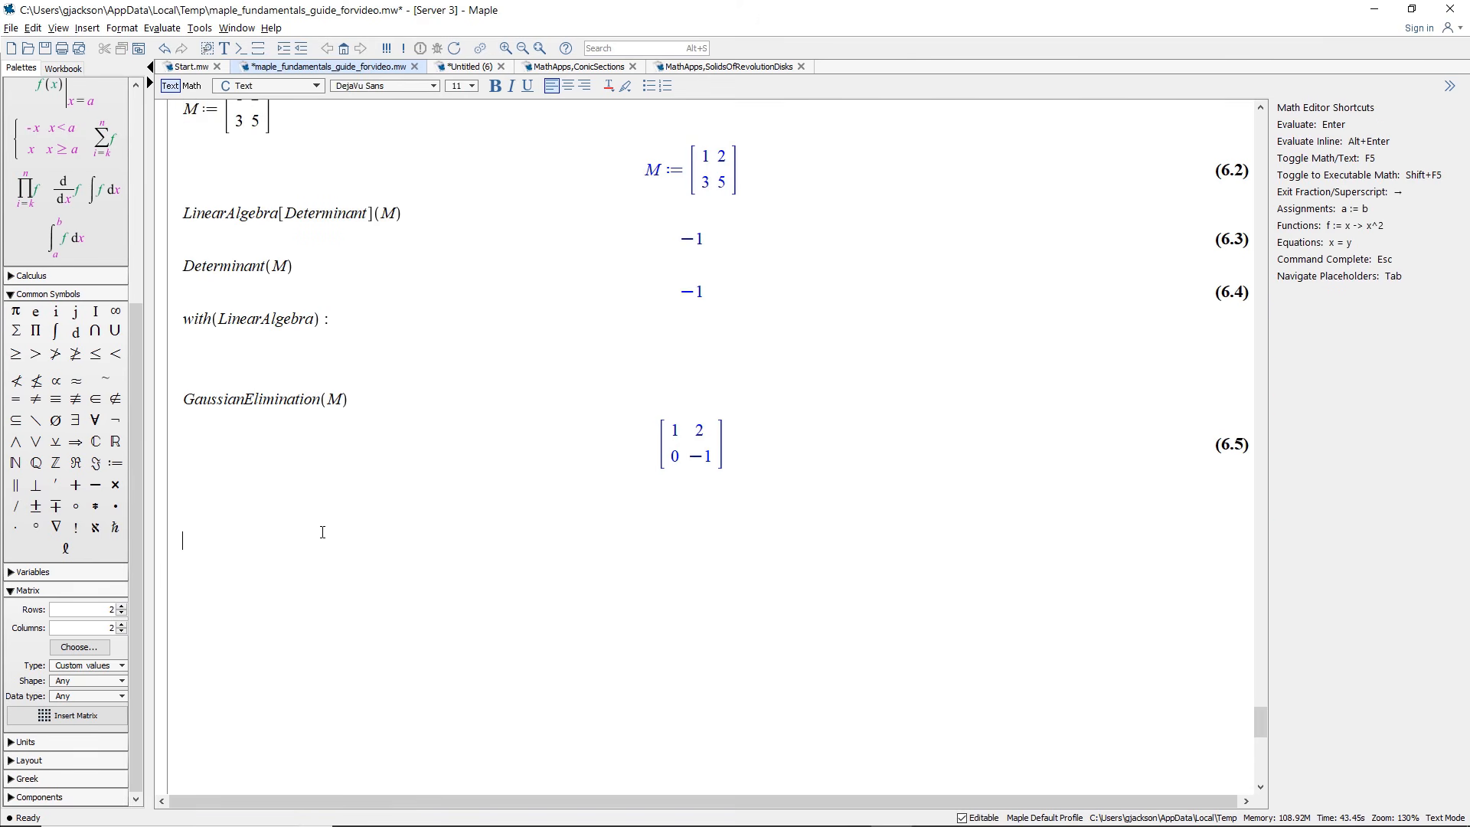
scroll(310, 530, "down", 5)
scroll(310, 531, "down", 7)
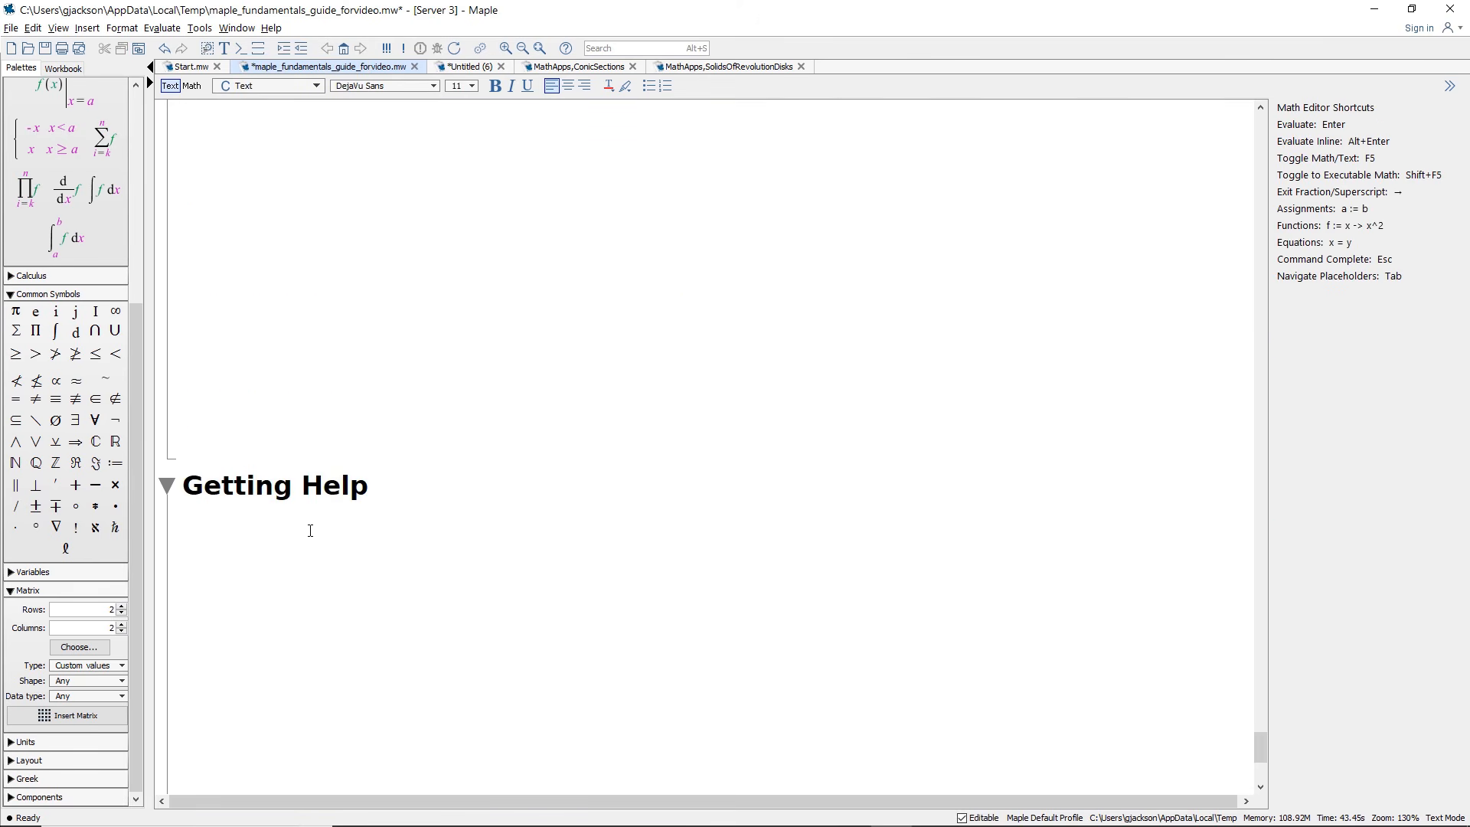
Step: Open the Maple Help system to view its start page and table of contents, and return to the worksheet
scroll(285, 380, "up", 1)
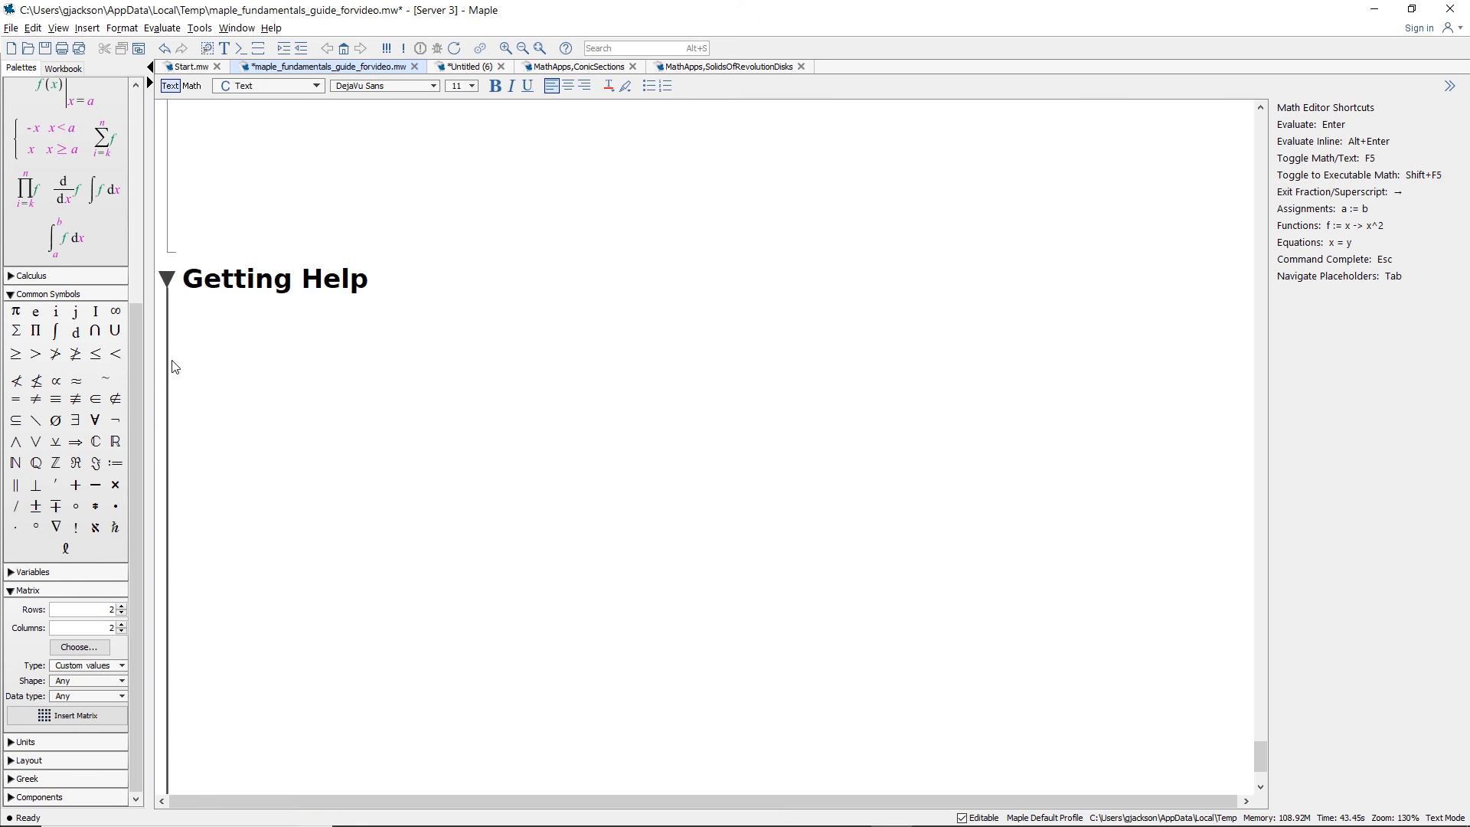
left_click(271, 28)
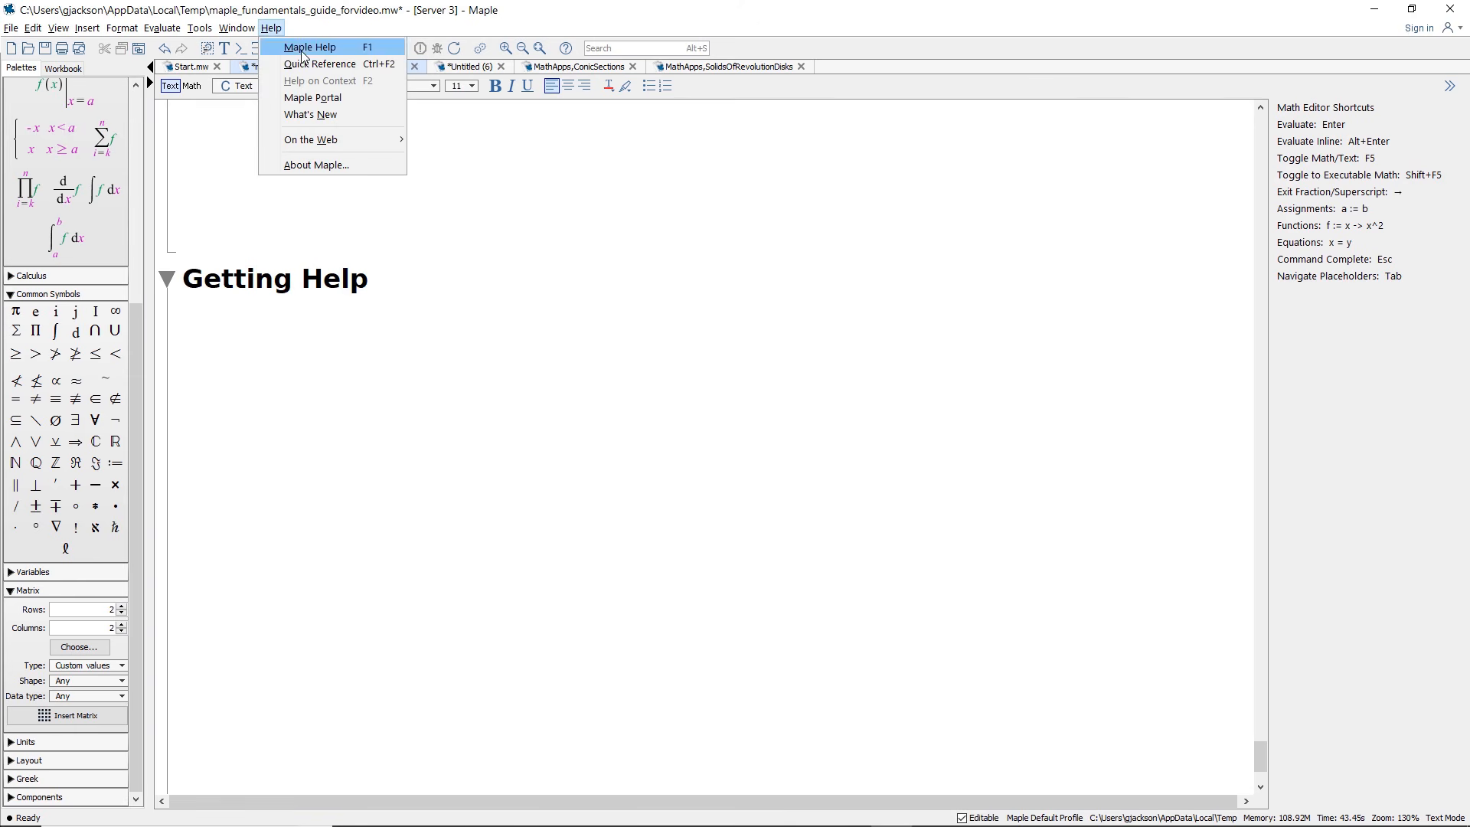
left_click(302, 51)
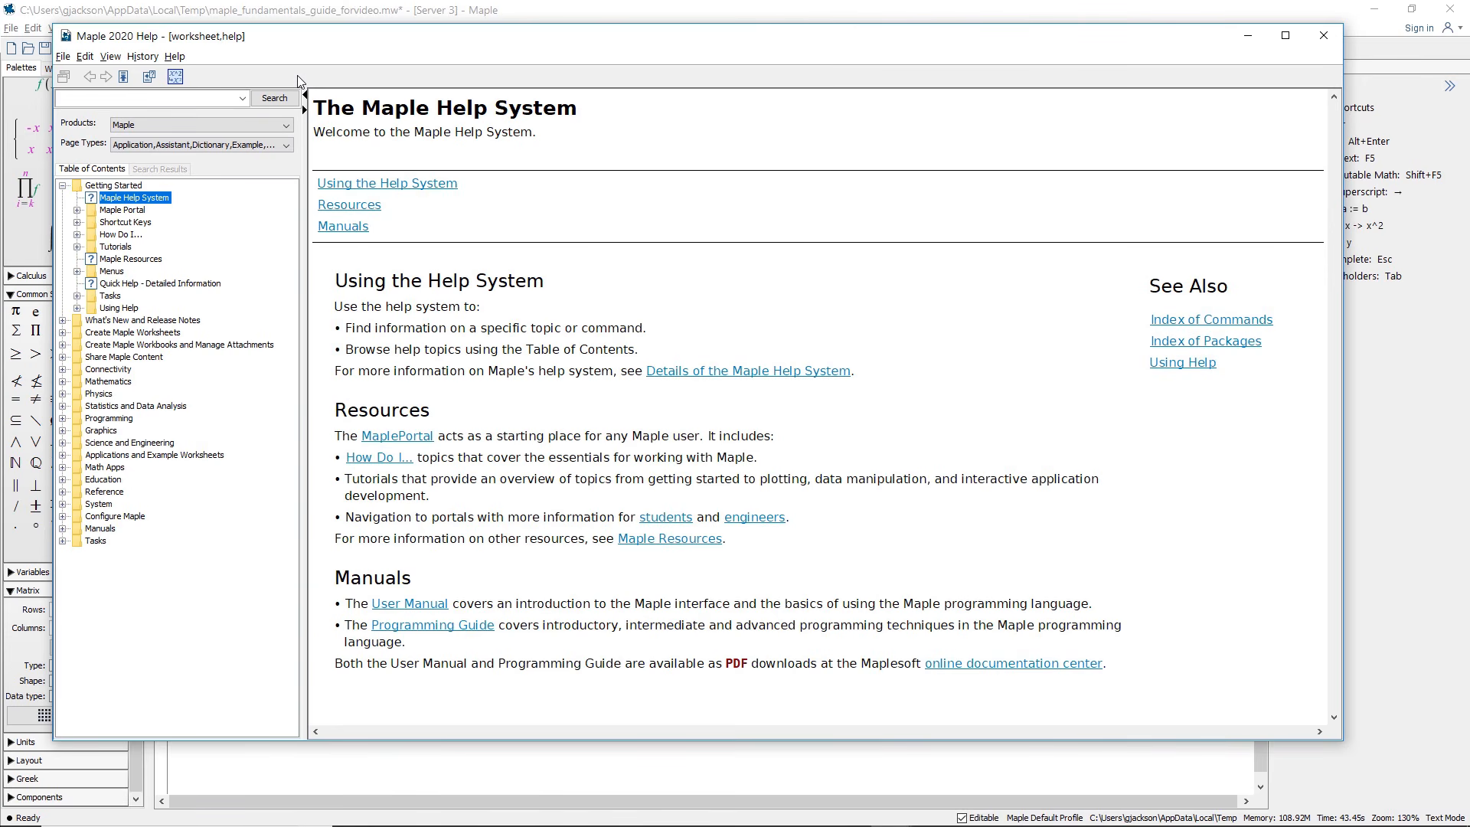
left_click_drag(346, 38, 349, 54)
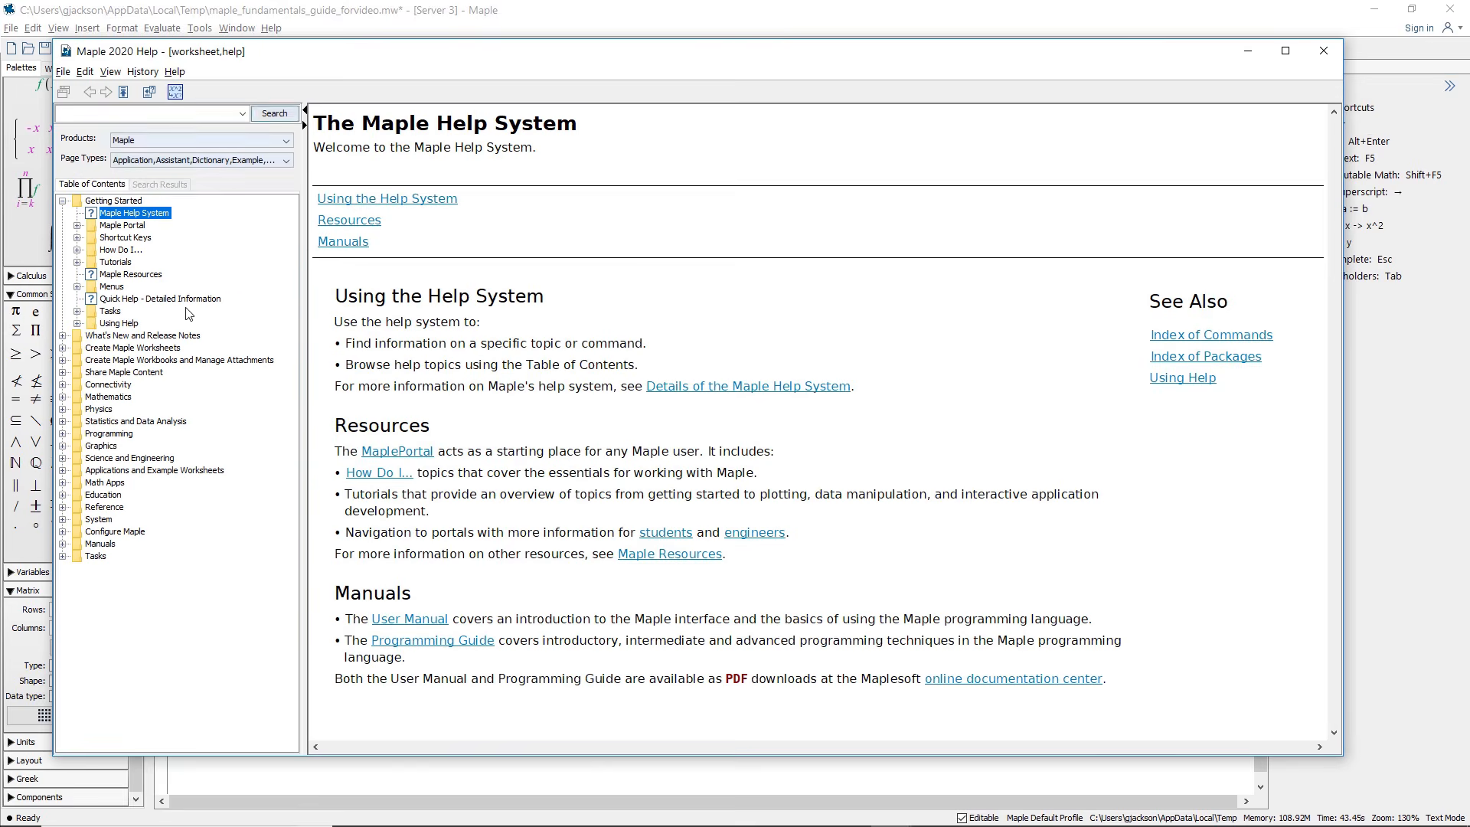
left_click(496, 8)
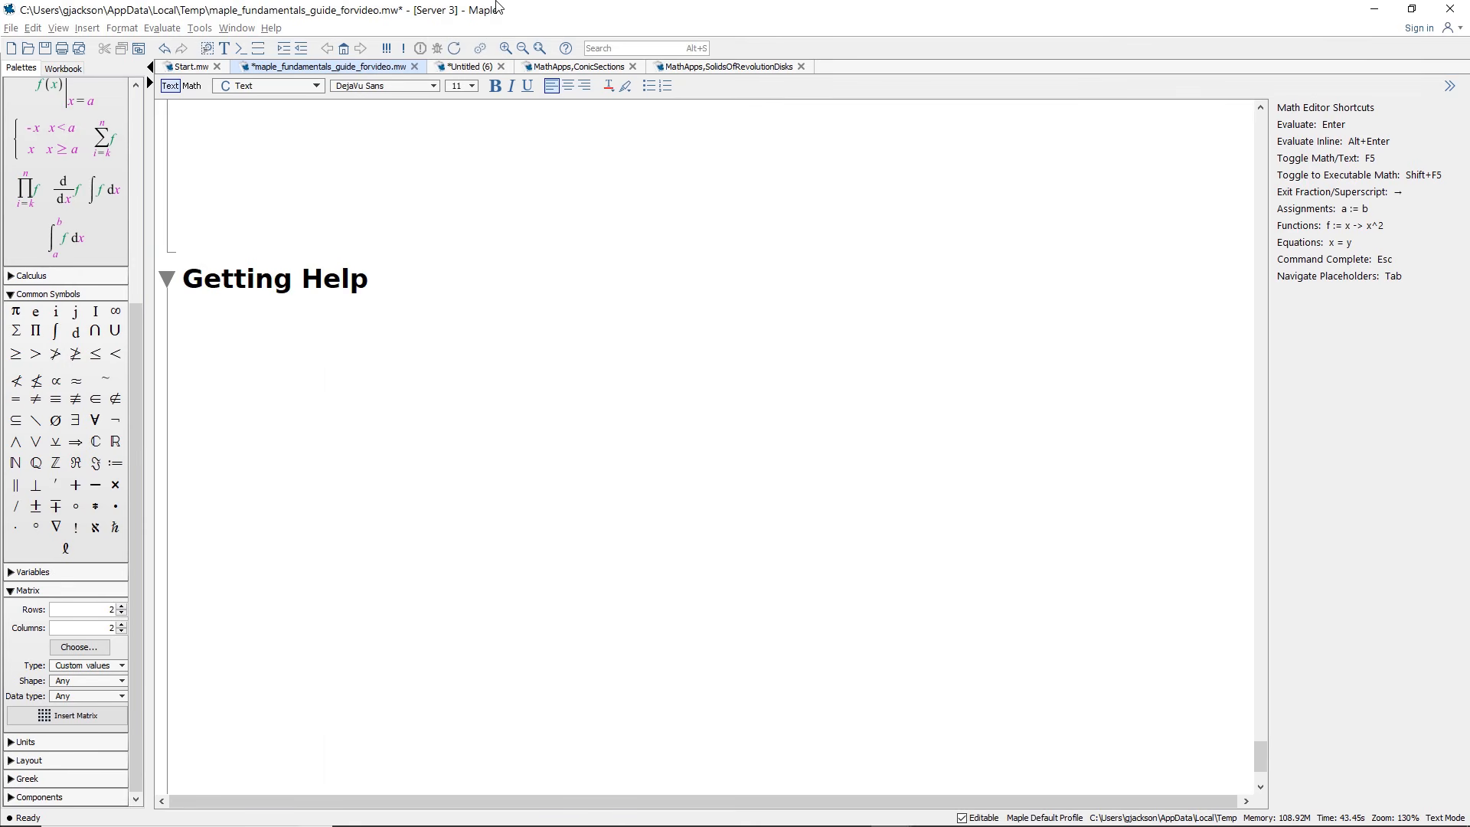
Step: Enter ?isprime under the "Getting Help" heading and evaluate it to open the command's help page
left_click(277, 391)
type("?isprime")
key("Return")
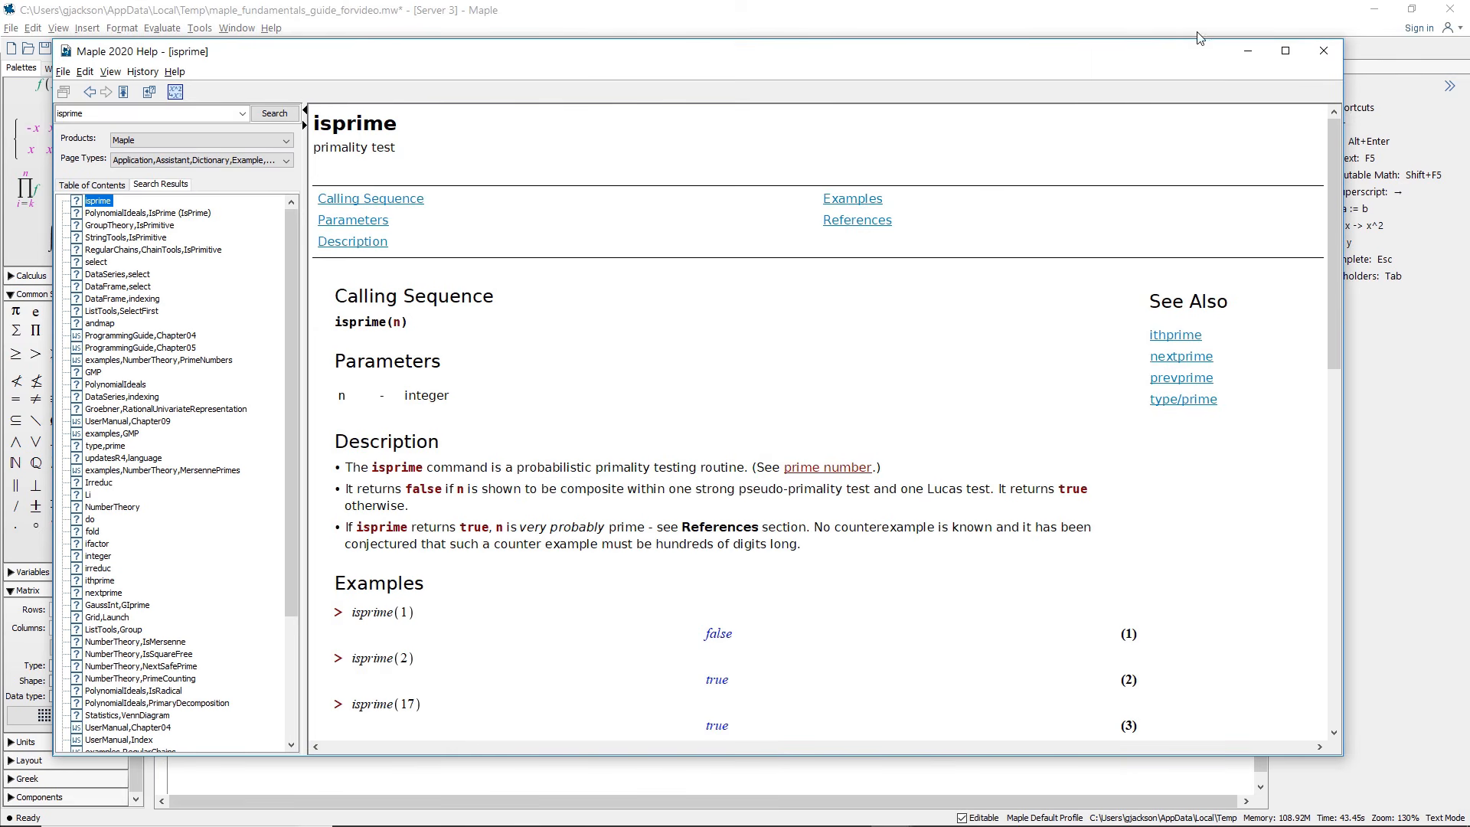
Step: Place the cursor within the plain isprime entry, open its help page from there, and return to the worksheet
left_click(291, 375)
left_click(187, 389)
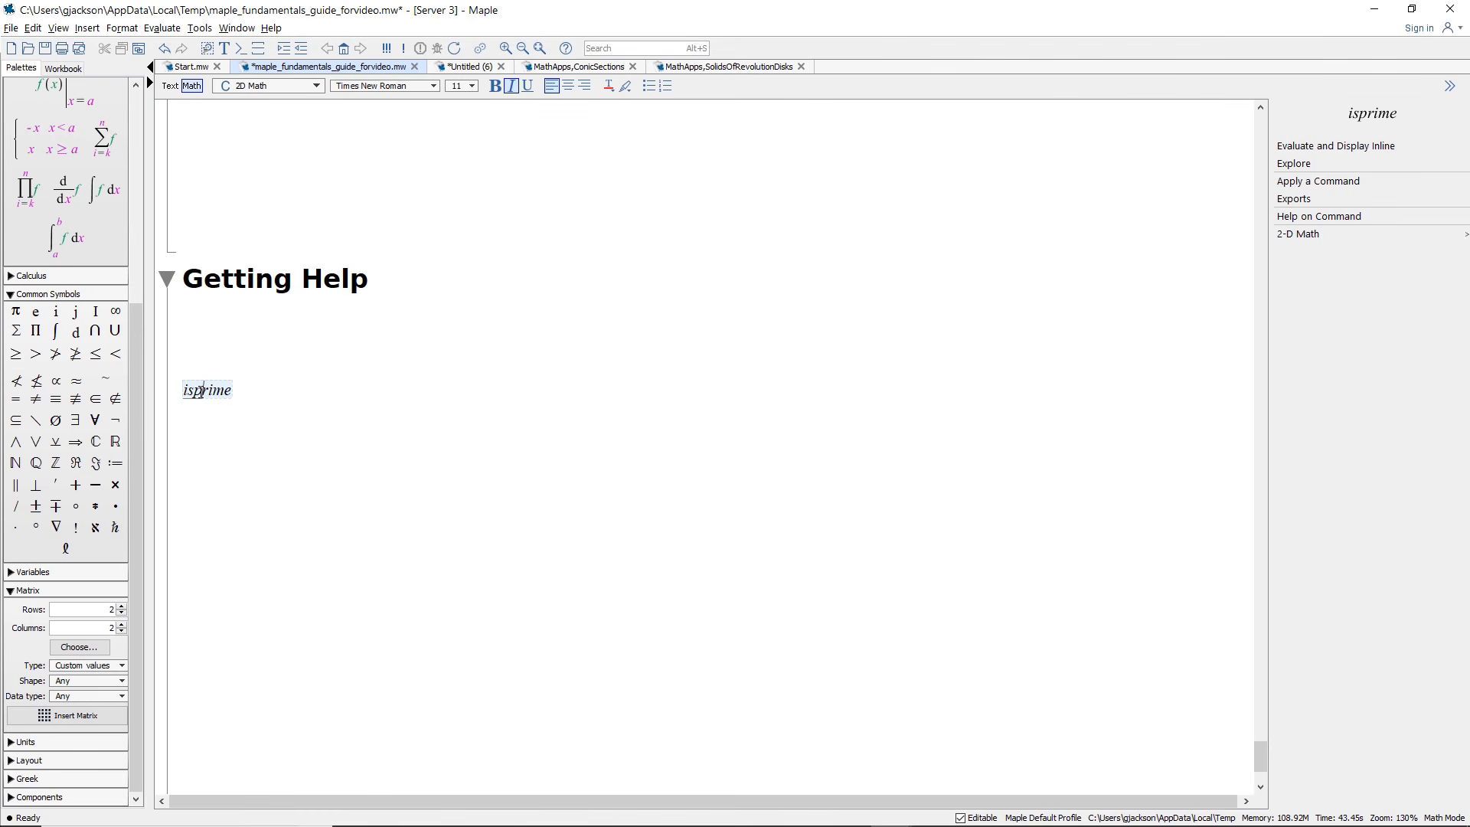
key("Return")
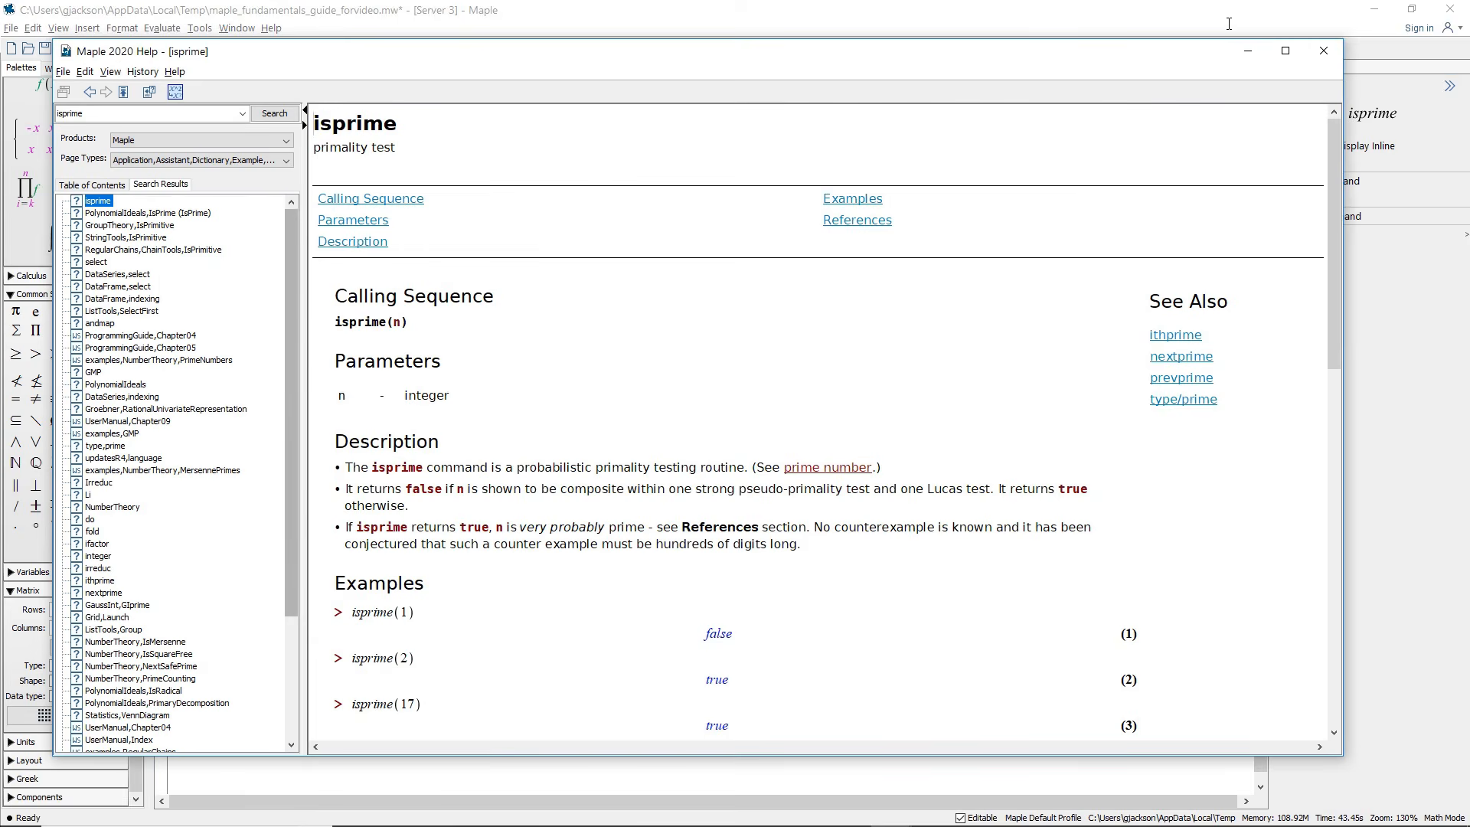
left_click(1237, 9)
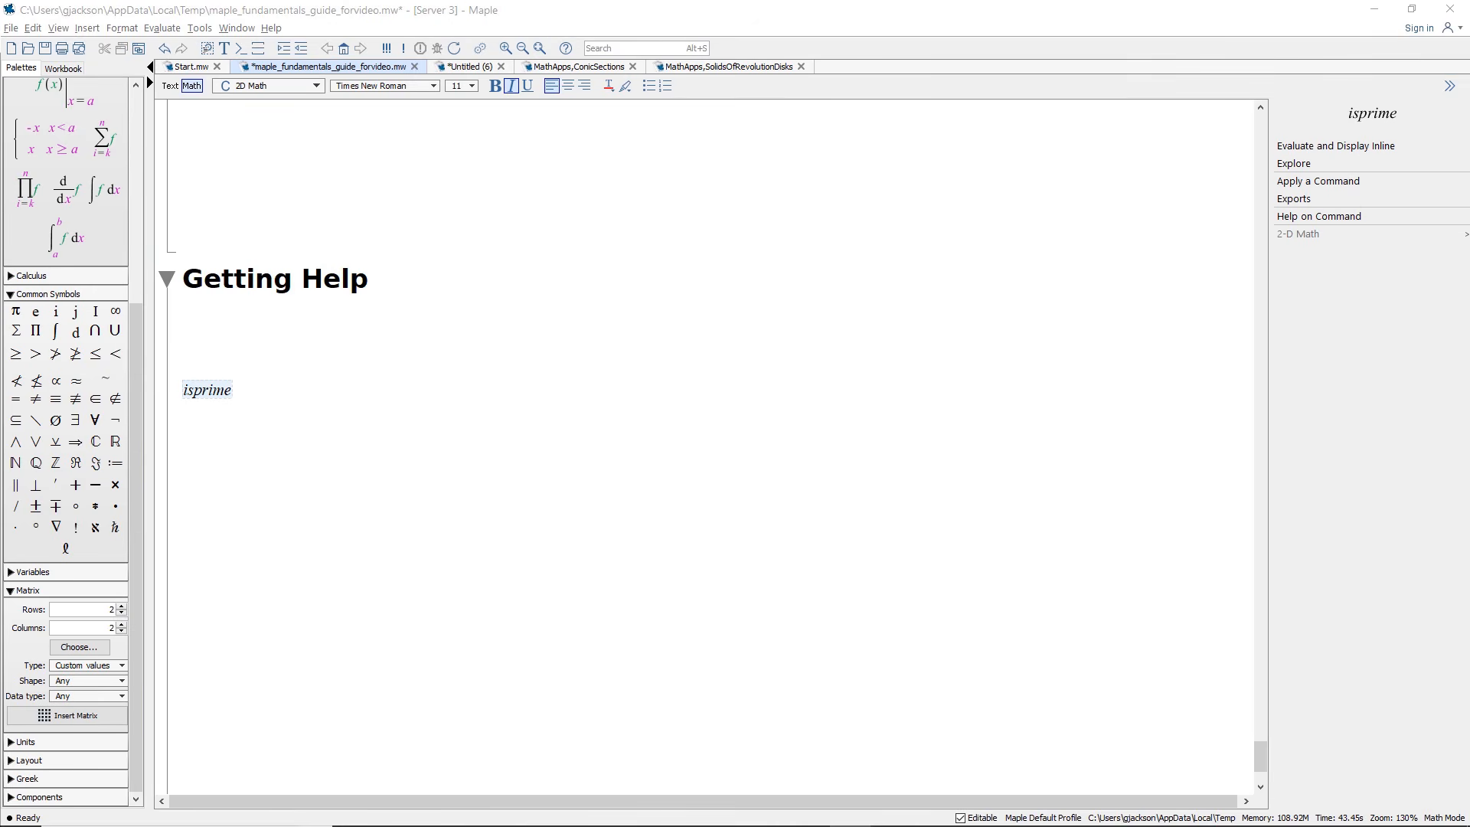
Step: Enter ?MaplePortal below the isprime entry and evaluate it to open the Maple Portal
left_click(388, 495)
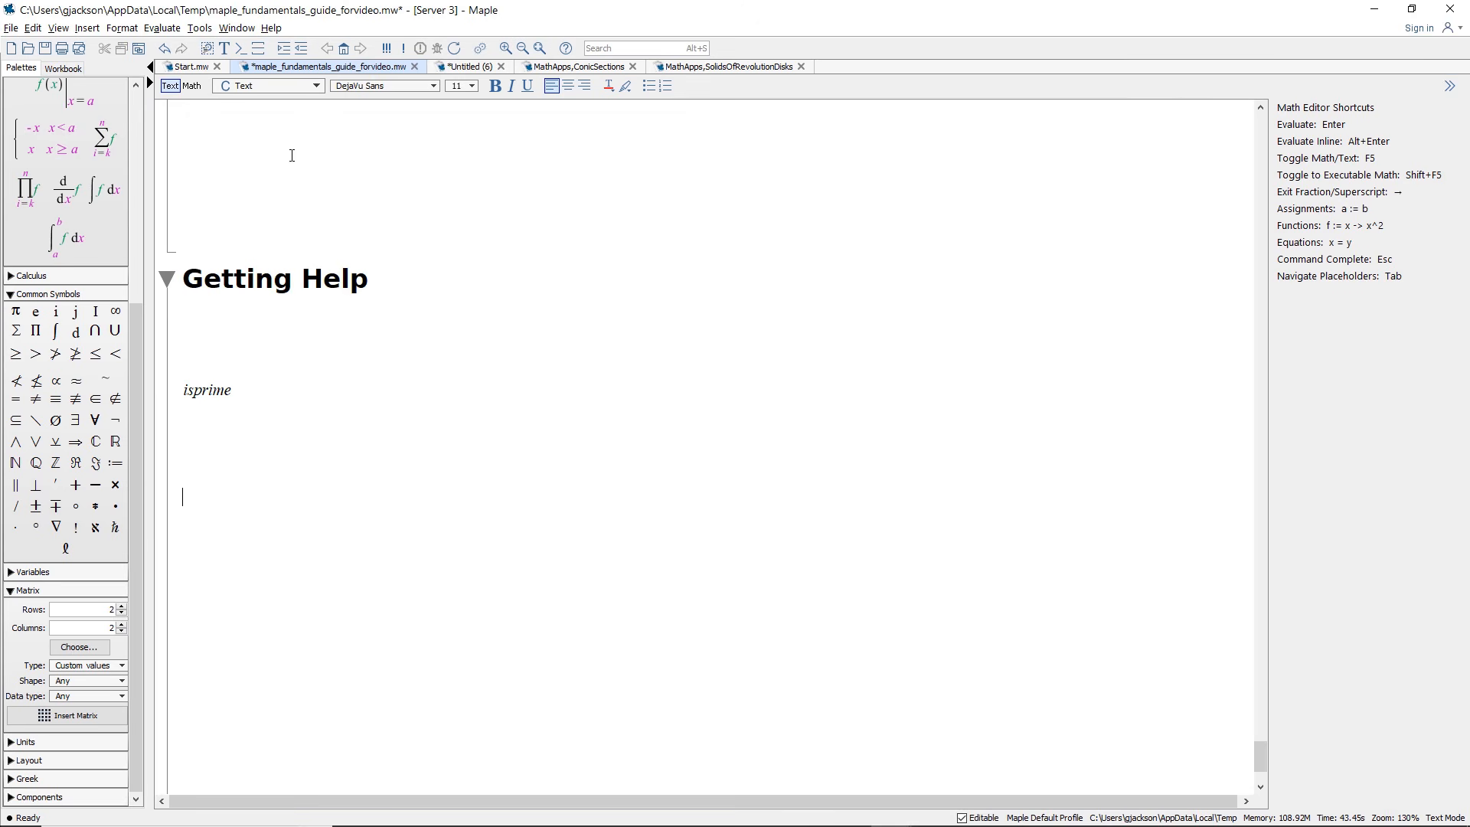
type("?")
type("MaplePortal")
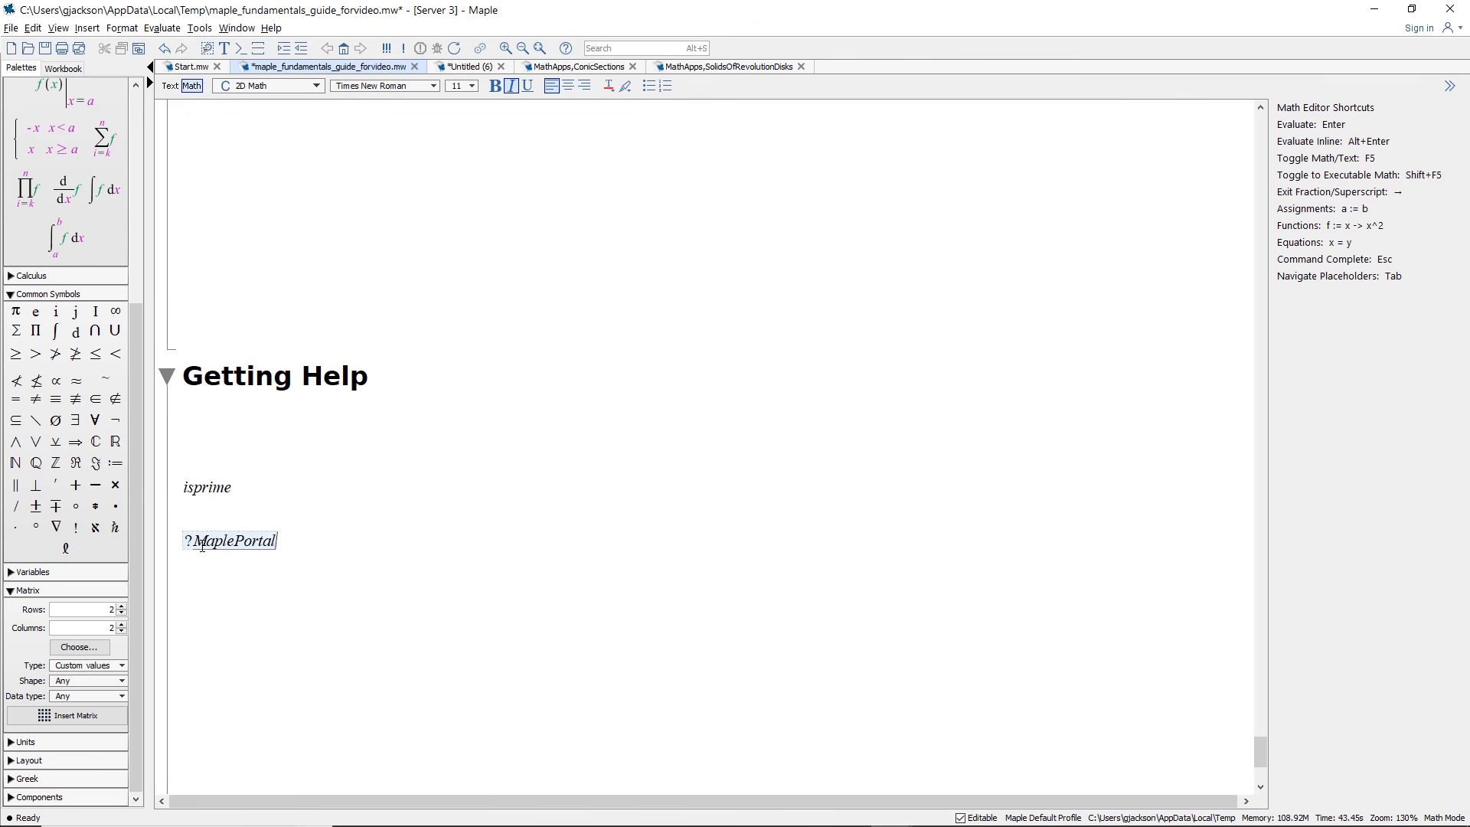
key("Return")
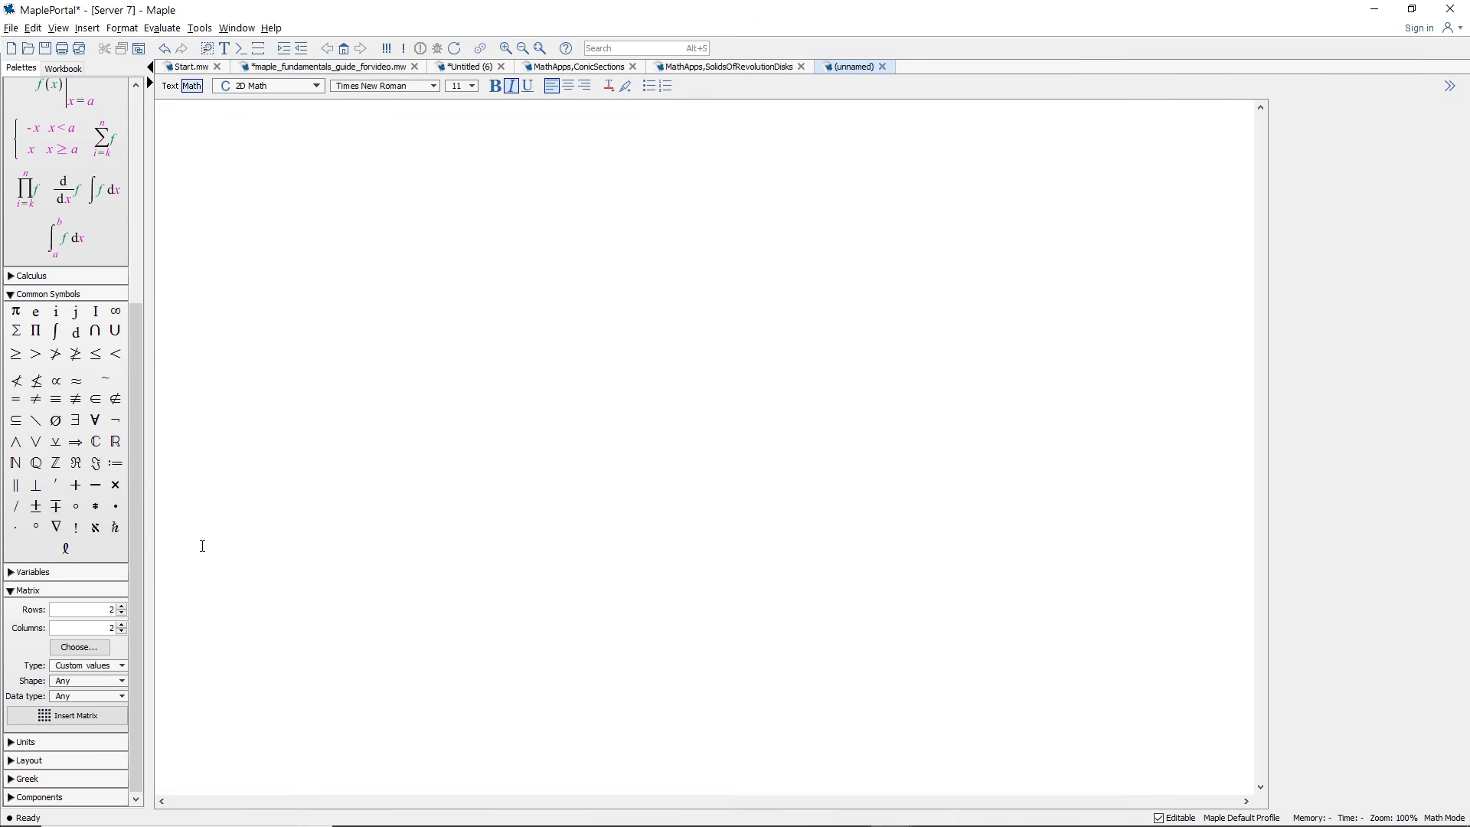